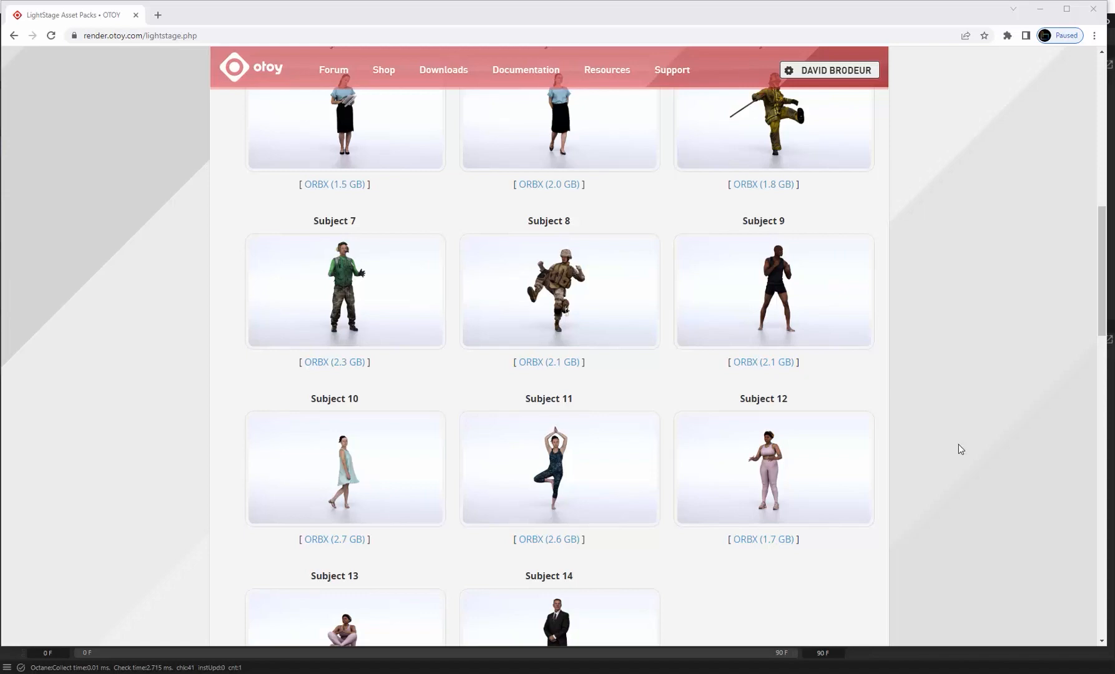
# Look through the 2022-11 and 2022-05 Head Library Samples on the OTOY LightStage page and return to Cinema 4D.
pyautogui.scroll(-9, 949, 444)
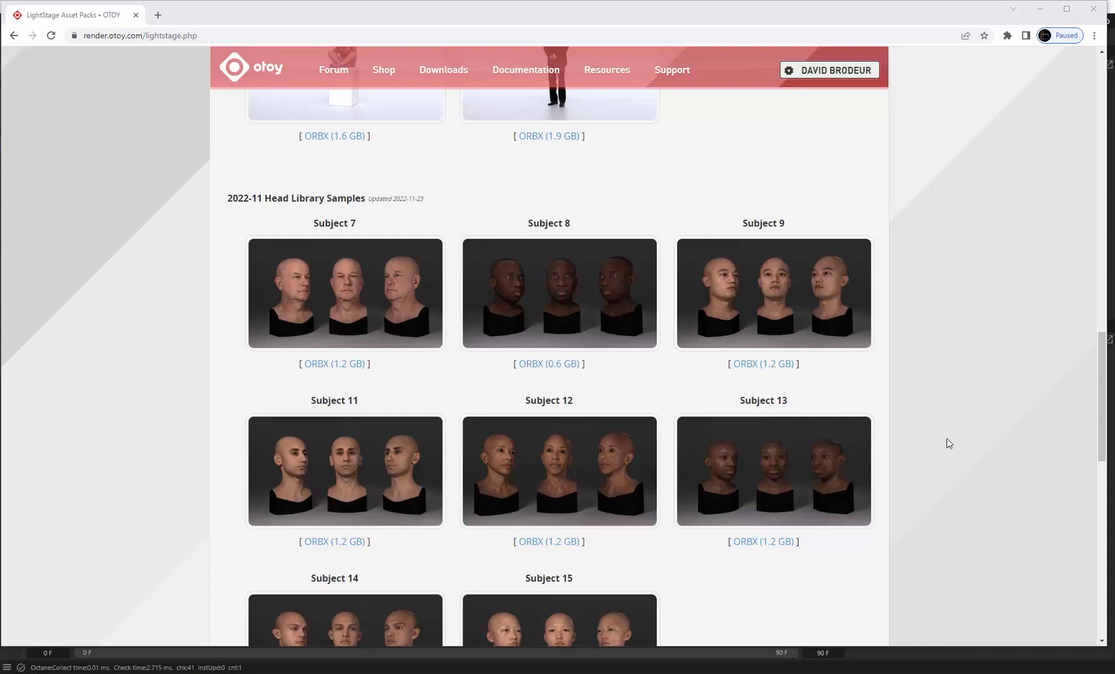
pyautogui.scroll(-2, 948, 443)
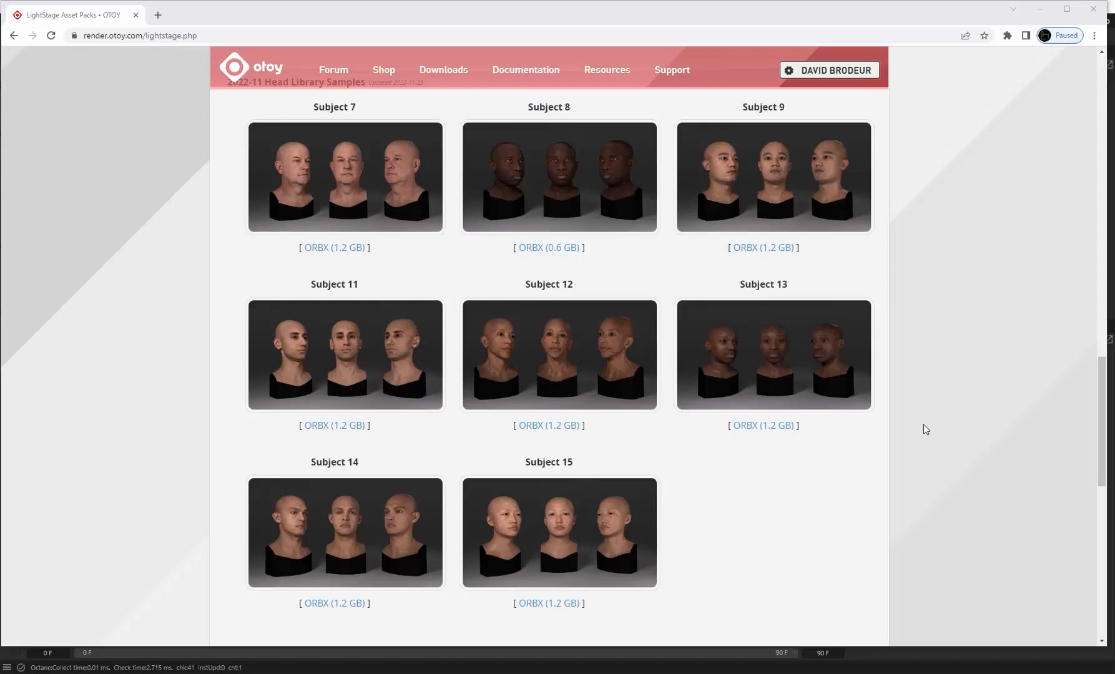
pyautogui.scroll(-2, 926, 430)
pyautogui.scroll(-2, 988, 199)
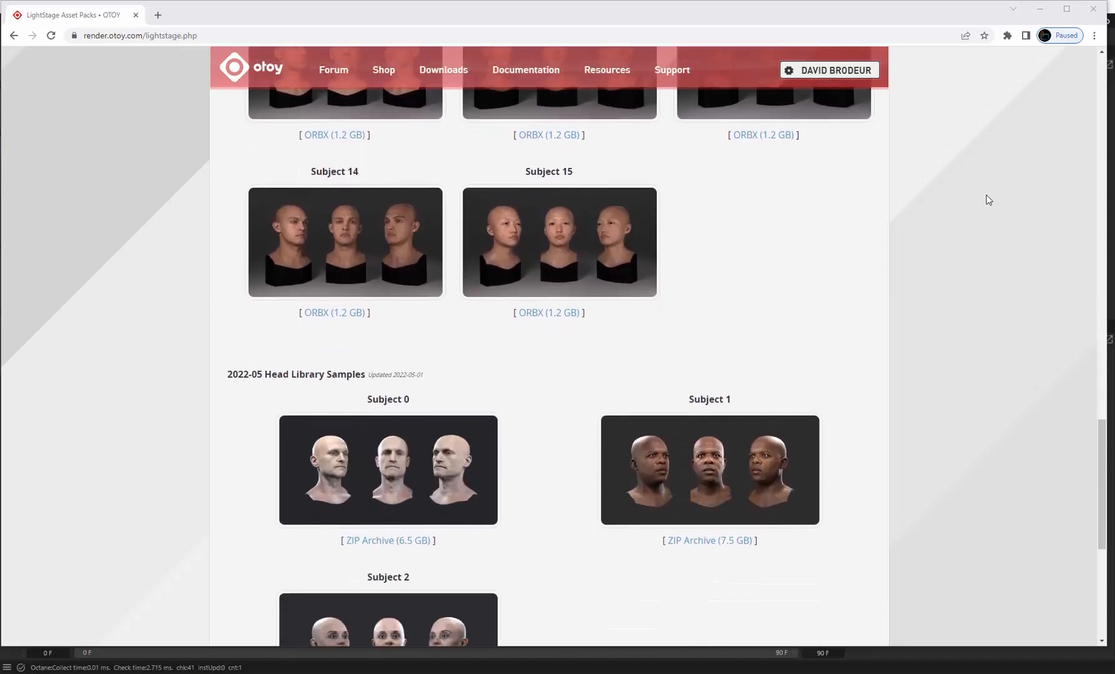
pyautogui.scroll(2, 954, 224)
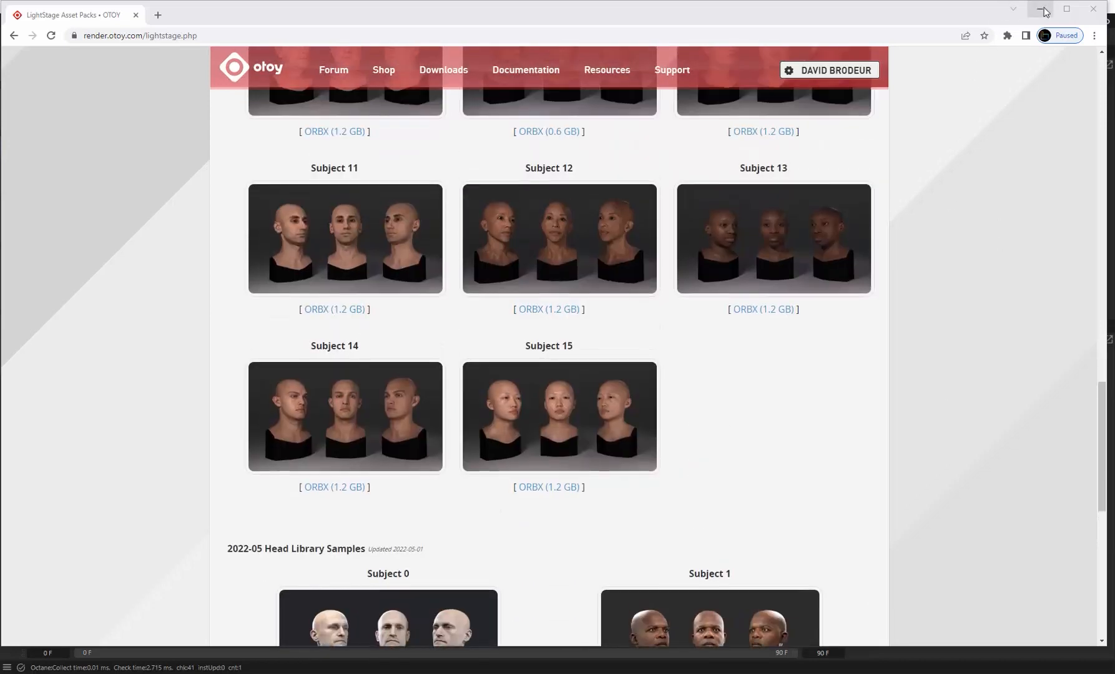
pyautogui.click(1041, 10)
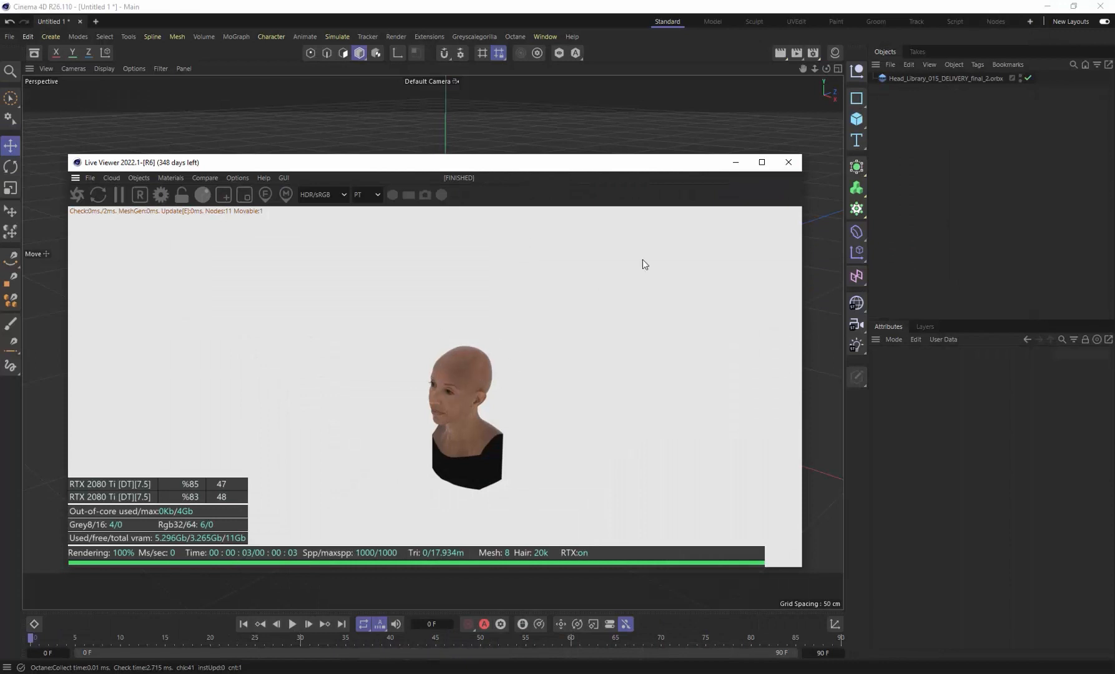
pyautogui.click(90, 179)
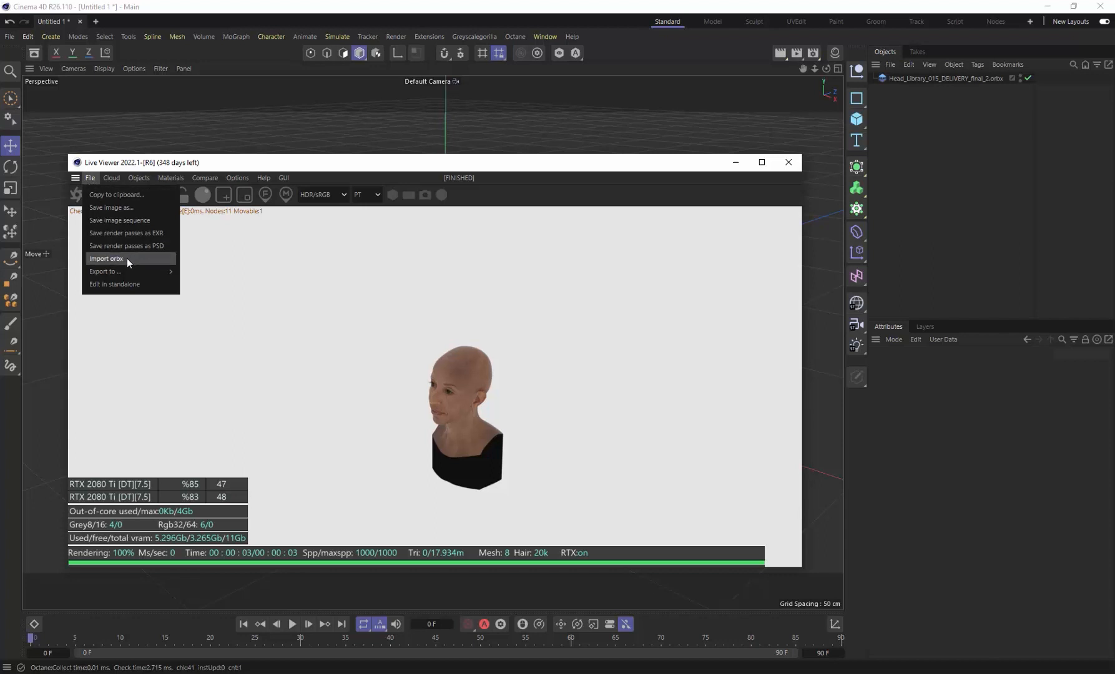
pyautogui.click(306, 163)
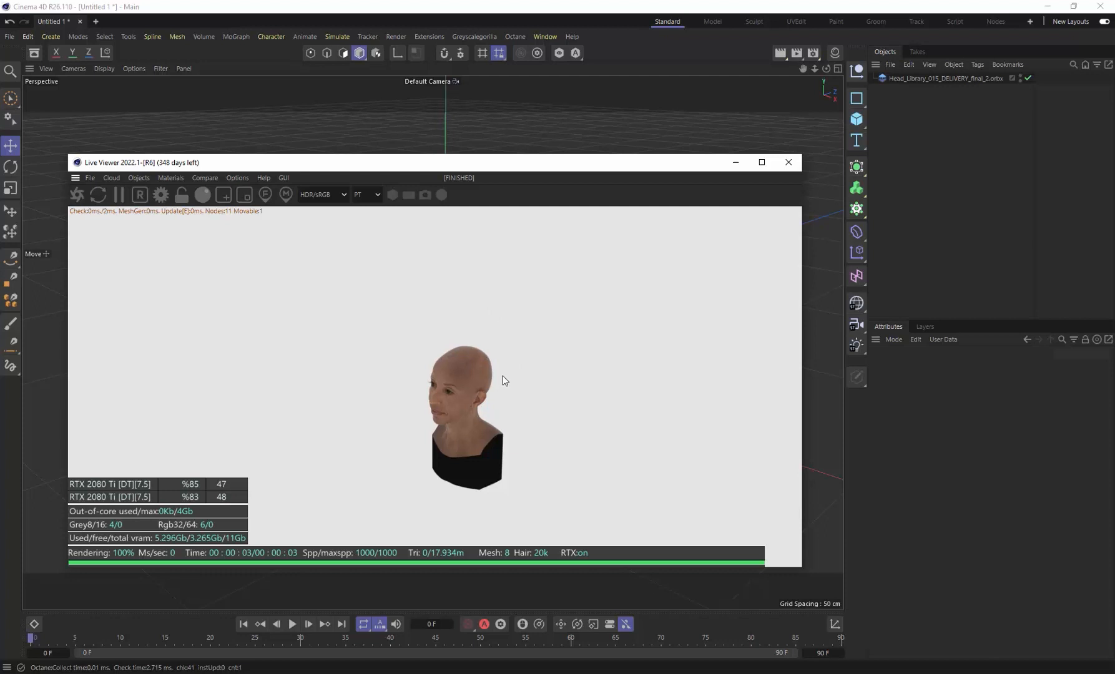
# Enlarge the imported head in the perspective view and inspect the transform coordinates of the Head_Library ORBX object.
pyautogui.moveTo(379, 165); pyautogui.dragTo(374, 128)
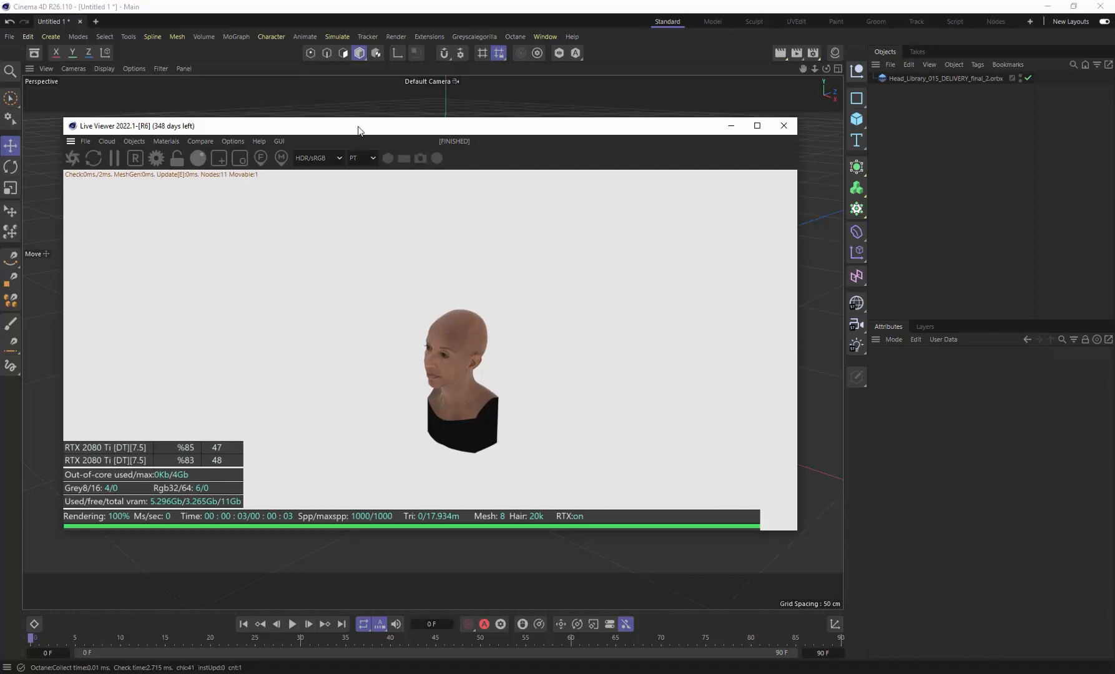
pyautogui.moveTo(354, 130); pyautogui.dragTo(743, 151)
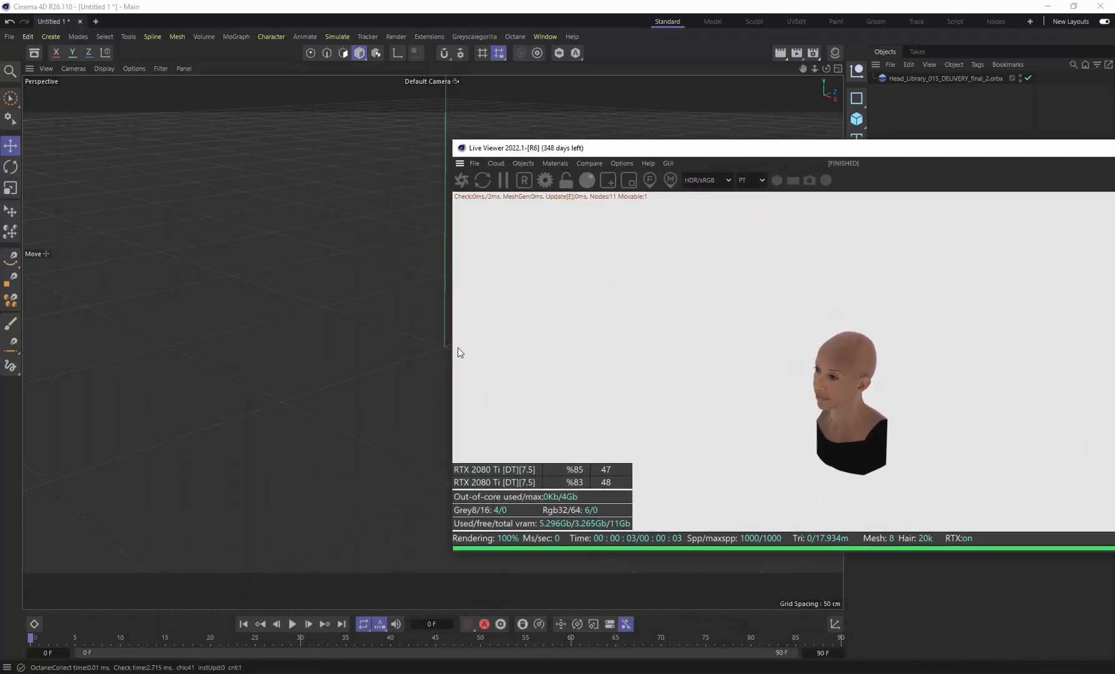
pyautogui.scroll(5, 436, 350)
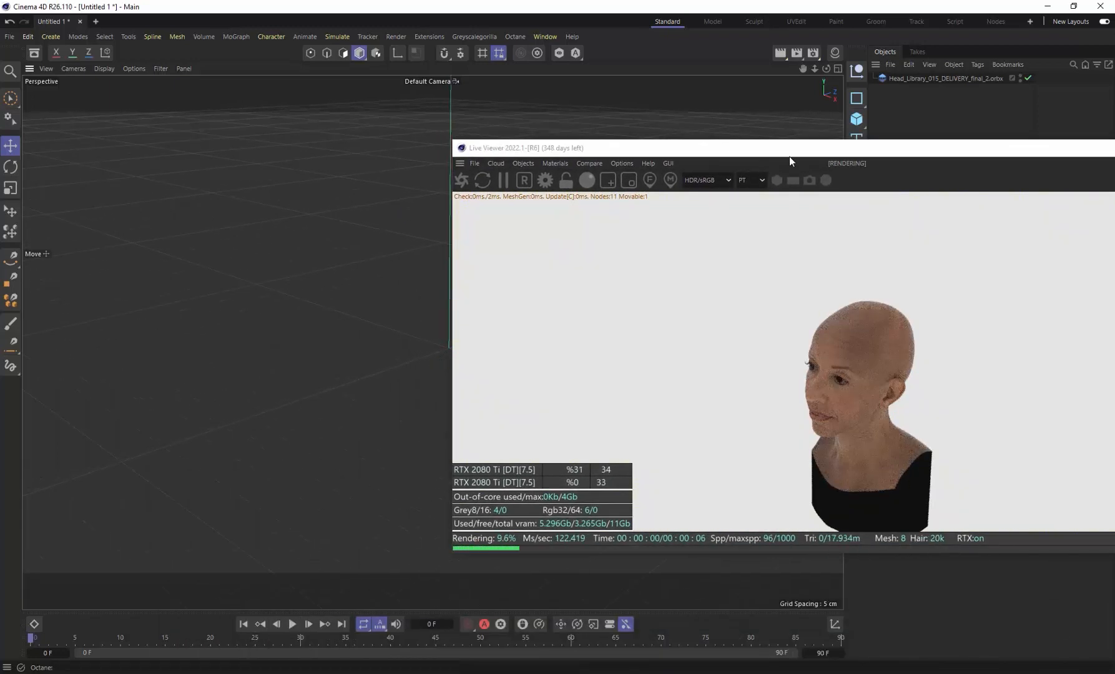
pyautogui.moveTo(804, 151); pyautogui.dragTo(400, 148)
pyautogui.click(945, 79)
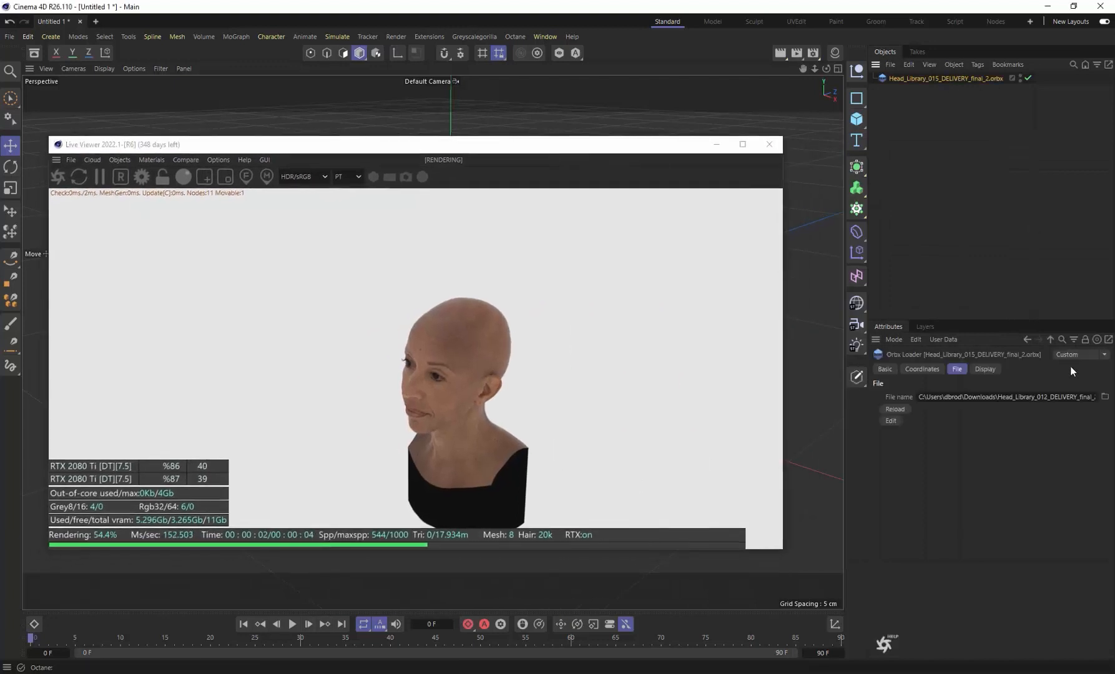
pyautogui.click(916, 369)
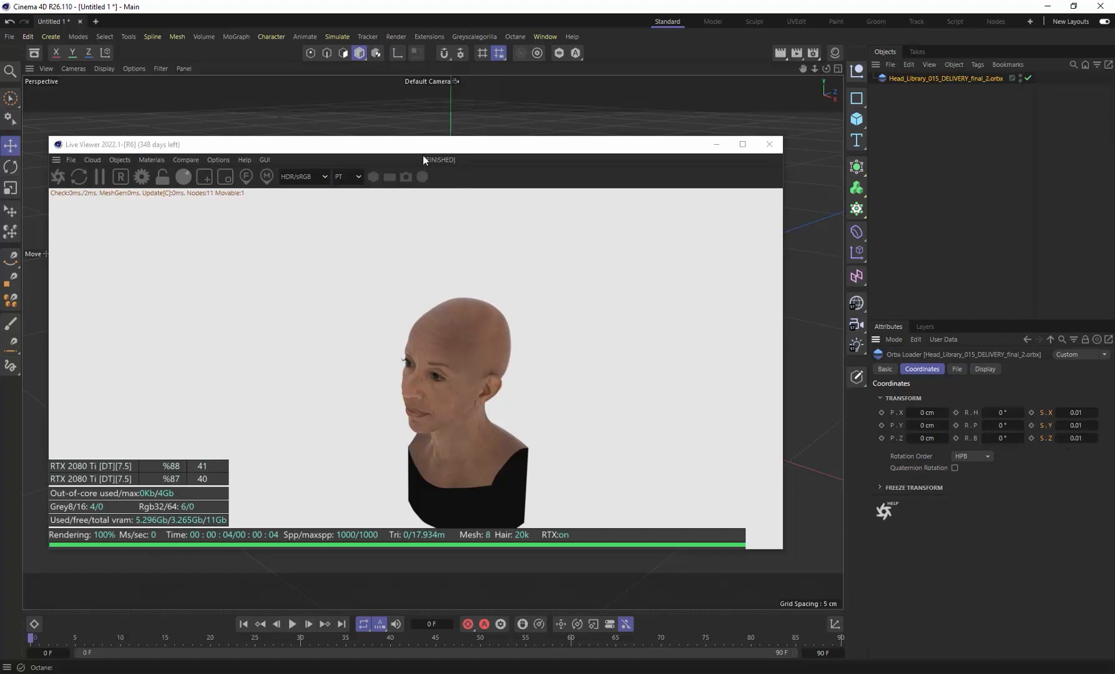
# Reframe the perspective view so the whole bust fits inside the Live Viewer render.
pyautogui.moveTo(399, 146); pyautogui.dragTo(771, 128)
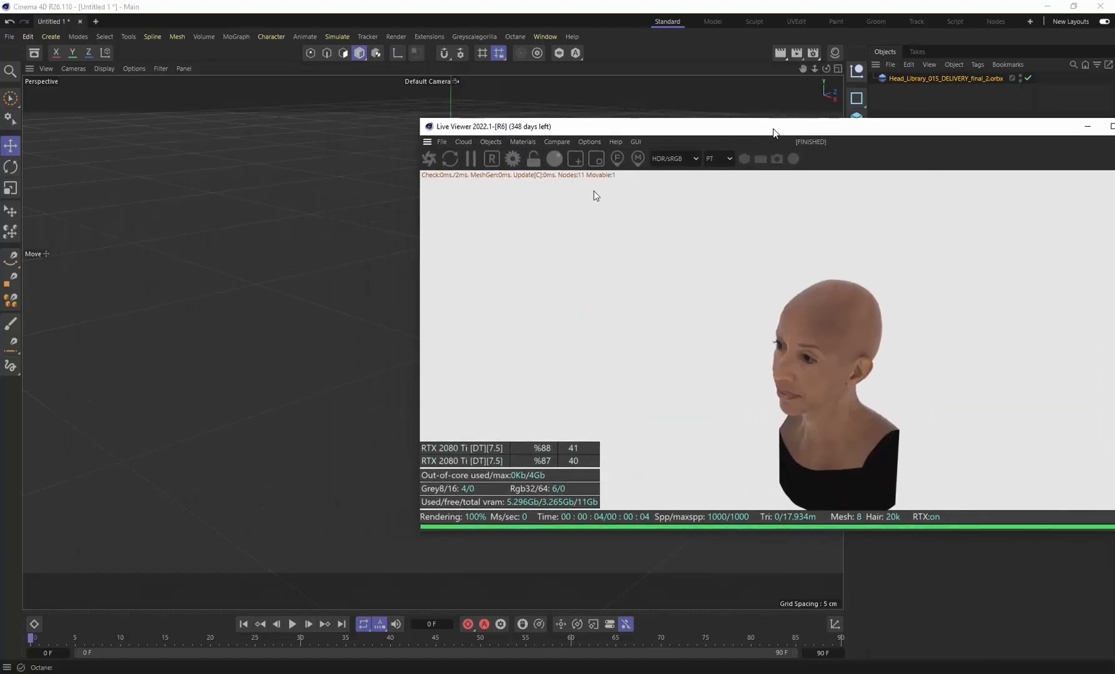
pyautogui.middleClick(352, 344)
pyautogui.middleClick(305, 231)
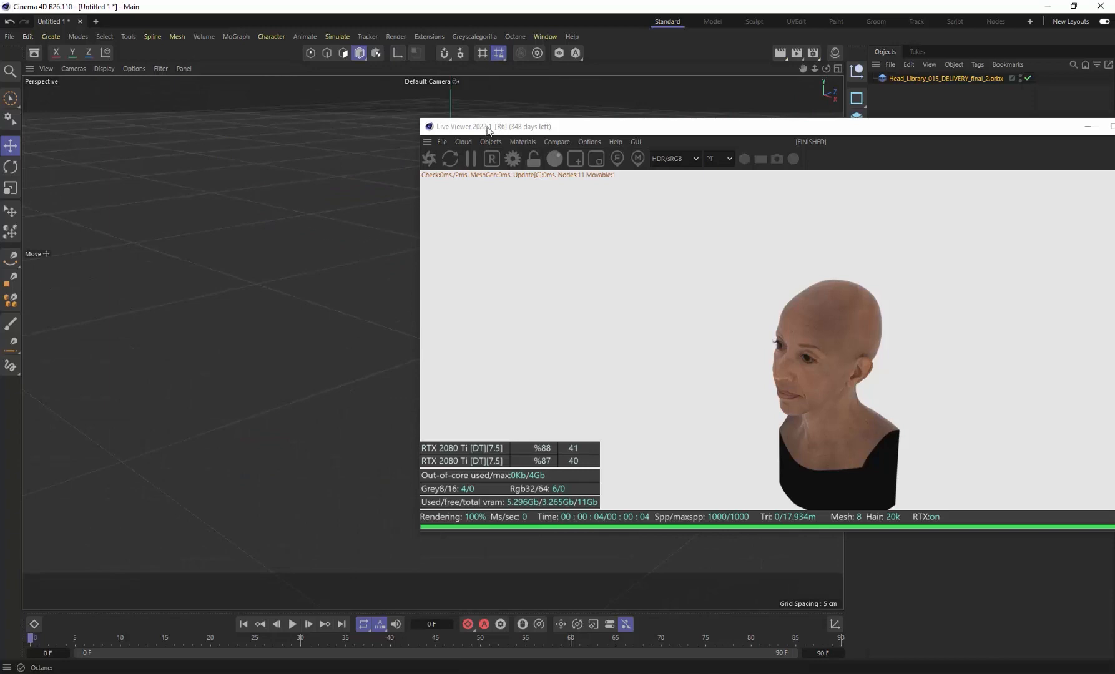
pyautogui.moveTo(528, 127); pyautogui.dragTo(580, 123)
pyautogui.moveTo(414, 357); pyautogui.dragTo(418, 325)
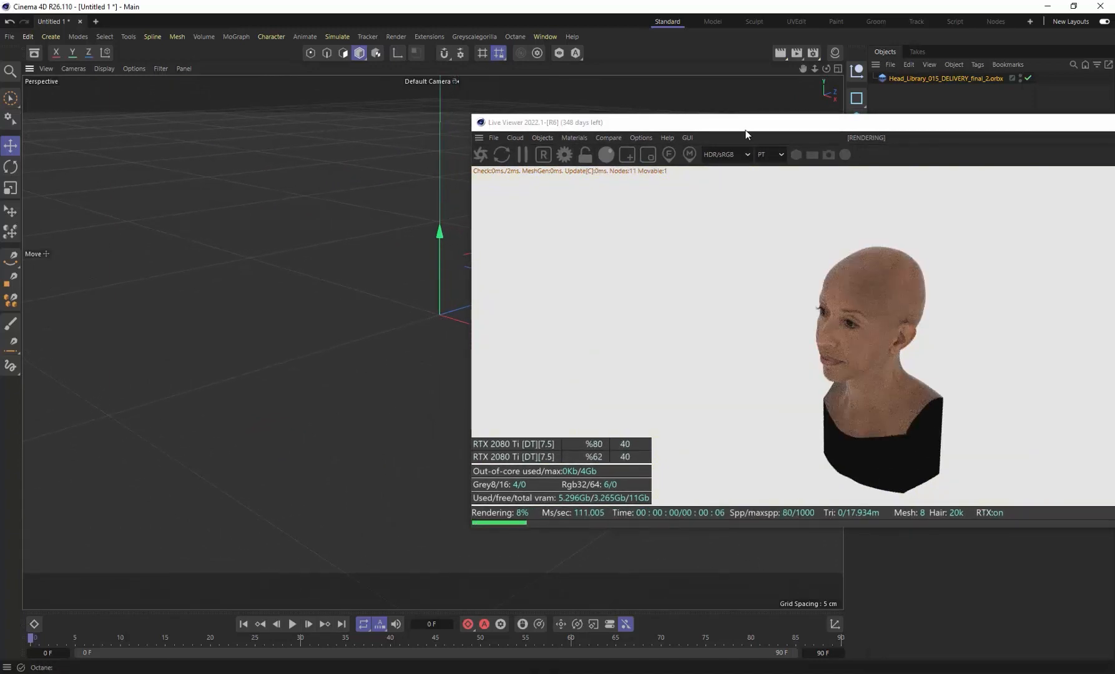
pyautogui.moveTo(723, 127); pyautogui.dragTo(389, 129)
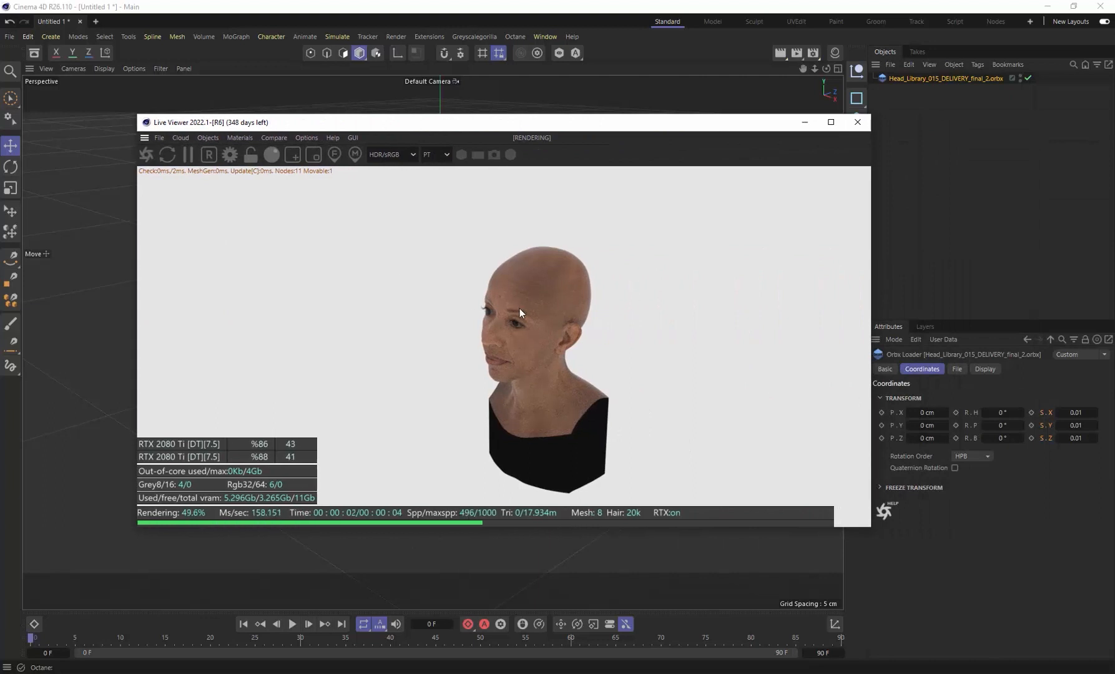
# Set the render output size to 2000 x 2000 pixels and reshape the Live Viewer window to a matching, roughly square format.
pyautogui.click(813, 52)
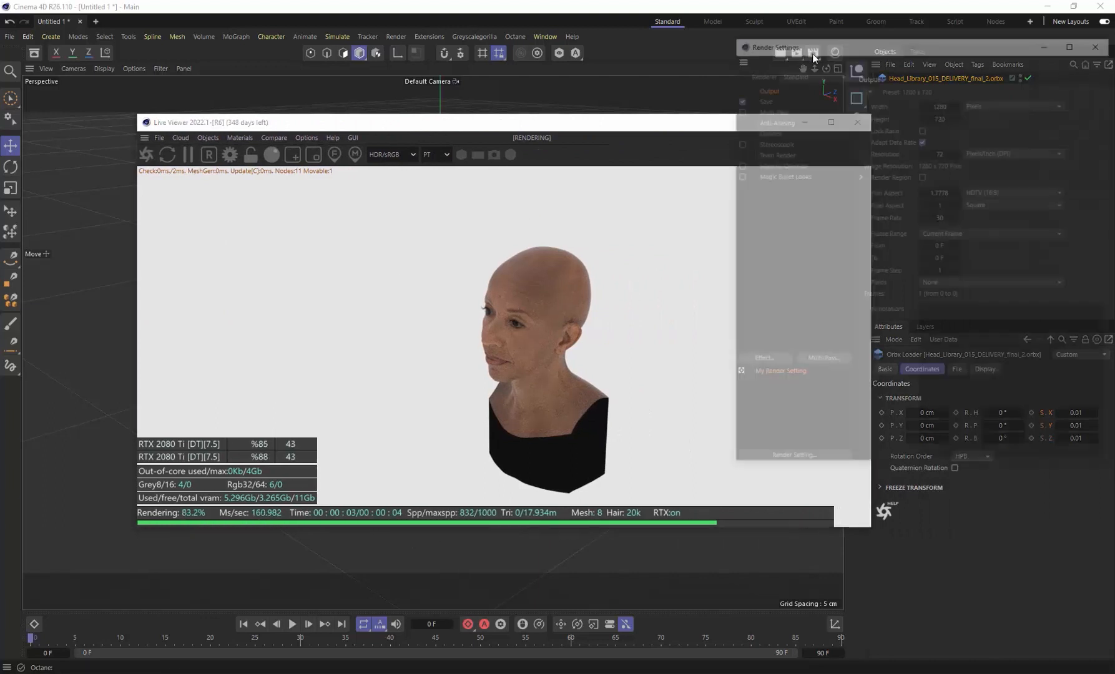
pyautogui.moveTo(841, 44); pyautogui.dragTo(412, 81)
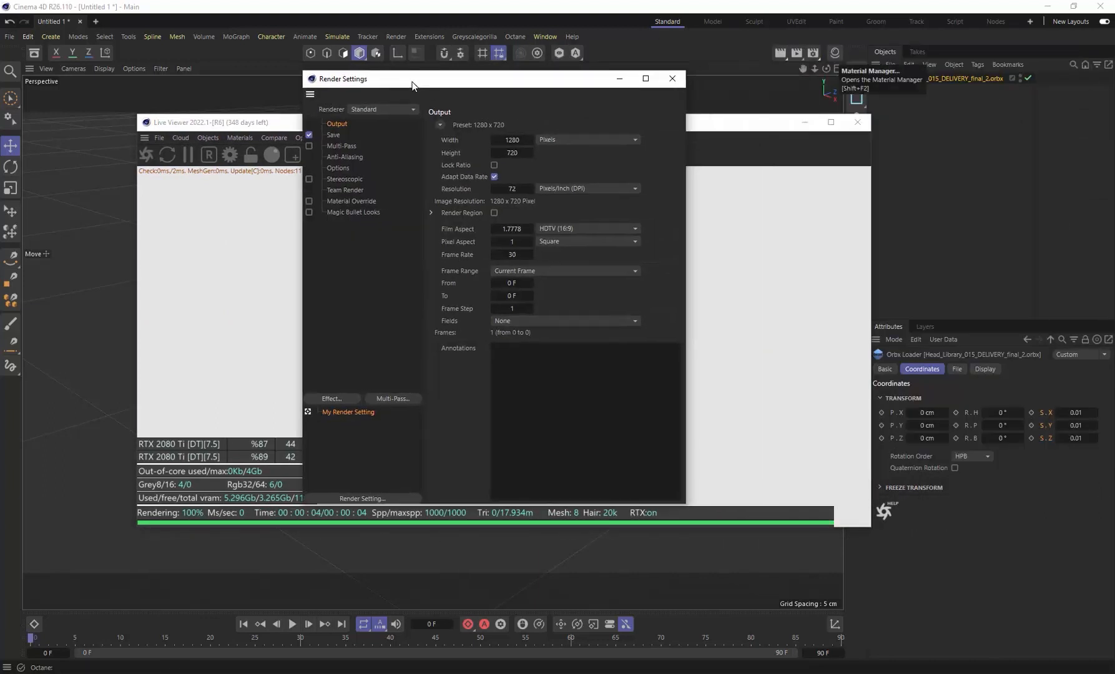
pyautogui.click(510, 139)
pyautogui.write('2000')
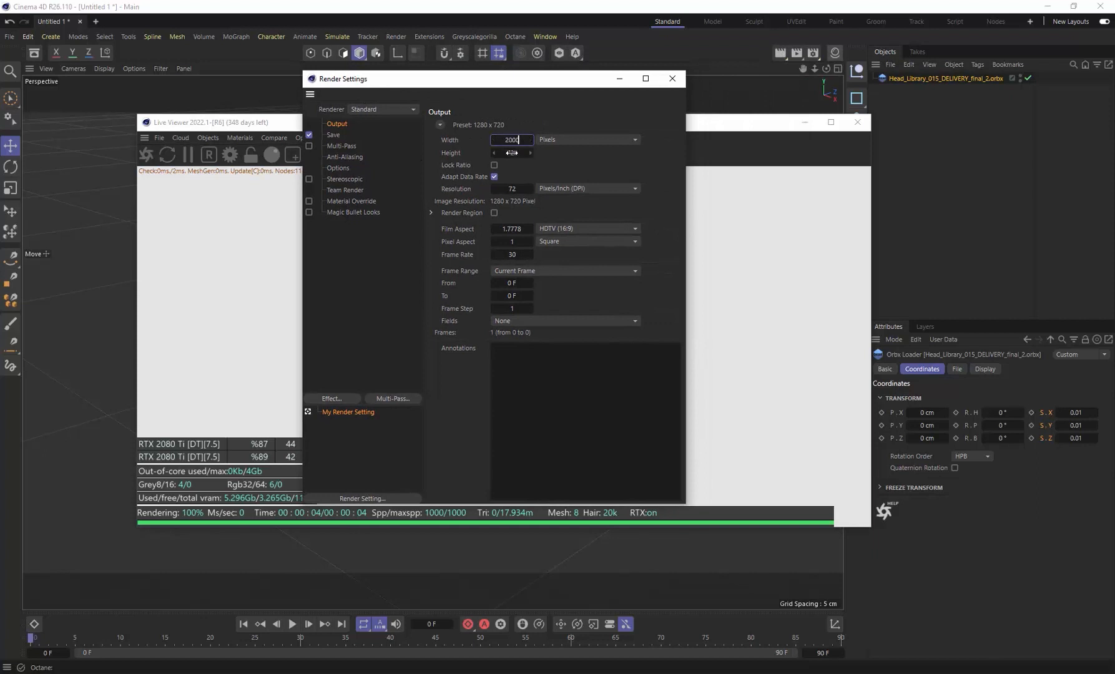
pyautogui.press('Tab')
pyautogui.write('2000')
pyautogui.press('Return')
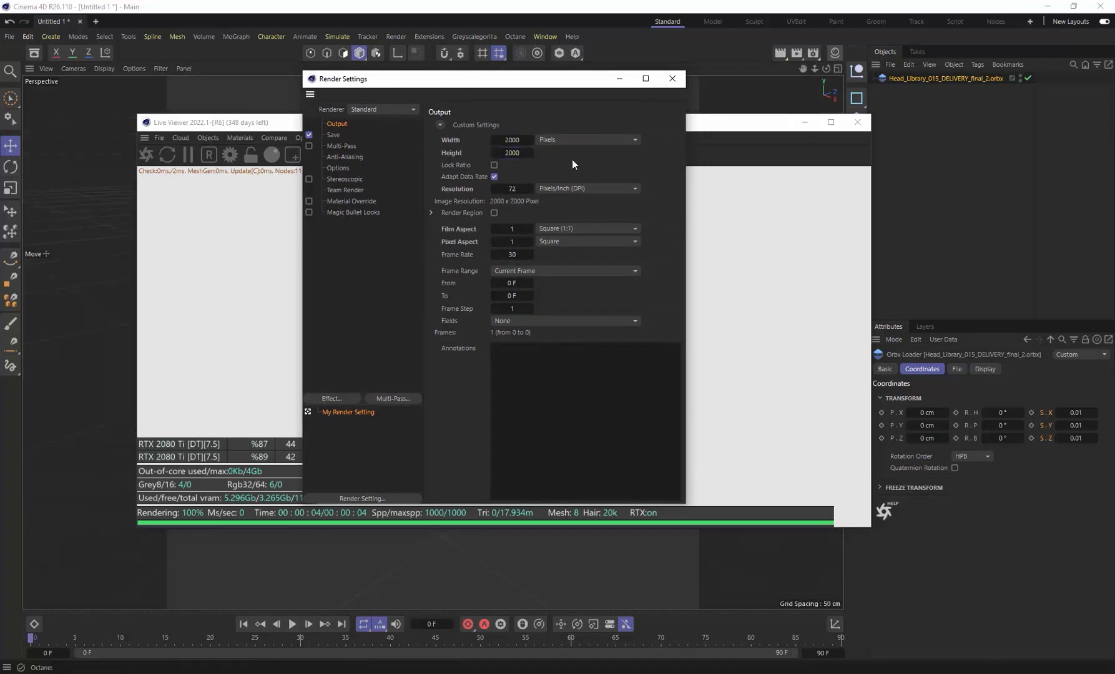
pyautogui.click(673, 78)
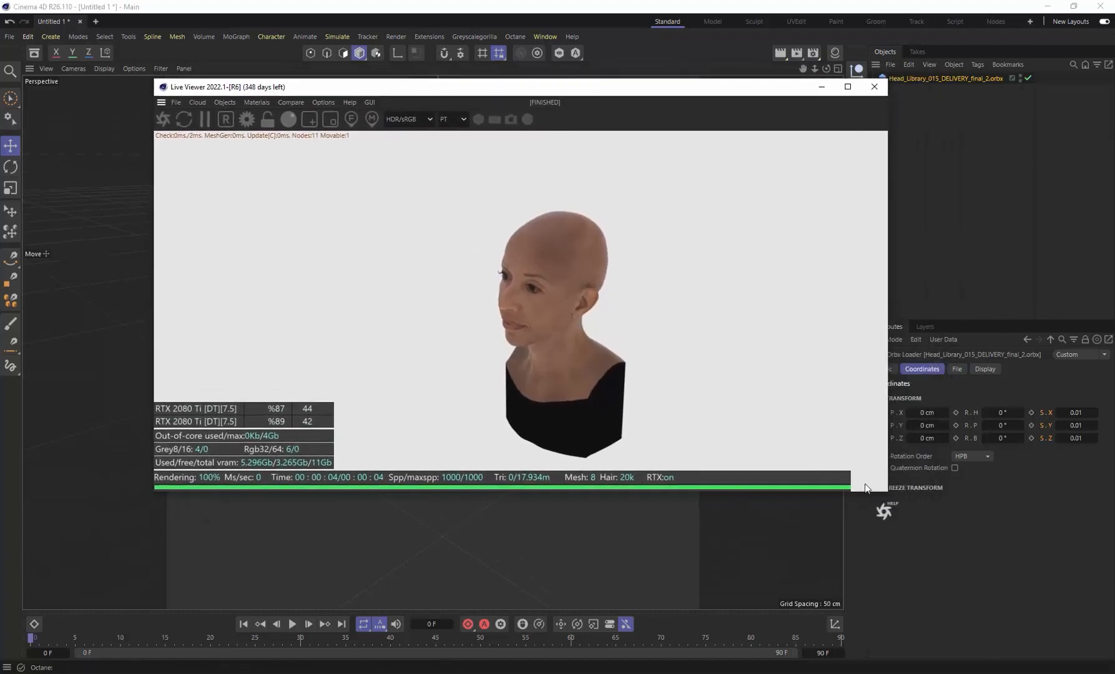
pyautogui.moveTo(885, 493); pyautogui.dragTo(629, 602)
pyautogui.moveTo(368, 93); pyautogui.dragTo(488, 77)
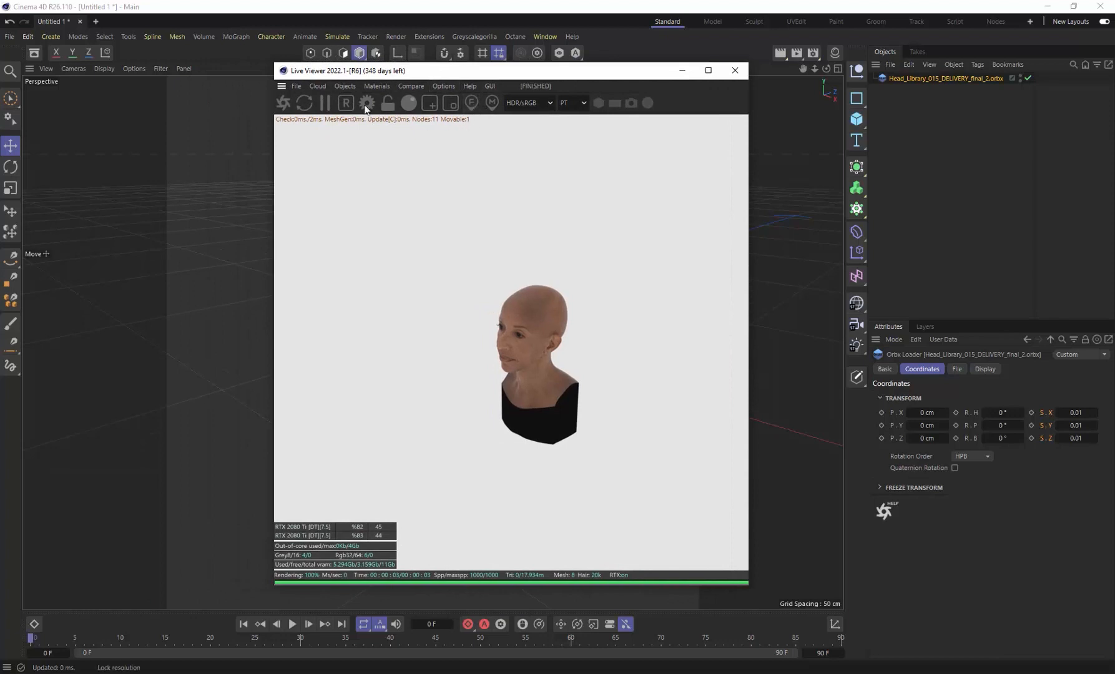
# Create an Octane camera, make it the active view, and set its focal length to 80 mm.
pyautogui.click(345, 87)
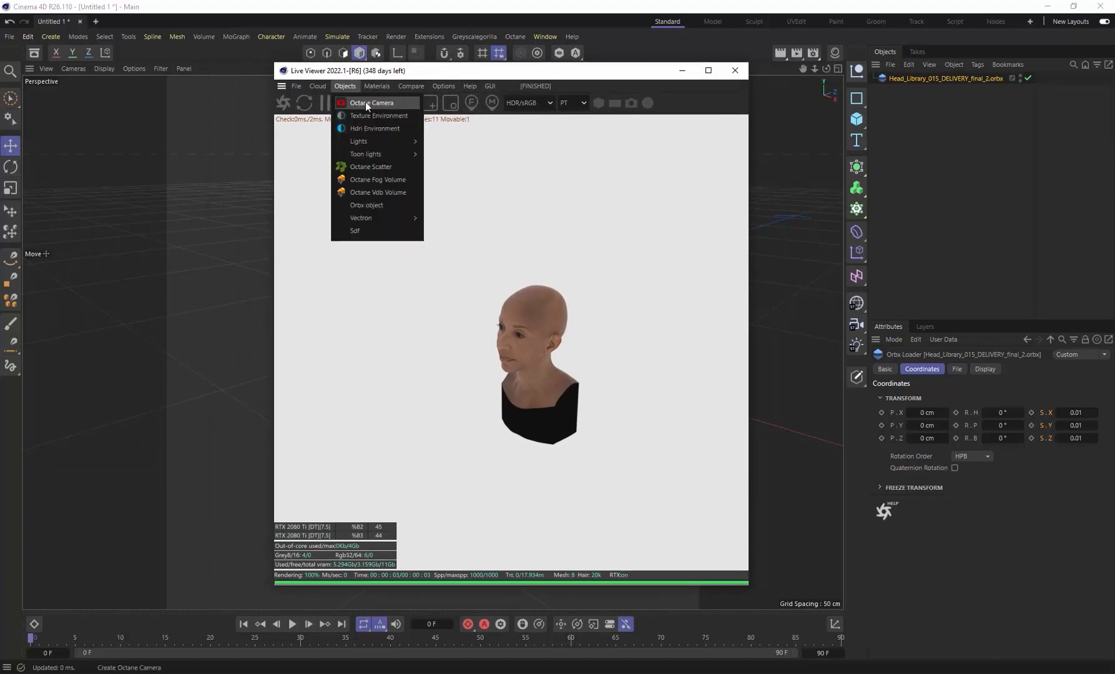
pyautogui.click(365, 102)
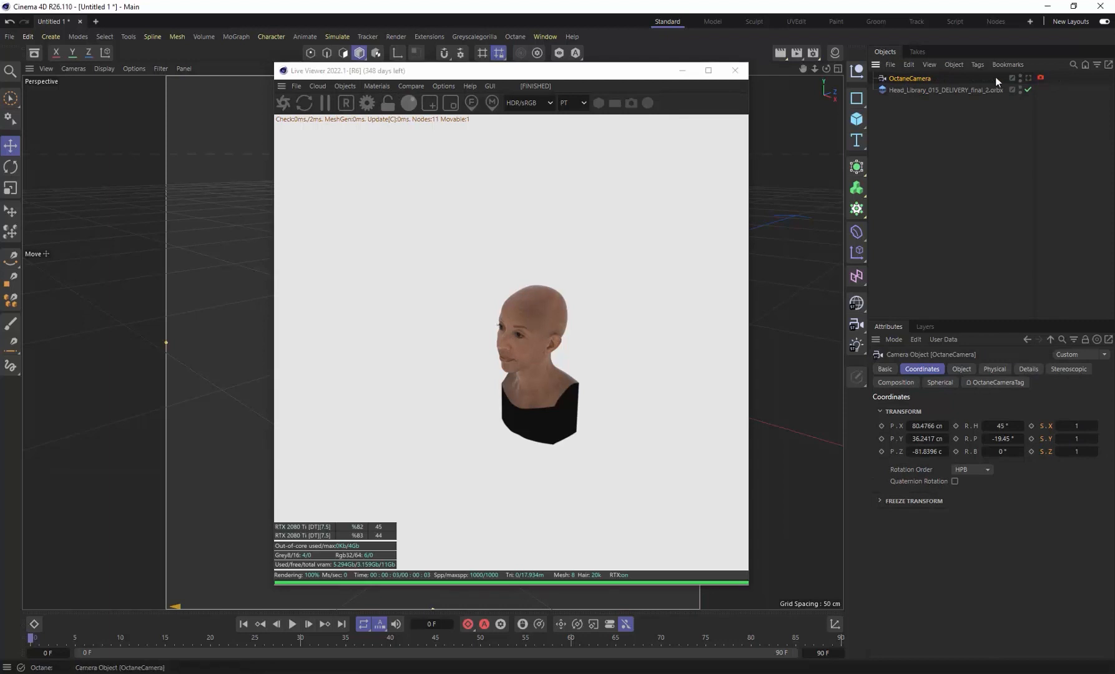
pyautogui.click(1028, 79)
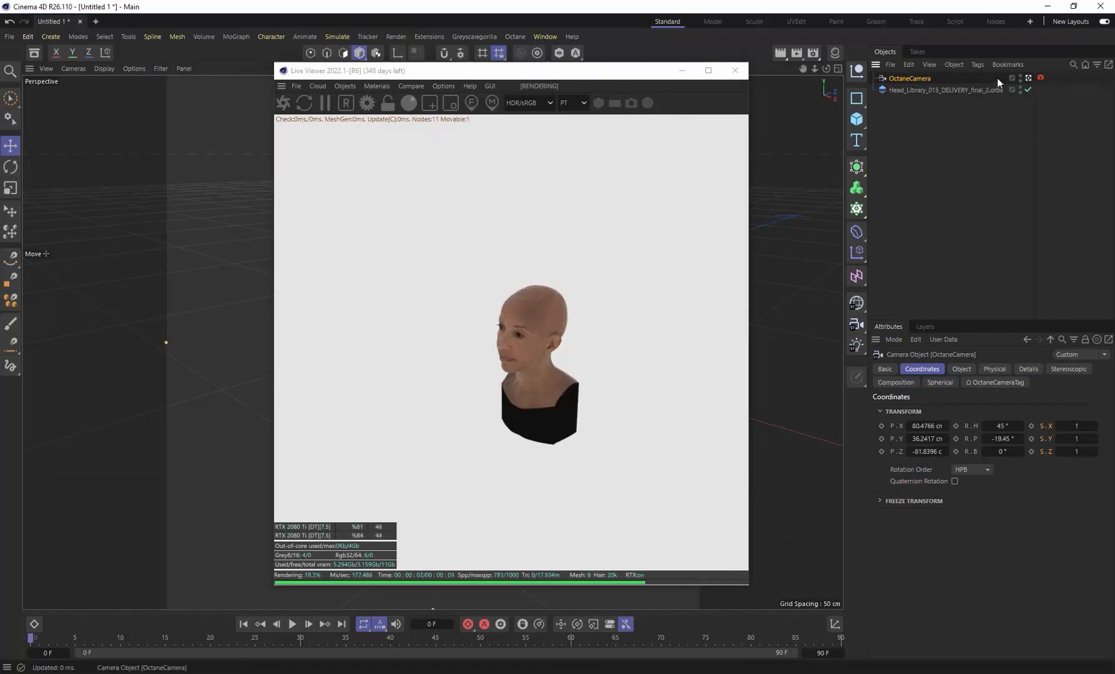
pyautogui.click(962, 369)
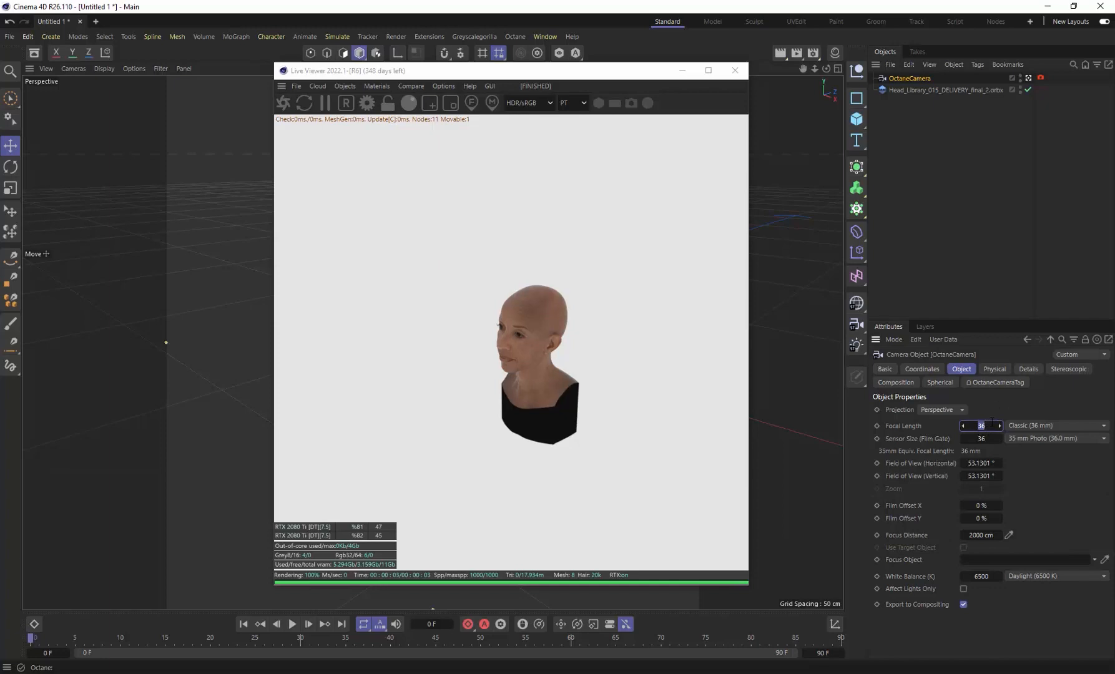
pyautogui.press('Return')
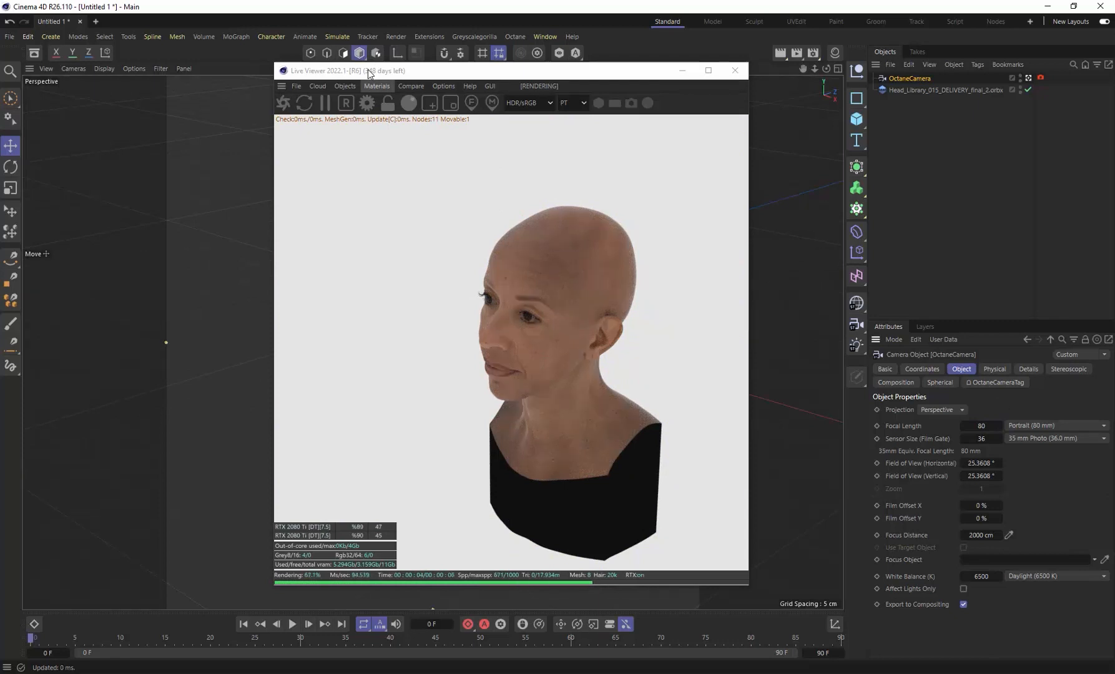
# Shift the Octane camera sideways so the bust sits nearer the centre of the rendered frame.
pyautogui.moveTo(370, 73); pyautogui.dragTo(589, 80)
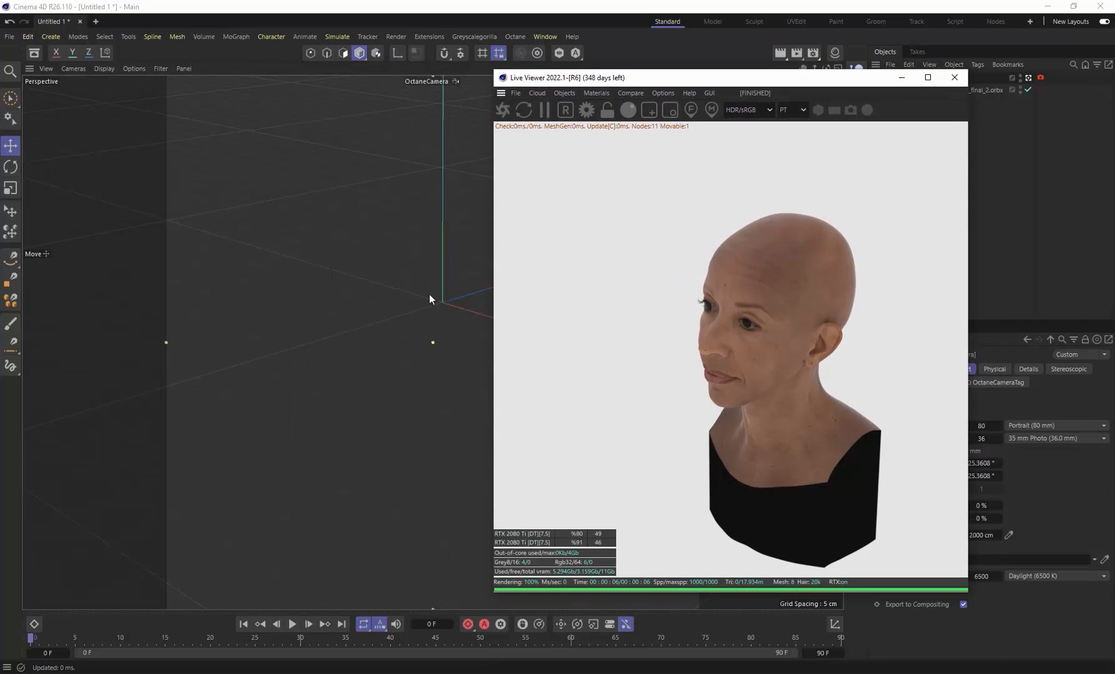
pyautogui.keyDown('alt'); pyautogui.moveTo(421, 296); pyautogui.dragTo(454, 300); pyautogui.keyUp('alt')
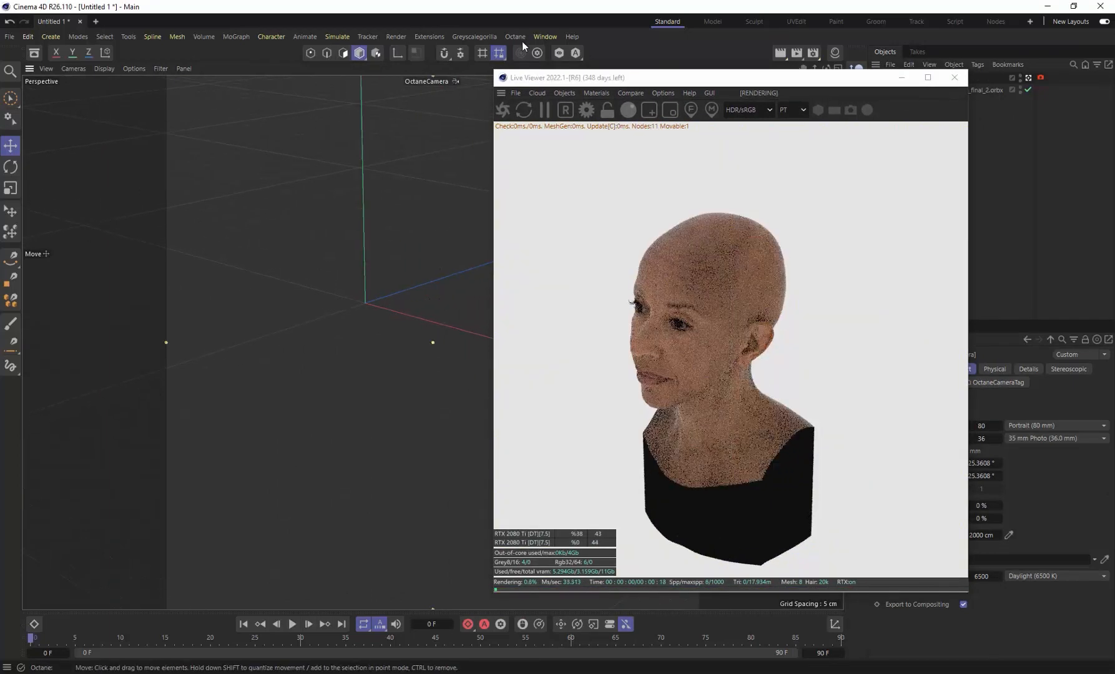
pyautogui.moveTo(554, 80); pyautogui.dragTo(348, 80)
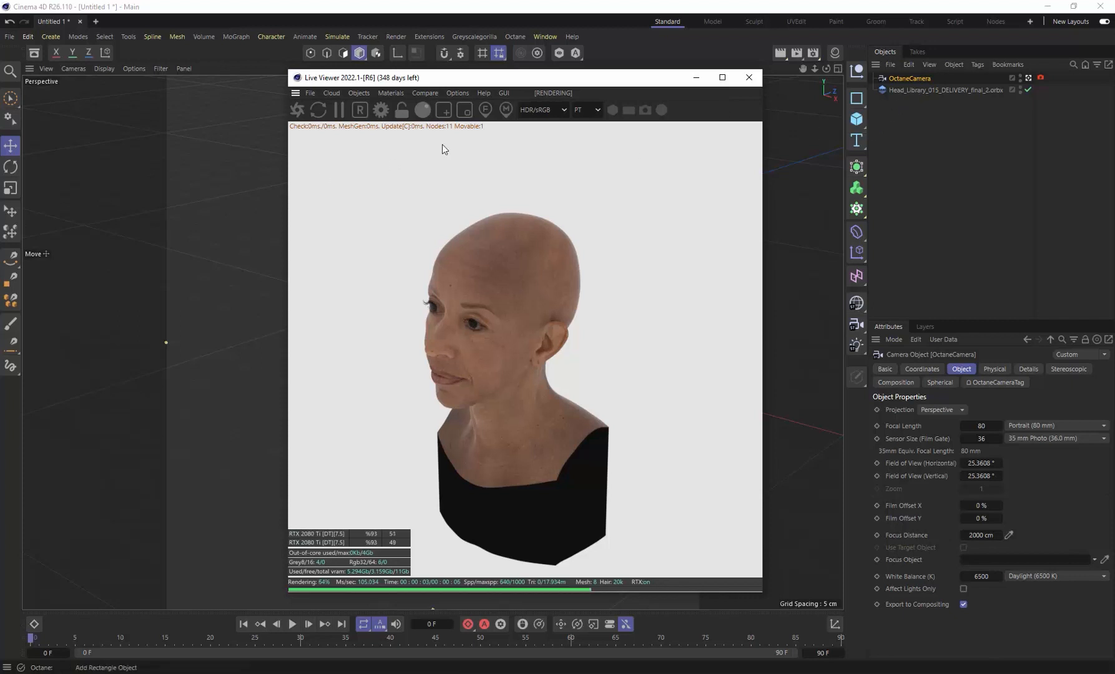
pyautogui.moveTo(362, 81); pyautogui.dragTo(576, 94)
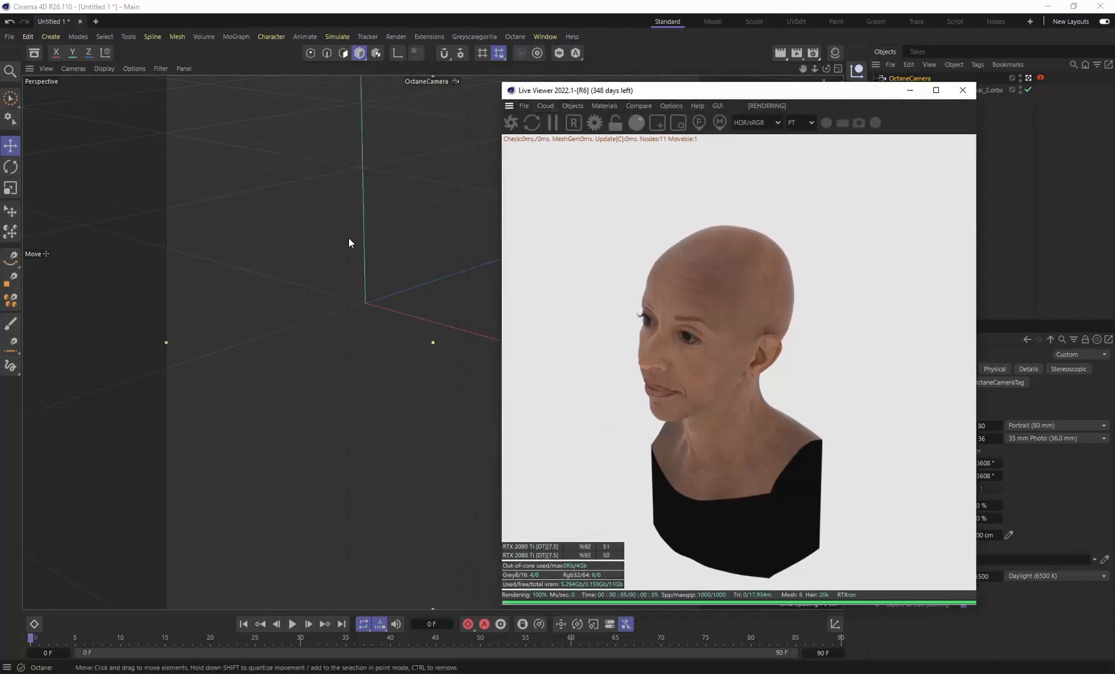
pyautogui.moveTo(662, 86); pyautogui.dragTo(404, 66)
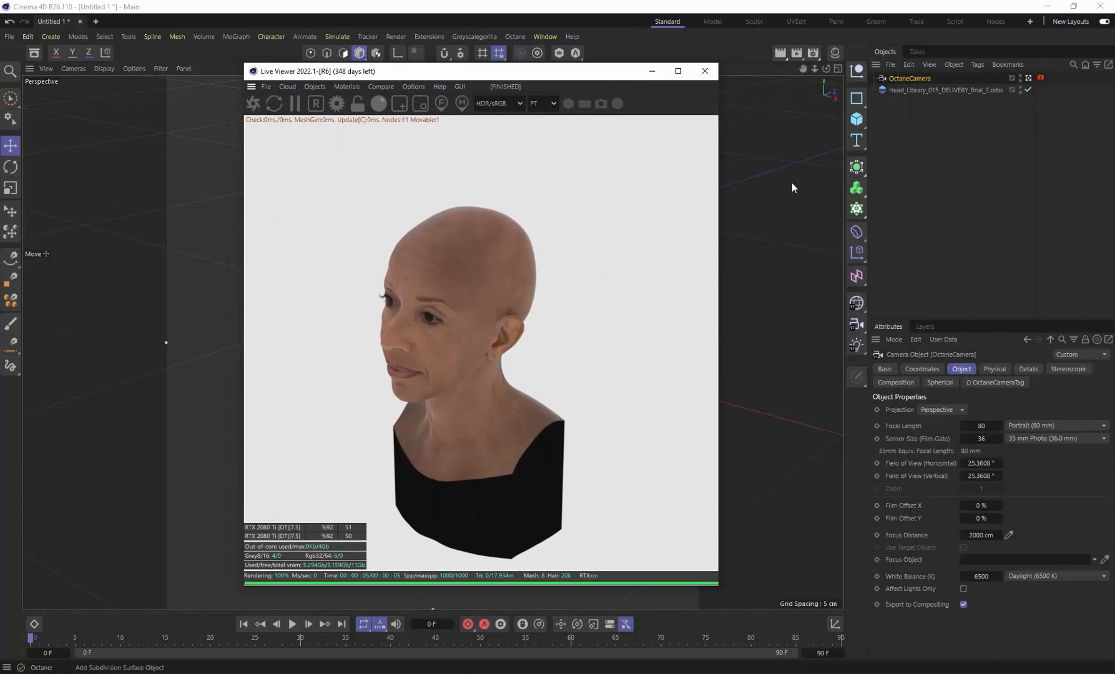
# Add a cube at the scene origin and scale it down uniformly until it is smaller than the head.
pyautogui.click(859, 120)
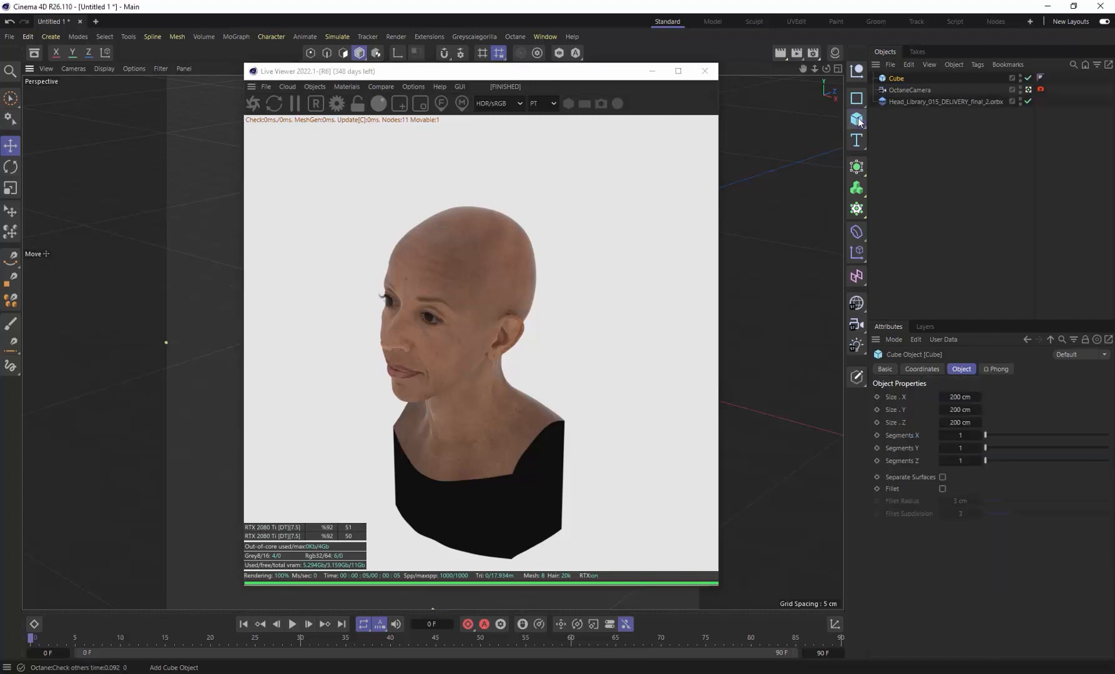
pyautogui.moveTo(380, 75); pyautogui.dragTo(605, 78)
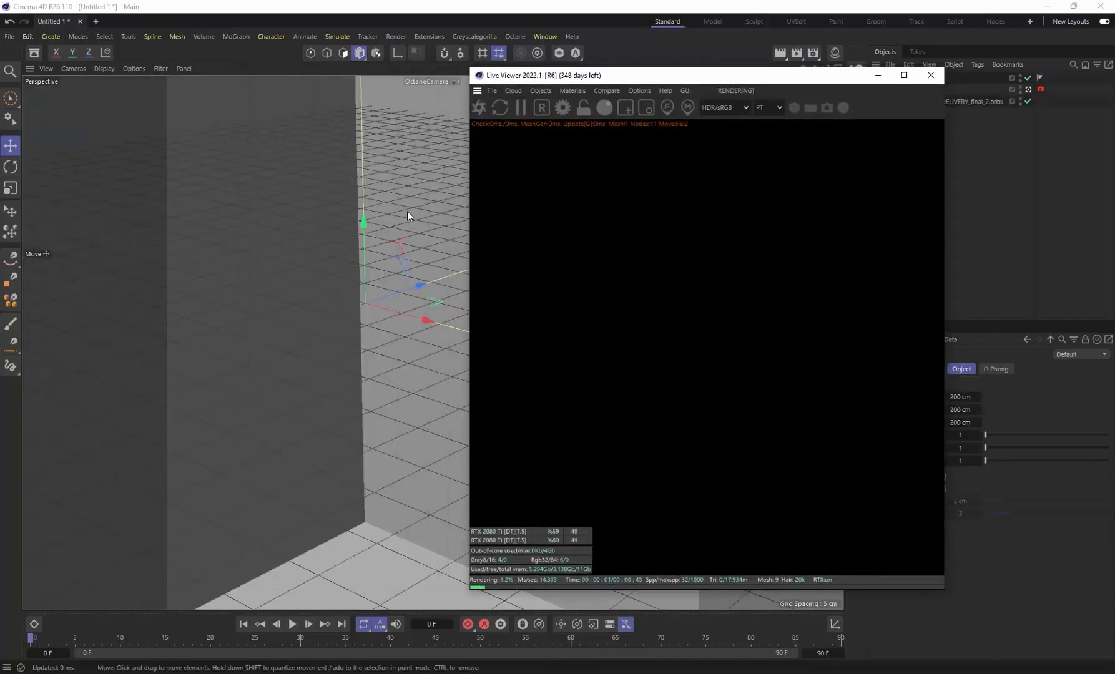
pyautogui.press('t')
pyautogui.moveTo(375, 248); pyautogui.dragTo(72, 461)
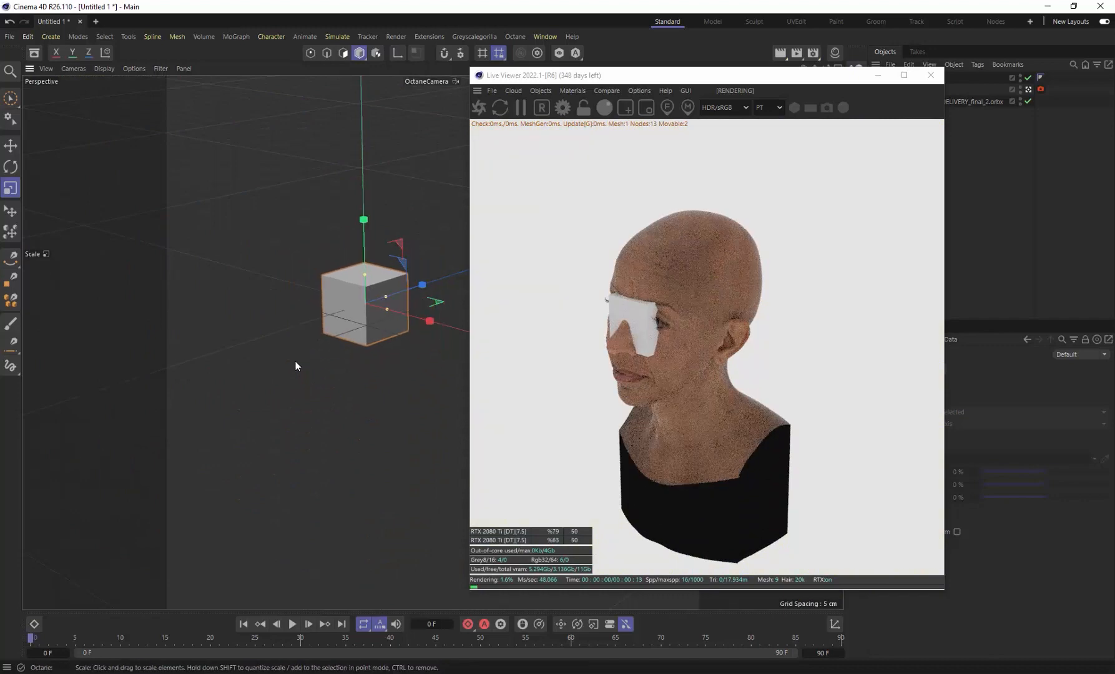
# Orbit and pan the Octane camera until the head appears in right-facing profile, slightly off-centre in the render.
pyautogui.moveTo(777, 79); pyautogui.dragTo(653, 83)
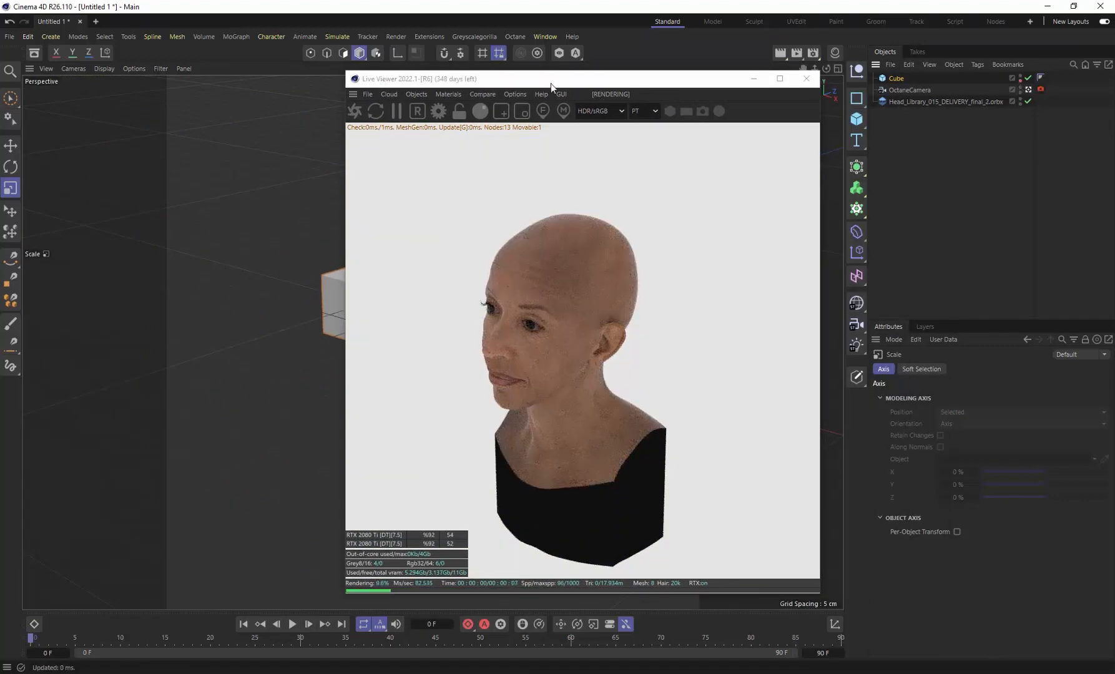
pyautogui.moveTo(532, 84); pyautogui.dragTo(657, 80)
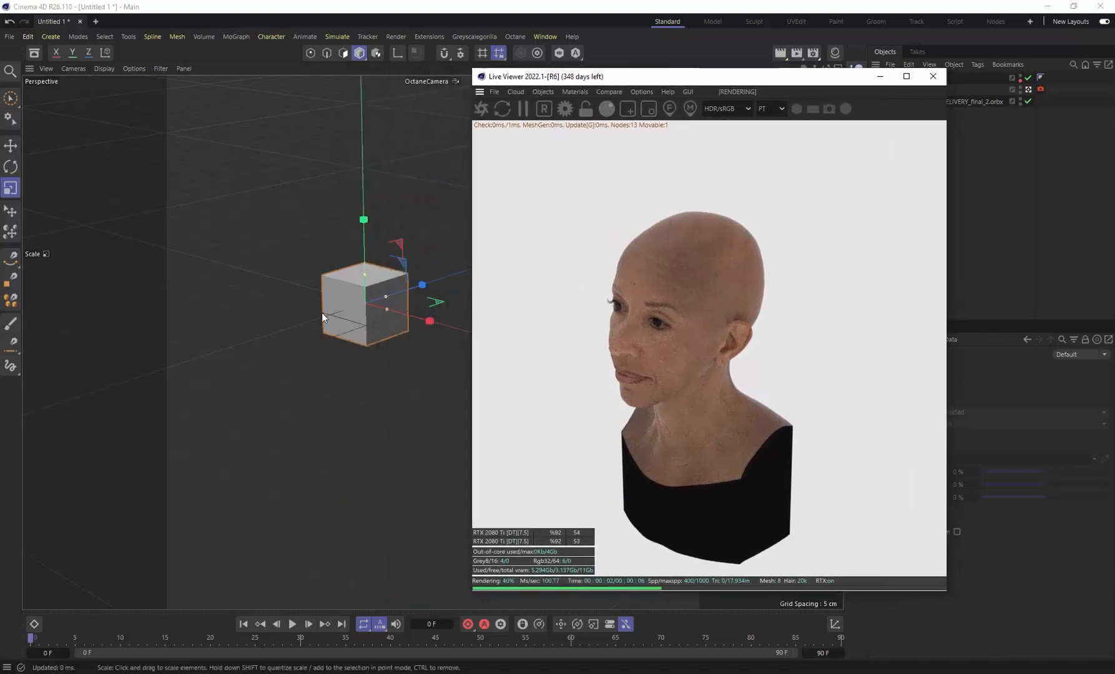
pyautogui.keyDown('alt'); pyautogui.moveTo(383, 303); pyautogui.dragTo(529, 293); pyautogui.keyUp('alt')
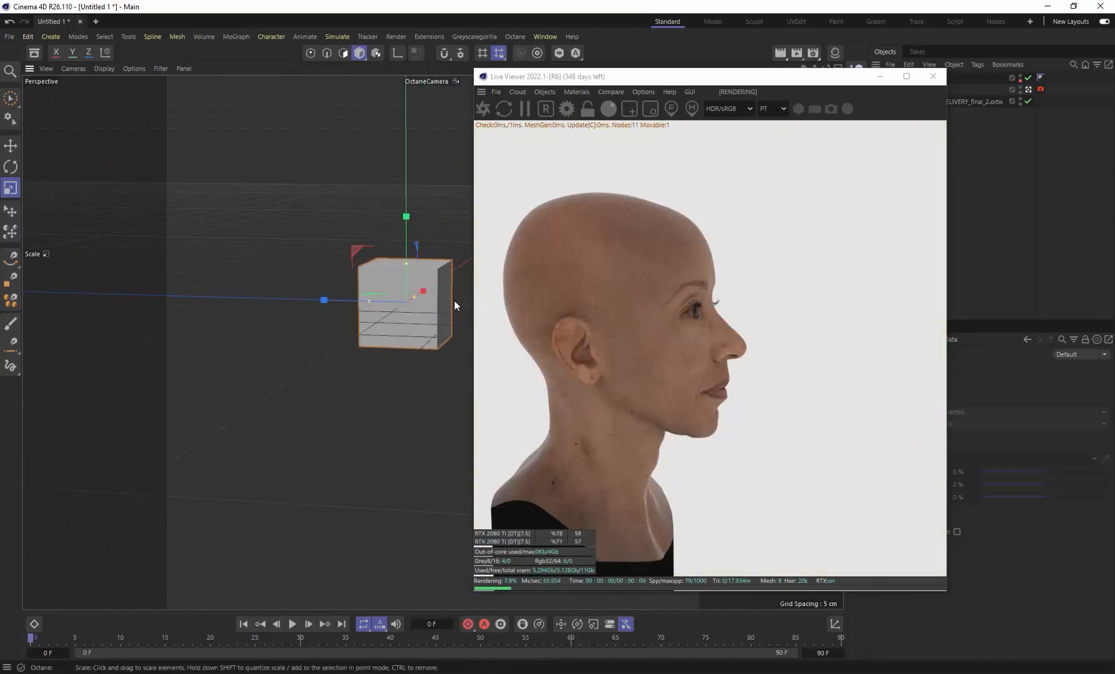
pyautogui.keyDown('alt'); pyautogui.moveTo(431, 297); pyautogui.dragTo(430, 301); pyautogui.keyUp('alt')
pyautogui.keyDown('alt'); pyautogui.moveTo(420, 302); pyautogui.dragTo(449, 298, button='middle'); pyautogui.keyUp('alt')
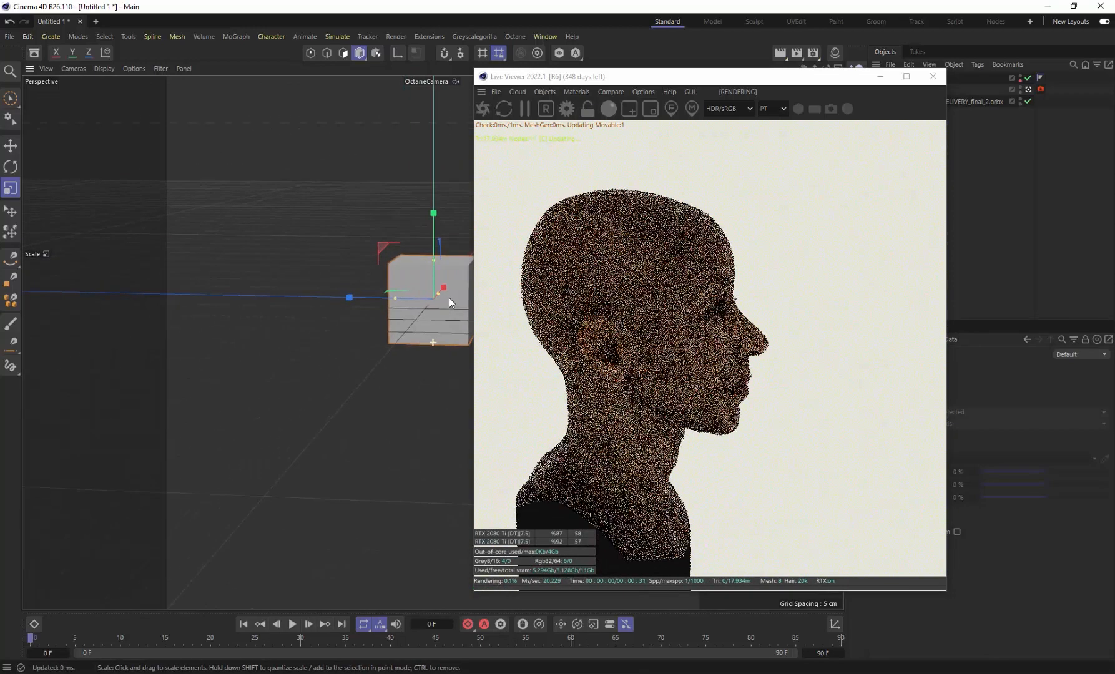
pyautogui.keyDown('alt'); pyautogui.moveTo(431, 293); pyautogui.dragTo(434, 297); pyautogui.keyUp('alt')
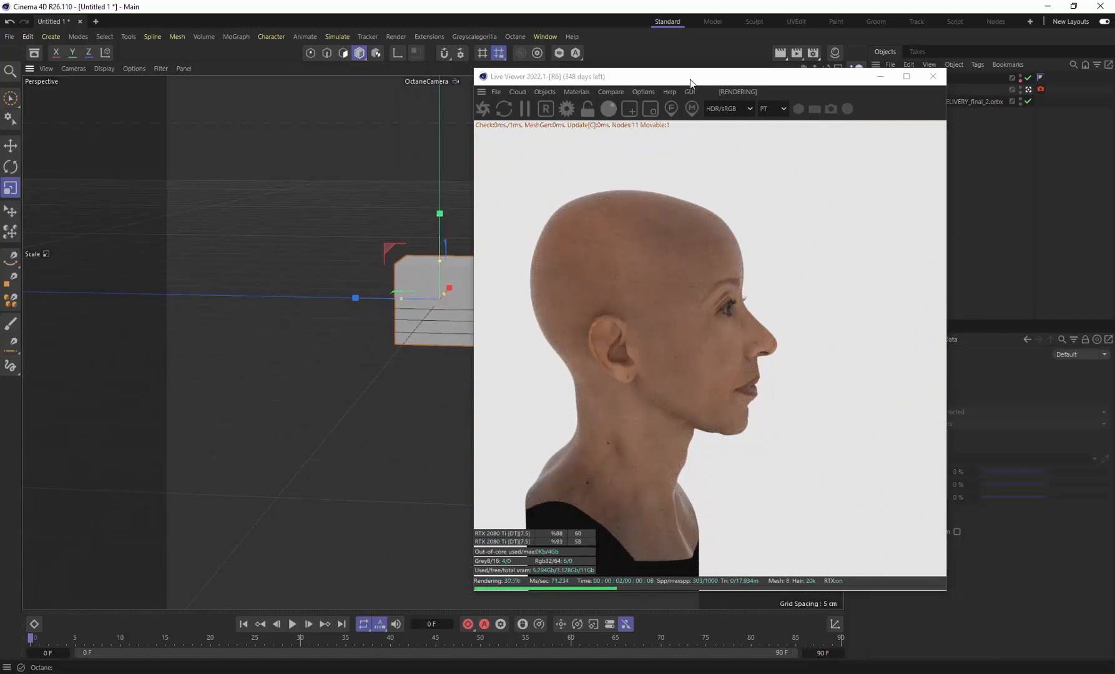
# Add an Octane Fog Volume to the scene and move the Live Viewer window clear of the viewport.
pyautogui.moveTo(690, 79); pyautogui.dragTo(444, 71)
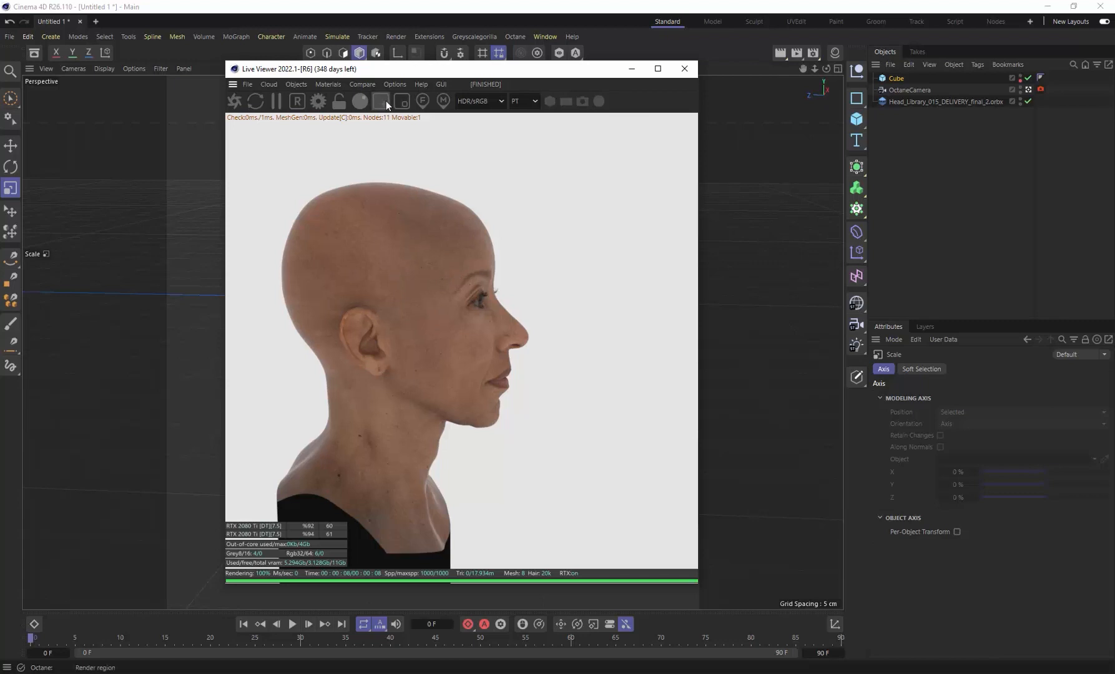
pyautogui.click(301, 83)
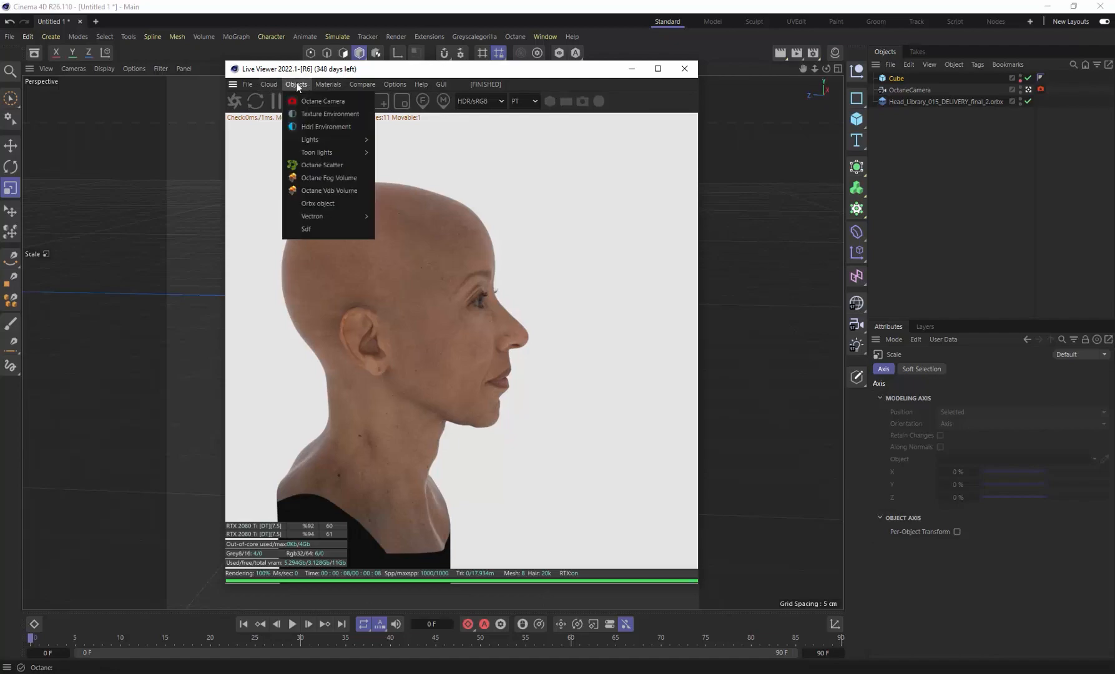
pyautogui.click(345, 178)
pyautogui.moveTo(372, 66); pyautogui.dragTo(766, 182)
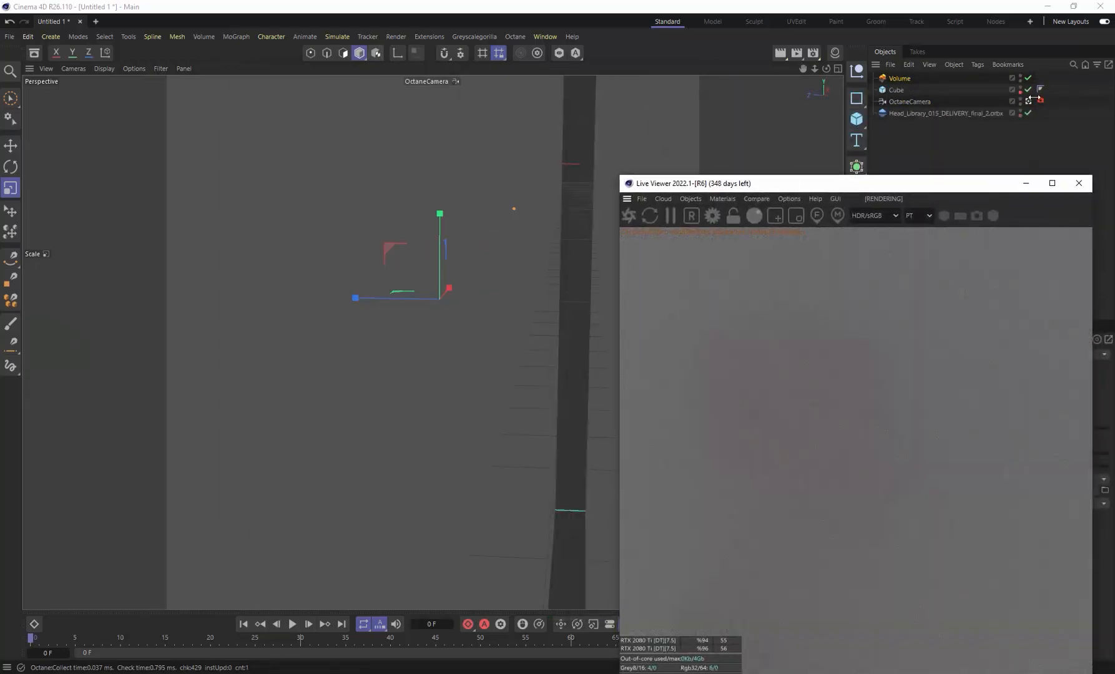
# Leave the Octane camera for the default view and shift the fog volume along its Z axis.
pyautogui.click(1029, 101)
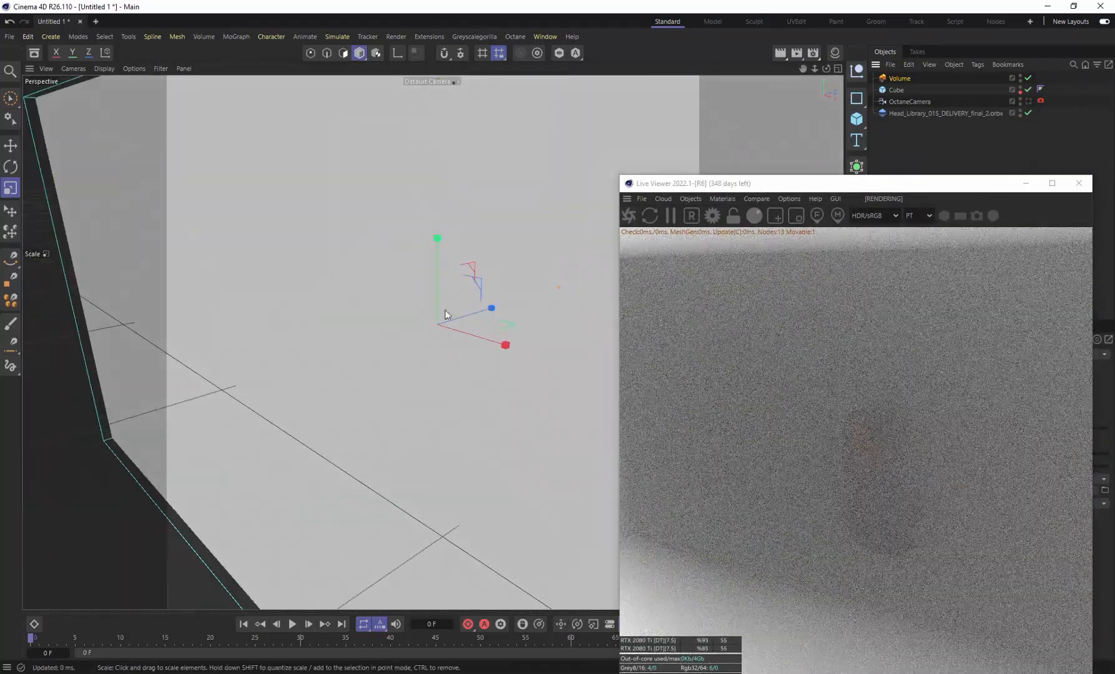
pyautogui.hotkey('ctrl', 'shift', 'z')
pyautogui.keyDown('alt'); pyautogui.moveTo(433, 342); pyautogui.dragTo(396, 322, button='right'); pyautogui.keyUp('alt')
pyautogui.keyDown('alt'); pyautogui.moveTo(396, 323); pyautogui.dragTo(347, 339); pyautogui.keyUp('alt')
pyautogui.press('space')
pyautogui.moveTo(497, 299); pyautogui.dragTo(533, 299)
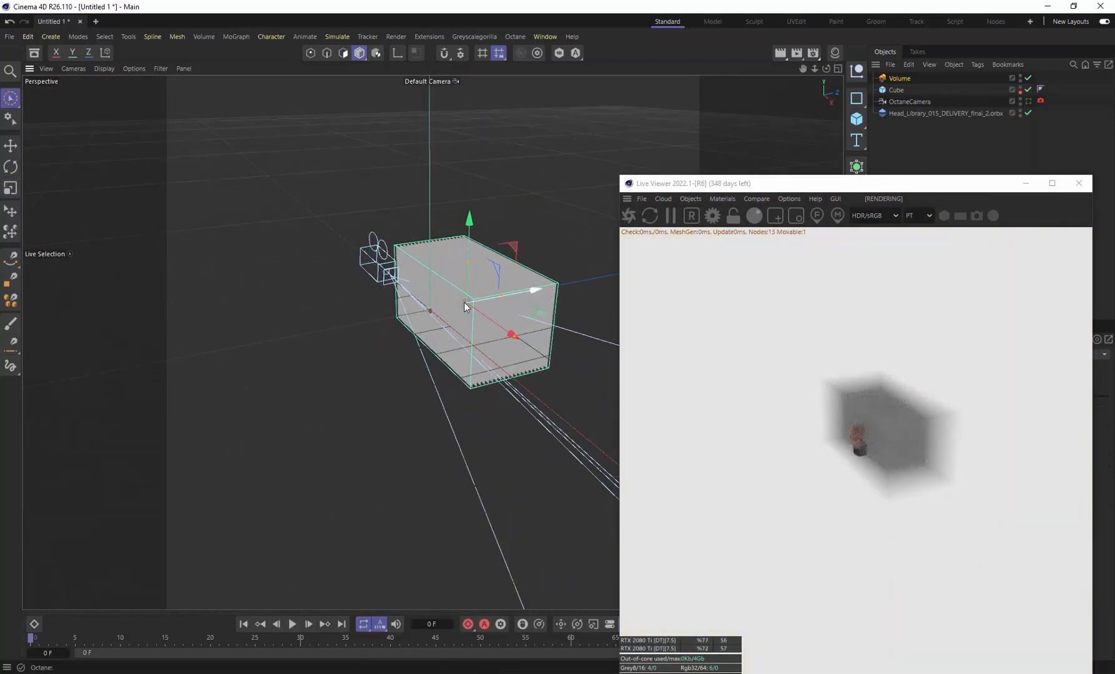
# Shorten the fog volume along X to about 55.5 cm so it fits around the bust.
pyautogui.keyDown('alt'); pyautogui.moveTo(455, 308); pyautogui.dragTo(625, 320); pyautogui.keyUp('alt')
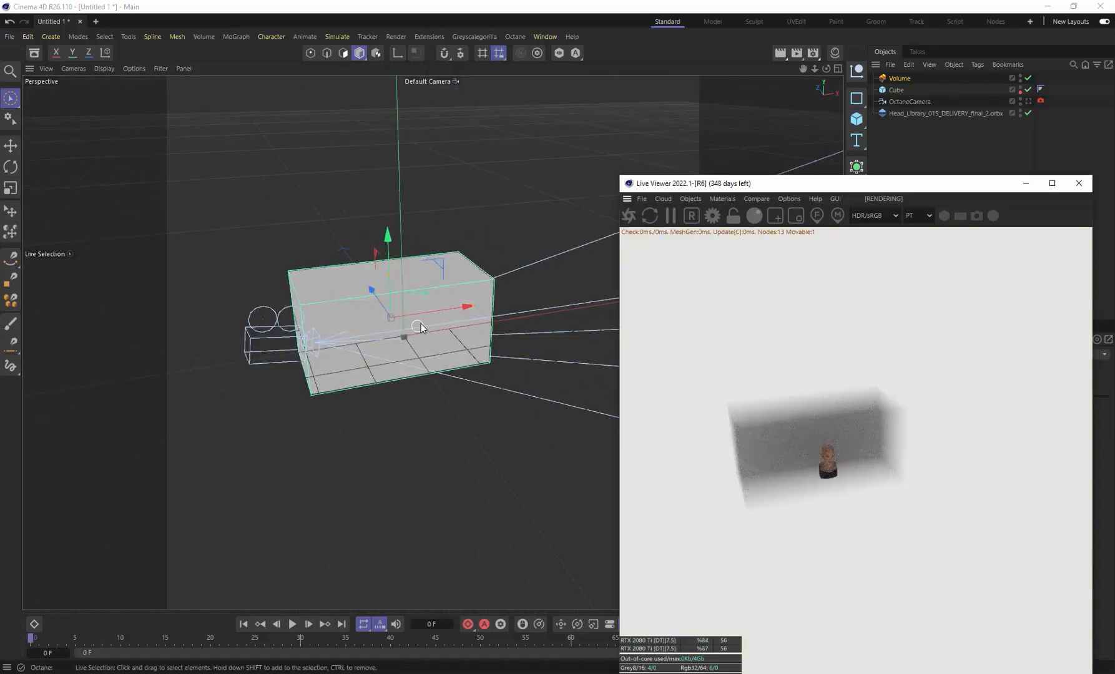
pyautogui.keyDown('alt'); pyautogui.moveTo(402, 331); pyautogui.dragTo(369, 329); pyautogui.keyUp('alt')
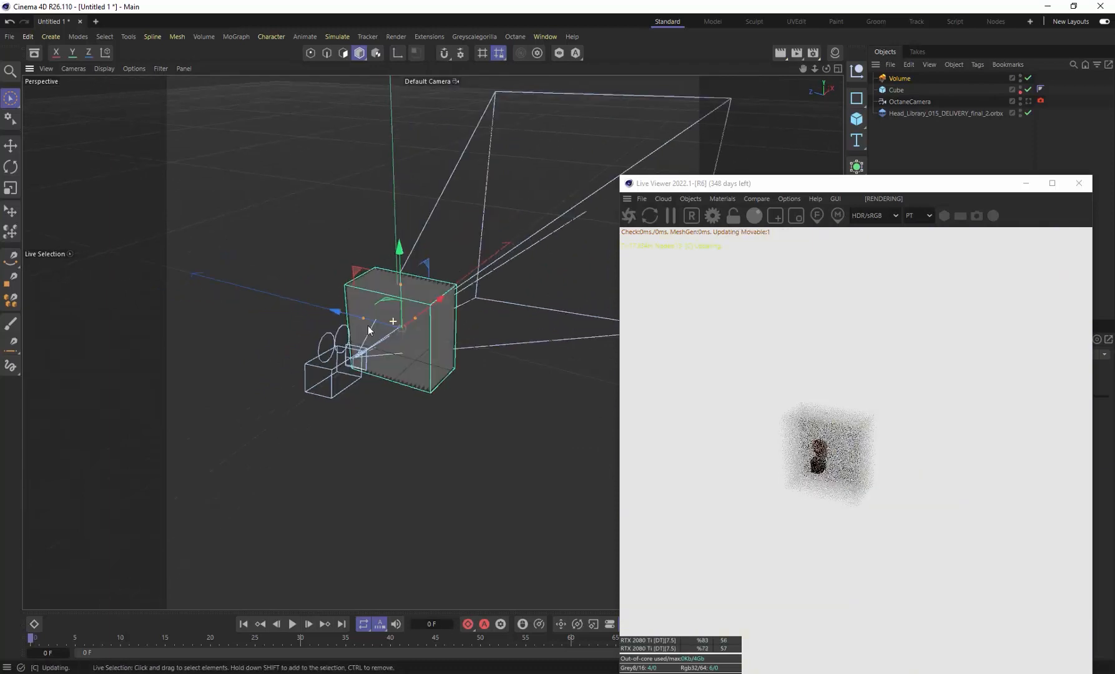
pyautogui.keyDown('alt'); pyautogui.moveTo(368, 329); pyautogui.dragTo(421, 314, button='right'); pyautogui.keyUp('alt')
pyautogui.keyDown('alt'); pyautogui.moveTo(422, 313); pyautogui.dragTo(548, 278); pyautogui.keyUp('alt')
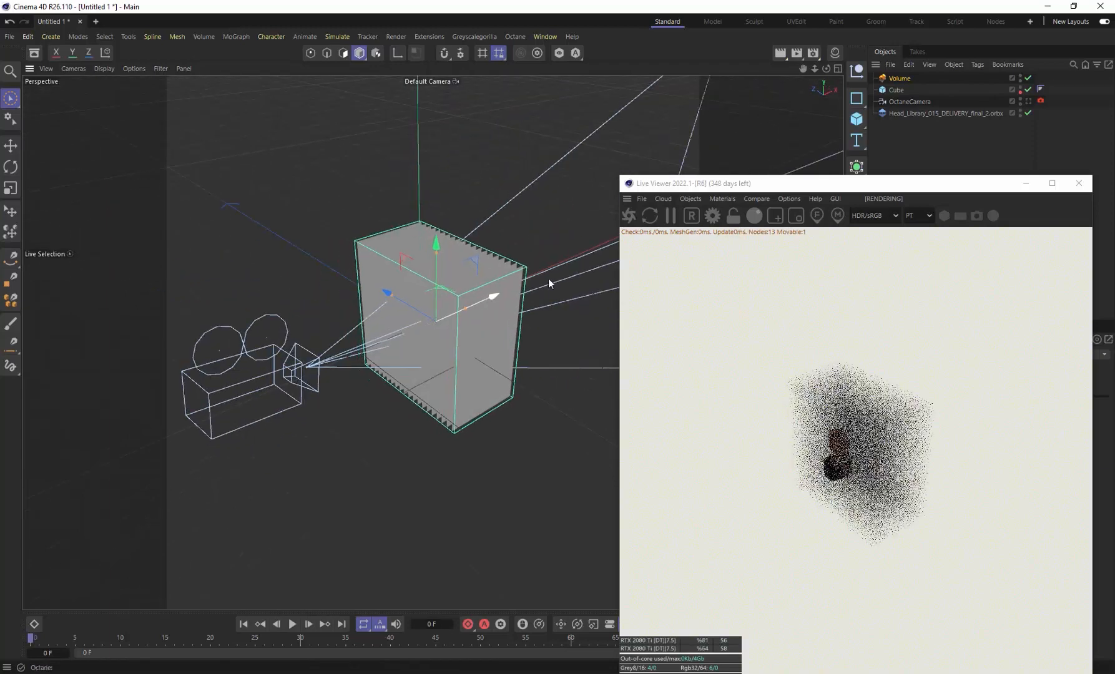
# Set the fog volume's render voxel multiplier to 5 and its edge feather to 1, and open its medium settings.
pyautogui.moveTo(758, 187); pyautogui.dragTo(407, 122)
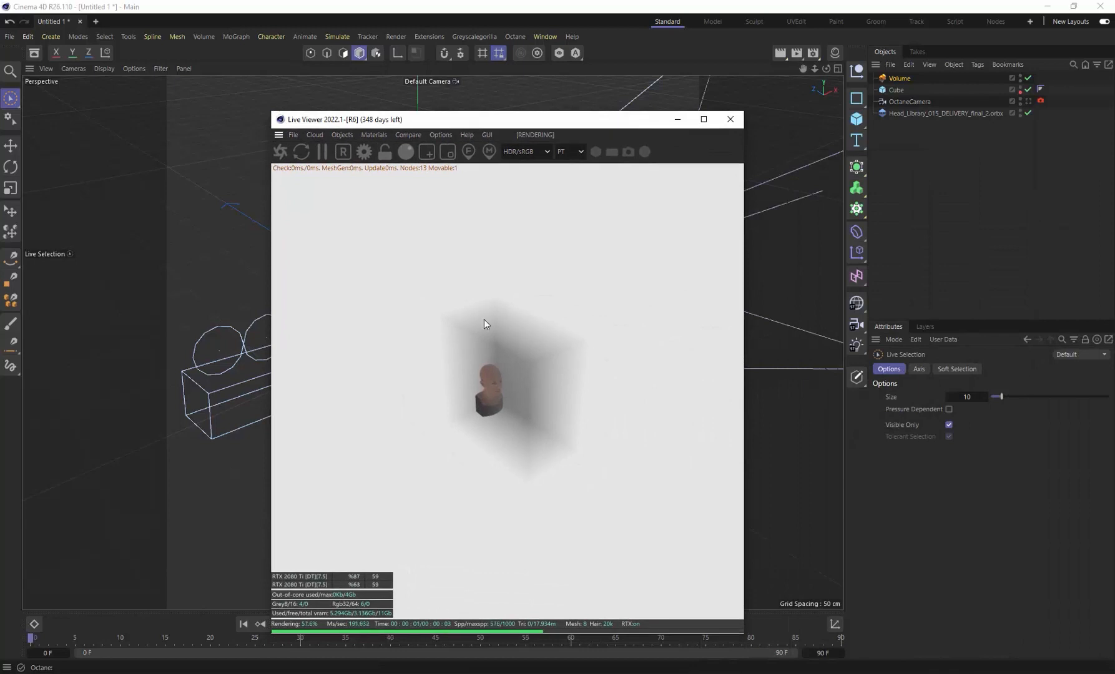
pyautogui.click(901, 80)
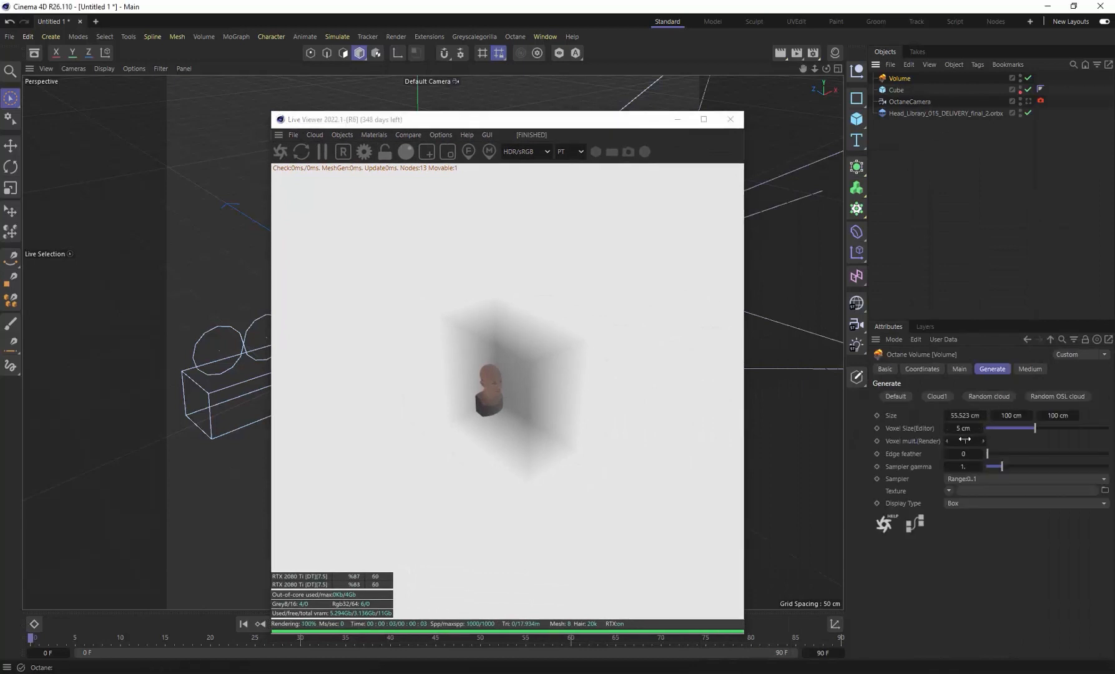
pyautogui.click(965, 440)
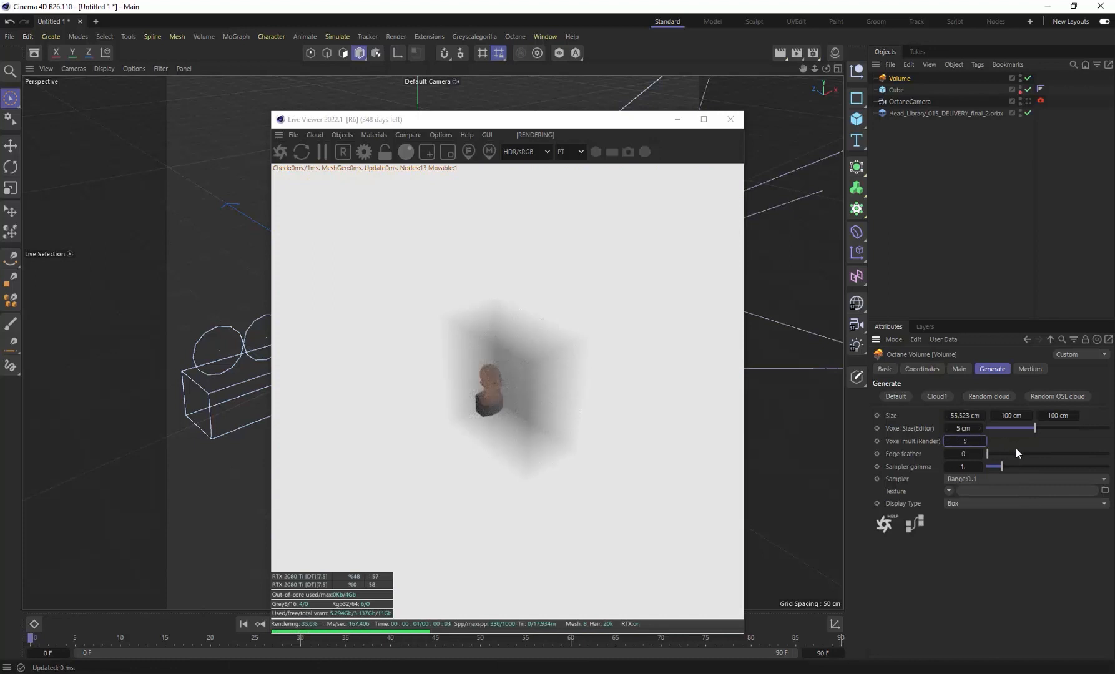
pyautogui.moveTo(989, 453); pyautogui.dragTo(1106, 455)
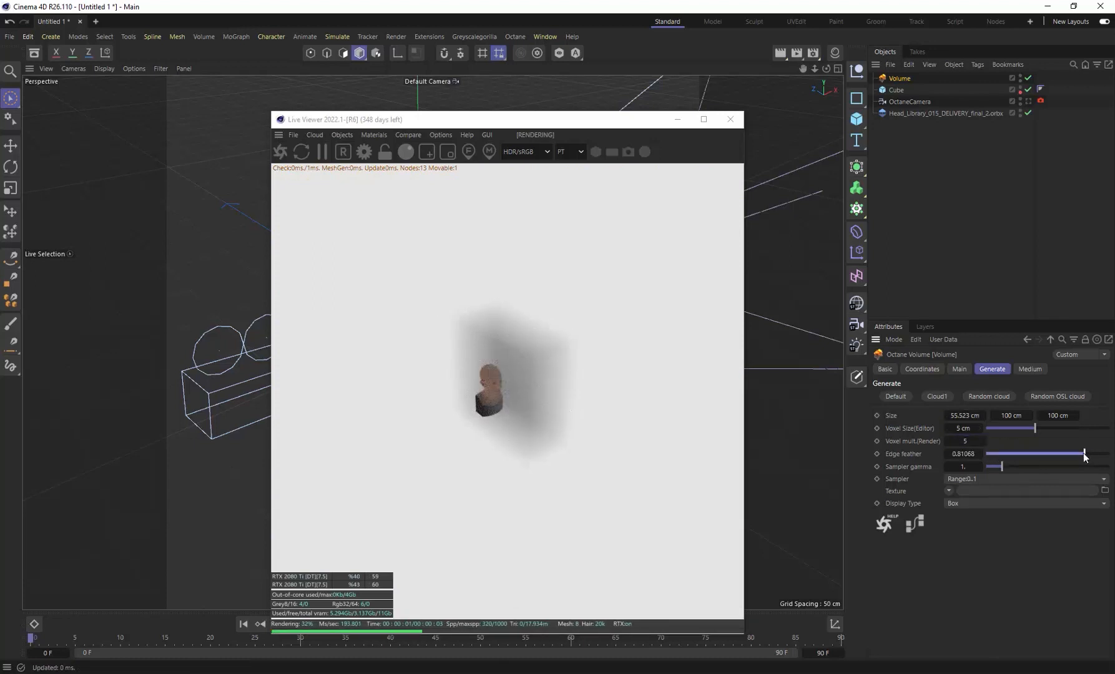
pyautogui.click(1028, 369)
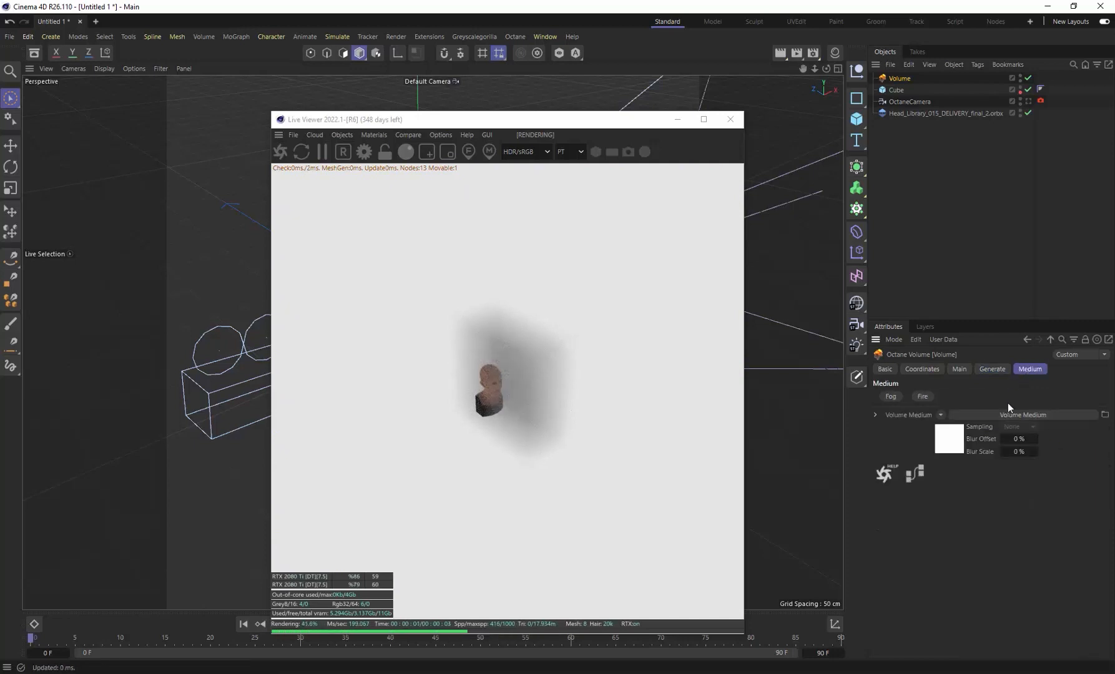
pyautogui.click(367, 153)
pyautogui.moveTo(79, 10); pyautogui.dragTo(159, 57)
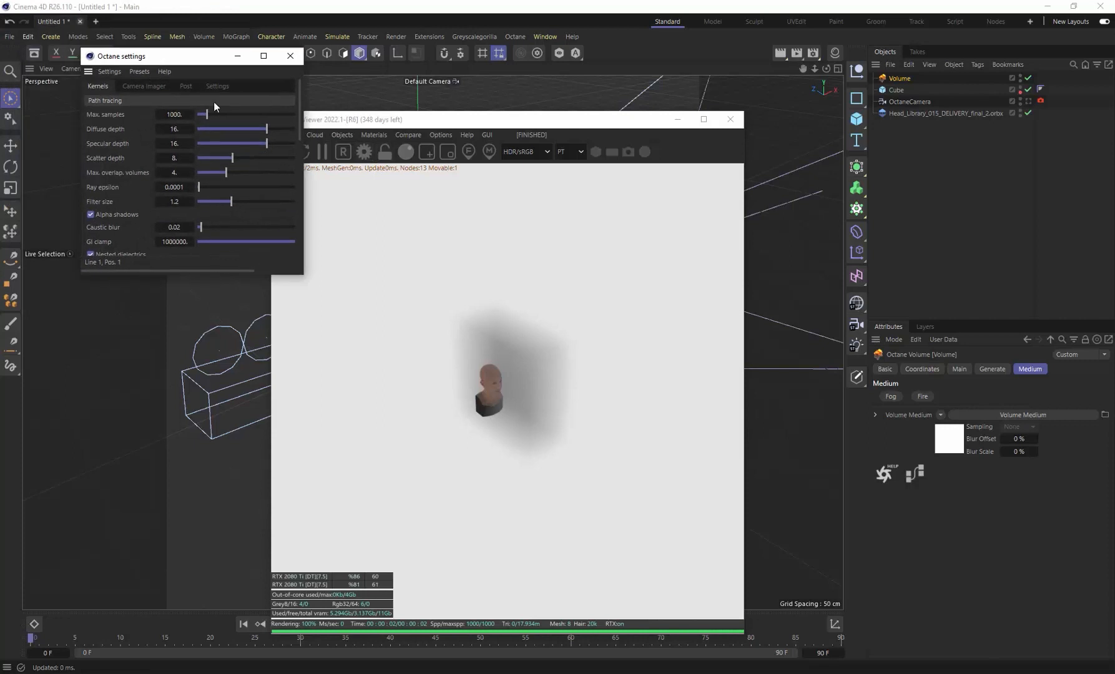
pyautogui.click(290, 56)
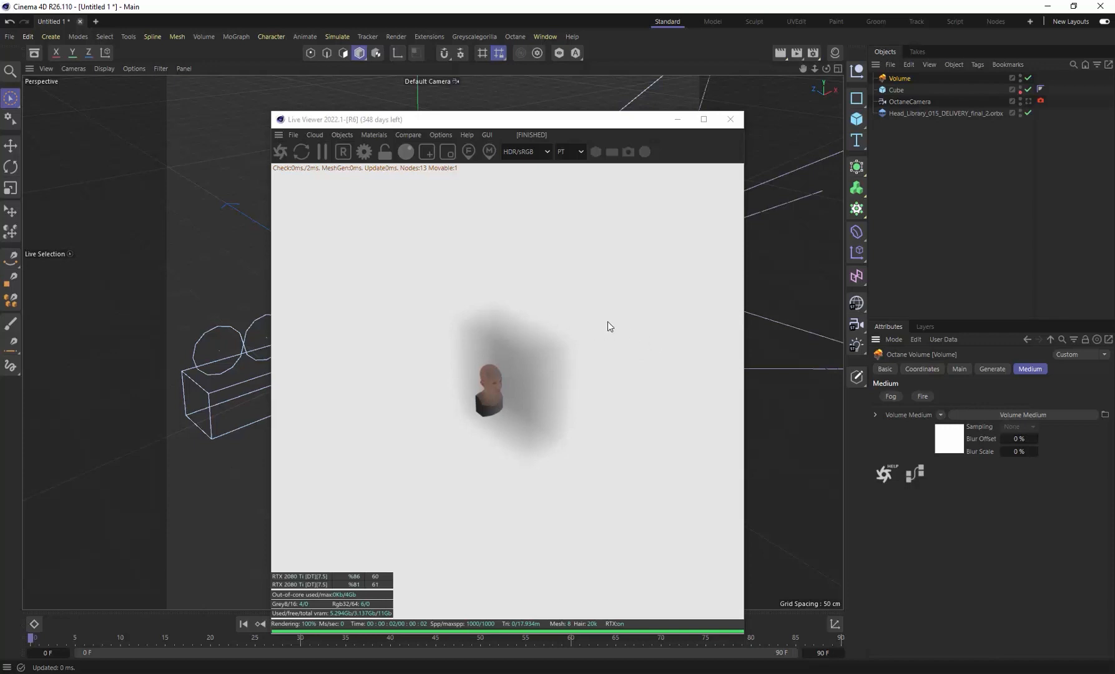
# Raise the density of the fog volume's medium to 400 and on to 800.
pyautogui.click(949, 443)
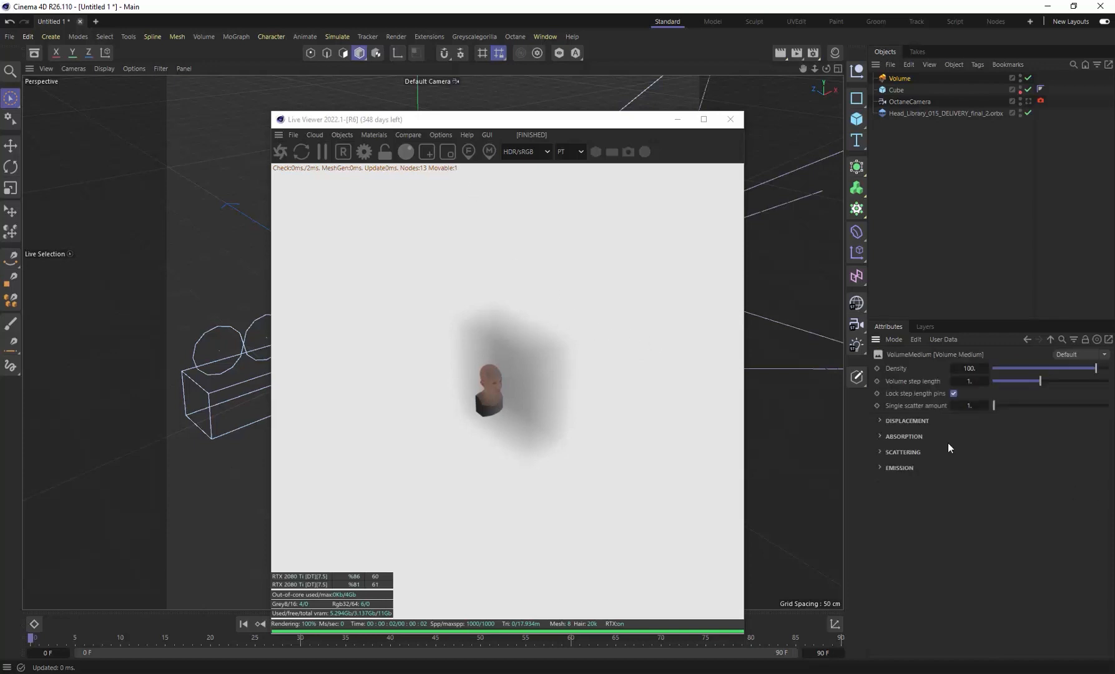
pyautogui.doubleClick(968, 368)
pyautogui.write('40')
pyautogui.press('Return')
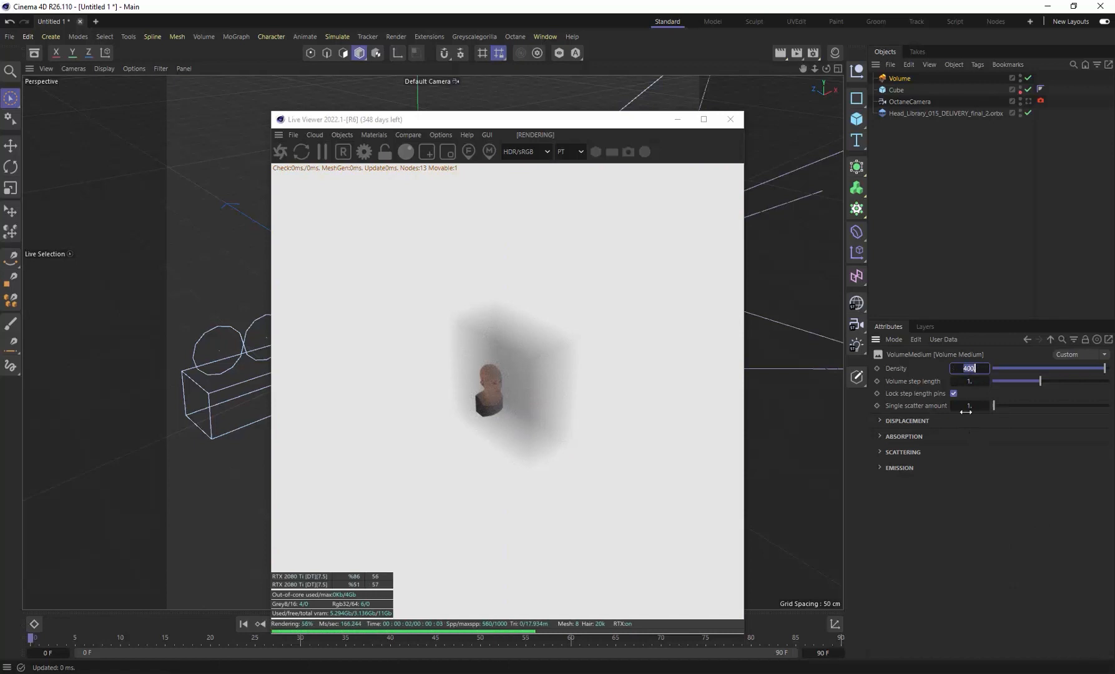
pyautogui.write('800')
pyautogui.press('Return')
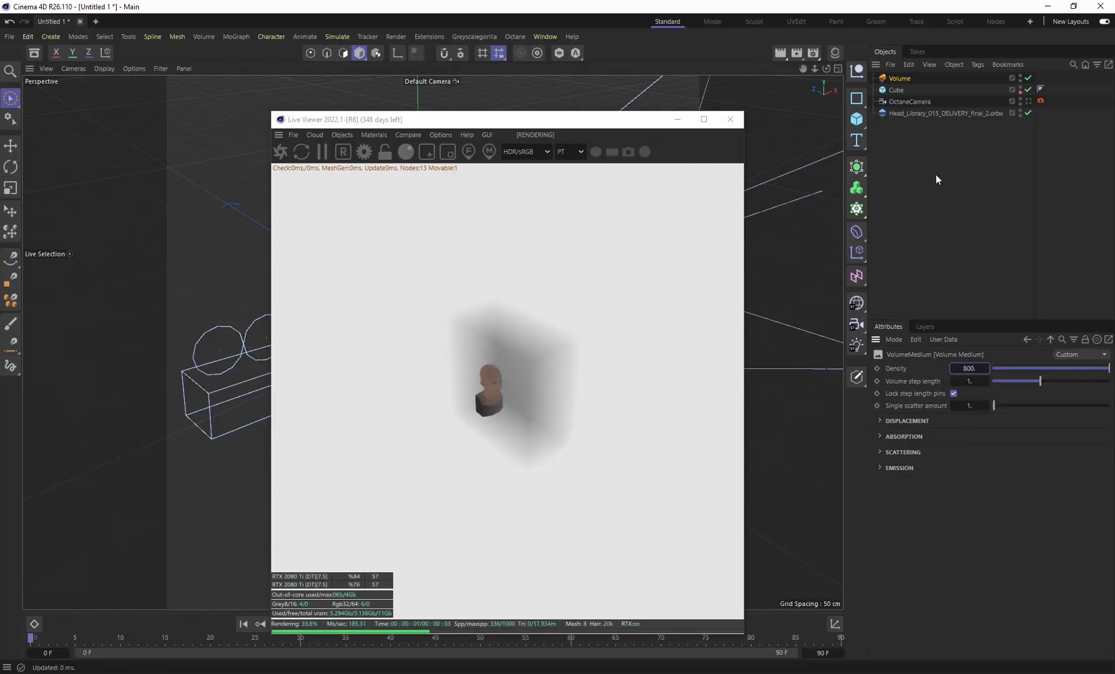
# Set the volume step length of the fog medium to 0.5.
pyautogui.moveTo(1035, 381); pyautogui.dragTo(1033, 381)
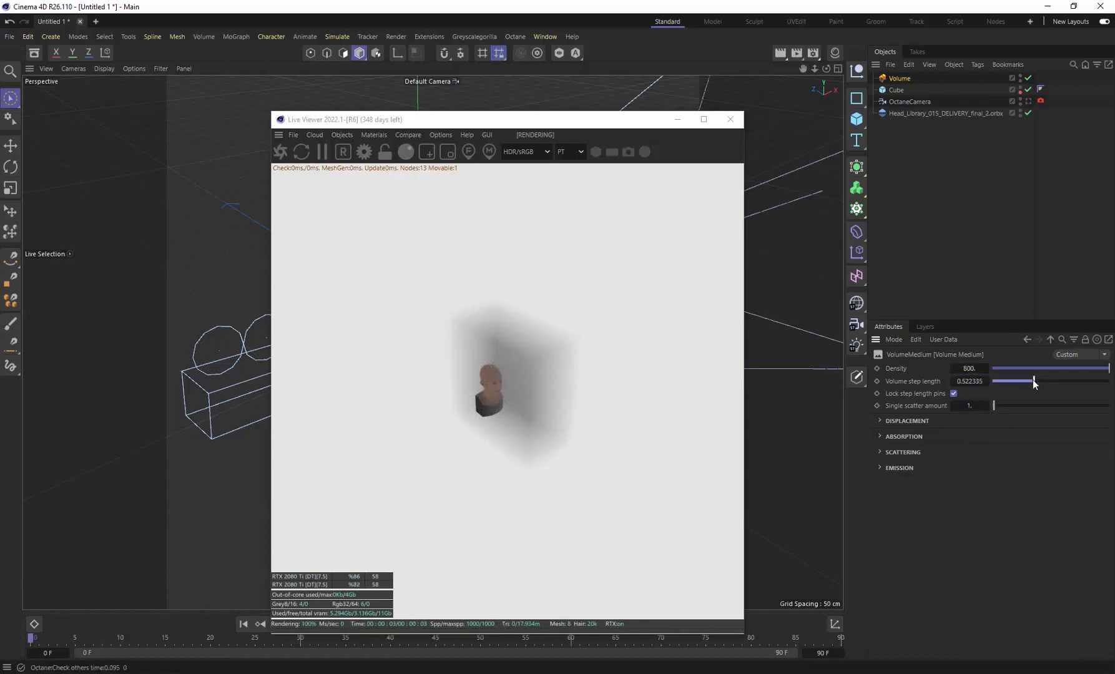
pyautogui.doubleClick(964, 381)
pyautogui.write('0.5')
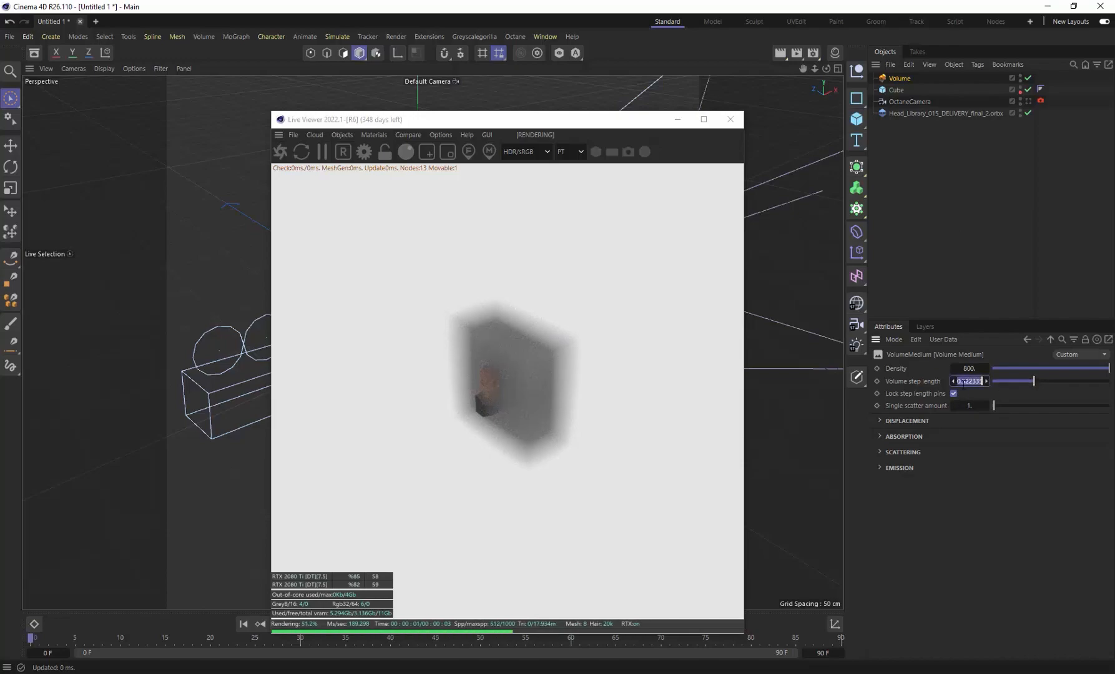
pyautogui.press('Return')
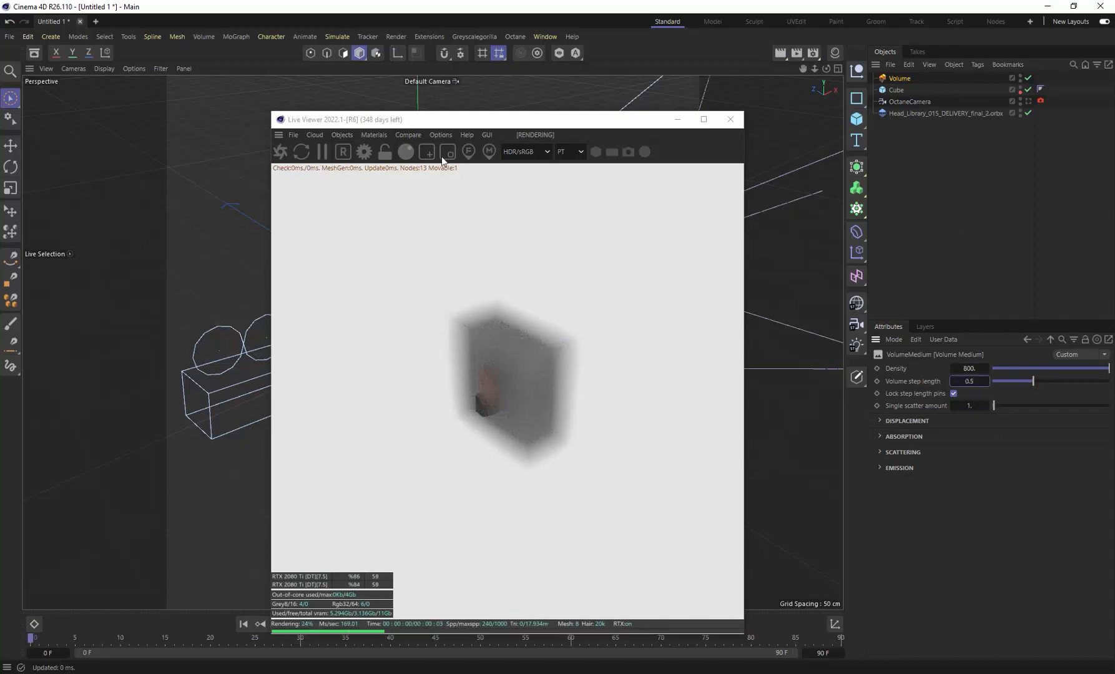
# Return to the Octane camera view and reposition the Live Viewer window to check the fog around the head.
pyautogui.click(1028, 101)
pyautogui.click(1027, 102)
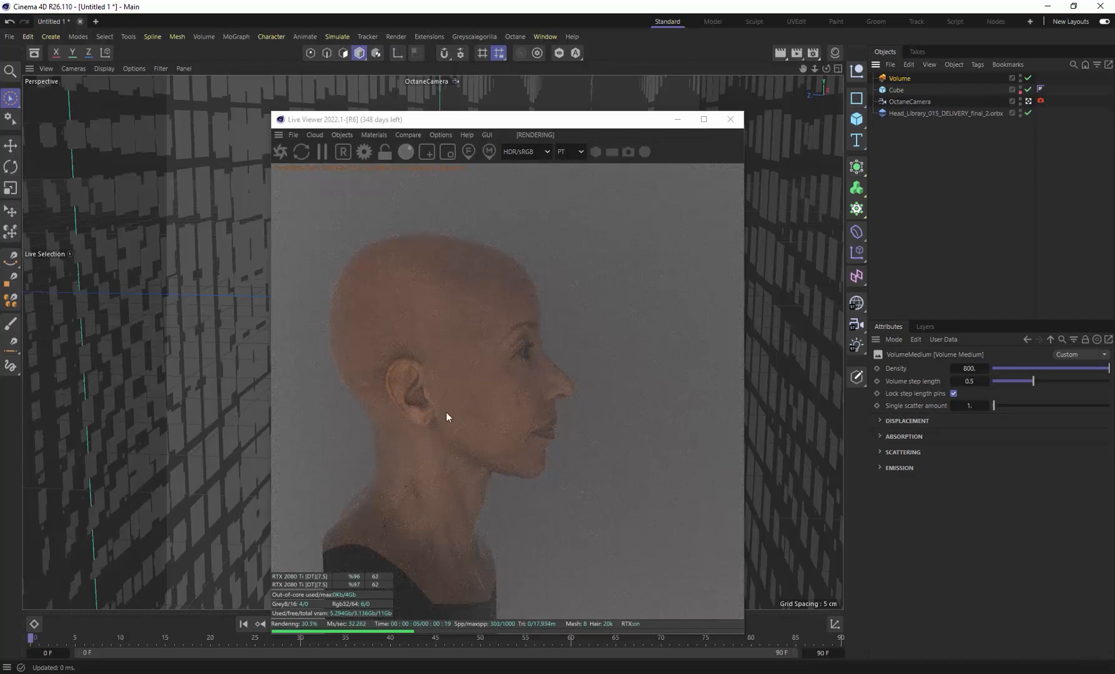
pyautogui.moveTo(511, 124); pyautogui.dragTo(458, 108)
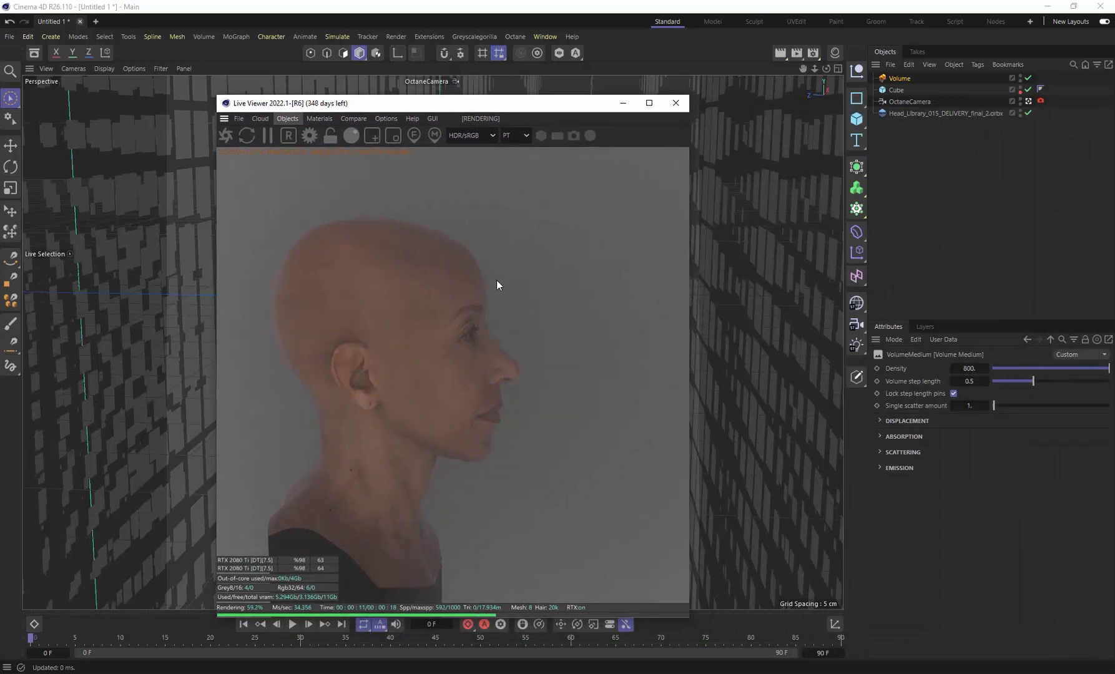
# Reduce the fog volume's edge feather to 0.
pyautogui.click(900, 78)
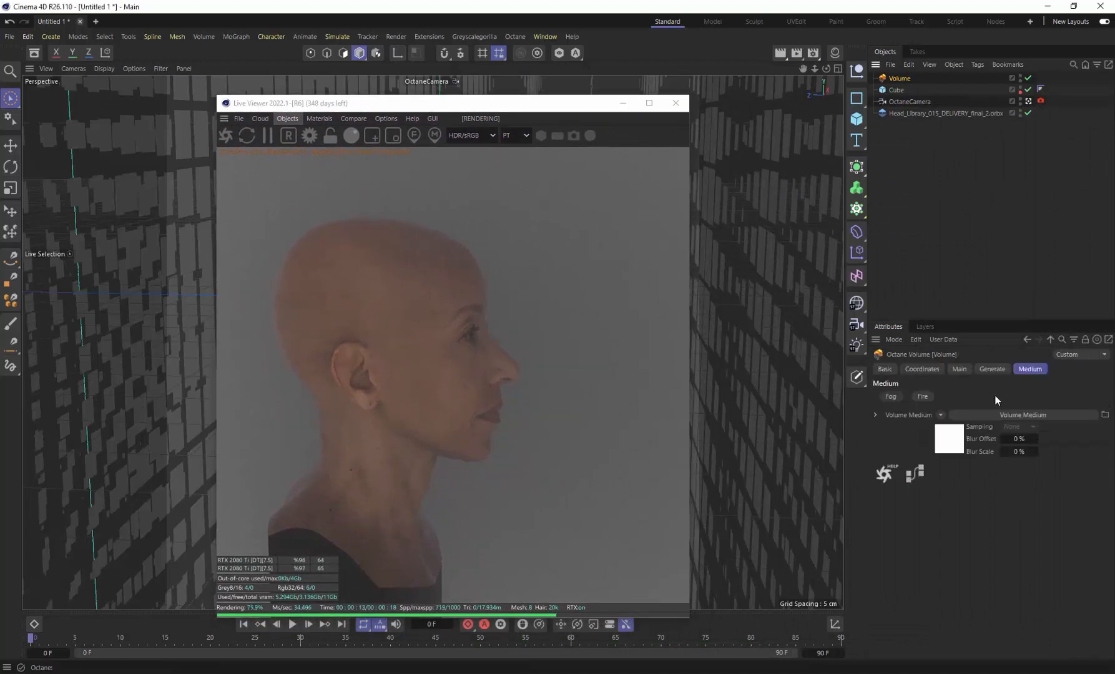
pyautogui.click(980, 369)
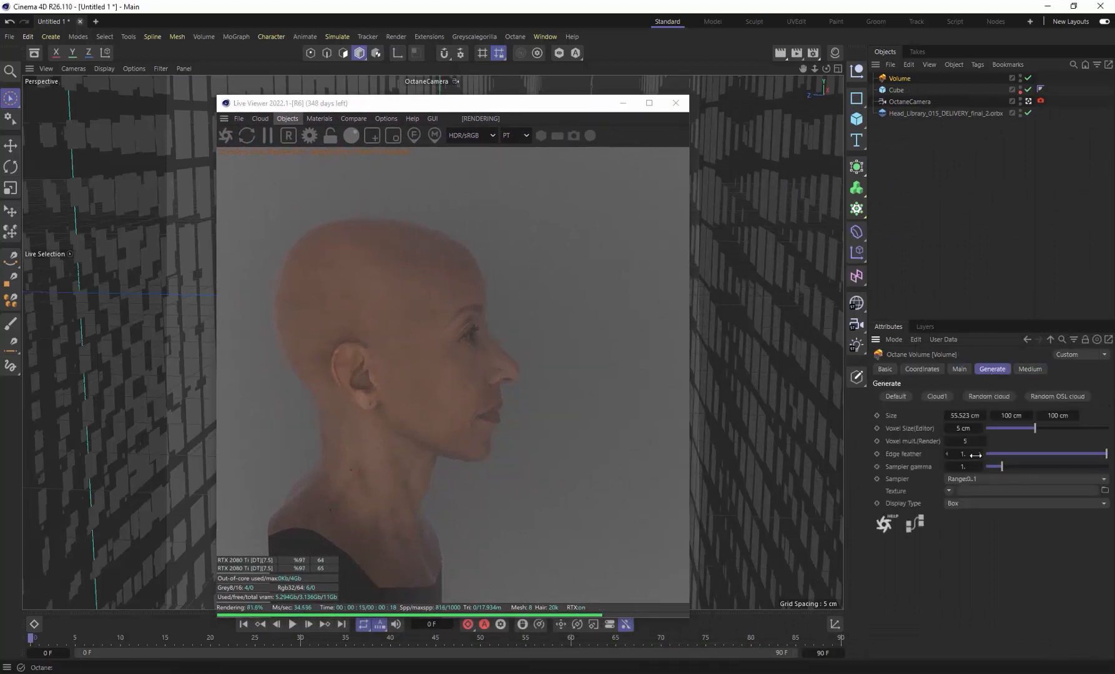
pyautogui.click(1033, 454)
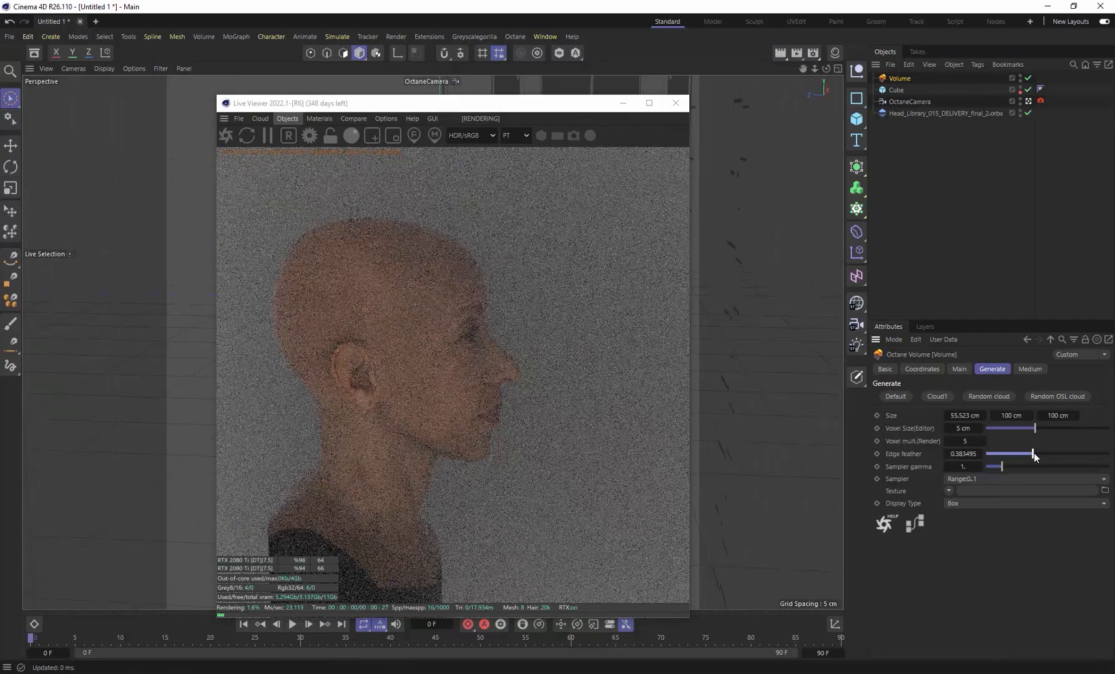
pyautogui.moveTo(1034, 454); pyautogui.dragTo(987, 454)
# Turn off the camera update check in the Live Viewer and move its window away from the middle of the viewport.
pyautogui.moveTo(405, 106); pyautogui.dragTo(415, 168)
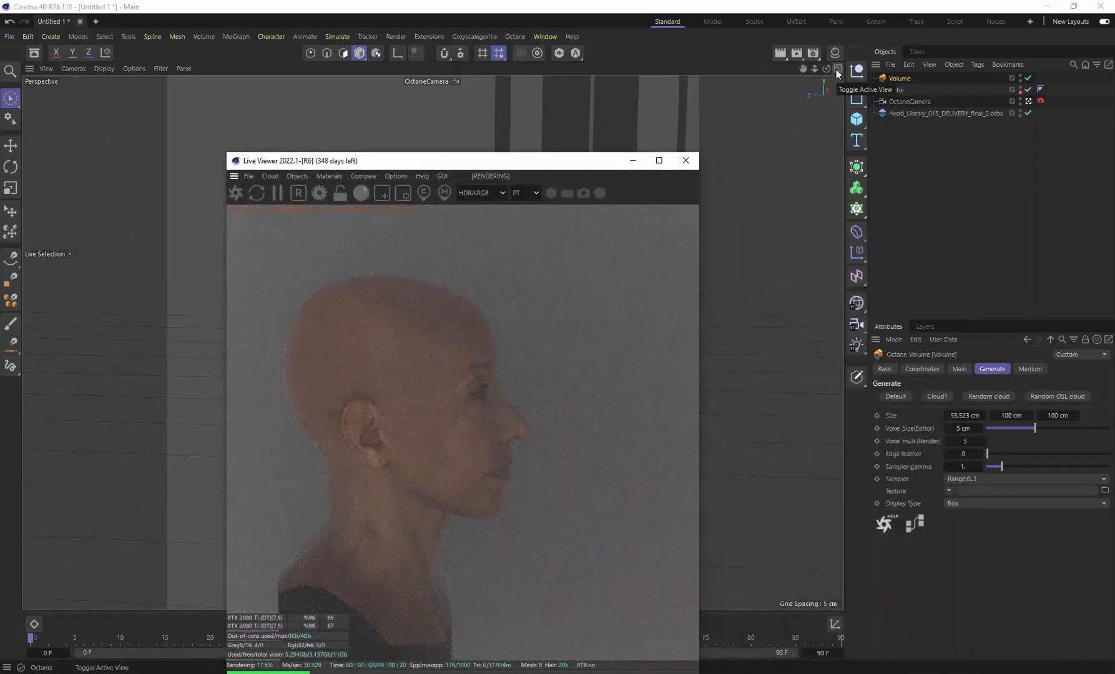
pyautogui.click(395, 176)
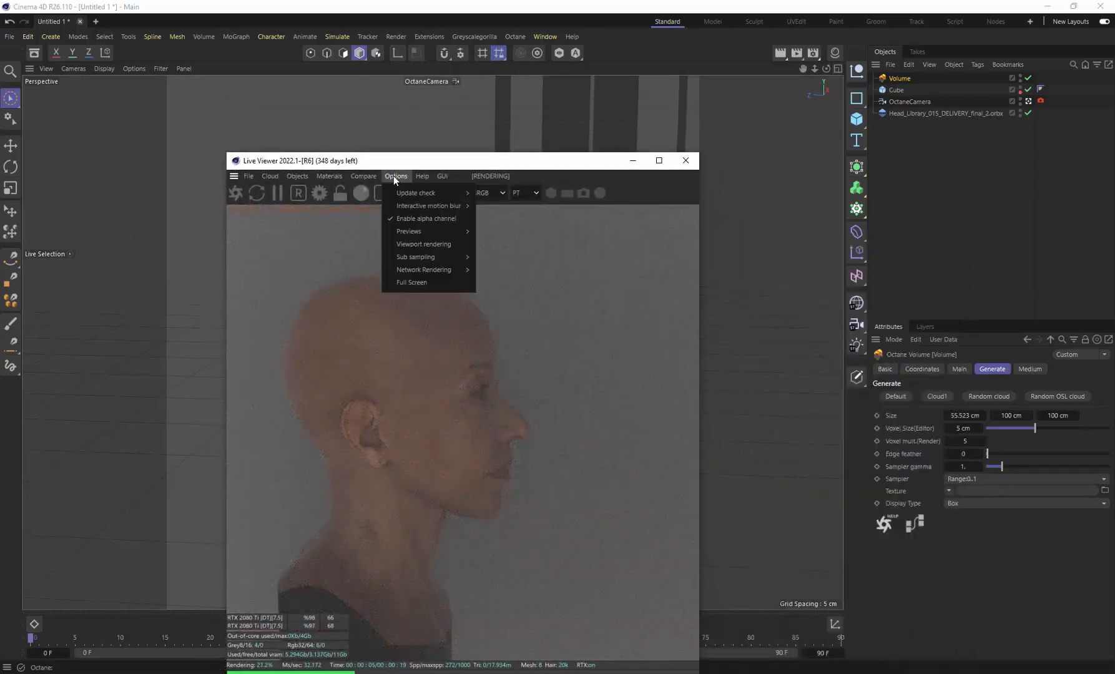
pyautogui.moveTo(401, 196)
pyautogui.click(505, 212)
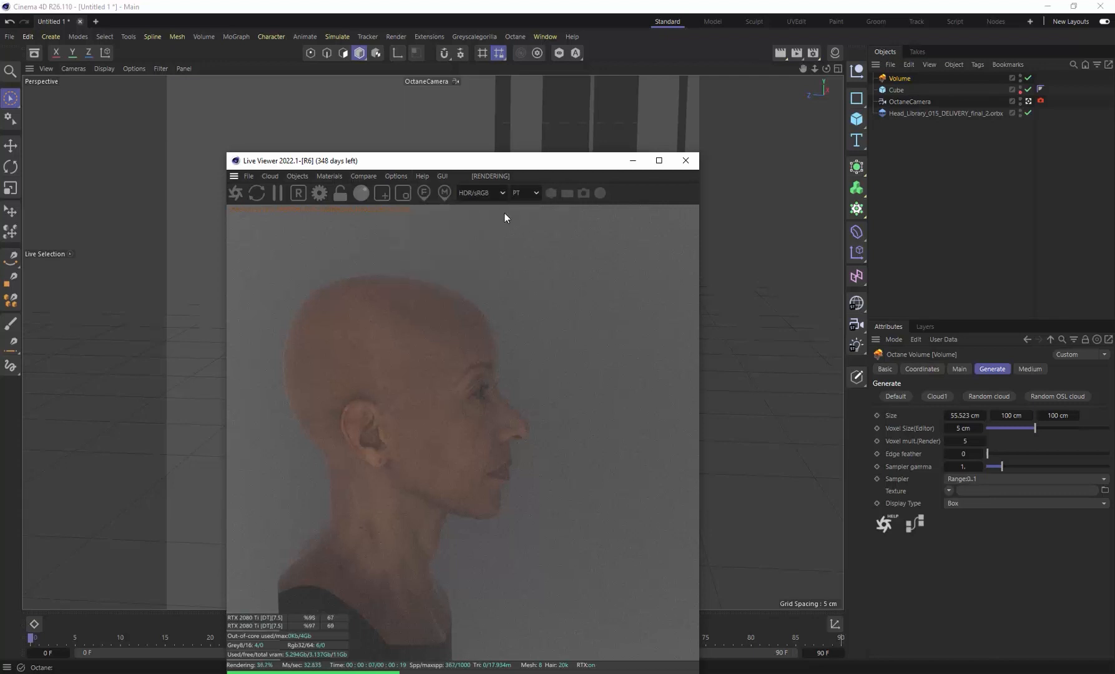
pyautogui.moveTo(481, 161); pyautogui.dragTo(785, 174)
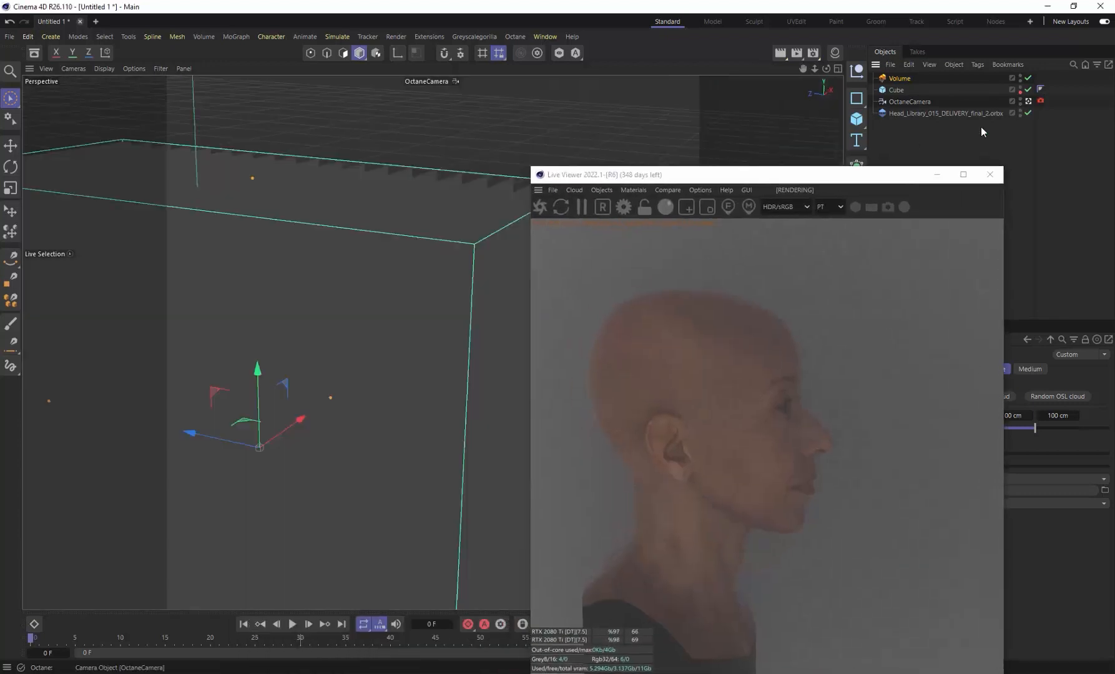
# Leave the Octane camera view and adjust the fog volume's position along its X axis relative to the camera.
pyautogui.click(1027, 101)
pyautogui.keyDown('shift'); pyautogui.click(383, 340); pyautogui.keyUp('shift')
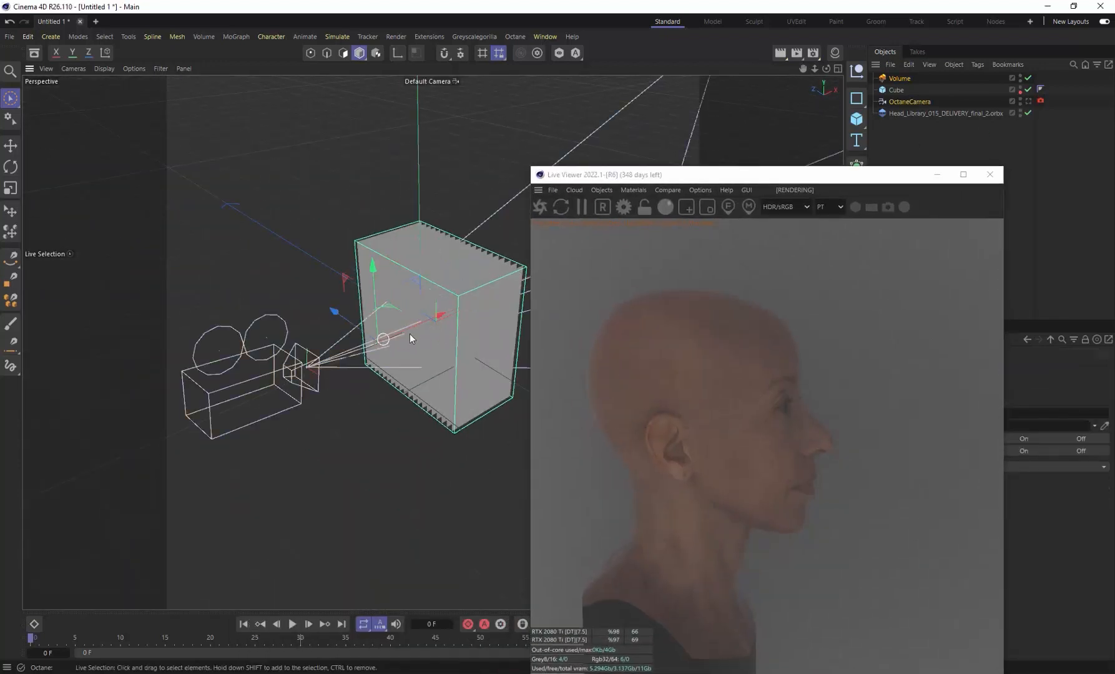
pyautogui.click(907, 78)
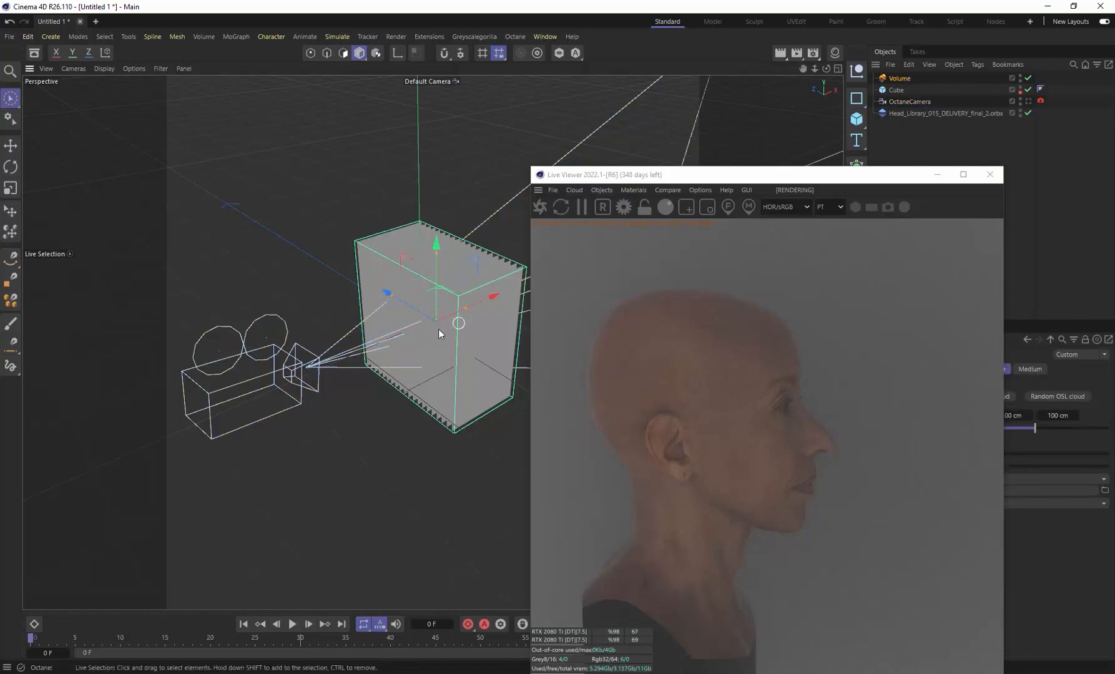
pyautogui.keyDown('alt'); pyautogui.moveTo(438, 329); pyautogui.dragTo(403, 335); pyautogui.keyUp('alt')
pyautogui.keyDown('alt'); pyautogui.moveTo(403, 335); pyautogui.dragTo(404, 318, button='right'); pyautogui.keyUp('alt')
pyautogui.moveTo(398, 320); pyautogui.dragTo(427, 313)
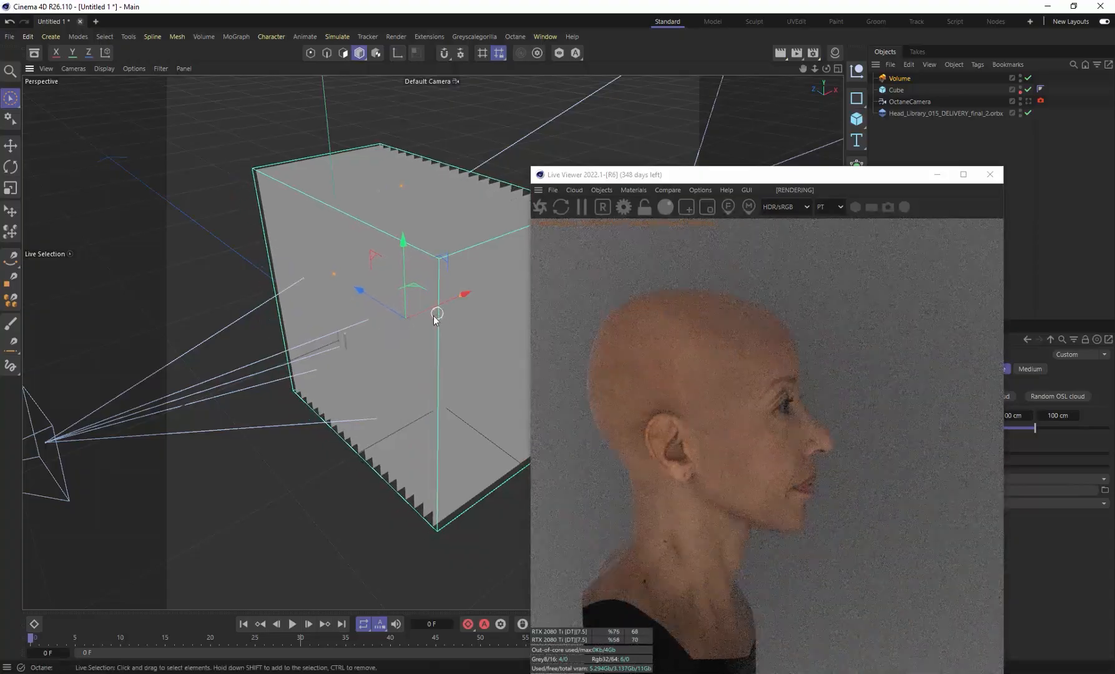
pyautogui.moveTo(437, 305); pyautogui.dragTo(432, 308)
pyautogui.moveTo(722, 178); pyautogui.dragTo(394, 116)
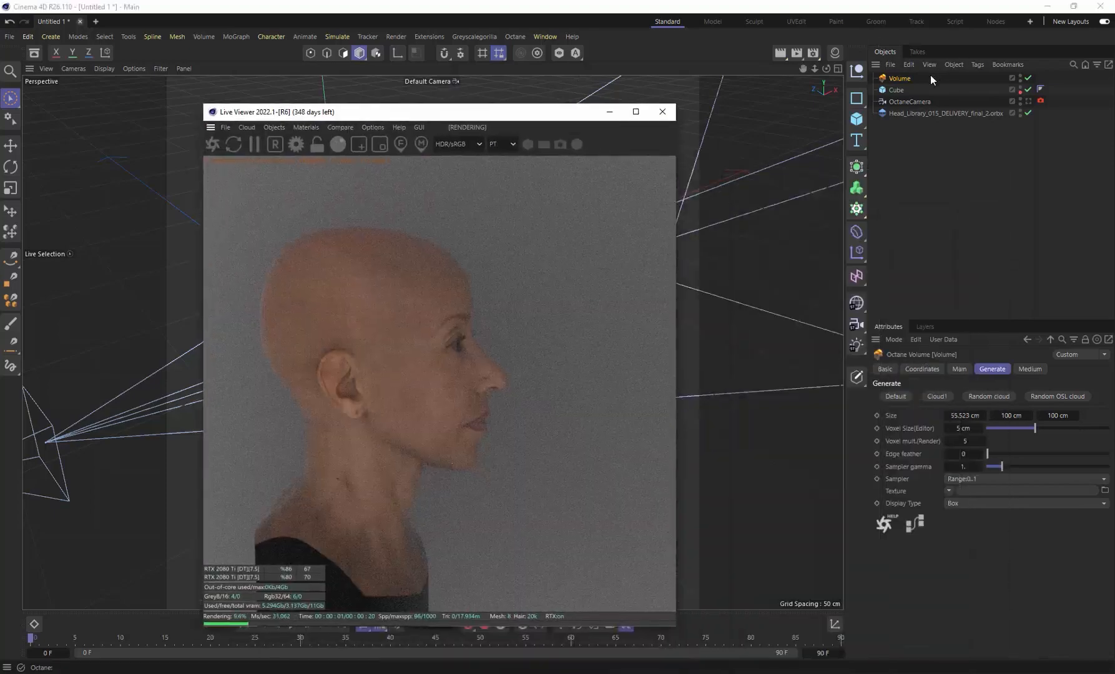
# Set the volume step length of the fog volume's medium to 0.25.
pyautogui.click(1029, 369)
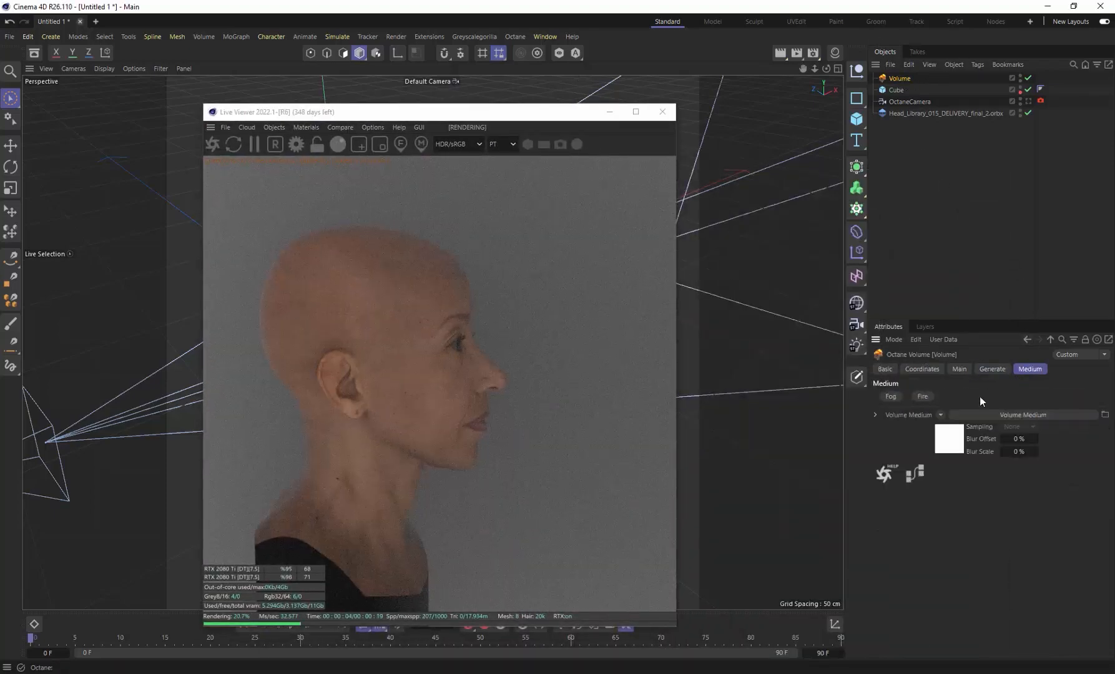
pyautogui.click(964, 415)
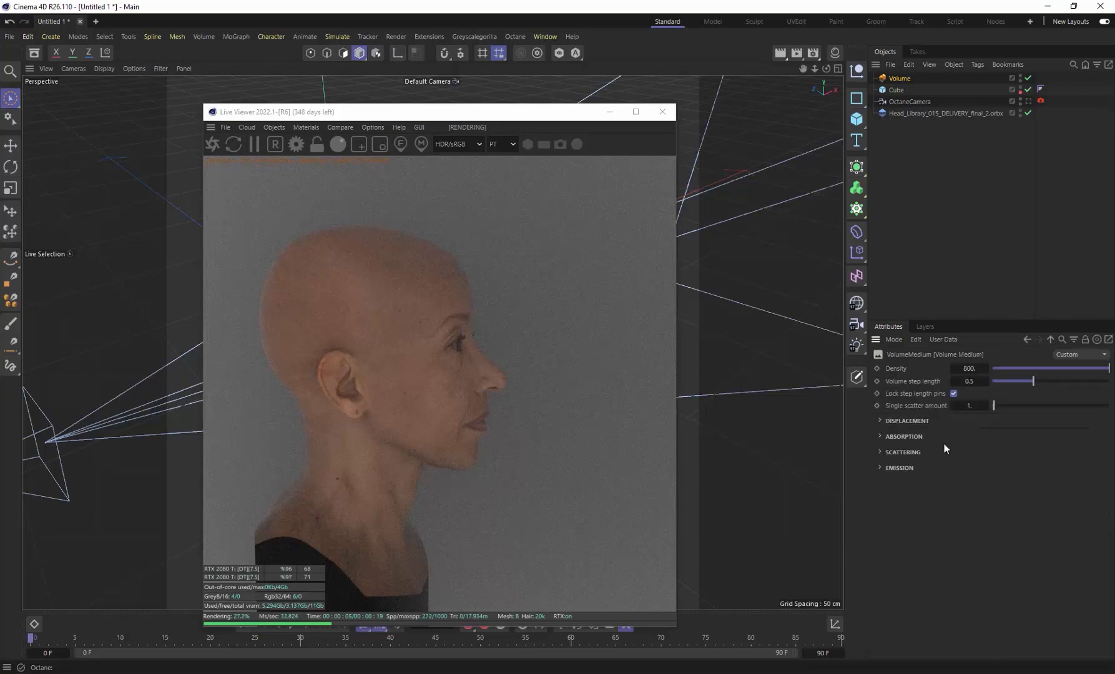
pyautogui.doubleClick(971, 381)
pyautogui.write('.25')
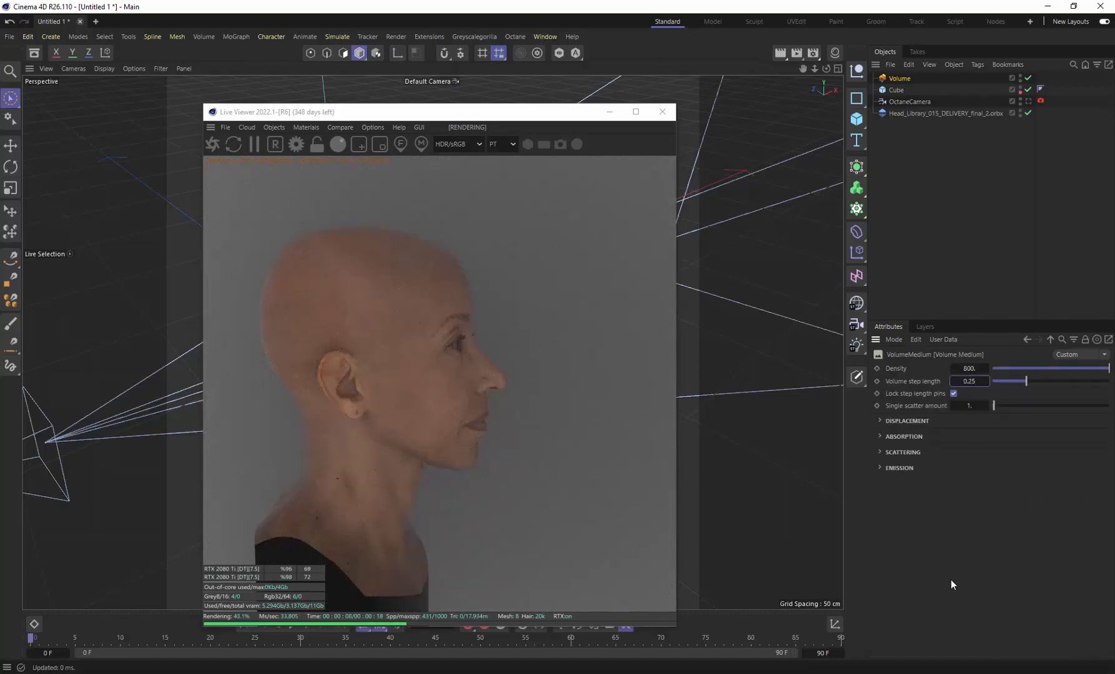
pyautogui.press('Return')
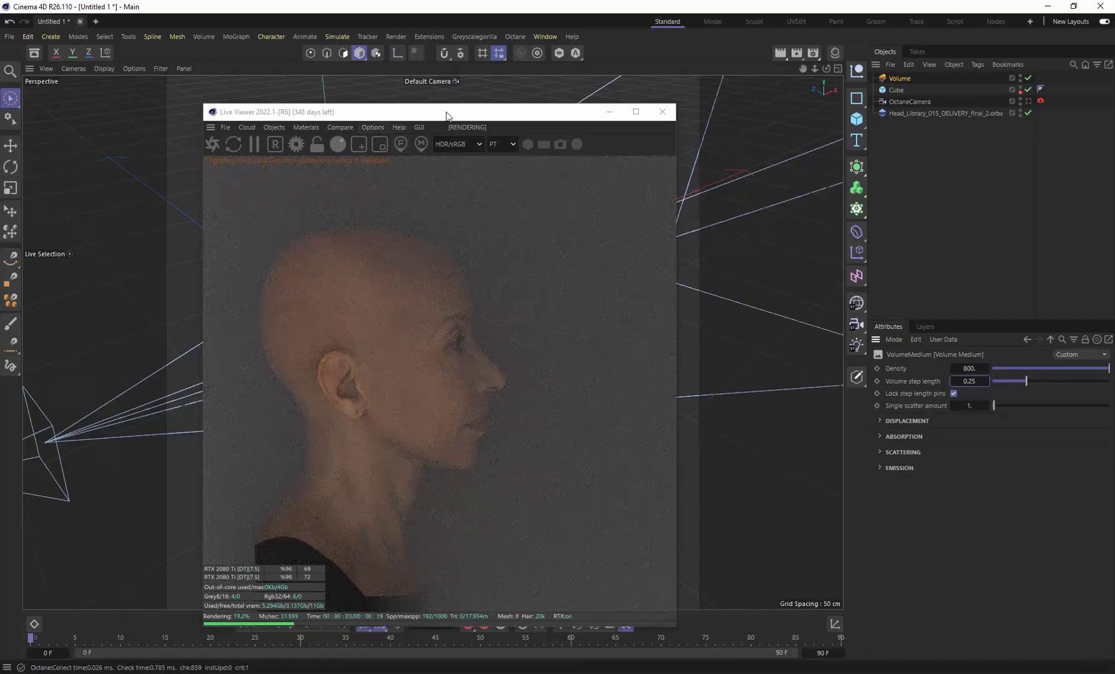
# Move the Live Viewer window aside and shift the fog volume slightly farther from the camera along its X axis.
pyautogui.moveTo(412, 117); pyautogui.dragTo(579, 111)
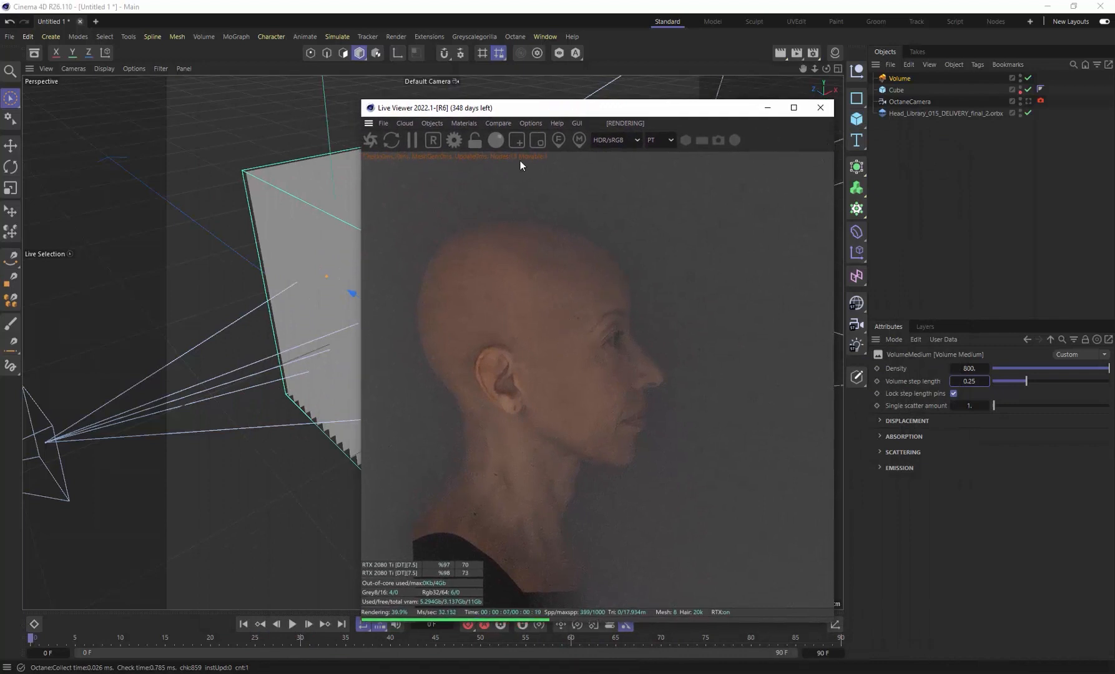
pyautogui.moveTo(496, 105); pyautogui.dragTo(554, 108)
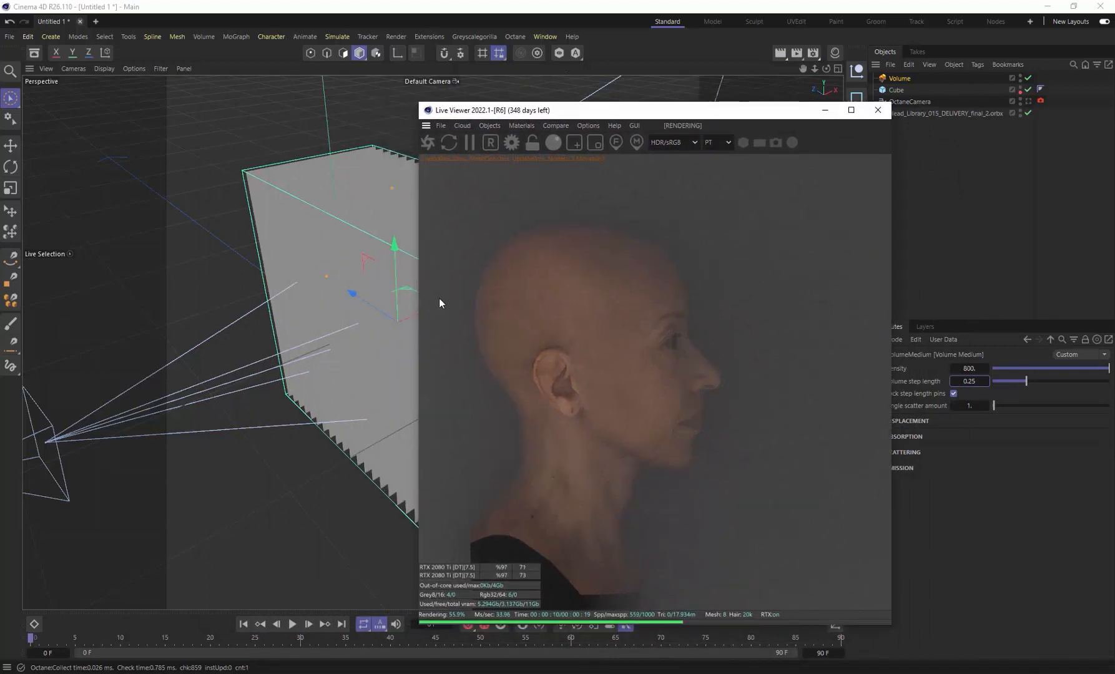
pyautogui.moveTo(507, 114); pyautogui.dragTo(597, 103)
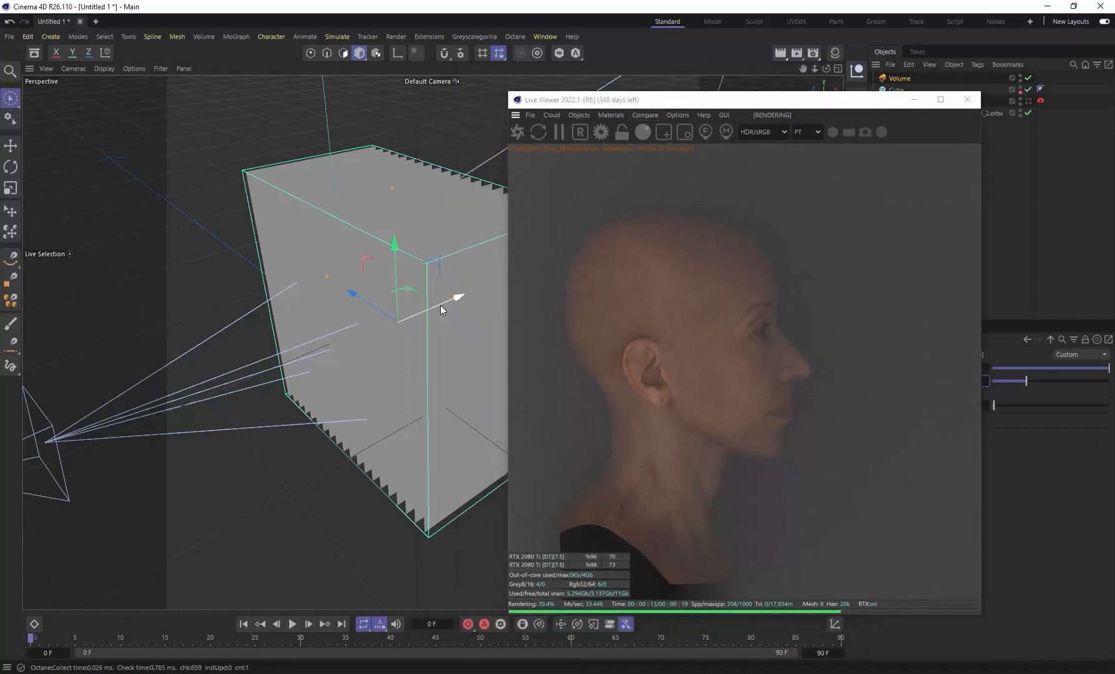
pyautogui.moveTo(440, 305); pyautogui.dragTo(449, 303)
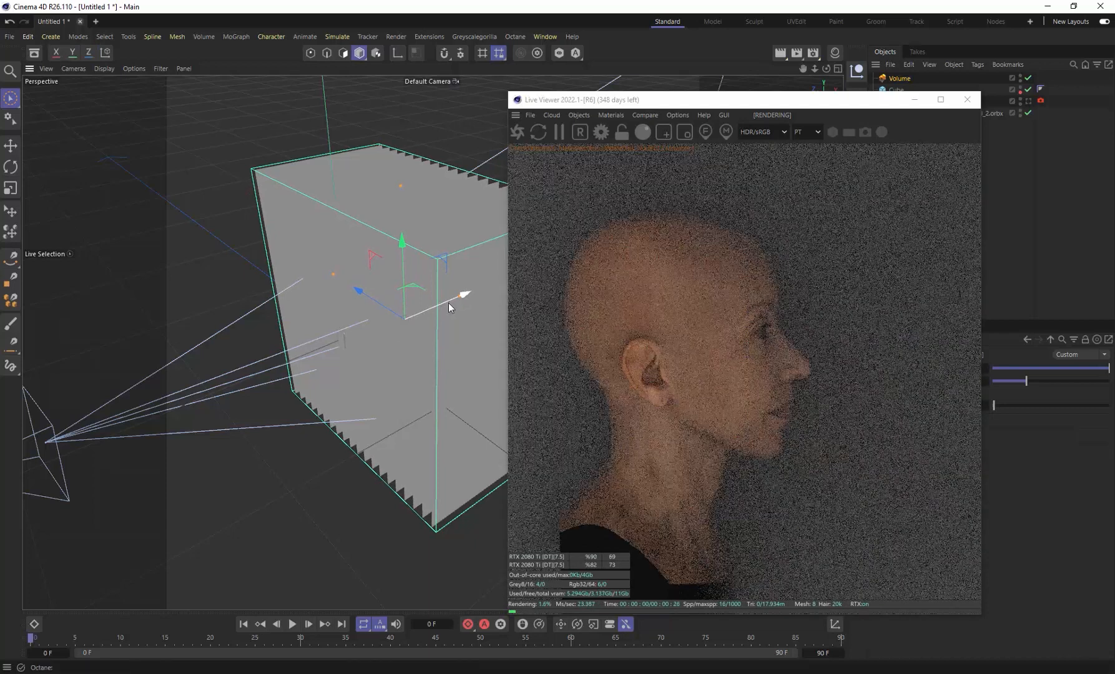
pyautogui.moveTo(680, 108); pyautogui.dragTo(407, 138)
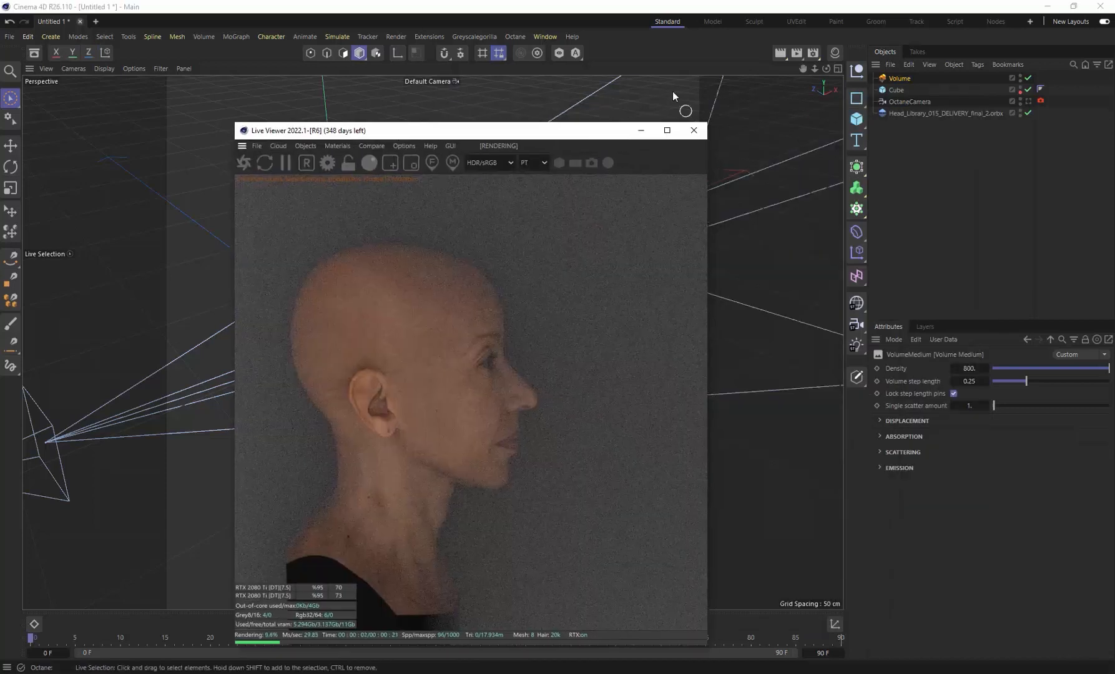
# Return to the Octane camera view and turn the Live Viewer's camera update check back on.
pyautogui.click(1028, 102)
pyautogui.click(410, 147)
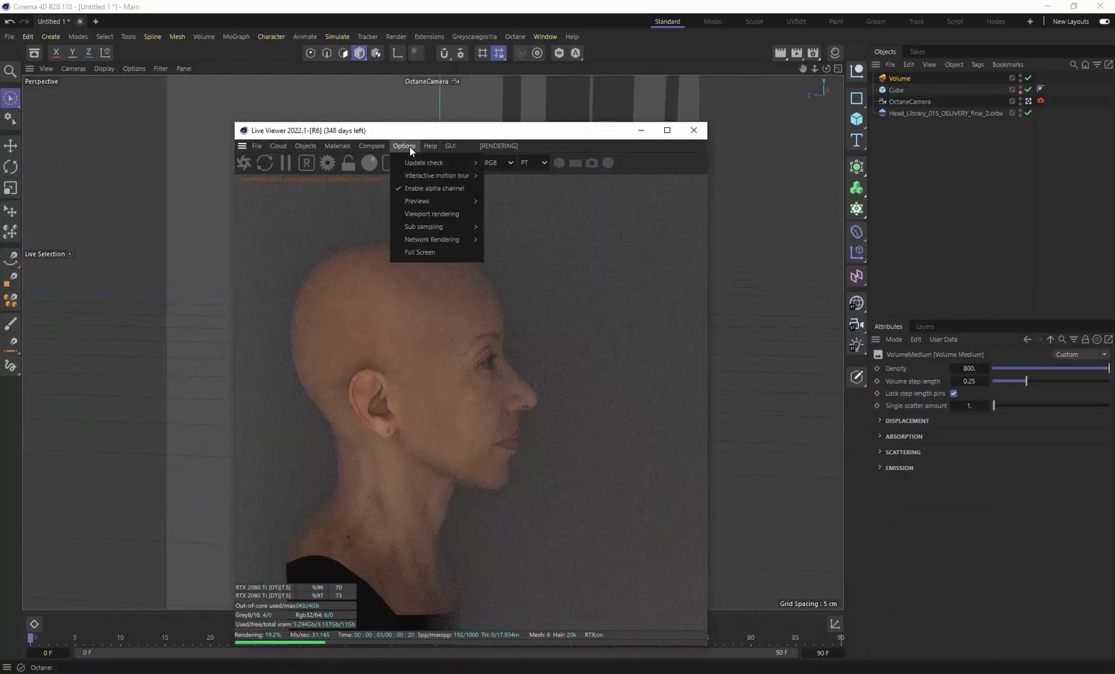
pyautogui.moveTo(432, 165)
pyautogui.click(516, 178)
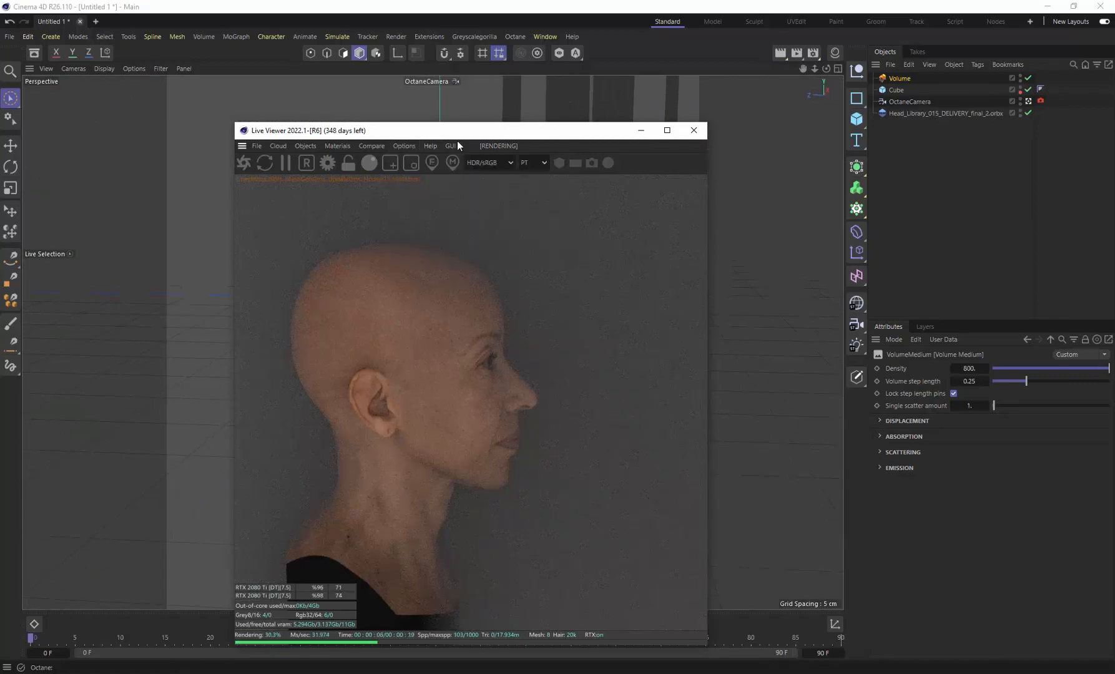
pyautogui.moveTo(450, 131); pyautogui.dragTo(849, 134)
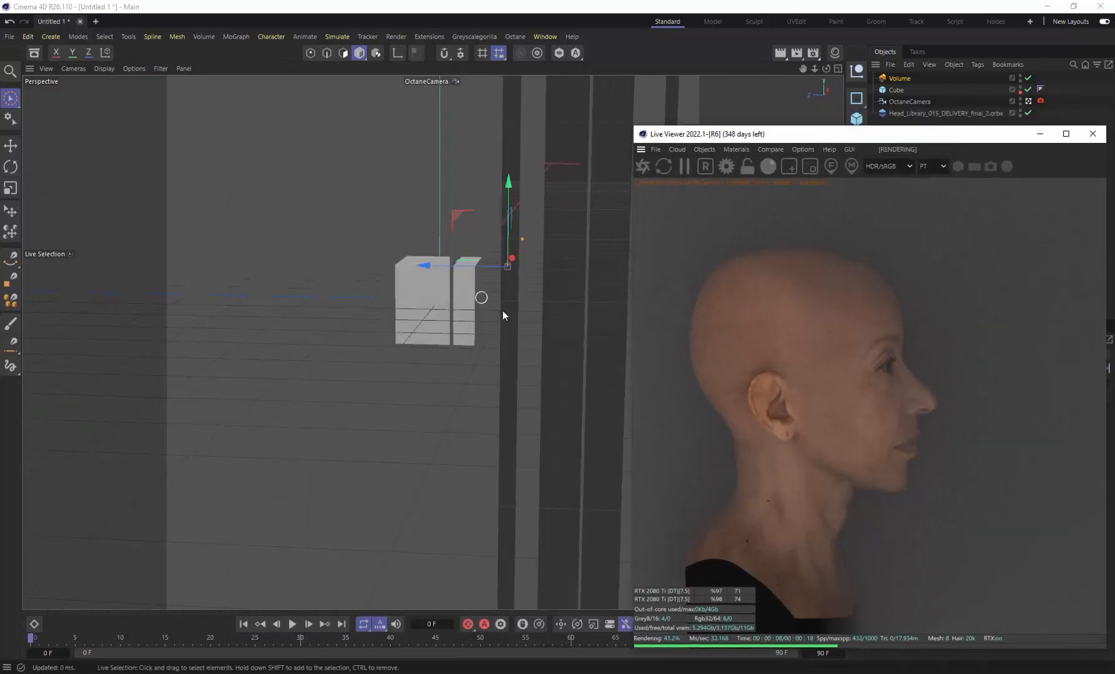
# Bring the Octane camera closer to the head and hide the render statistics in the Live Viewer.
pyautogui.scroll(2, 509, 262)
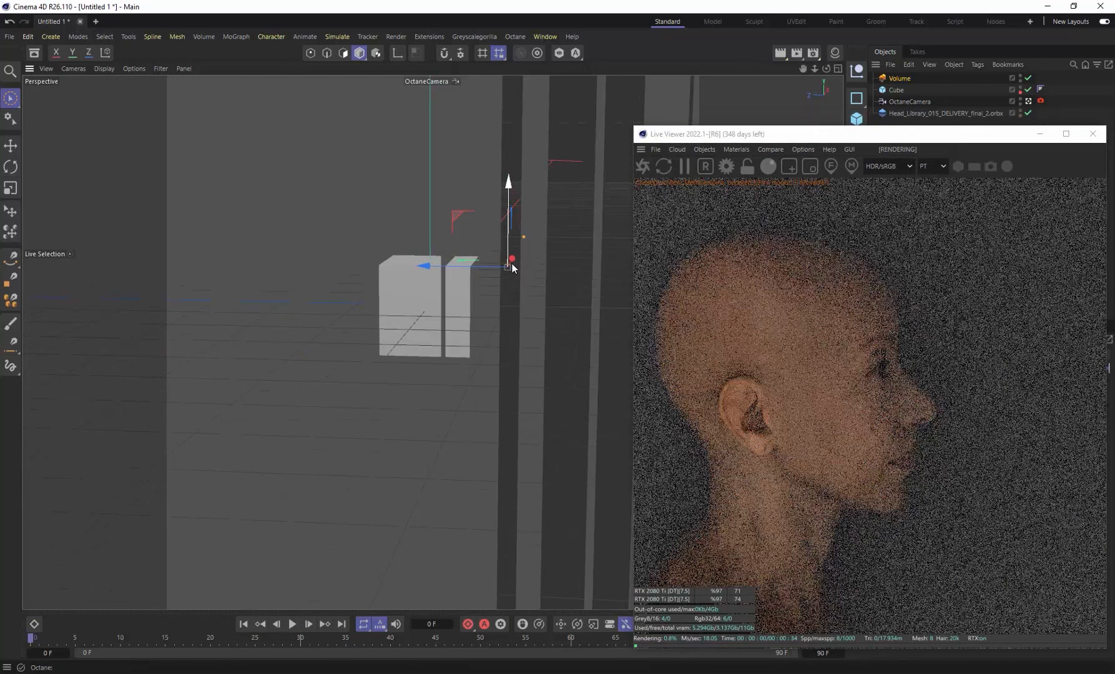
pyautogui.rightClick(758, 574)
pyautogui.moveTo(797, 576)
pyautogui.click(806, 625)
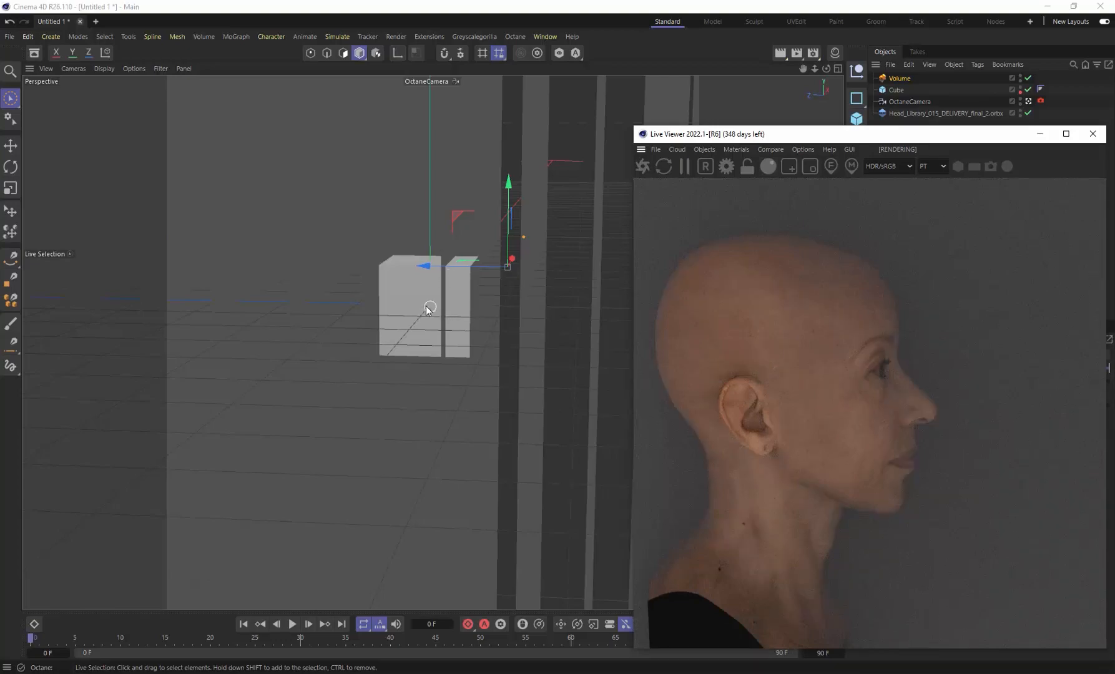
# Reframe the Octane camera for a tighter profile shot of the head and neck.
pyautogui.keyDown('alt'); pyautogui.moveTo(417, 310); pyautogui.dragTo(533, 271, button='middle'); pyautogui.keyUp('alt')
pyautogui.moveTo(744, 133); pyautogui.dragTo(718, 81)
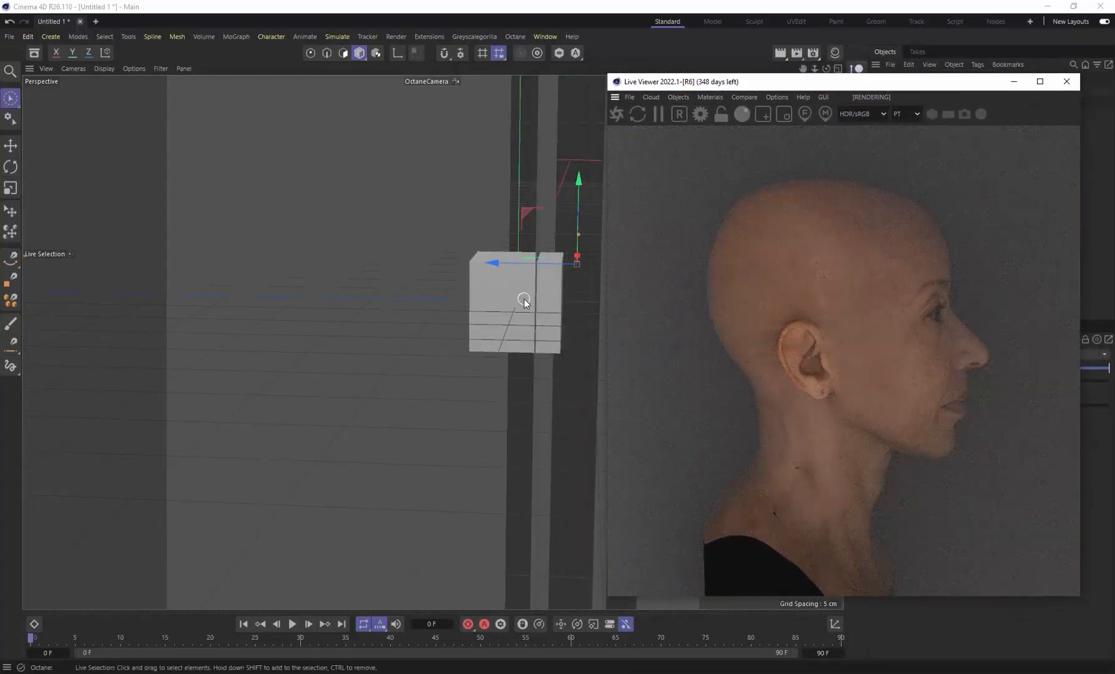
pyautogui.scroll(2, 525, 299)
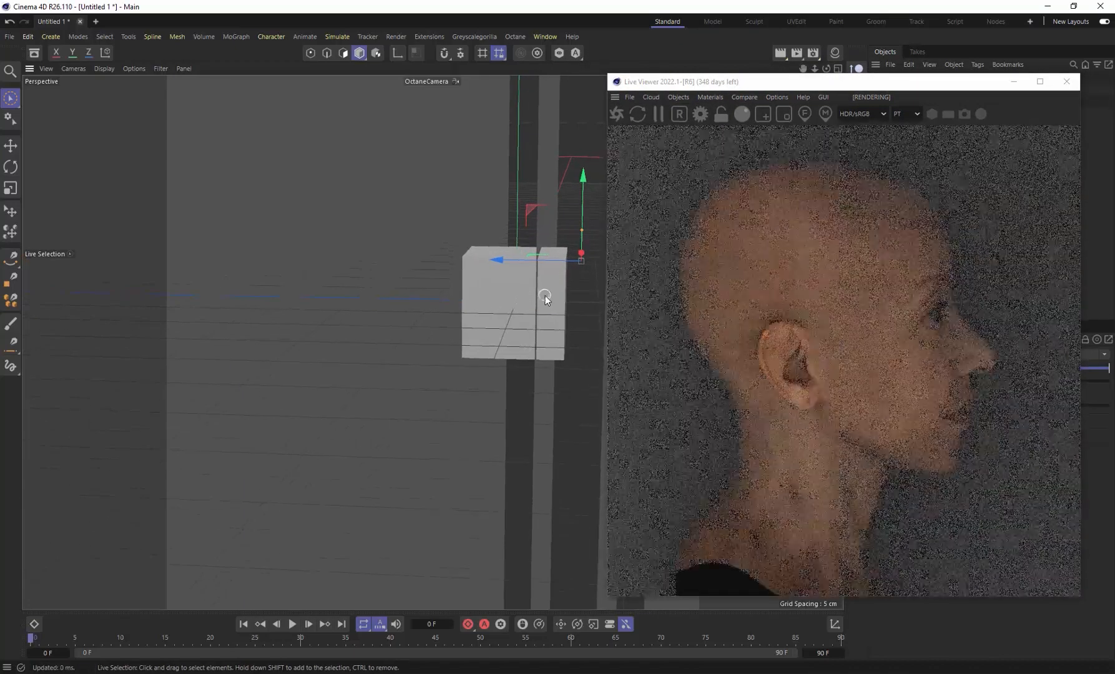
pyautogui.keyDown('alt'); pyautogui.moveTo(545, 295); pyautogui.dragTo(361, 305); pyautogui.keyUp('alt')
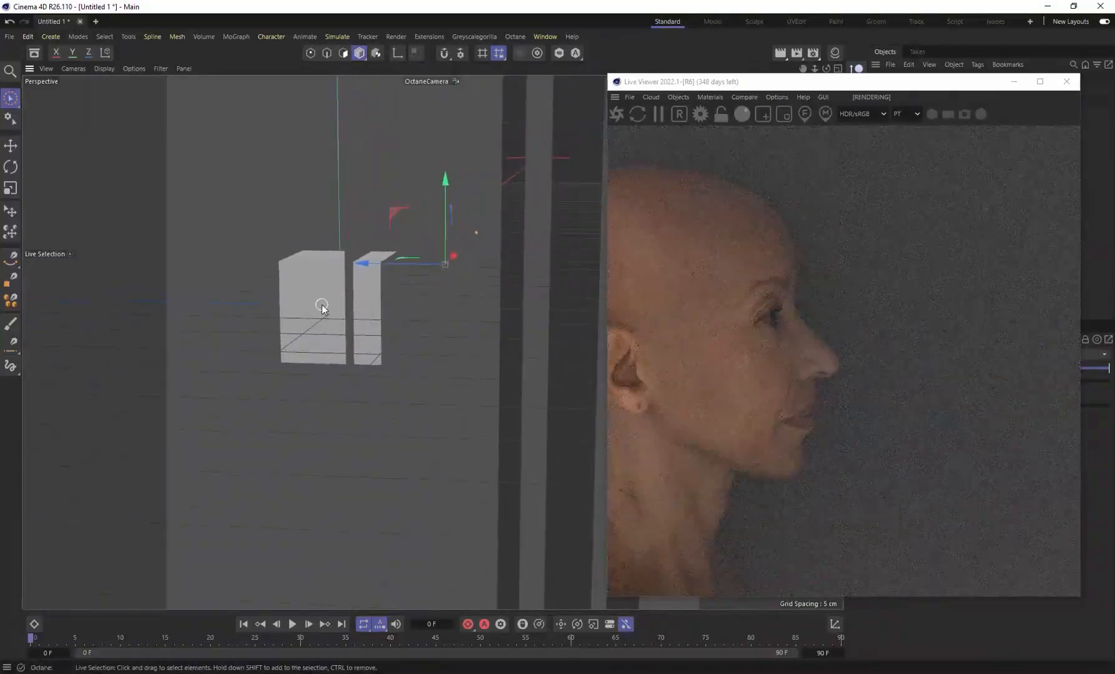
pyautogui.keyDown('alt'); pyautogui.moveTo(320, 304); pyautogui.dragTo(518, 320); pyautogui.keyUp('alt')
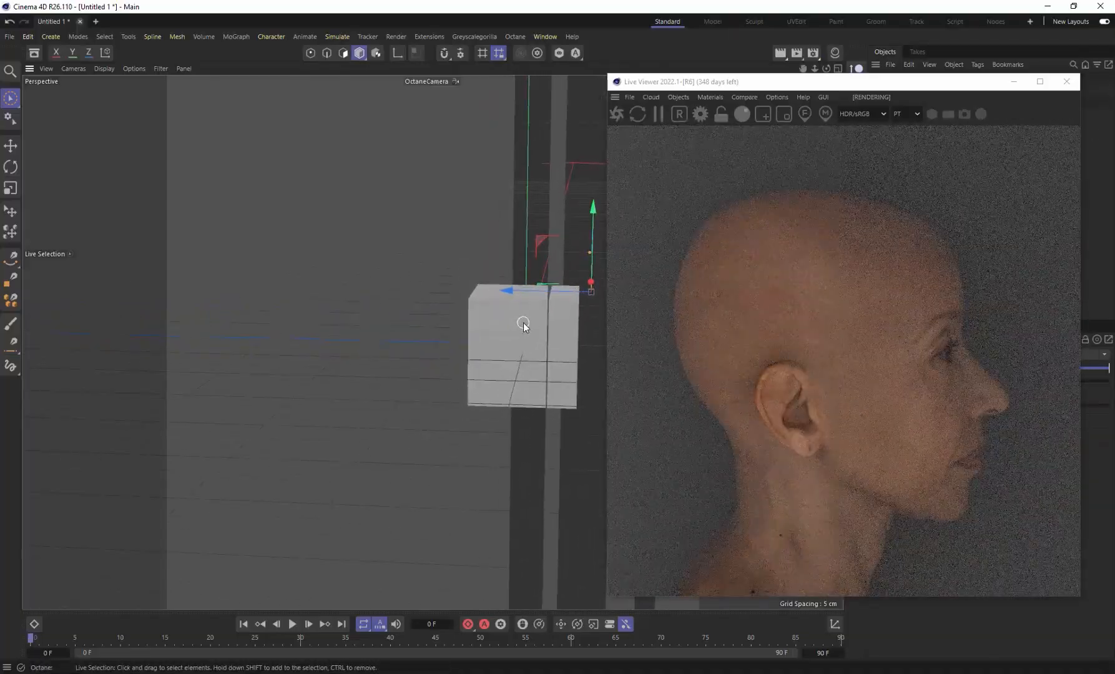
pyautogui.moveTo(793, 86); pyautogui.dragTo(374, 75)
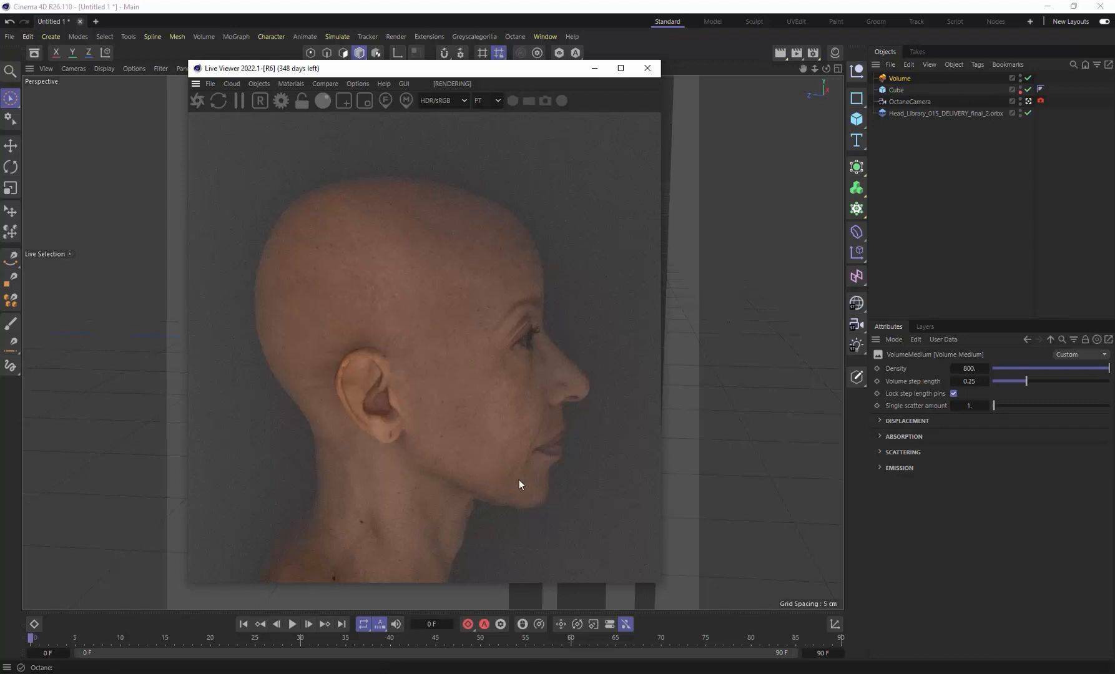
# Add an Octane HDRI environment to the scene and give its sky an HDRI Link Plus tag.
pyautogui.click(264, 84)
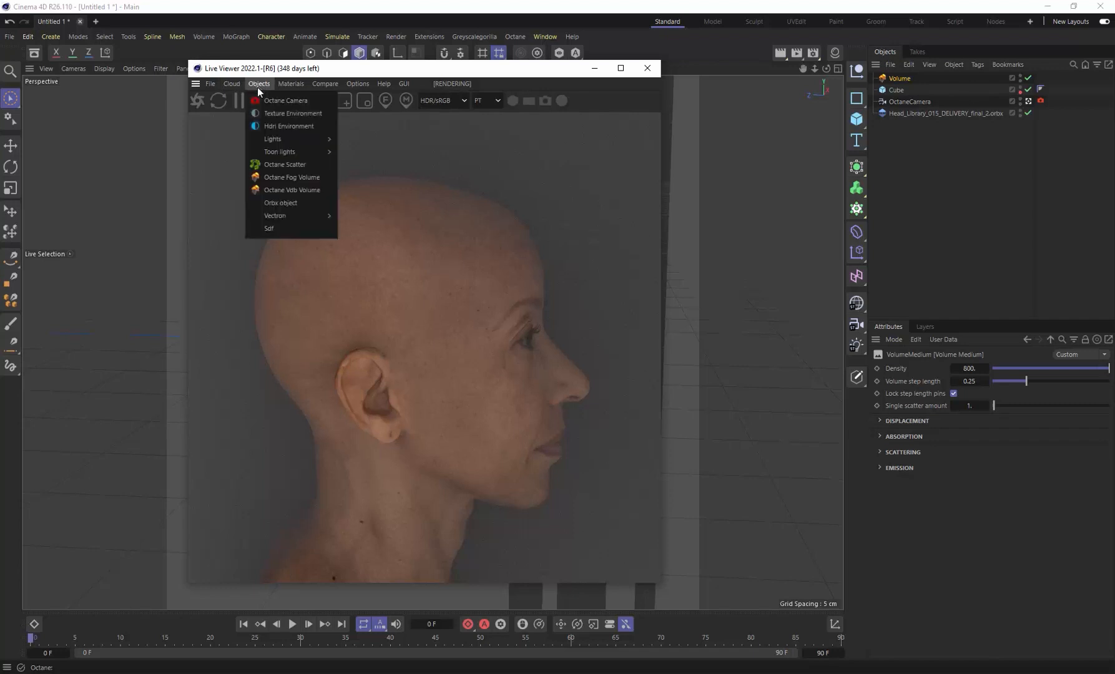
pyautogui.click(291, 124)
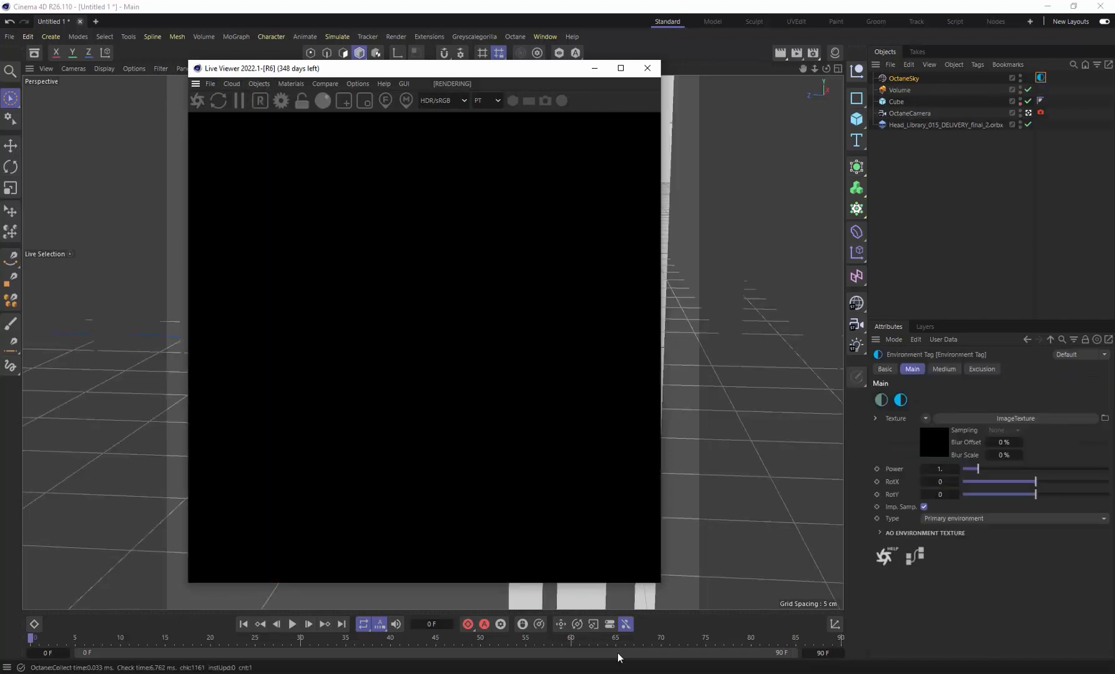
pyautogui.moveTo(553, 673)
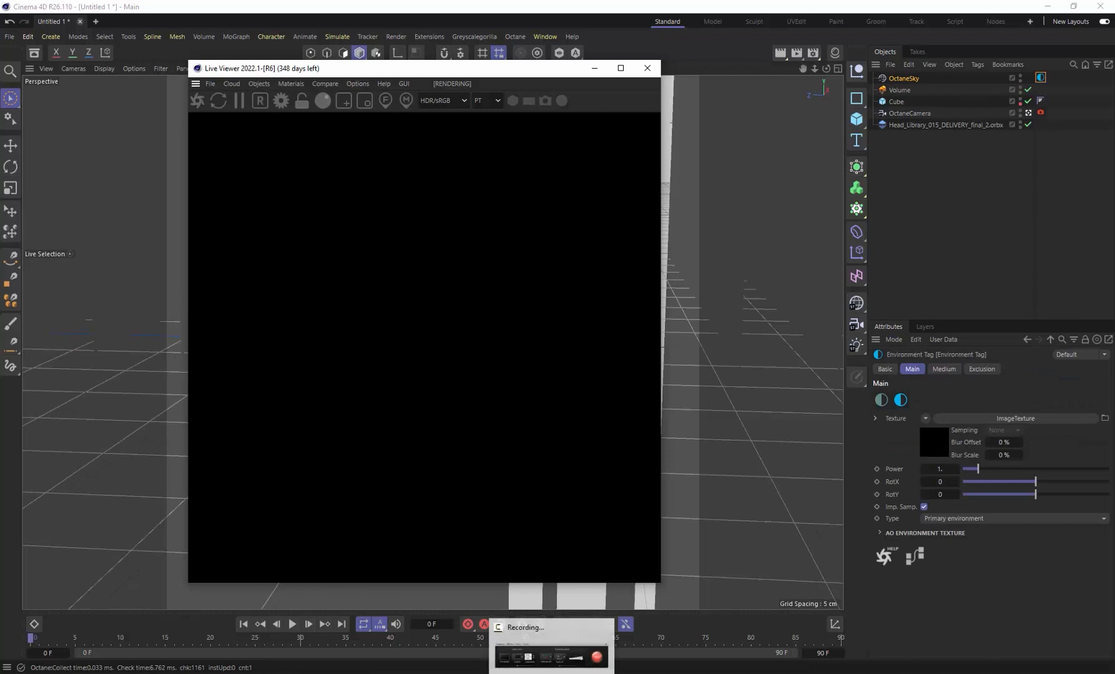
pyautogui.click(568, 643)
pyautogui.click(1059, 634)
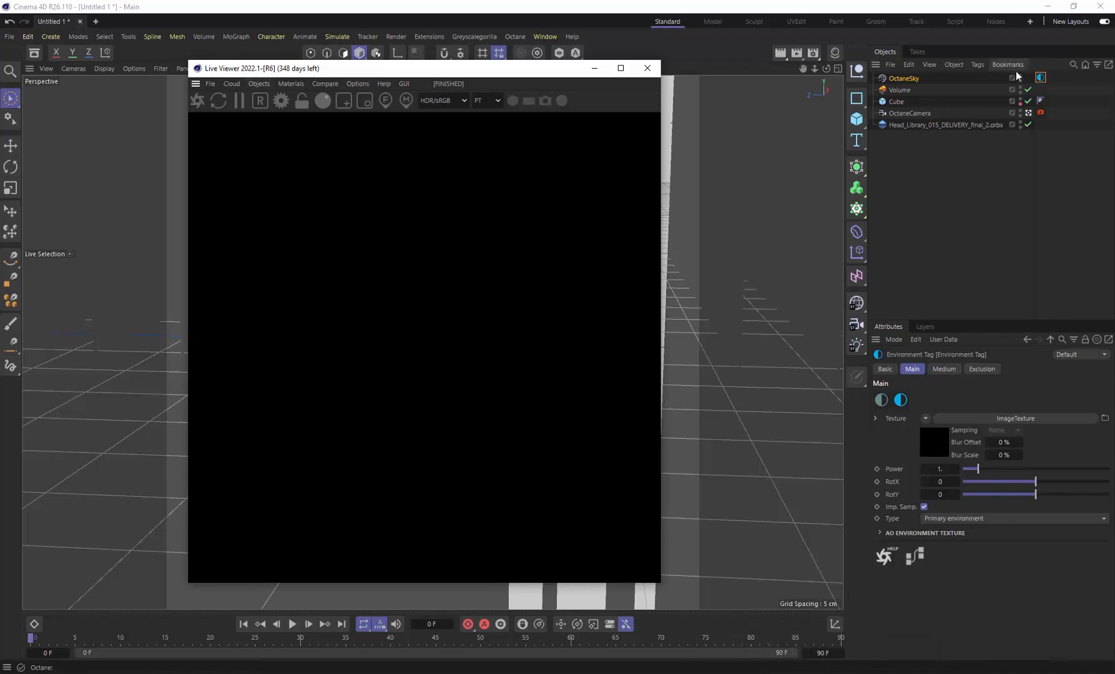
pyautogui.rightClick(904, 78)
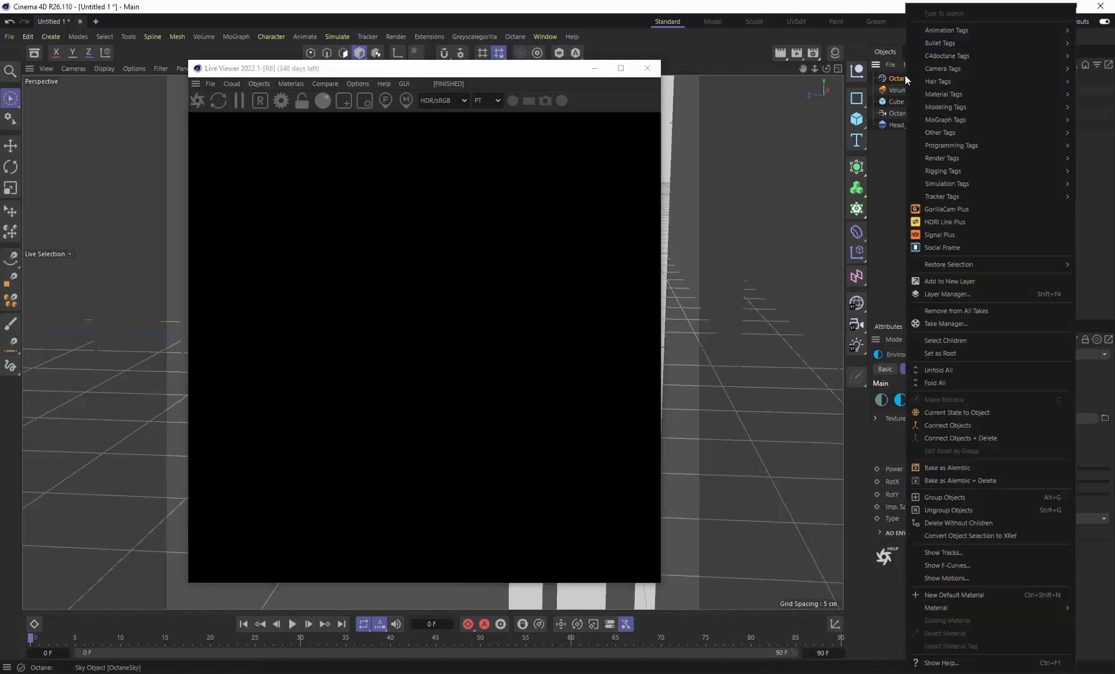
pyautogui.click(970, 222)
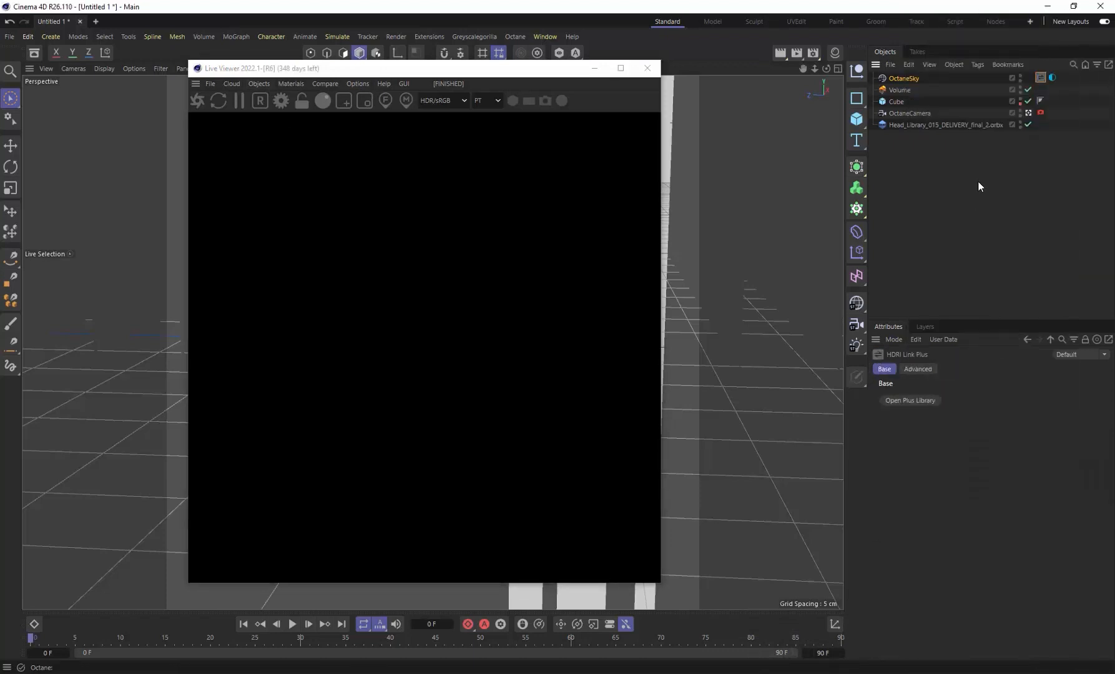
# Link the file of the sky's image texture to the HDRI Link Plus tag and load a light image.
pyautogui.click(1053, 77)
pyautogui.click(936, 444)
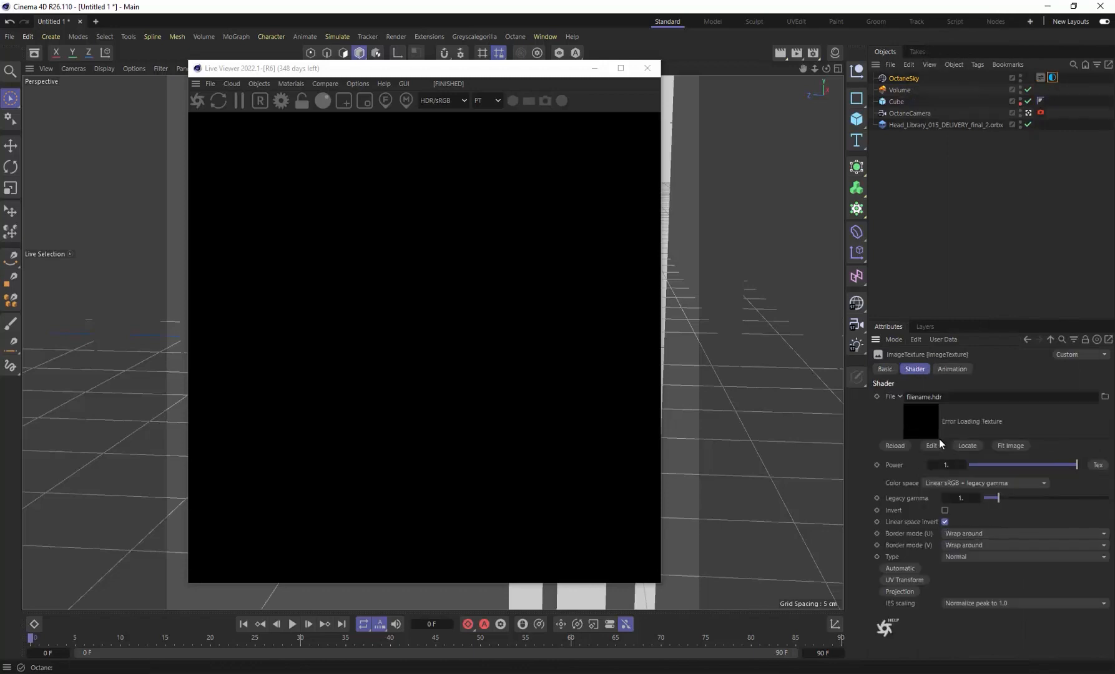
pyautogui.moveTo(886, 397); pyautogui.dragTo(1009, 174)
pyautogui.moveTo(1046, 76); pyautogui.dragTo(1041, 78)
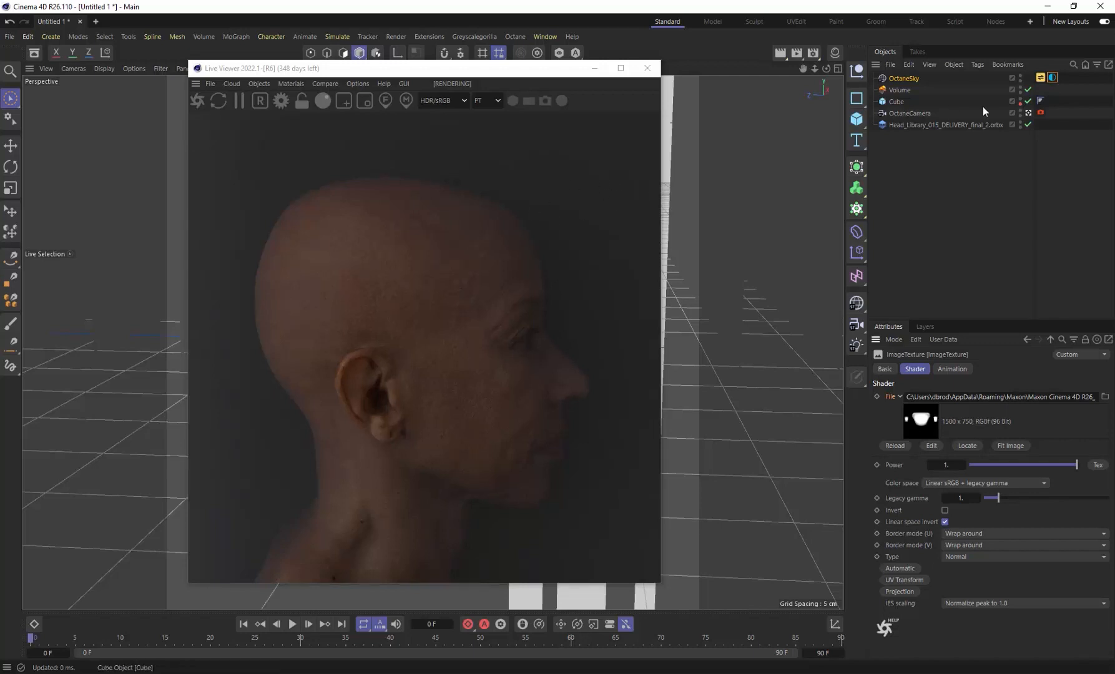
pyautogui.click(1052, 77)
pyautogui.click(952, 519)
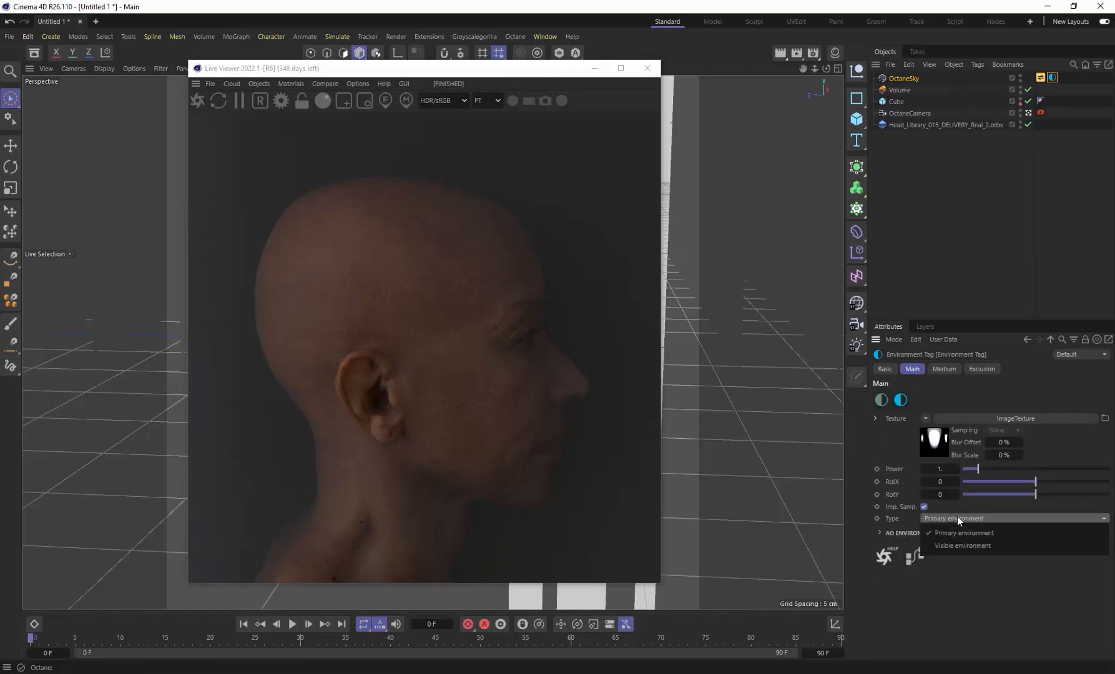
pyautogui.click(962, 609)
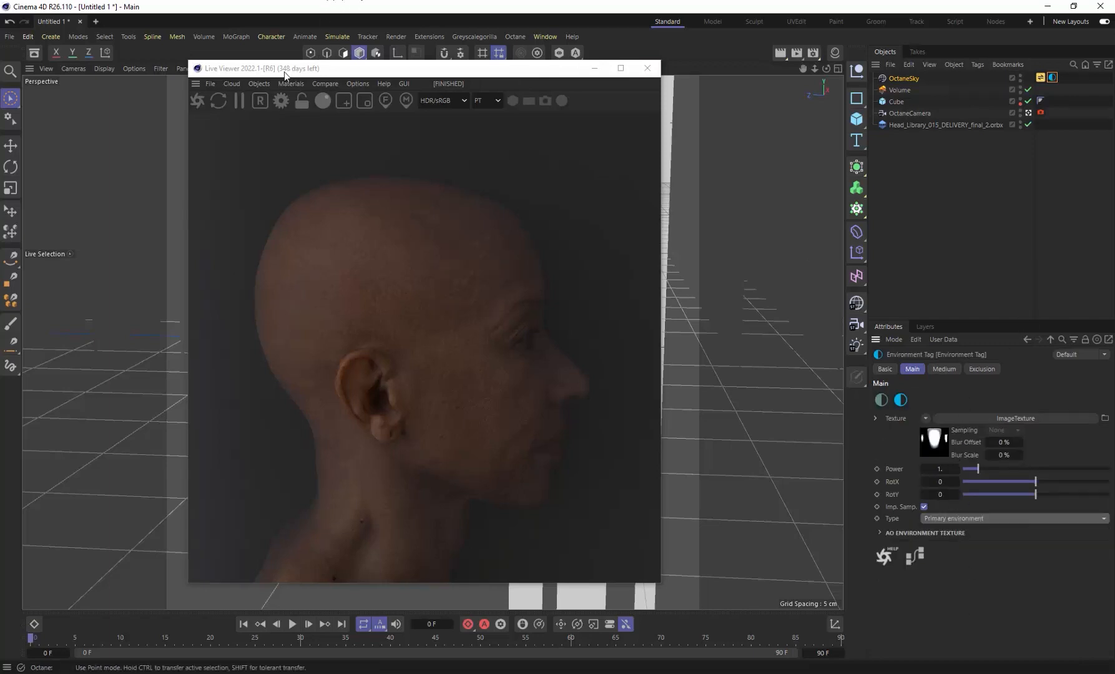
# Add an Octane texture environment and place its sky below the HDRI sky in the object list.
pyautogui.click(259, 83)
pyautogui.click(277, 113)
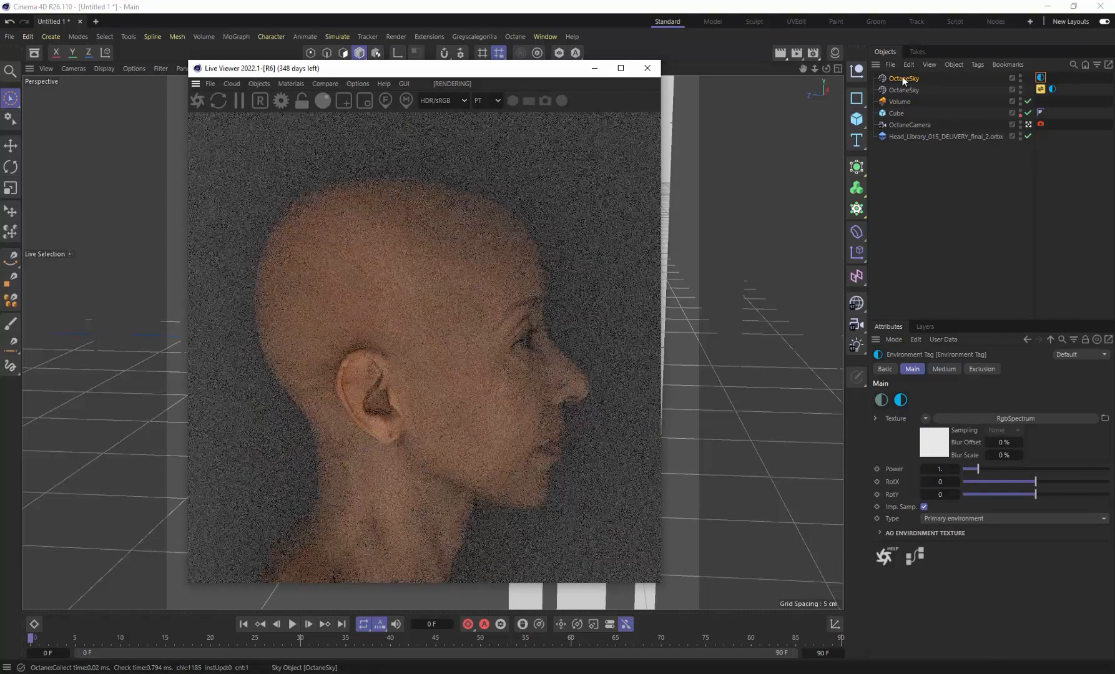
pyautogui.moveTo(902, 76); pyautogui.dragTo(904, 93)
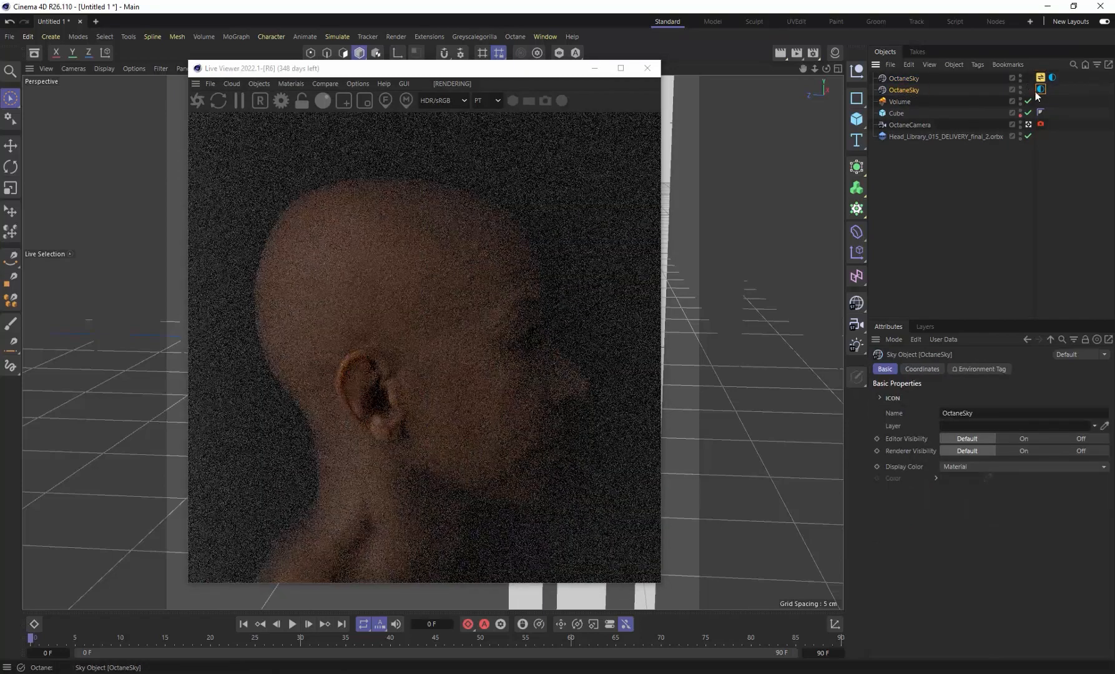
# Make the texture environment sky a visible environment and set its colour to light turquoise, RGB 153, 255, 235.
pyautogui.click(969, 517)
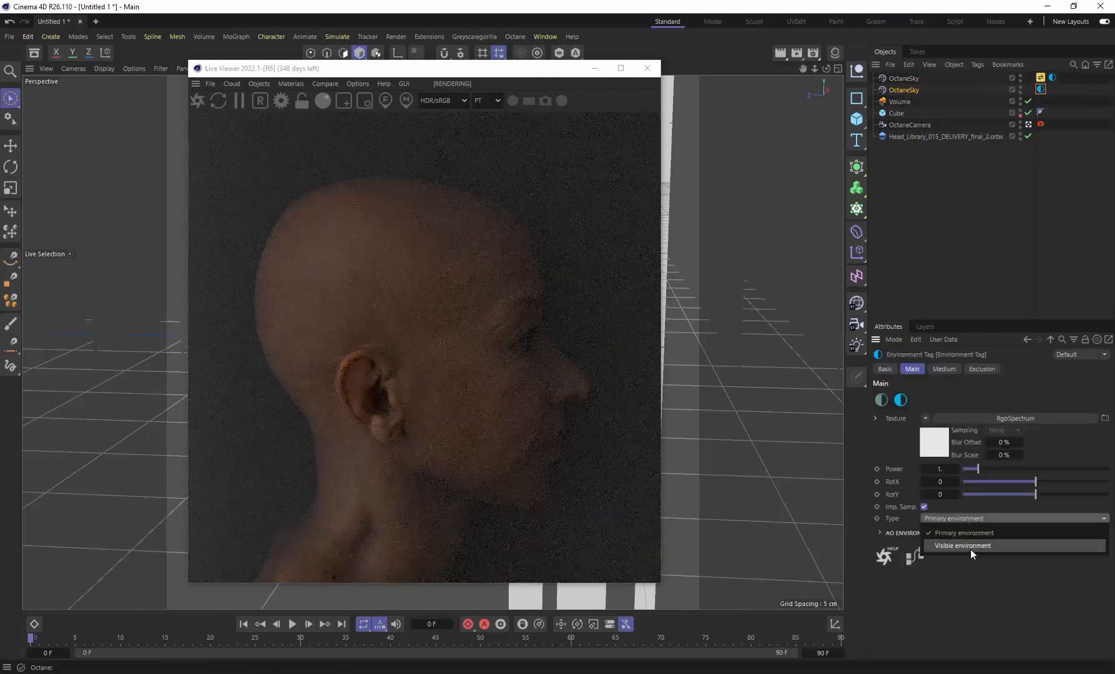
pyautogui.click(970, 549)
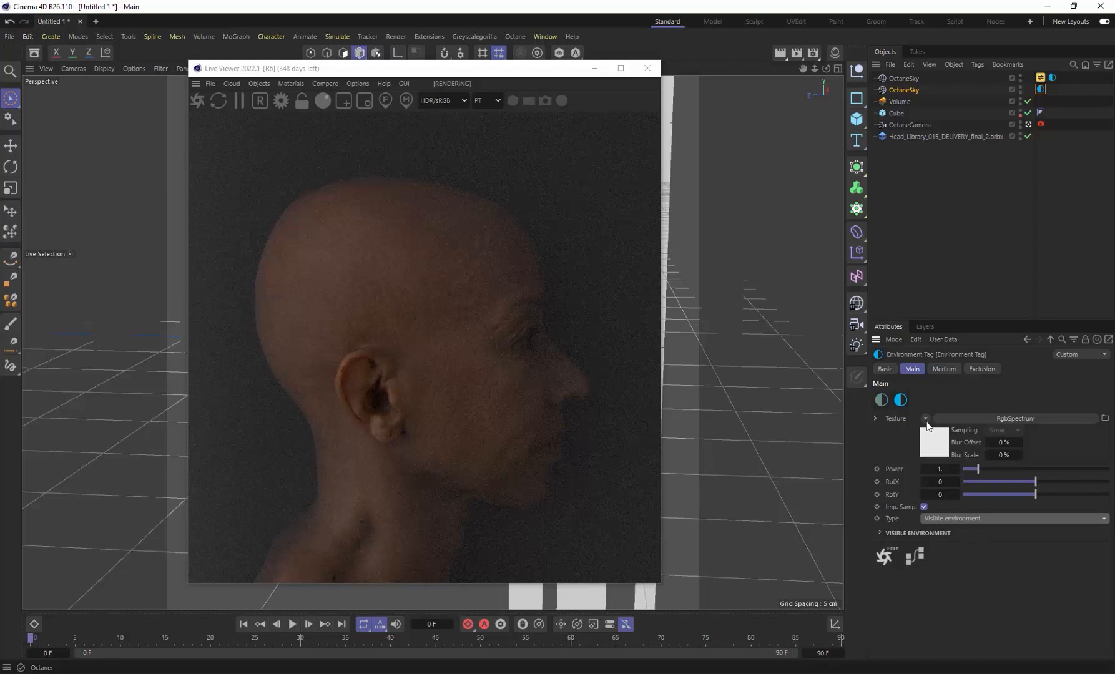
pyautogui.click(934, 441)
pyautogui.click(925, 398)
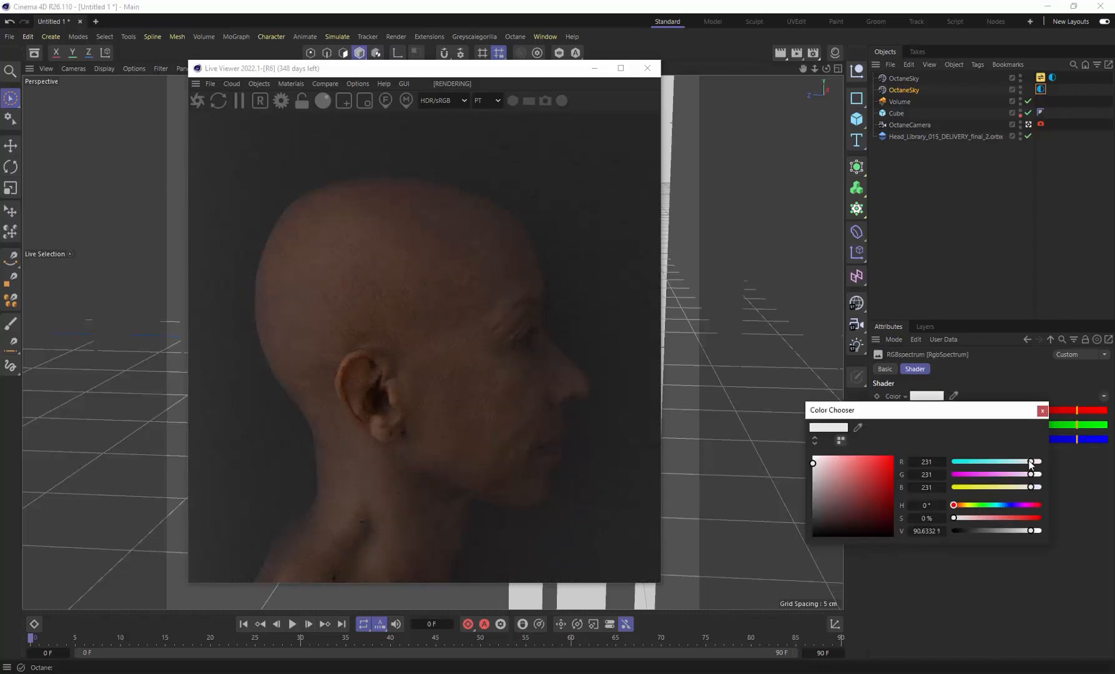
pyautogui.moveTo(1030, 462)
pyautogui.mouseDown()
pyautogui.moveTo(1004, 462)
pyautogui.moveTo(1009, 488)
pyautogui.moveTo(1039, 474)
pyautogui.mouseUp()
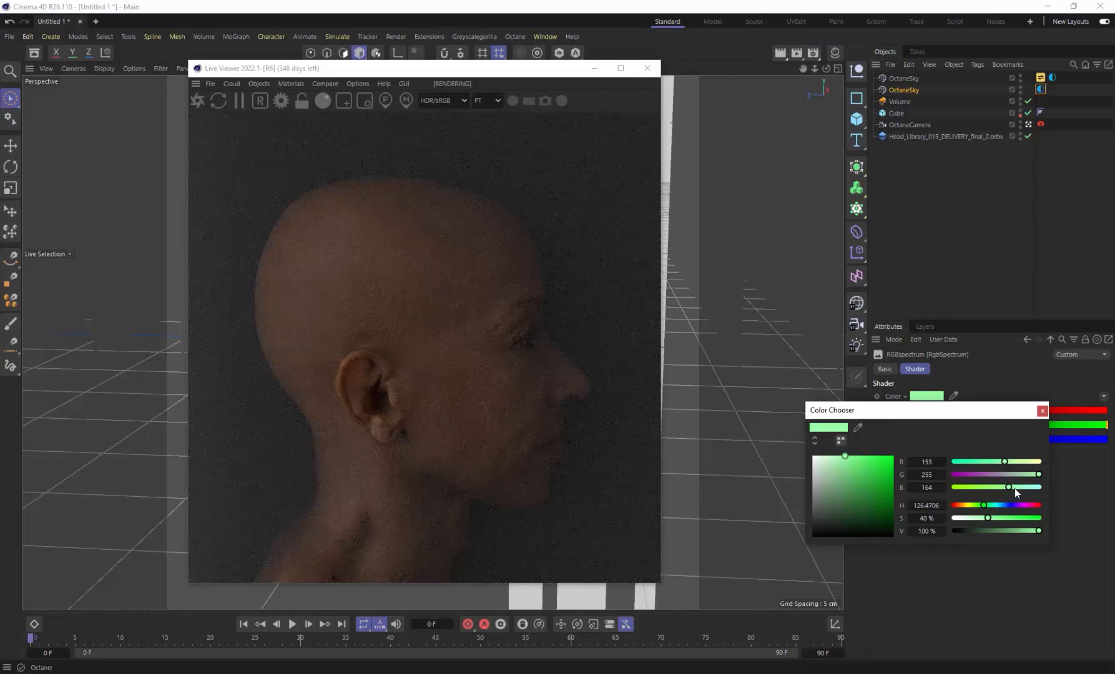
pyautogui.moveTo(987, 507); pyautogui.dragTo(995, 510)
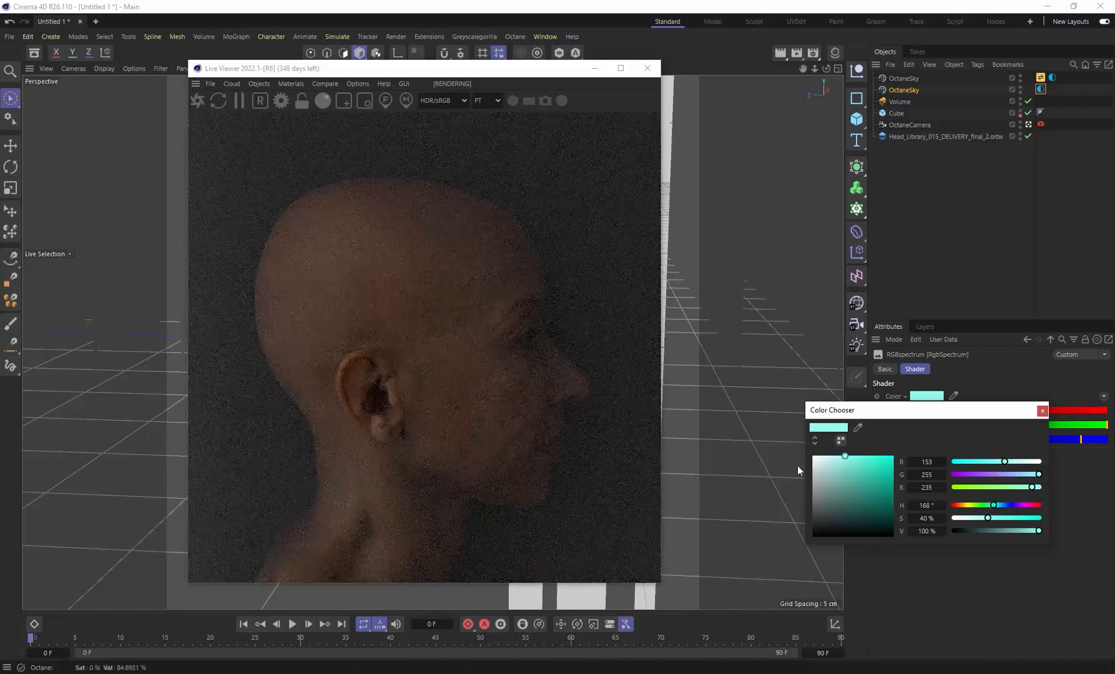
pyautogui.click(1042, 411)
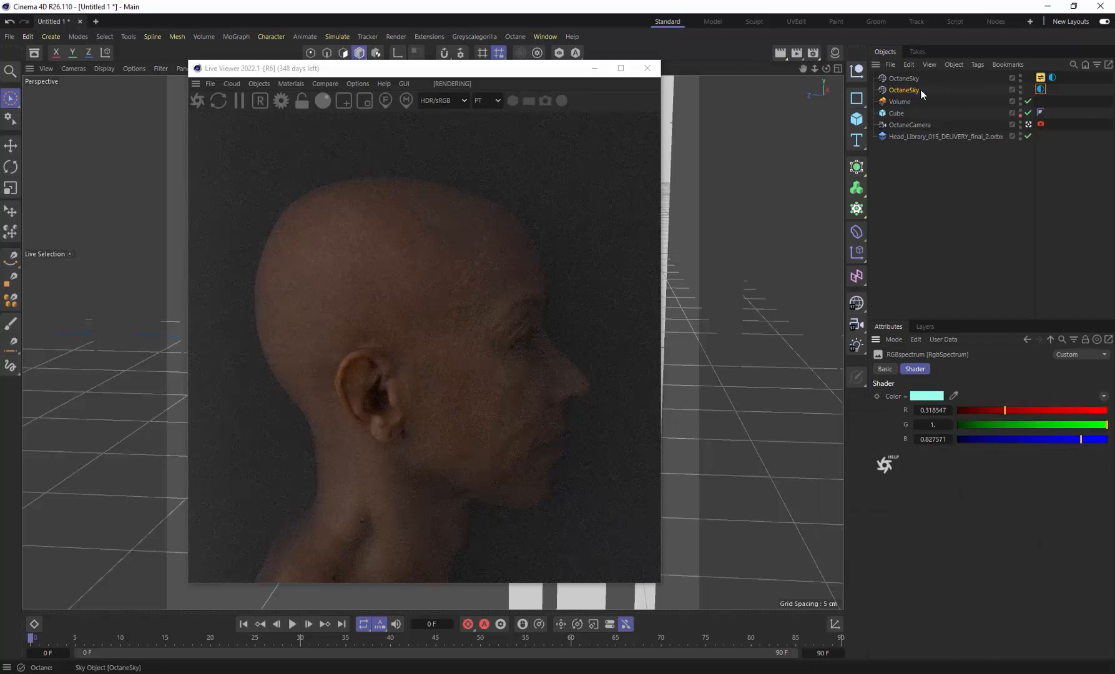
pyautogui.click(1040, 89)
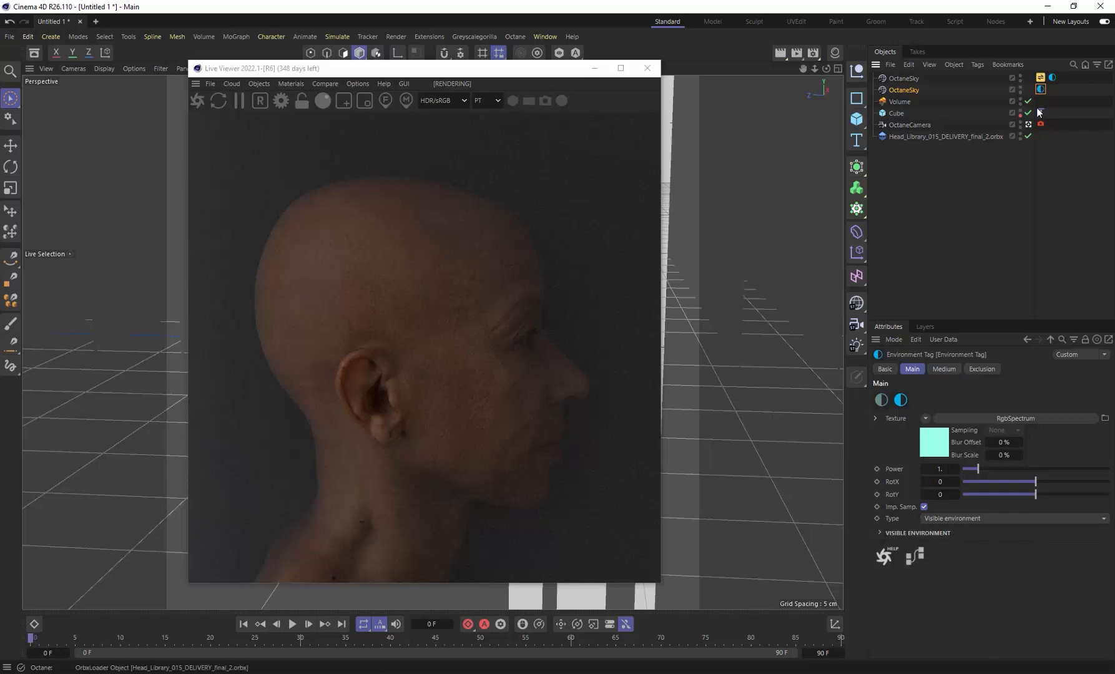
# Set the absorption colour of the fog volume's medium to muted teal, RGB 124, 190, 173.
pyautogui.click(903, 103)
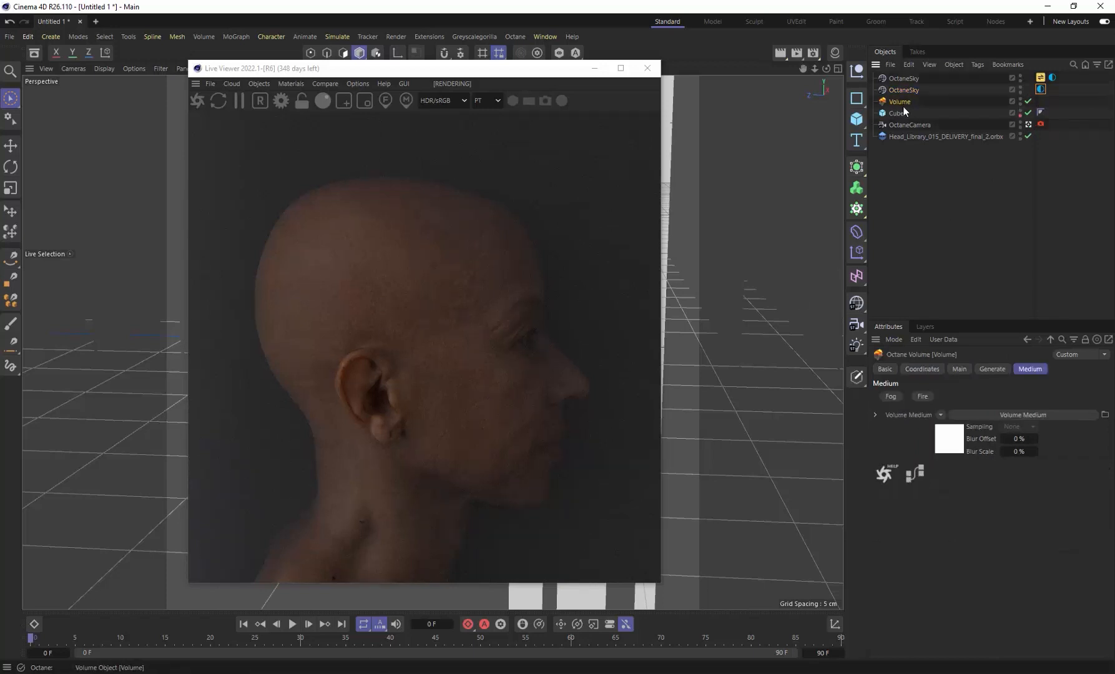
pyautogui.click(959, 448)
pyautogui.click(881, 436)
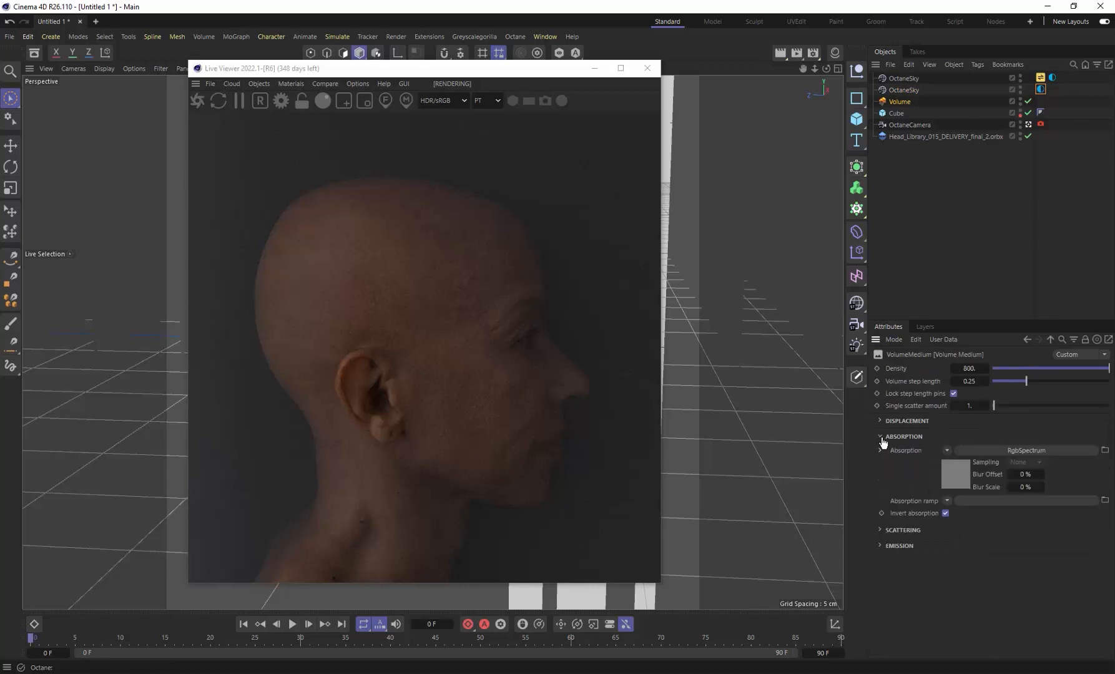
pyautogui.click(880, 530)
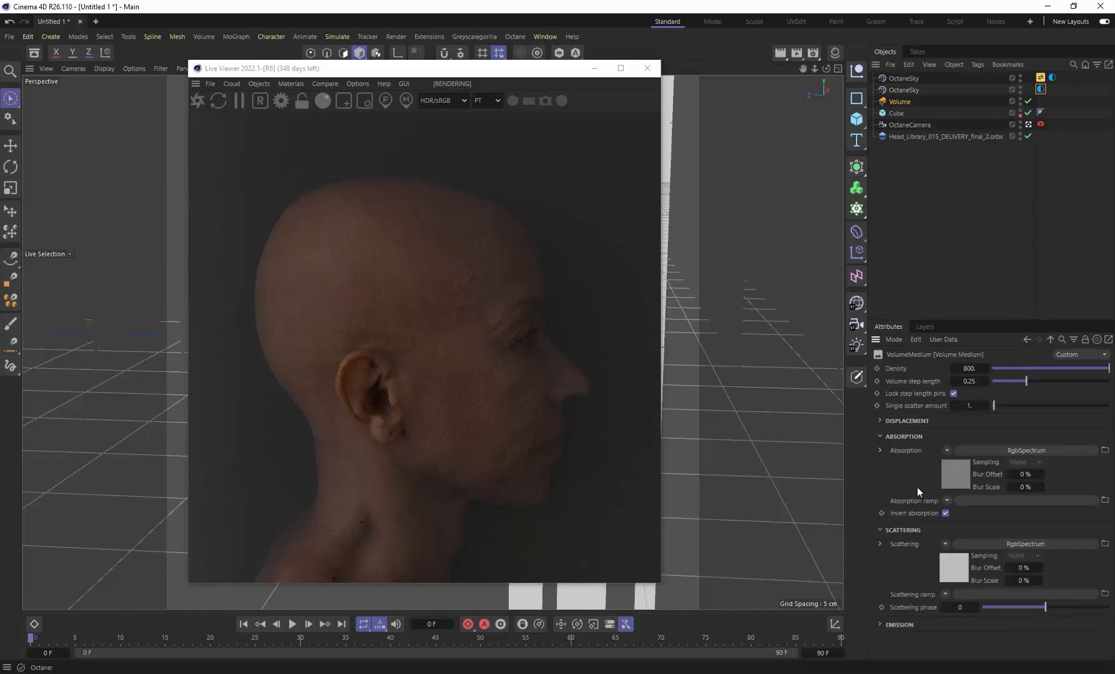
pyautogui.click(956, 470)
pyautogui.click(926, 395)
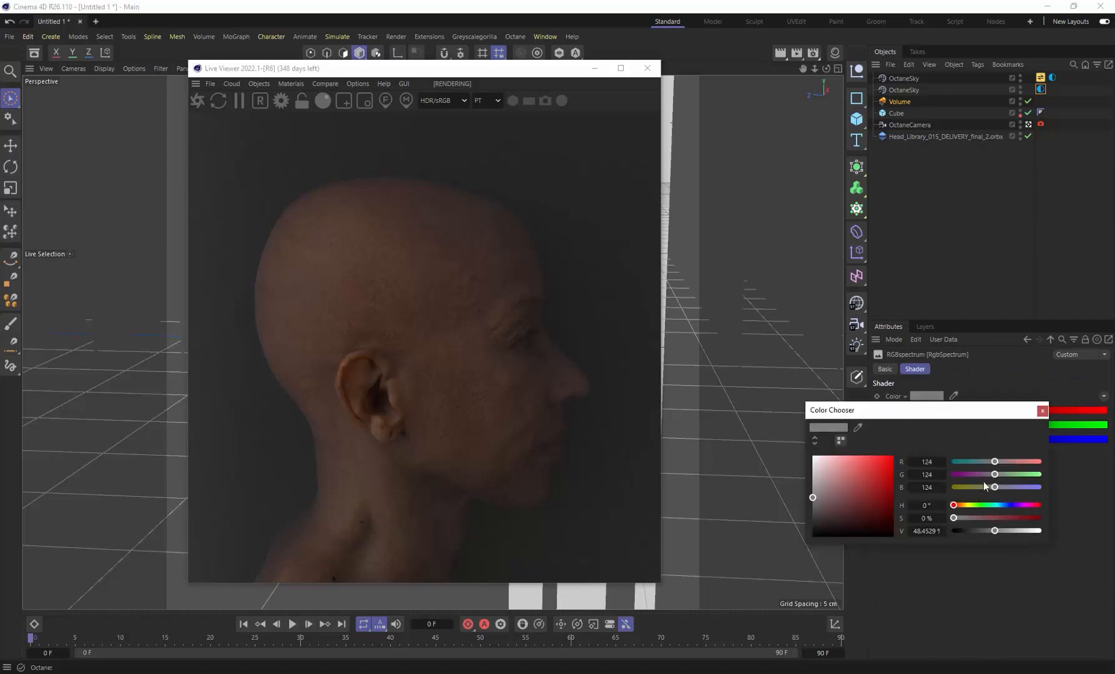
pyautogui.moveTo(995, 476)
pyautogui.mouseDown()
pyautogui.moveTo(1033, 478)
pyautogui.moveTo(1015, 479)
pyautogui.mouseUp()
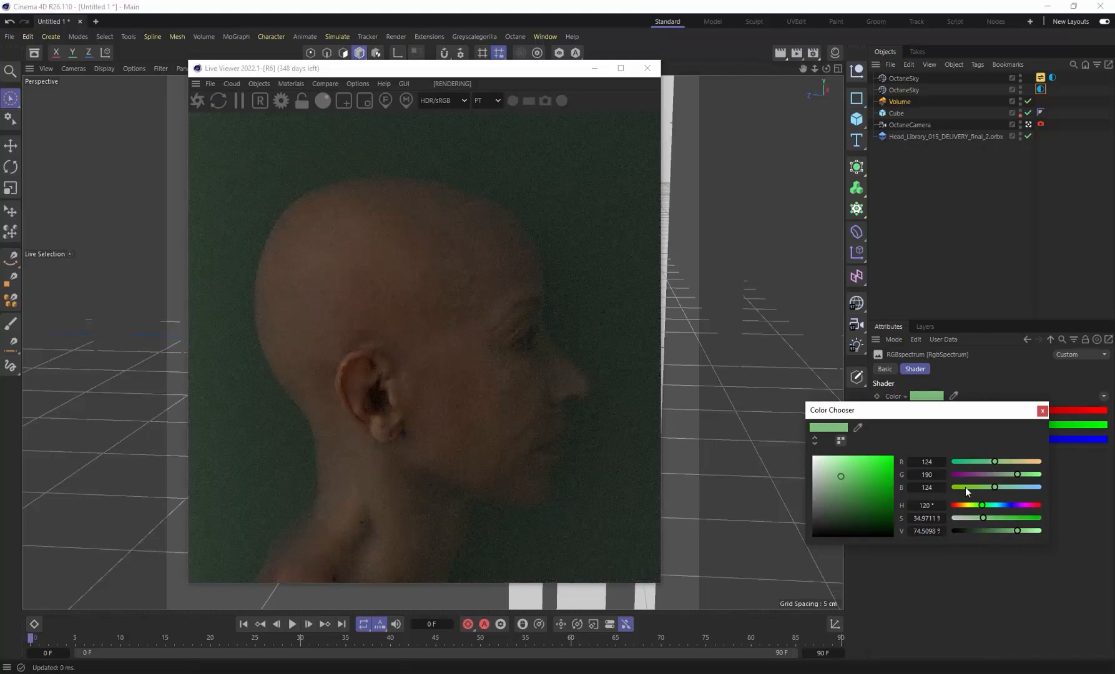
pyautogui.moveTo(985, 504); pyautogui.dragTo(992, 506)
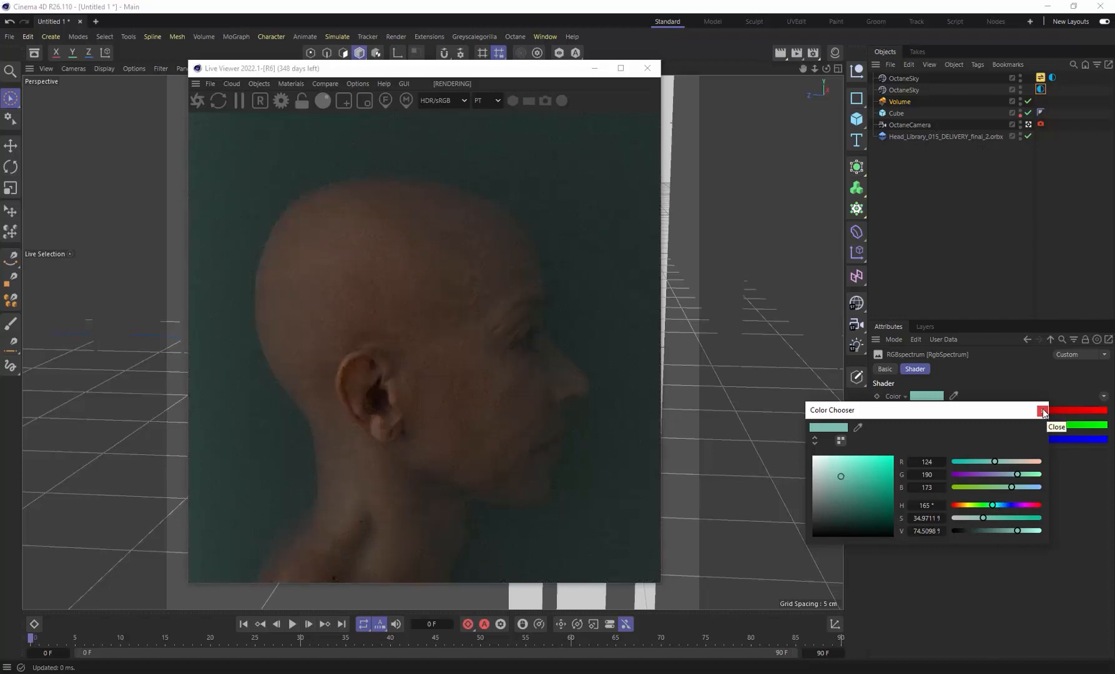
pyautogui.click(1042, 411)
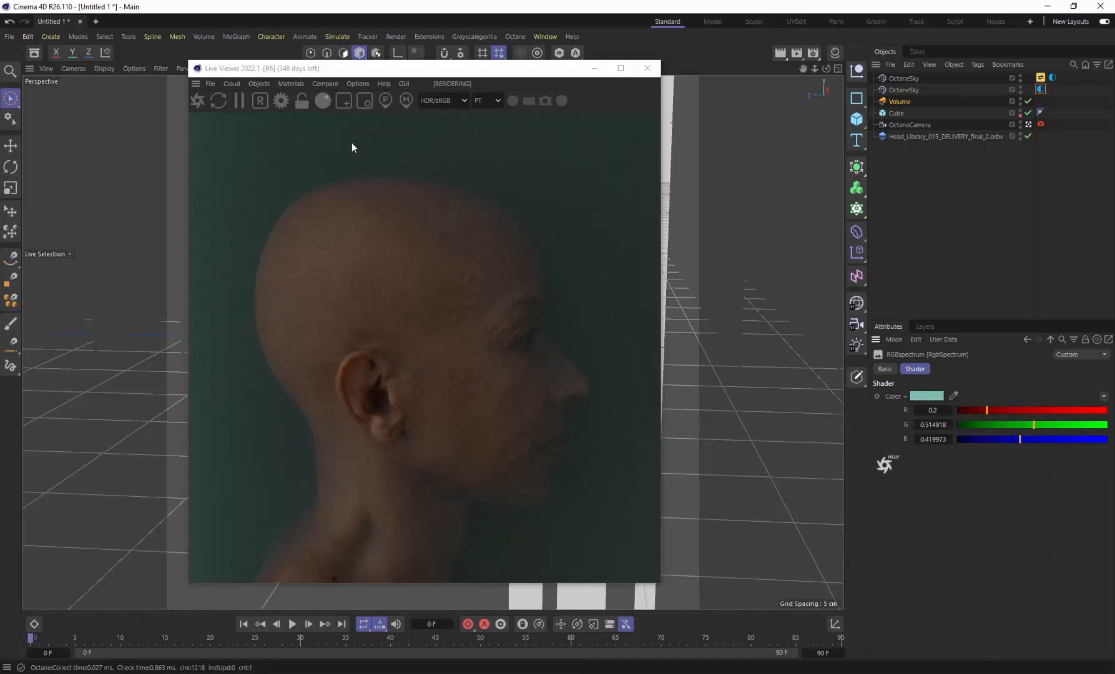
# Add an Octane area light to the scene.
pyautogui.click(264, 87)
pyautogui.moveTo(290, 139)
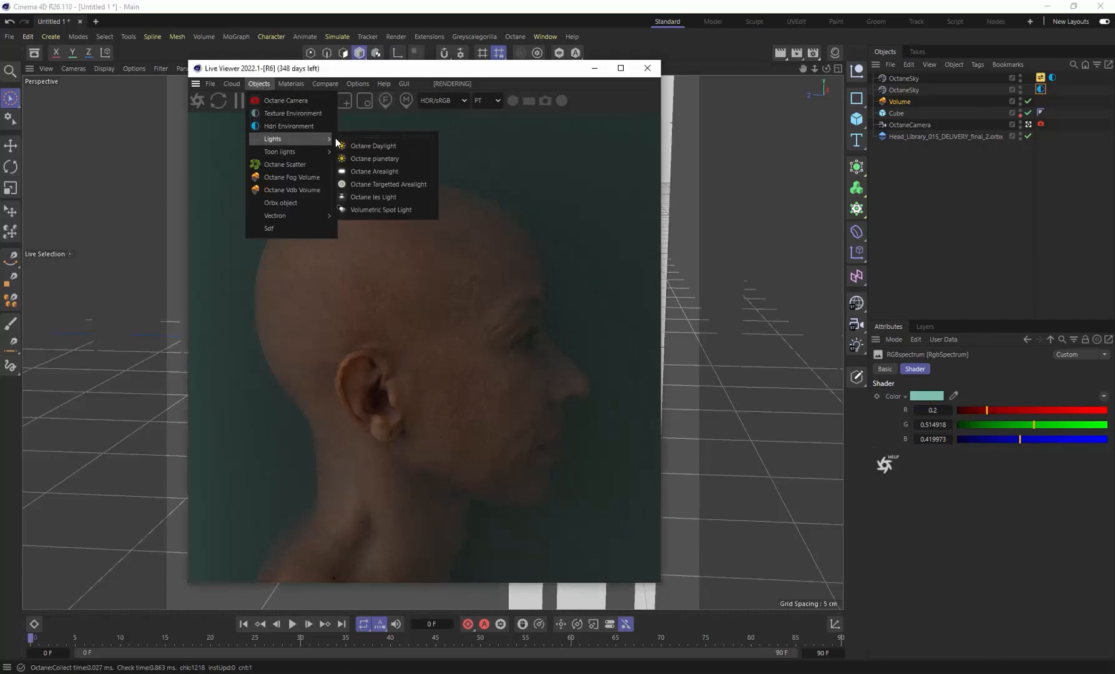
pyautogui.click(390, 171)
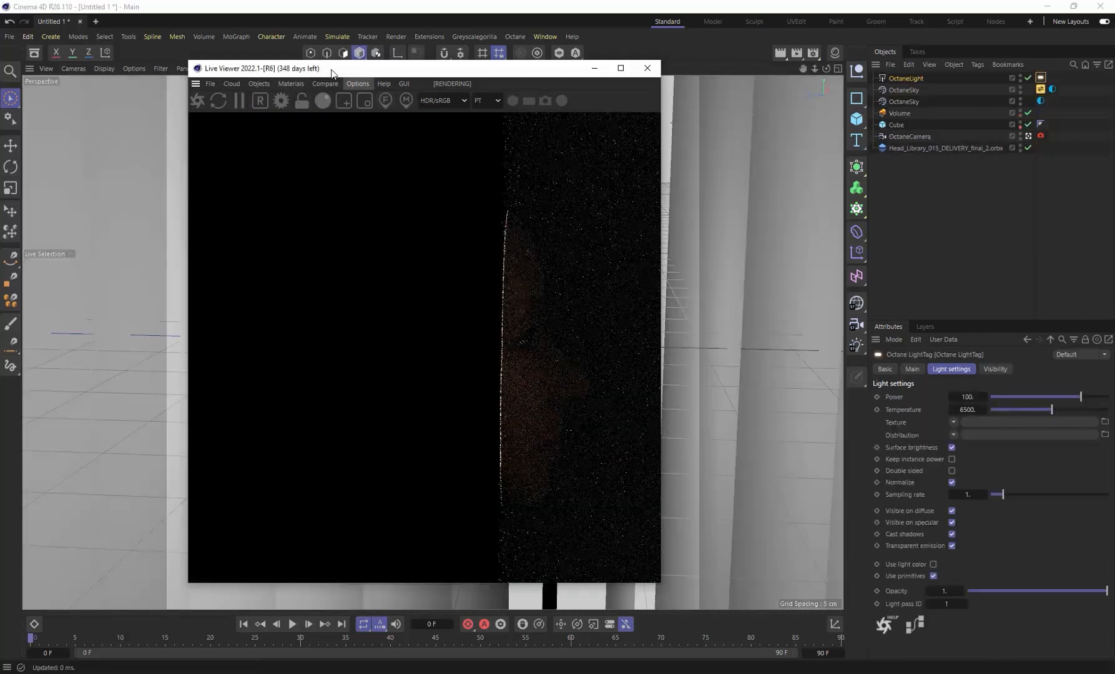
# Turn off camera update checking in the Live Viewer and switch the viewport from the Octane camera to the default camera.
pyautogui.moveTo(332, 73); pyautogui.dragTo(367, 91)
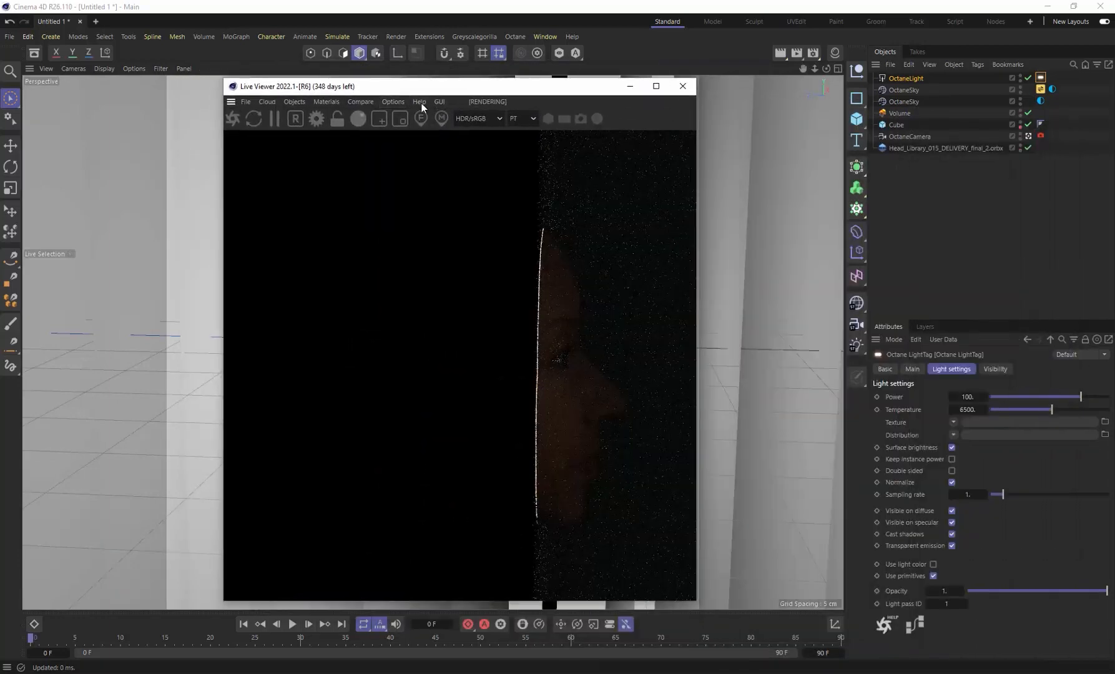
pyautogui.click(394, 102)
pyautogui.moveTo(413, 118)
pyautogui.click(505, 137)
pyautogui.moveTo(457, 92); pyautogui.dragTo(571, 89)
pyautogui.click(1029, 136)
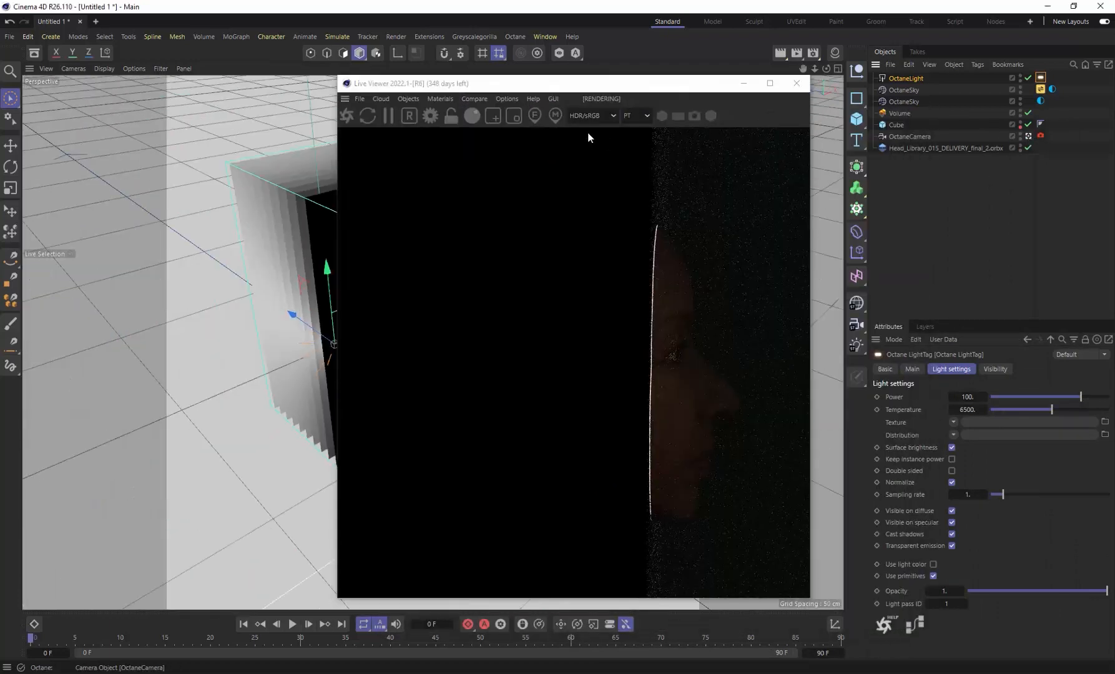
pyautogui.moveTo(498, 87); pyautogui.dragTo(723, 82)
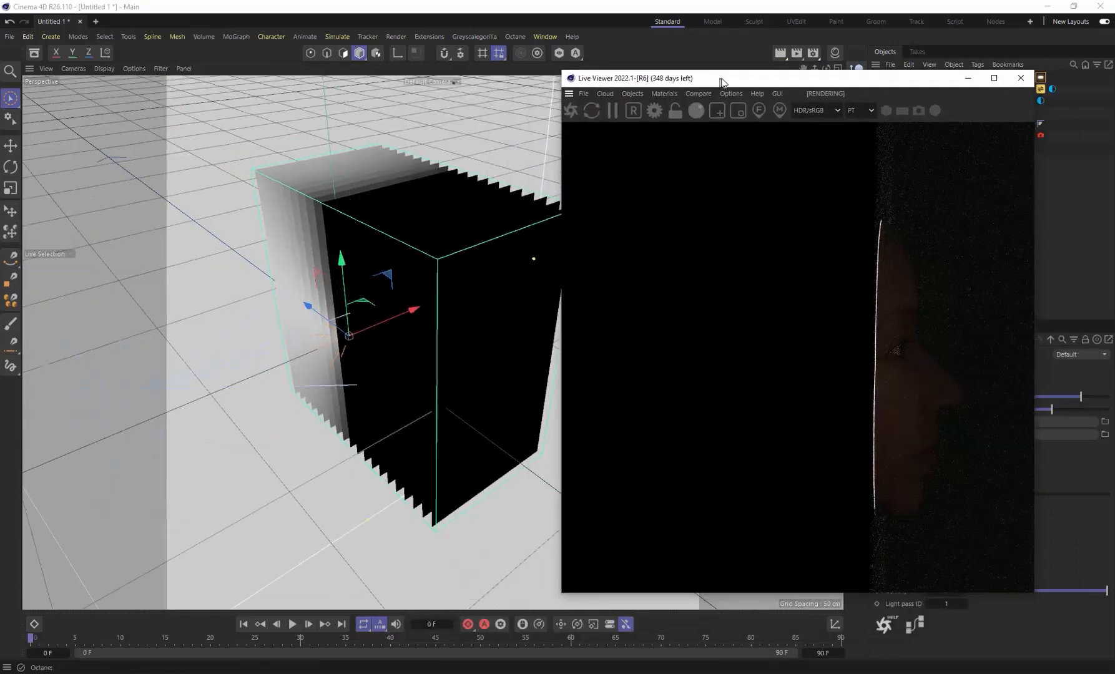
# Hide the fog Volume object so the area light and head are unobstructed in the viewport.
pyautogui.click(427, 329)
pyautogui.keyDown('alt'); pyautogui.moveTo(395, 336); pyautogui.dragTo(320, 347, button='right'); pyautogui.keyUp('alt')
pyautogui.keyDown('alt'); pyautogui.moveTo(431, 347); pyautogui.dragTo(553, 330); pyautogui.keyUp('alt')
pyautogui.keyDown('alt'); pyautogui.moveTo(393, 333); pyautogui.dragTo(466, 309, button='right'); pyautogui.keyUp('alt')
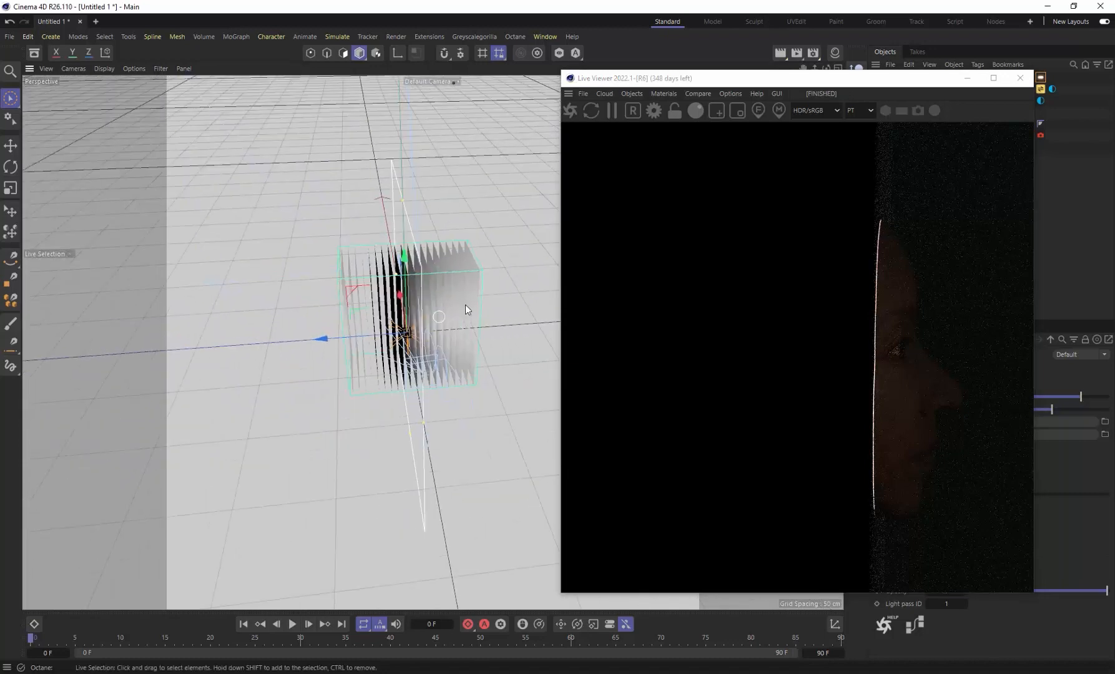
pyautogui.moveTo(714, 79); pyautogui.dragTo(510, 81)
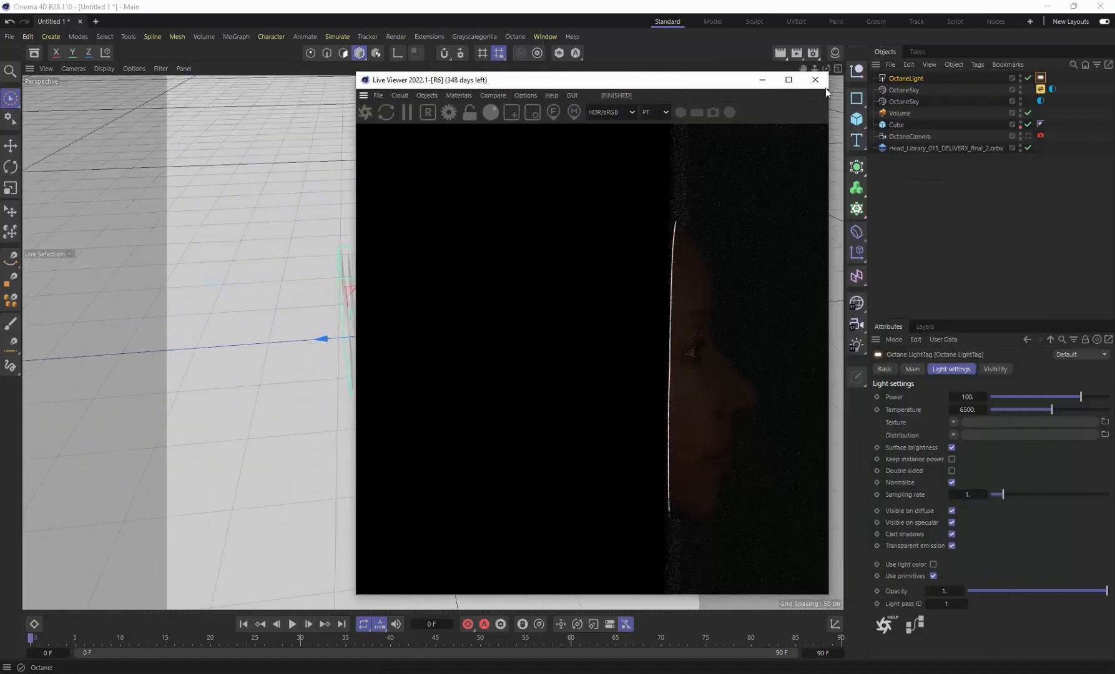
pyautogui.keyDown('alt'); pyautogui.doubleClick(1020, 113); pyautogui.keyUp('alt')
# Rotate the area light to aim it at the head and scale it down to less than half its size.
pyautogui.moveTo(548, 86); pyautogui.dragTo(712, 86)
pyautogui.keyDown('alt'); pyautogui.moveTo(375, 341); pyautogui.dragTo(391, 305); pyautogui.keyUp('alt')
pyautogui.press('r')
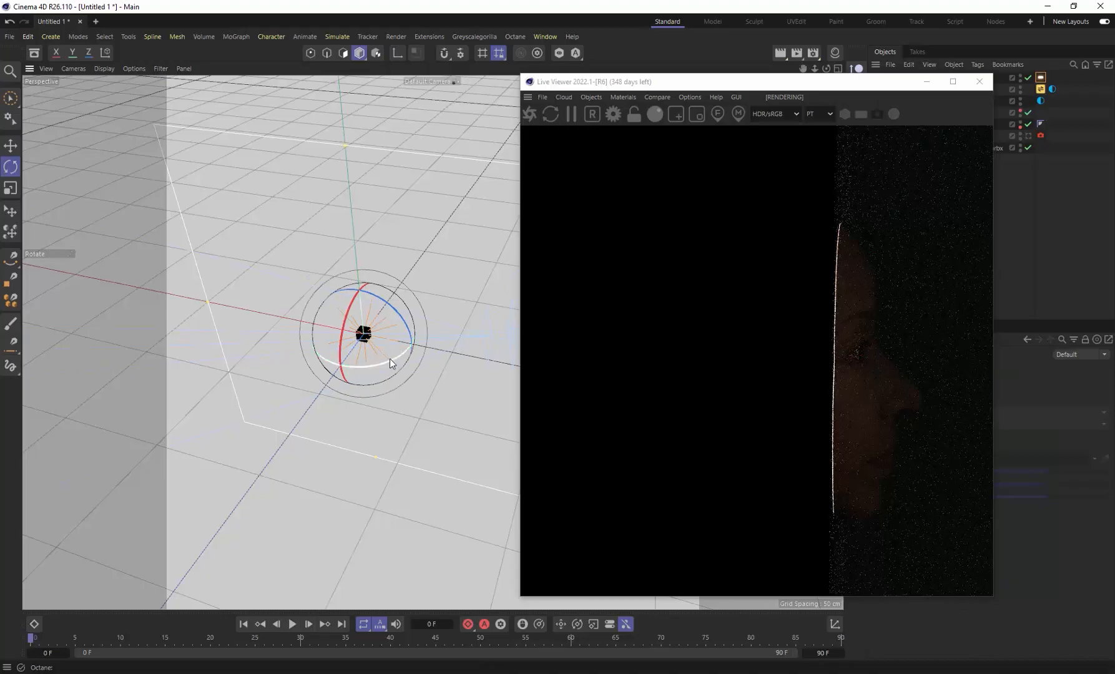
pyautogui.moveTo(384, 361); pyautogui.dragTo(333, 317)
pyautogui.press('space')
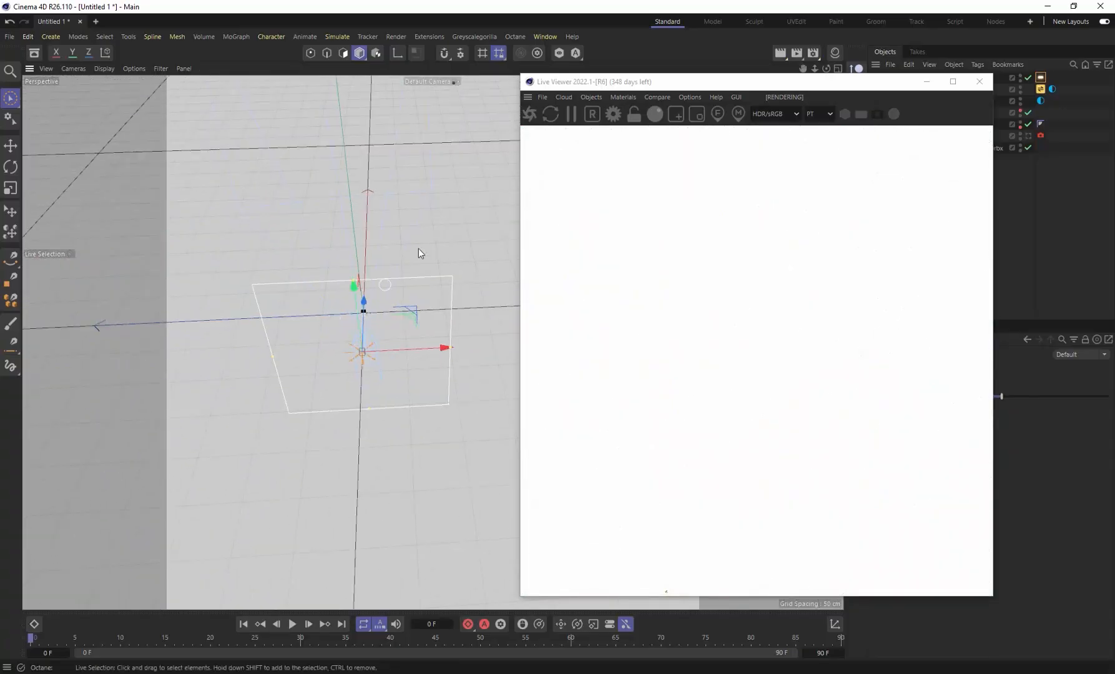
pyautogui.press('t')
pyautogui.moveTo(443, 191); pyautogui.dragTo(226, 299)
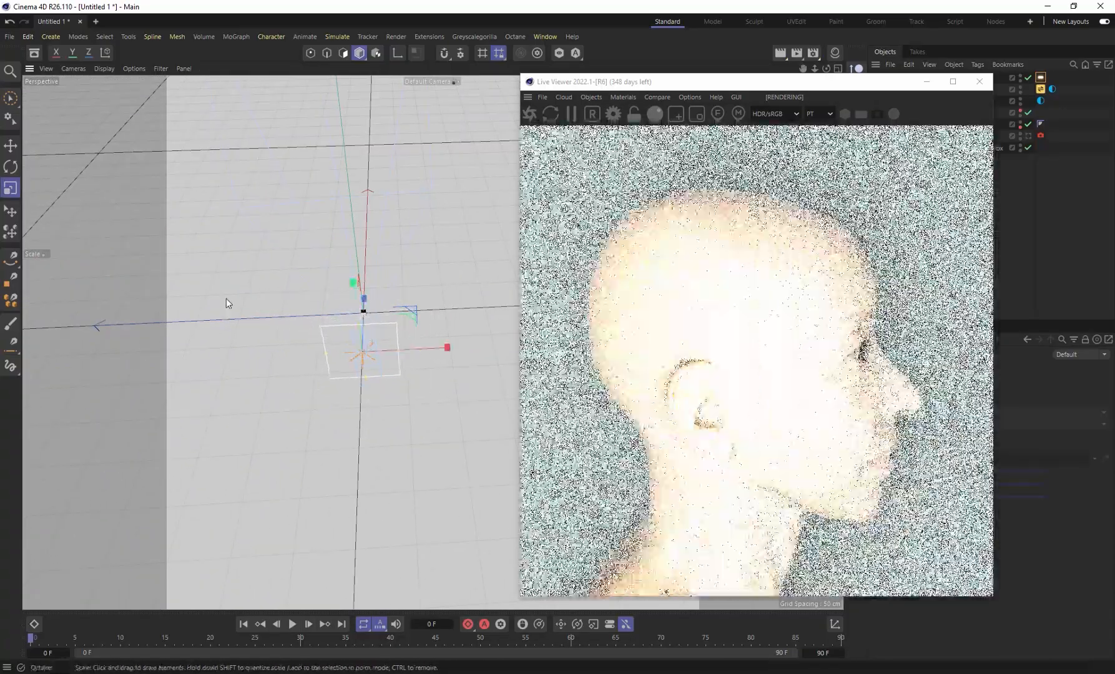
# Turn the reduced area light to shine from beside the head and move it farther away along its own axis.
pyautogui.moveTo(376, 238); pyautogui.dragTo(404, 308)
pyautogui.press('r')
pyautogui.press('space')
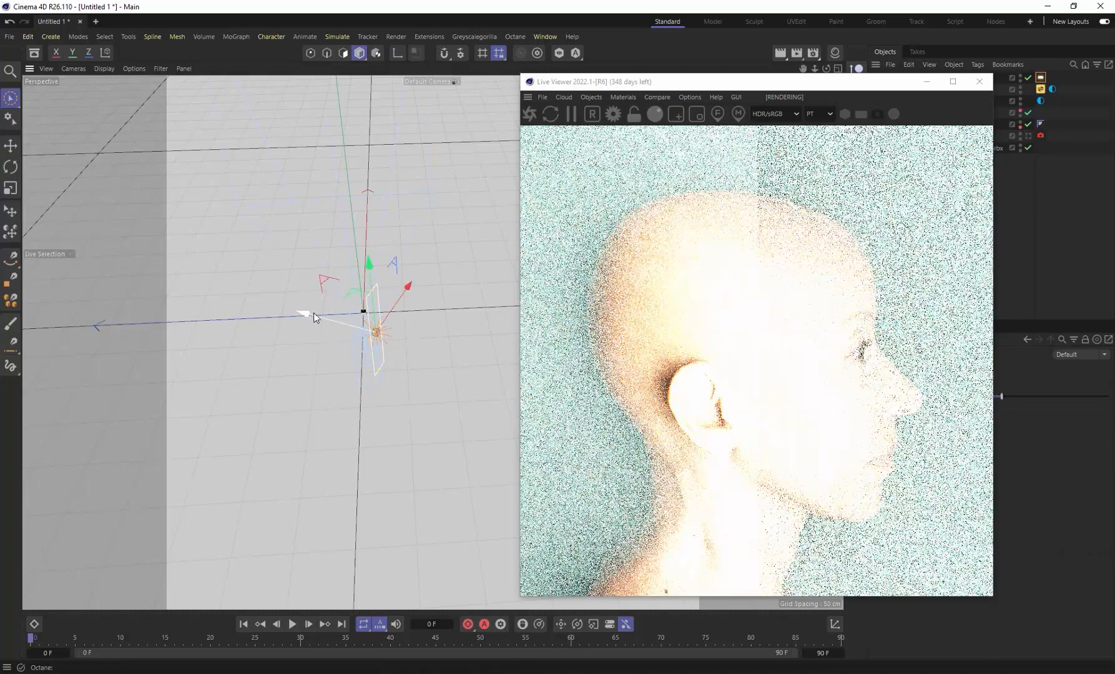
pyautogui.moveTo(313, 313); pyautogui.dragTo(356, 326)
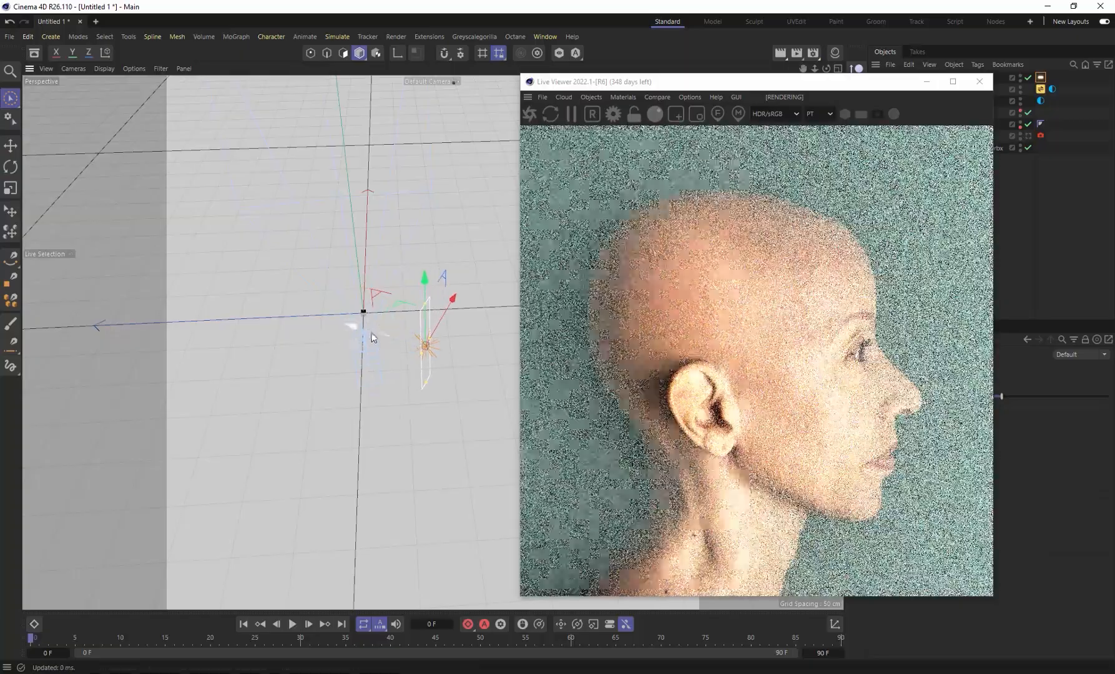
pyautogui.moveTo(455, 297); pyautogui.dragTo(457, 294)
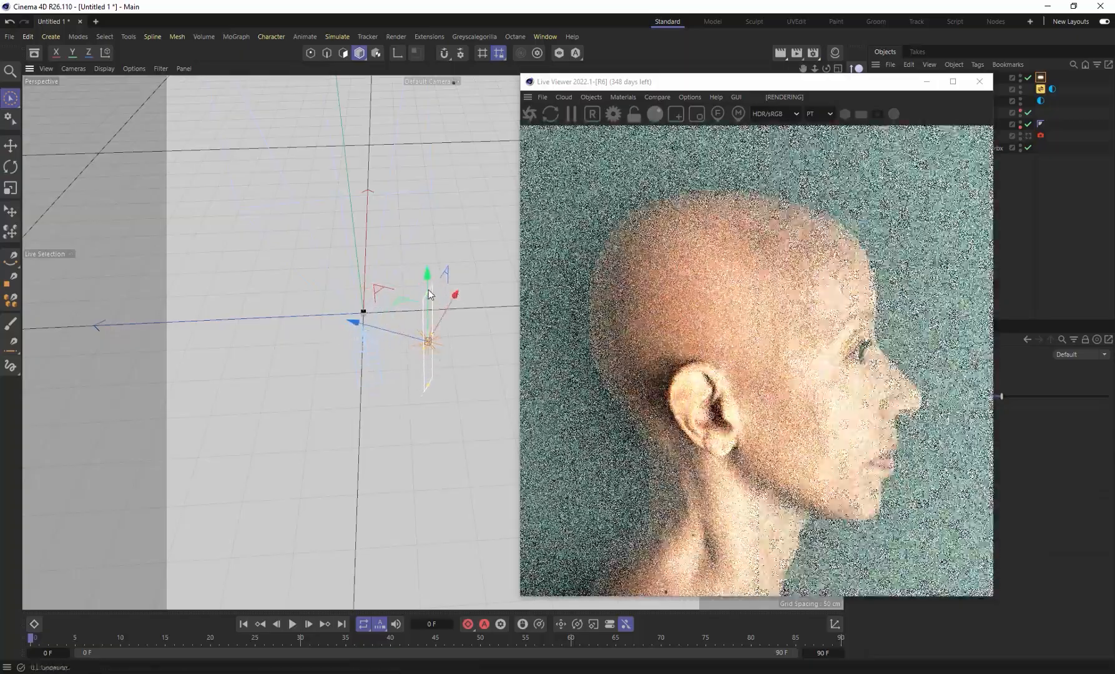
pyautogui.keyDown('alt'); pyautogui.moveTo(419, 369); pyautogui.dragTo(322, 316); pyautogui.keyUp('alt')
# Return the viewport to the Octane camera and turn camera update checking back on in the Live Viewer.
pyautogui.moveTo(782, 86); pyautogui.dragTo(462, 80)
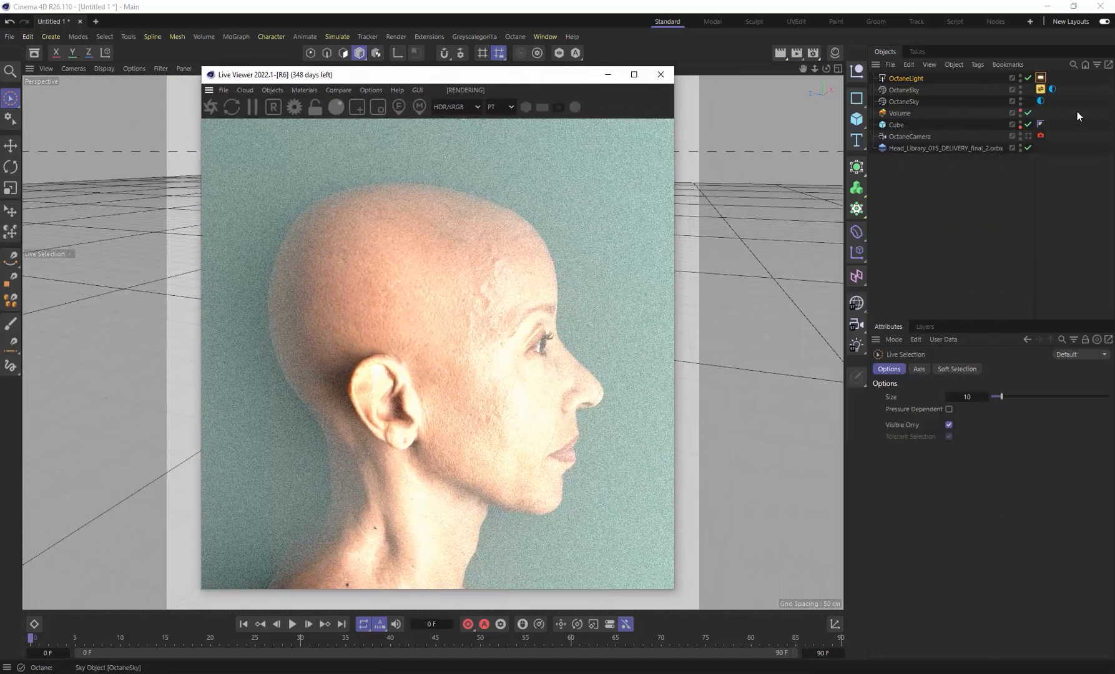
pyautogui.click(1040, 135)
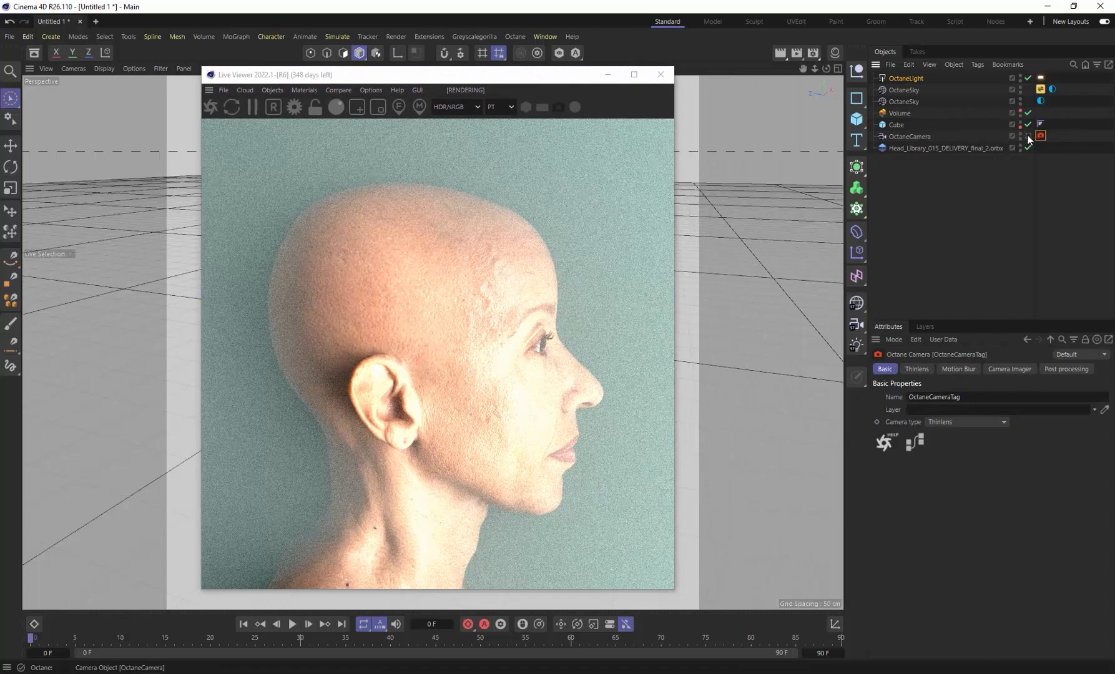
pyautogui.click(1029, 137)
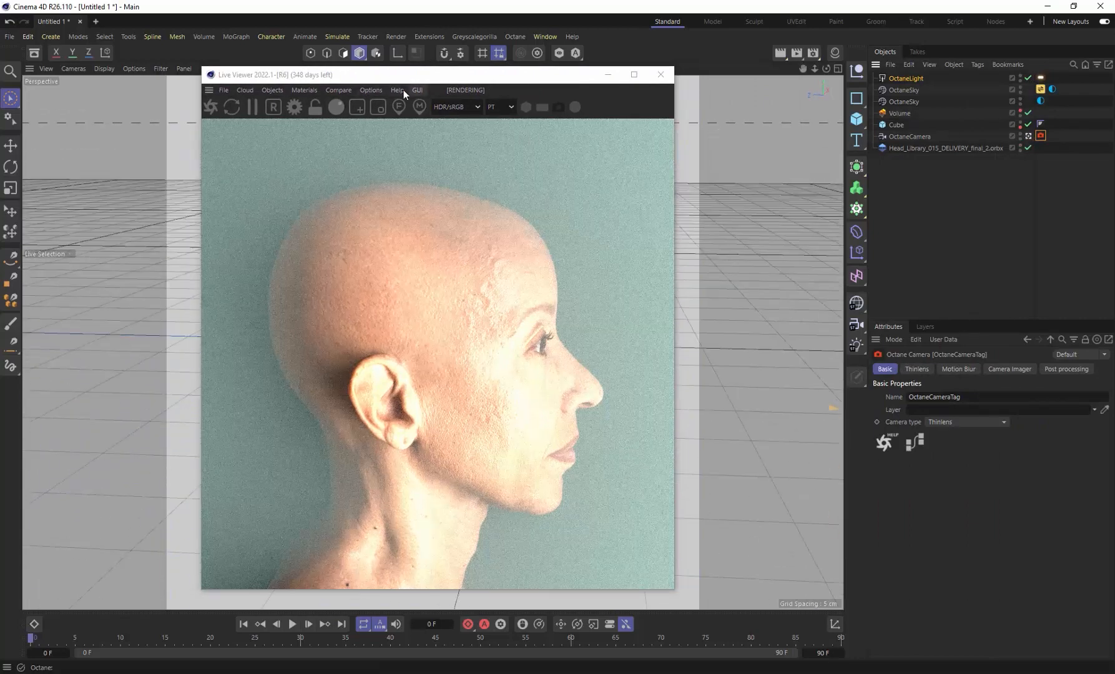
pyautogui.click(371, 90)
pyautogui.moveTo(406, 107)
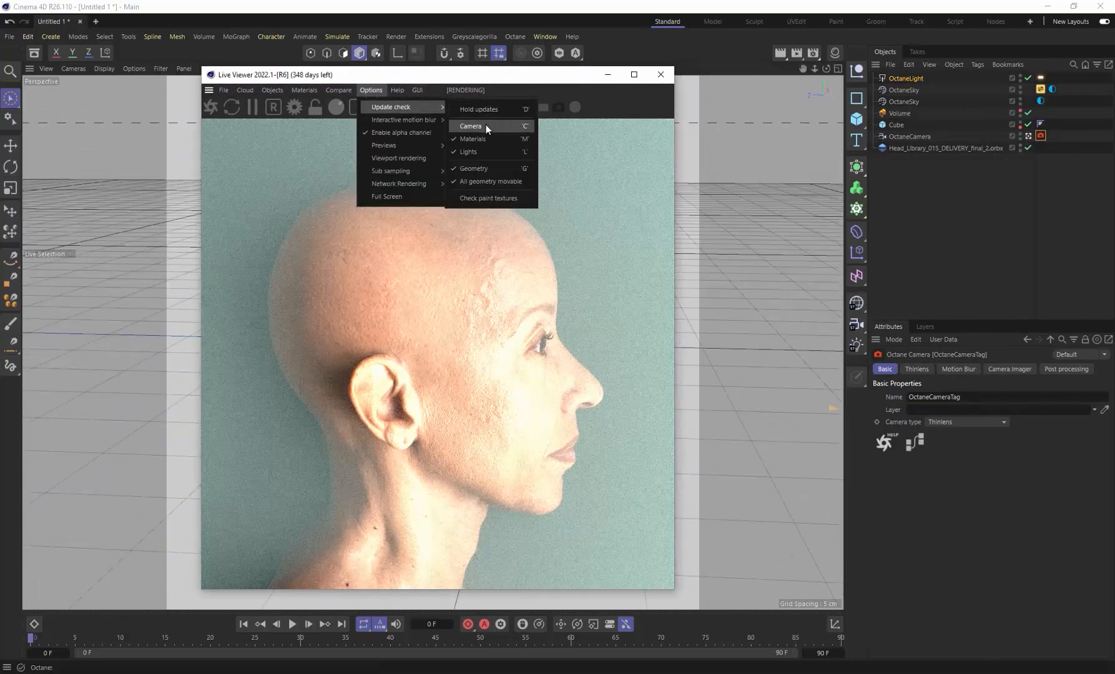
pyautogui.click(487, 125)
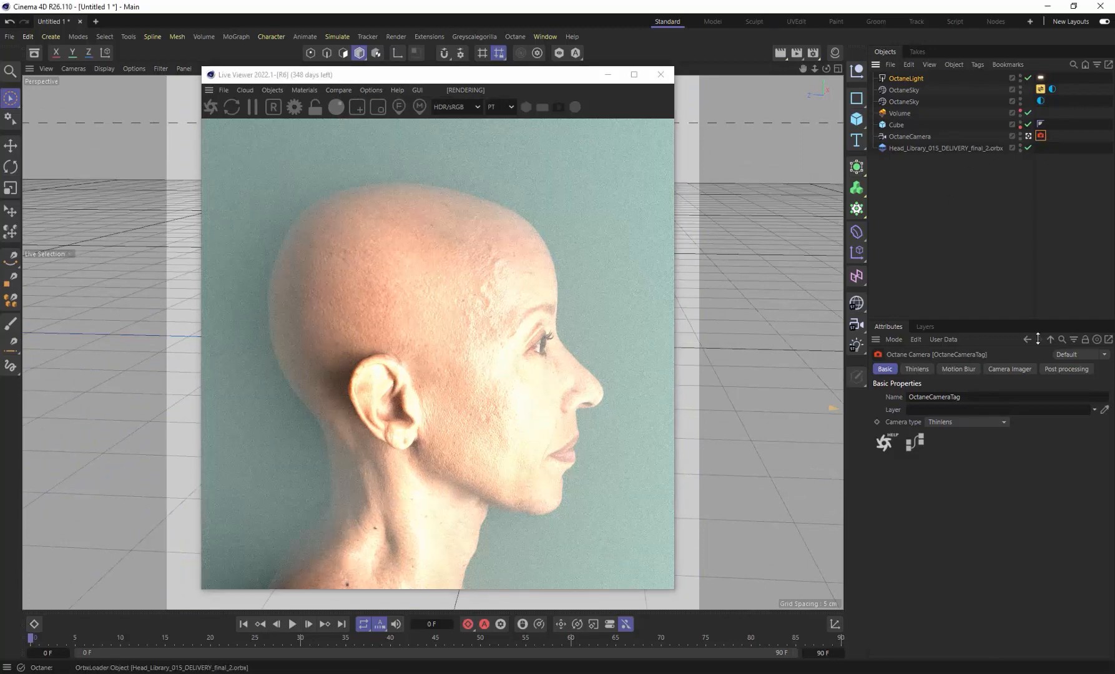
# Enable the camera imager on the Octane camera tag and set highlight compression to about 0.416.
pyautogui.click(1009, 369)
pyautogui.click(957, 408)
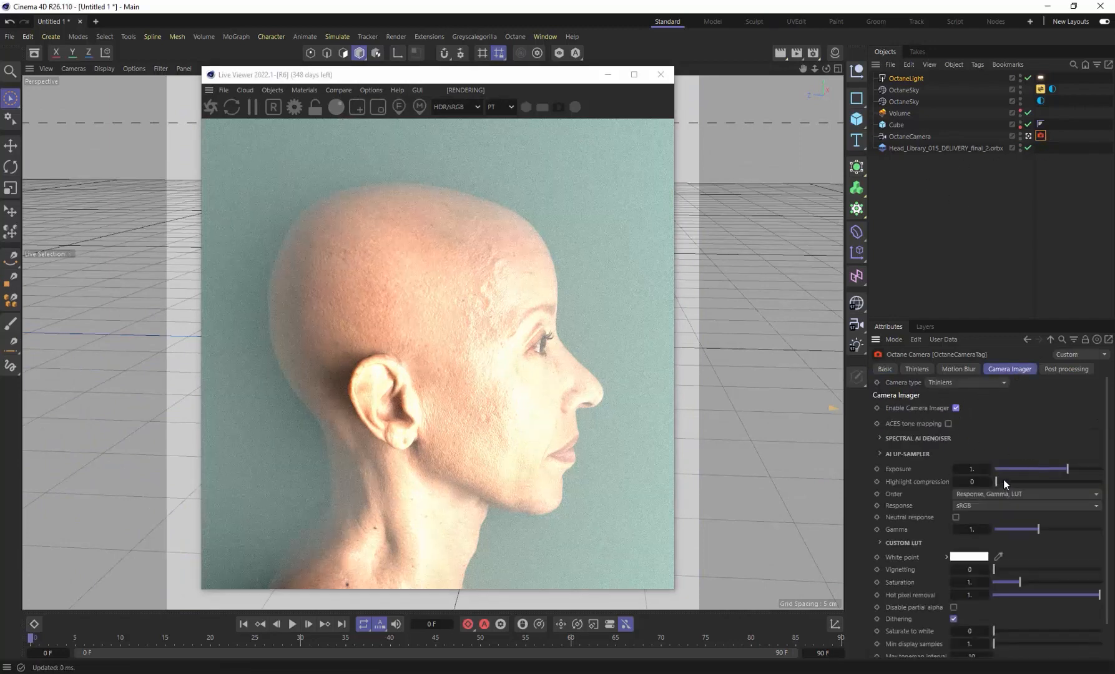
pyautogui.moveTo(1003, 483); pyautogui.dragTo(1040, 463)
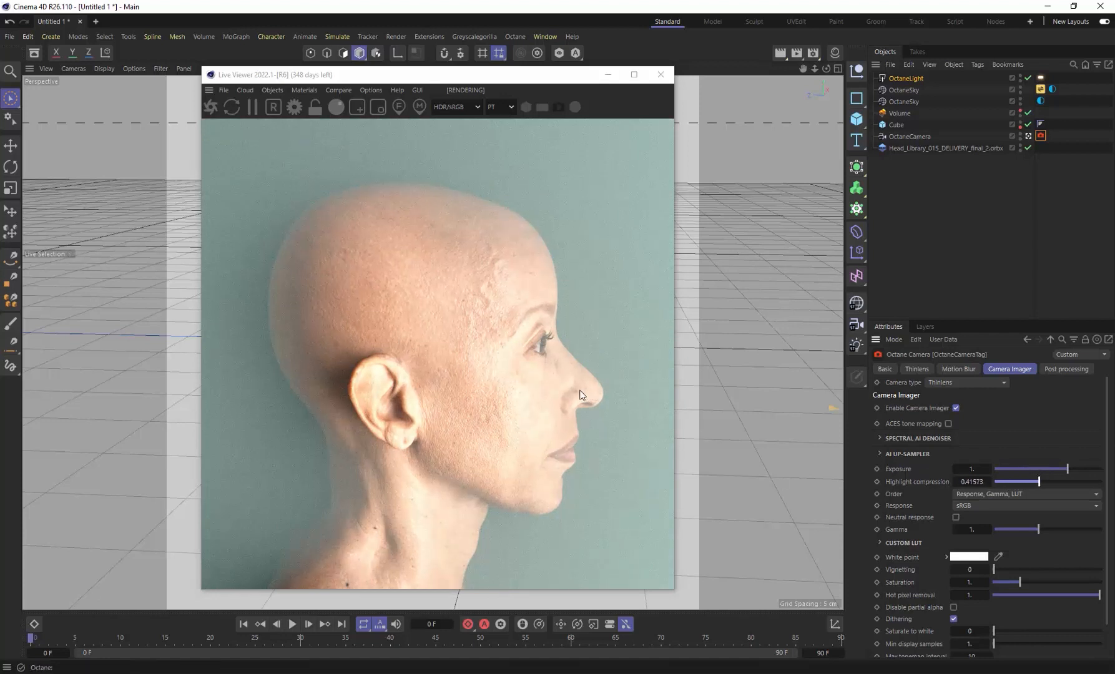
# Assign an RgbSpectrum shader as the texture in the area light's Octane light tag.
pyautogui.click(1040, 77)
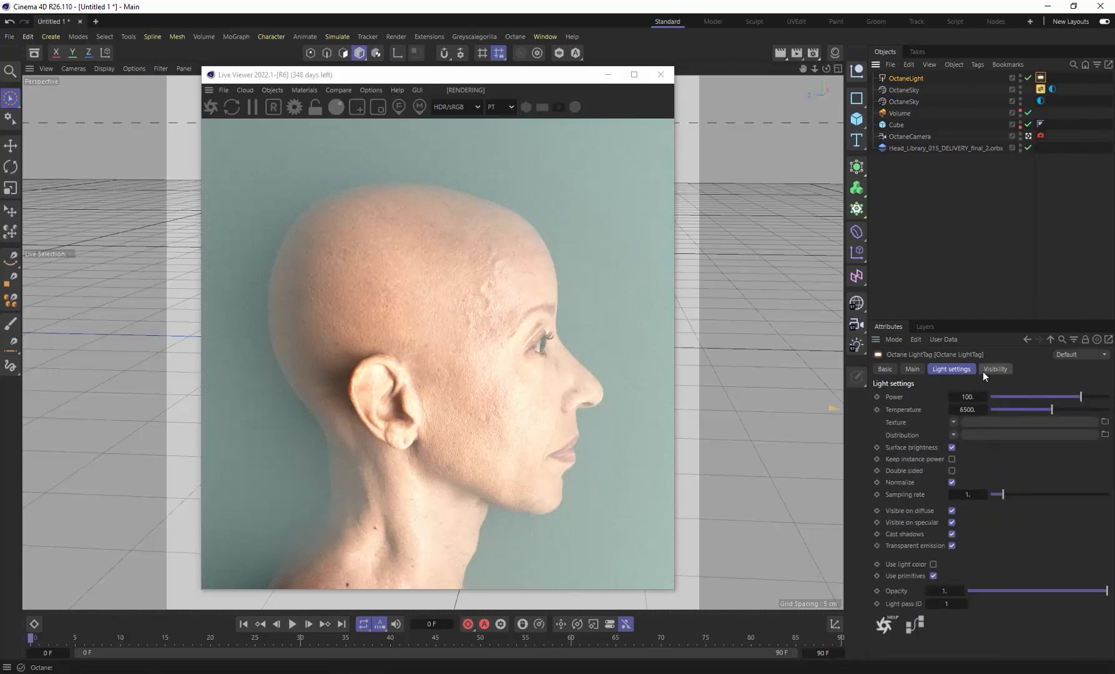
pyautogui.click(954, 422)
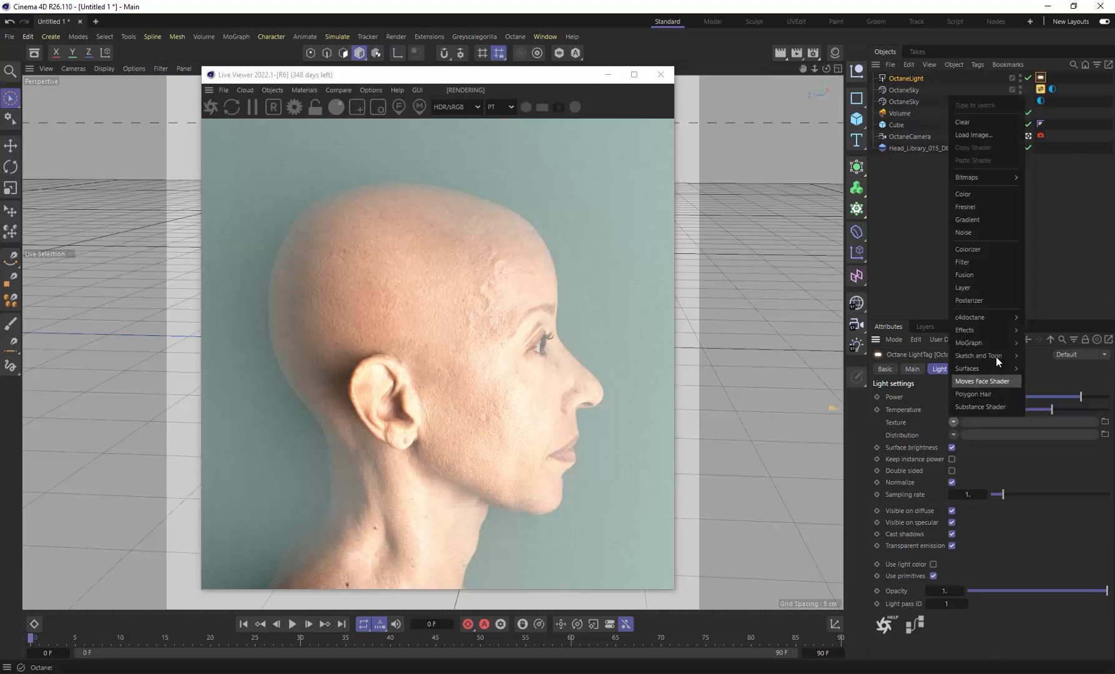
pyautogui.moveTo(999, 318)
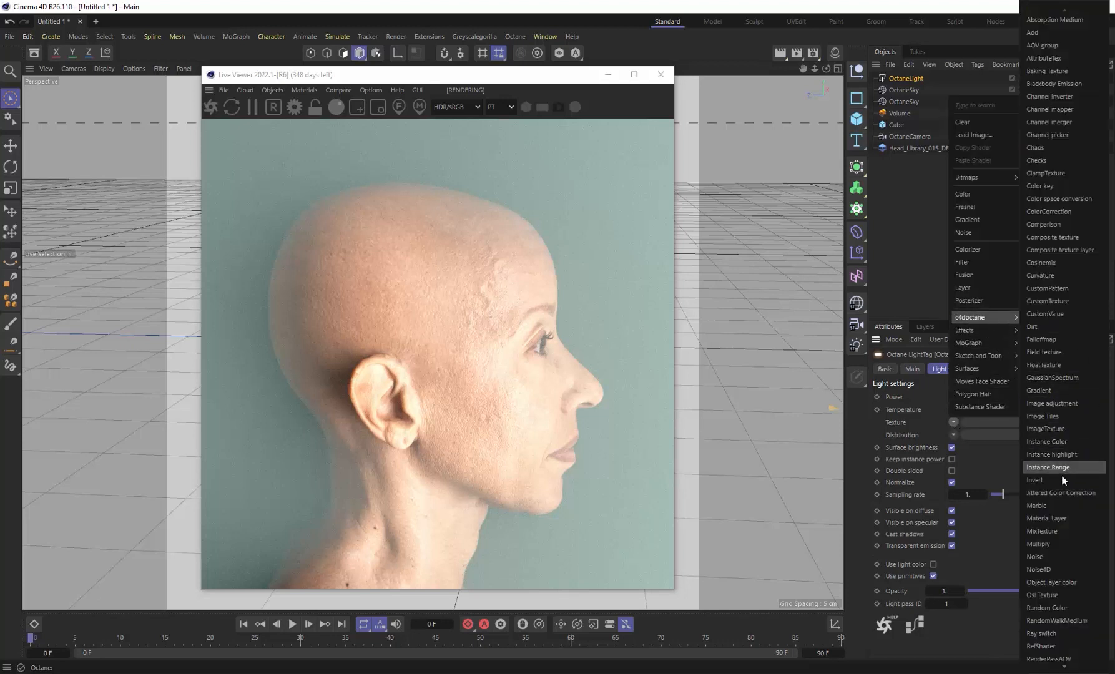
pyautogui.scroll(-5, 1067, 645)
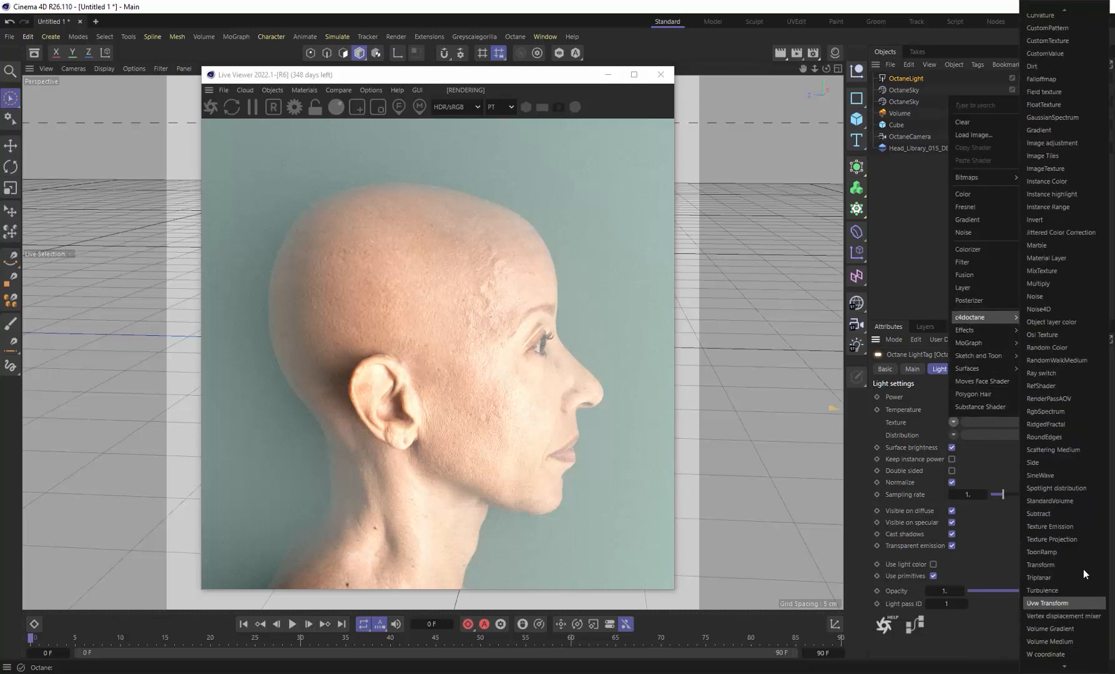
pyautogui.click(1059, 412)
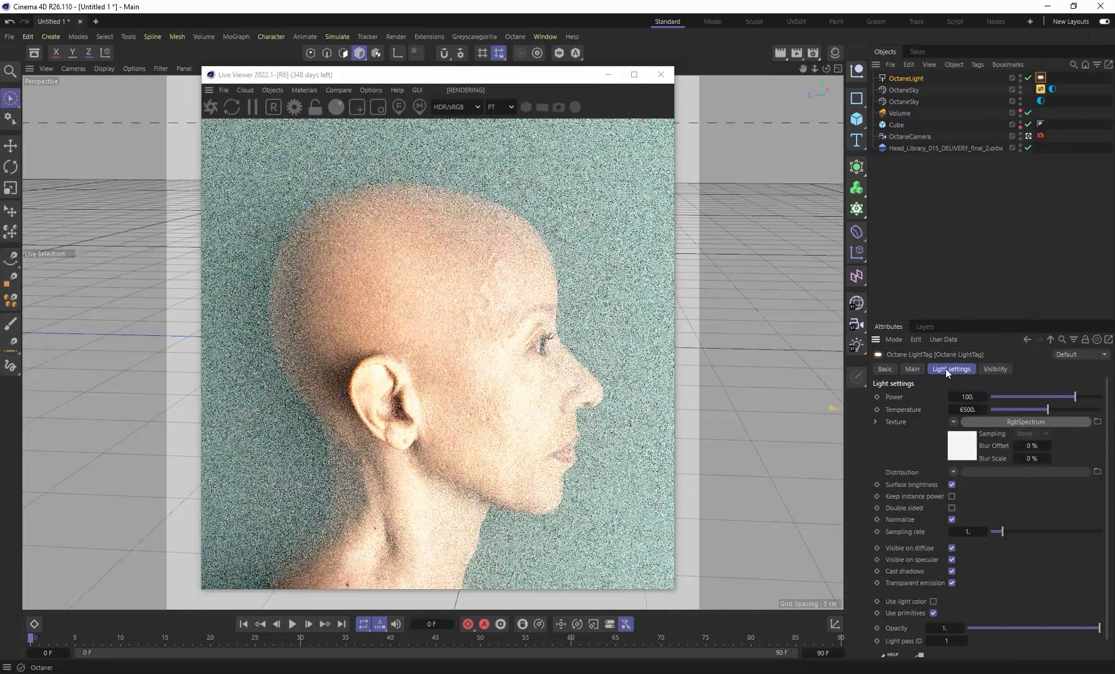
# Set the light's RgbSpectrum colour to a pink of RGB 243, 91, 198.
pyautogui.click(966, 439)
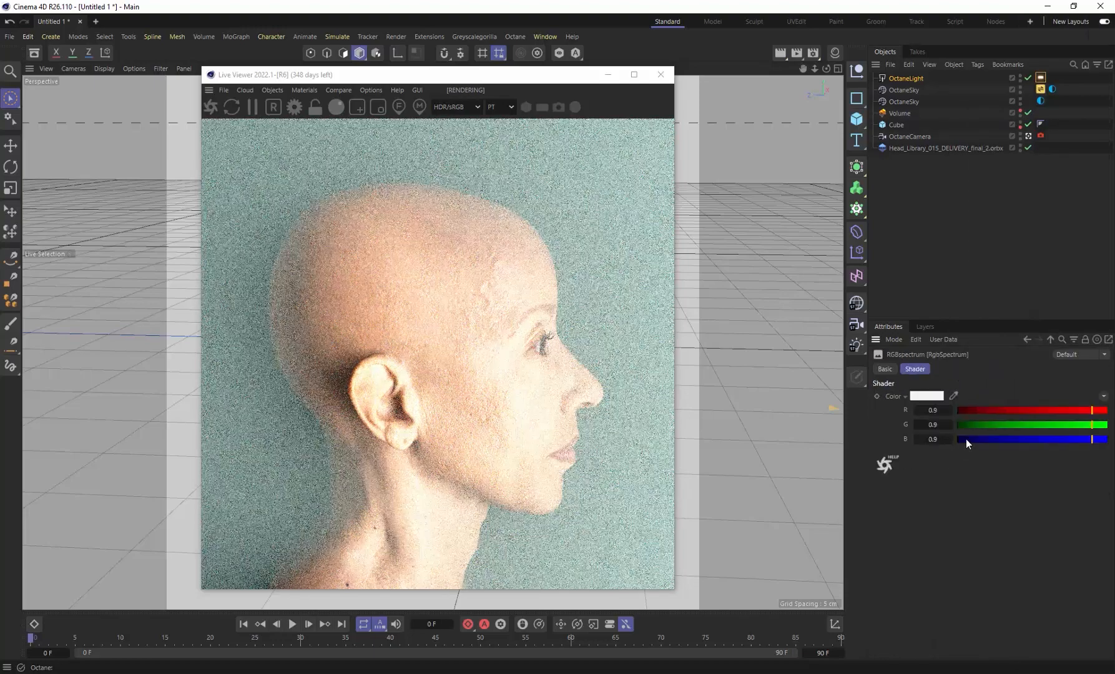
pyautogui.click(923, 395)
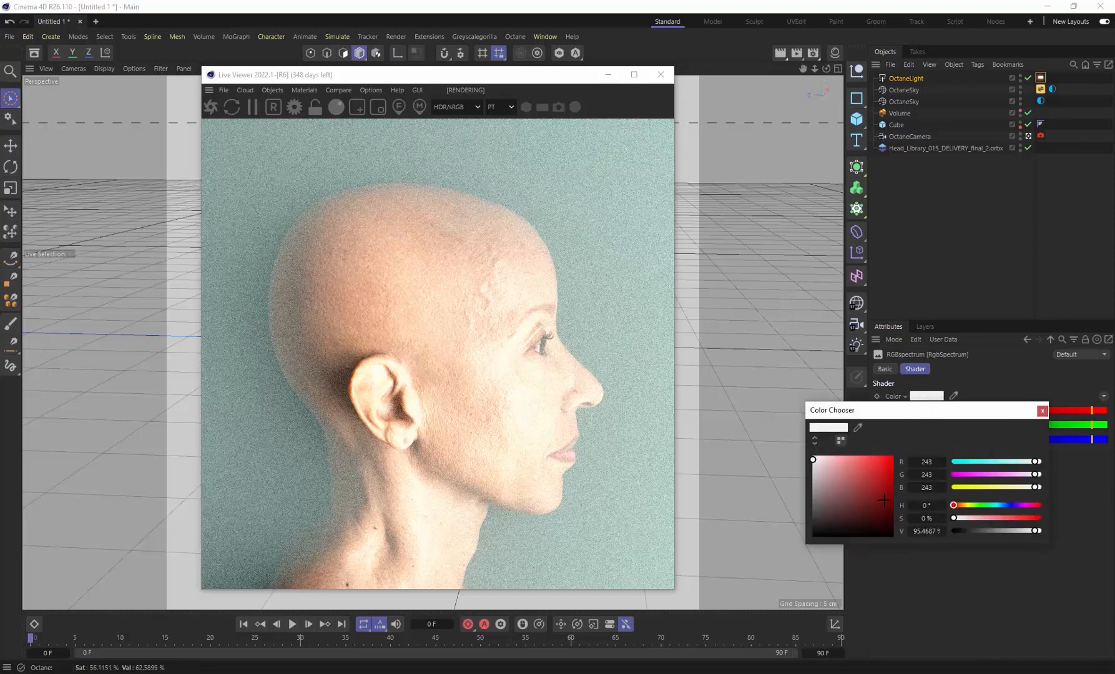
pyautogui.moveTo(1031, 476)
pyautogui.mouseDown()
pyautogui.moveTo(978, 474)
pyautogui.moveTo(1019, 484)
pyautogui.mouseUp()
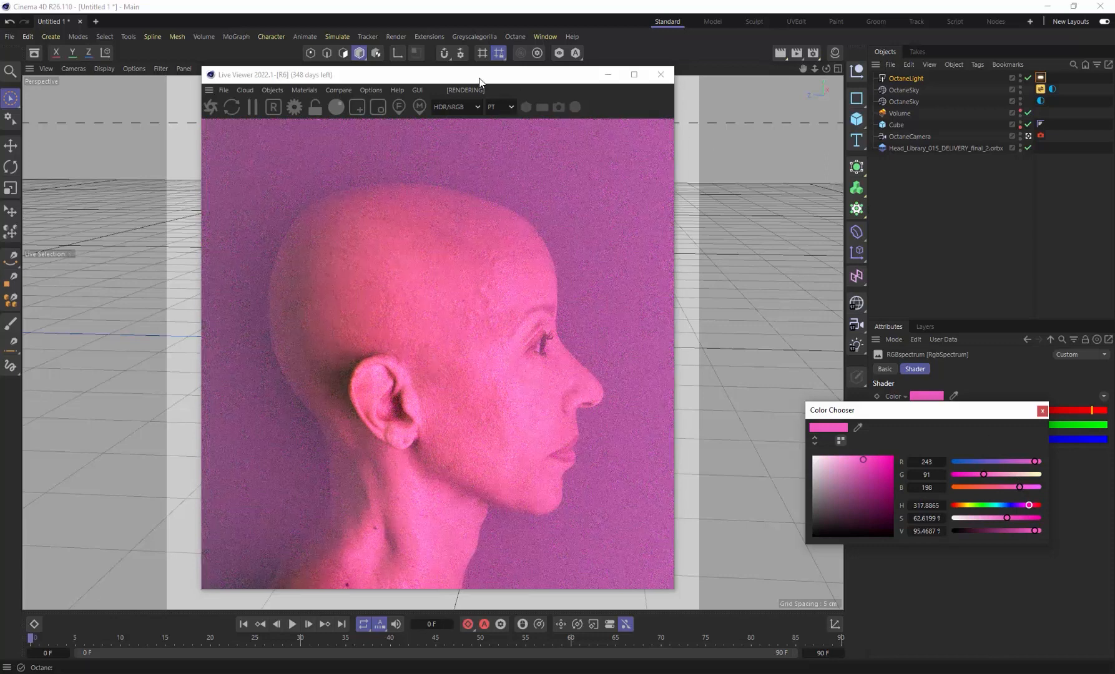
pyautogui.click(1042, 410)
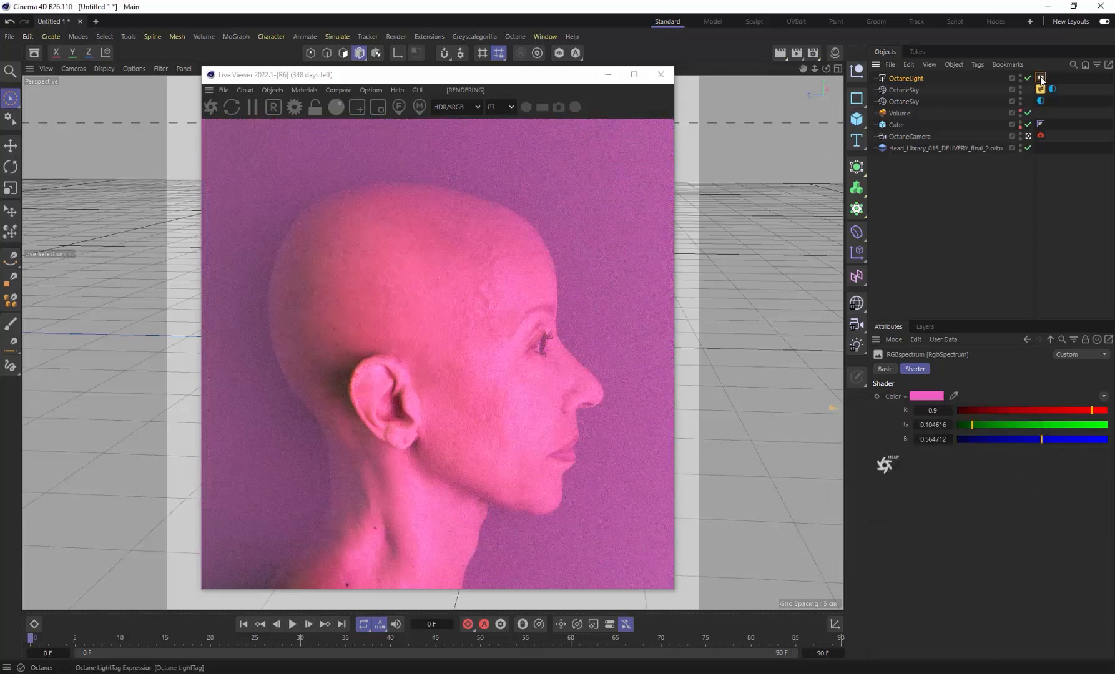
# Narrow the area light by reducing its Size X to 10 cm, and further to 5 cm.
pyautogui.click(1040, 78)
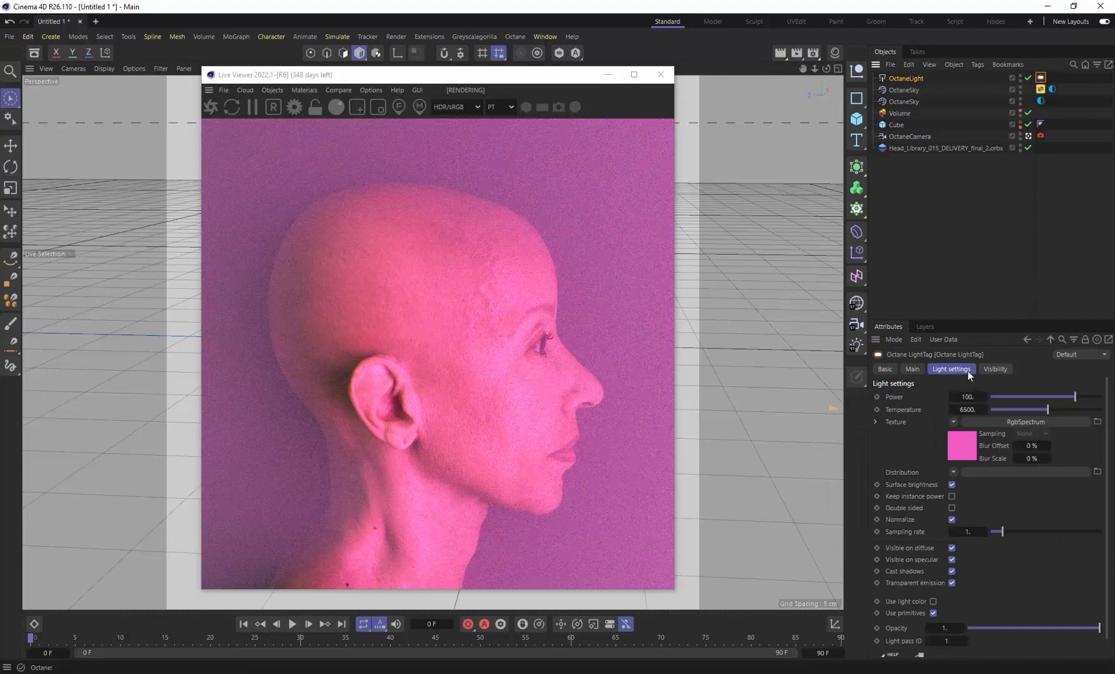
pyautogui.click(906, 78)
pyautogui.click(996, 369)
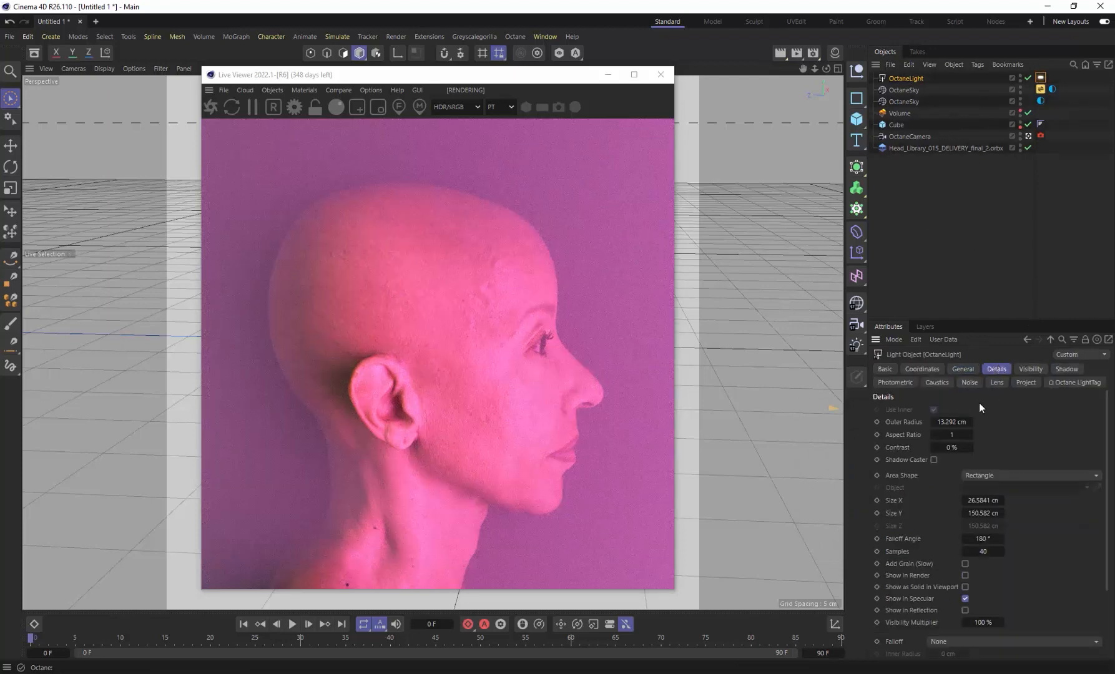
pyautogui.click(984, 500)
pyautogui.write('10')
pyautogui.press('Return')
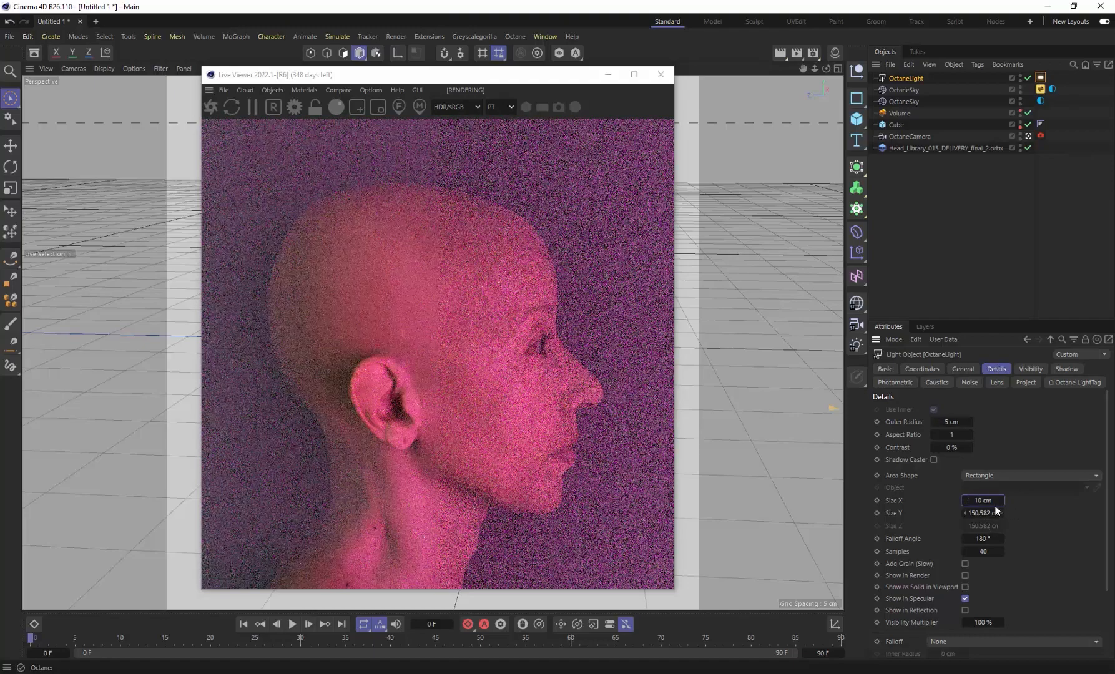
pyautogui.click(983, 500)
pyautogui.write('5')
pyautogui.press('Return')
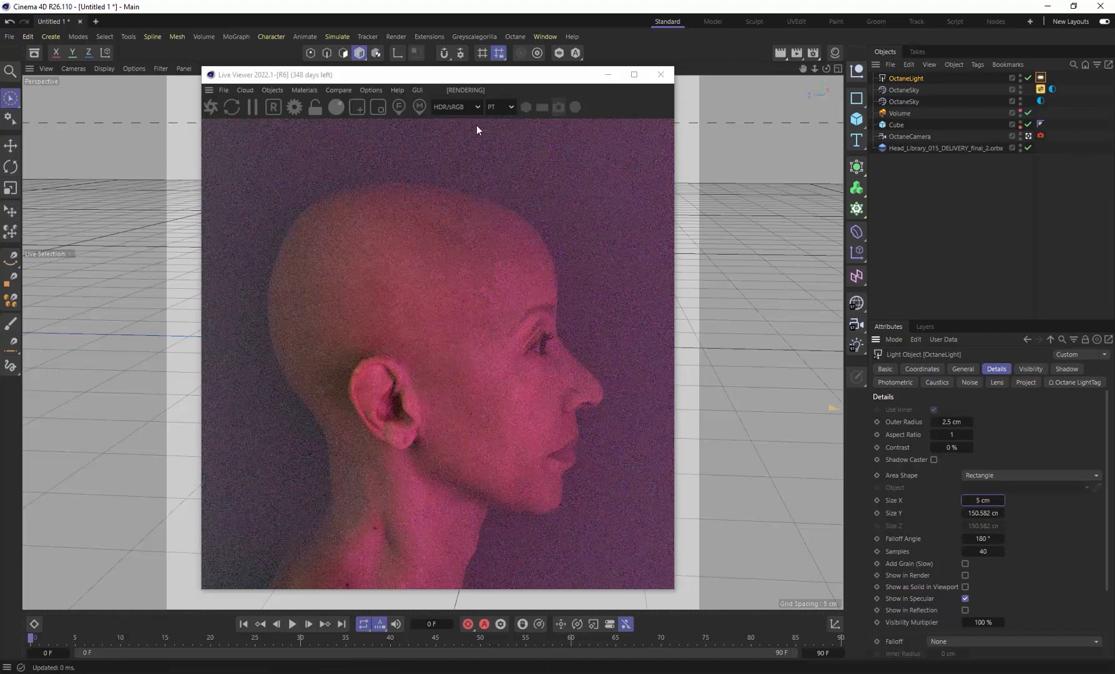
pyautogui.moveTo(375, 74); pyautogui.dragTo(553, 116)
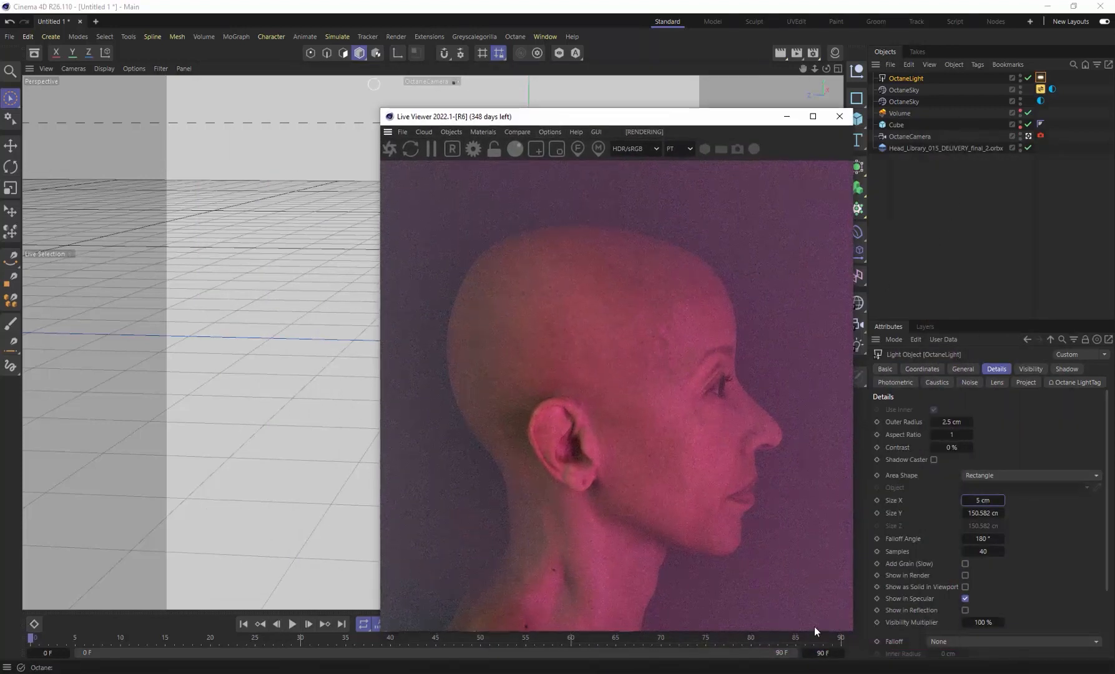
pyautogui.click(779, 673)
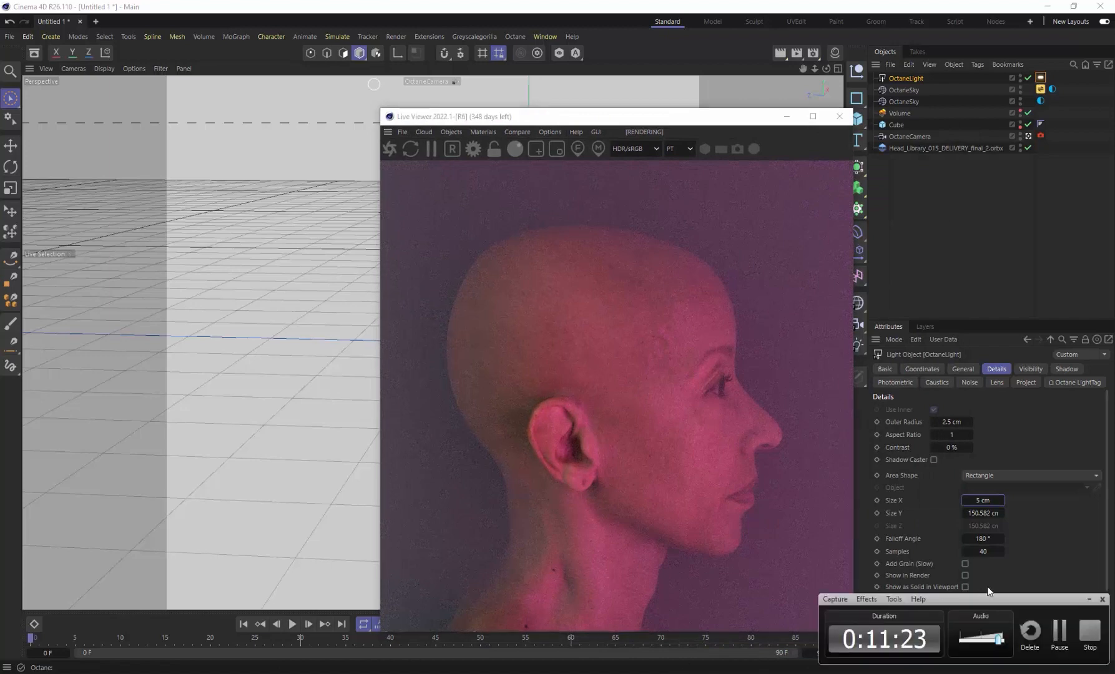
pyautogui.click(1054, 634)
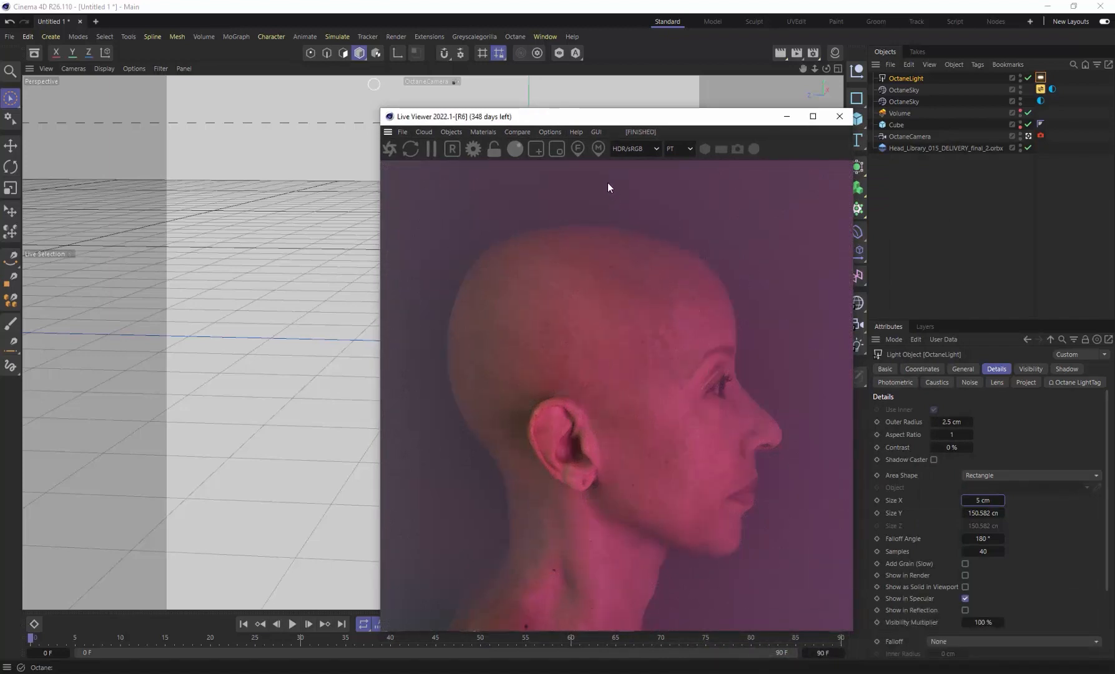
# Move the Live Viewer window higher over the viewport and enlarge it for a bigger render preview.
pyautogui.moveTo(553, 116); pyautogui.dragTo(367, 35)
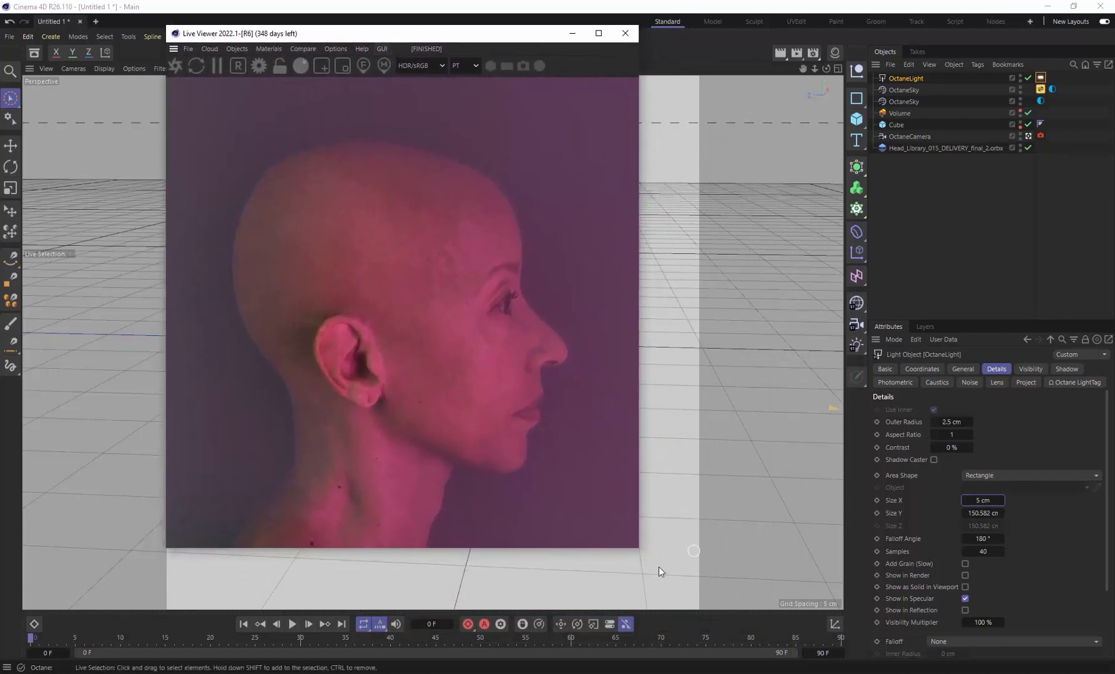
pyautogui.moveTo(637, 547); pyautogui.dragTo(696, 609)
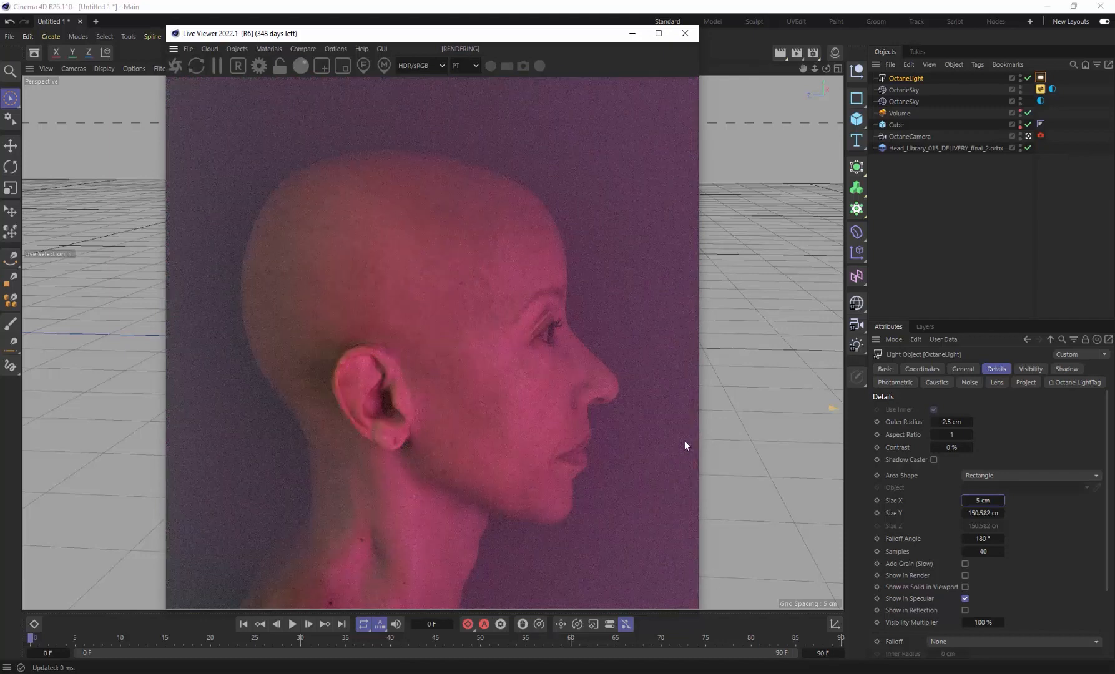
# Set the Octane camera imager's exposure to about 1.545 and gamma to about 0.77, keeping vignetting at 0.
pyautogui.click(1040, 135)
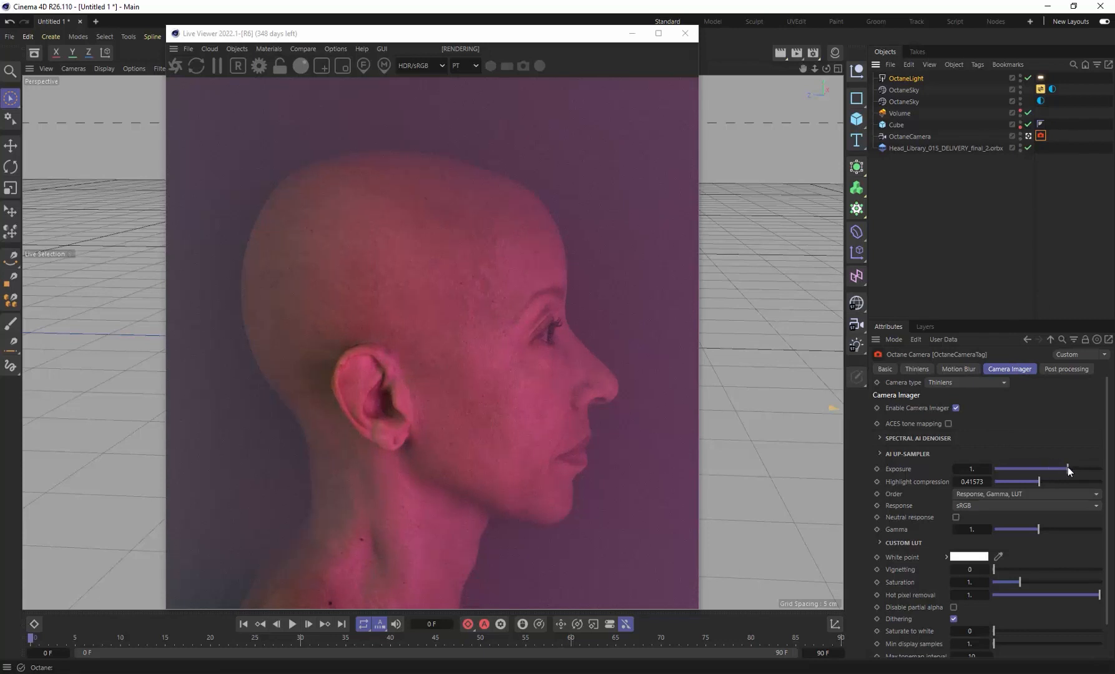
pyautogui.moveTo(1068, 467); pyautogui.dragTo(1070, 469)
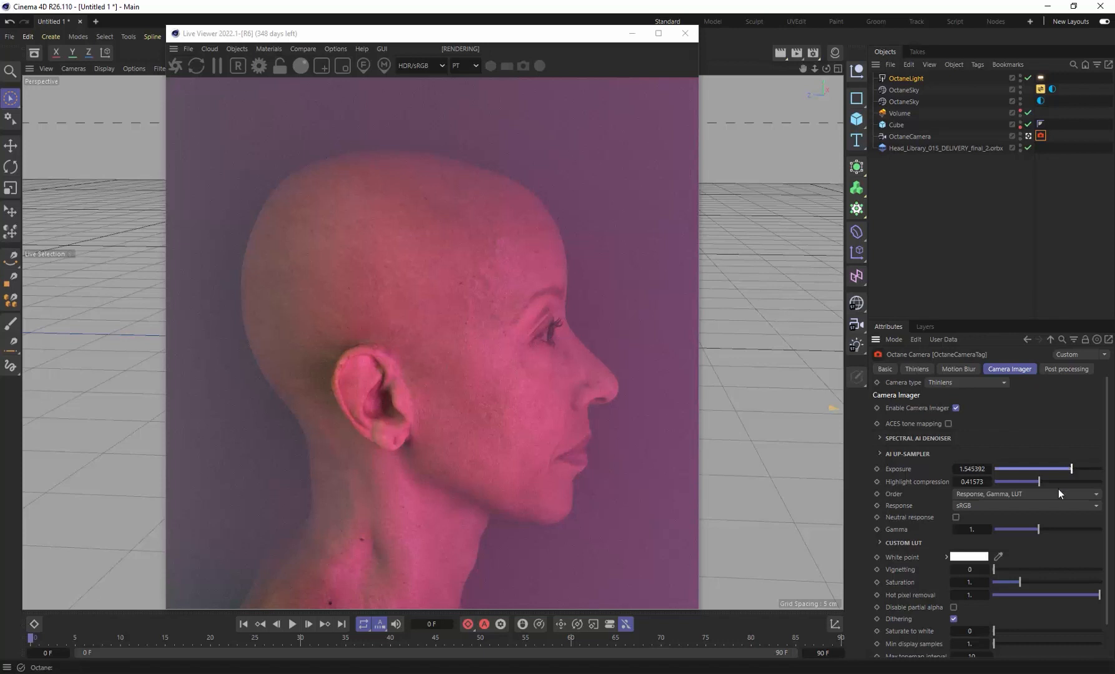
pyautogui.moveTo(1033, 531); pyautogui.dragTo(1033, 531)
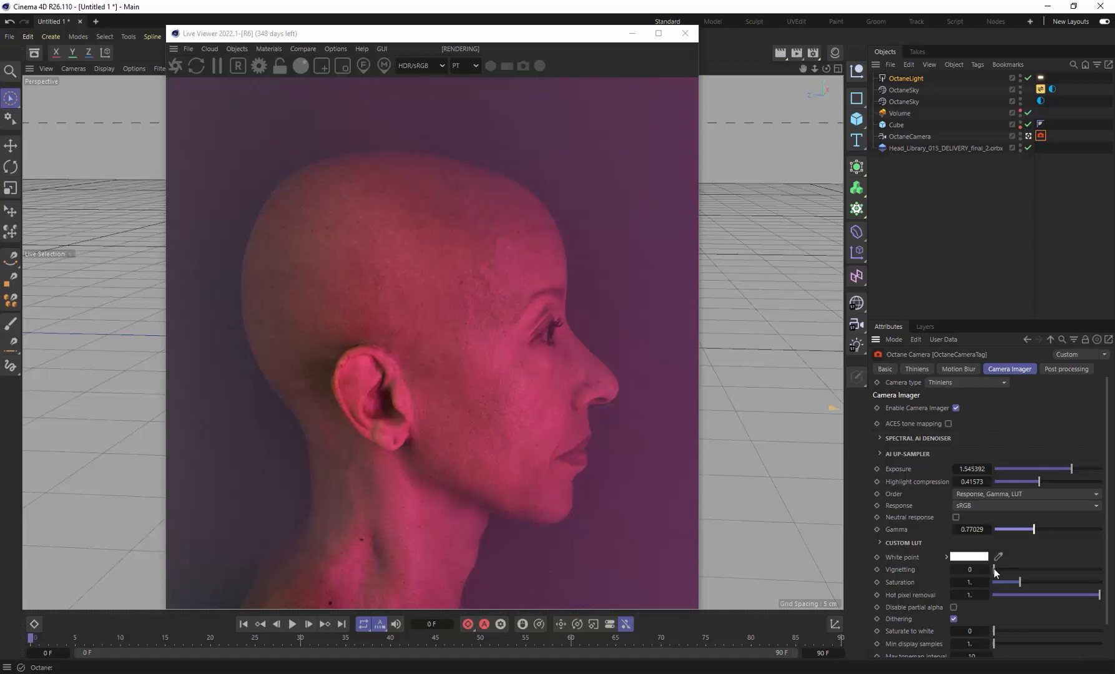
pyautogui.moveTo(994, 569); pyautogui.dragTo(969, 570)
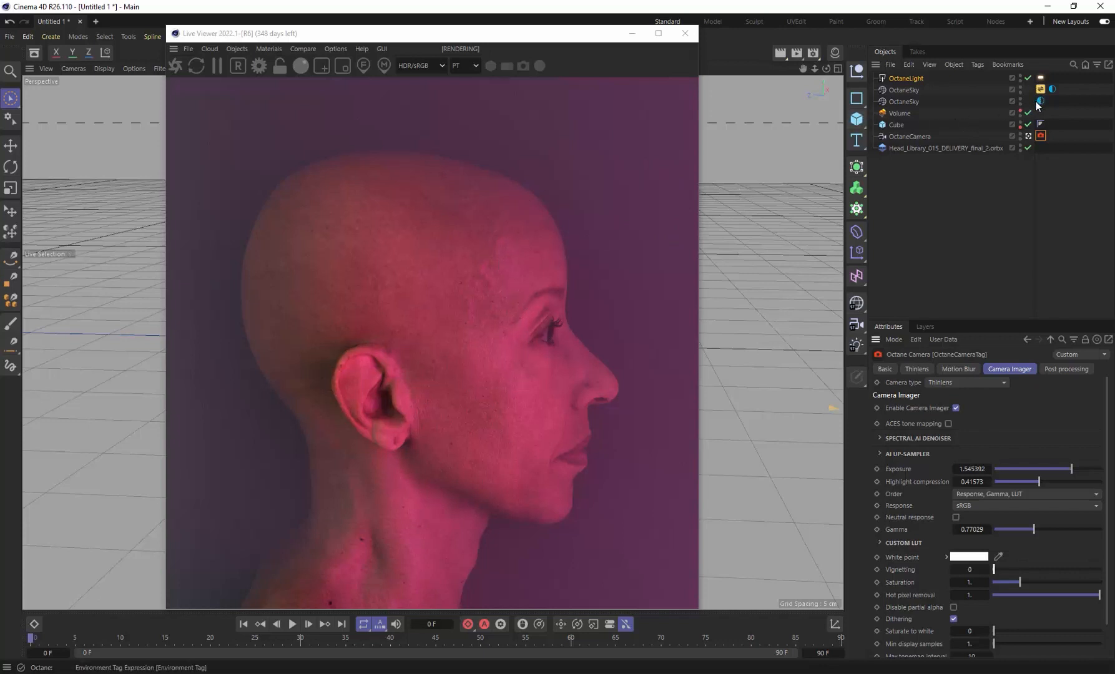
# Set the area light's Size X to 3 cm and Size Y to 150 cm.
pyautogui.click(1040, 78)
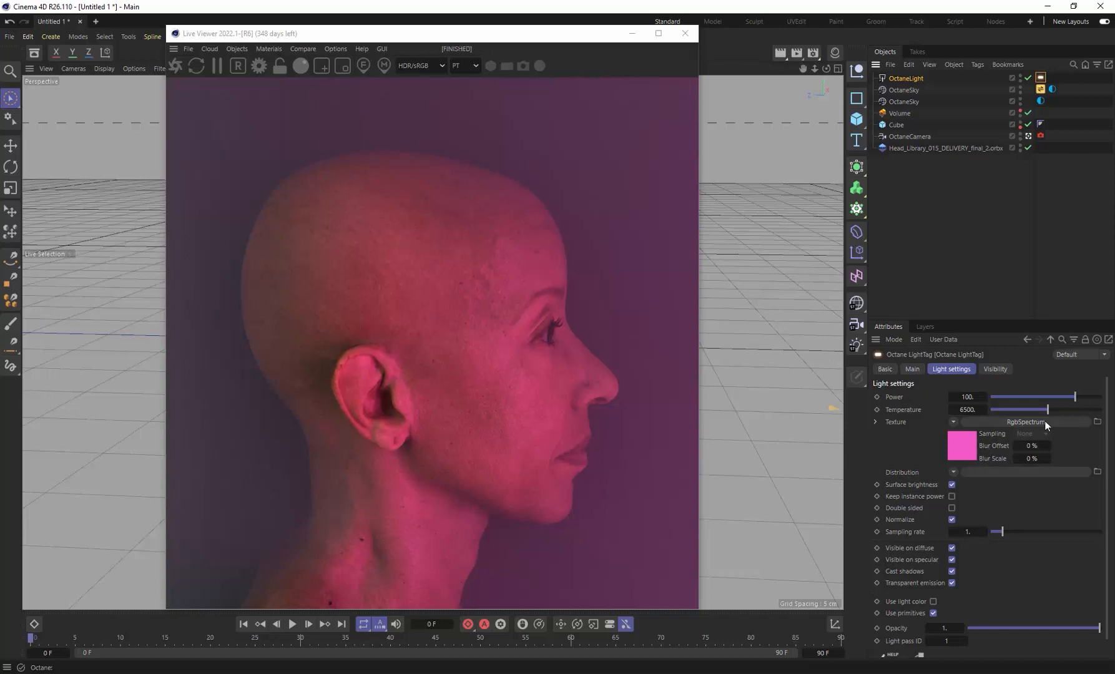
pyautogui.click(901, 80)
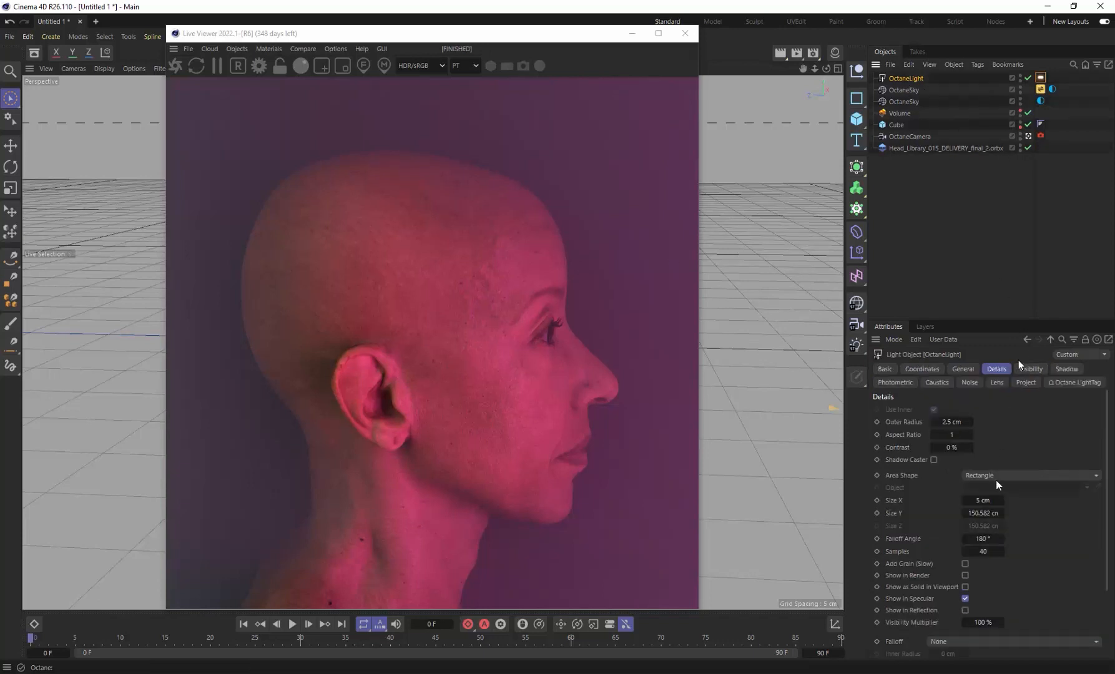
pyautogui.click(982, 501)
pyautogui.write('3')
pyautogui.press('Return')
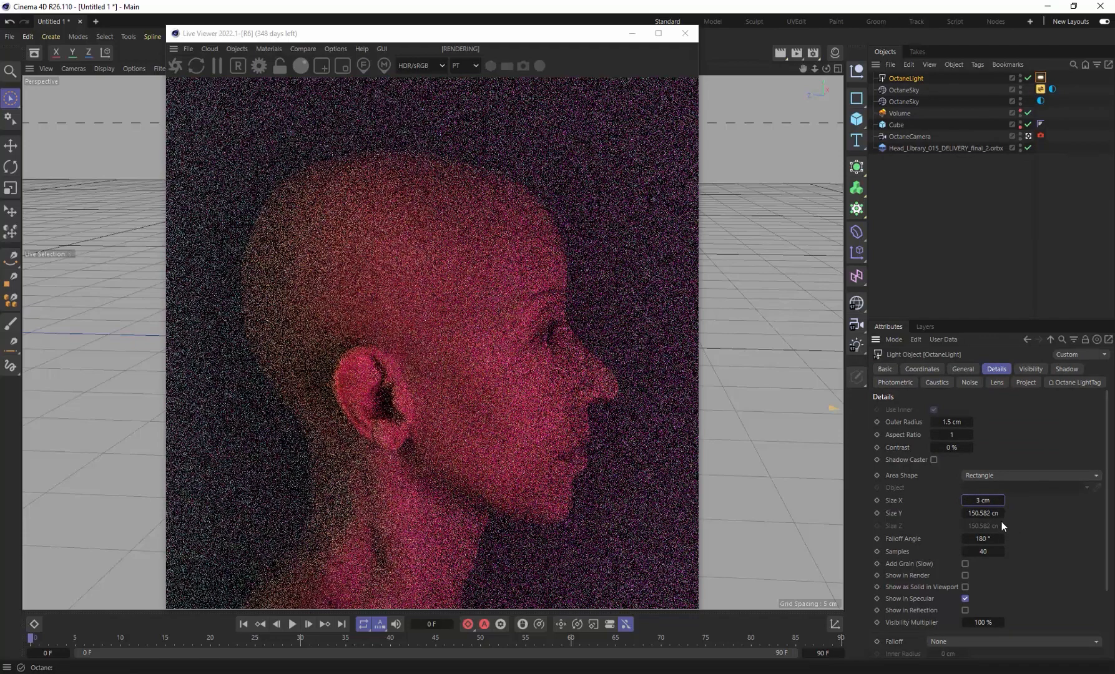
pyautogui.click(982, 513)
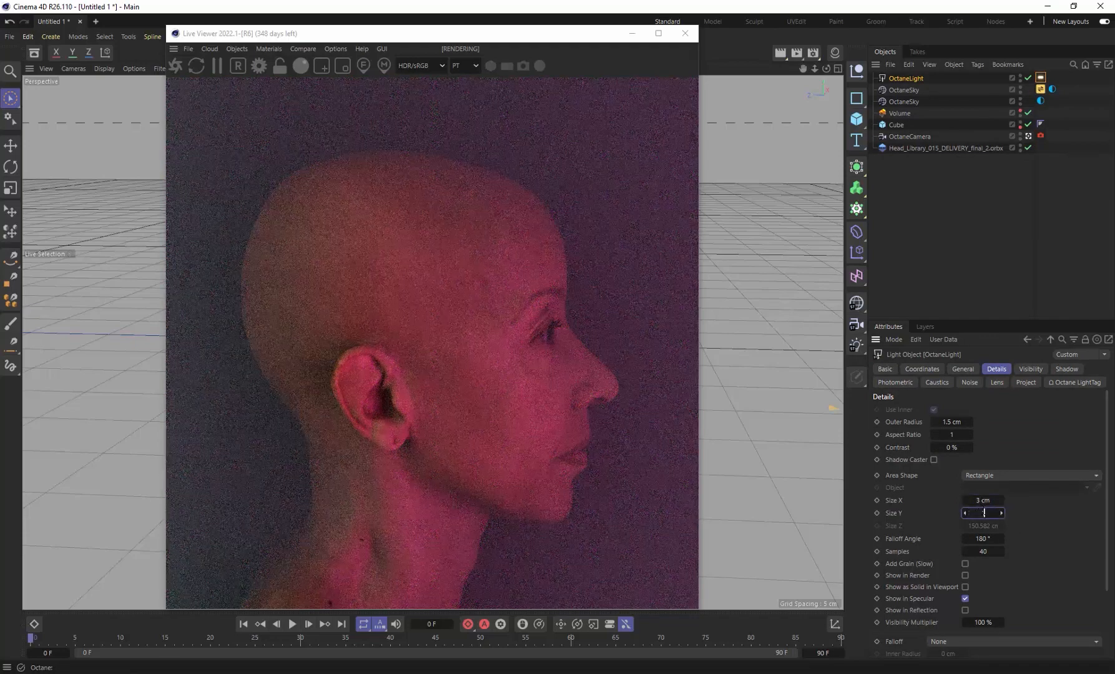
pyautogui.write('150')
pyautogui.press('Return')
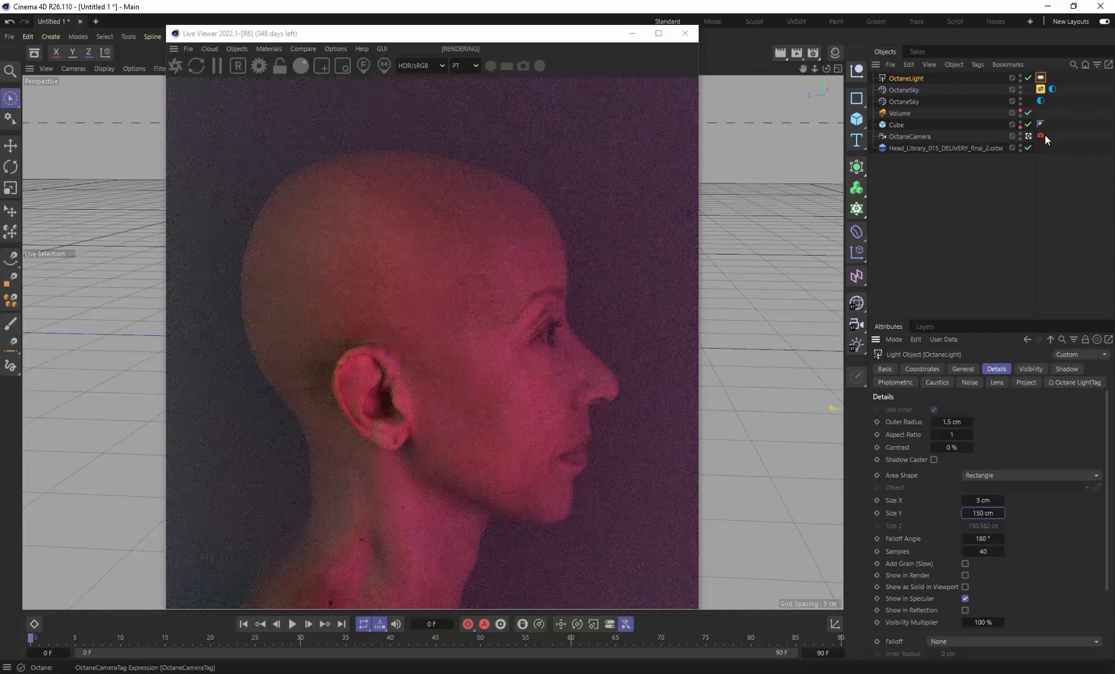
# Turn off camera update checking in the Live Viewer and switch the viewport from the Octane camera to the default camera.
pyautogui.click(359, 48)
pyautogui.moveTo(342, 48)
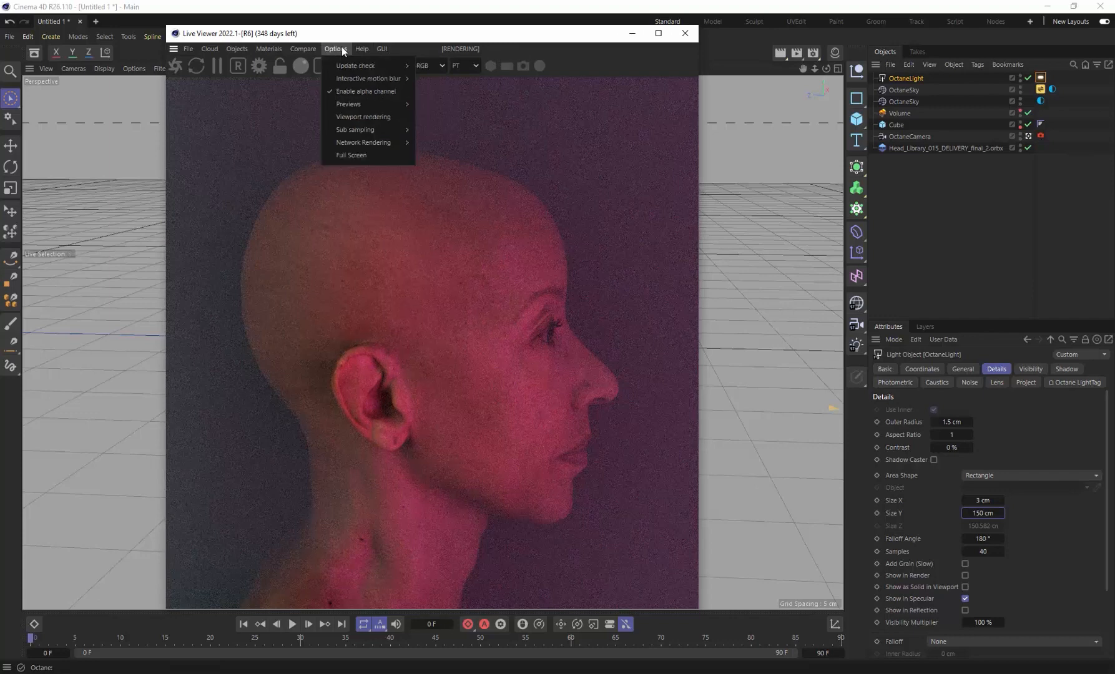
pyautogui.click(443, 84)
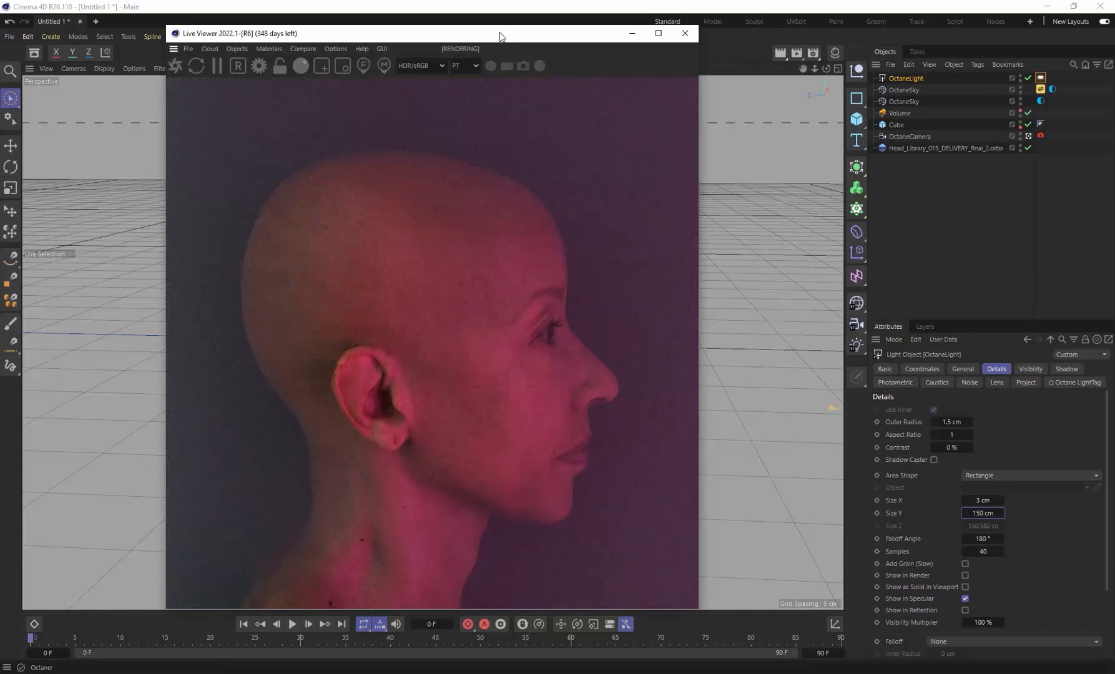
pyautogui.click(1029, 137)
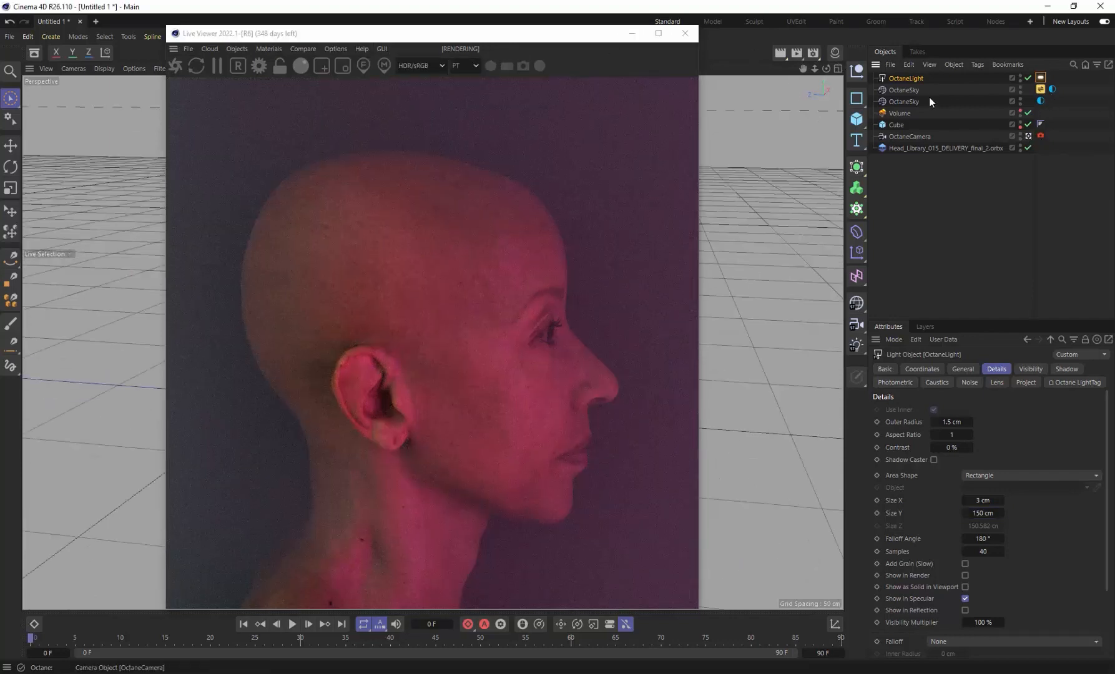
# Move the narrow area light in the viewport so it stands upright just in front of the face.
pyautogui.moveTo(504, 29); pyautogui.dragTo(910, 59)
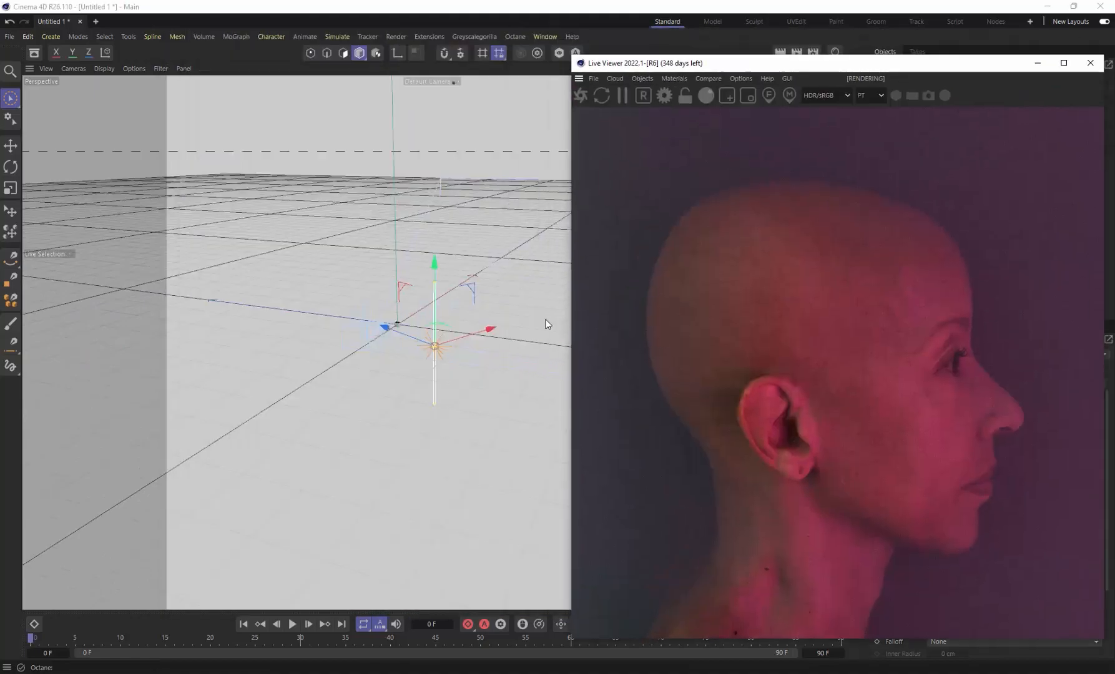
pyautogui.keyDown('alt'); pyautogui.moveTo(360, 316); pyautogui.dragTo(367, 289); pyautogui.keyUp('alt')
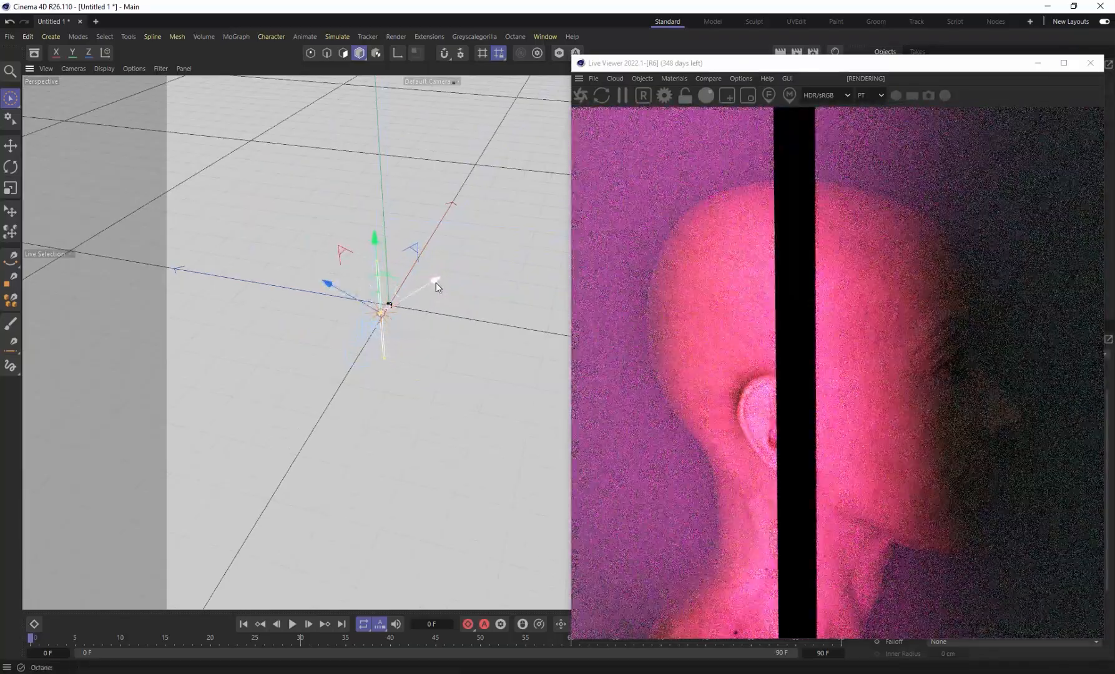
pyautogui.moveTo(436, 283); pyautogui.dragTo(342, 277)
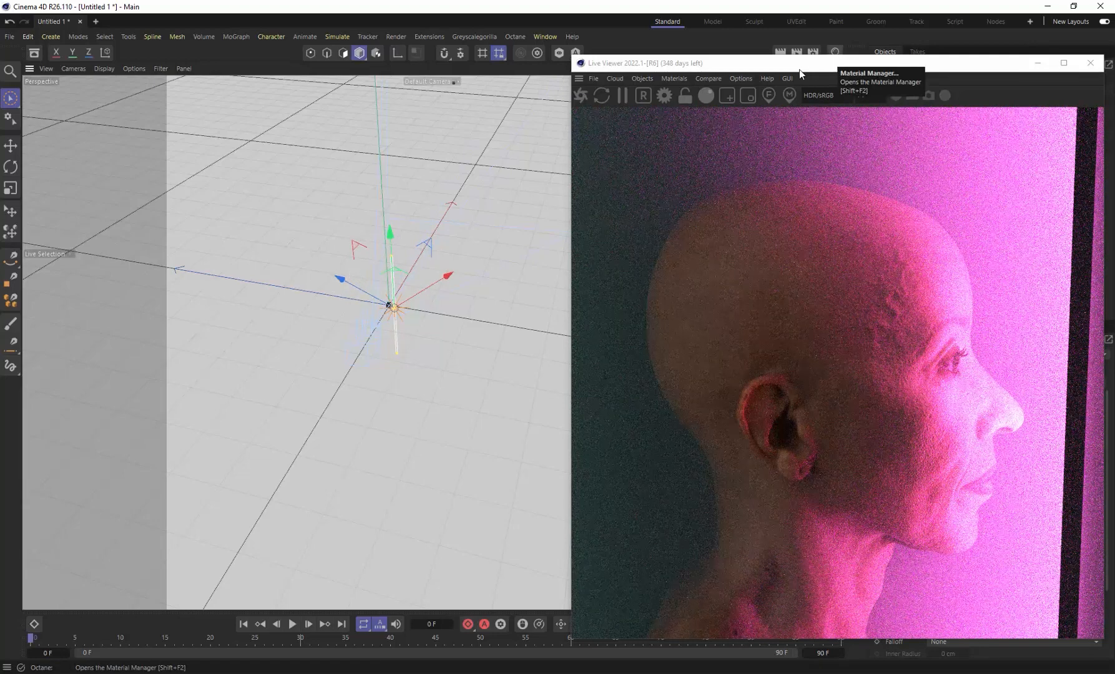
pyautogui.moveTo(806, 66); pyautogui.dragTo(434, 51)
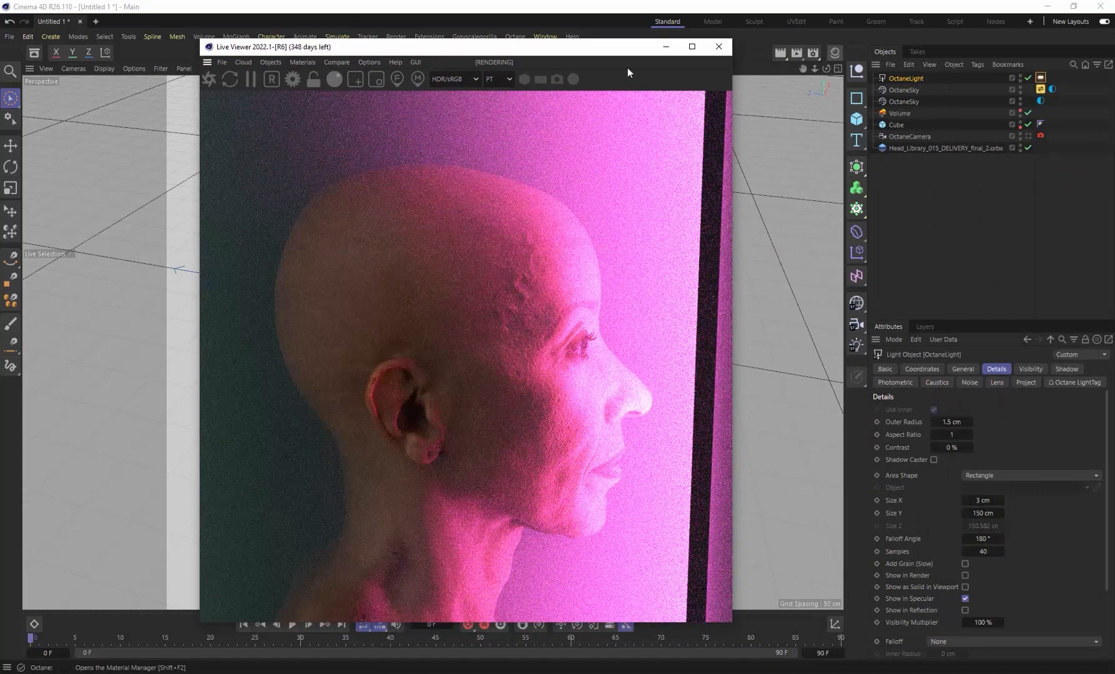
# Set the power of the pink area light to 50.
pyautogui.click(1040, 78)
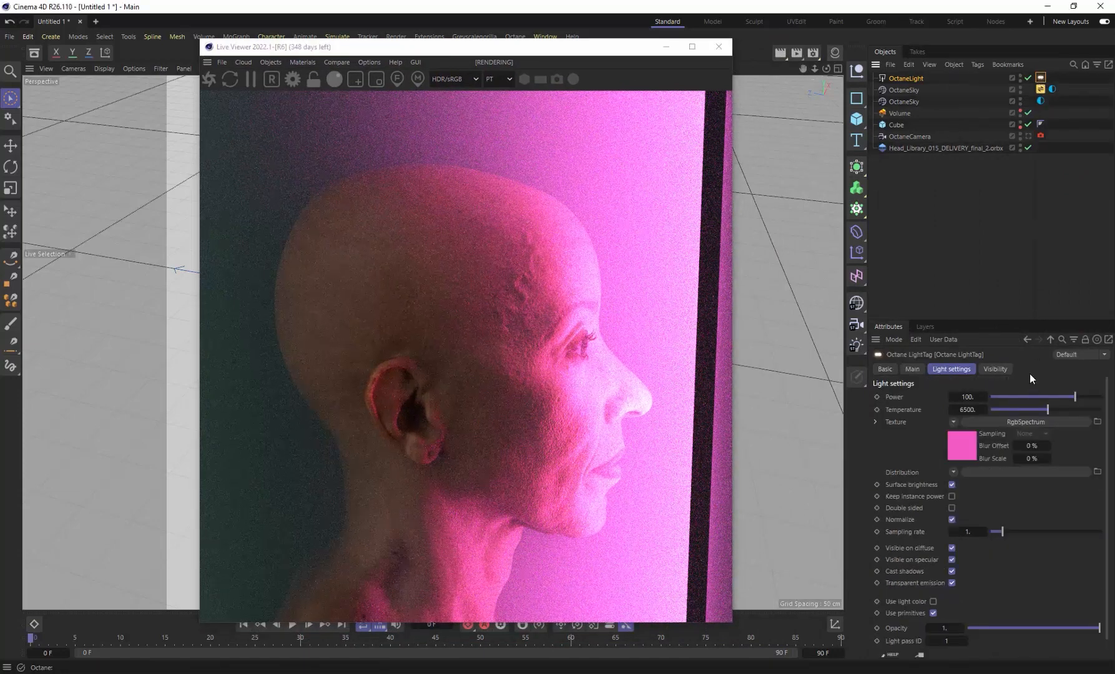
pyautogui.doubleClick(966, 397)
pyautogui.write('50')
pyautogui.press('Return')
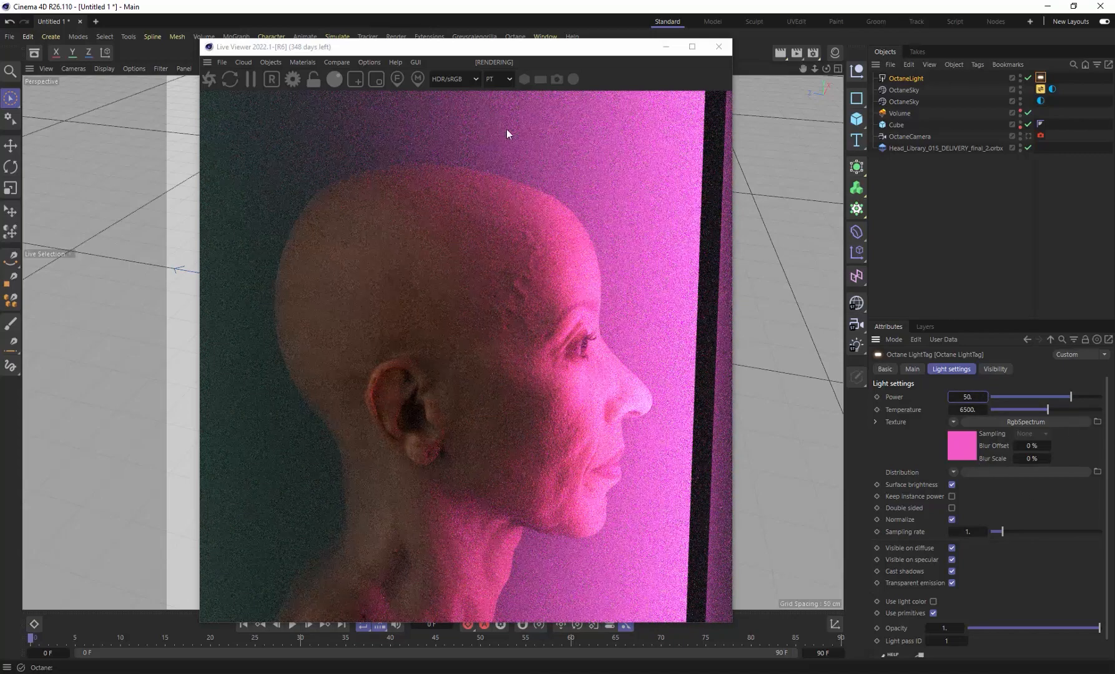
# Nudge the narrow area light along its Z axis, away from the face, until its strip leaves the render frame.
pyautogui.moveTo(418, 53); pyautogui.dragTo(745, 72)
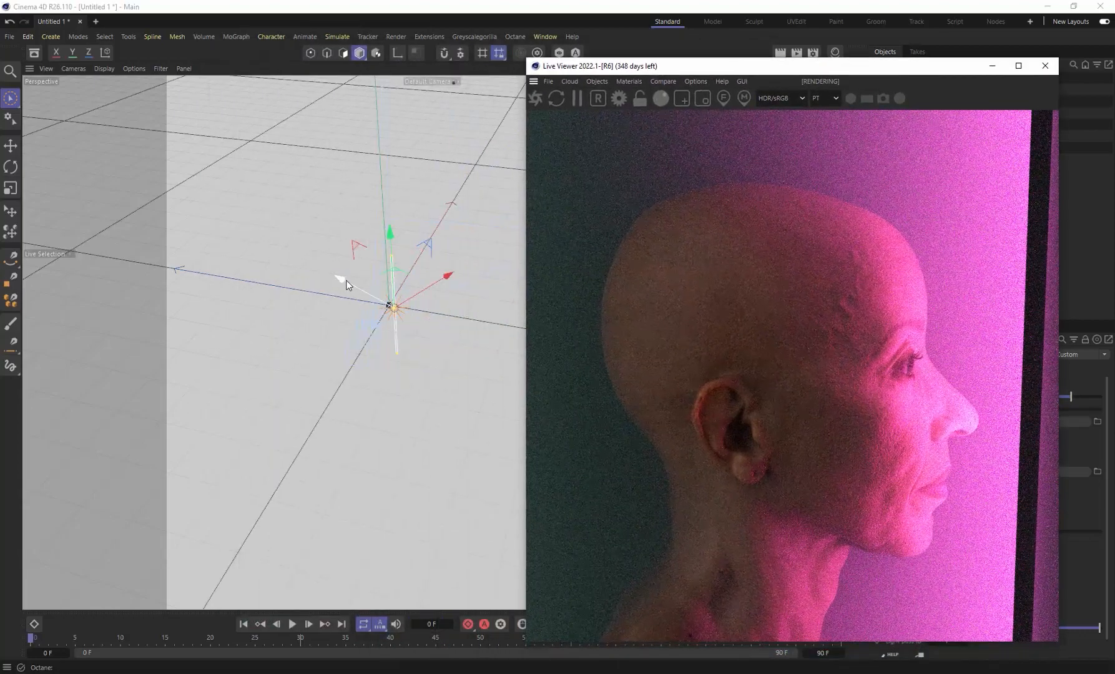
pyautogui.moveTo(345, 280); pyautogui.dragTo(350, 283)
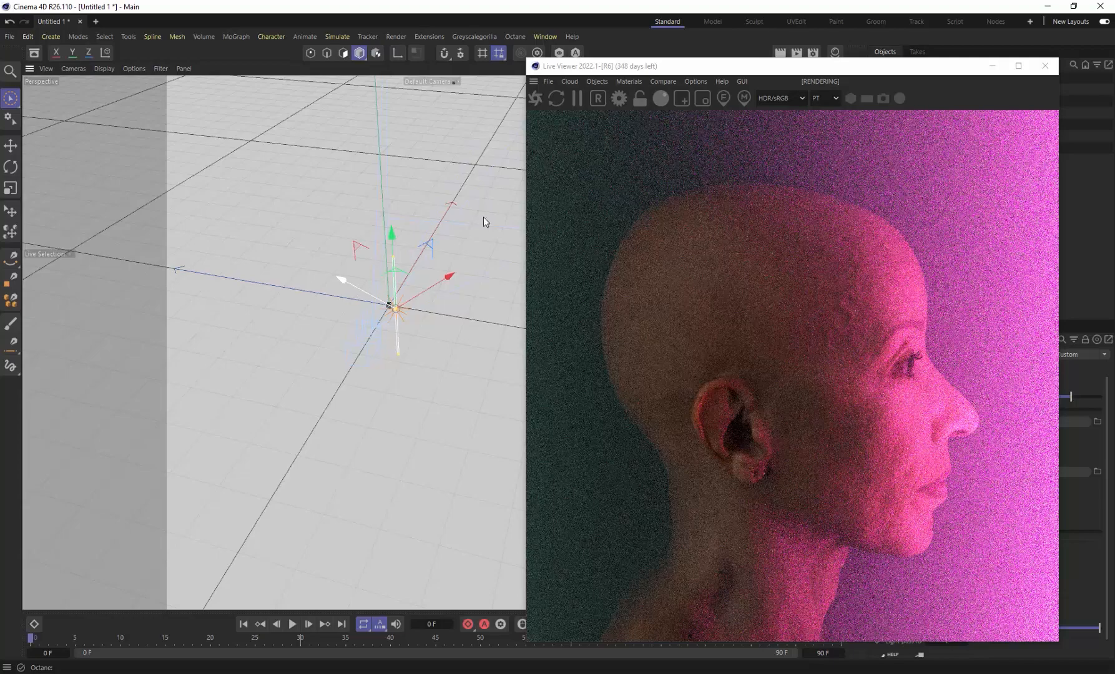
pyautogui.moveTo(767, 70); pyautogui.dragTo(721, 65)
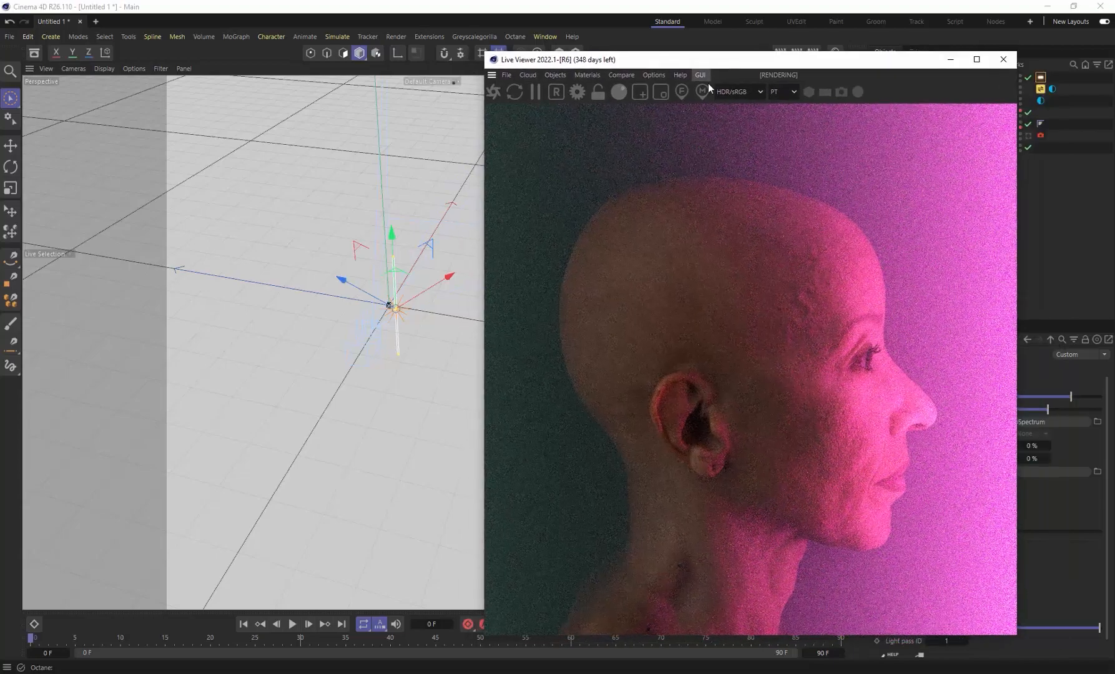
# Duplicate the area light along its Z axis toward the back of the head and rotate the copy to face the opposite way.
pyautogui.keyDown('ctrl'); pyautogui.moveTo(355, 284); pyautogui.dragTo(314, 259); pyautogui.keyUp('ctrl')
pyautogui.press('r')
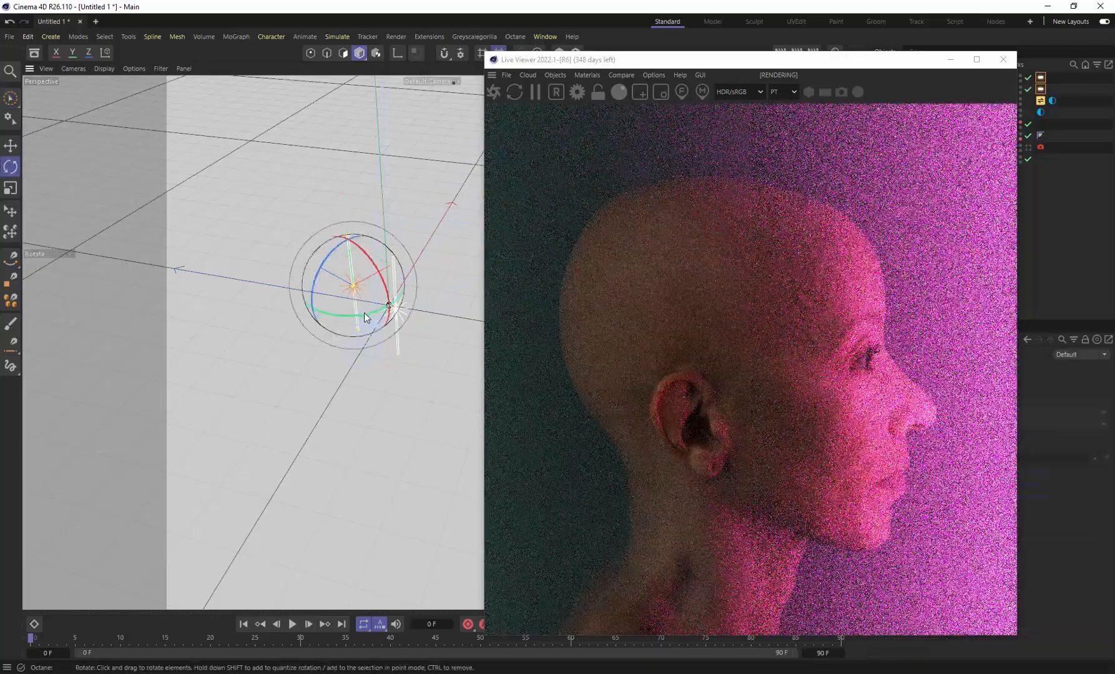
pyautogui.moveTo(350, 313); pyautogui.dragTo(260, 169)
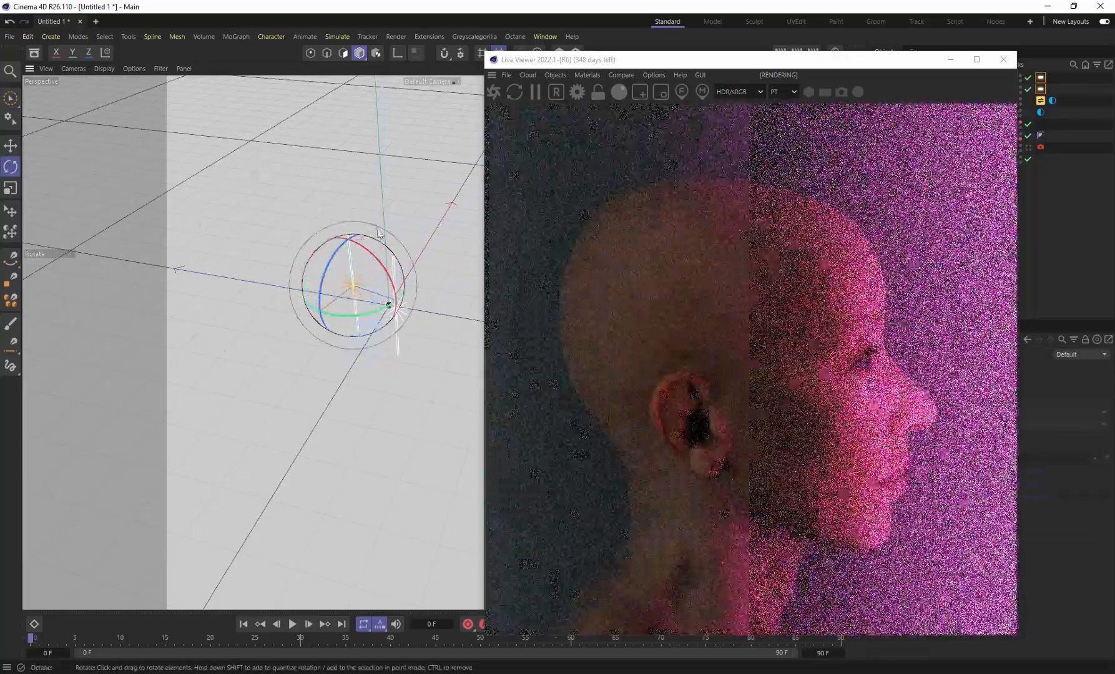
# Shift the duplicate light along its X axis and widen it into a broad rectangular panel.
pyautogui.press('9')
pyautogui.moveTo(319, 314); pyautogui.dragTo(370, 279)
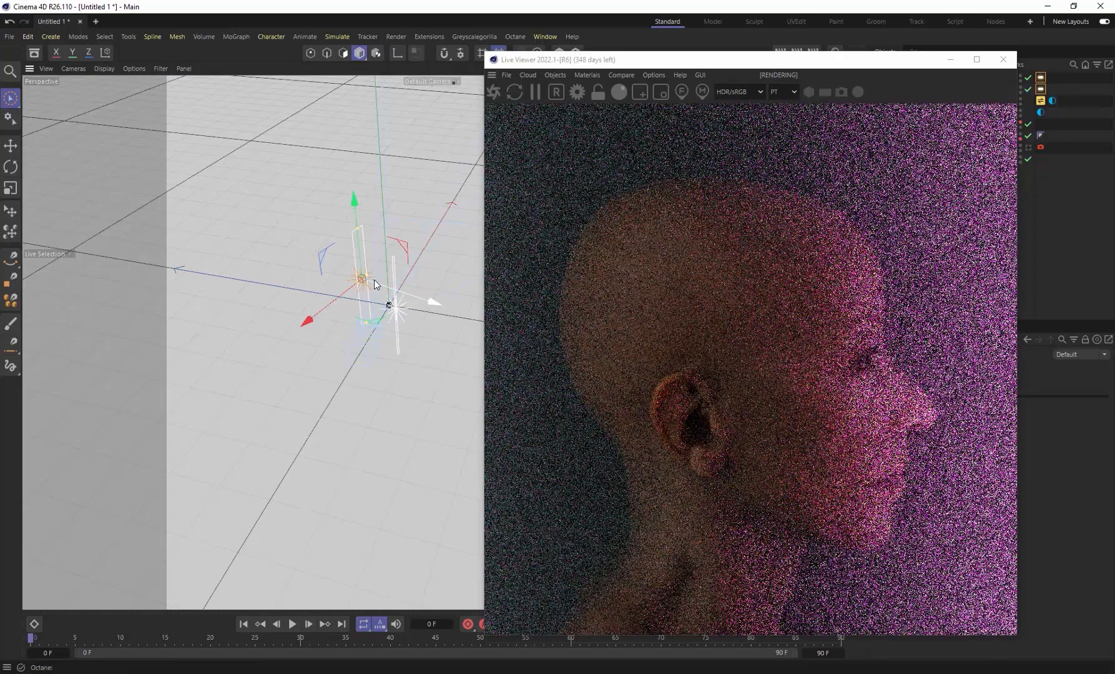
pyautogui.moveTo(368, 279); pyautogui.dragTo(378, 279)
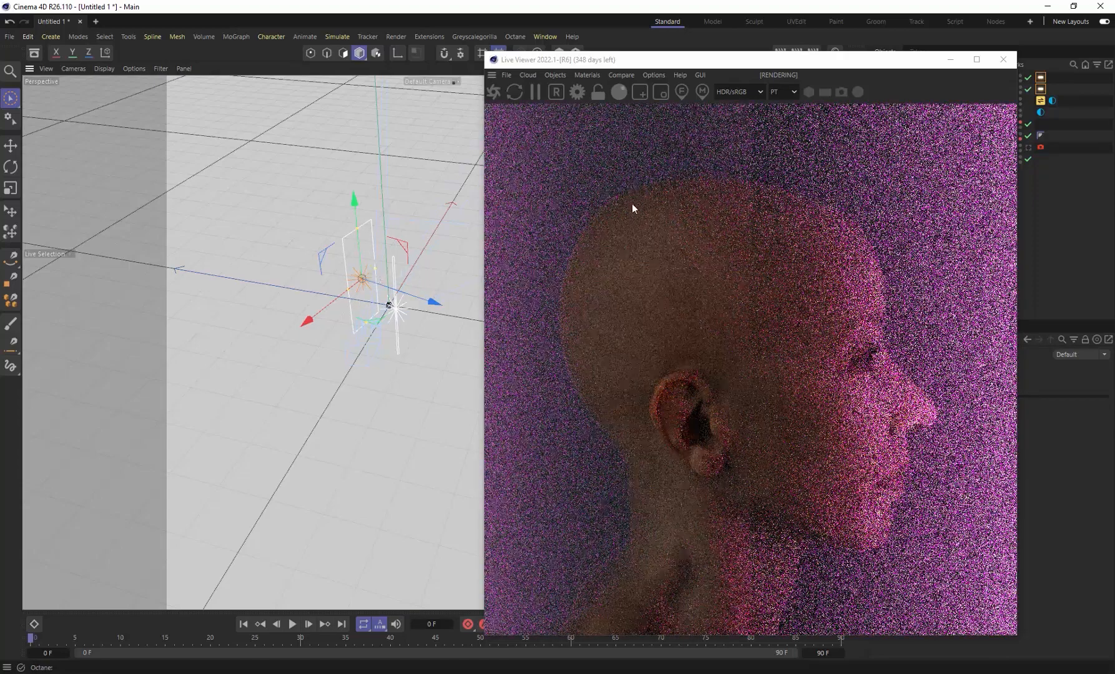
# Turn the duplicate light slightly around its vertical axis and adjust its position along the X axis.
pyautogui.press('r')
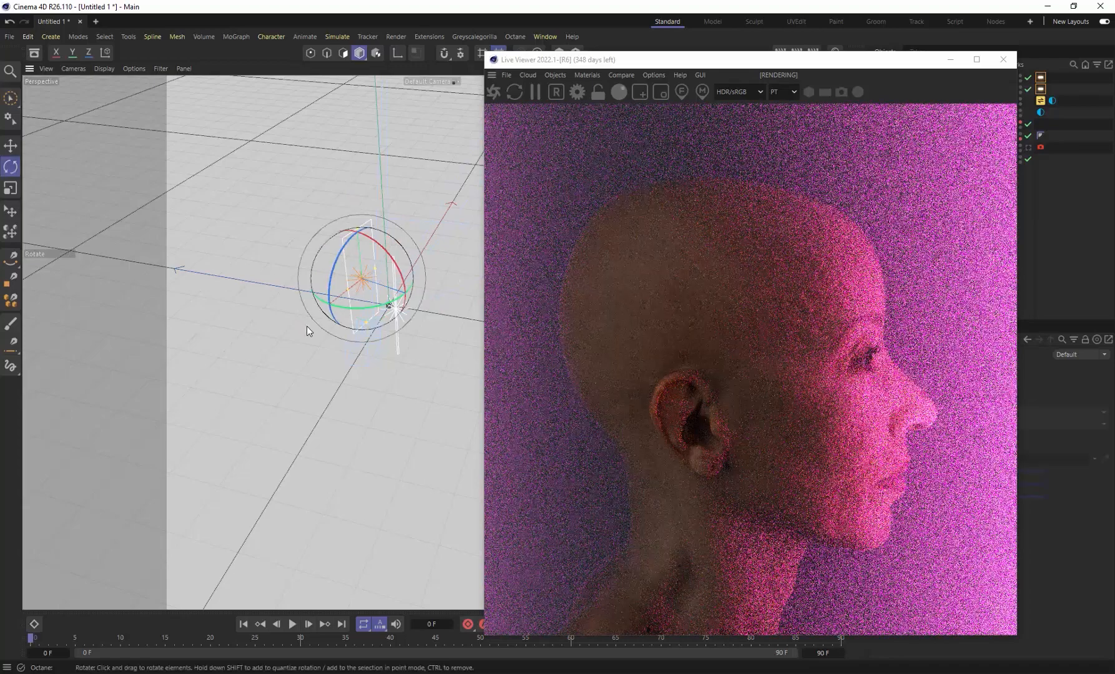
pyautogui.moveTo(350, 308); pyautogui.dragTo(341, 306)
pyautogui.press('space')
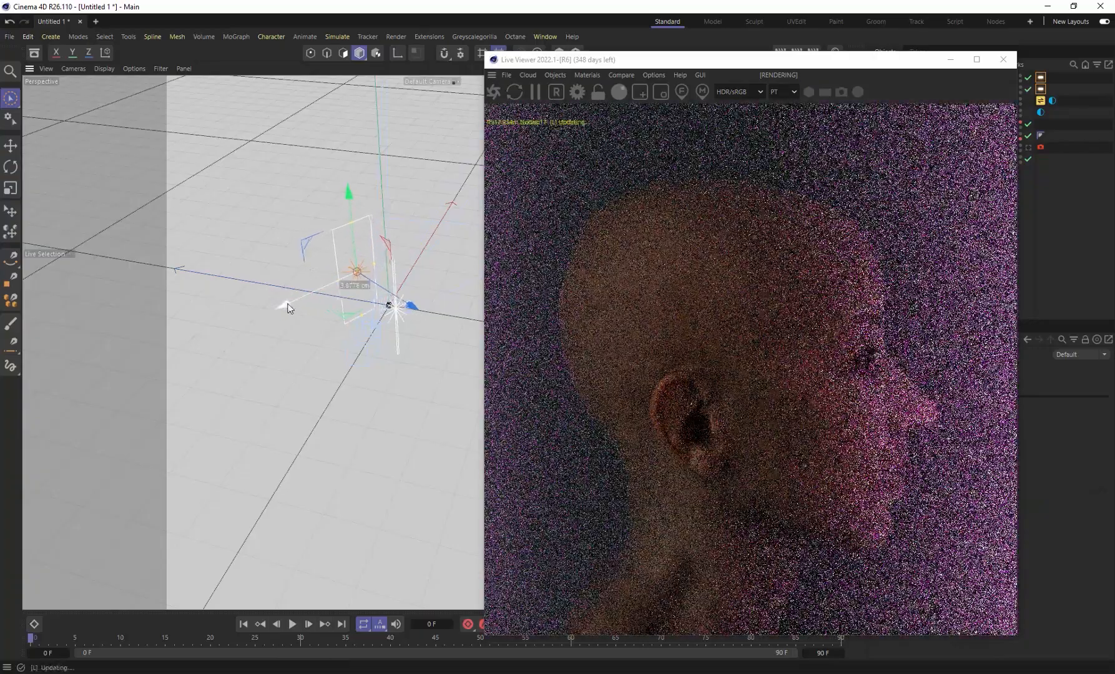
pyautogui.moveTo(278, 301); pyautogui.dragTo(285, 299)
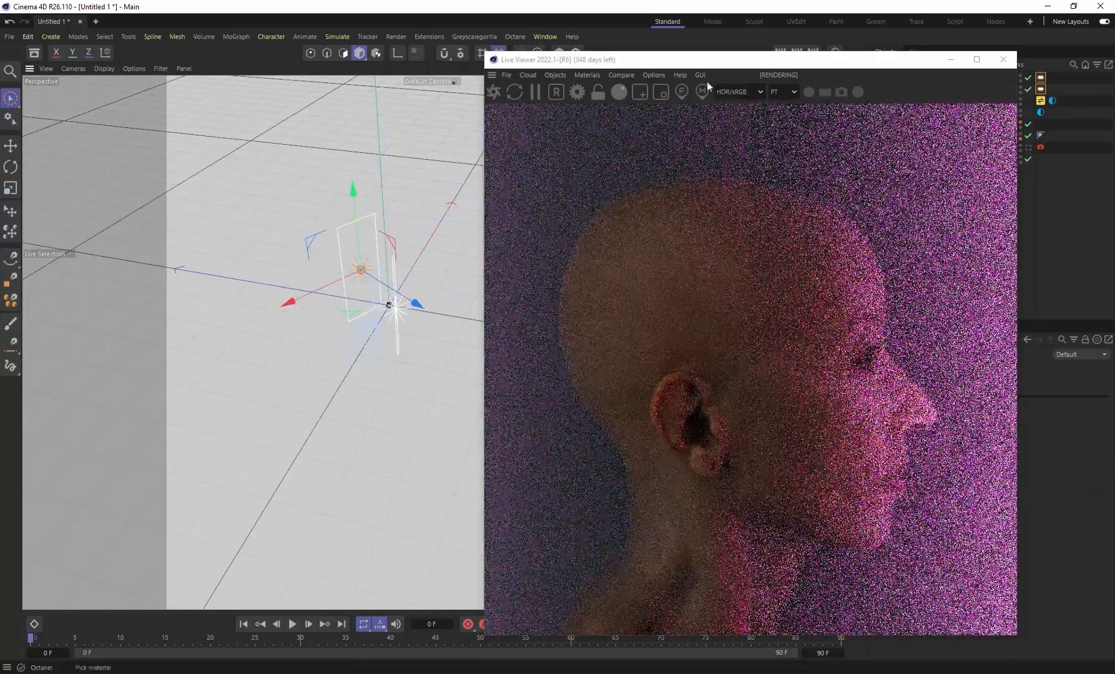
# Set the duplicate light's power to 100.
pyautogui.moveTo(705, 59); pyautogui.dragTo(580, 53)
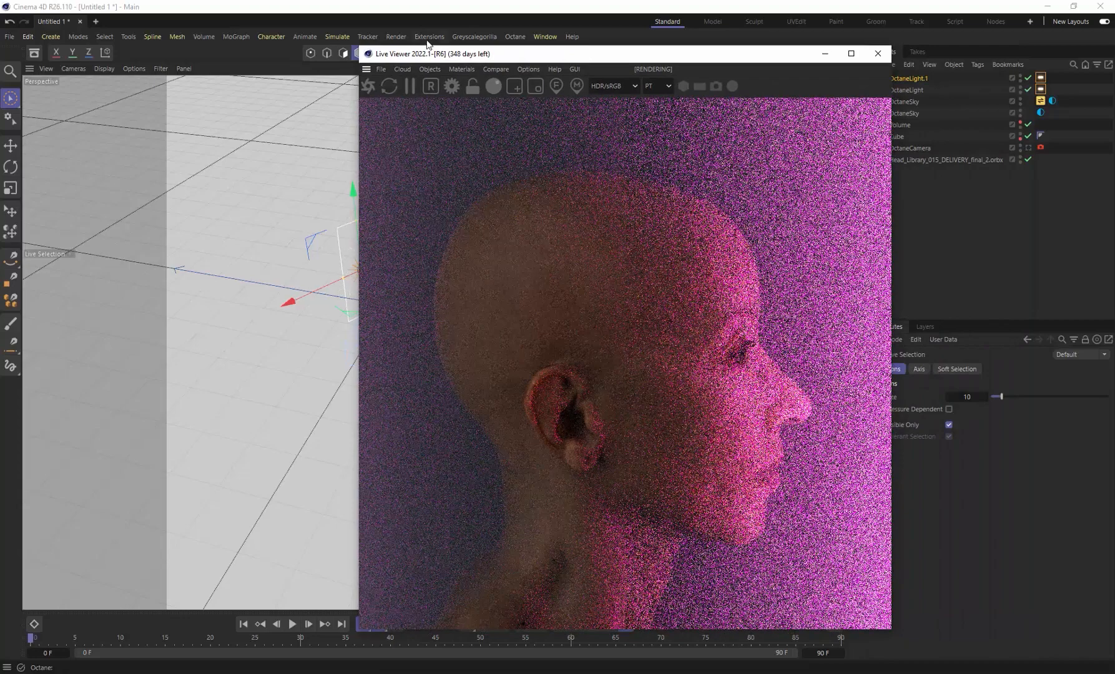
pyautogui.moveTo(421, 53); pyautogui.dragTo(327, 55)
pyautogui.click(1042, 77)
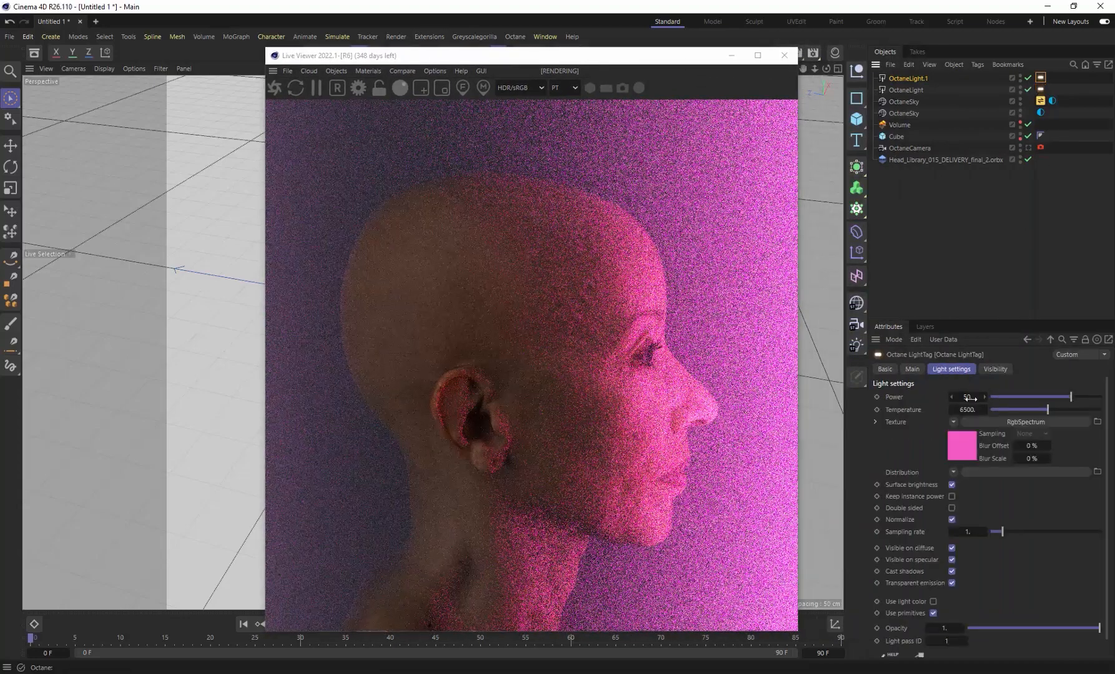
pyautogui.press('Return')
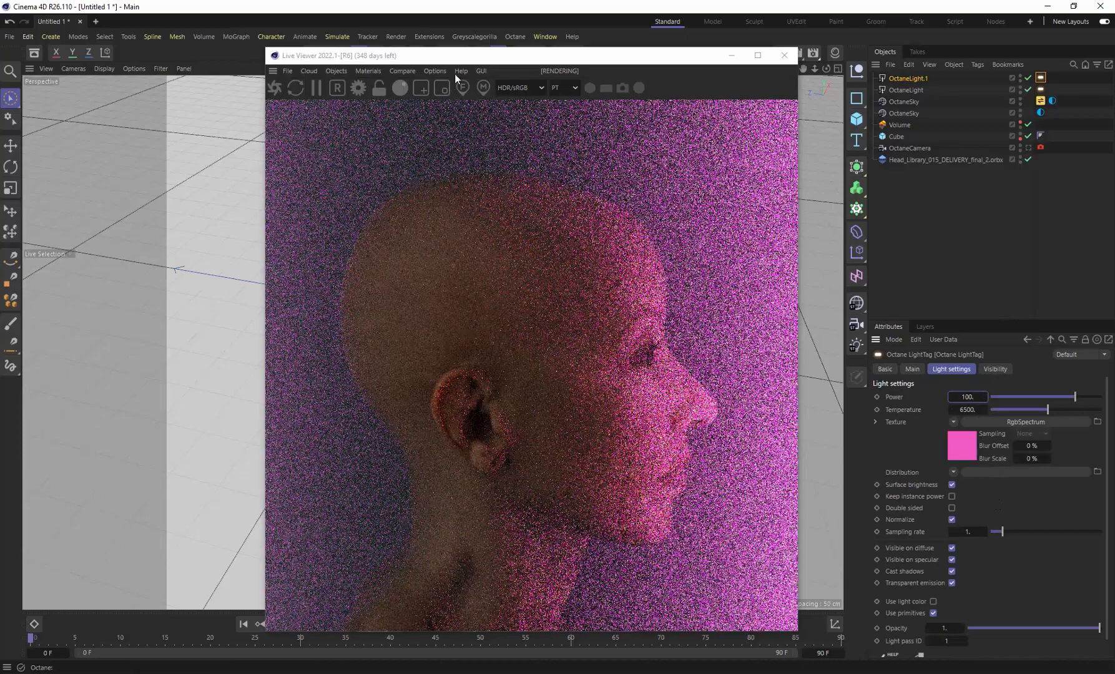
# Set the Octane camera imager's hot pixel removal to 0.45.
pyautogui.moveTo(430, 55); pyautogui.dragTo(345, 45)
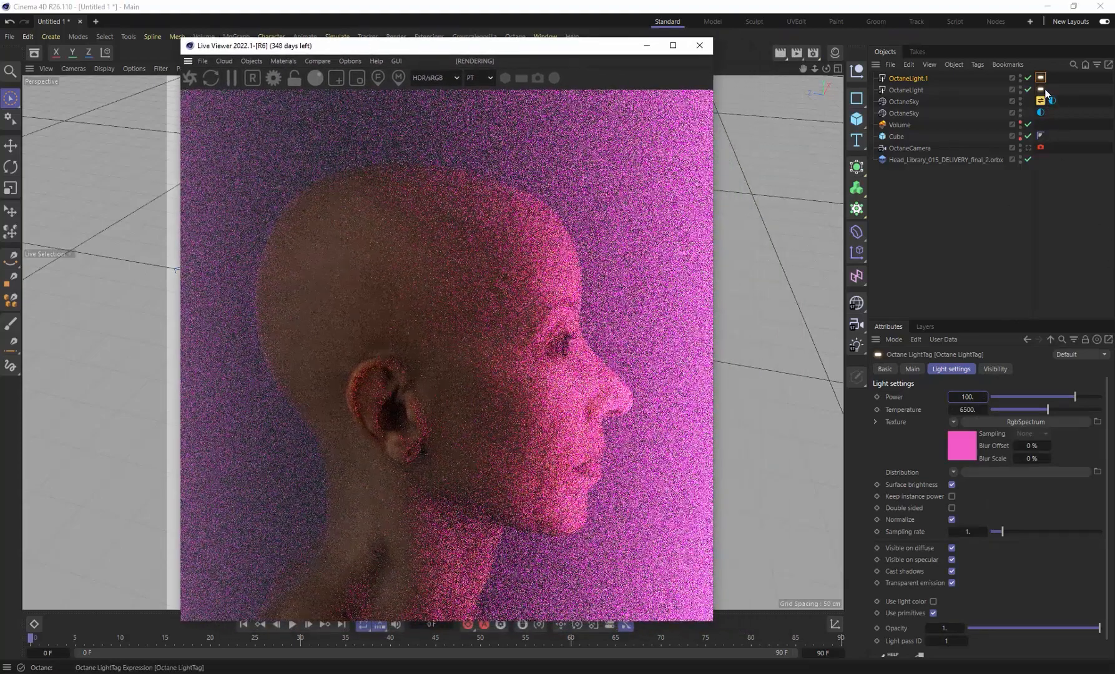
pyautogui.click(1041, 148)
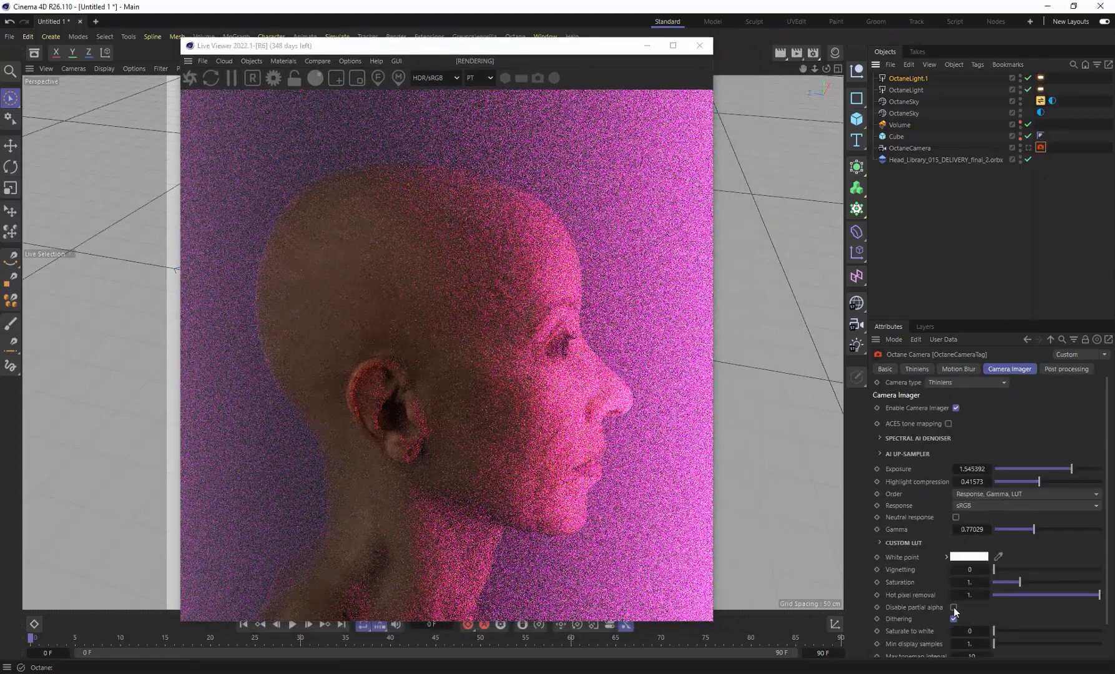
pyautogui.write('.4')
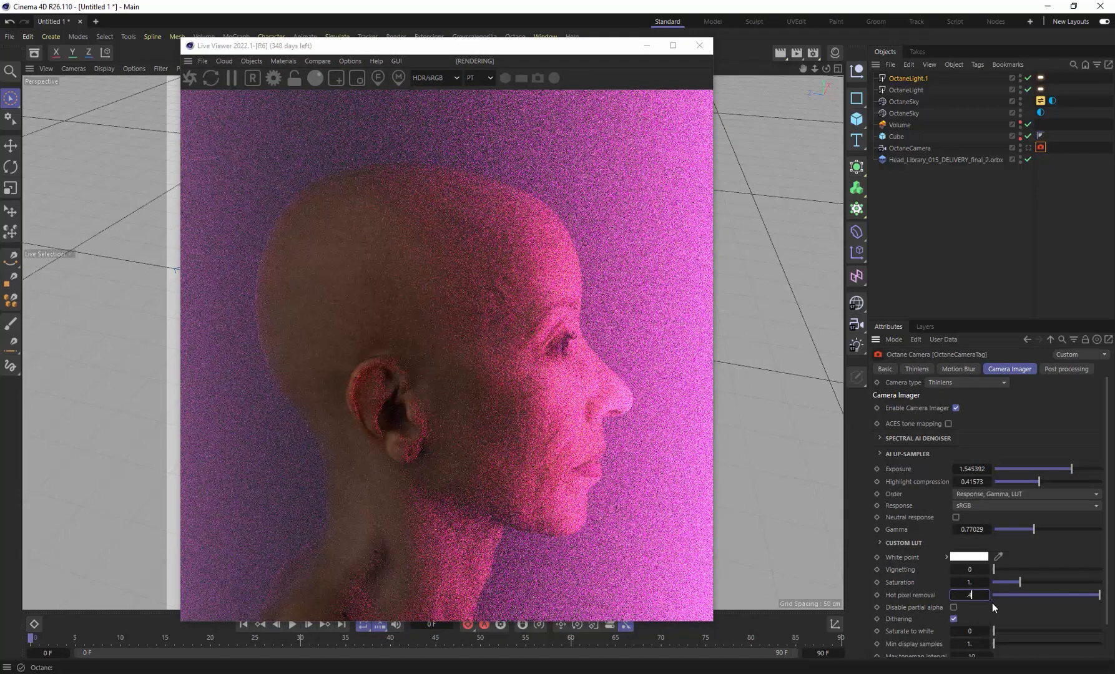
pyautogui.write('5')
pyautogui.press('Return')
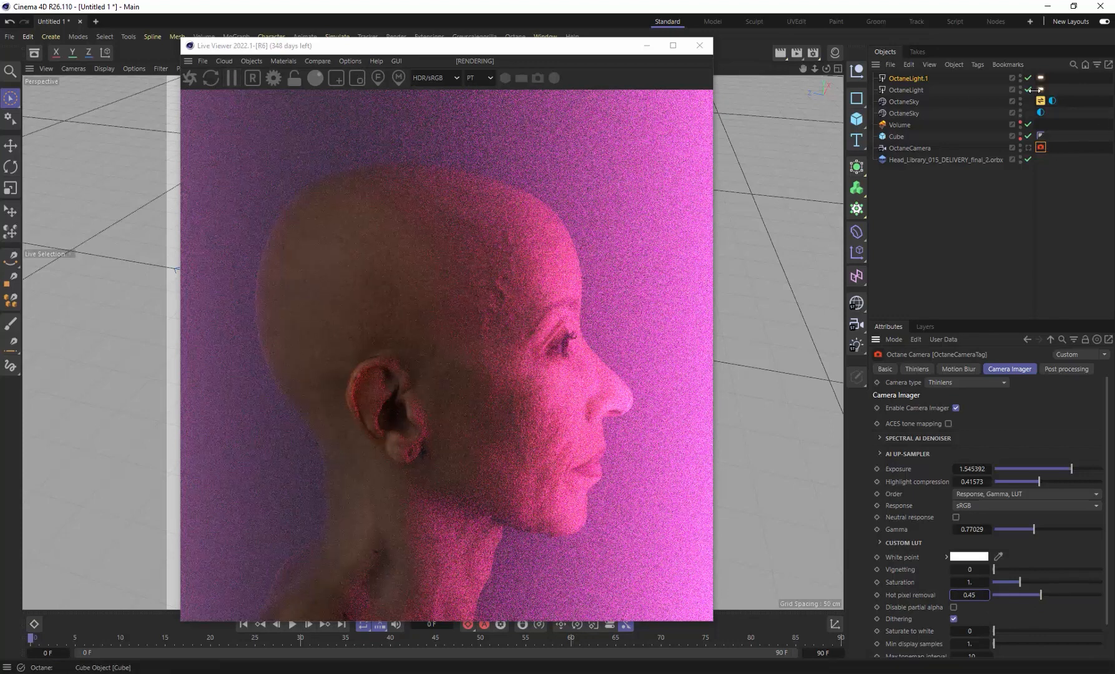
# Look through the Octane camera in the viewport and turn camera update checking on in the Live Viewer.
pyautogui.click(1028, 147)
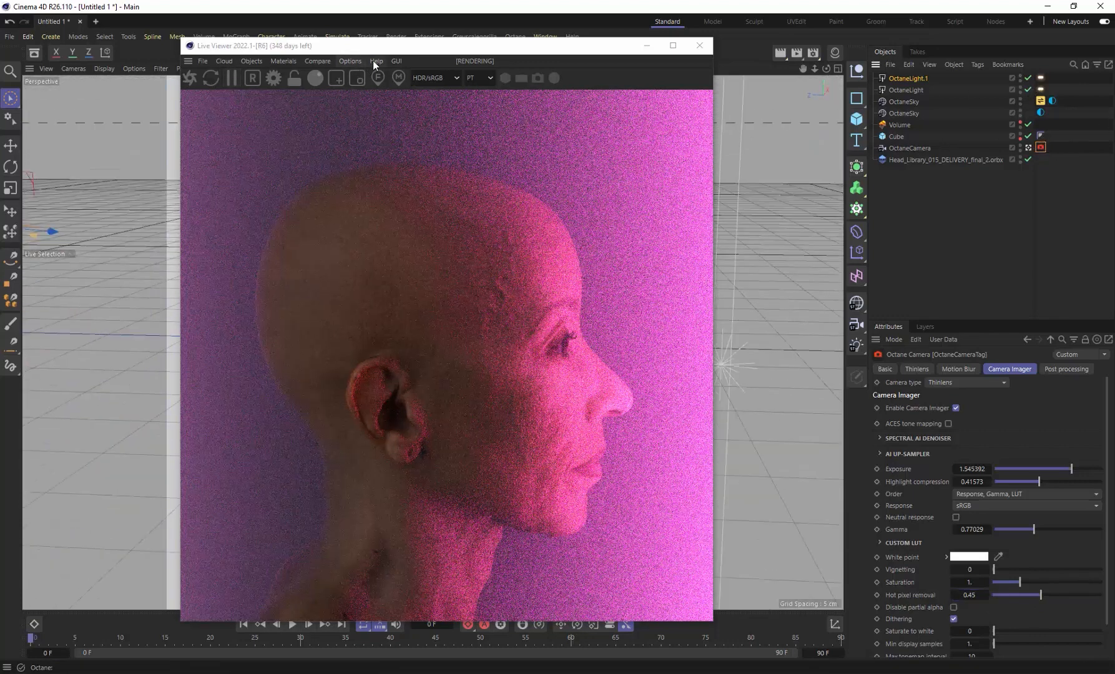
pyautogui.click(352, 61)
pyautogui.moveTo(362, 78)
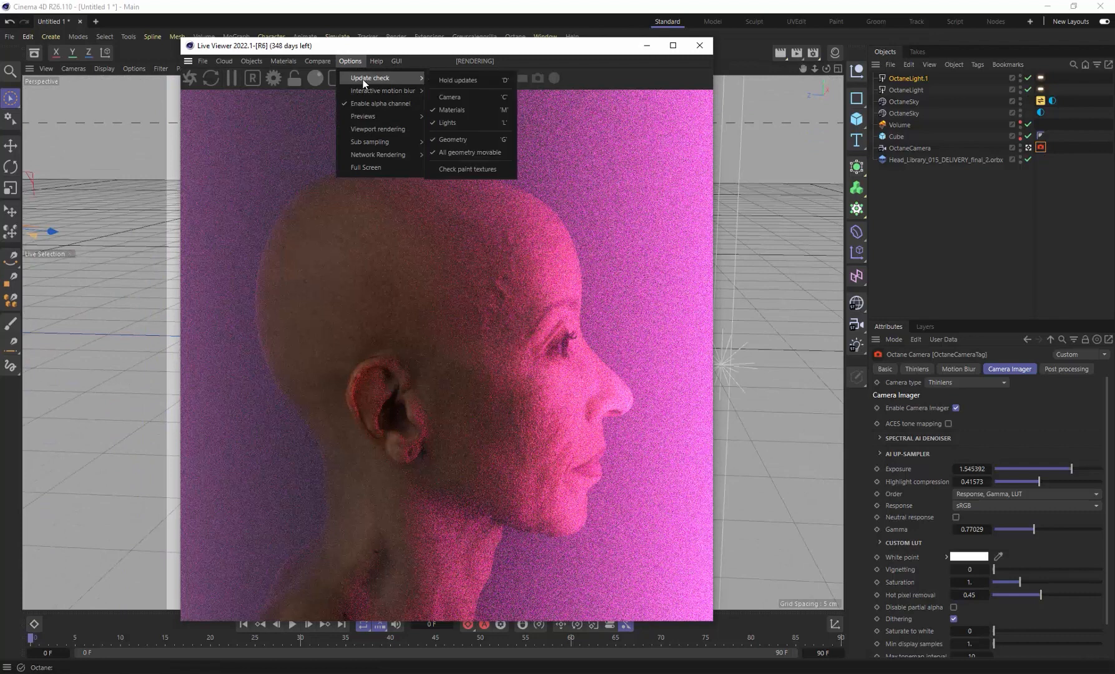
pyautogui.click(460, 97)
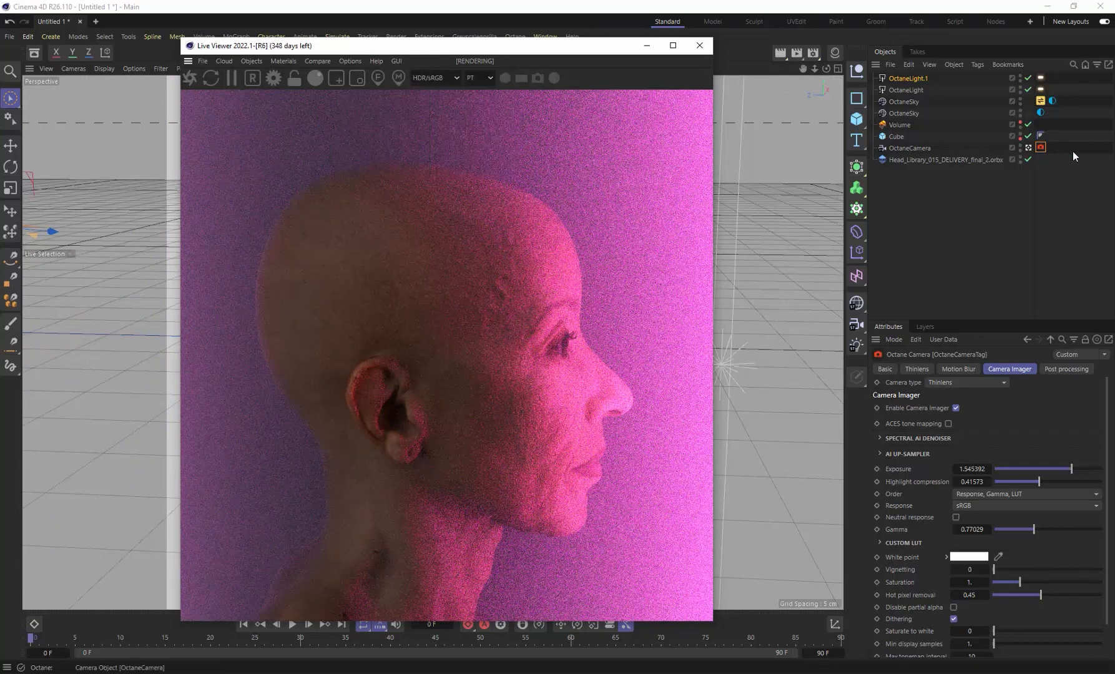
# Recolour the duplicate light's RgbSpectrum texture to mint green, about R 0.396, G 1, B 0.741.
pyautogui.click(1040, 77)
pyautogui.click(961, 446)
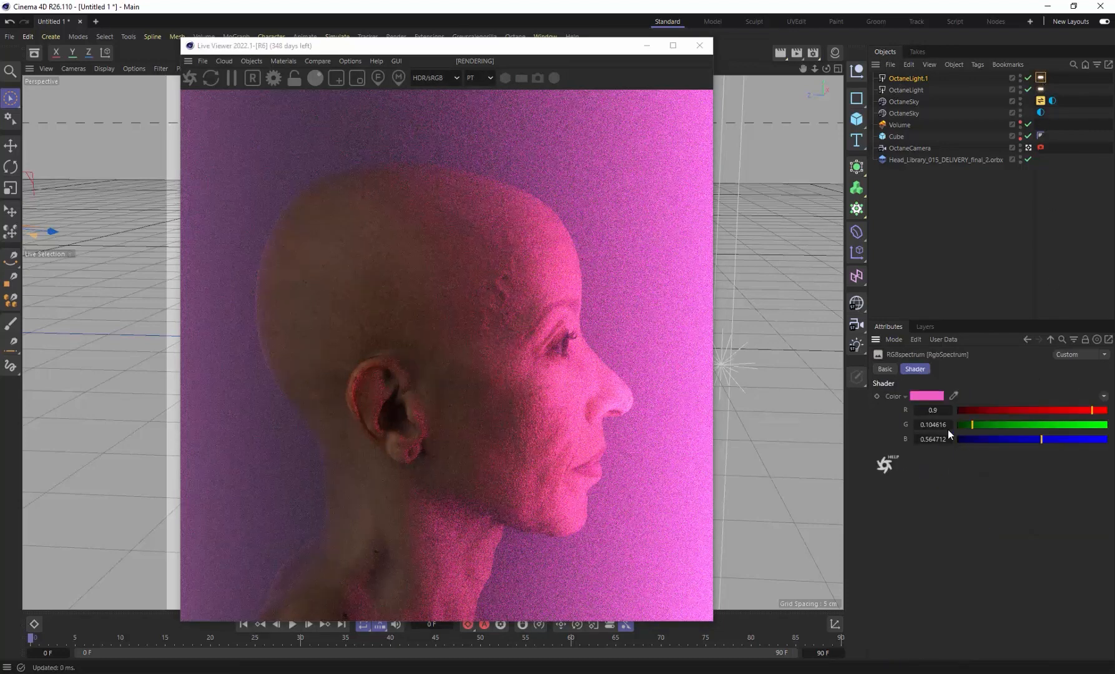
pyautogui.click(927, 395)
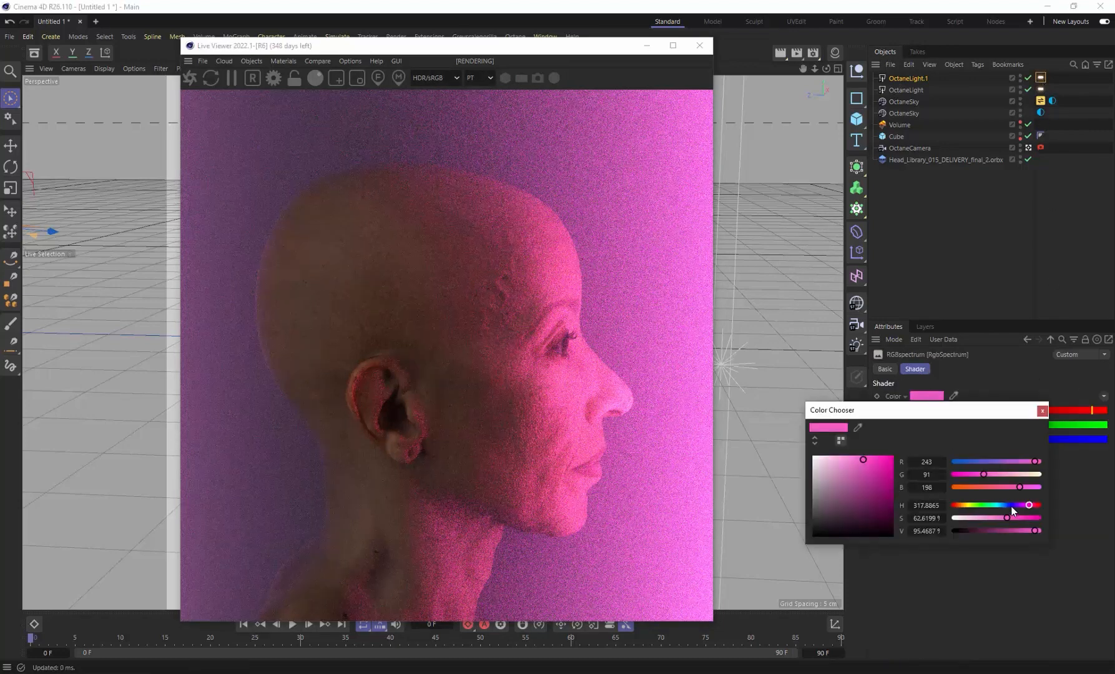
pyautogui.moveTo(1011, 507); pyautogui.dragTo(991, 508)
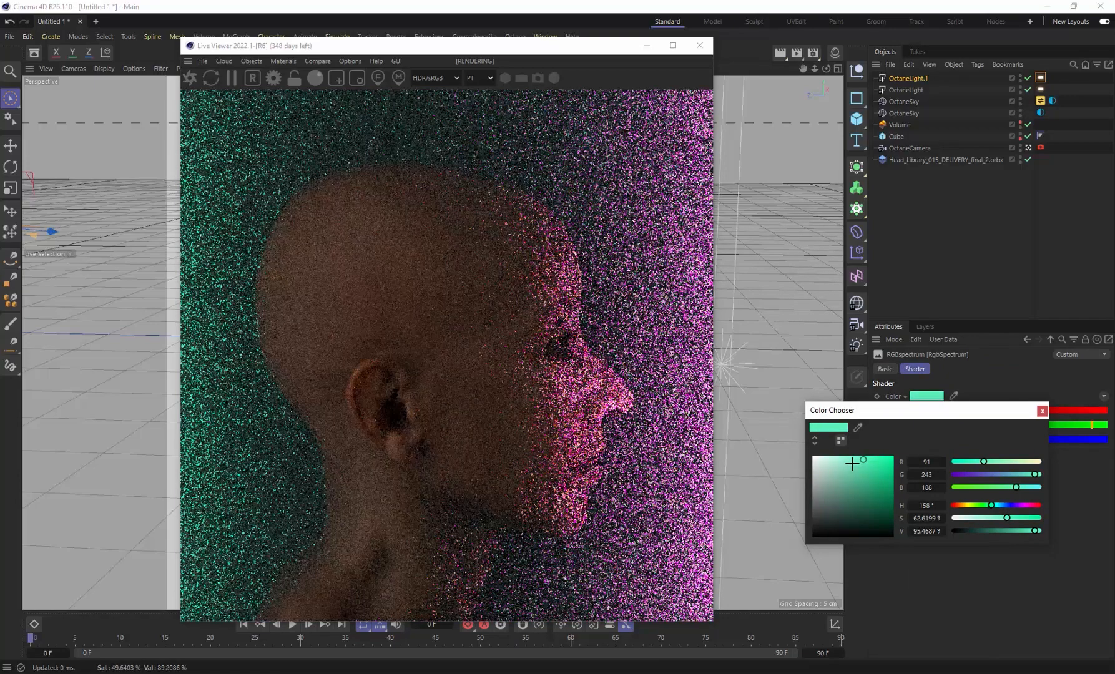
pyautogui.moveTo(852, 464); pyautogui.dragTo(839, 457)
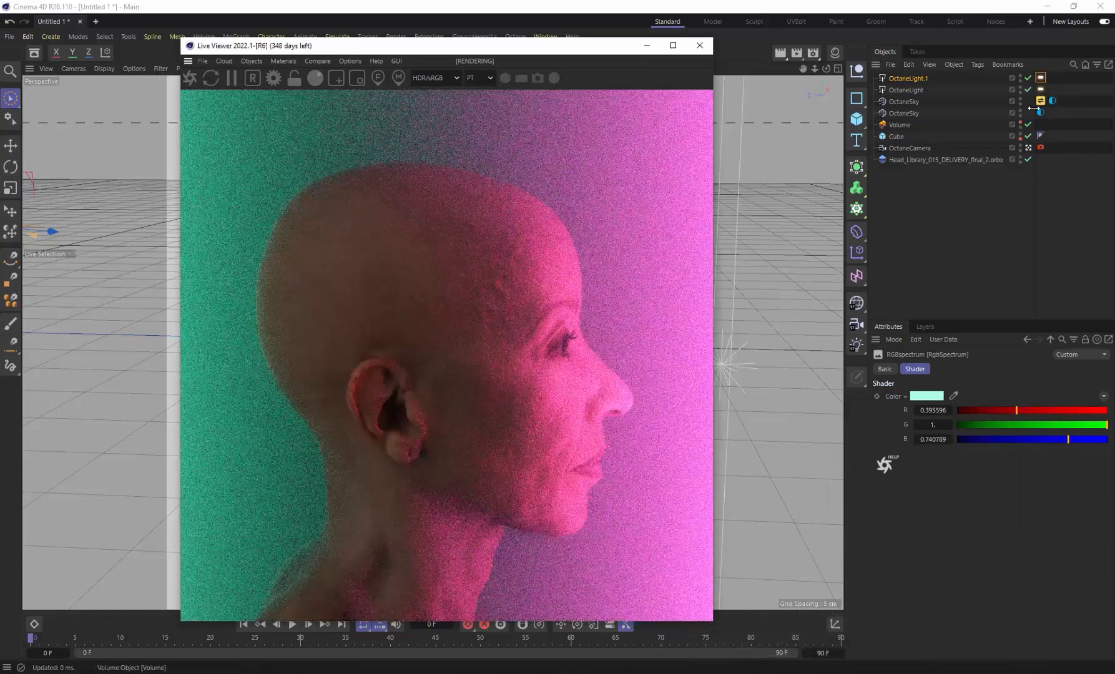
# Turn off the Live Viewer's camera update check and return the viewport to the default camera, uncovering the lights.
pyautogui.click(1041, 91)
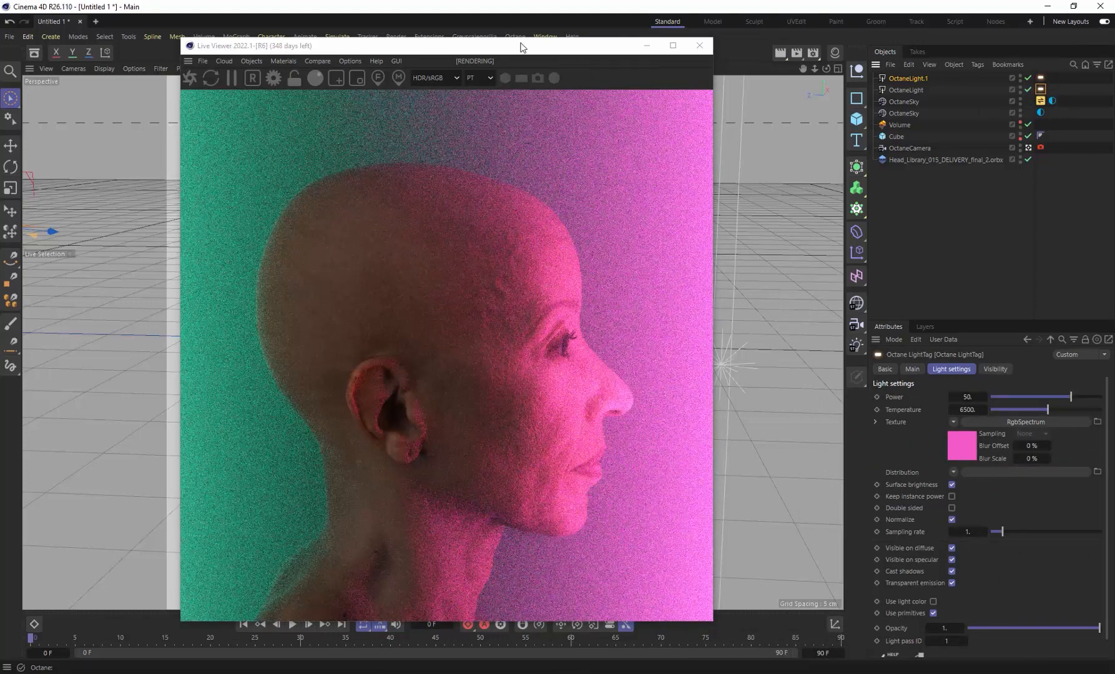
pyautogui.click(357, 62)
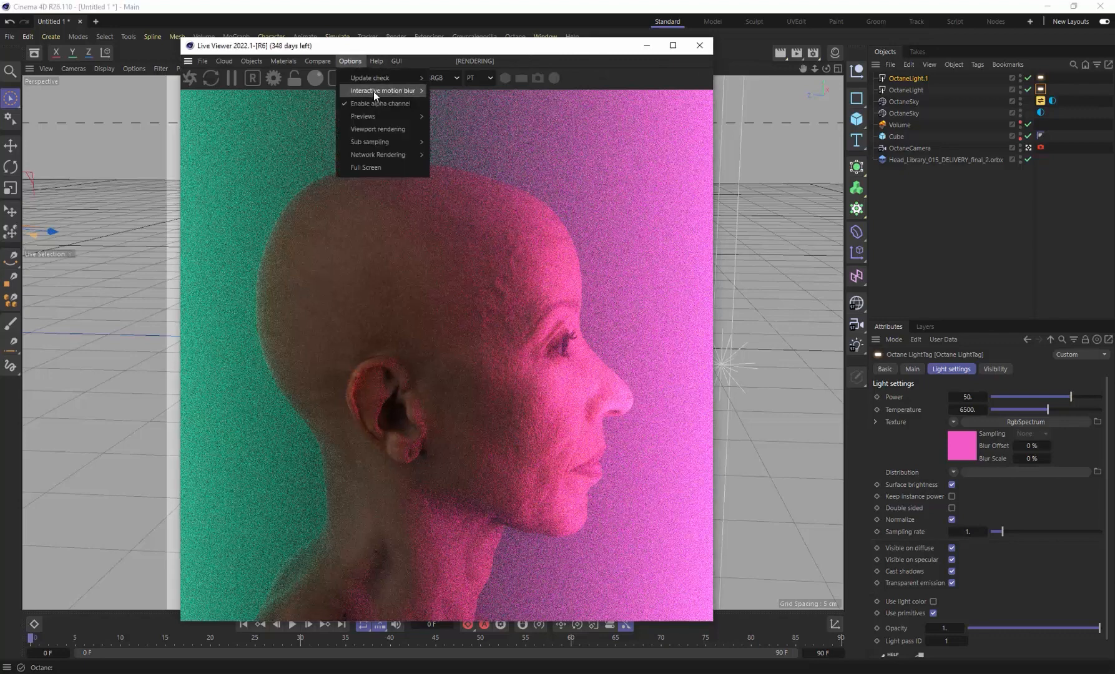
pyautogui.moveTo(422, 77)
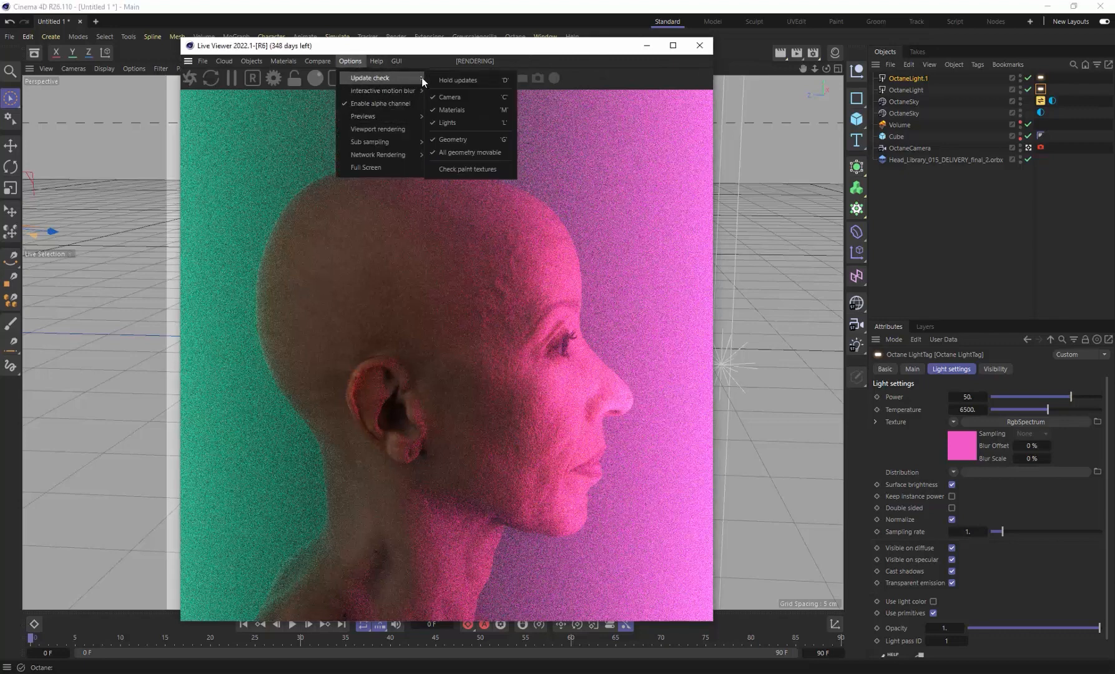
pyautogui.click(455, 99)
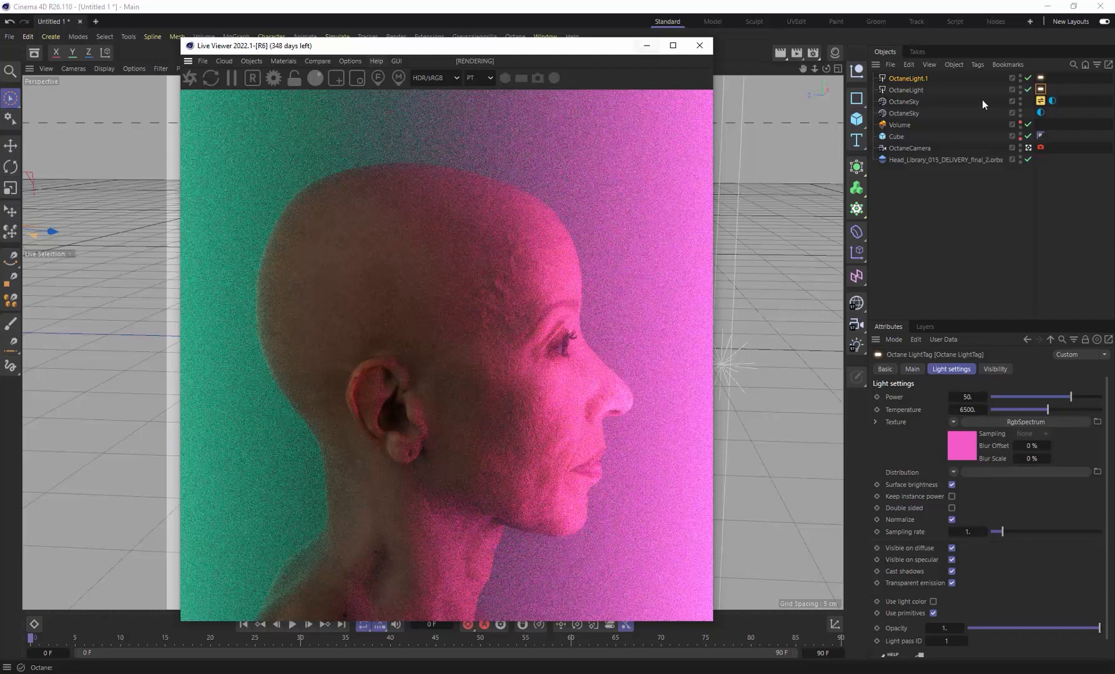
pyautogui.moveTo(376, 50); pyautogui.dragTo(745, 59)
pyautogui.moveTo(868, 60); pyautogui.dragTo(777, 148)
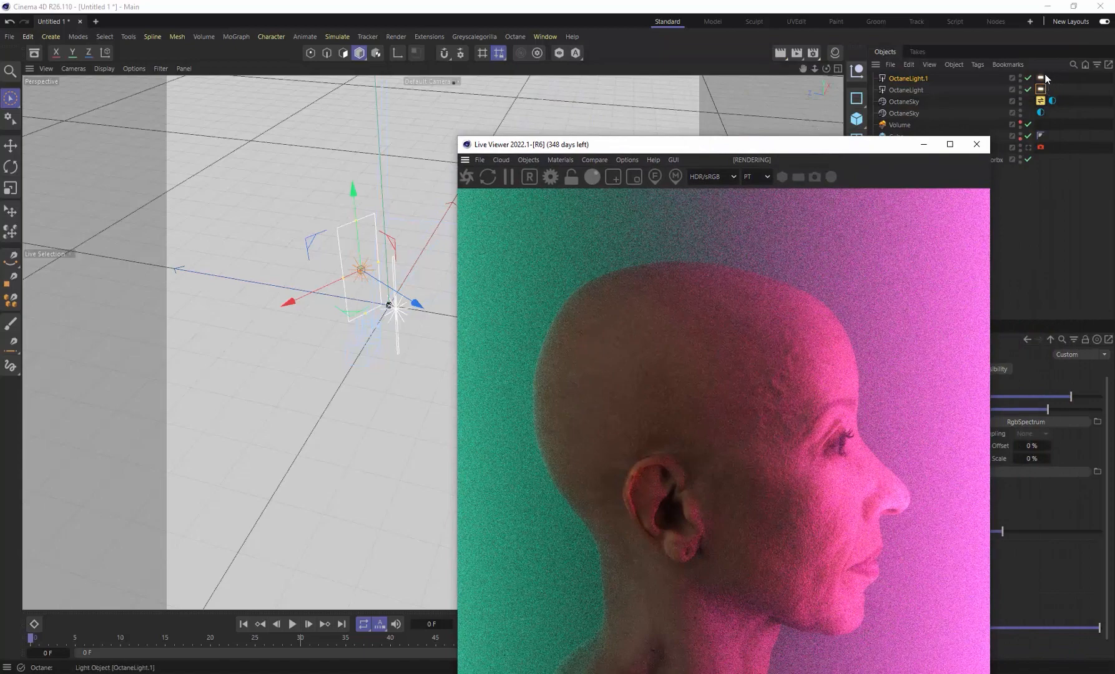
# Reposition the original pink light along its Z and X axes so it lights more of the side of the head.
pyautogui.click(908, 87)
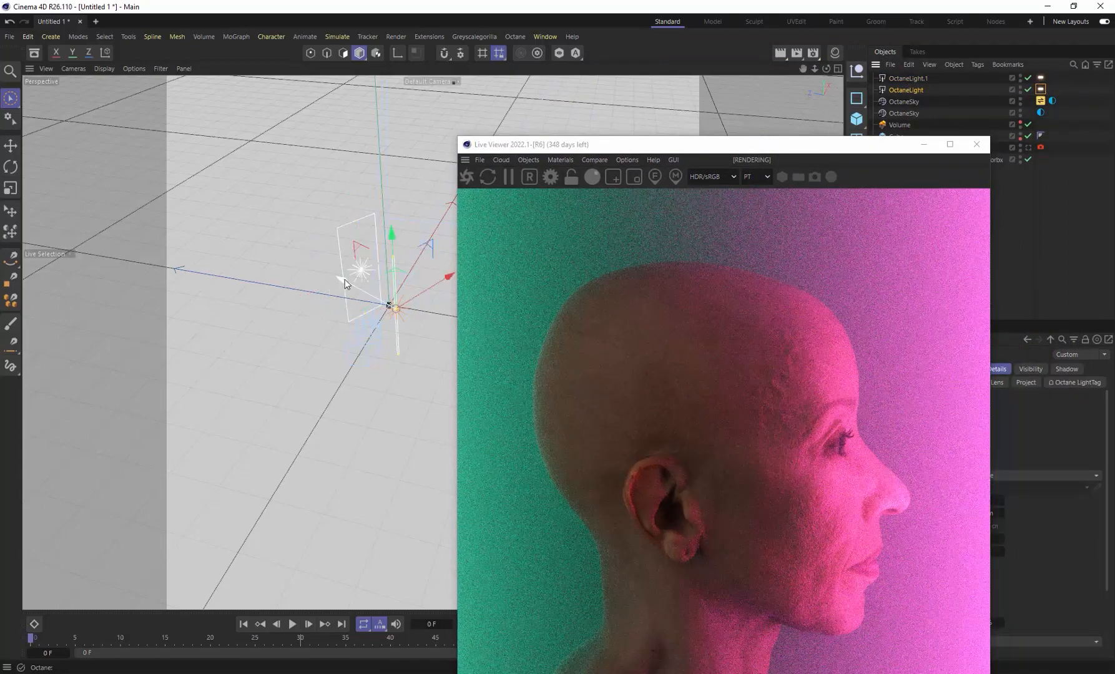
pyautogui.moveTo(345, 279); pyautogui.dragTo(347, 282)
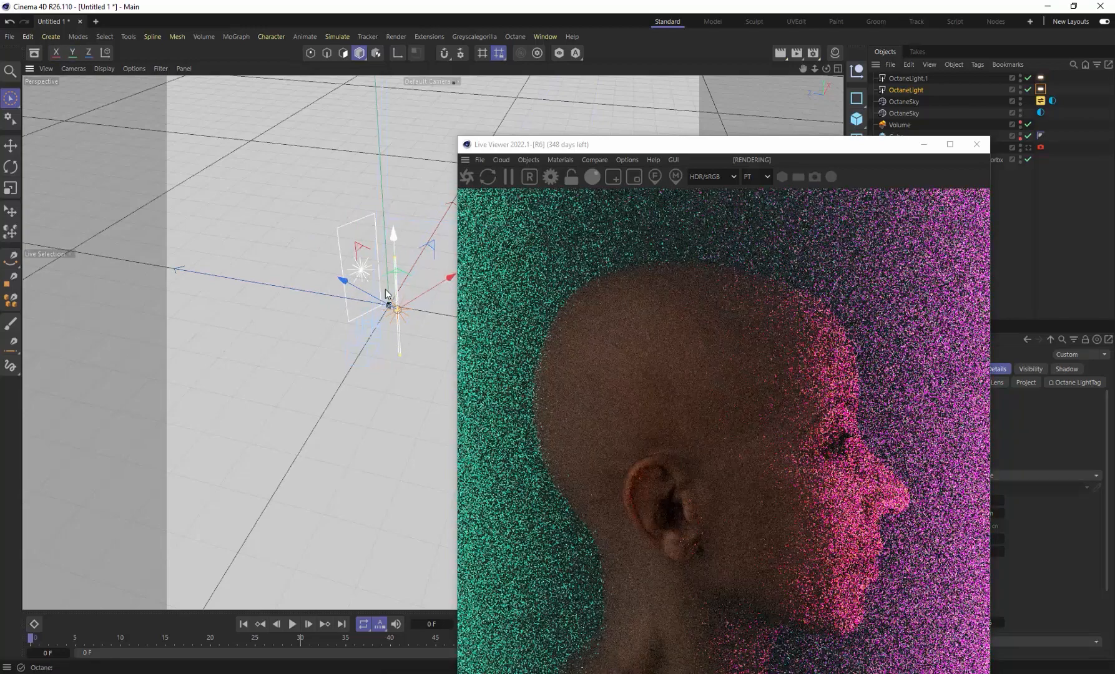
pyautogui.moveTo(444, 277); pyautogui.dragTo(441, 279)
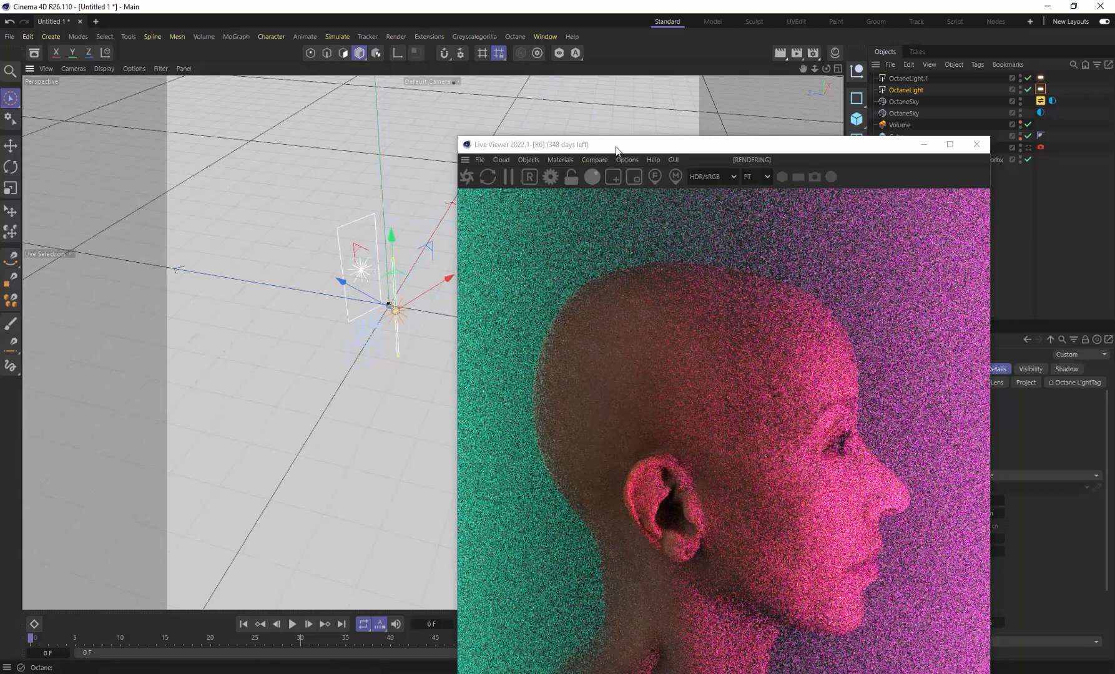
pyautogui.moveTo(620, 149); pyautogui.dragTo(322, 61)
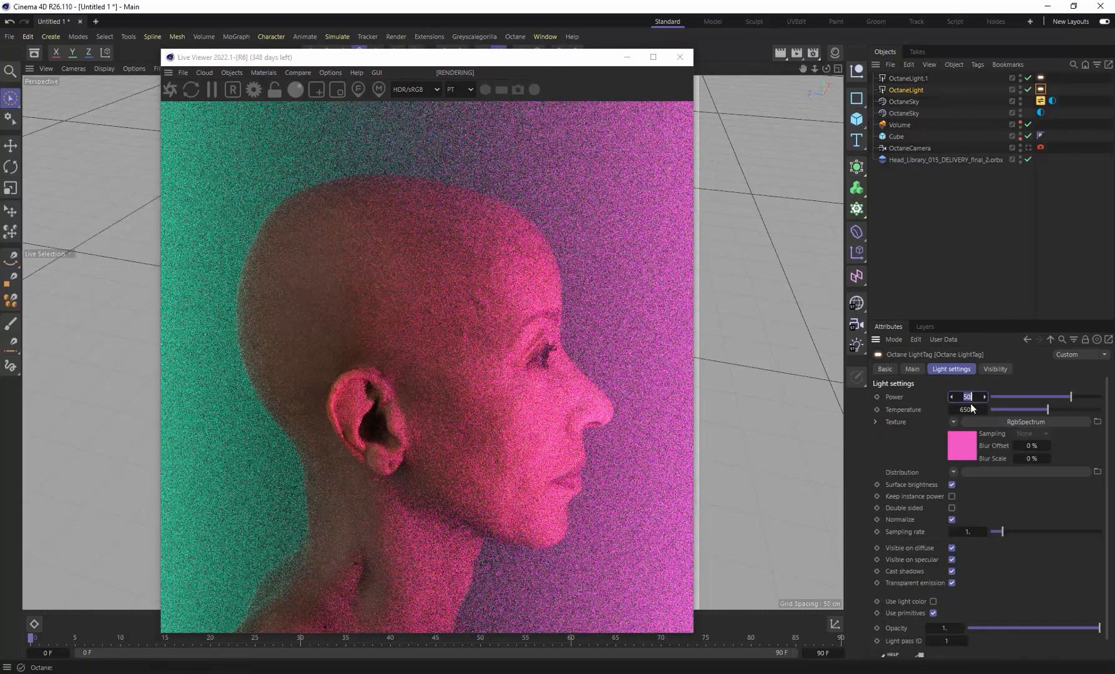
# Set the pink light's power to 25.
pyautogui.write('25')
pyautogui.press('Return')
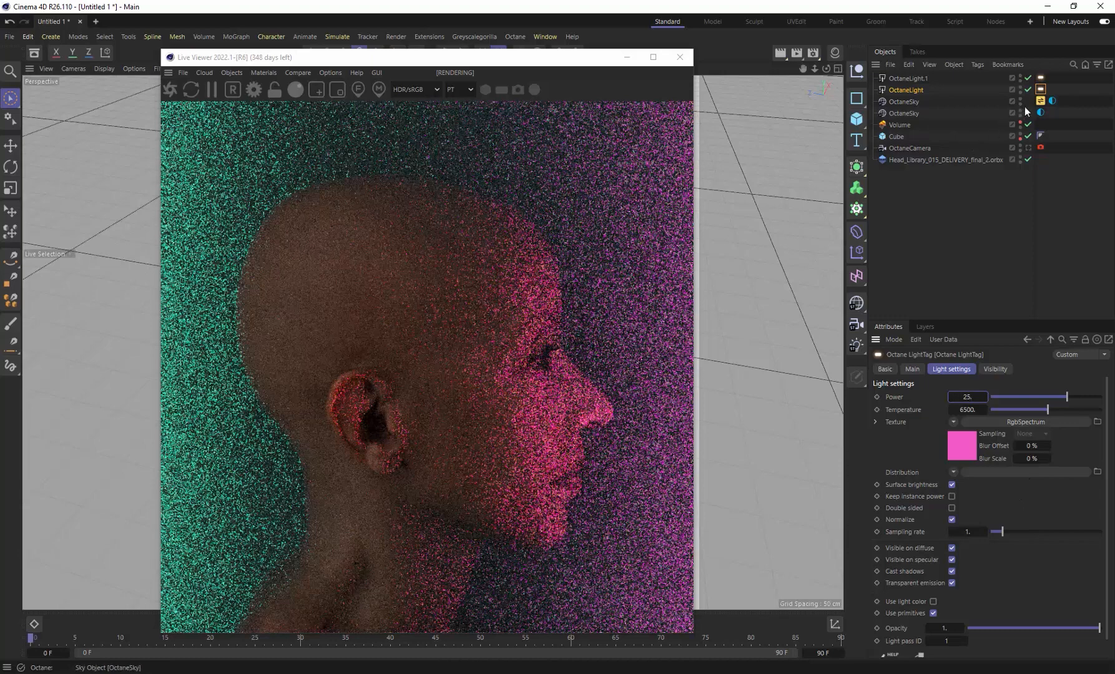
# Look through the Octane camera in the viewport and turn the Live Viewer's camera update check back on.
pyautogui.click(1028, 148)
pyautogui.click(330, 73)
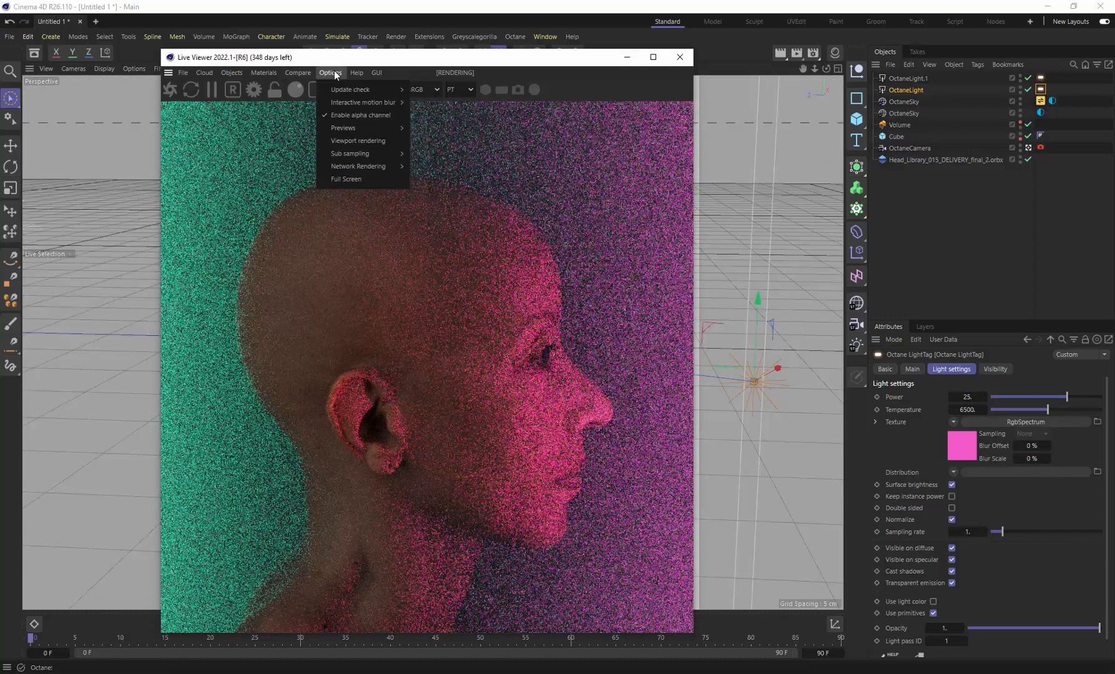
pyautogui.moveTo(350, 93)
pyautogui.click(449, 108)
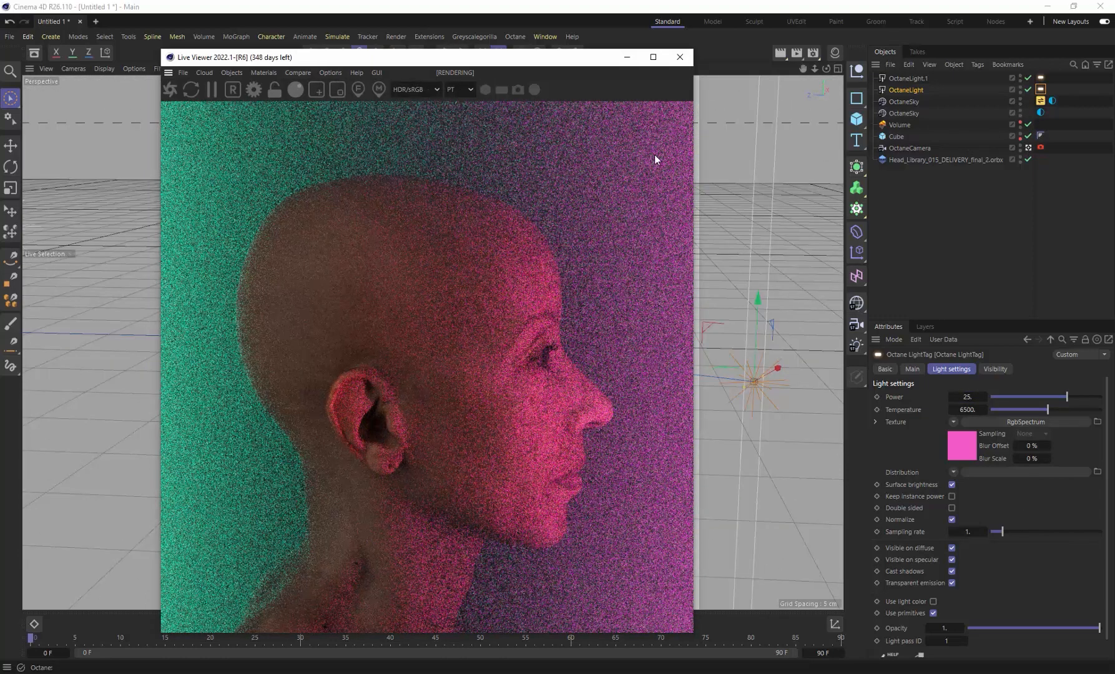
# Examine the image file path behind the first Octane sky's environment texture.
pyautogui.click(1053, 102)
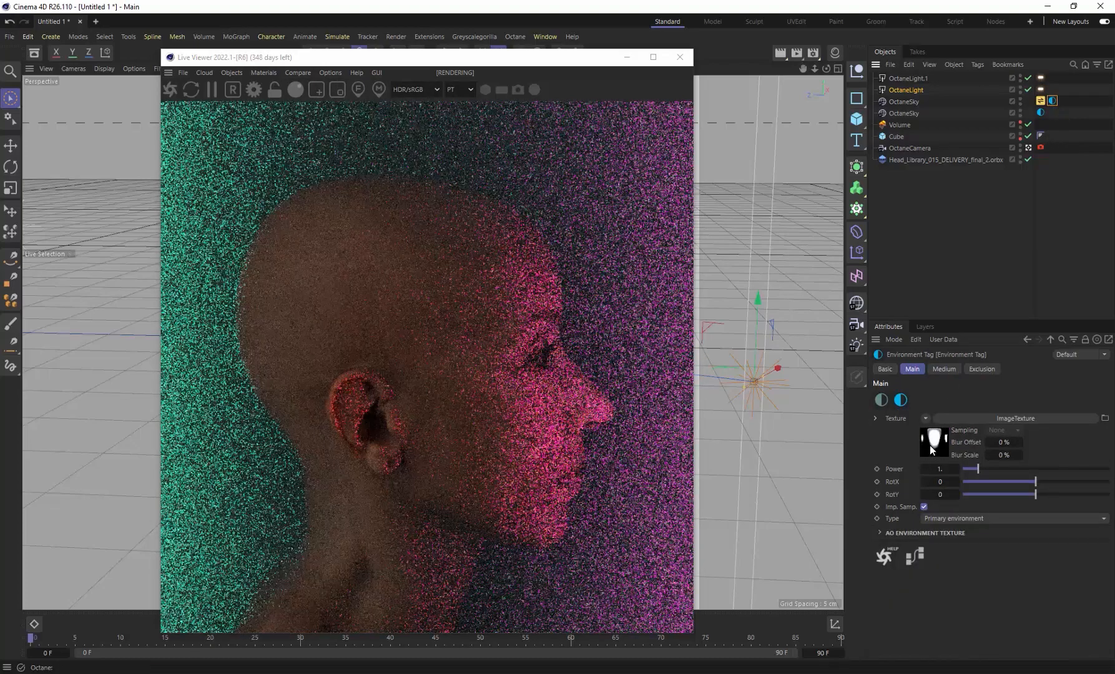
pyautogui.click(929, 445)
pyautogui.moveTo(1009, 397); pyautogui.dragTo(1099, 397)
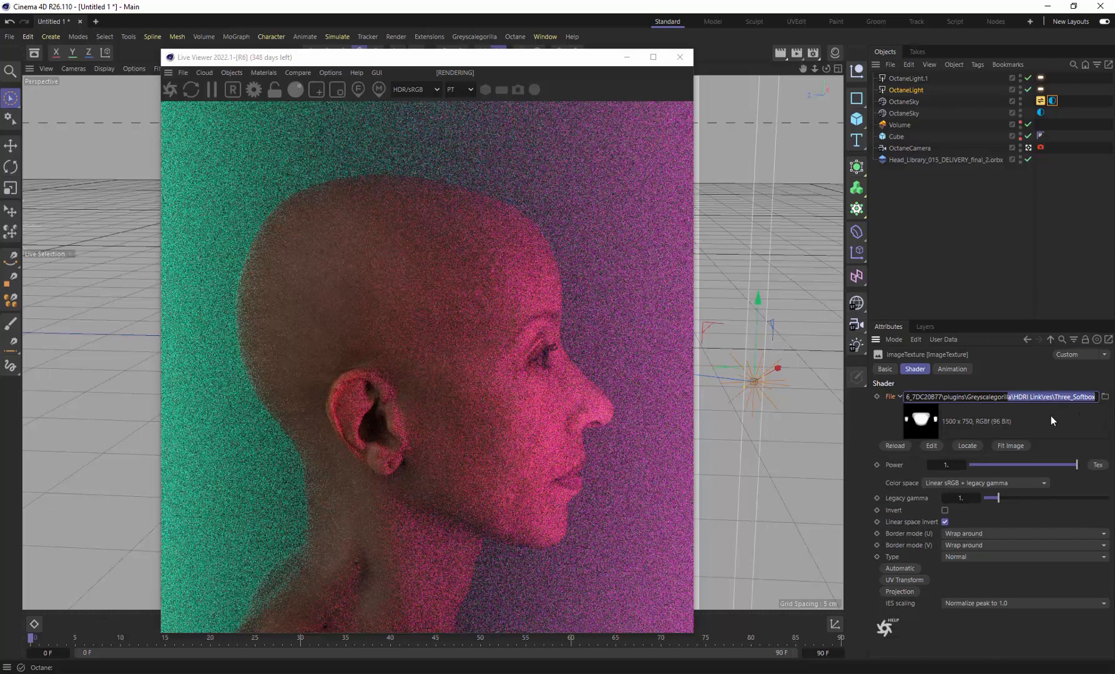
pyautogui.click(1052, 102)
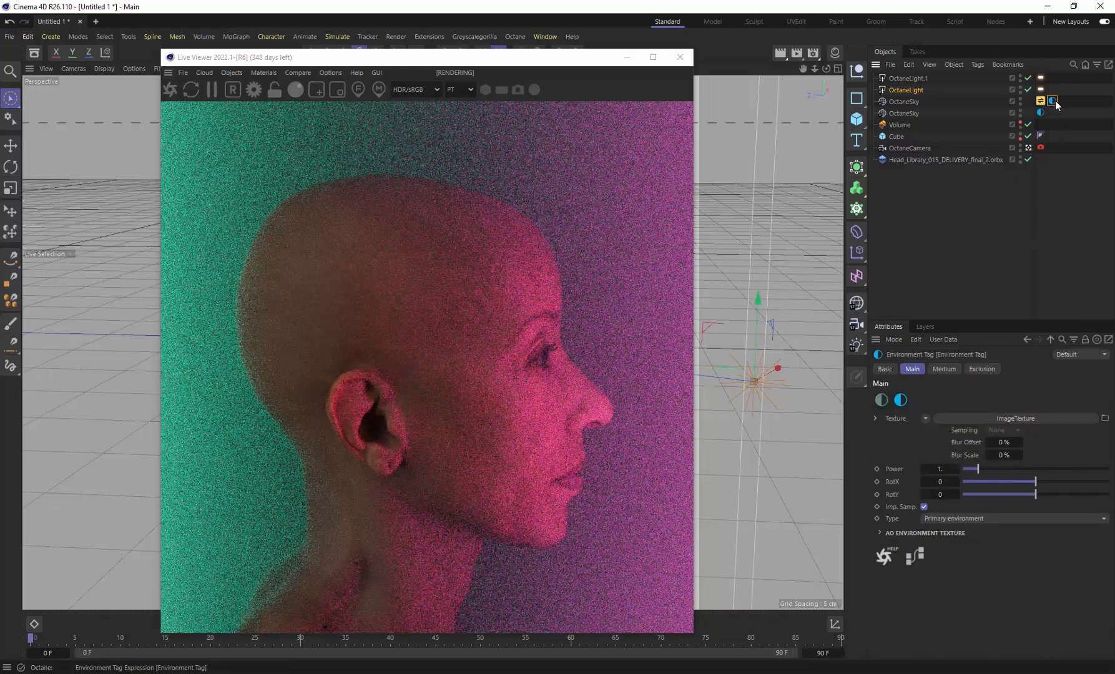
# Open the Plus Library from the first sky's HDRI Link tag and apply HDRI STUDIO vol2 008 from Pro Studios, moving the library window aside.
pyautogui.doubleClick(1042, 101)
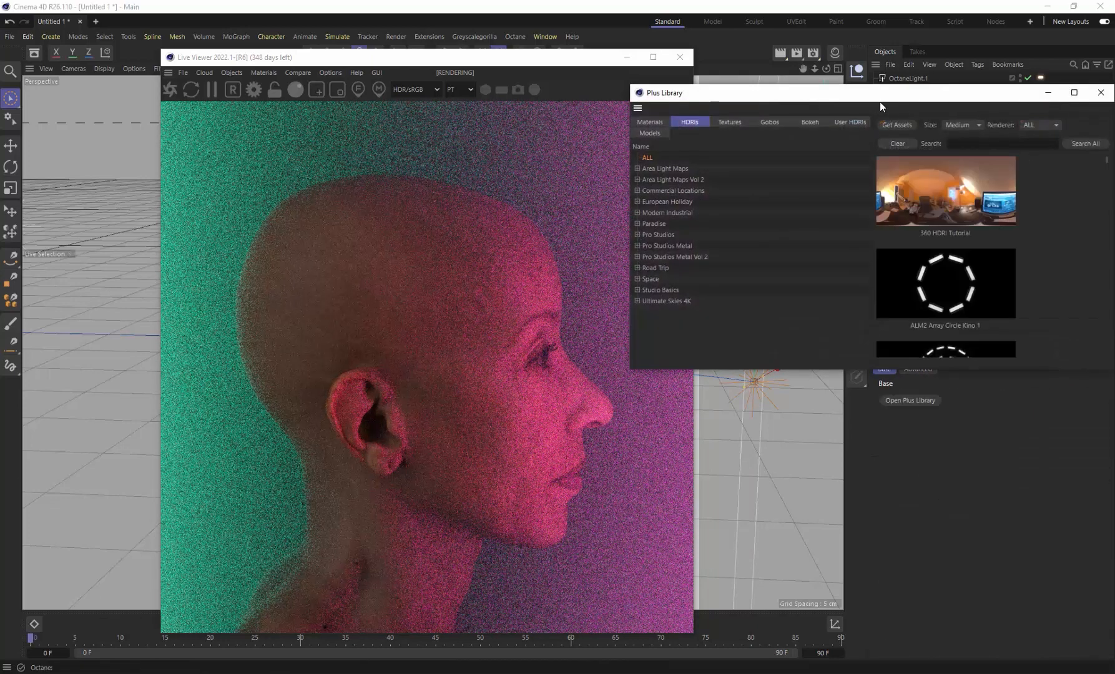
pyautogui.moveTo(861, 96); pyautogui.dragTo(767, 86)
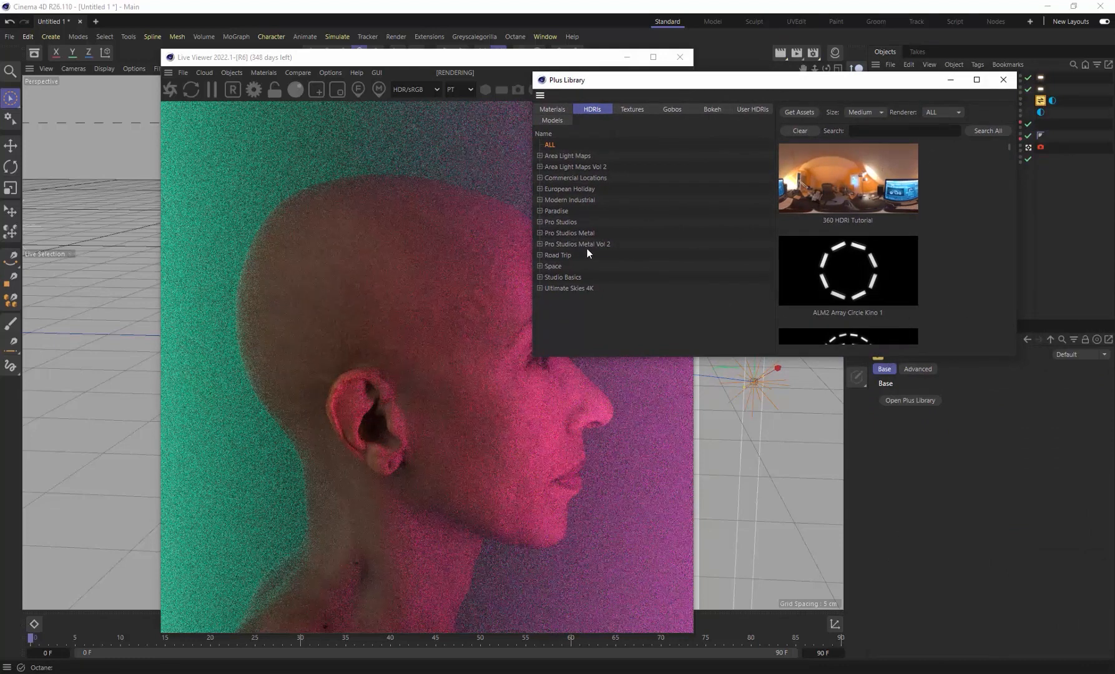
pyautogui.click(565, 222)
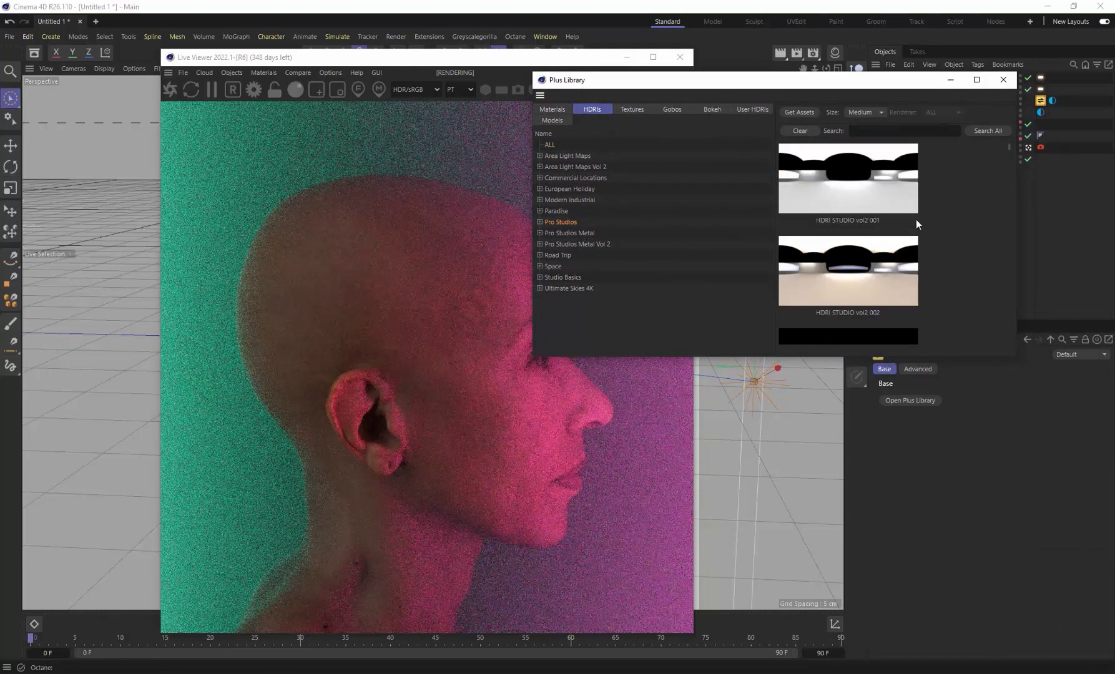
pyautogui.scroll(-6, 899, 244)
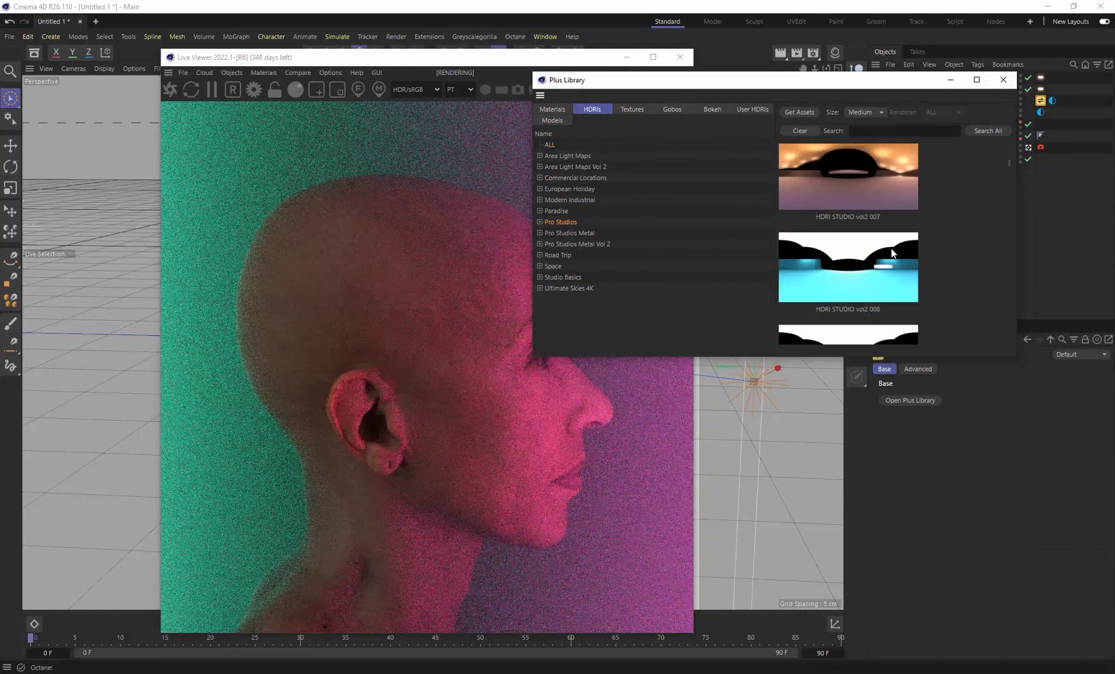
pyautogui.click(857, 292)
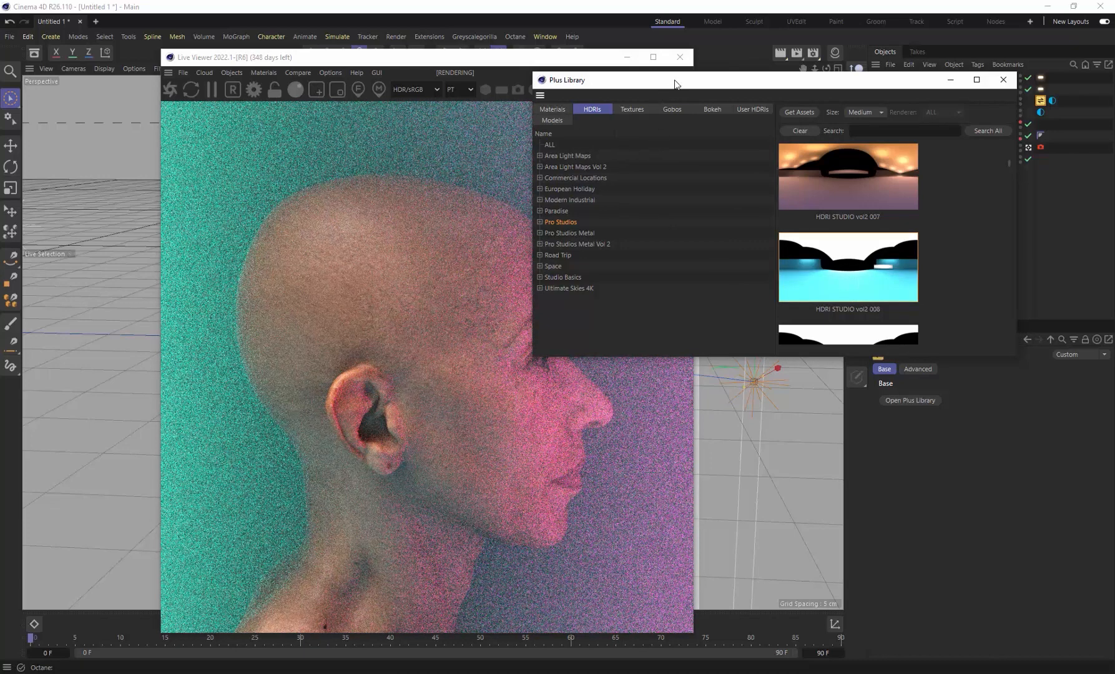
pyautogui.moveTo(676, 87); pyautogui.dragTo(732, 146)
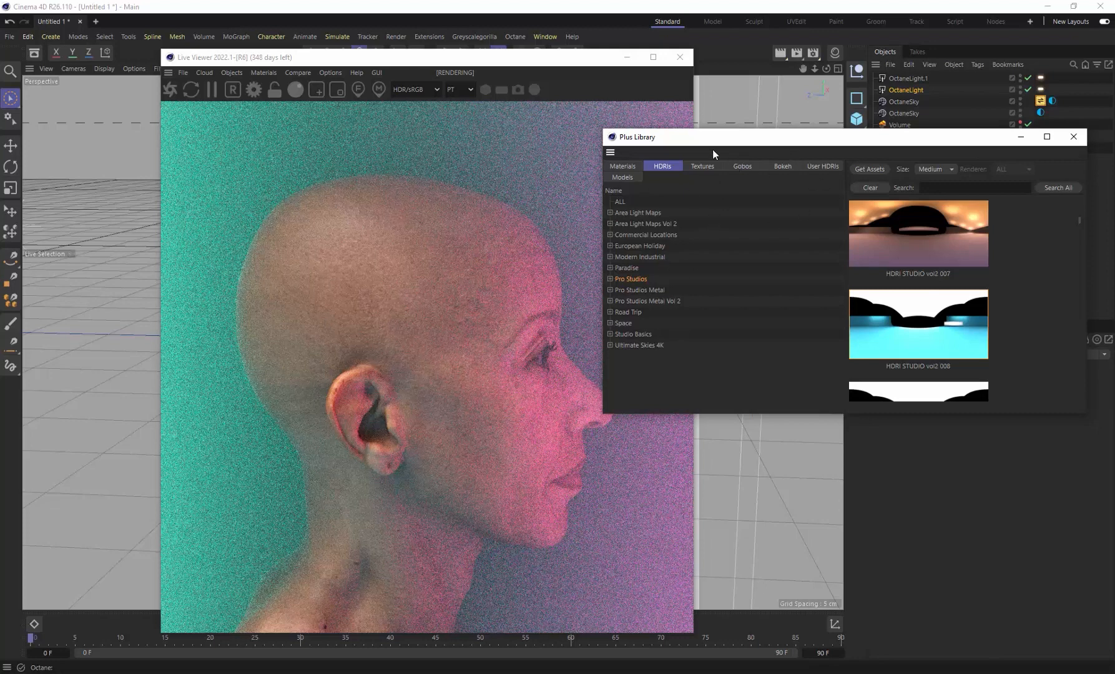
pyautogui.moveTo(720, 142); pyautogui.dragTo(701, 163)
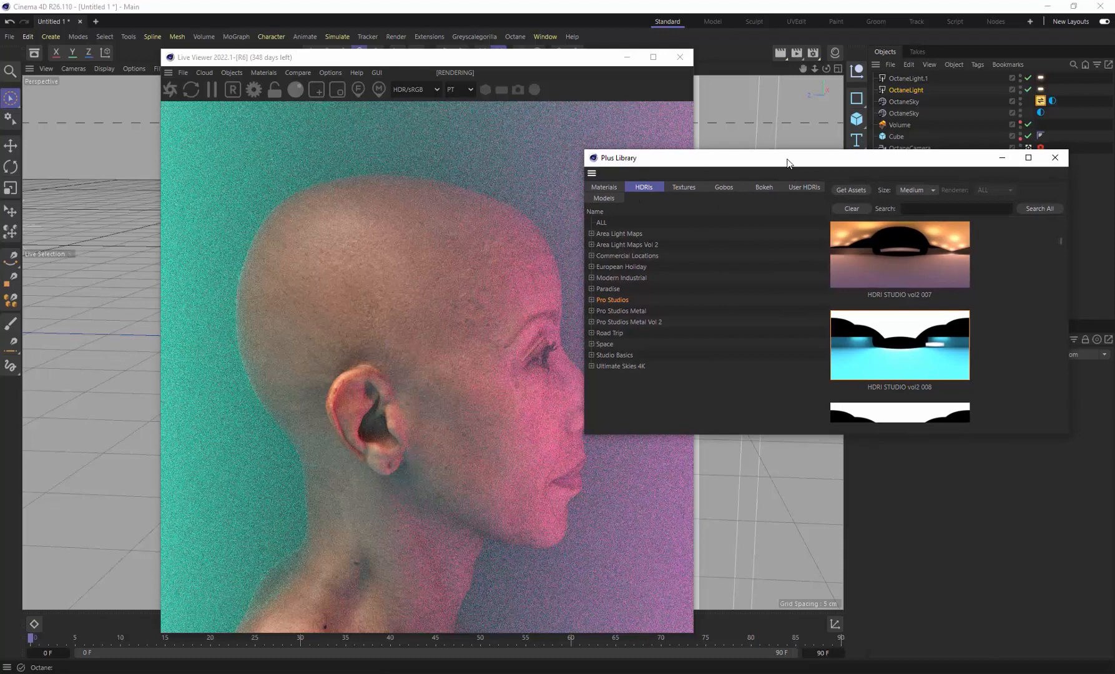
pyautogui.moveTo(788, 163); pyautogui.dragTo(768, 125)
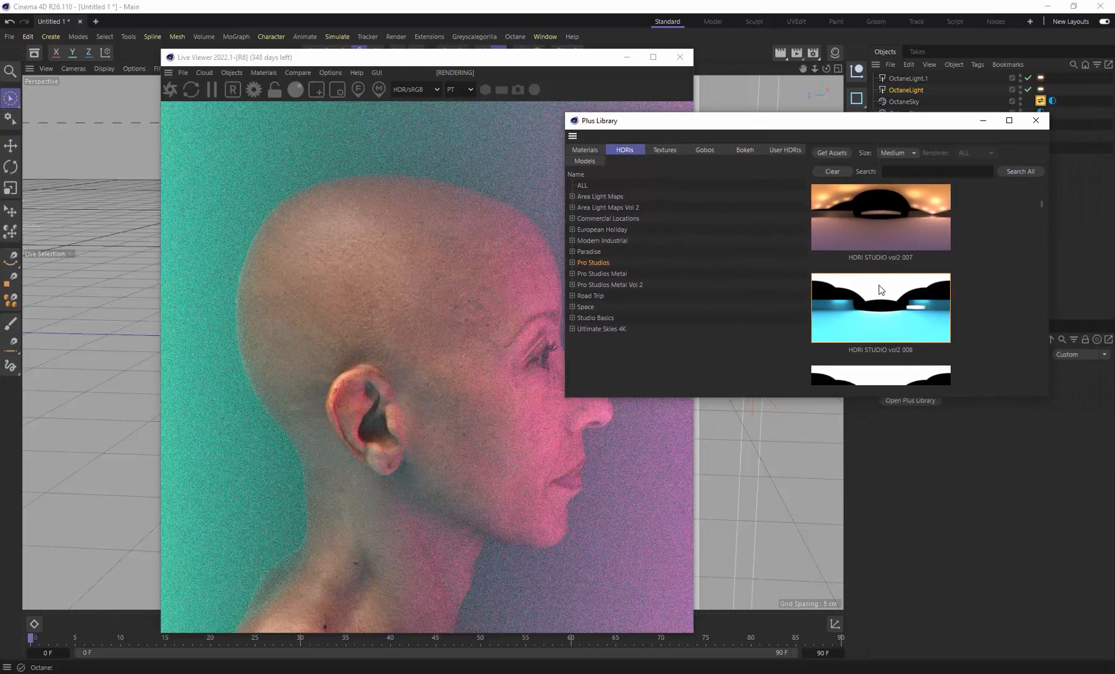
# Try the purple HDRI STUDIO vol2 010 and the green HDRI STUDIO vol2 011 as the sky lighting.
pyautogui.scroll(-4, 986, 324)
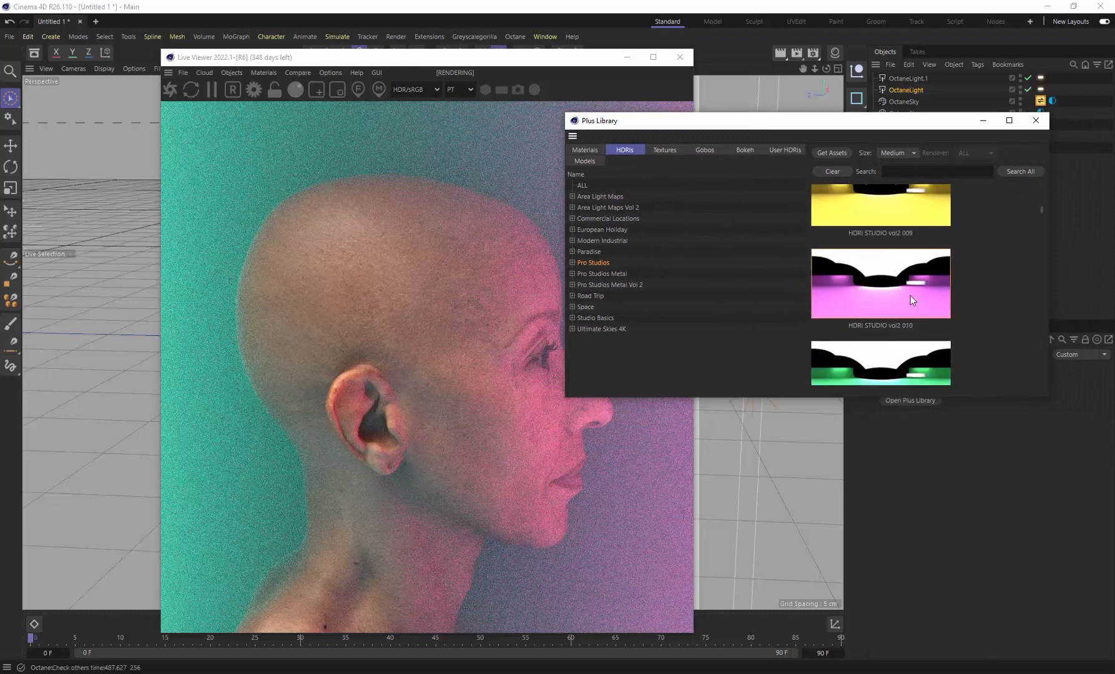
pyautogui.click(914, 297)
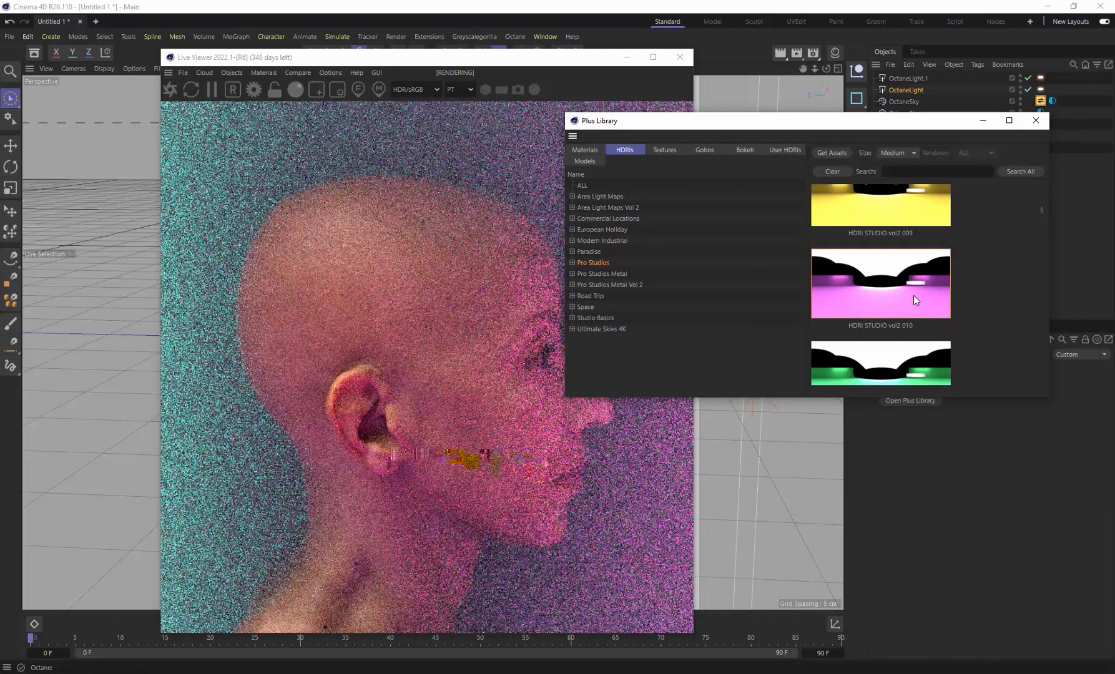
pyautogui.scroll(-2, 919, 304)
pyautogui.click(891, 252)
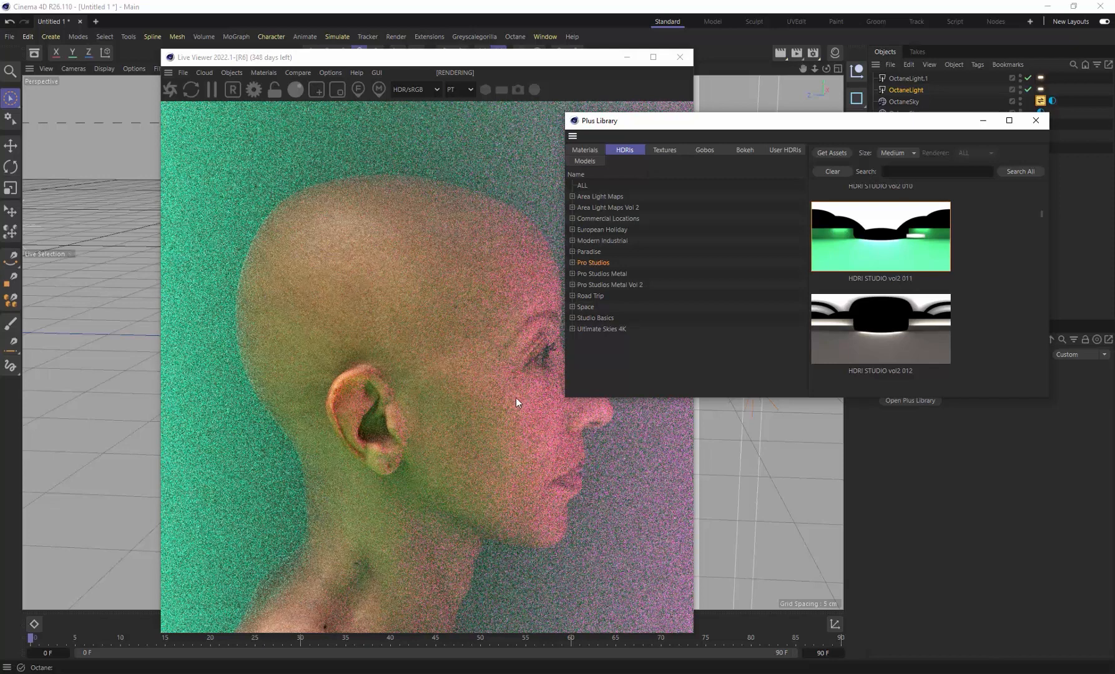
# Try HDRI STUDIO vol2 018 as the sky lighting.
pyautogui.scroll(-3, 911, 331)
pyautogui.scroll(-9, 932, 309)
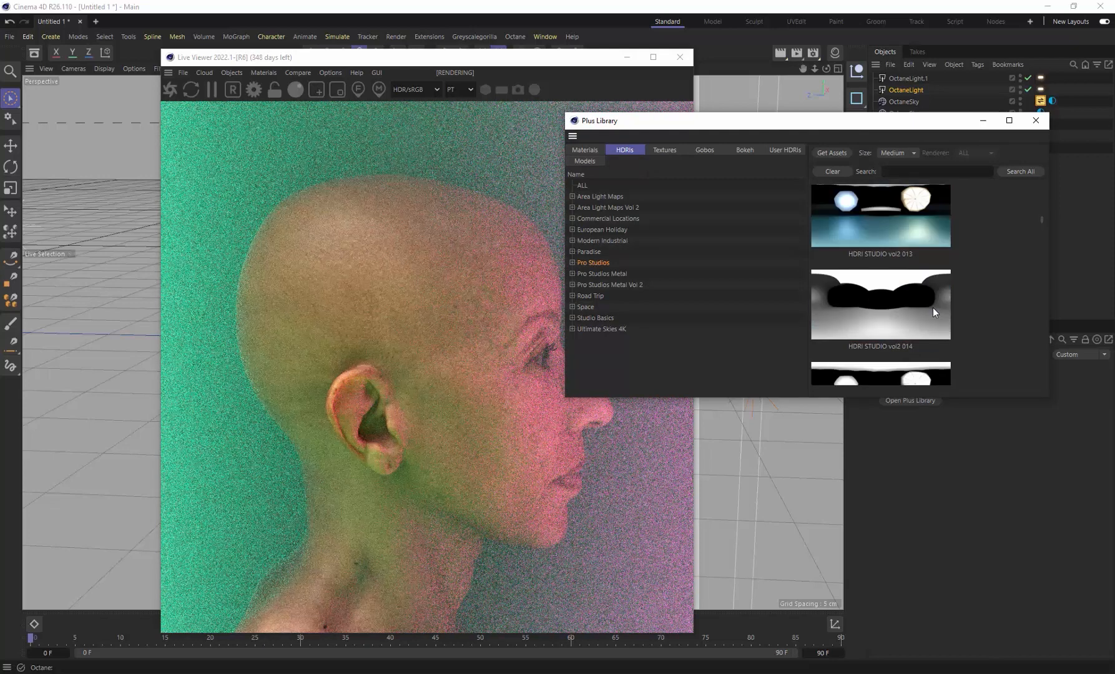
pyautogui.scroll(-2, 932, 308)
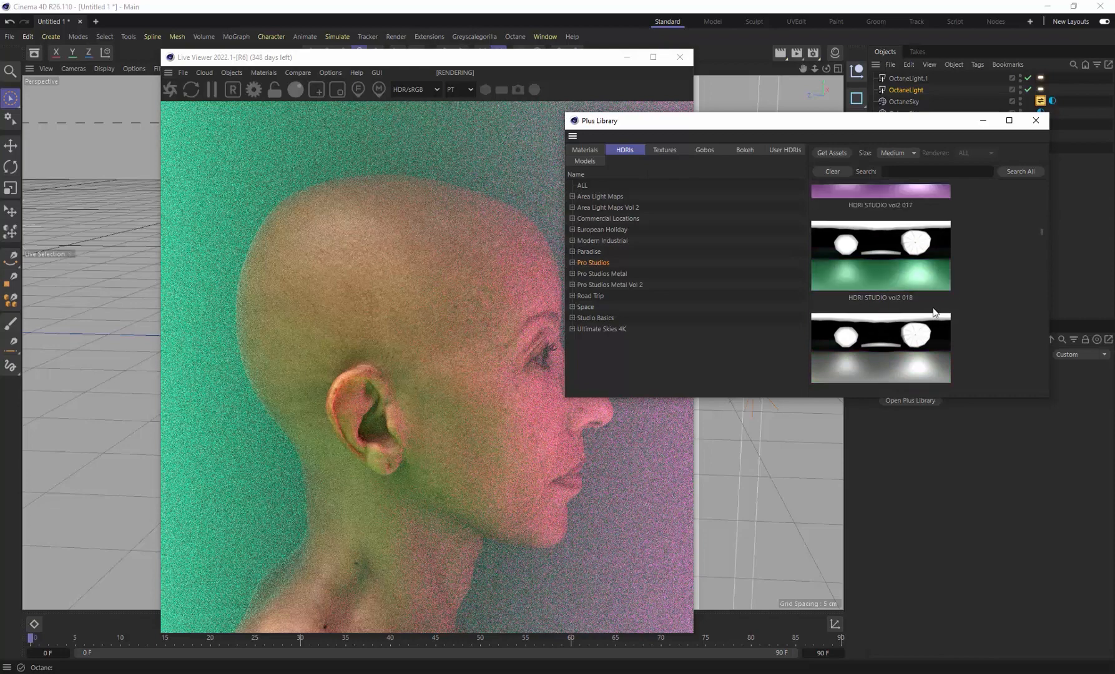
pyautogui.doubleClick(930, 287)
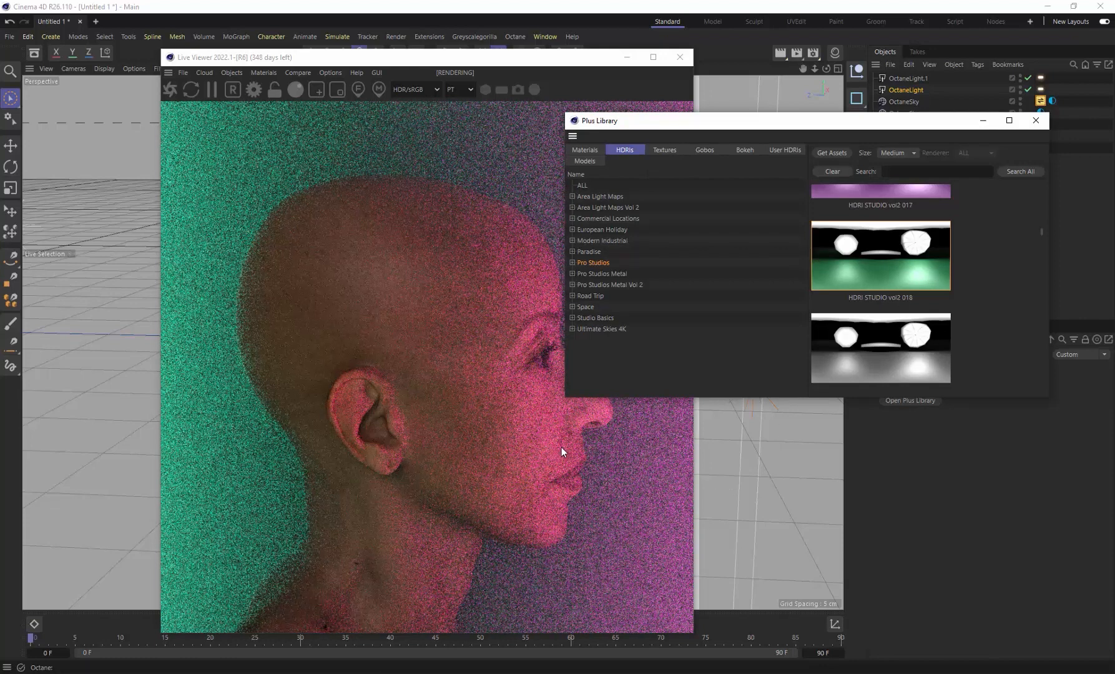
# Try the single-light HDRI STUDIO vol2 026 on the sky, compare it with vol2 027 and return to 026.
pyautogui.scroll(-6, 929, 306)
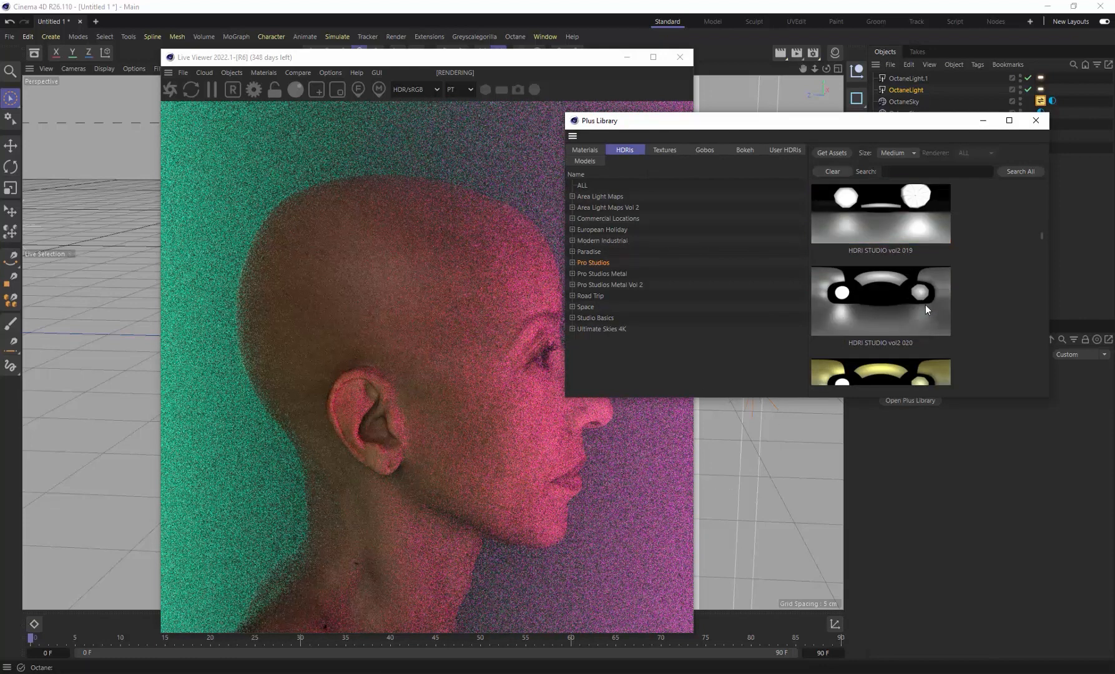
pyautogui.scroll(-6, 930, 306)
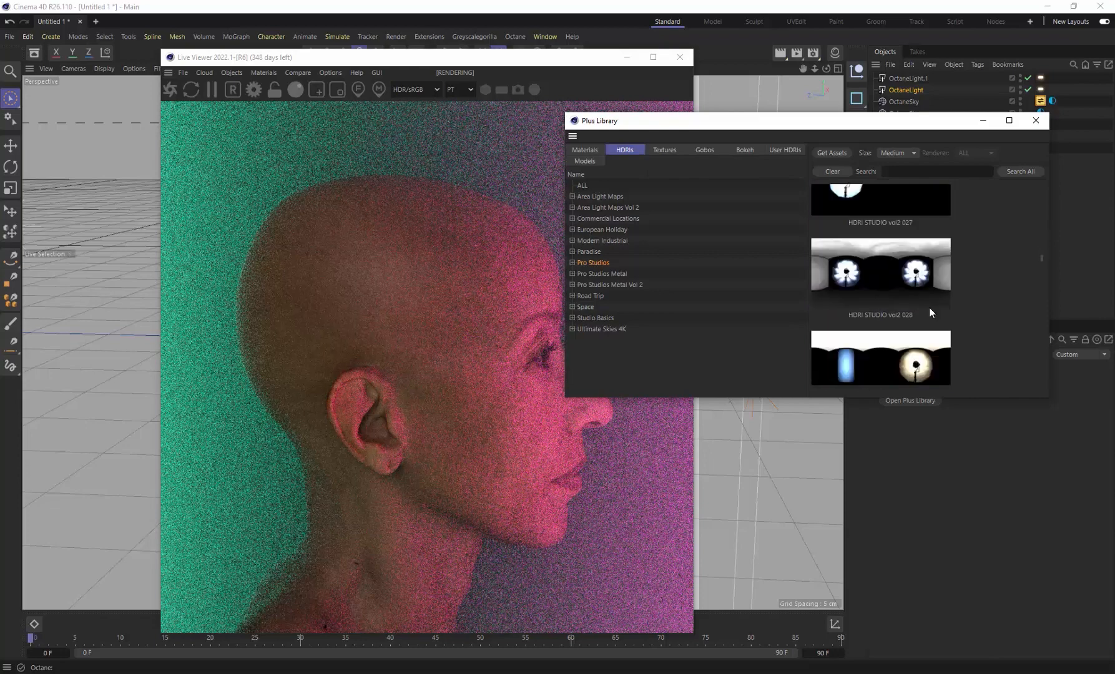
pyautogui.scroll(3, 928, 309)
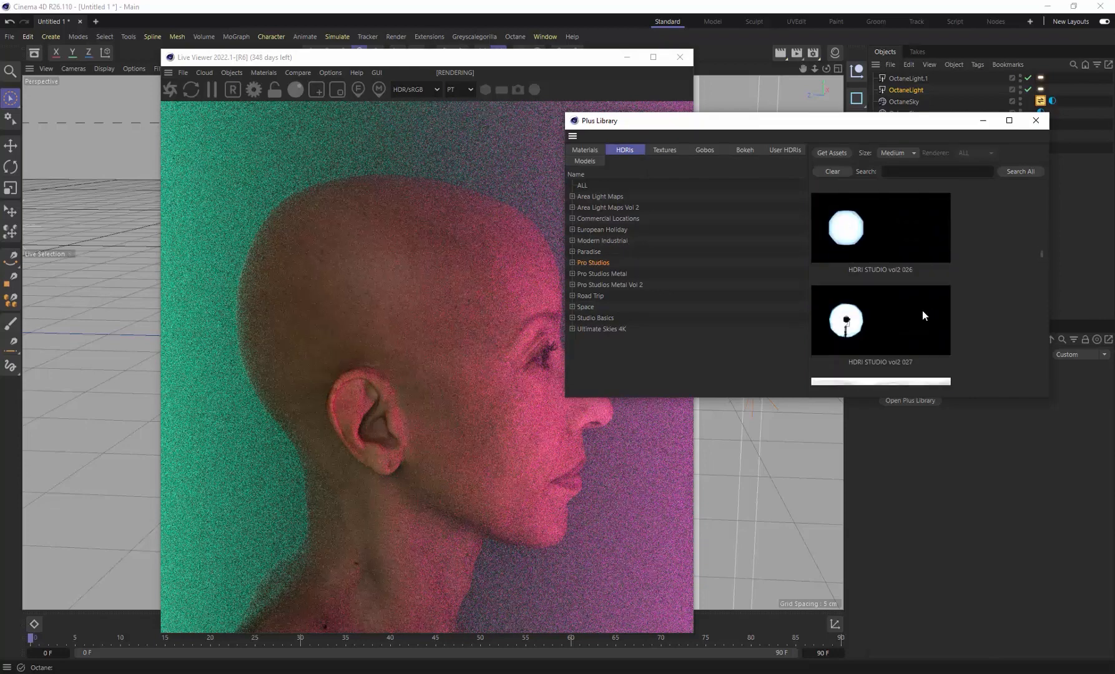
pyautogui.click(873, 248)
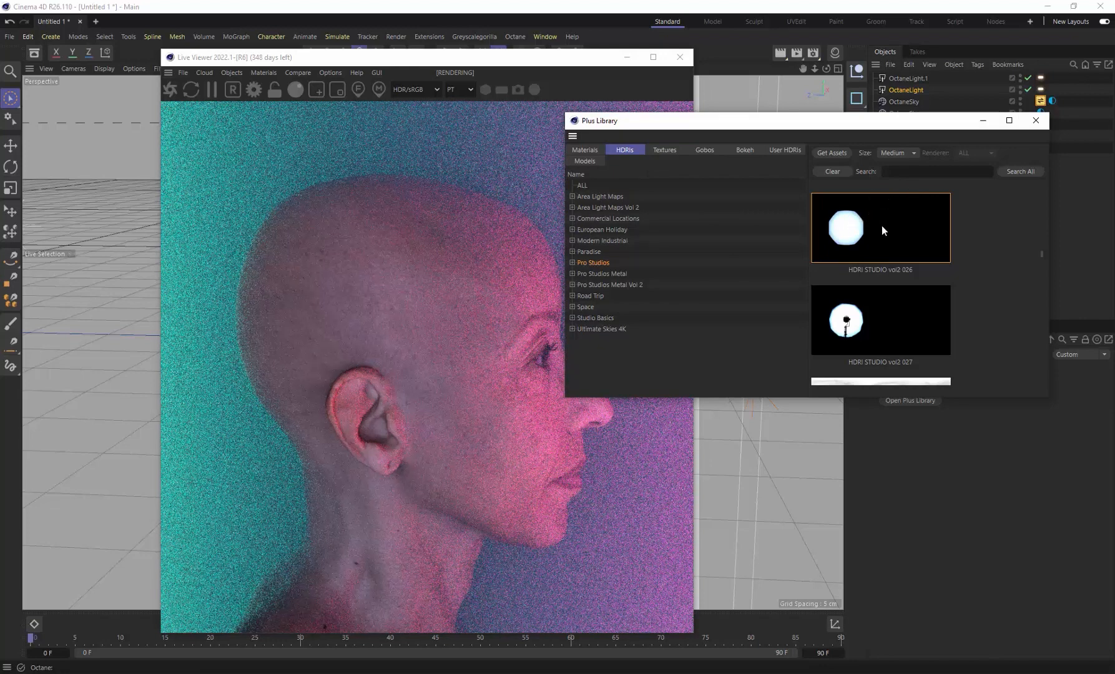
pyautogui.click(860, 327)
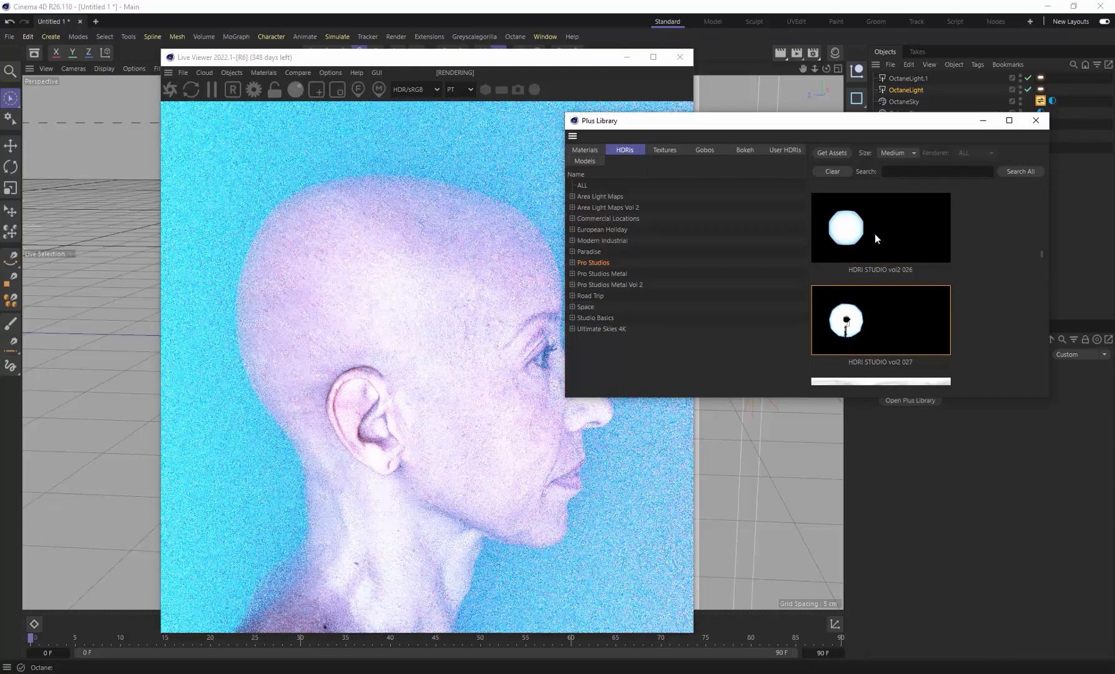
pyautogui.click(873, 234)
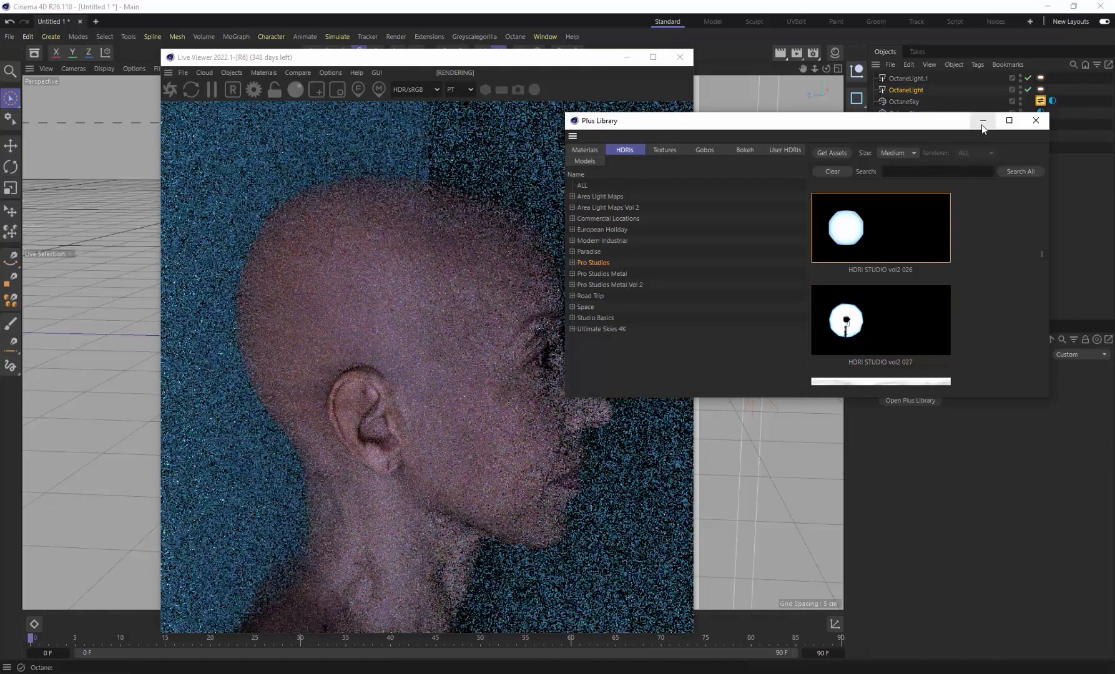
# Rotate the first sky's environment by setting its RotX to about -0.179, with the library window moved clear of the tags.
pyautogui.moveTo(901, 125); pyautogui.dragTo(818, 24)
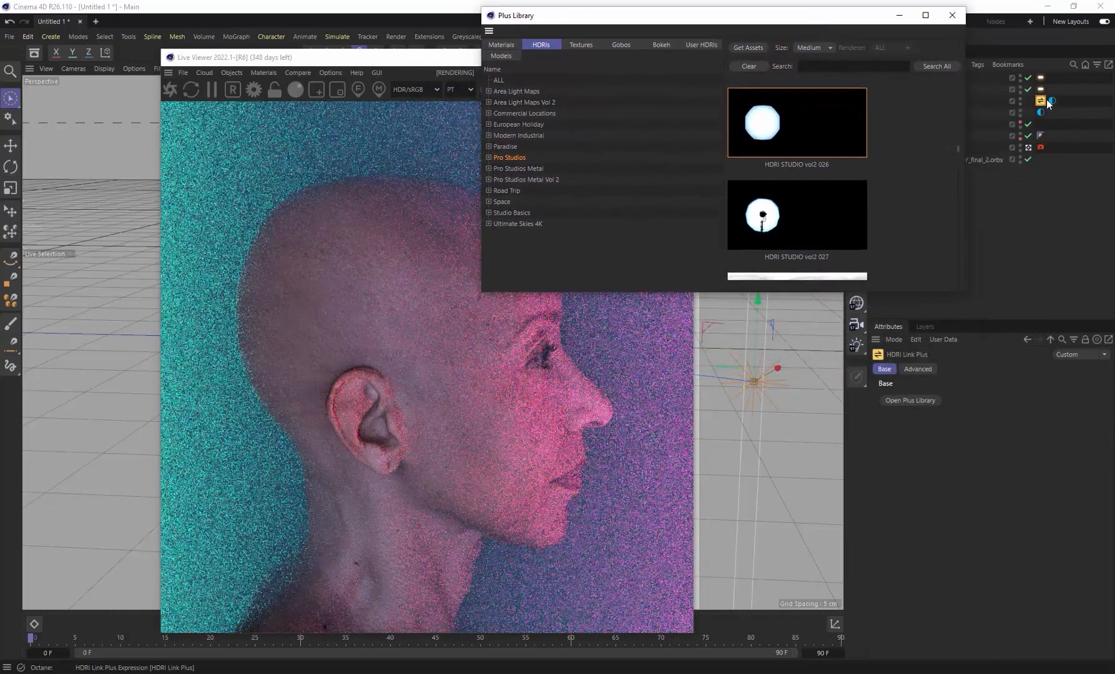
pyautogui.click(1051, 101)
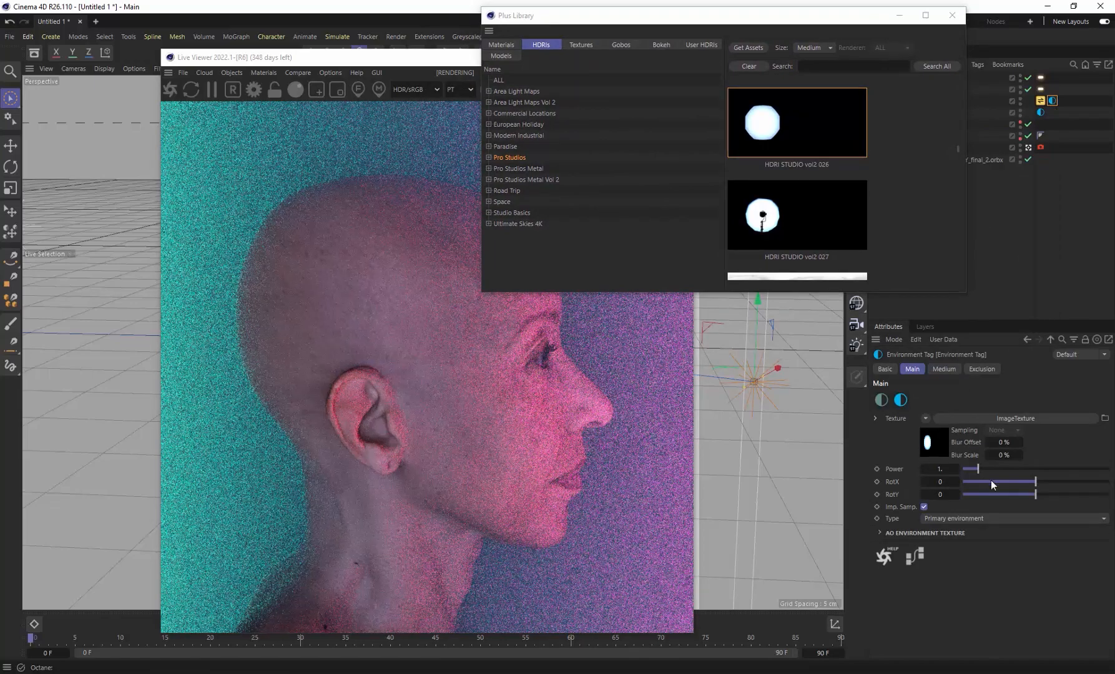
pyautogui.moveTo(1036, 481)
pyautogui.mouseDown()
pyautogui.moveTo(1049, 480)
pyautogui.moveTo(1022, 480)
pyautogui.mouseUp()
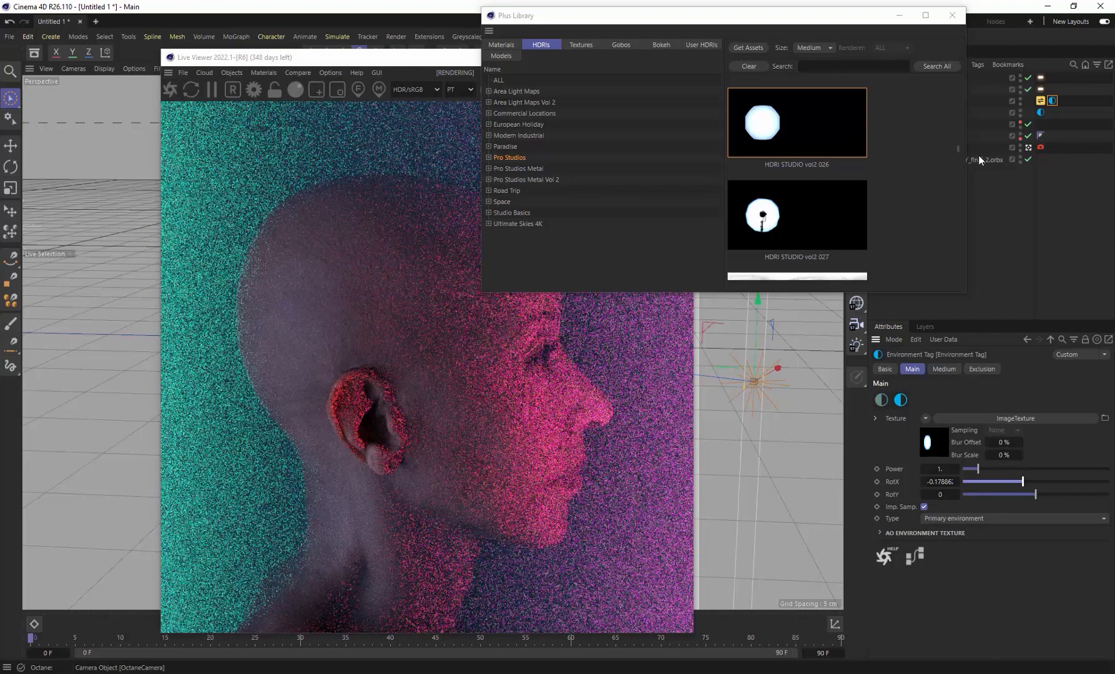
# Lower the pink light's power to 10.
pyautogui.click(1041, 89)
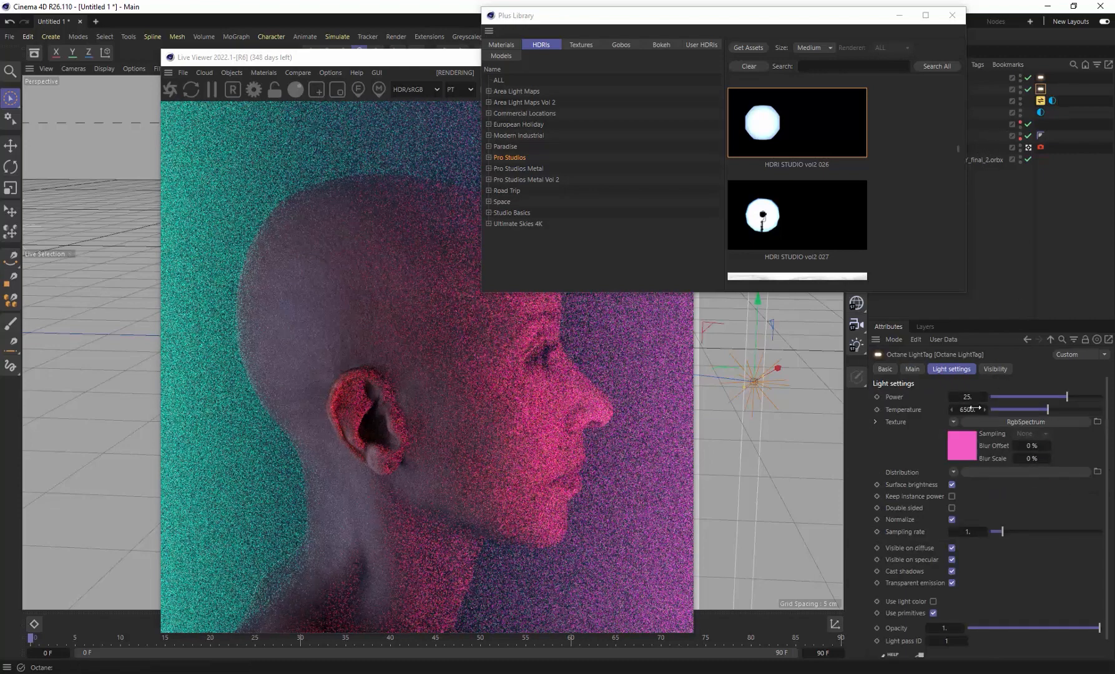
pyautogui.doubleClick(967, 397)
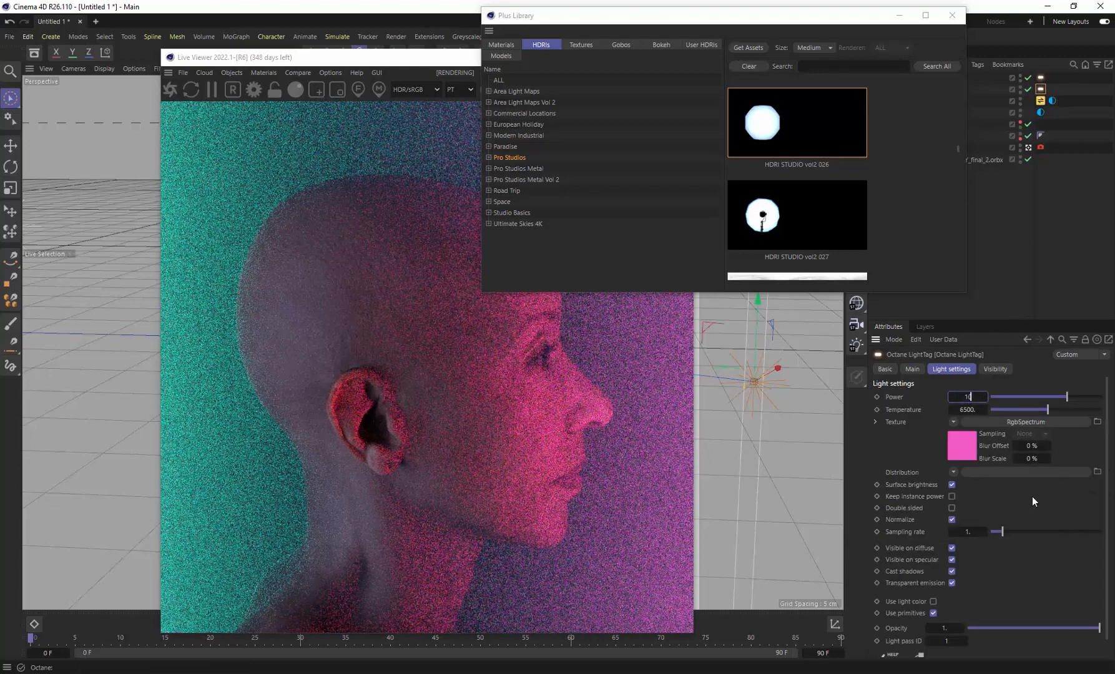
pyautogui.press('Return')
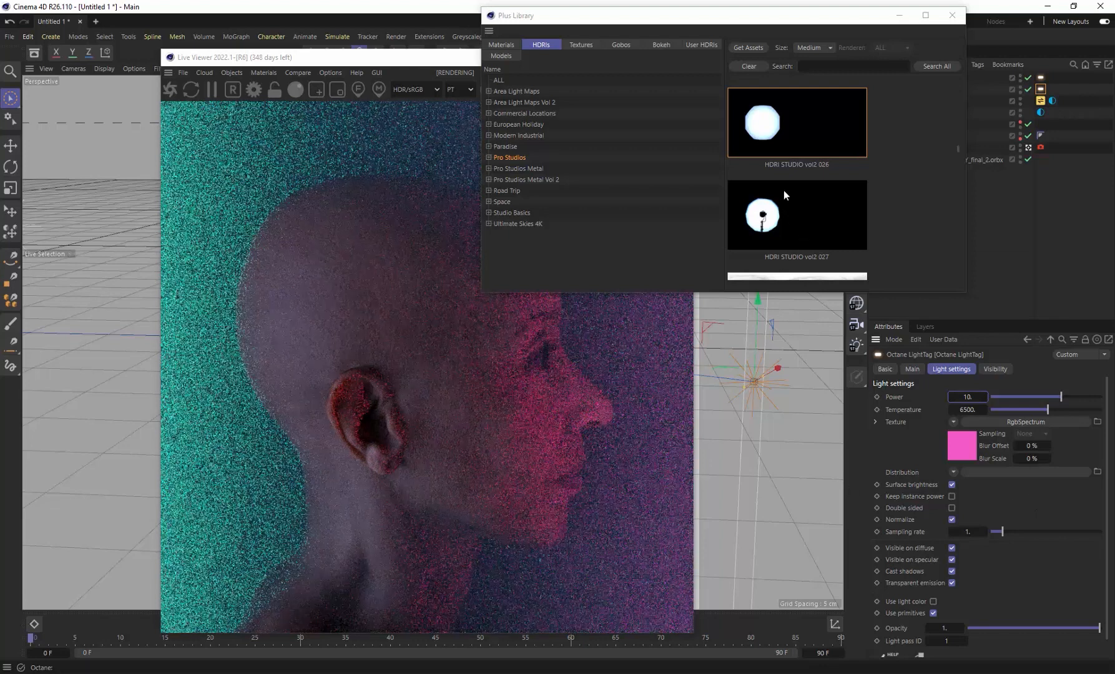
# Apply HDRI STUDIO vol2 028 to the sky and close the HDRI library.
pyautogui.scroll(-1, 786, 190)
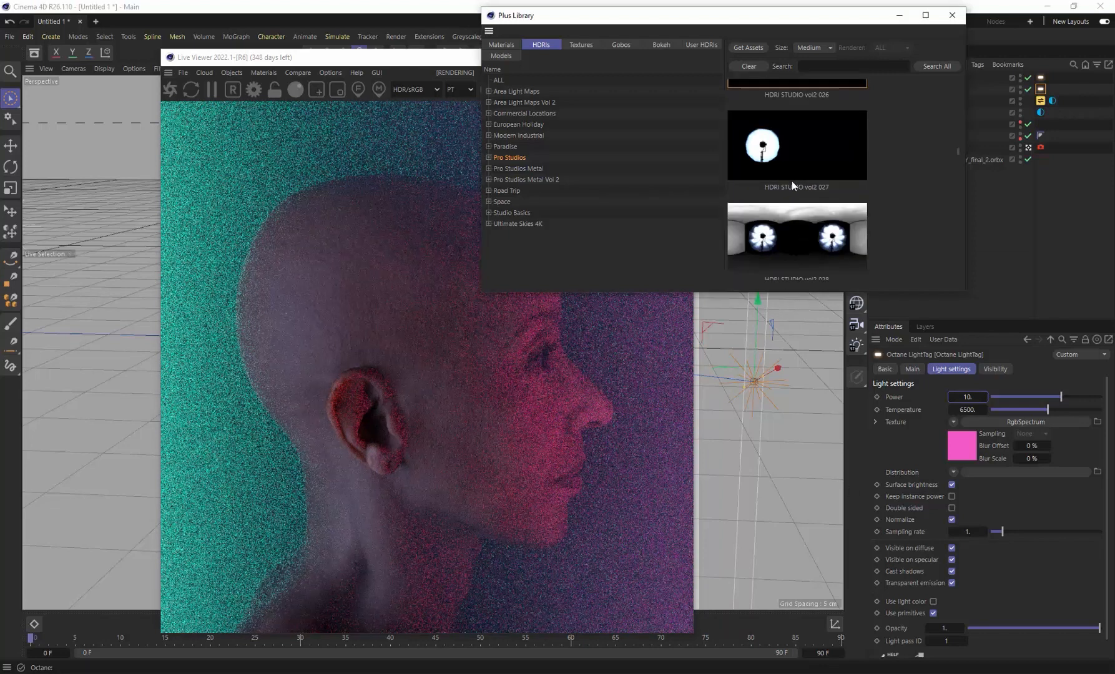
pyautogui.click(798, 236)
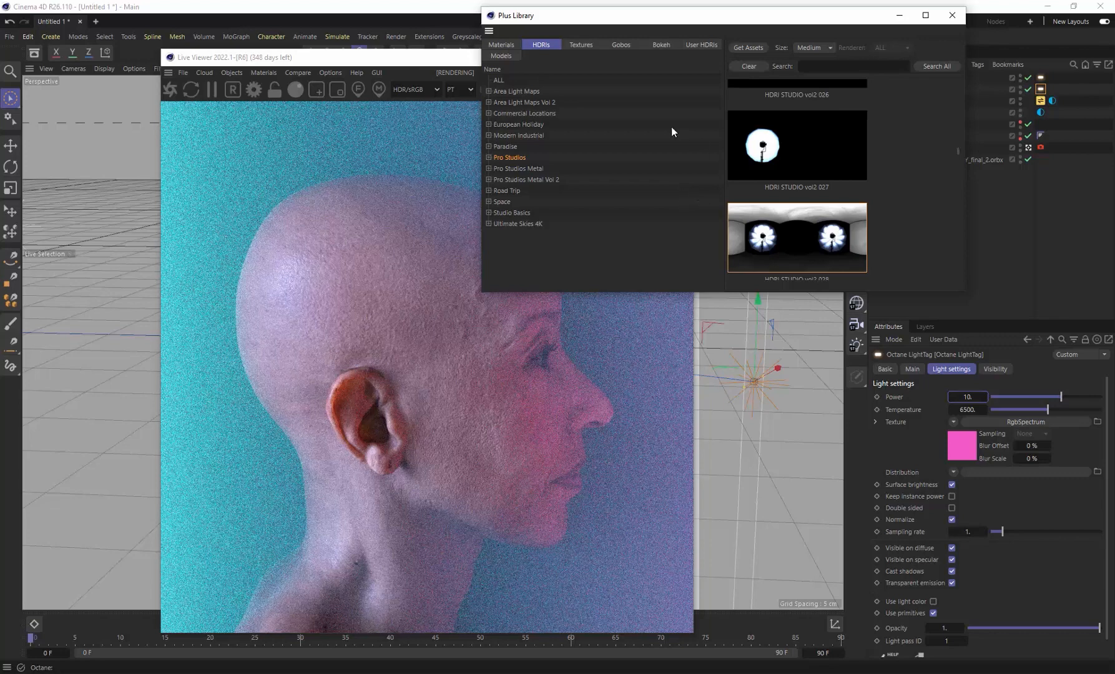
pyautogui.click(952, 15)
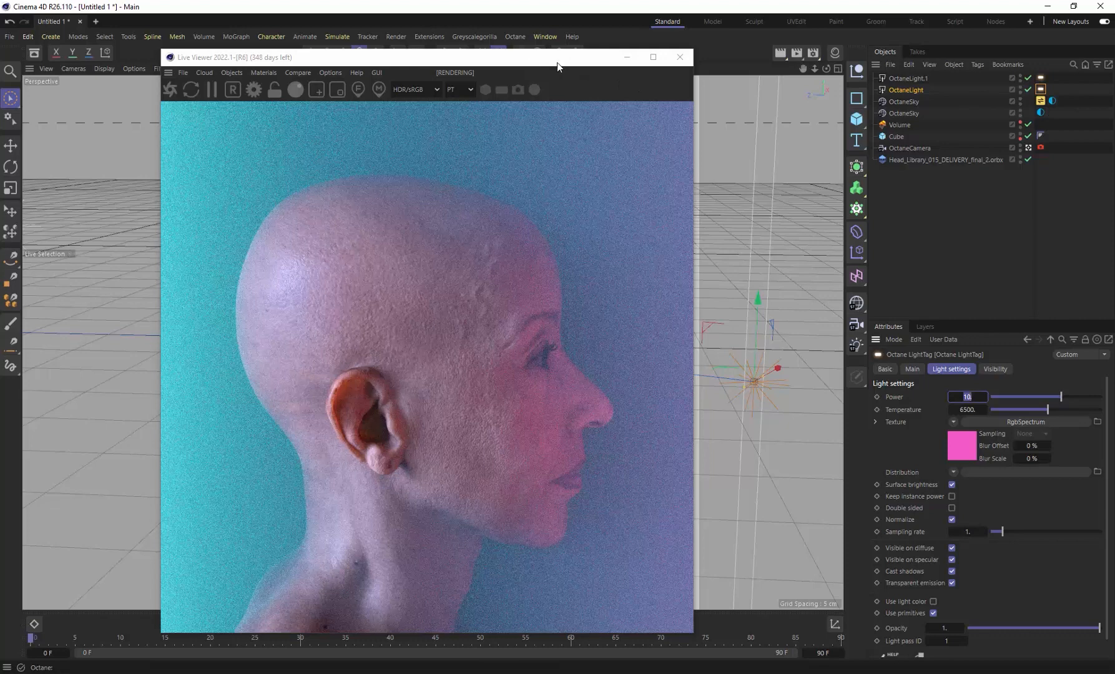
# Move the Live Viewer aside and slide the pink light along its X axis towards the head.
pyautogui.click(910, 90)
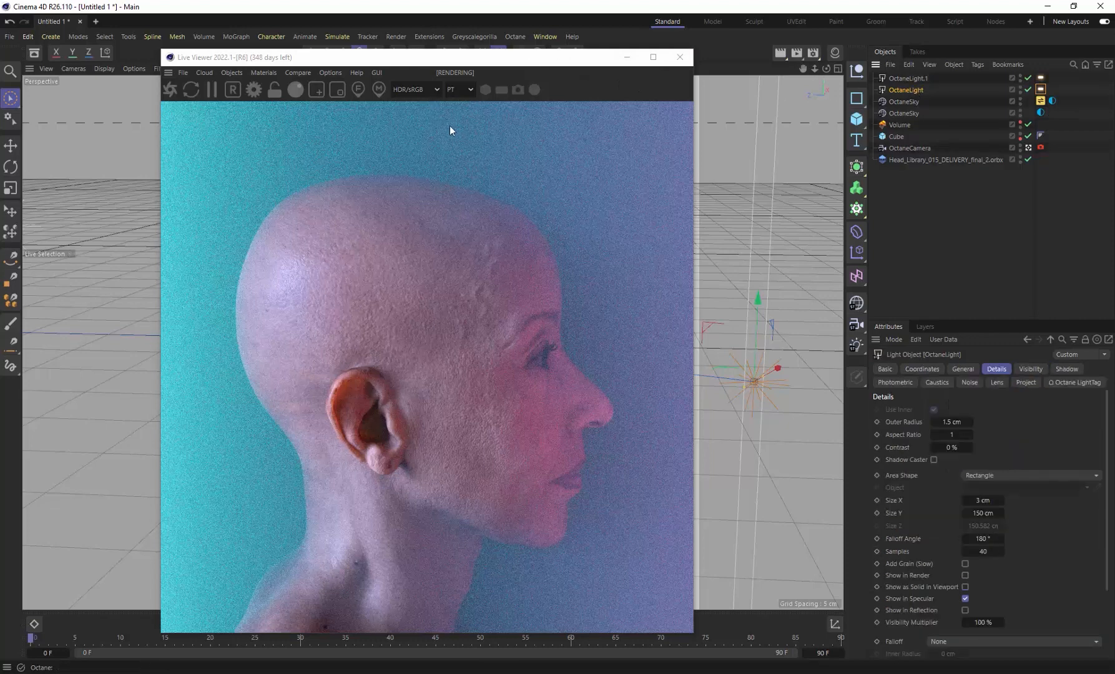
pyautogui.moveTo(468, 71); pyautogui.dragTo(395, 108)
pyautogui.moveTo(681, 372); pyautogui.dragTo(645, 374)
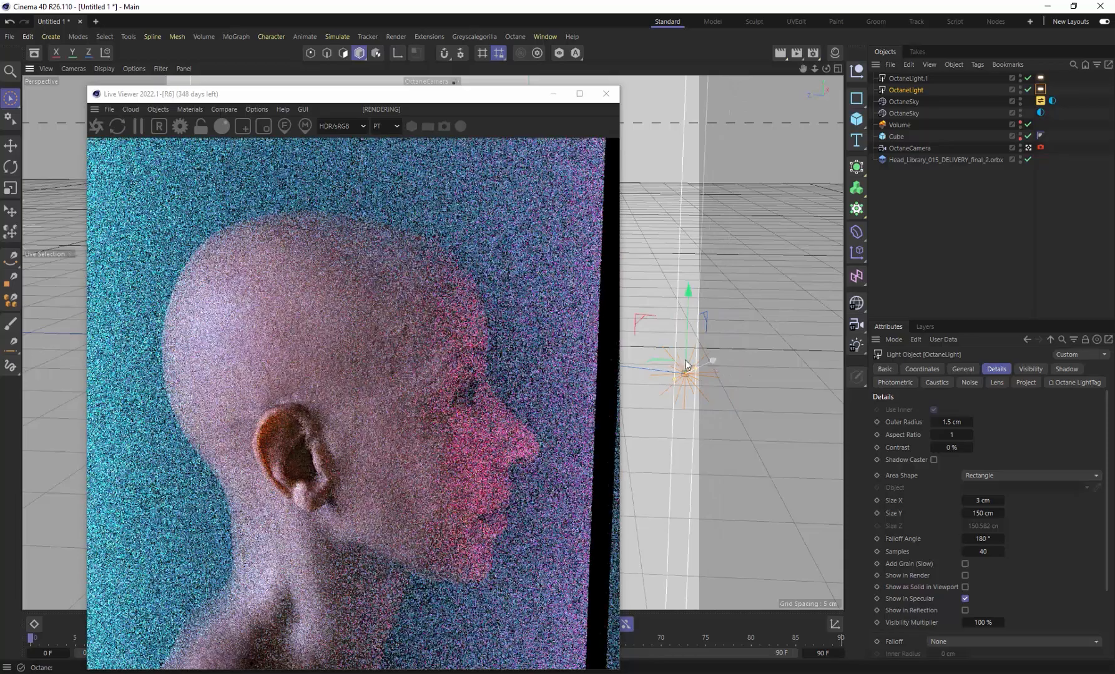
# Move OctaneLight sideways so its light strip cuts across the face, and narrow its Size X to 1.5125 cm.
pyautogui.moveTo(638, 368)
pyautogui.mouseDown()
pyautogui.moveTo(603, 366)
pyautogui.moveTo(652, 362)
pyautogui.mouseUp()
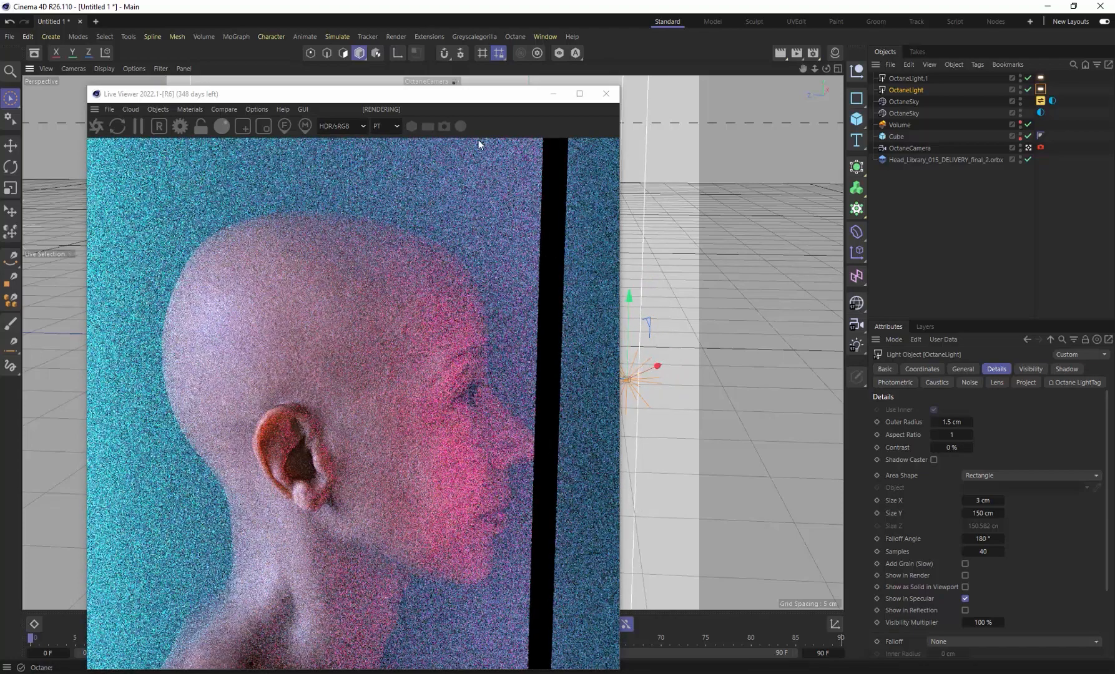
pyautogui.moveTo(433, 97); pyautogui.dragTo(369, 61)
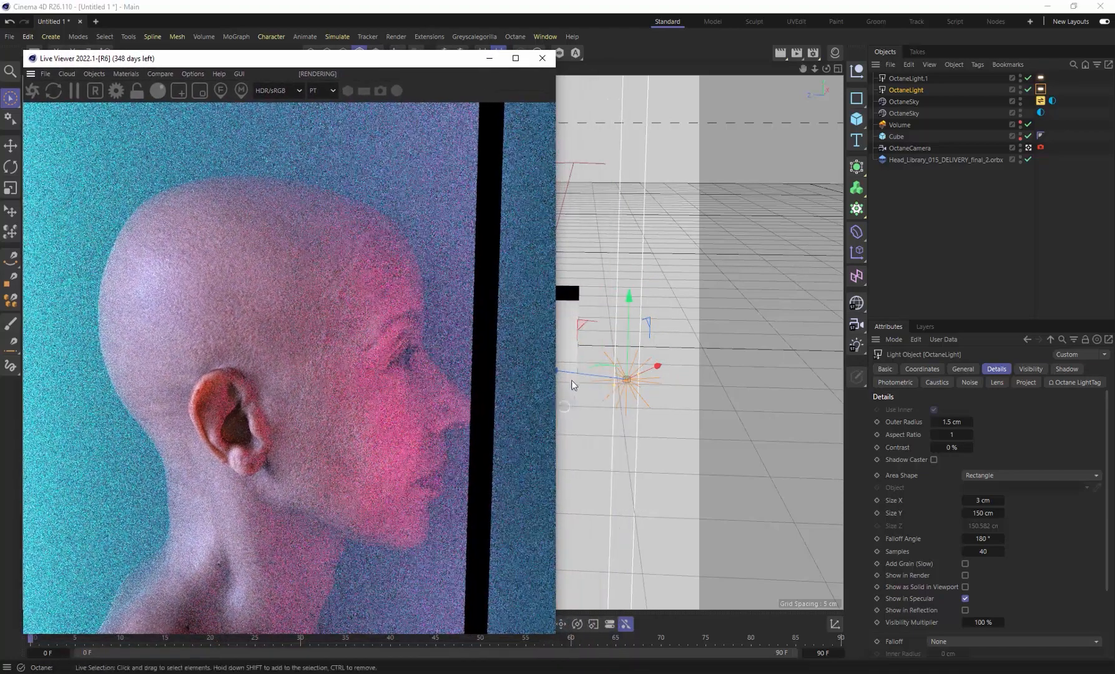
pyautogui.moveTo(578, 371); pyautogui.dragTo(604, 376)
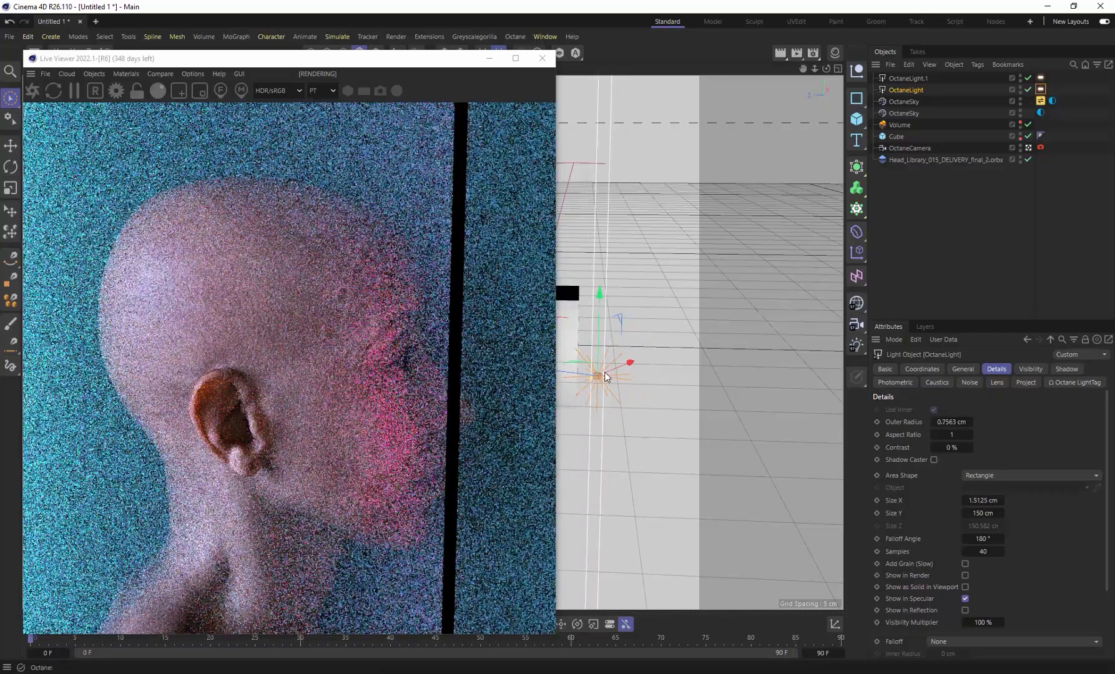
pyautogui.moveTo(566, 374); pyautogui.dragTo(531, 371)
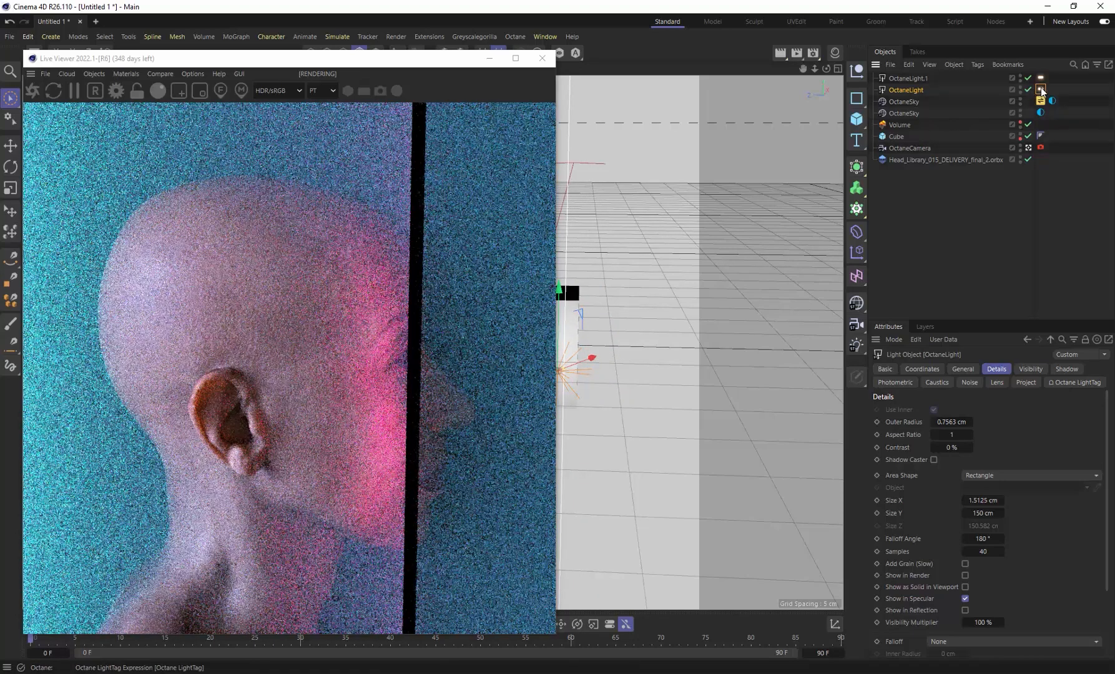
# Disable camera visibility and shadow visibility in OctaneLight's light tag.
pyautogui.click(1041, 90)
pyautogui.click(995, 369)
pyautogui.click(939, 397)
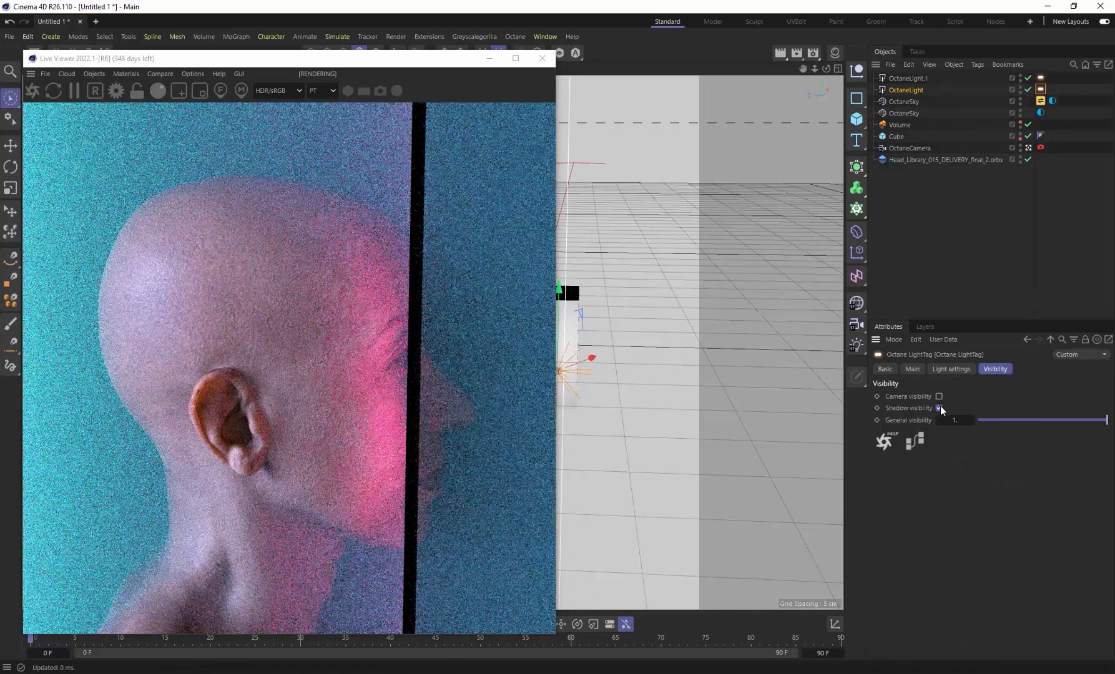
pyautogui.click(939, 408)
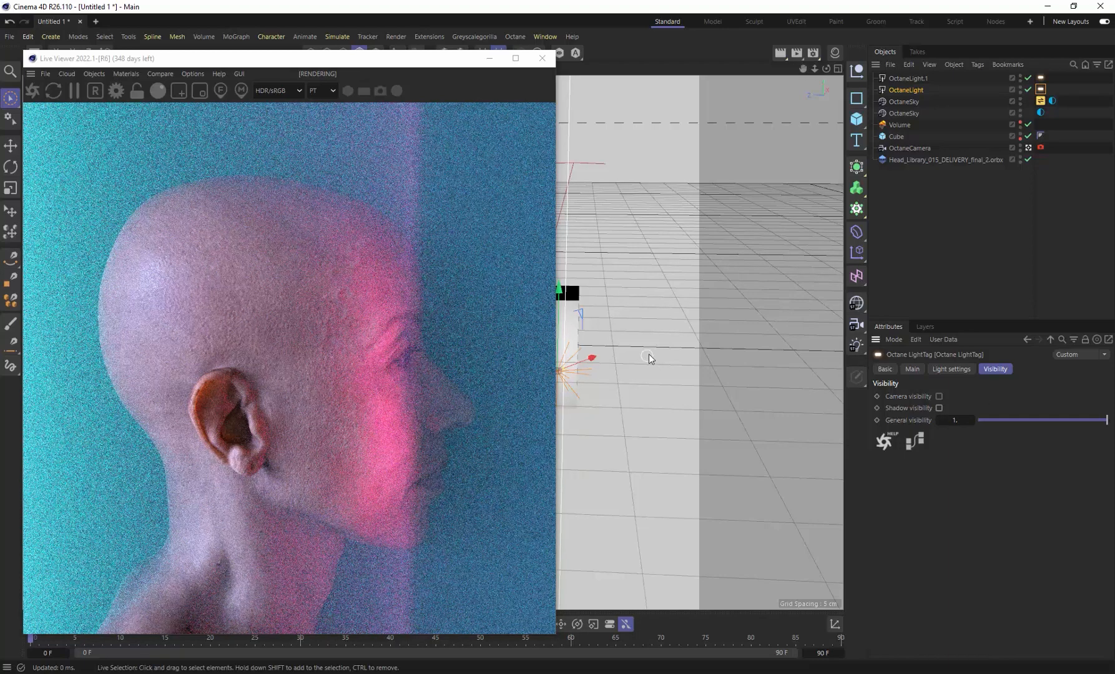
# Nudge OctaneLight slightly further over the face and shorten its Size Y to 22 cm.
pyautogui.moveTo(348, 65); pyautogui.dragTo(266, 59)
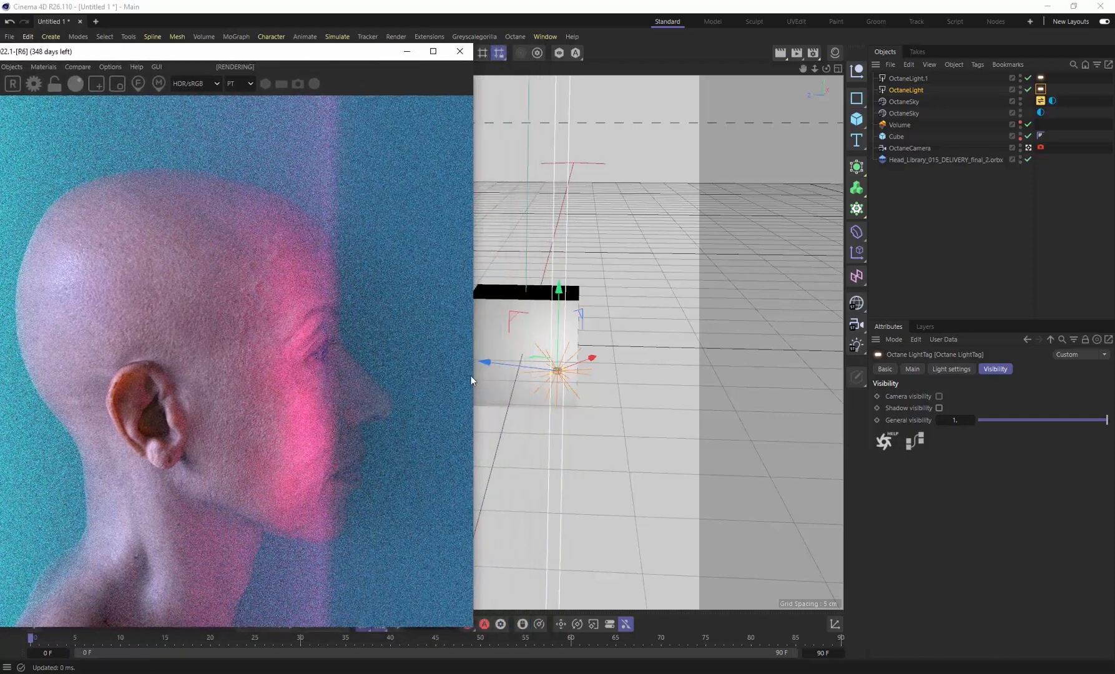
pyautogui.moveTo(496, 361); pyautogui.dragTo(495, 361)
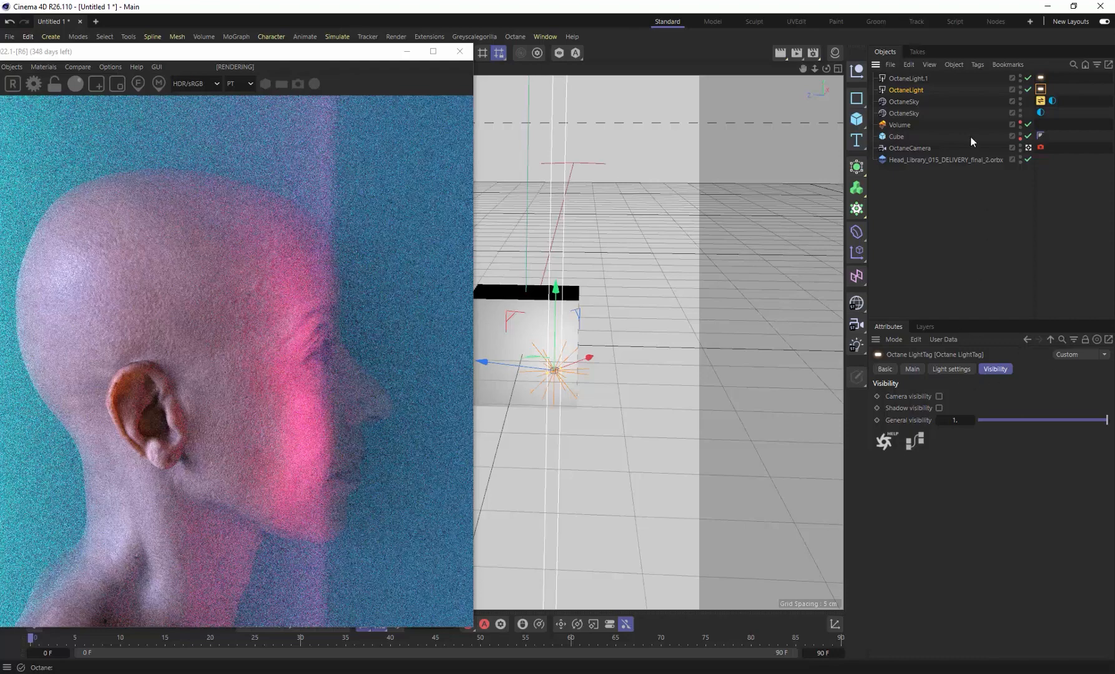
pyautogui.click(900, 90)
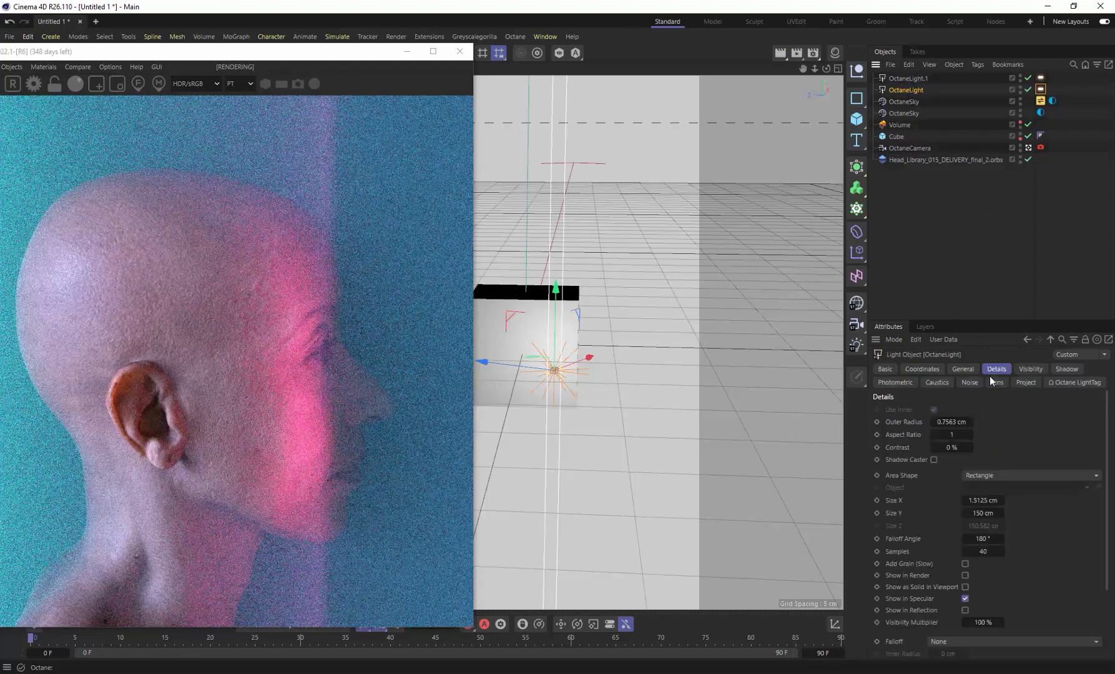
pyautogui.click(982, 512)
pyautogui.write('93')
pyautogui.press('Return')
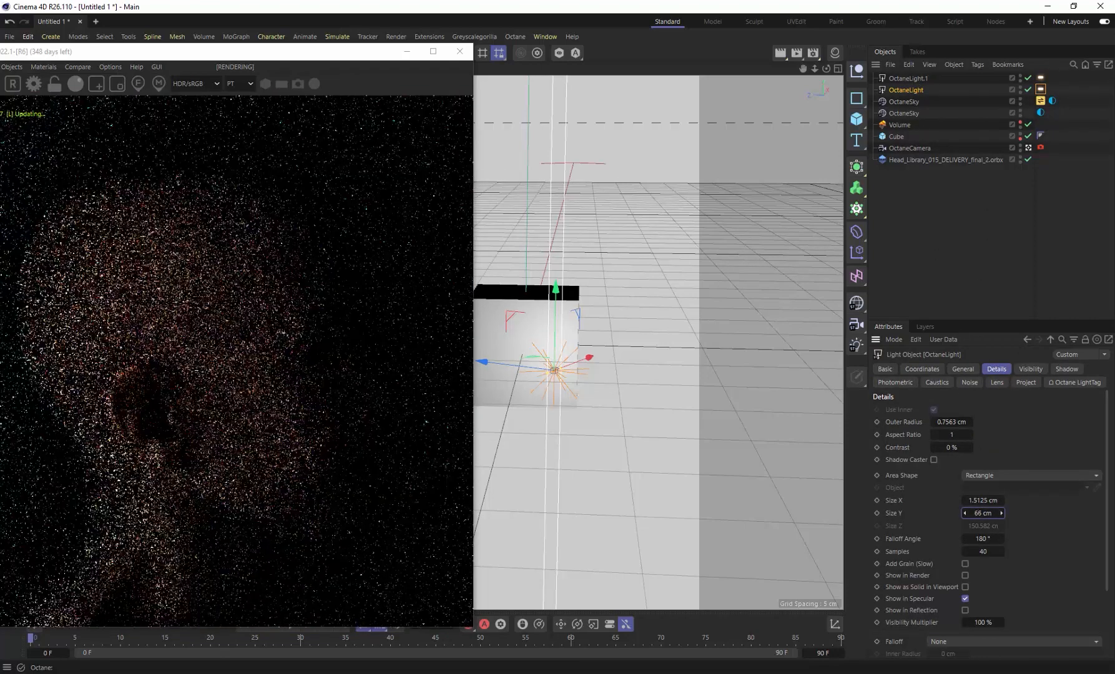
pyautogui.write('22')
pyautogui.press('Return')
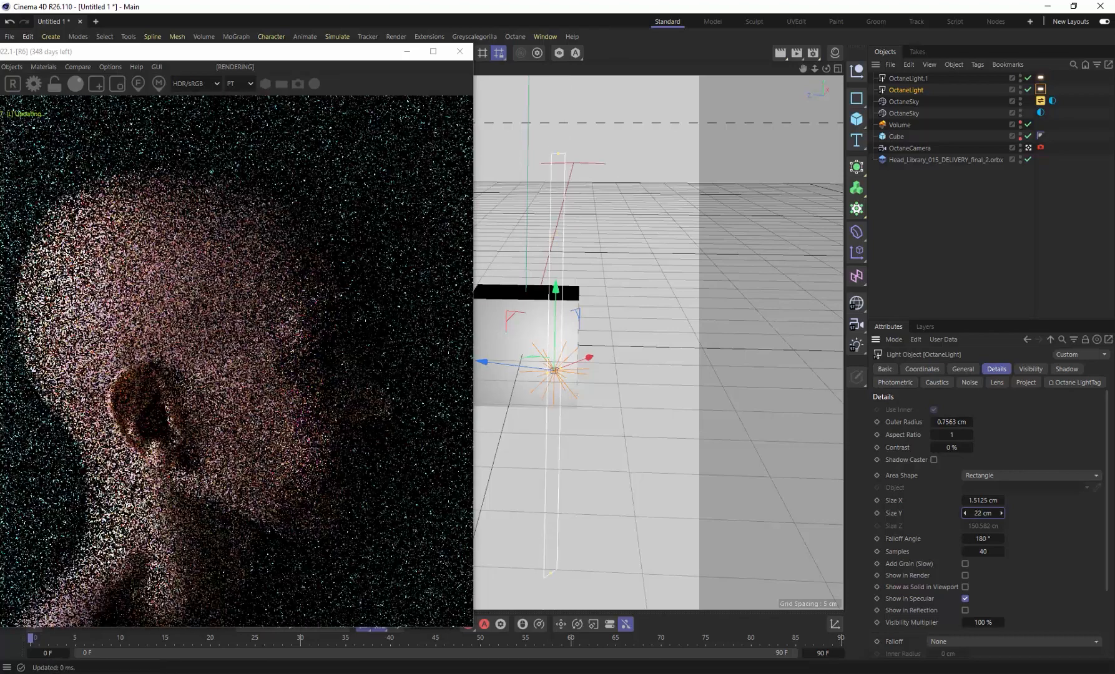
pyautogui.click(983, 513)
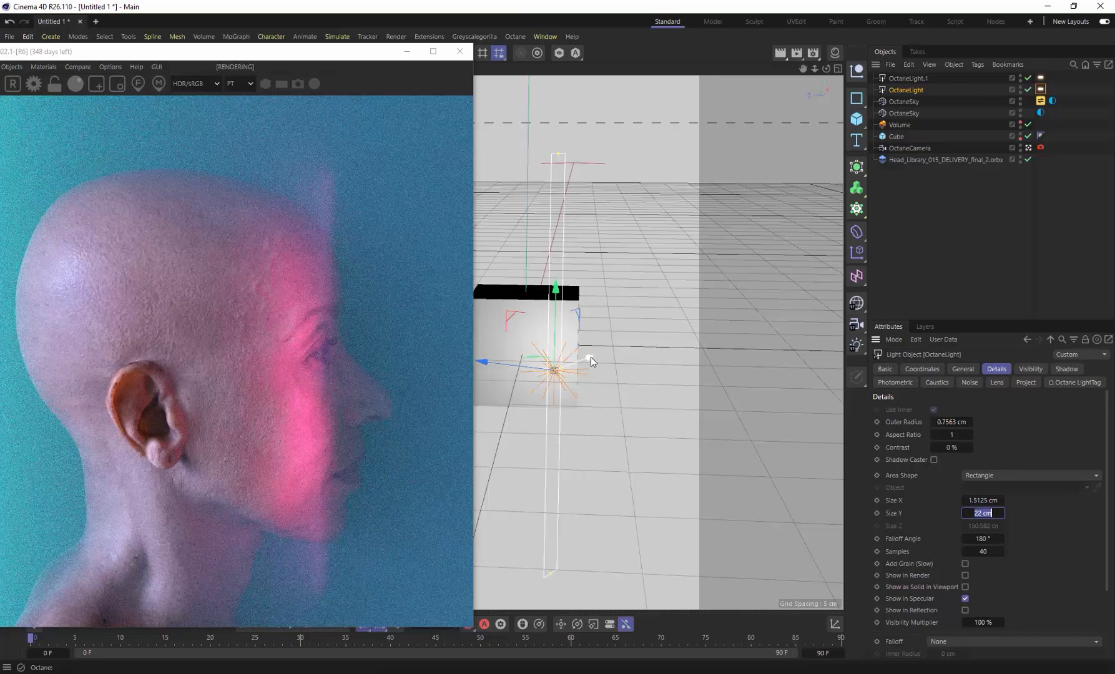
pyautogui.press('Return')
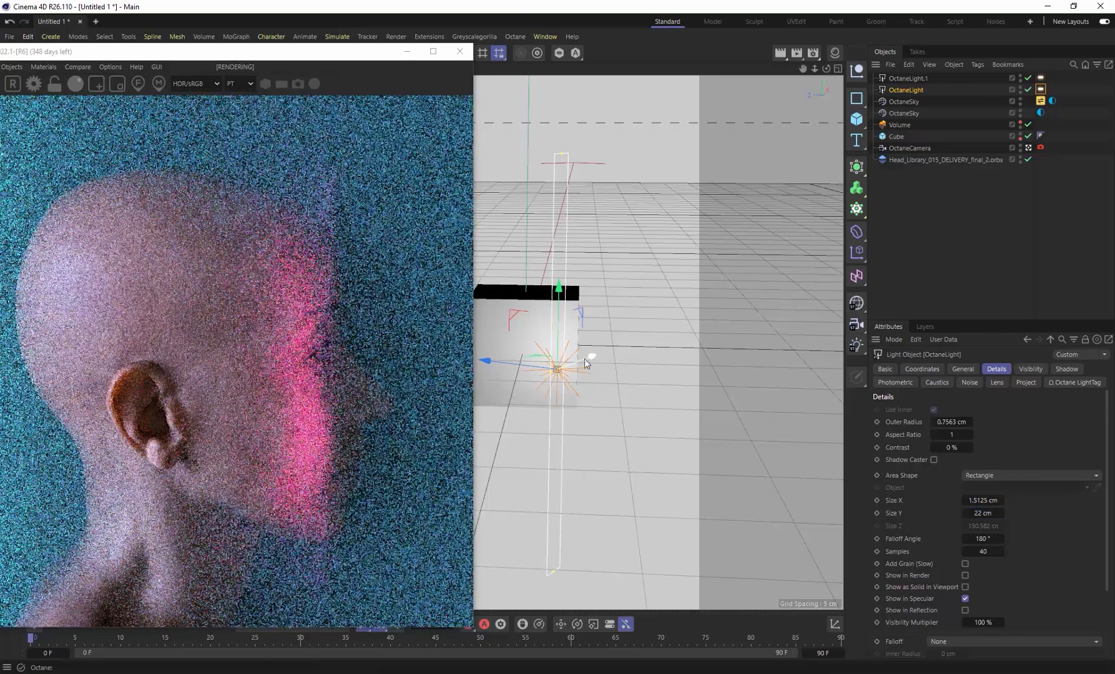
# Shift OctaneLight in small increments toward the front of the face.
pyautogui.moveTo(492, 362); pyautogui.dragTo(496, 362)
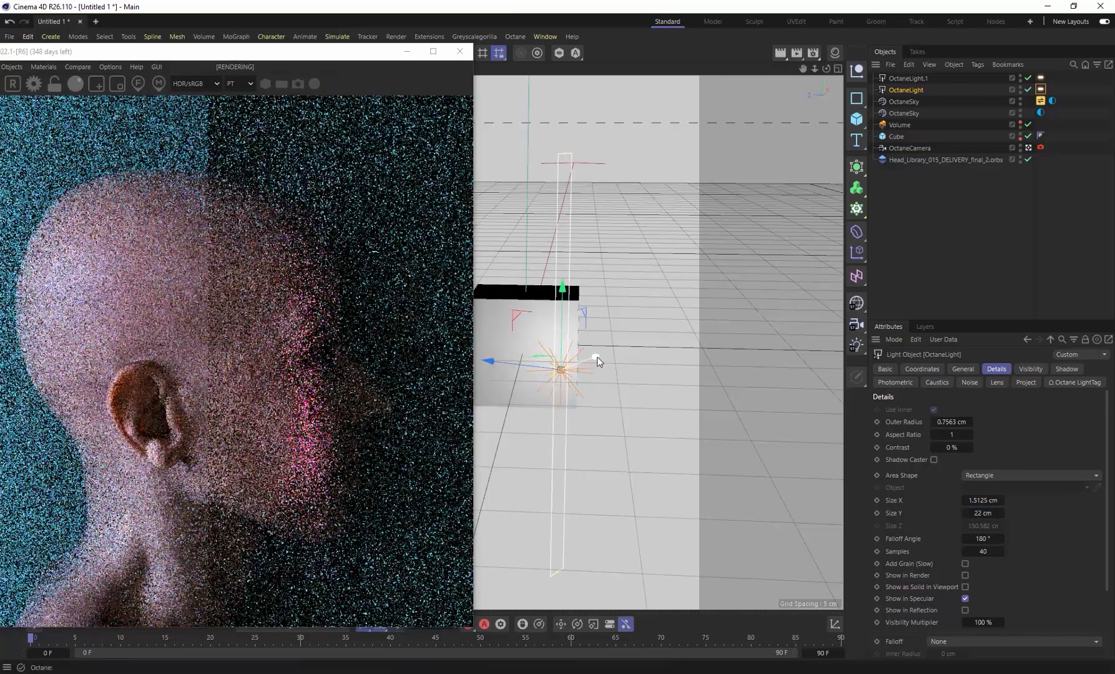
pyautogui.moveTo(598, 360); pyautogui.dragTo(601, 356)
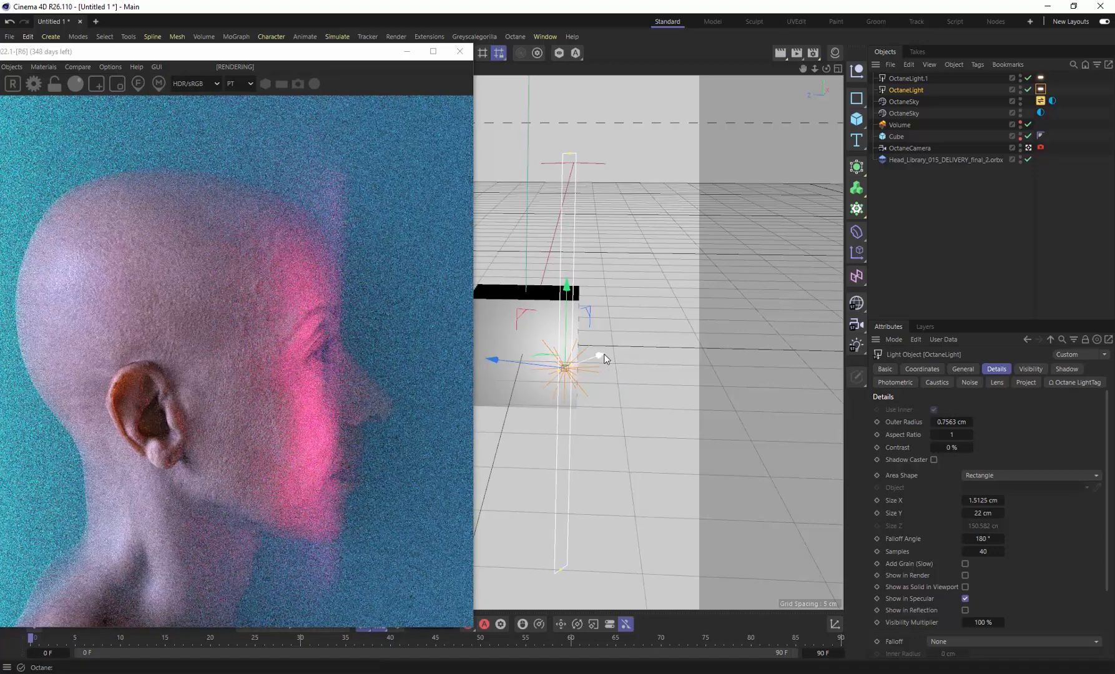
pyautogui.moveTo(611, 357); pyautogui.dragTo(608, 353)
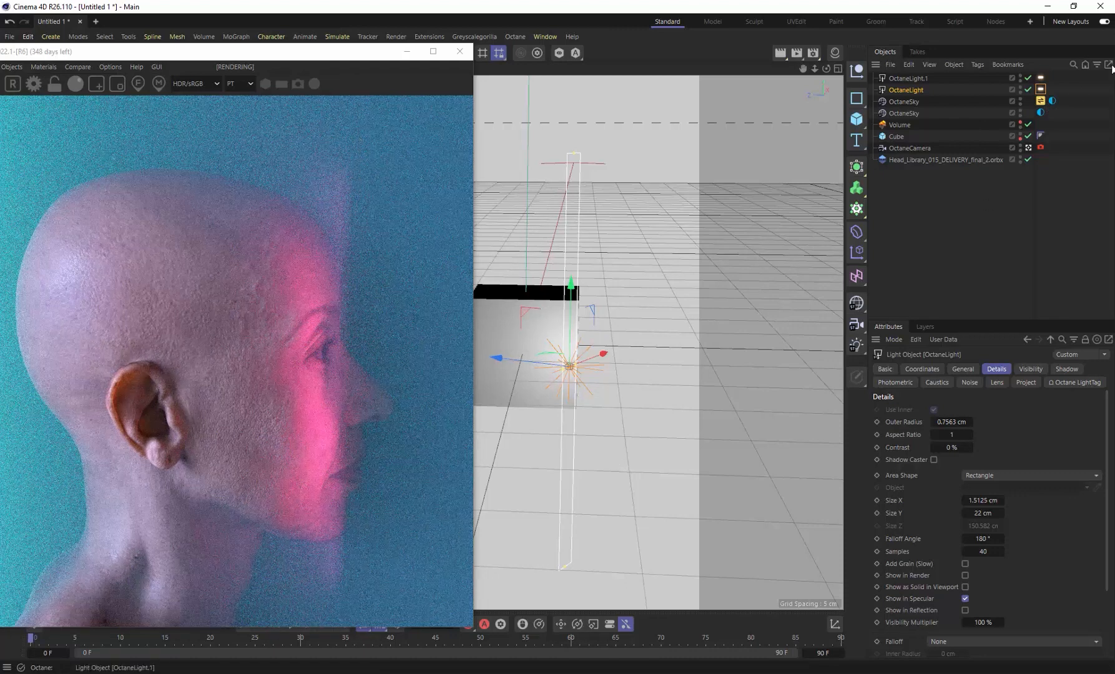
# Enable post processing on the OctaneCamera tag, with glare power at about 467.44 and cutoff at 0.312844.
pyautogui.click(1040, 148)
pyautogui.click(1064, 370)
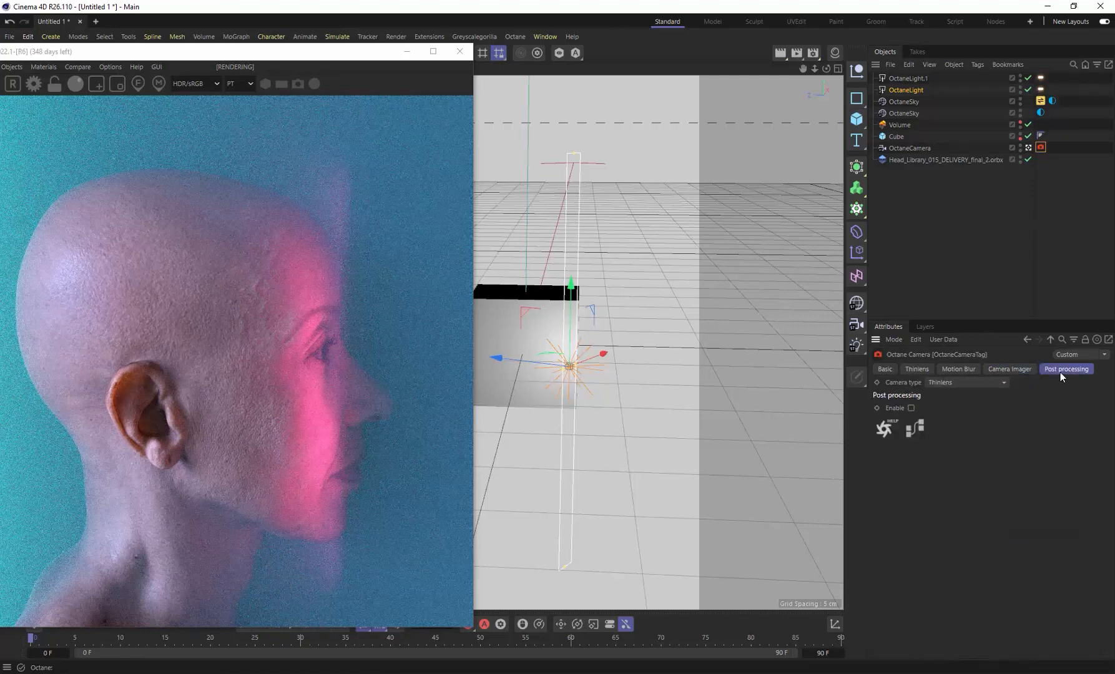
pyautogui.click(911, 409)
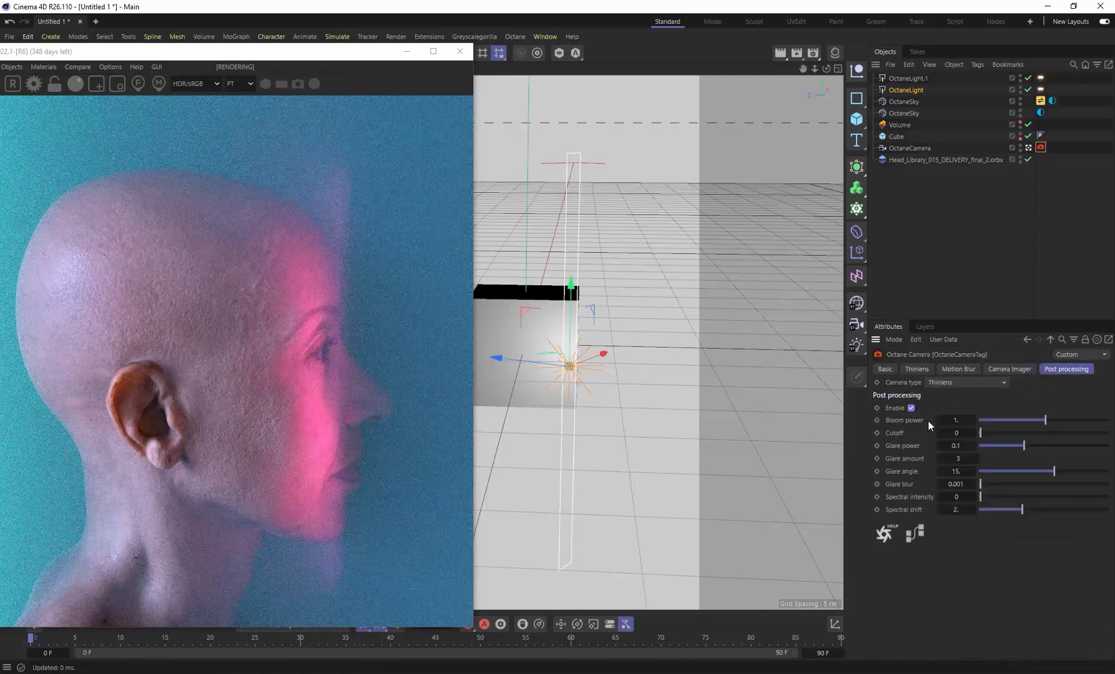
pyautogui.moveTo(1025, 445); pyautogui.dragTo(1081, 446)
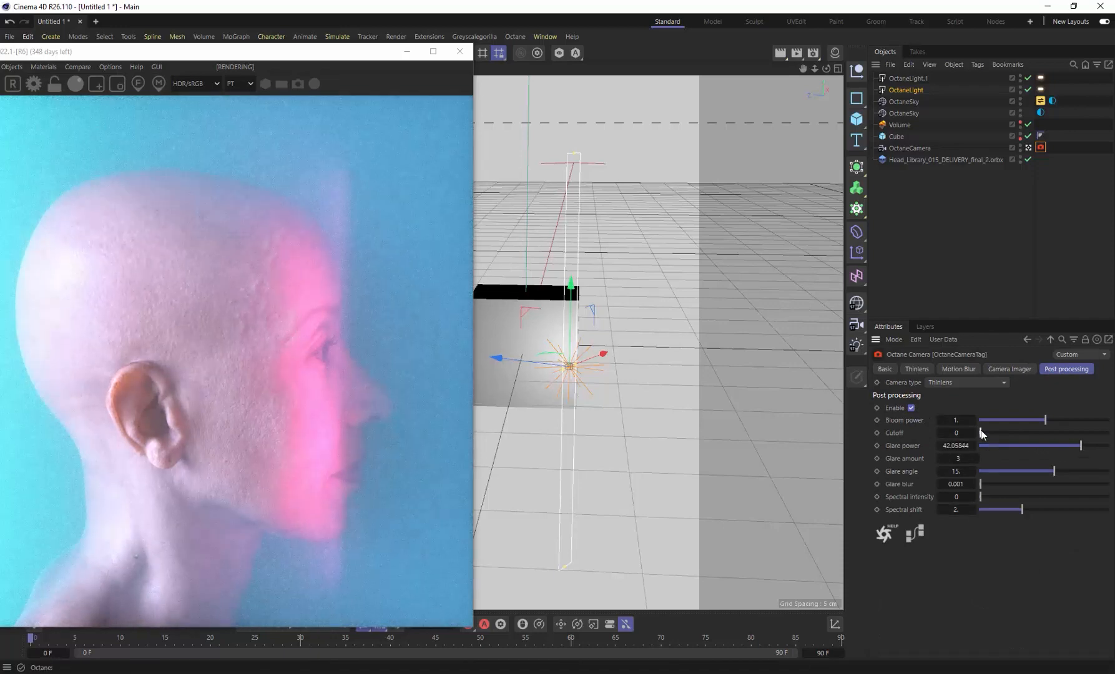
pyautogui.moveTo(981, 433); pyautogui.dragTo(986, 434)
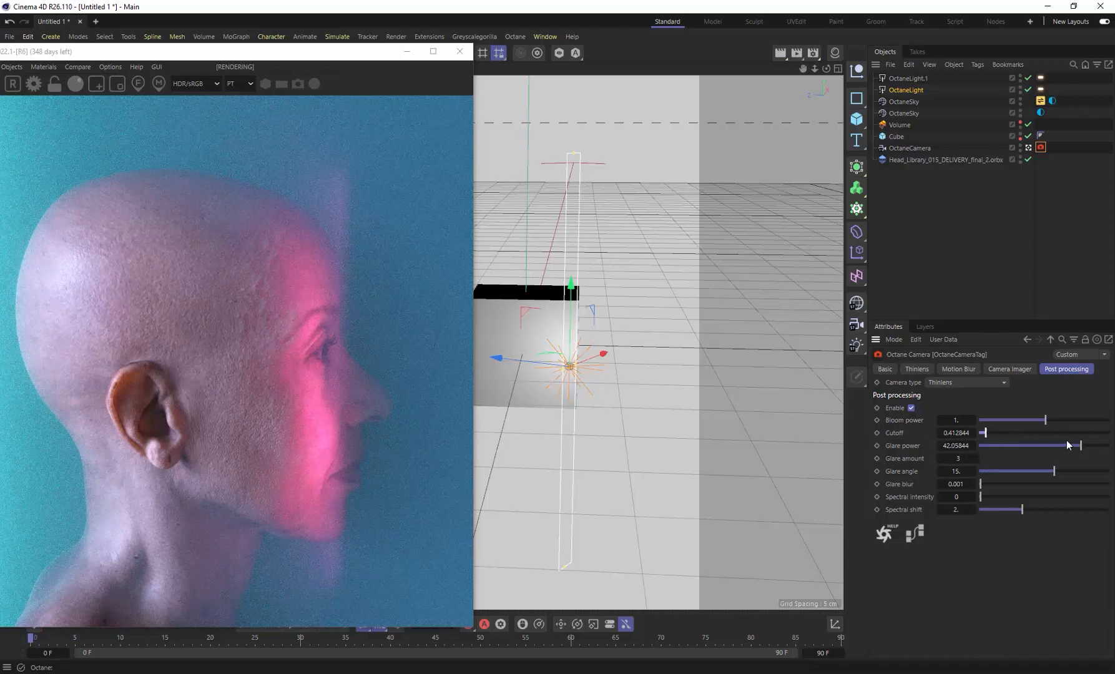
pyautogui.moveTo(1083, 448); pyautogui.dragTo(1102, 452)
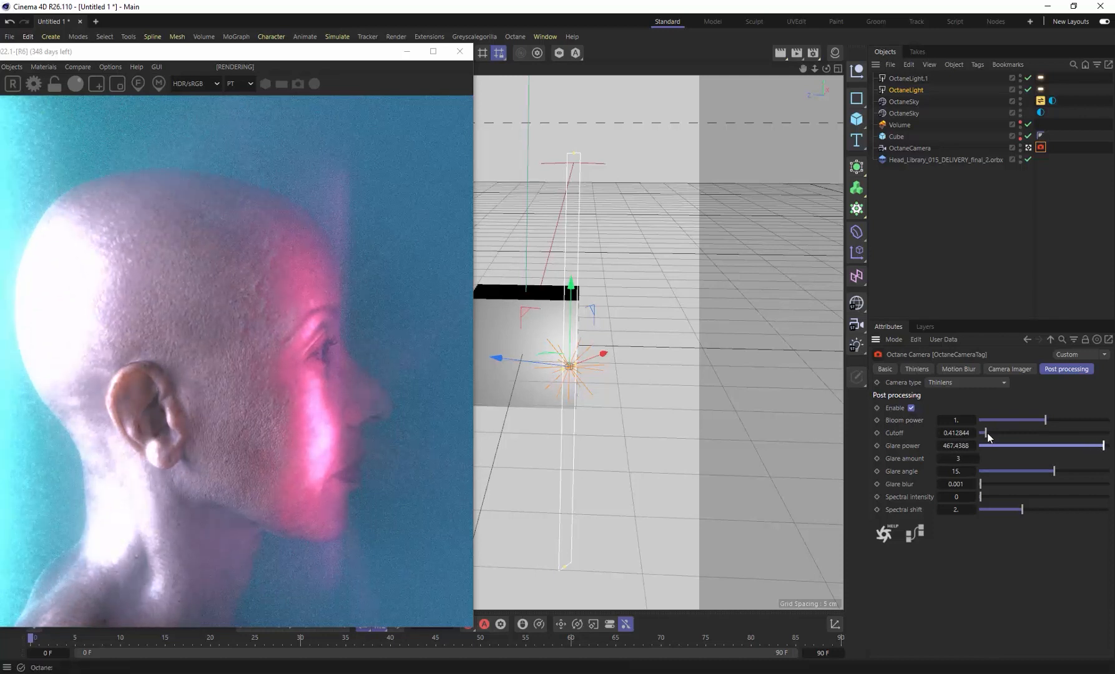
pyautogui.click(940, 433)
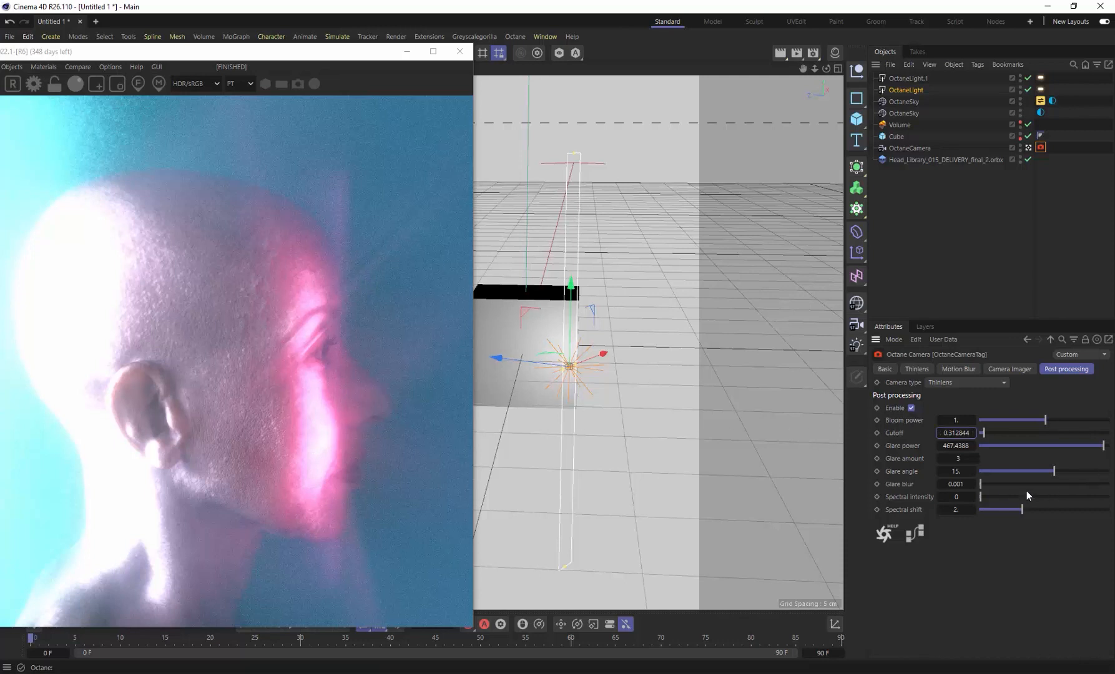
# Reduce the camera's glare amount to 1 and turn the glare angle to about -3.3 for a vertical streak.
pyautogui.click(940, 458)
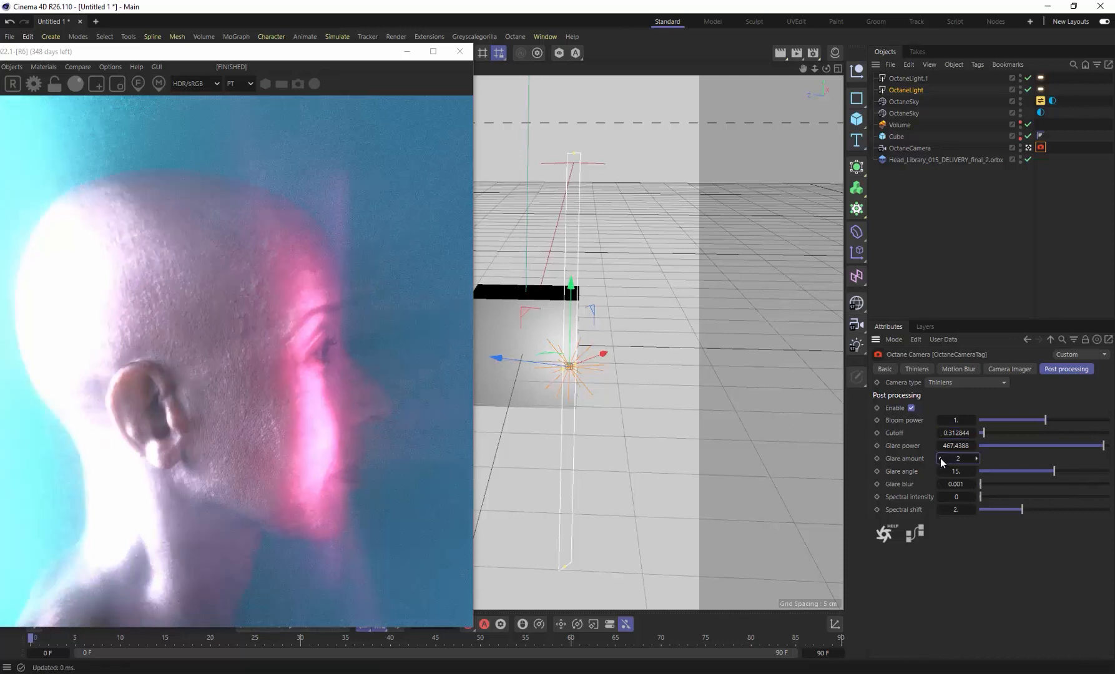
pyautogui.click(978, 460)
pyautogui.click(939, 458)
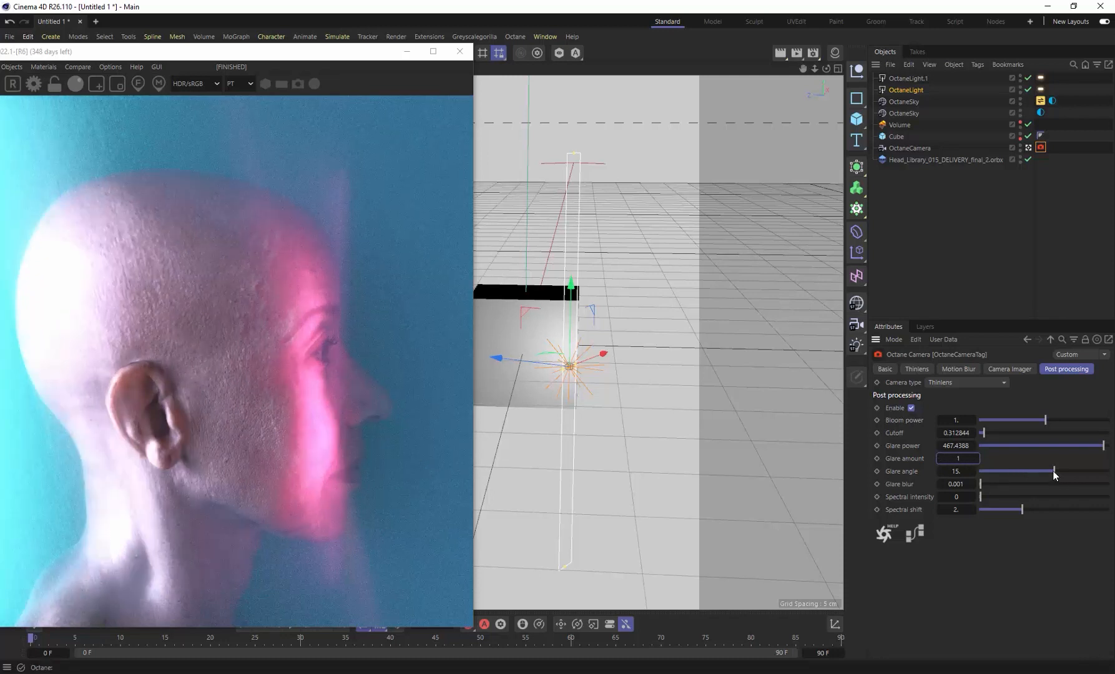
pyautogui.moveTo(1054, 472); pyautogui.dragTo(1045, 474)
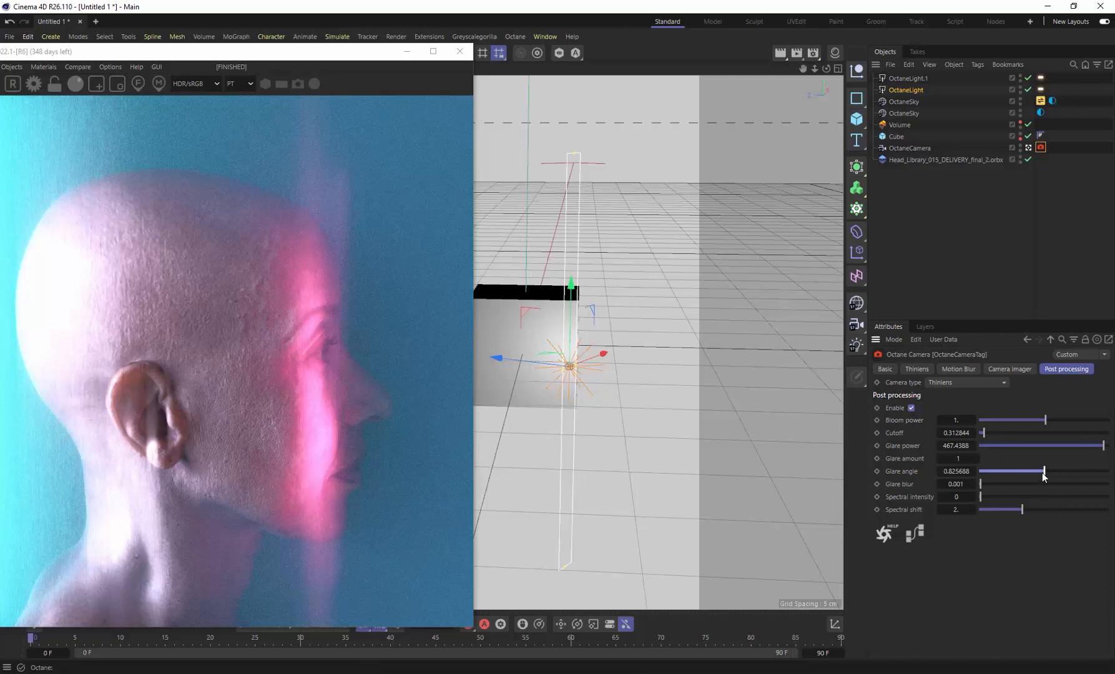
pyautogui.moveTo(1042, 470)
pyautogui.mouseDown()
pyautogui.moveTo(1056, 472)
pyautogui.moveTo(1042, 473)
pyautogui.mouseUp()
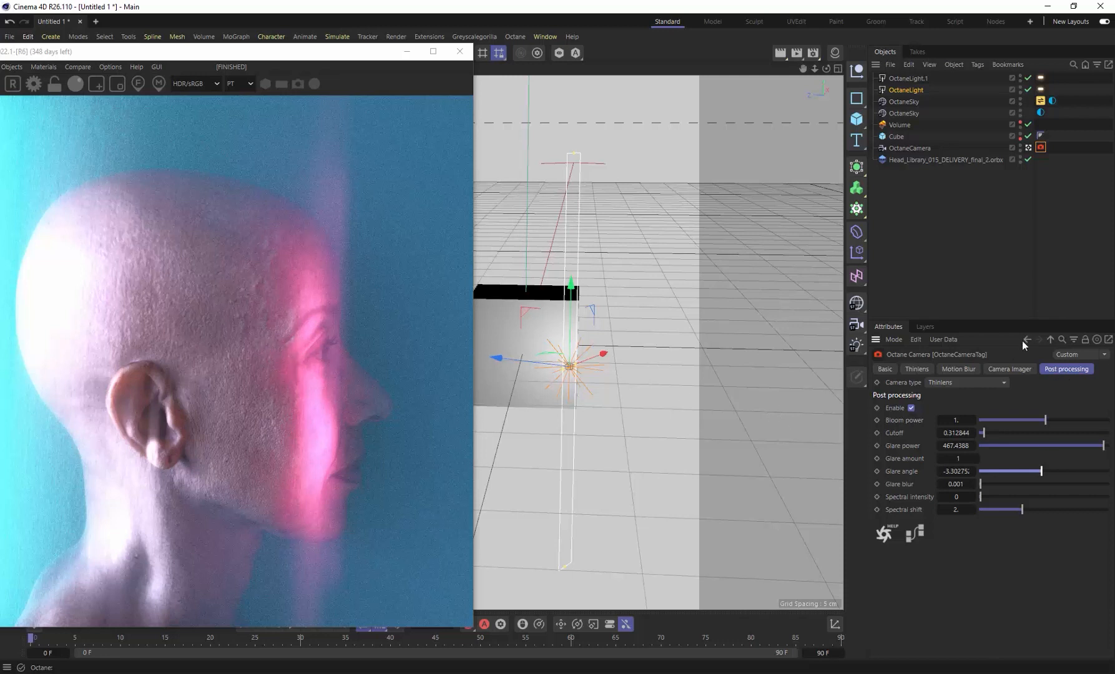
# Adjust the camera imager to highlight compression 0.61236, gamma 0.698928 and saturation 1.296703.
pyautogui.click(1011, 369)
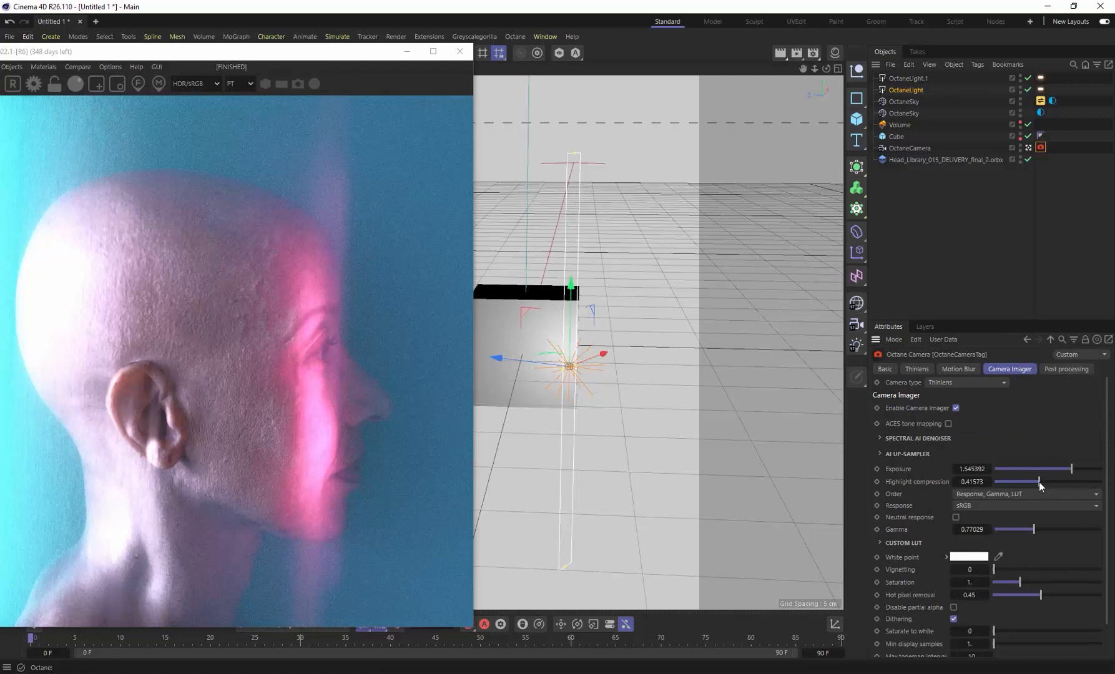
pyautogui.moveTo(1040, 482); pyautogui.dragTo(1060, 493)
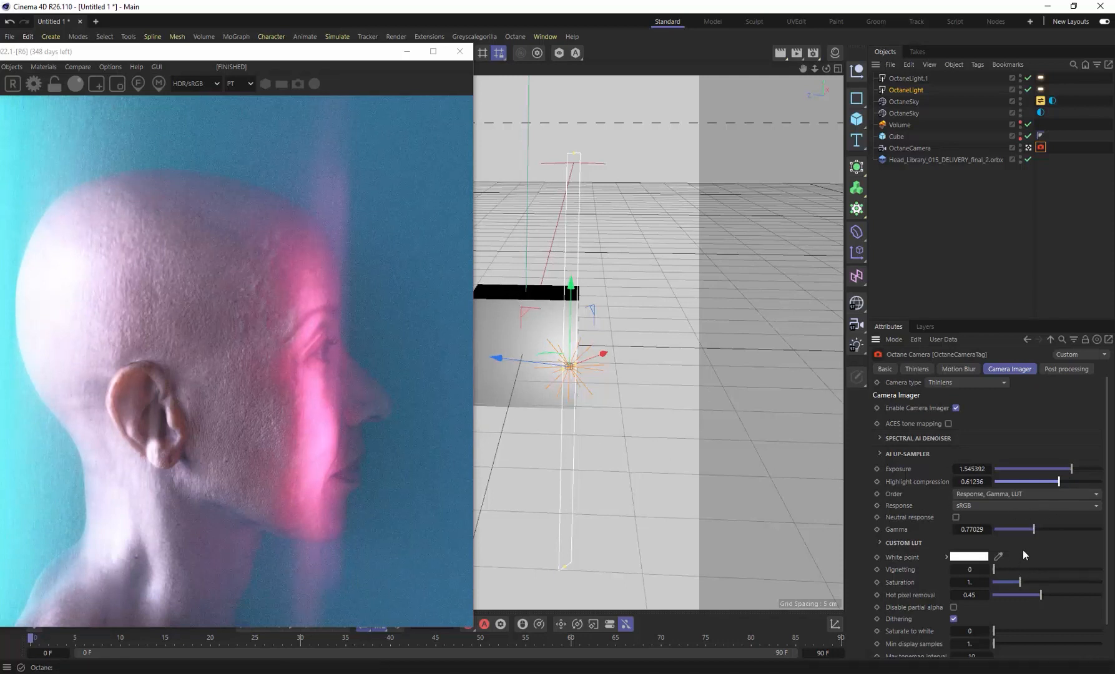
pyautogui.moveTo(1036, 529); pyautogui.dragTo(1031, 529)
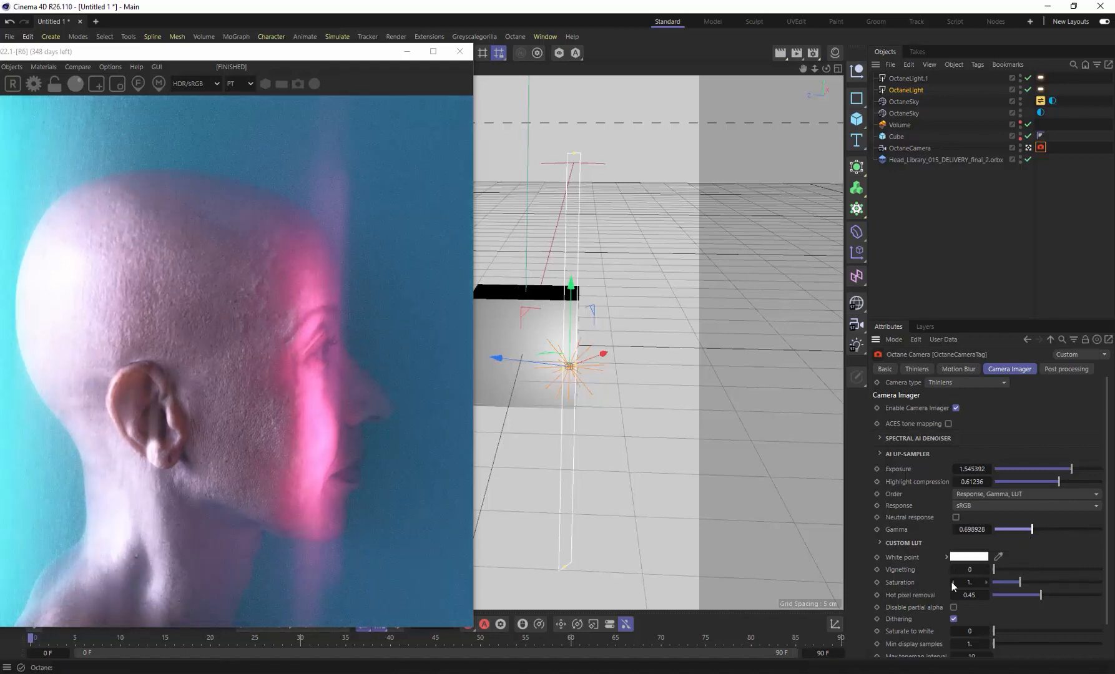
pyautogui.moveTo(1023, 580); pyautogui.dragTo(1029, 584)
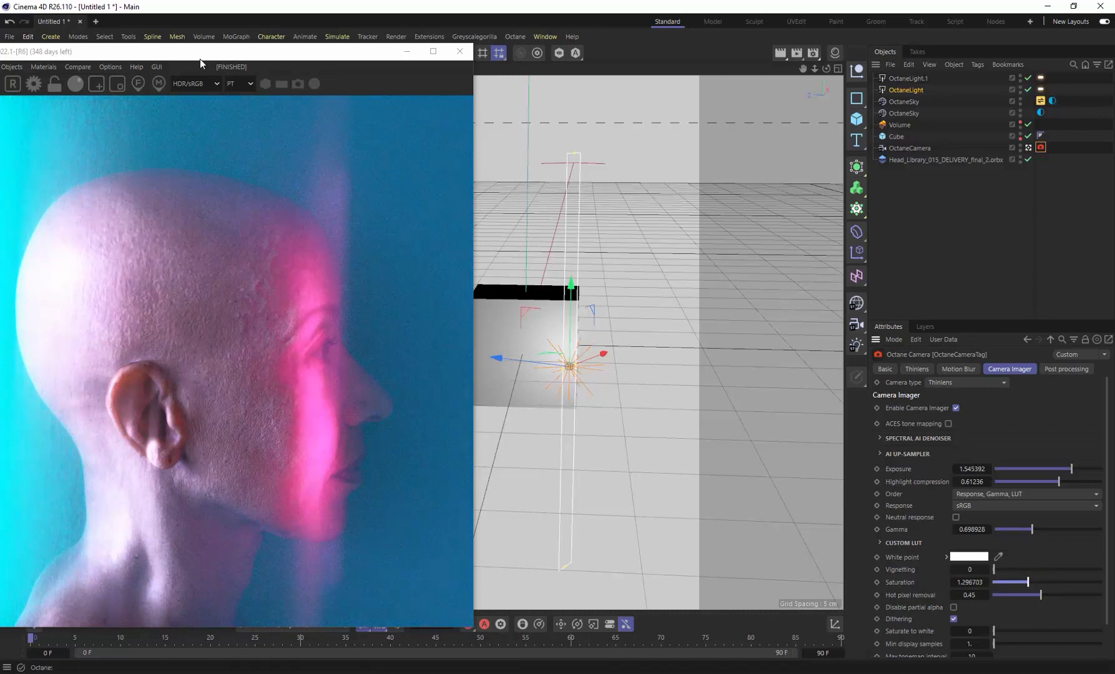
# Add a cone primitive with a bottom radius of 10 cm and a height of 20 cm.
pyautogui.moveTo(200, 58); pyautogui.dragTo(417, 35)
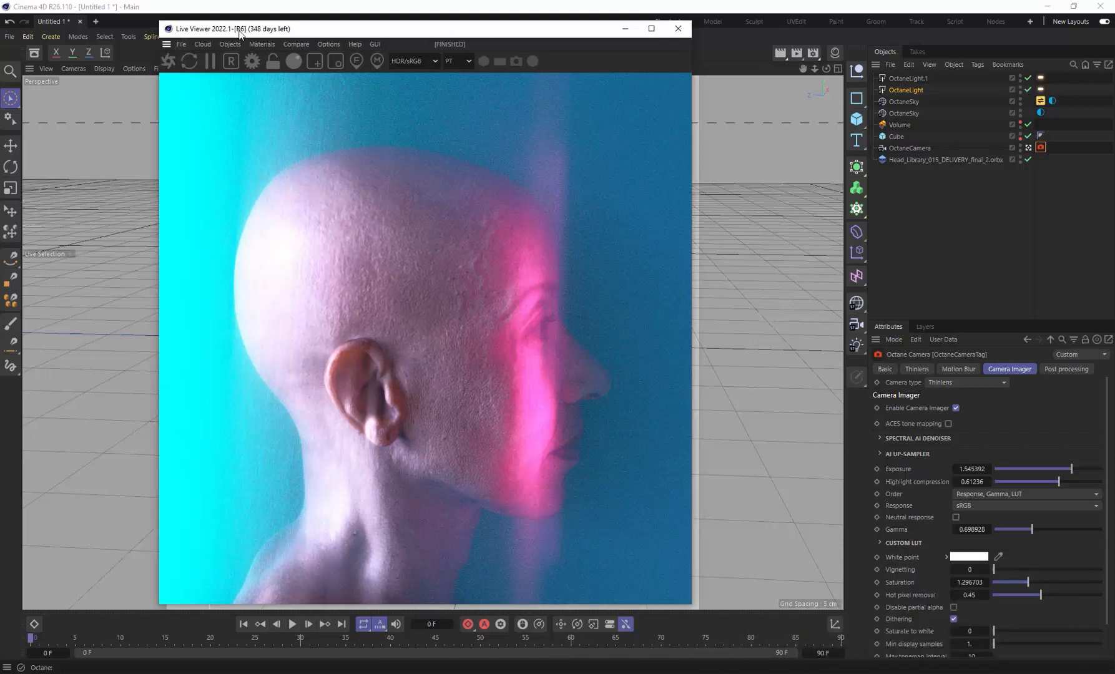
pyautogui.moveTo(245, 31); pyautogui.dragTo(274, 31)
pyautogui.click(856, 119)
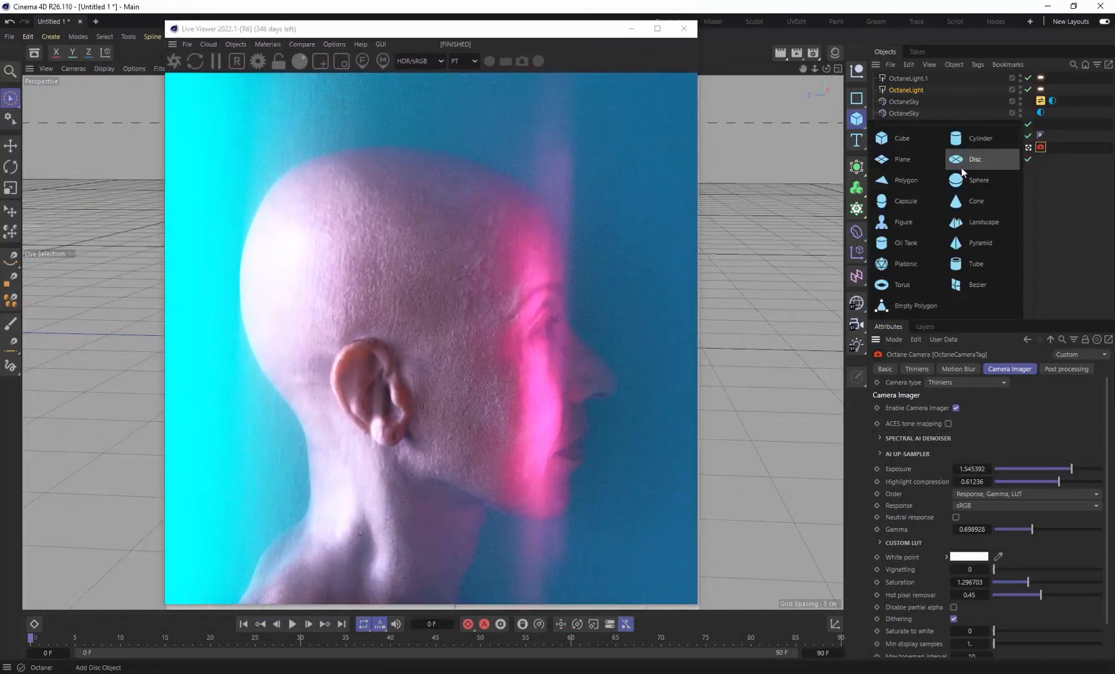
pyautogui.click(964, 200)
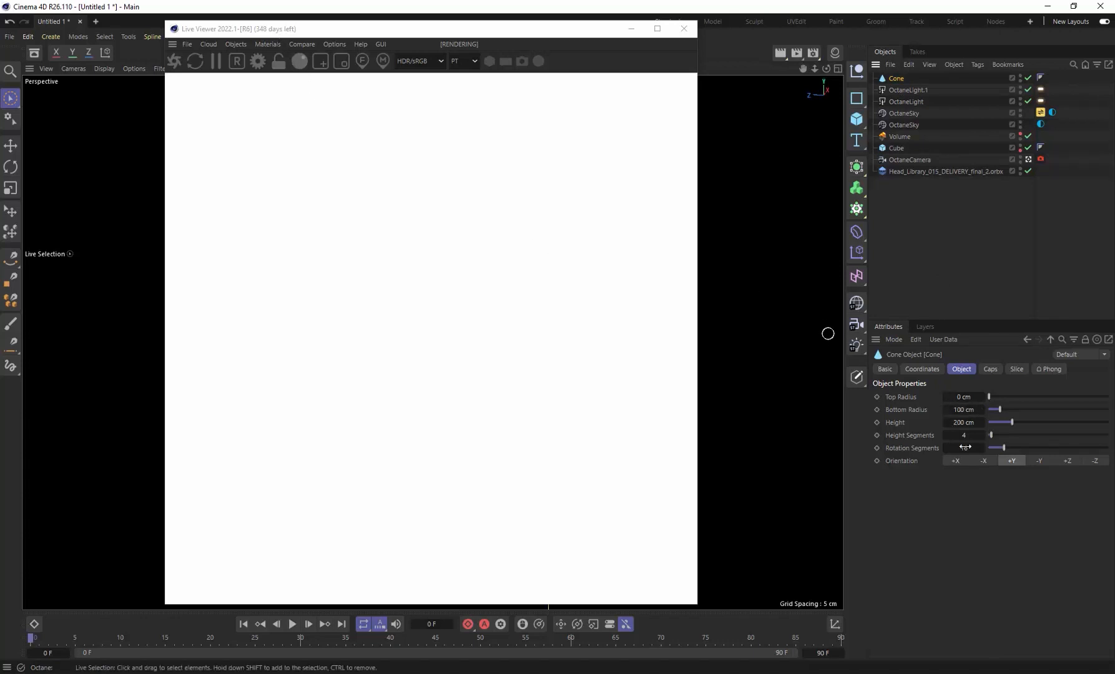
pyautogui.click(958, 409)
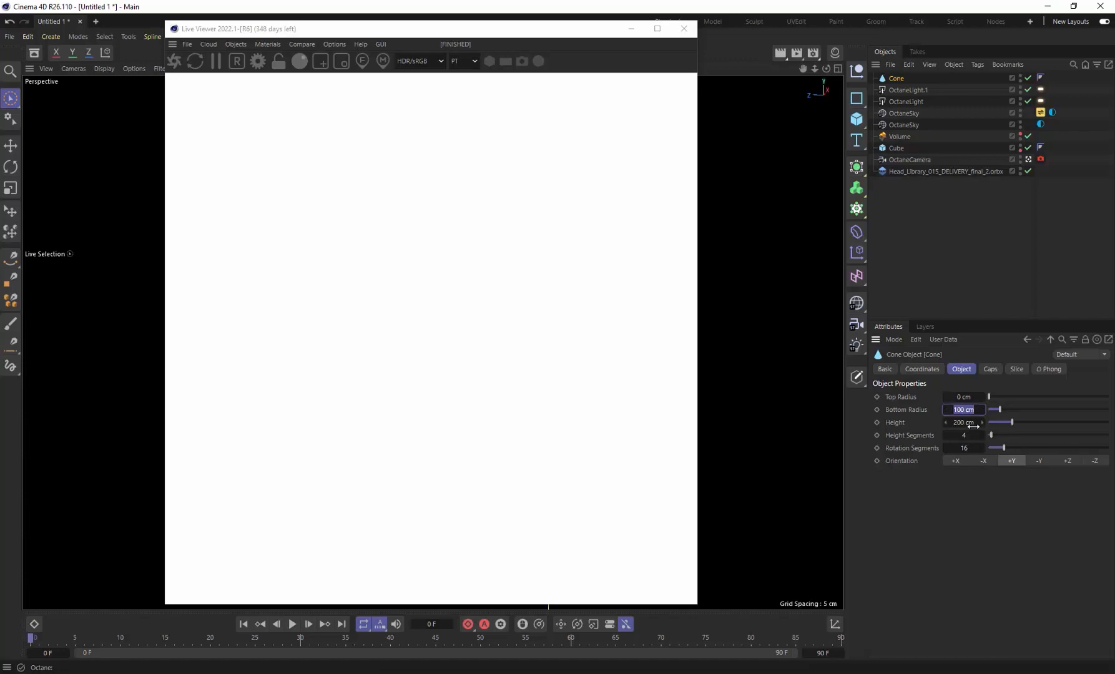
pyautogui.write('10')
pyautogui.press('Tab')
pyautogui.write('20')
pyautogui.press('Return')
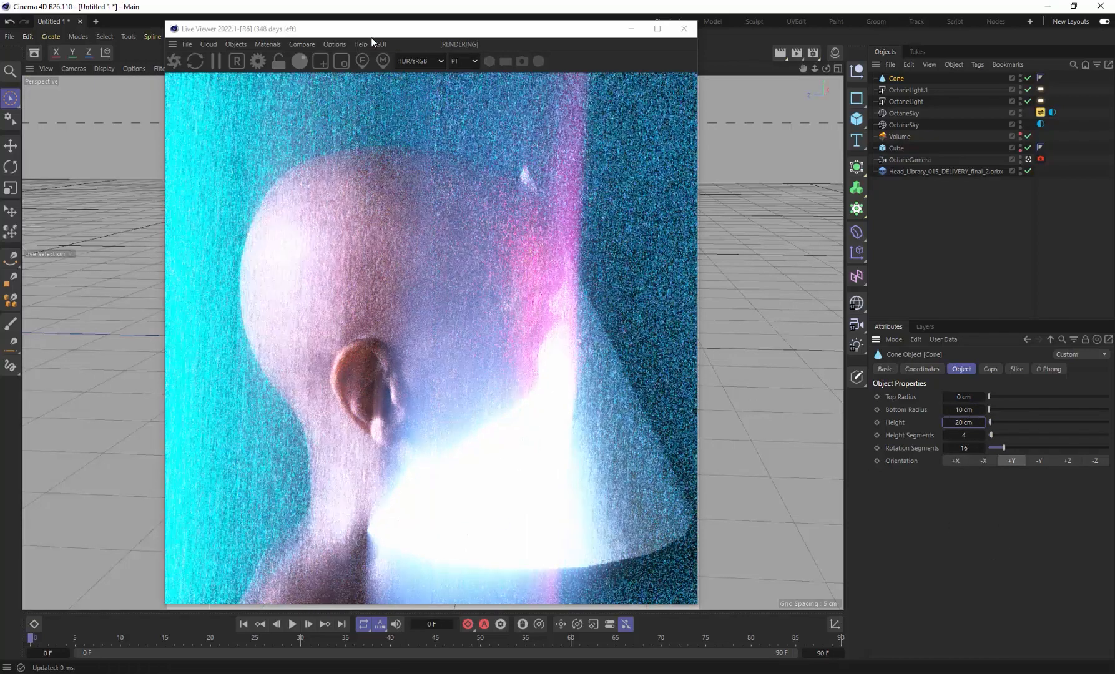
# Move the Live Viewer window aside to clear the viewport, and scale the cone down uniformly.
pyautogui.moveTo(362, 33); pyautogui.dragTo(758, 45)
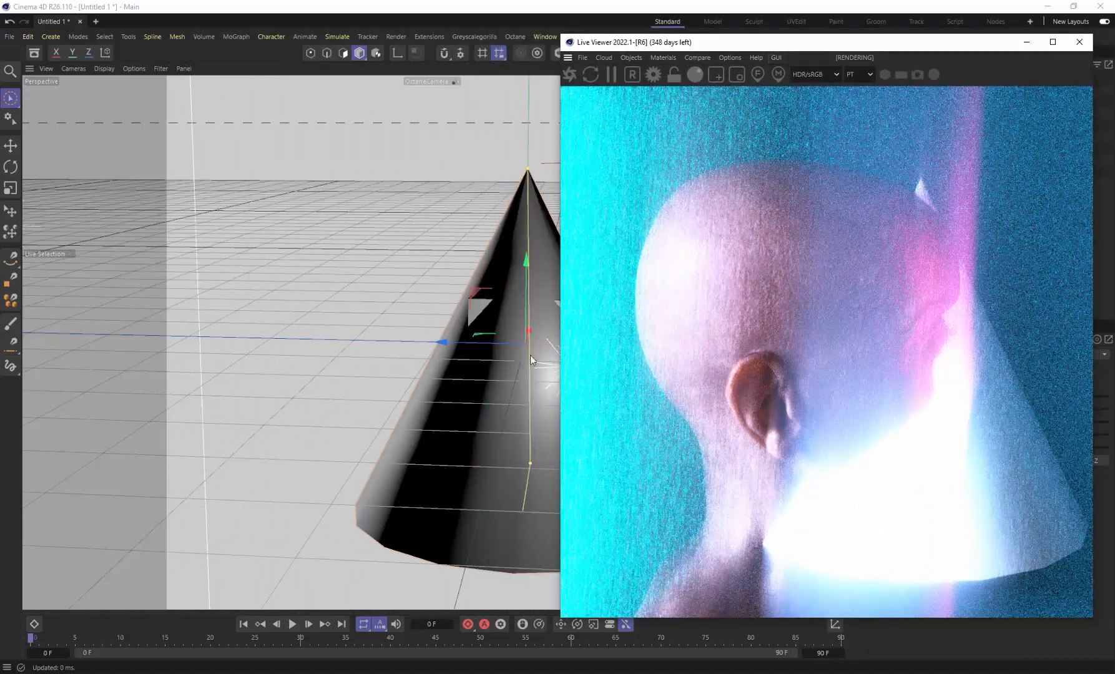
pyautogui.moveTo(622, 42); pyautogui.dragTo(640, 38)
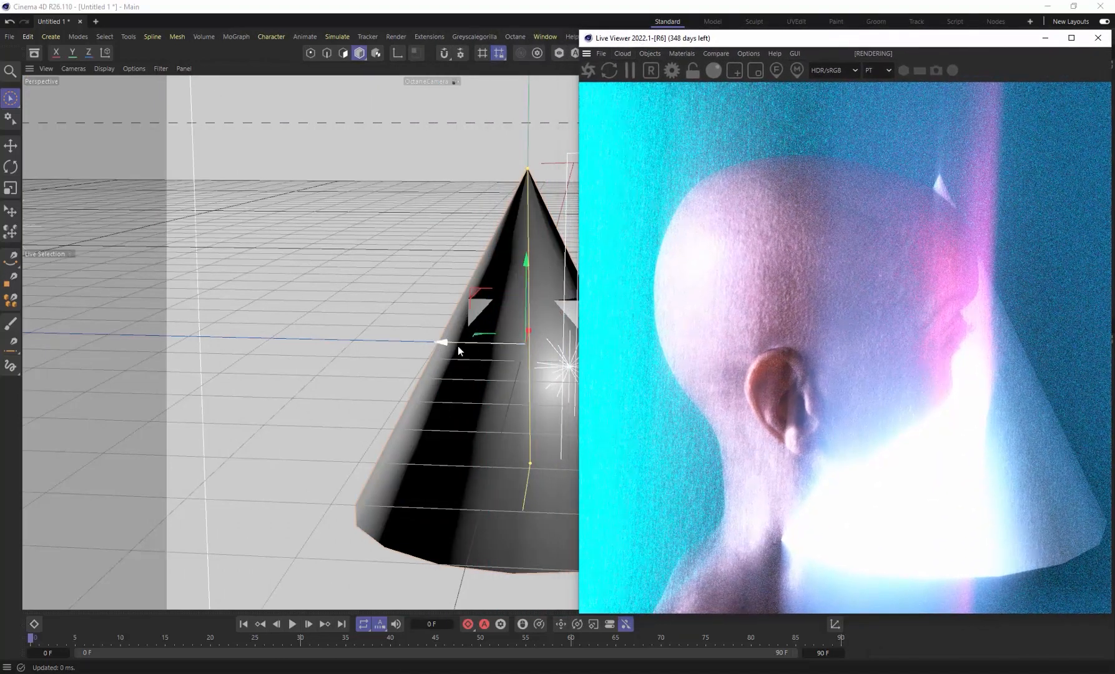
pyautogui.press('t')
pyautogui.moveTo(494, 290); pyautogui.dragTo(284, 379)
# Move the cone along its axes so that it stands just in front of the head's ear in the render.
pyautogui.press('space')
pyautogui.moveTo(530, 329); pyautogui.dragTo(523, 355)
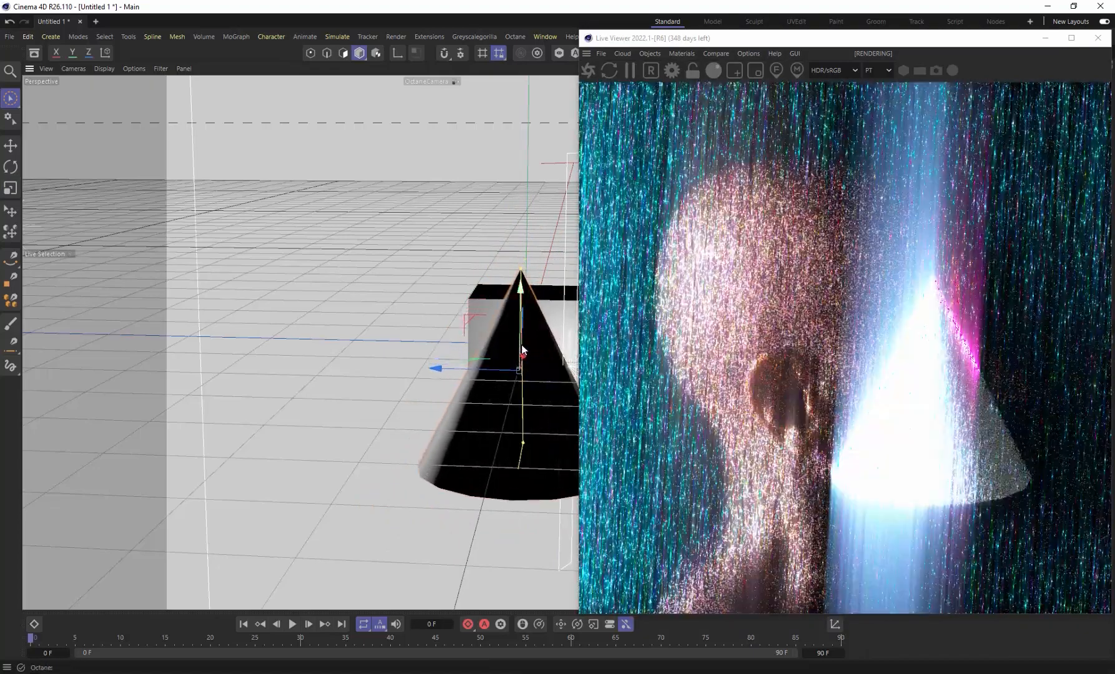
pyautogui.moveTo(435, 373); pyautogui.dragTo(362, 371)
pyautogui.moveTo(451, 441); pyautogui.dragTo(442, 460)
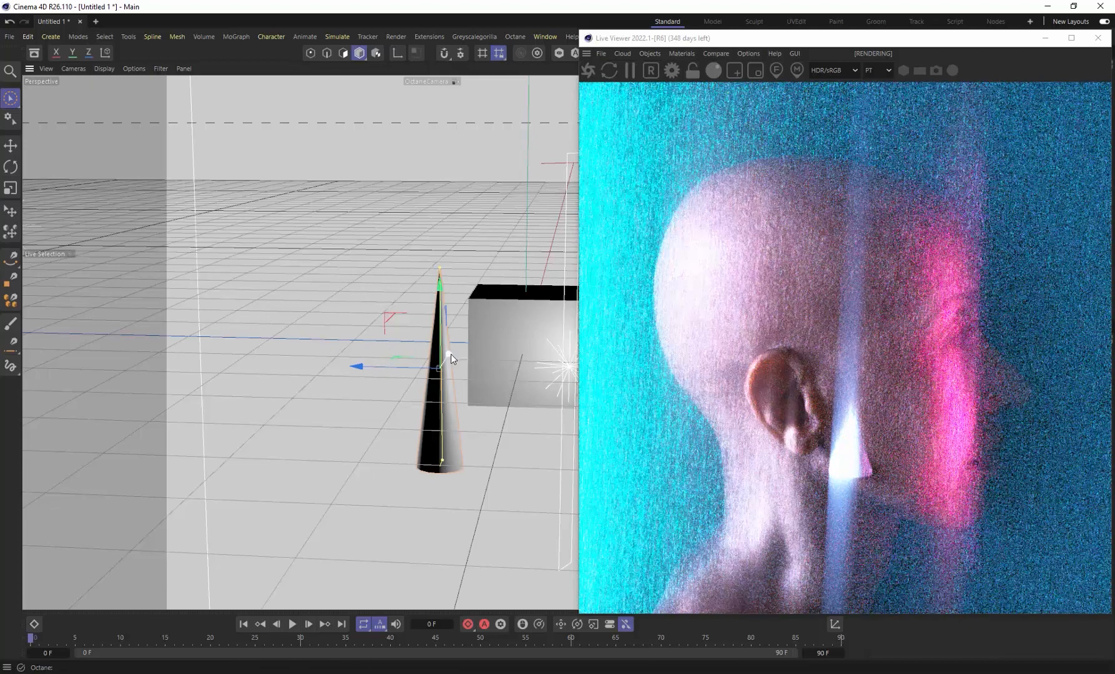
pyautogui.moveTo(450, 353); pyautogui.dragTo(445, 360)
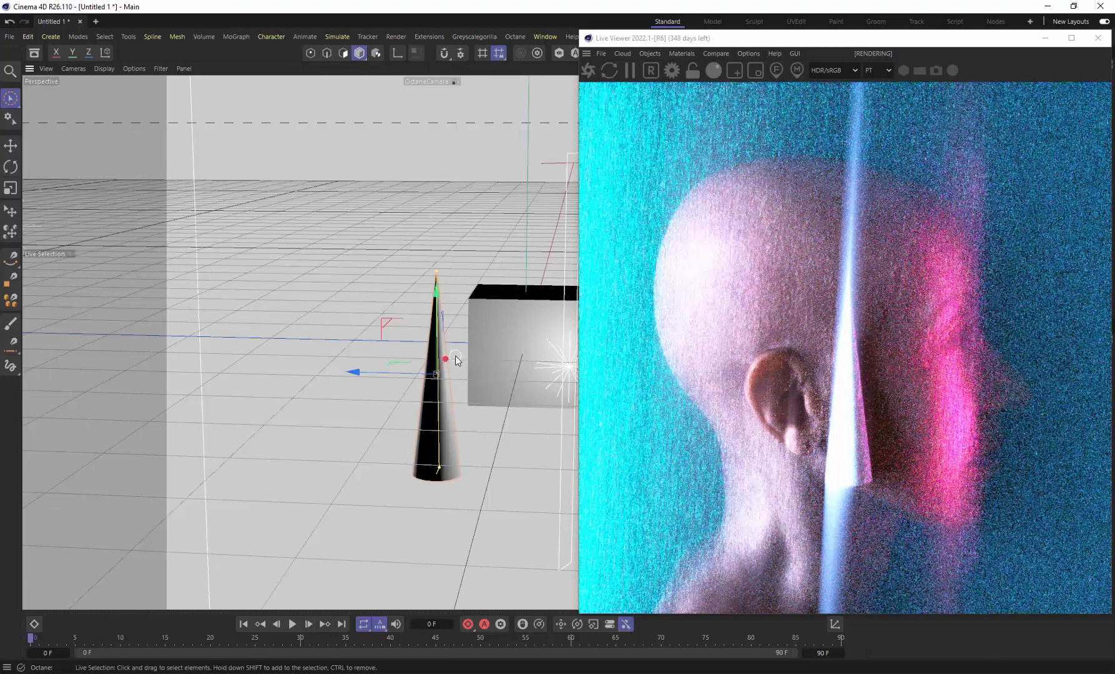
# Leave the OctaneCamera view for the default camera, frame the cone closely beside the ear, and scale it down further.
pyautogui.press('r')
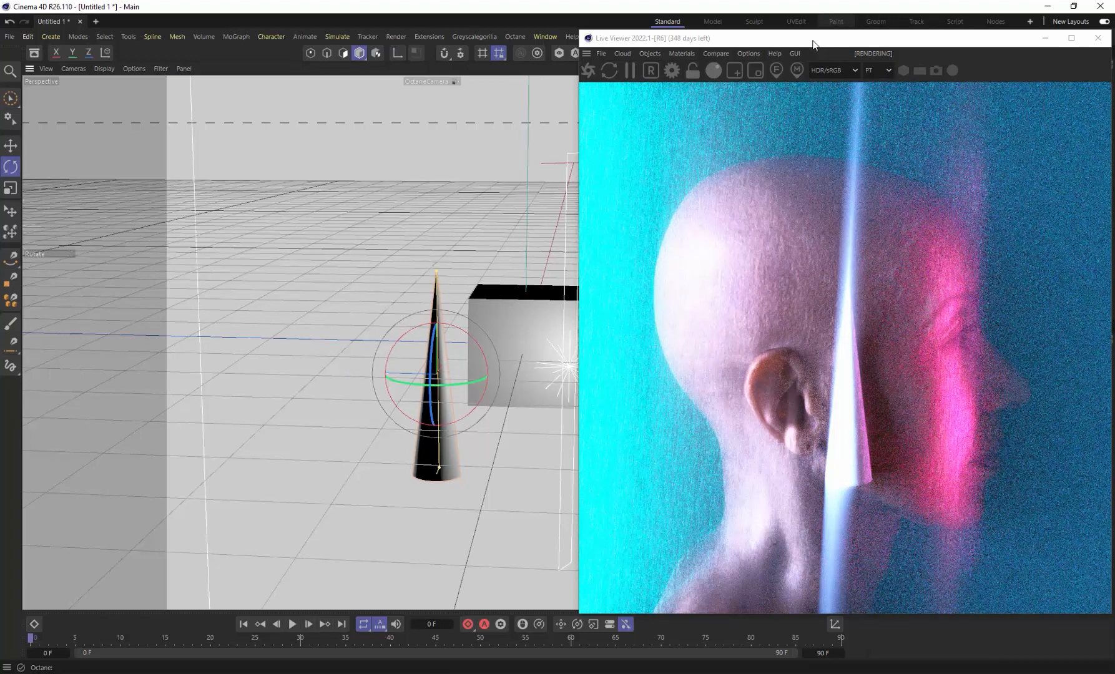
pyautogui.moveTo(812, 44); pyautogui.dragTo(543, 54)
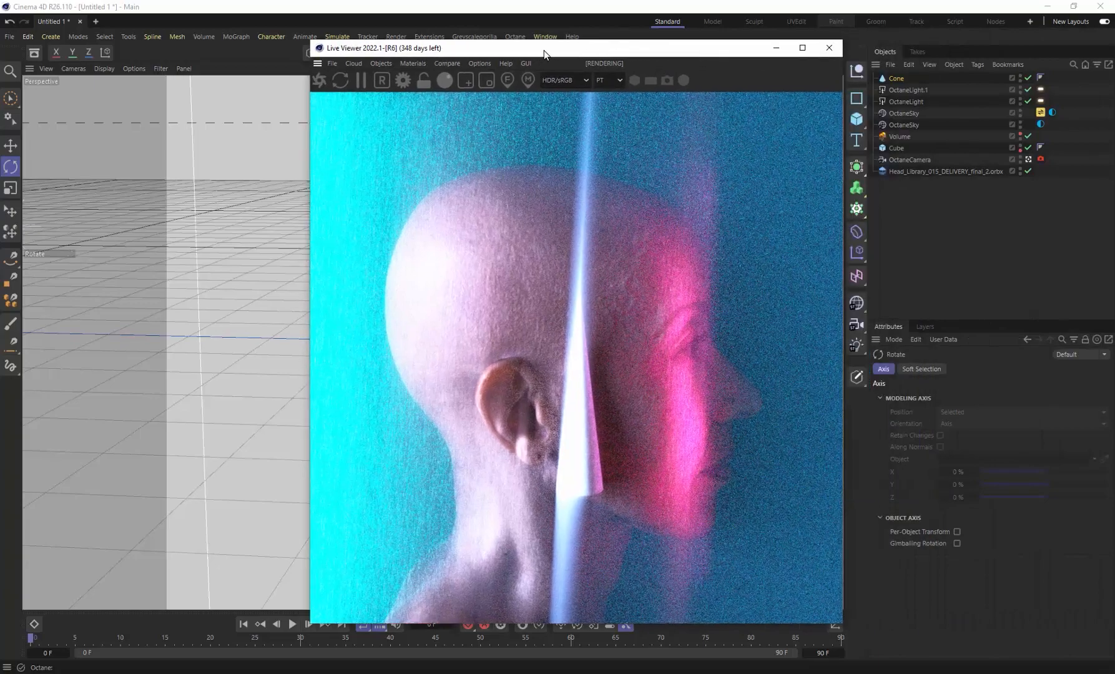
pyautogui.click(1027, 160)
pyautogui.moveTo(548, 54); pyautogui.dragTo(794, 53)
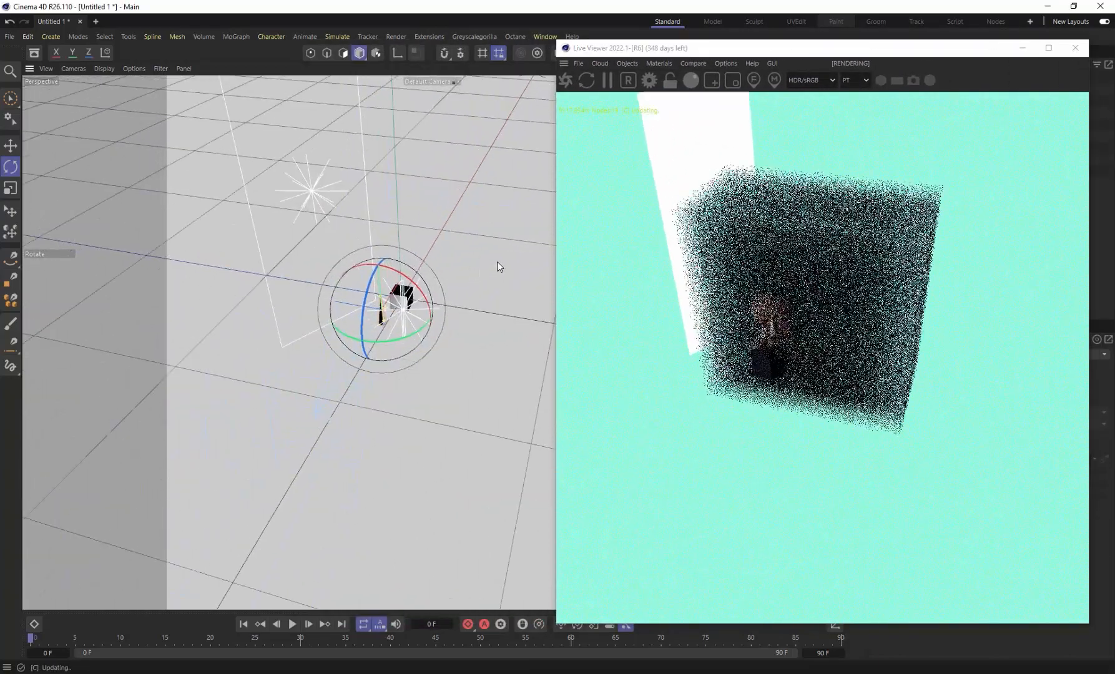
pyautogui.scroll(10, 496, 262)
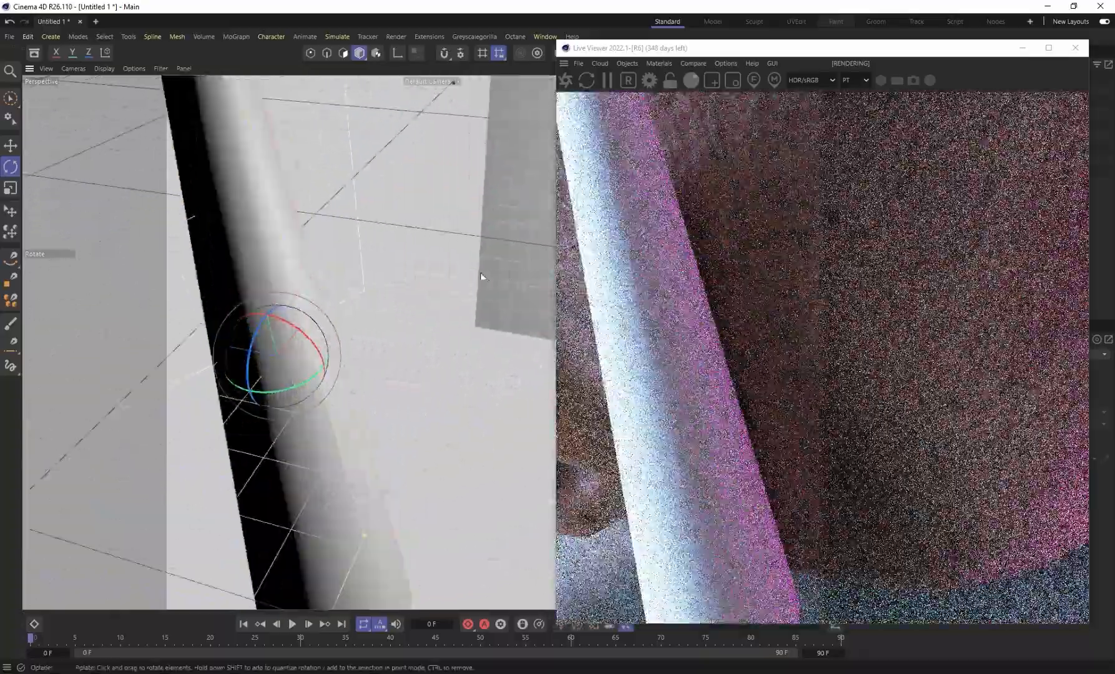
pyautogui.scroll(-8, 320, 309)
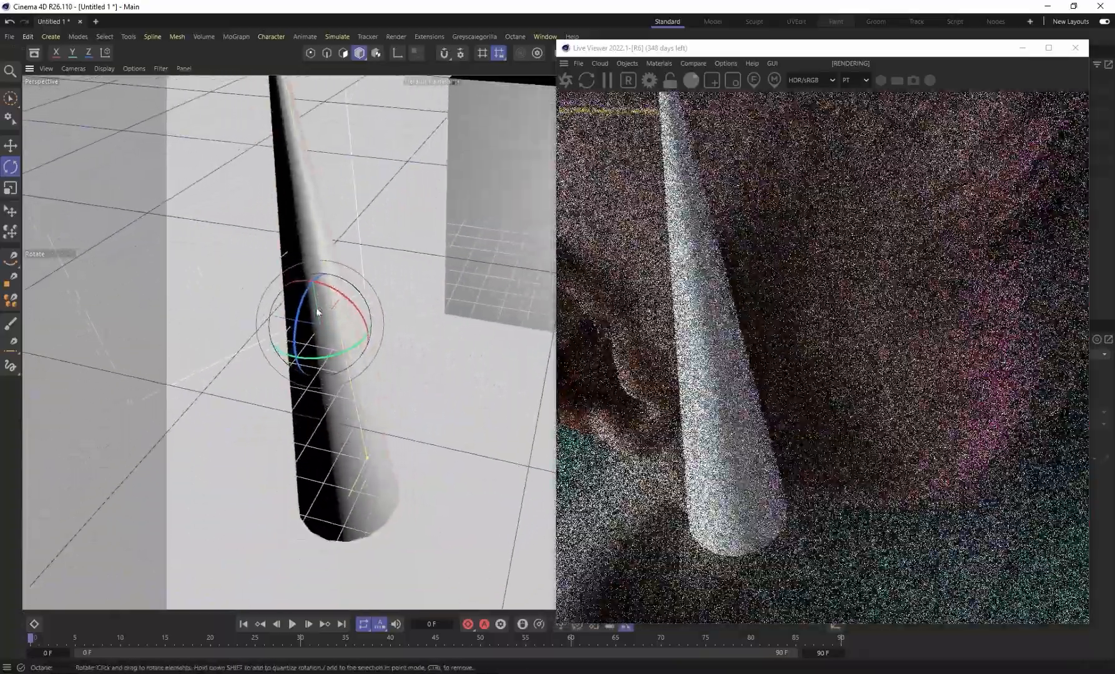
pyautogui.scroll(-5, 319, 312)
pyautogui.keyDown('alt'); pyautogui.moveTo(321, 311); pyautogui.dragTo(411, 323); pyautogui.keyUp('alt')
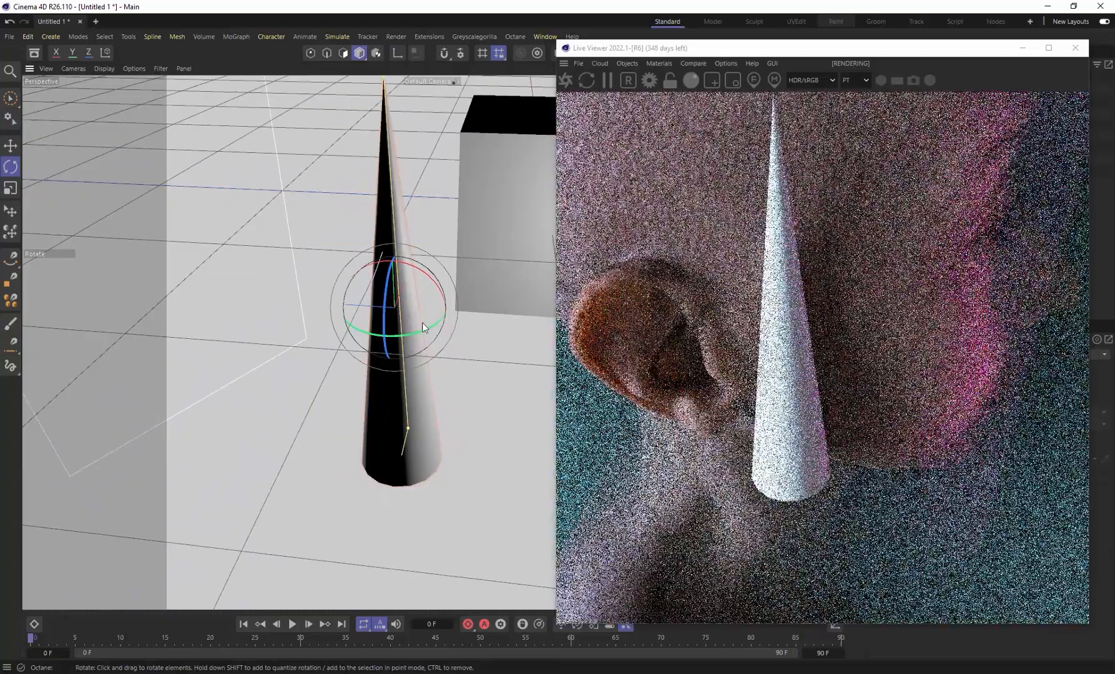
pyautogui.scroll(6, 423, 327)
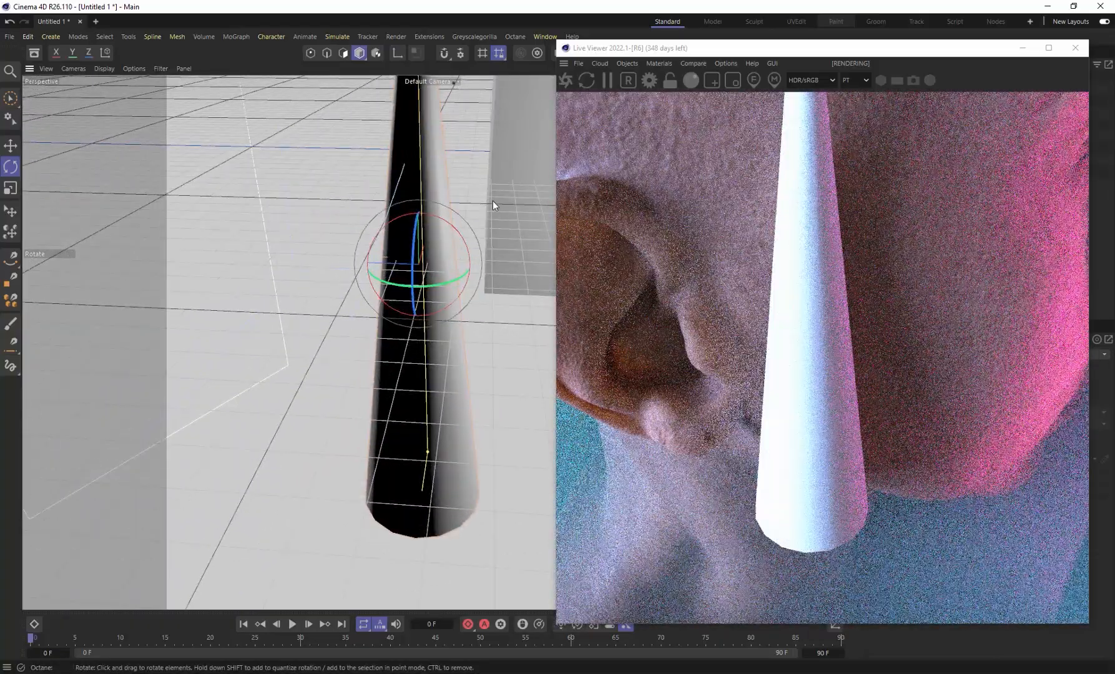
pyautogui.press('t')
pyautogui.moveTo(505, 186); pyautogui.dragTo(364, 266)
# Rotate the cone onto its side so its tip points at the ear, and scale it down again.
pyautogui.press('r')
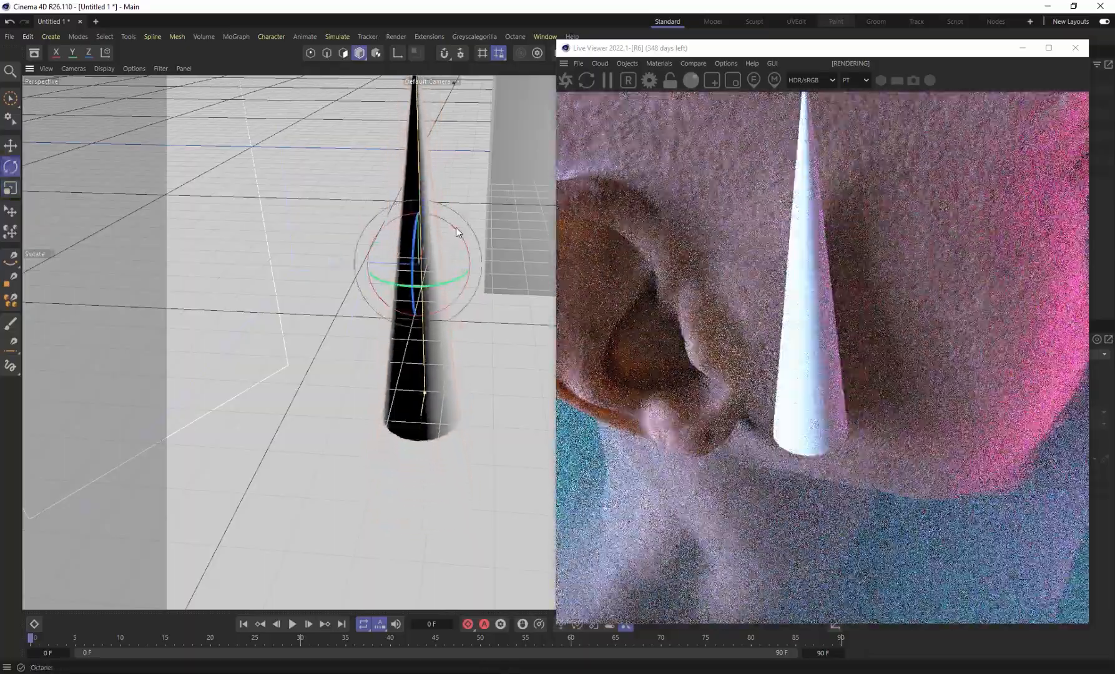
pyautogui.moveTo(456, 227); pyautogui.dragTo(367, 232)
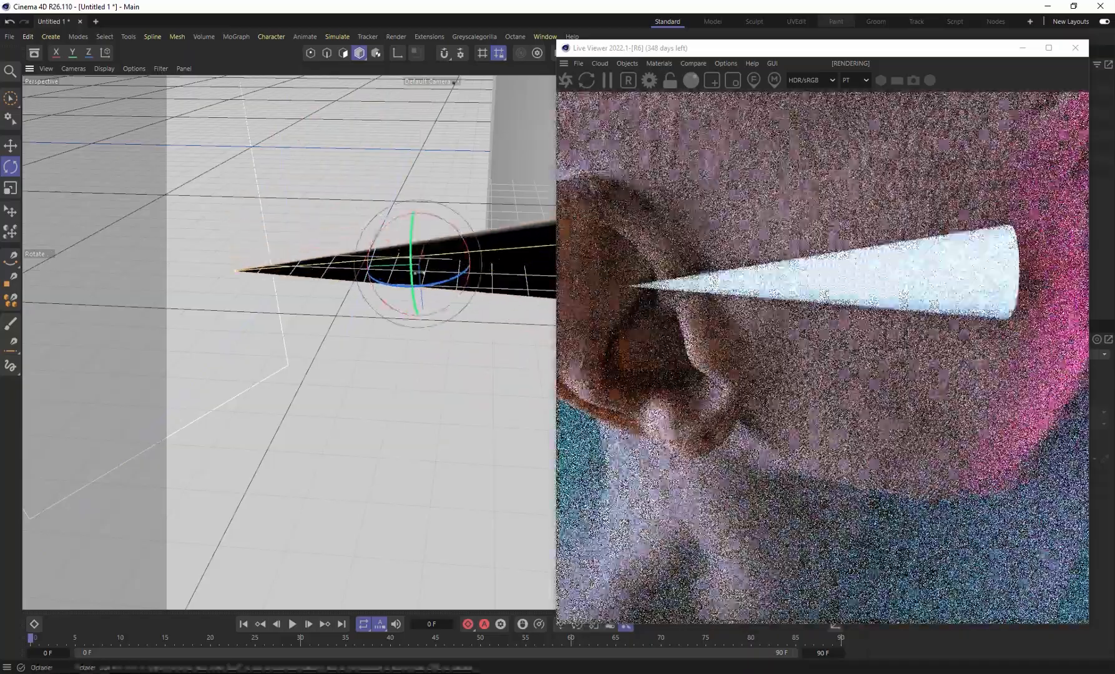
pyautogui.moveTo(444, 284); pyautogui.dragTo(416, 288)
pyautogui.press('t')
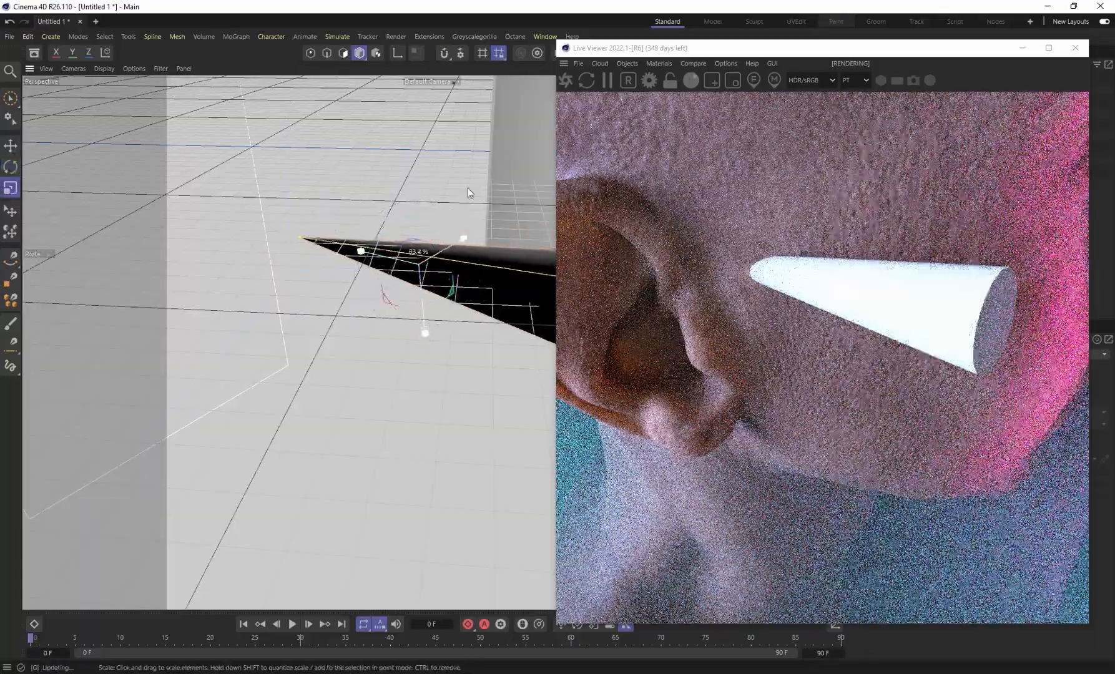
pyautogui.moveTo(468, 188); pyautogui.dragTo(337, 249)
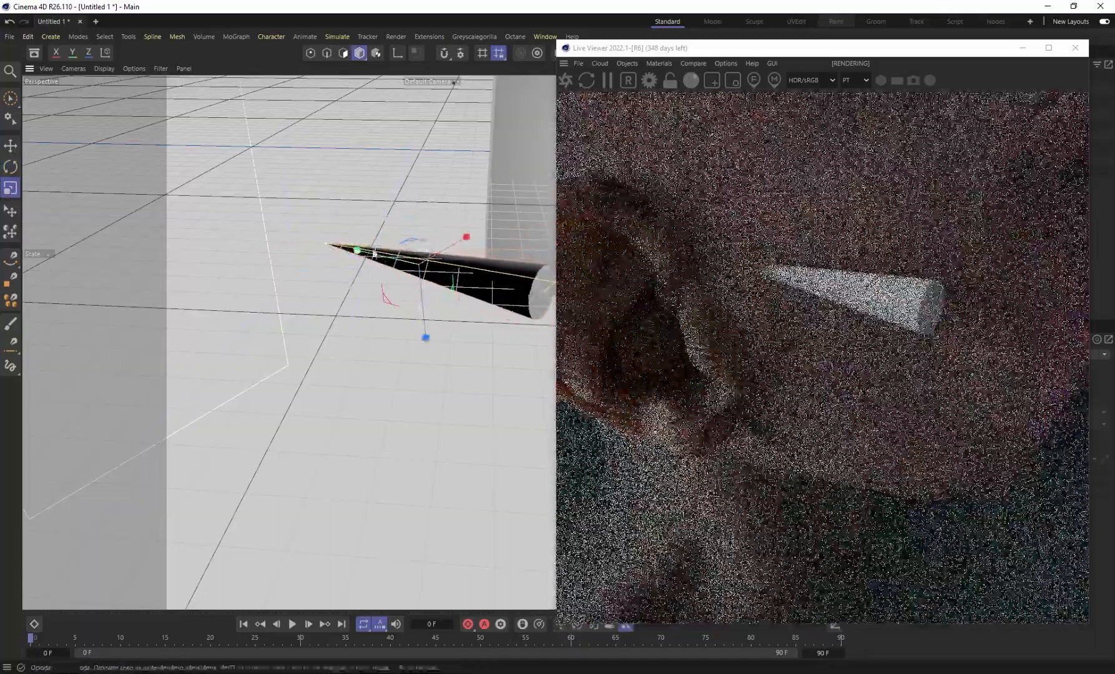
# Lower the cone and shift it towards the head so its tip sits at the earlobe.
pyautogui.press('9')
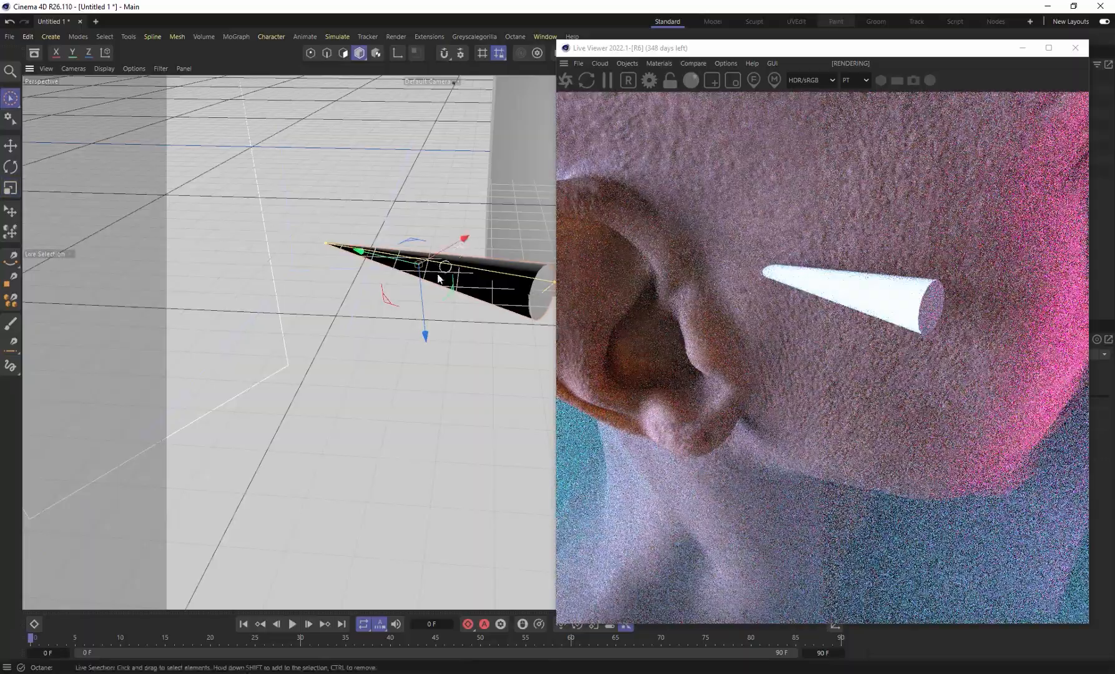
pyautogui.moveTo(420, 291); pyautogui.dragTo(425, 330)
pyautogui.moveTo(426, 378); pyautogui.dragTo(428, 424)
pyautogui.moveTo(478, 361); pyautogui.dragTo(429, 382)
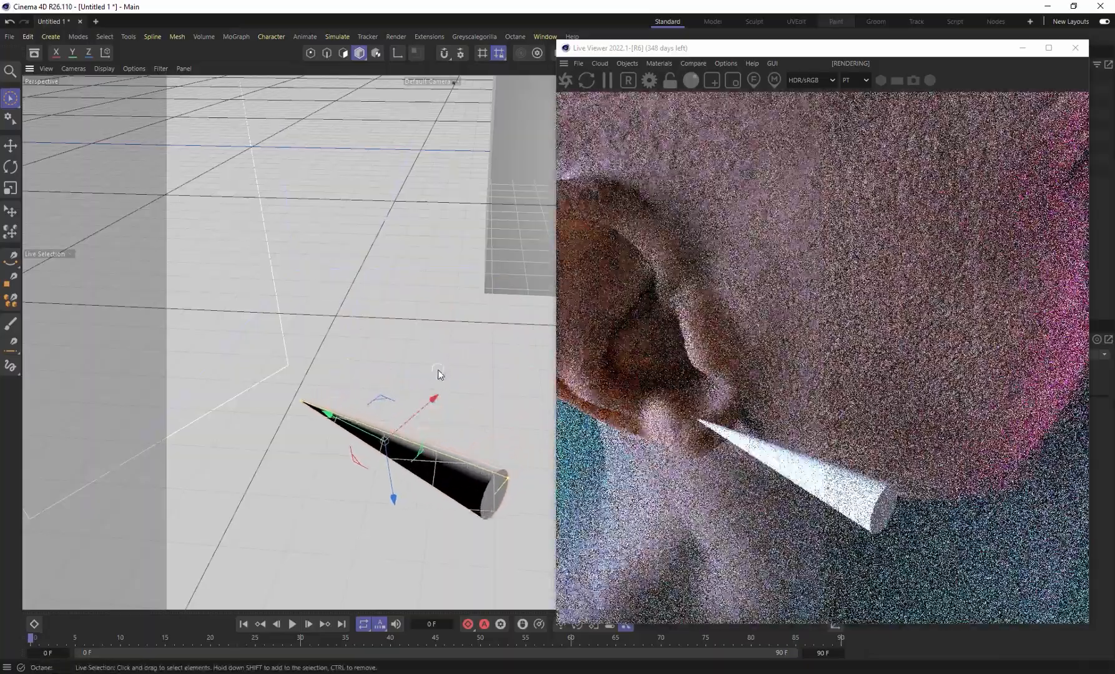
pyautogui.moveTo(387, 474); pyautogui.dragTo(391, 495)
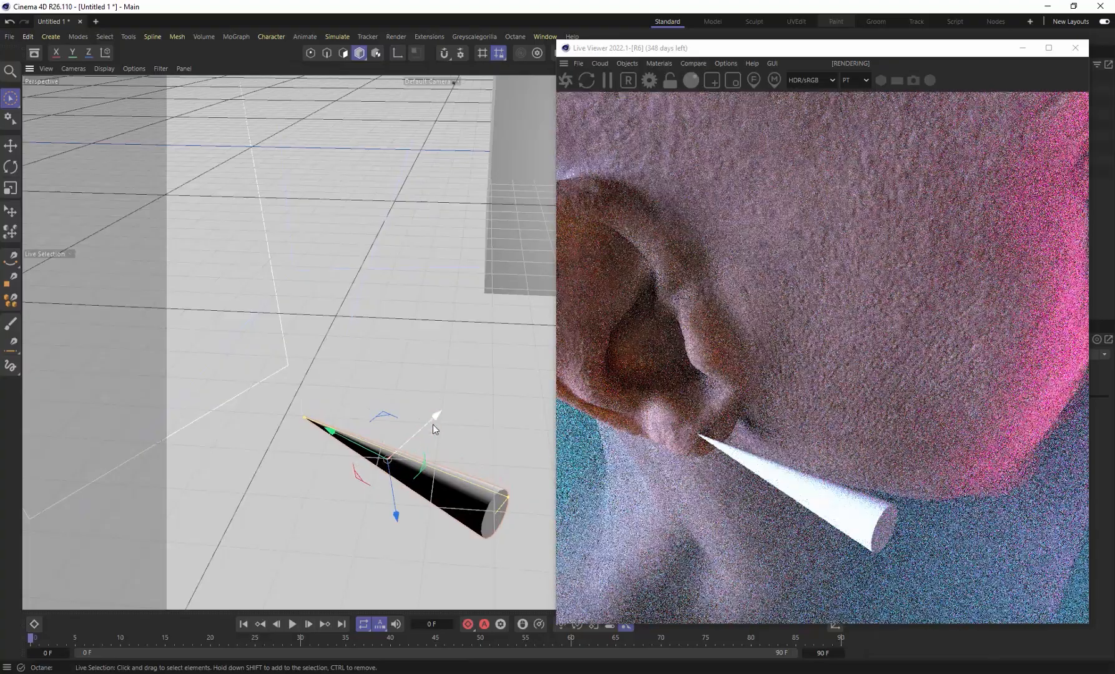
# Fine-tune the cone's position so its tip touches the earlobe, and return to the OctaneCamera view.
pyautogui.moveTo(433, 420); pyautogui.dragTo(436, 420)
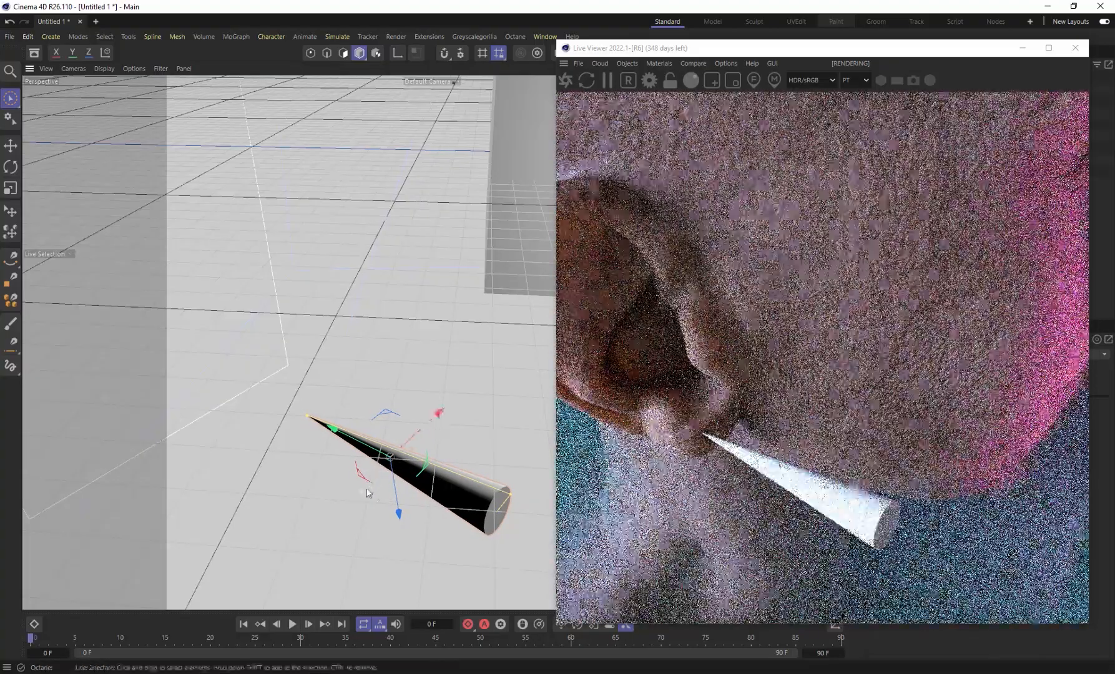
pyautogui.moveTo(394, 486); pyautogui.dragTo(396, 491)
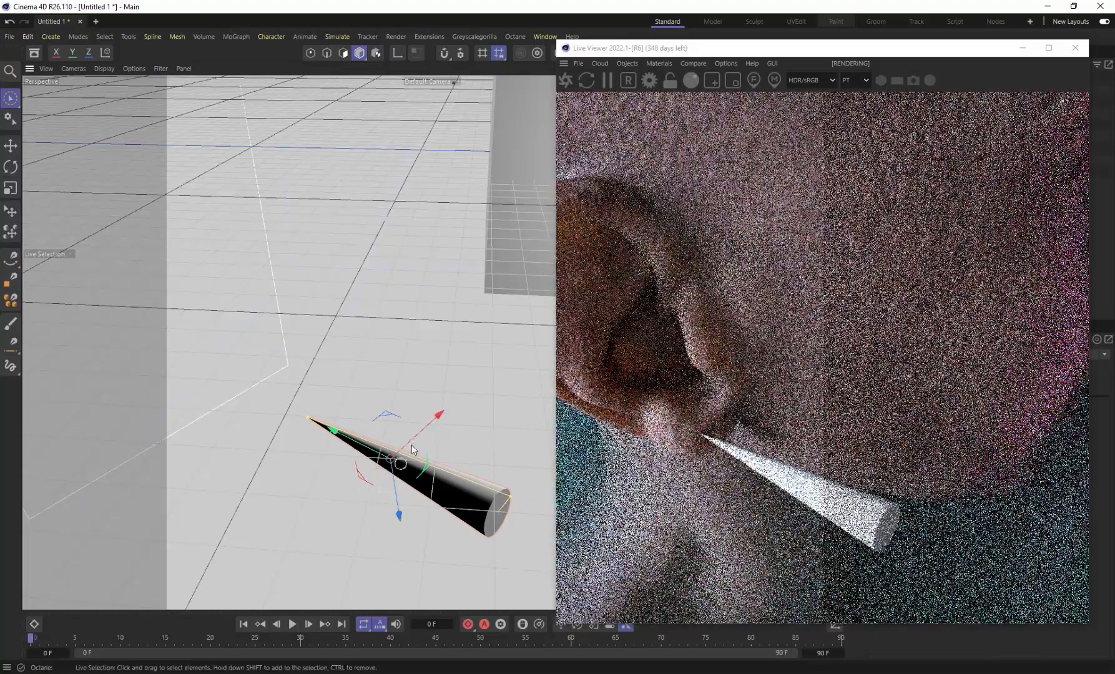
pyautogui.moveTo(436, 423); pyautogui.dragTo(443, 418)
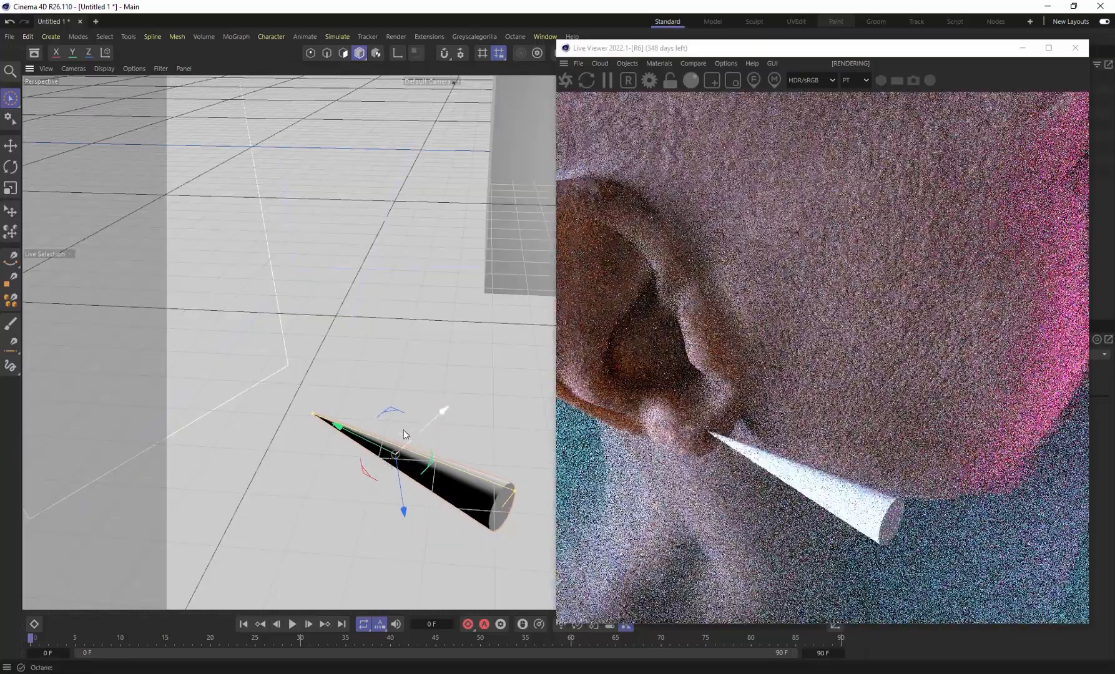
pyautogui.moveTo(364, 442); pyautogui.dragTo(327, 429)
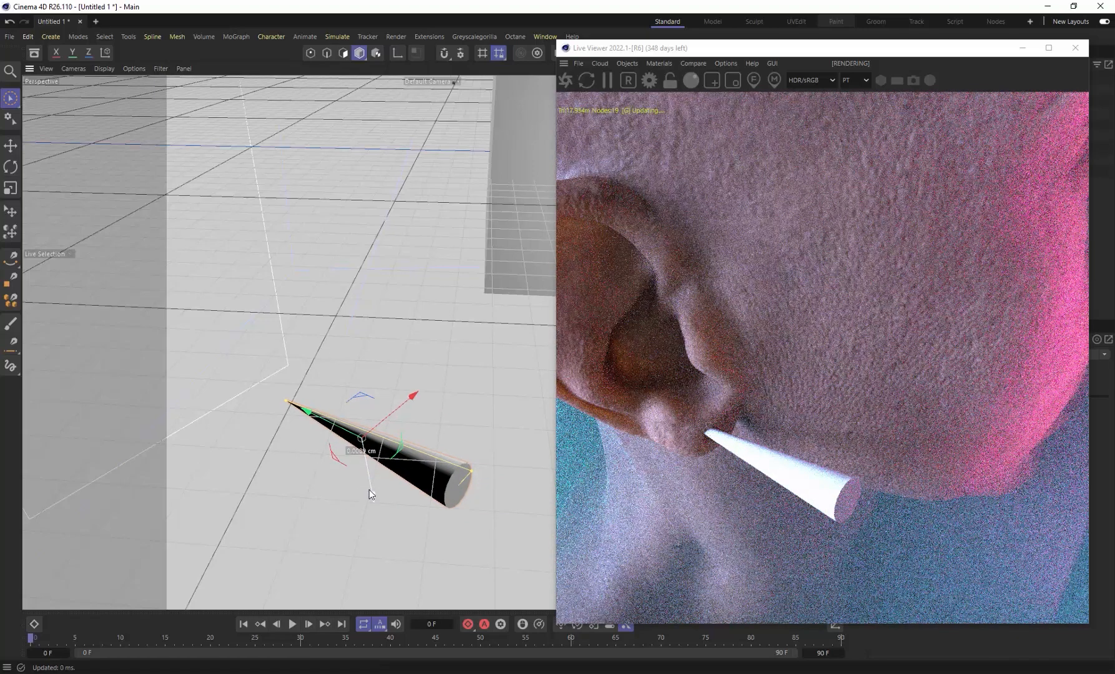
pyautogui.moveTo(371, 490); pyautogui.dragTo(369, 491)
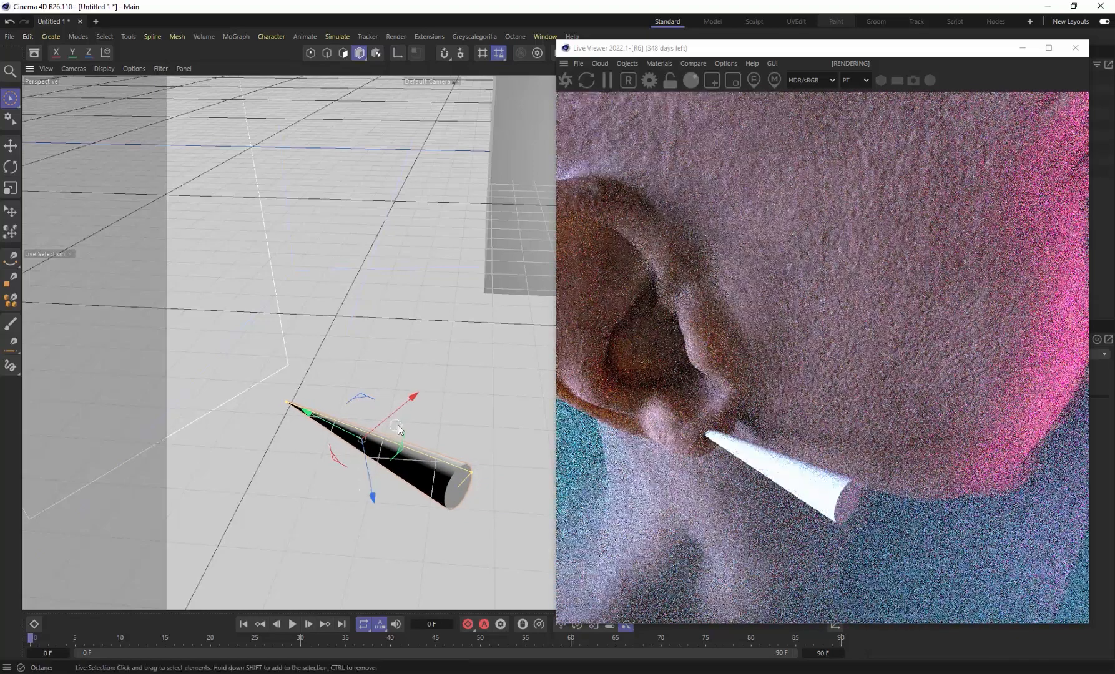
pyautogui.moveTo(711, 53); pyautogui.dragTo(333, 39)
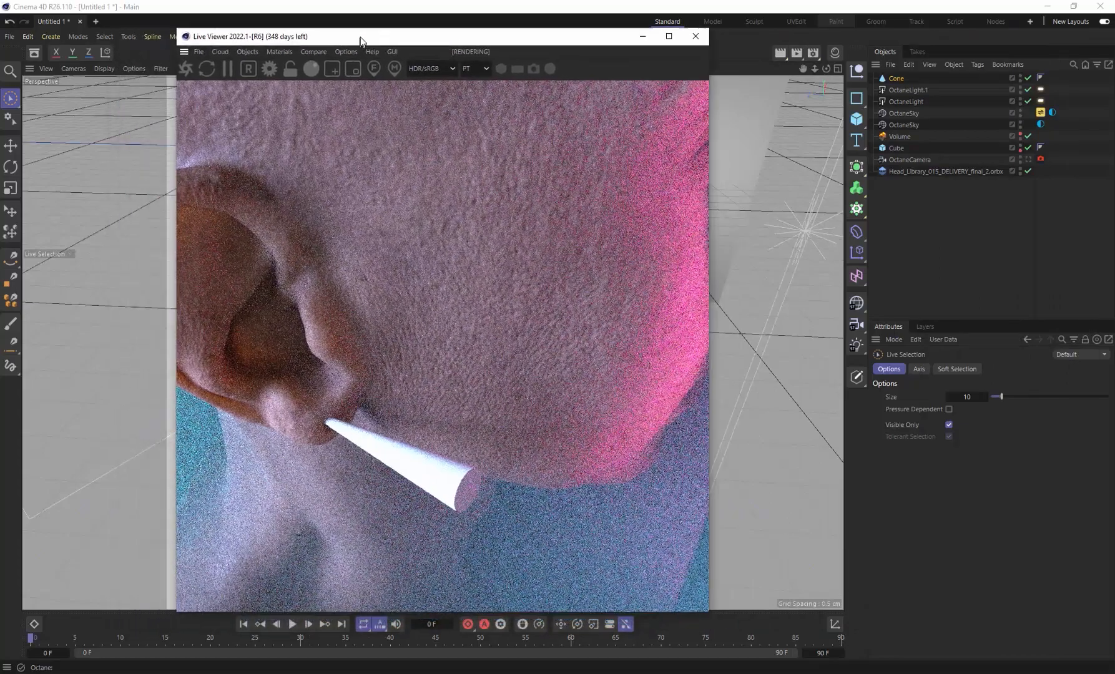
pyautogui.click(1028, 160)
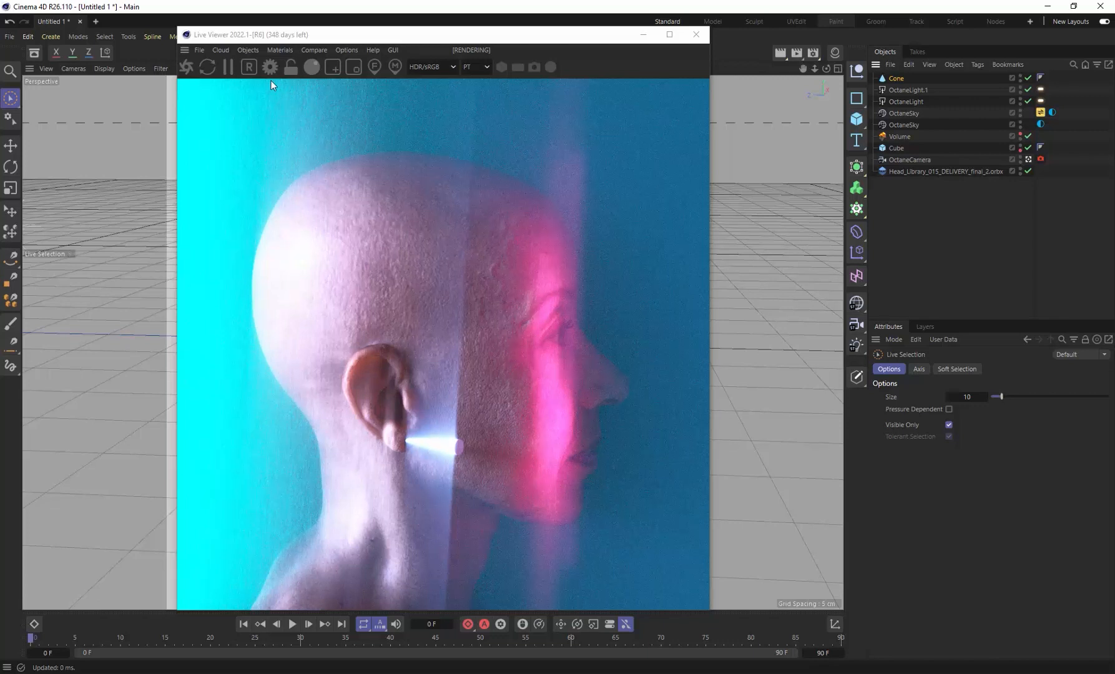
# Create a new Octane diffuse material and open it in the Material Editor.
pyautogui.click(279, 50)
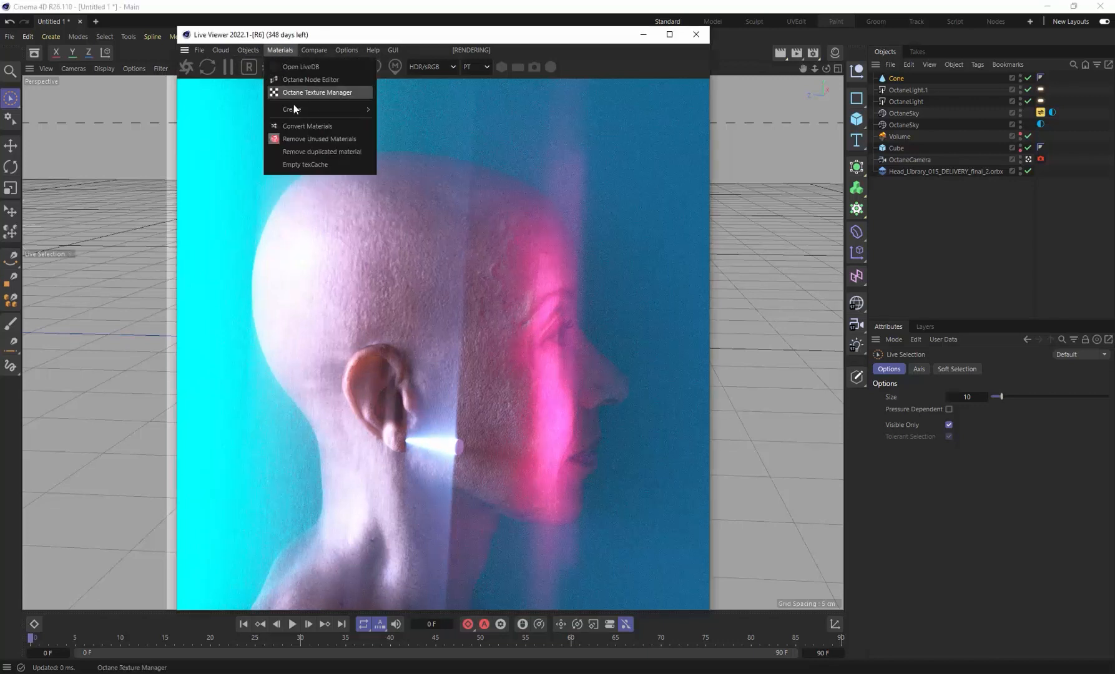
pyautogui.moveTo(293, 107)
pyautogui.click(442, 124)
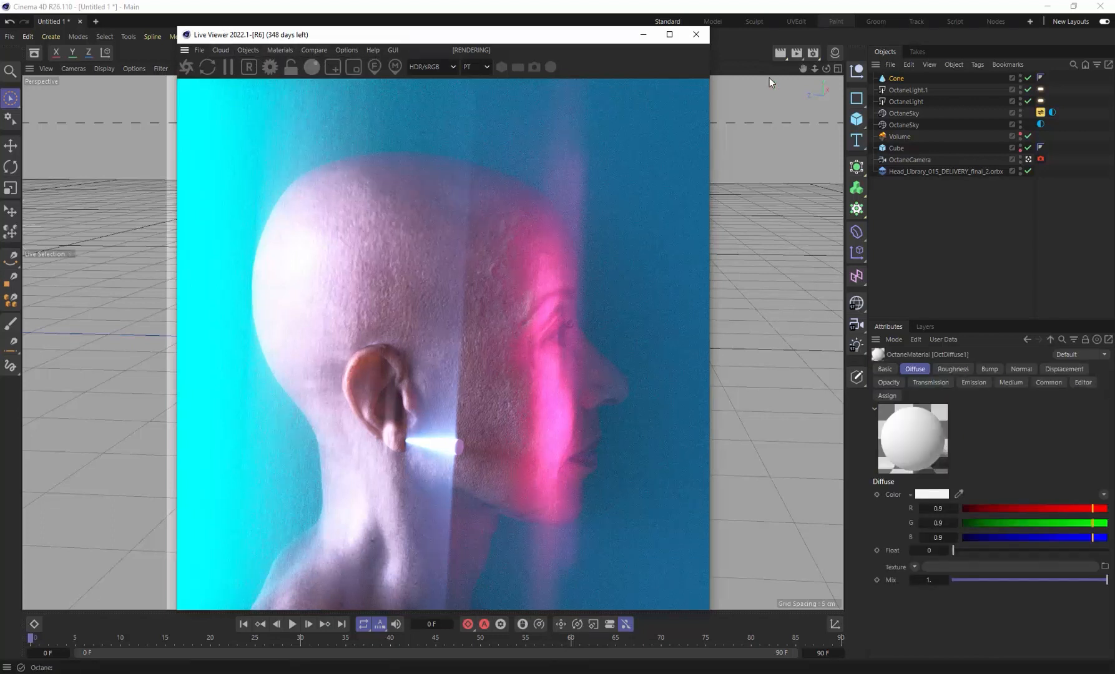
pyautogui.click(835, 55)
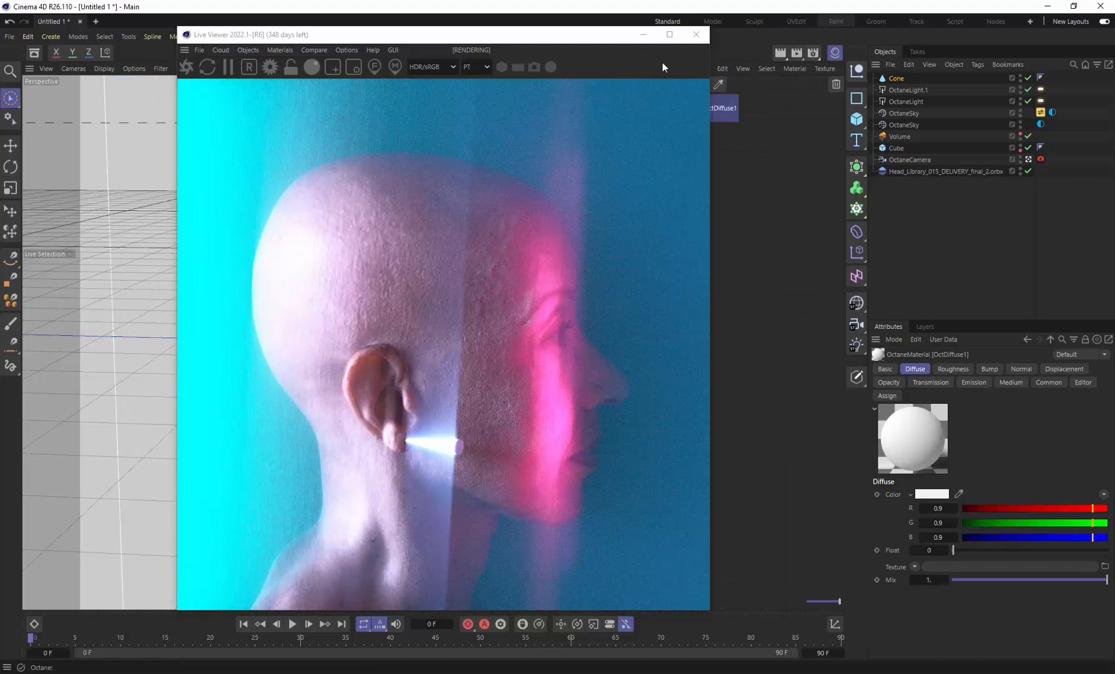
pyautogui.moveTo(617, 35); pyautogui.dragTo(552, 37)
pyautogui.doubleClick(722, 111)
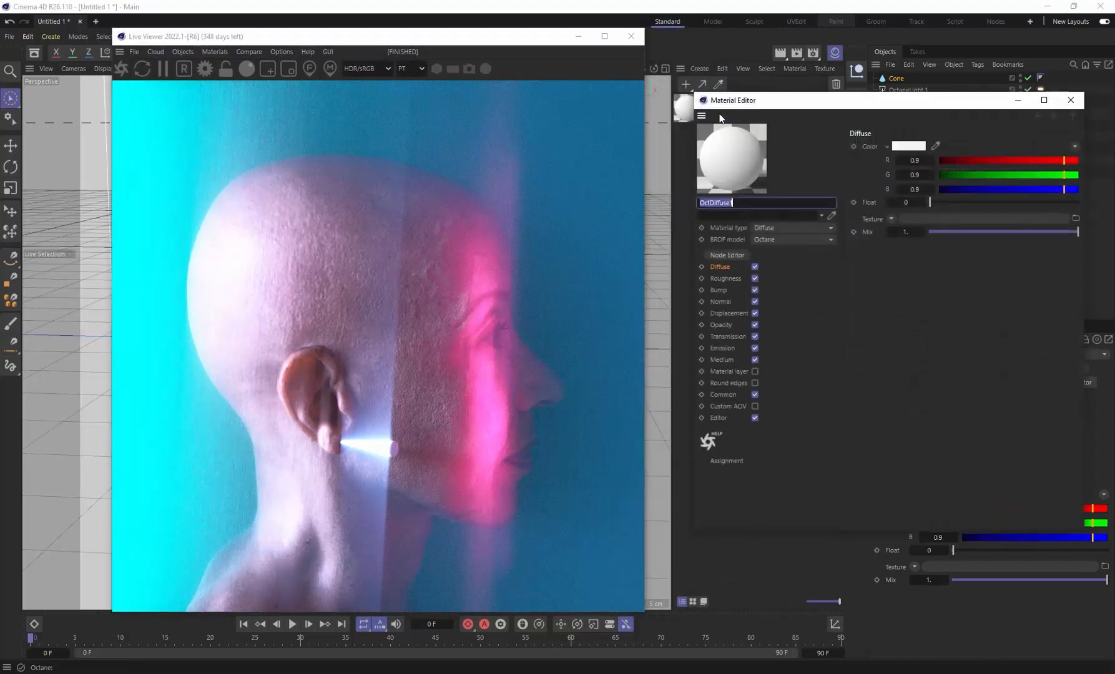
# Add a Texture emission to the diffuse material and open the emission's shader settings.
pyautogui.click(721, 268)
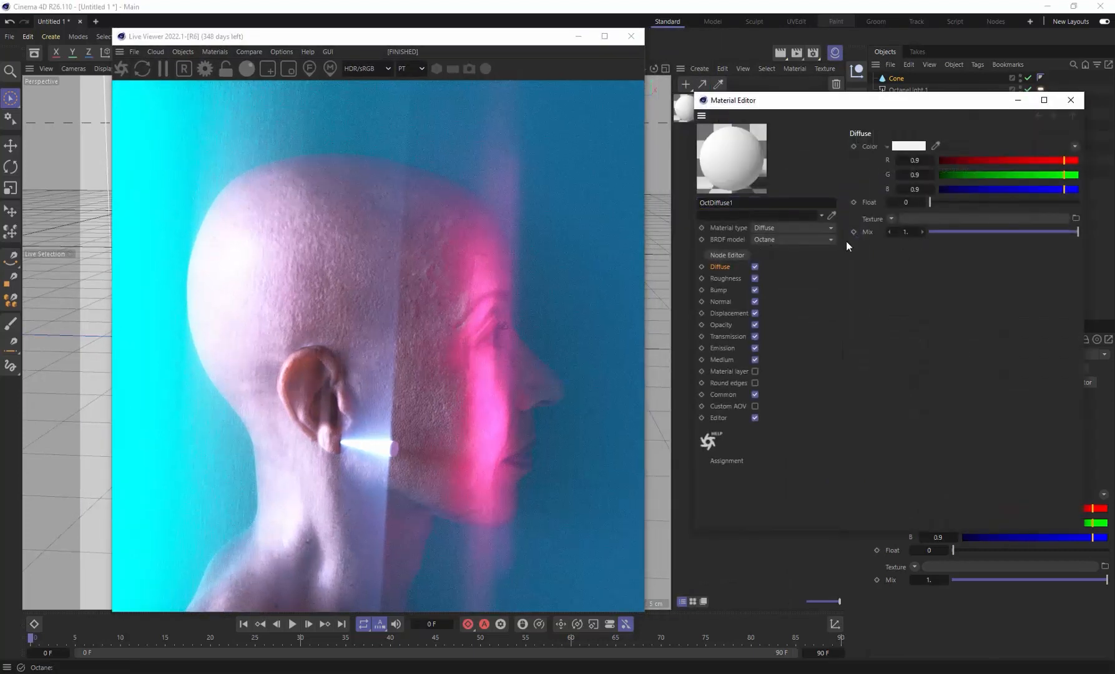
pyautogui.click(733, 350)
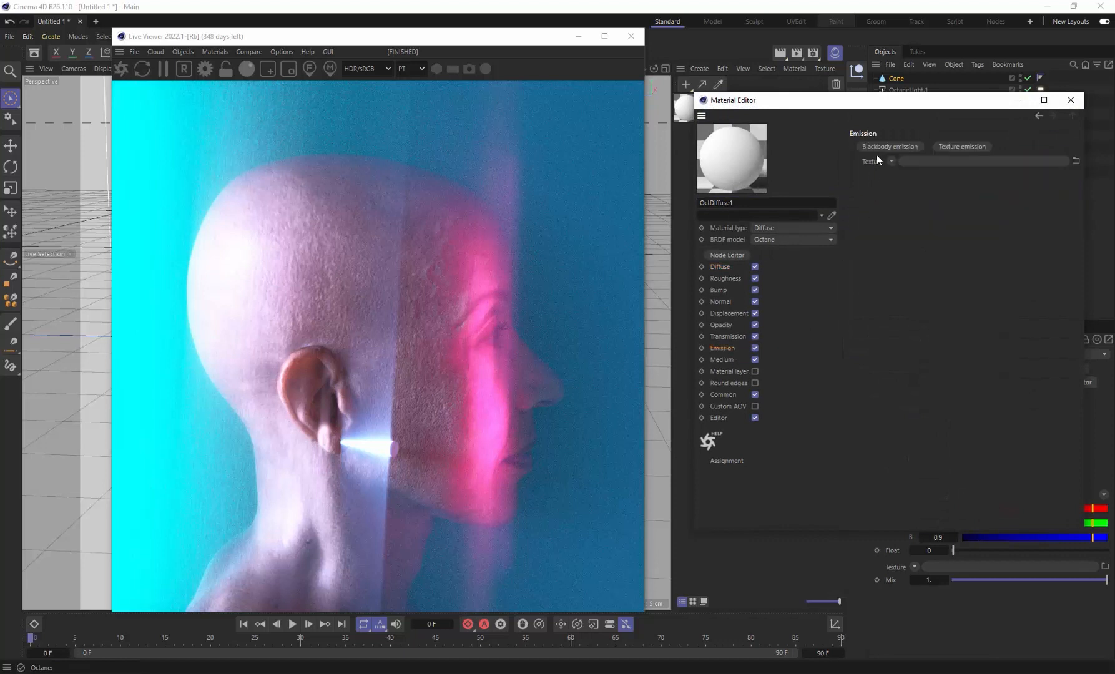
pyautogui.click(955, 147)
pyautogui.click(903, 200)
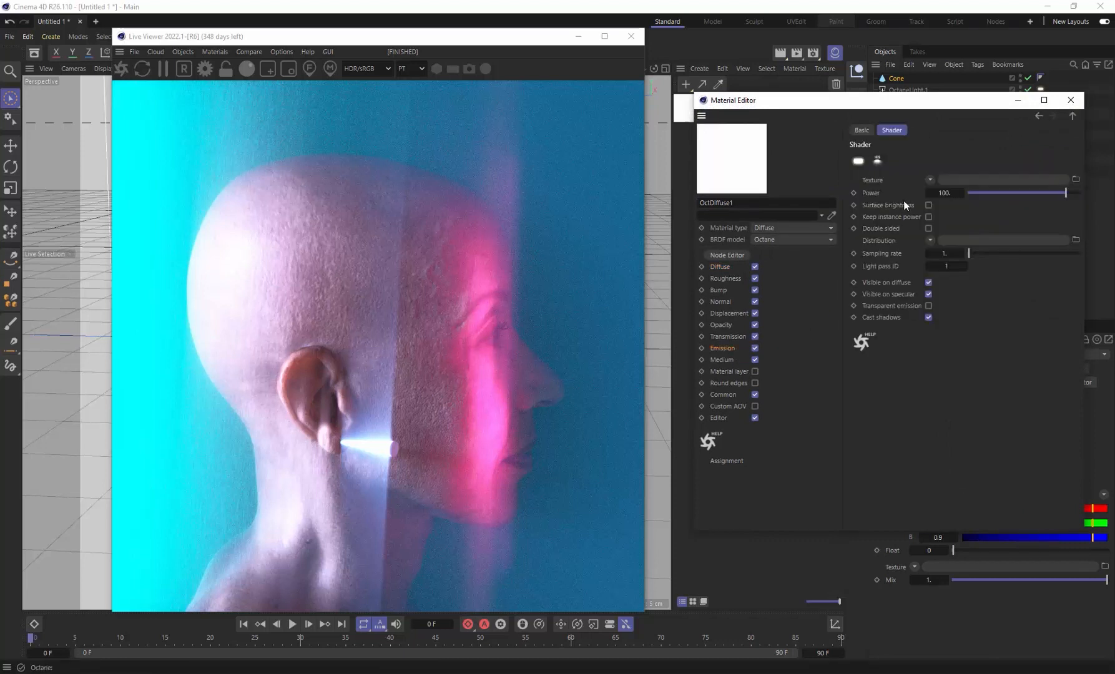
# Add an RgbSpectrum texture to the material's Texture emission and open its colour settings.
pyautogui.click(931, 179)
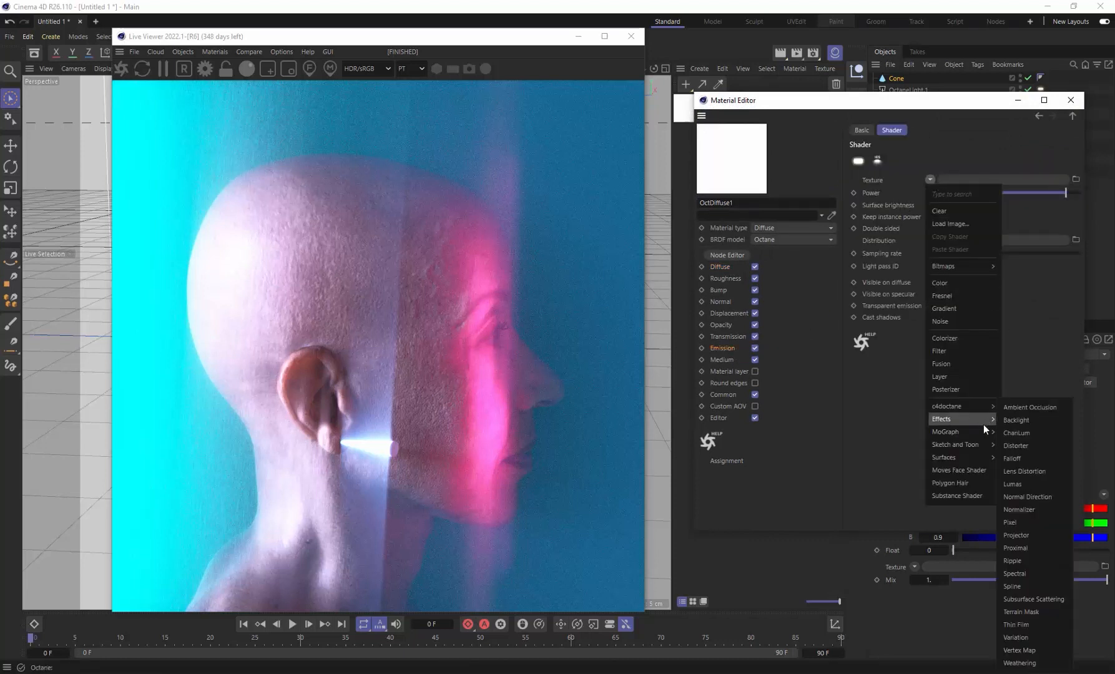
pyautogui.moveTo(984, 406)
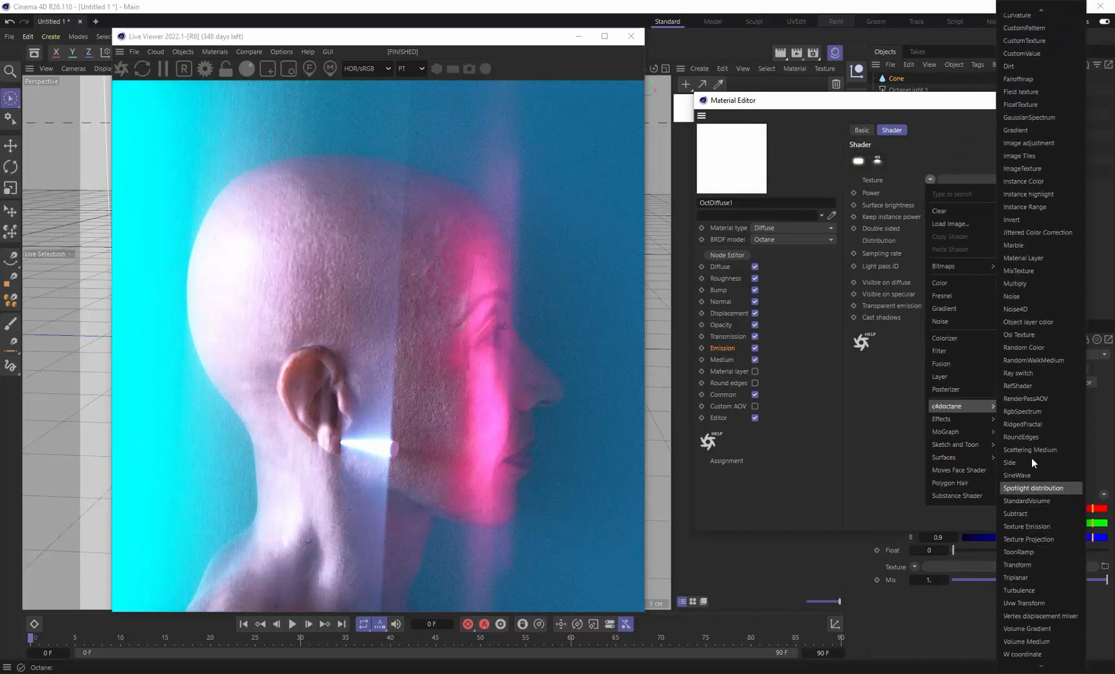
pyautogui.click(1041, 409)
pyautogui.click(935, 202)
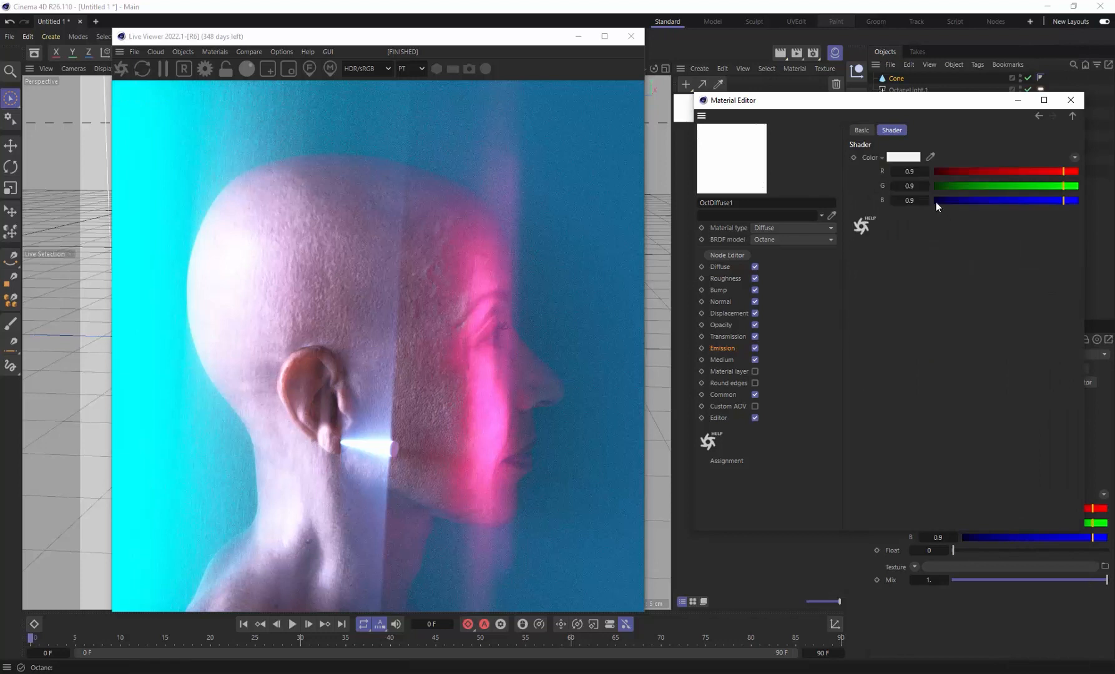
# Set the RgbSpectrum colour to a bright yellow-green with hue 73° and saturation about 76%.
pyautogui.click(903, 157)
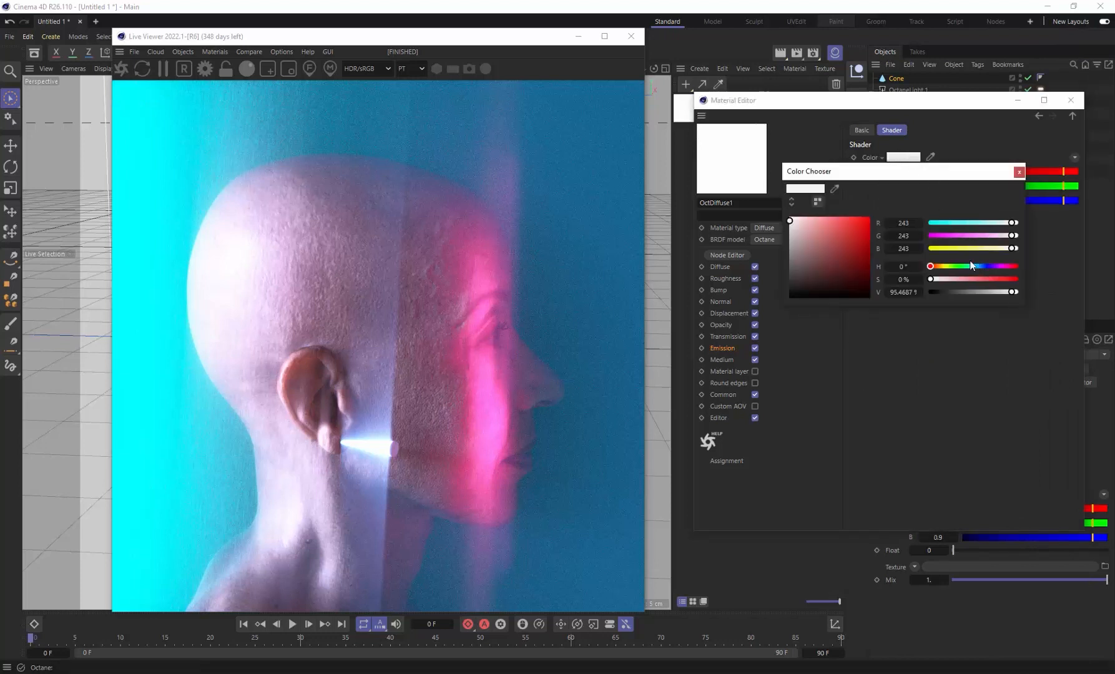
pyautogui.moveTo(943, 269); pyautogui.dragTo(948, 266)
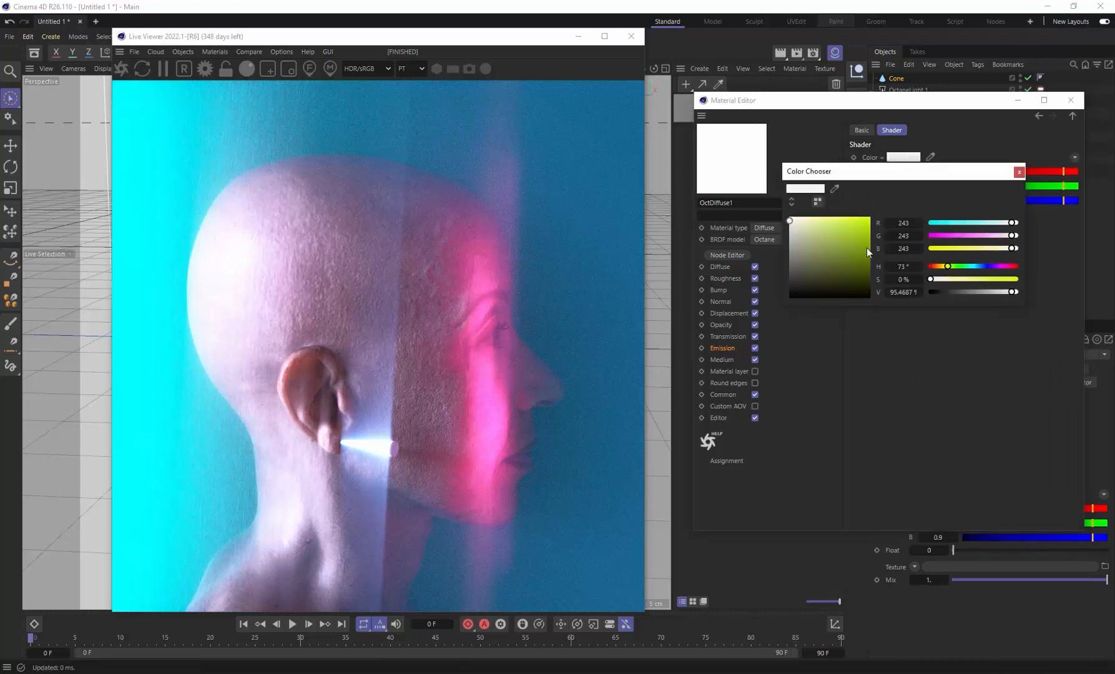
pyautogui.click(840, 218)
pyautogui.moveTo(840, 218); pyautogui.dragTo(852, 218)
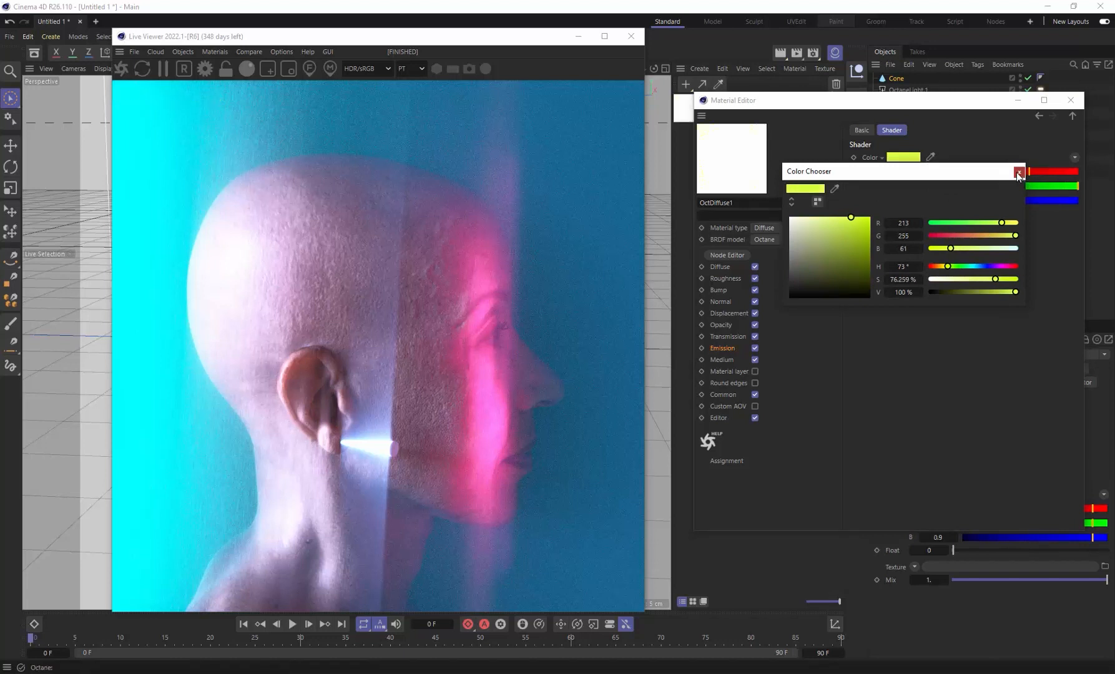
pyautogui.click(1018, 172)
# Disable the material's Diffuse channel and enable Surface brightness in its Texture emission.
pyautogui.click(755, 268)
pyautogui.click(750, 348)
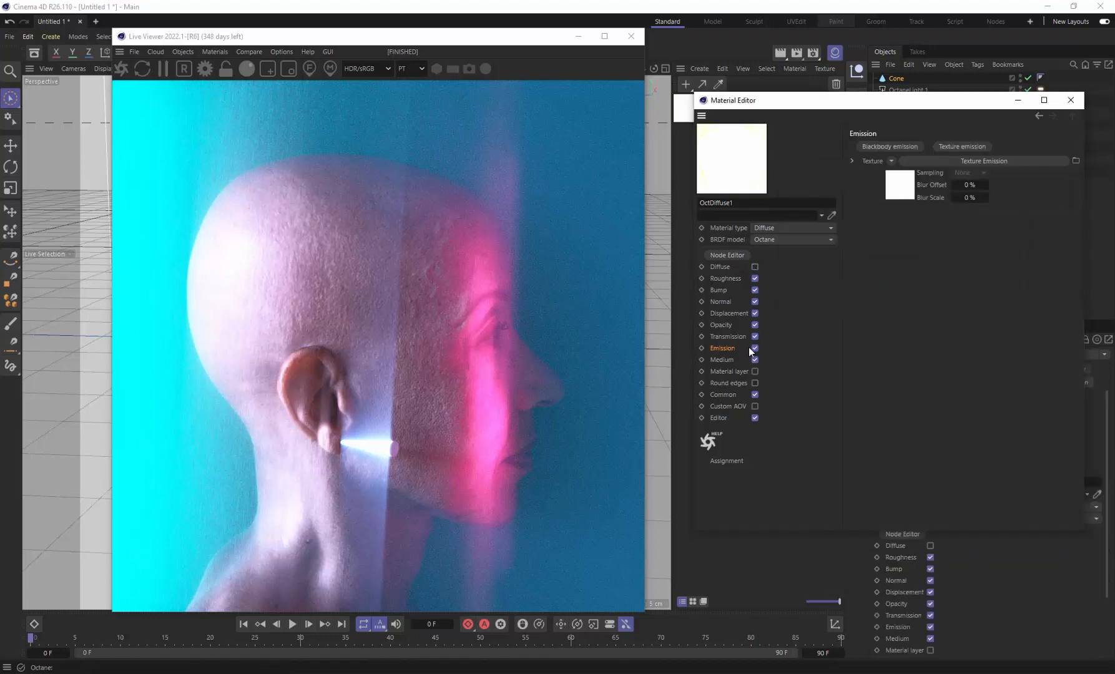
pyautogui.click(903, 198)
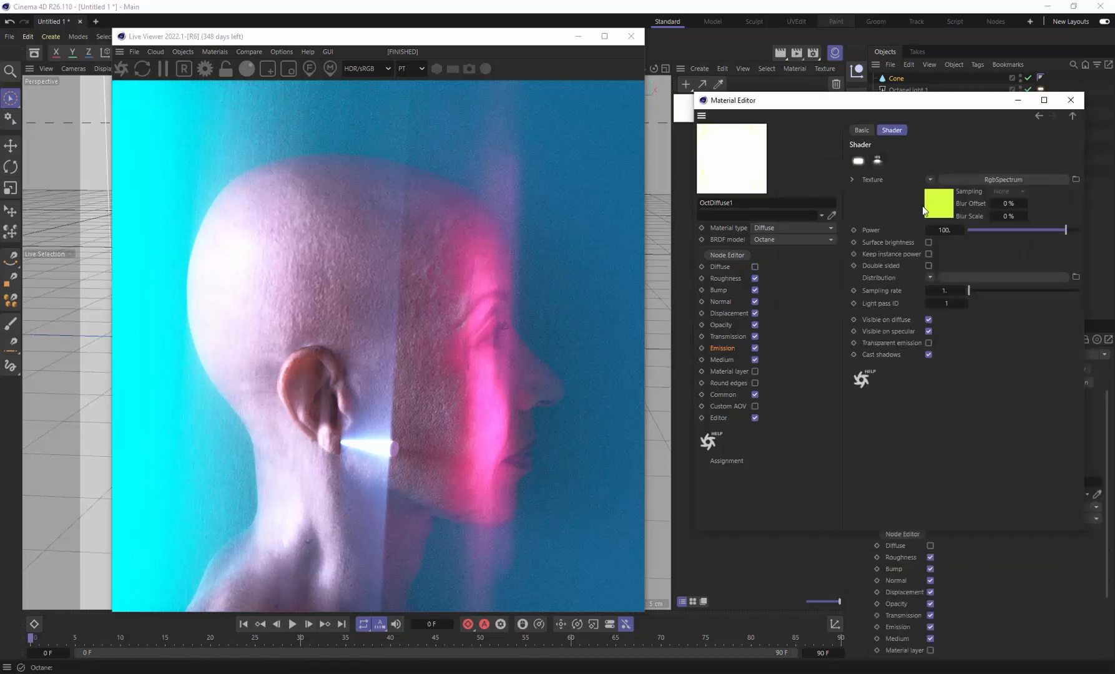
pyautogui.click(929, 241)
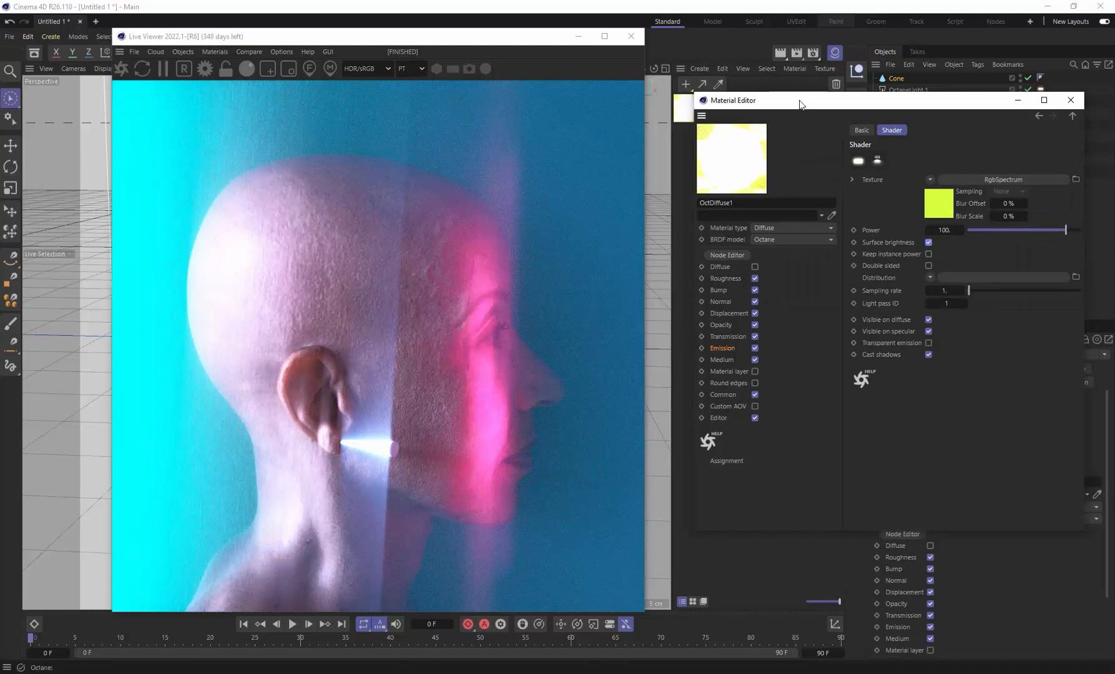
# Assign the glowing material to the cone and lower its emission power to about 3.2.
pyautogui.moveTo(801, 104); pyautogui.dragTo(789, 167)
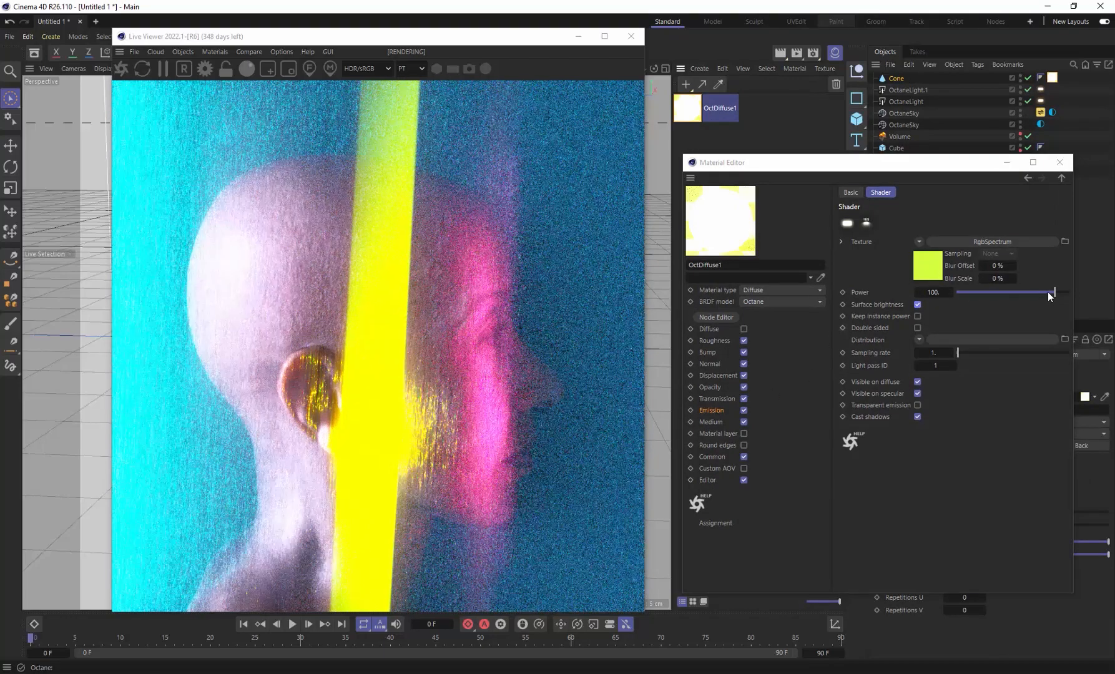
pyautogui.moveTo(1054, 293); pyautogui.dragTo(1031, 296)
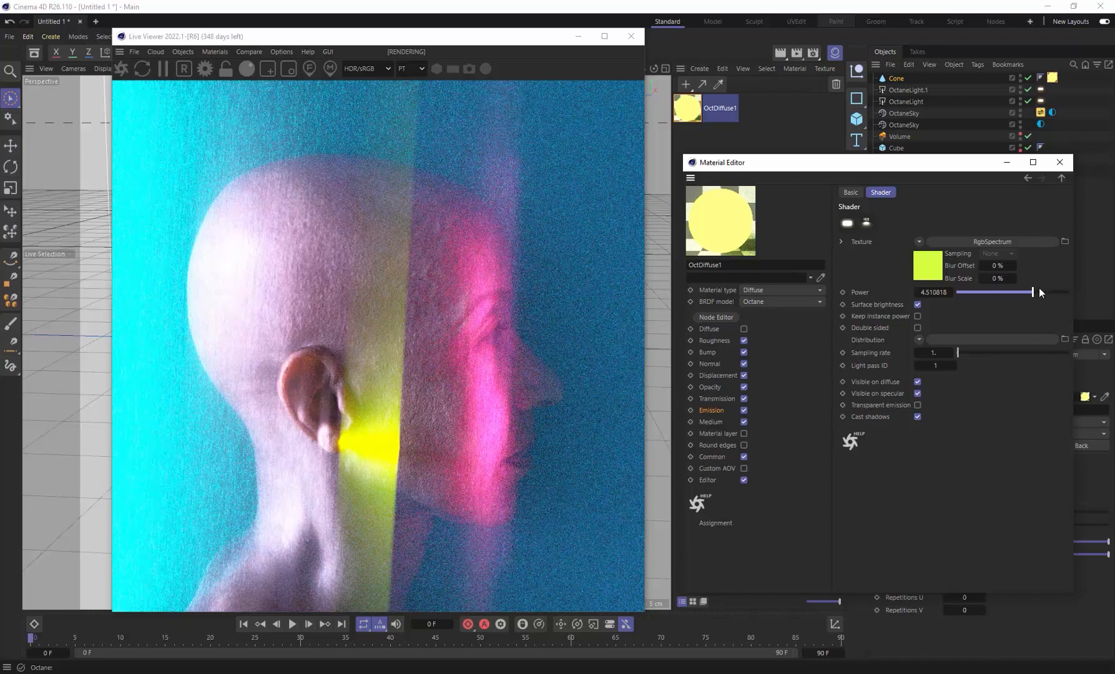
pyautogui.moveTo(1032, 291); pyautogui.dragTo(1030, 289)
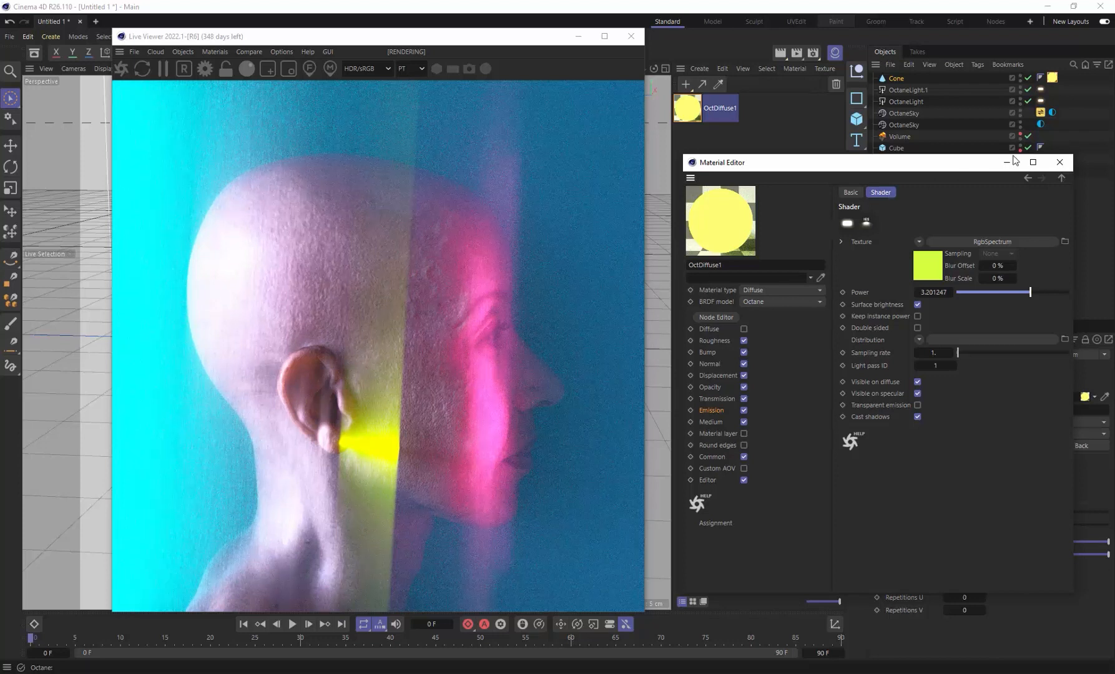
pyautogui.click(1058, 163)
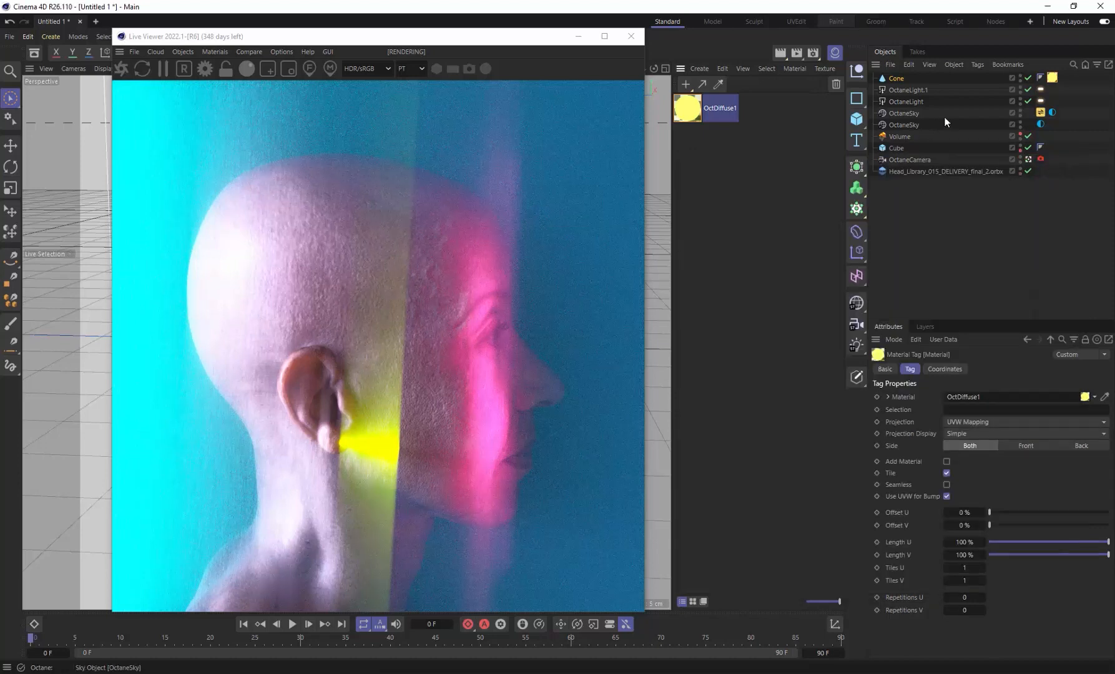
# Stretch the cone to about 9.2 cm high and thin its bottom radius to about 0.05 cm.
pyautogui.click(897, 79)
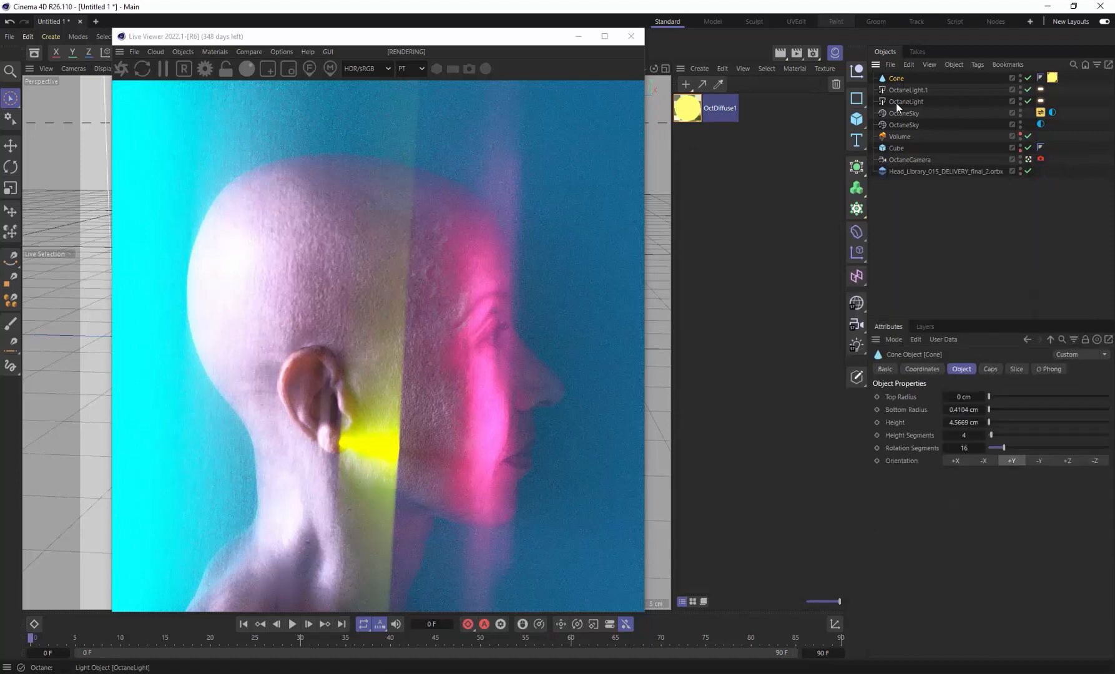
pyautogui.moveTo(403, 40); pyautogui.dragTo(832, 35)
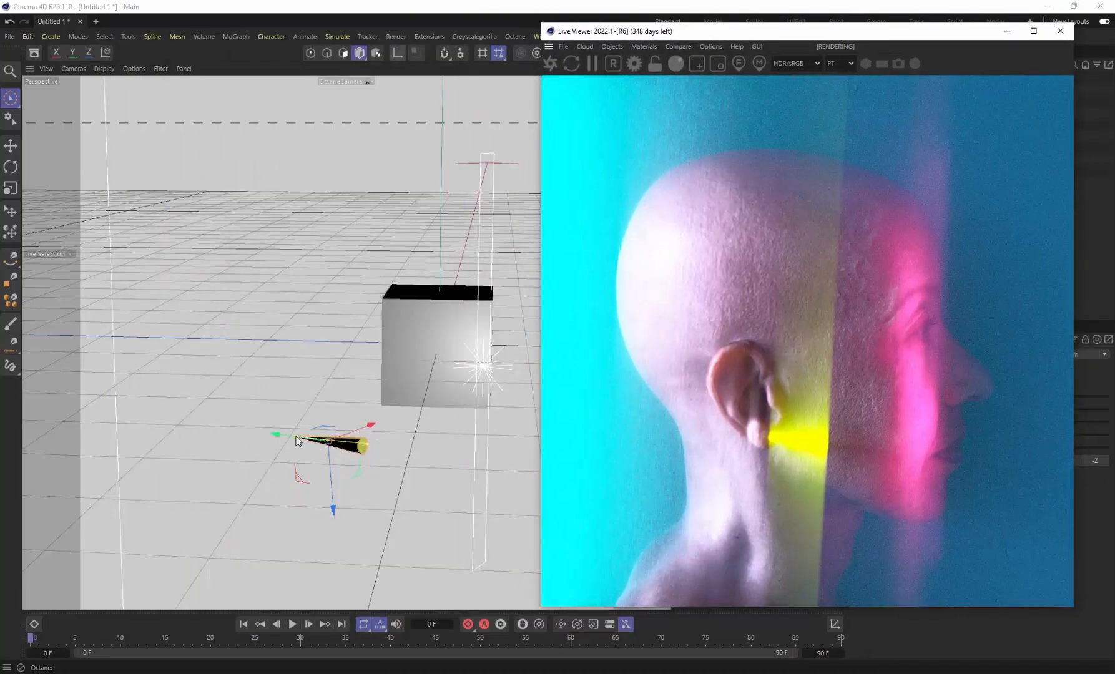
pyautogui.moveTo(295, 437); pyautogui.dragTo(263, 433)
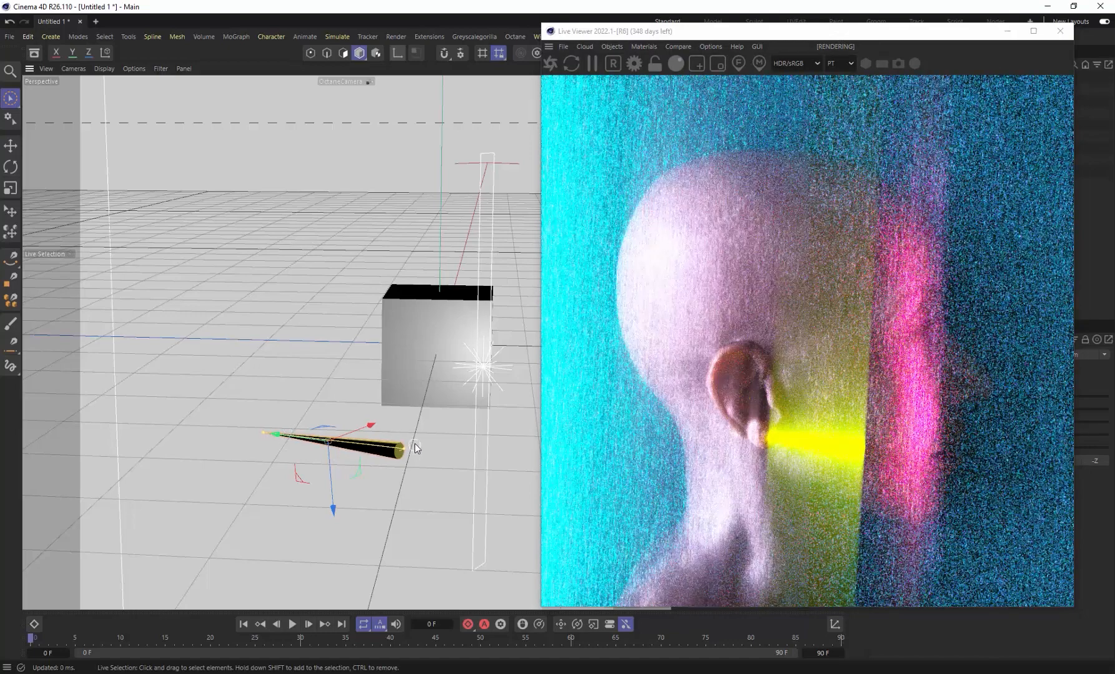
pyautogui.moveTo(408, 454); pyautogui.dragTo(401, 454)
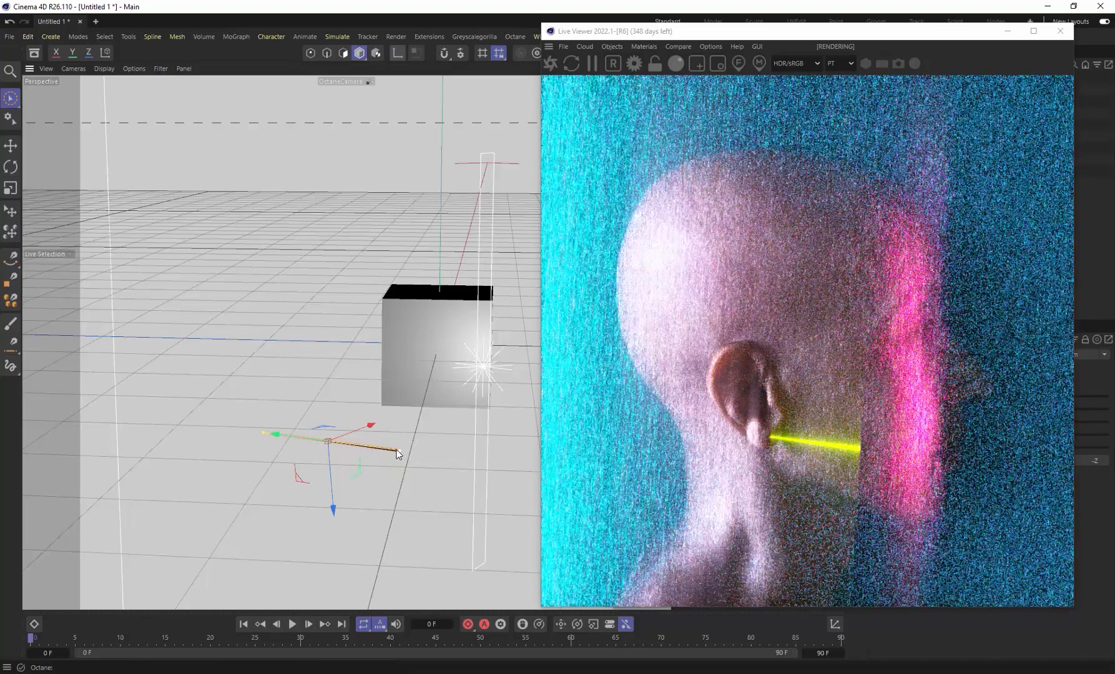
# Rotate the thin cone until it lies horizontally through the earlobe.
pyautogui.press('r')
pyautogui.moveTo(328, 452); pyautogui.dragTo(341, 450)
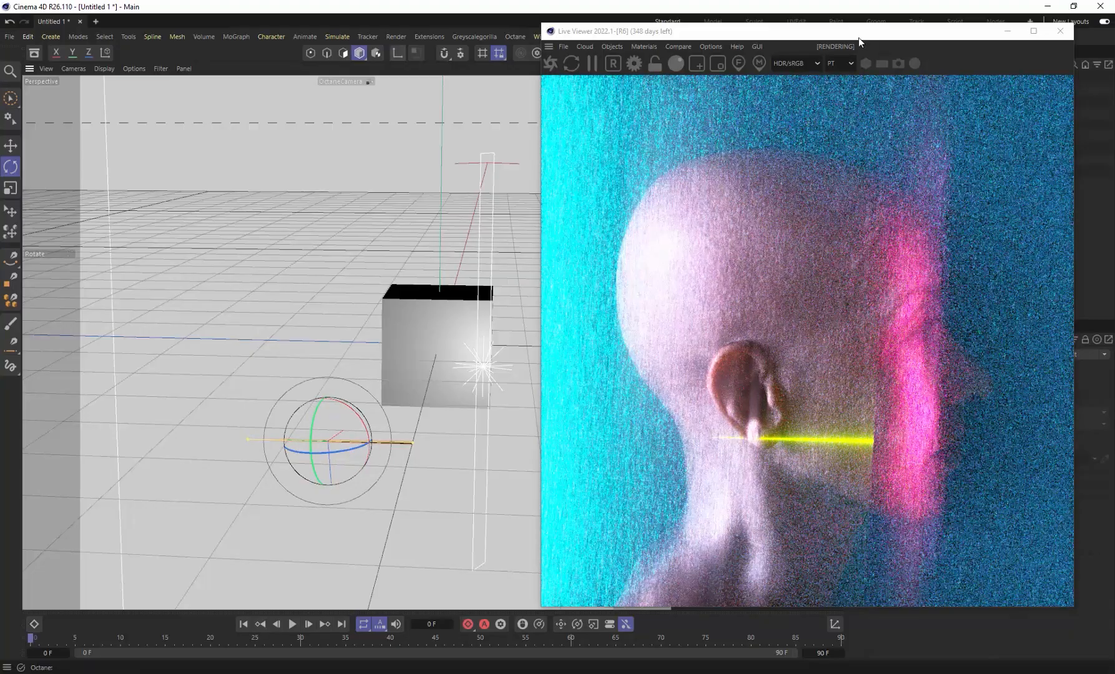
pyautogui.moveTo(857, 32); pyautogui.dragTo(618, 37)
# Leave the camera view to nudge the cone so it passes through the earlobe, and return to the OctaneCamera view.
pyautogui.click(1029, 159)
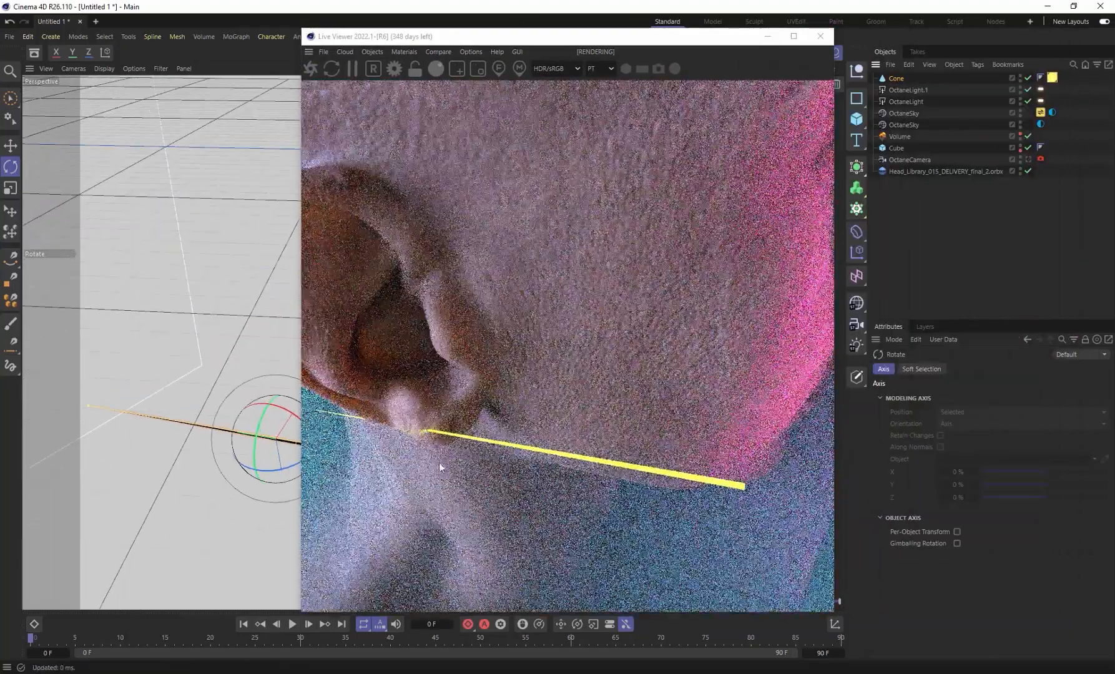
pyautogui.press('space')
pyautogui.moveTo(296, 412); pyautogui.dragTo(312, 400)
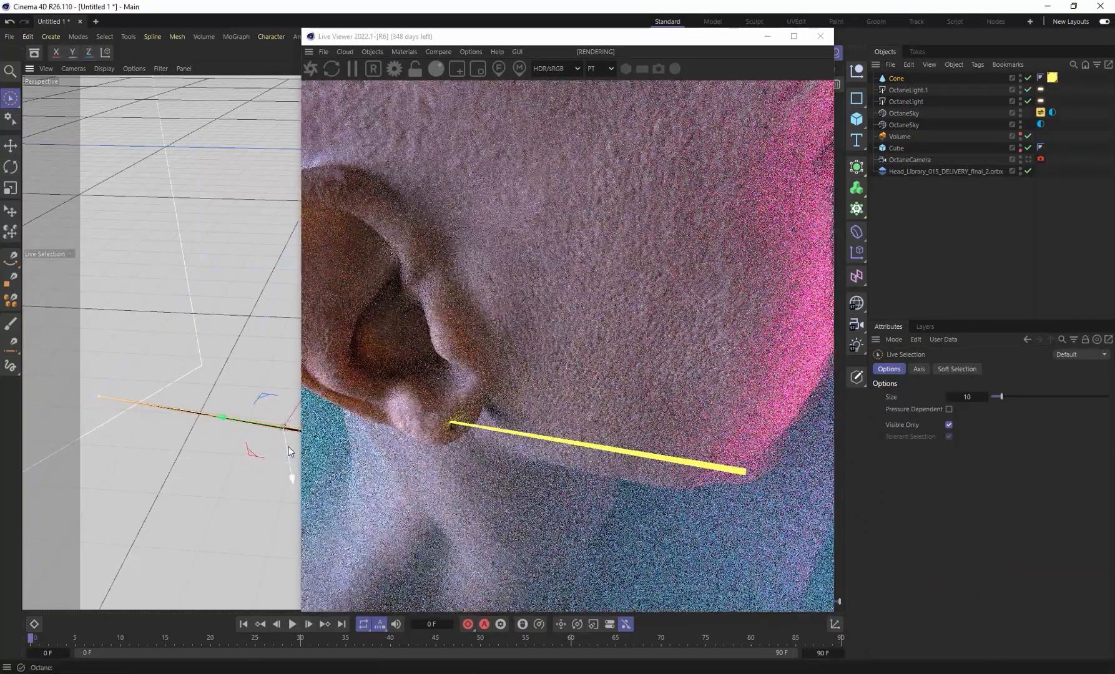
pyautogui.moveTo(288, 452); pyautogui.dragTo(289, 454)
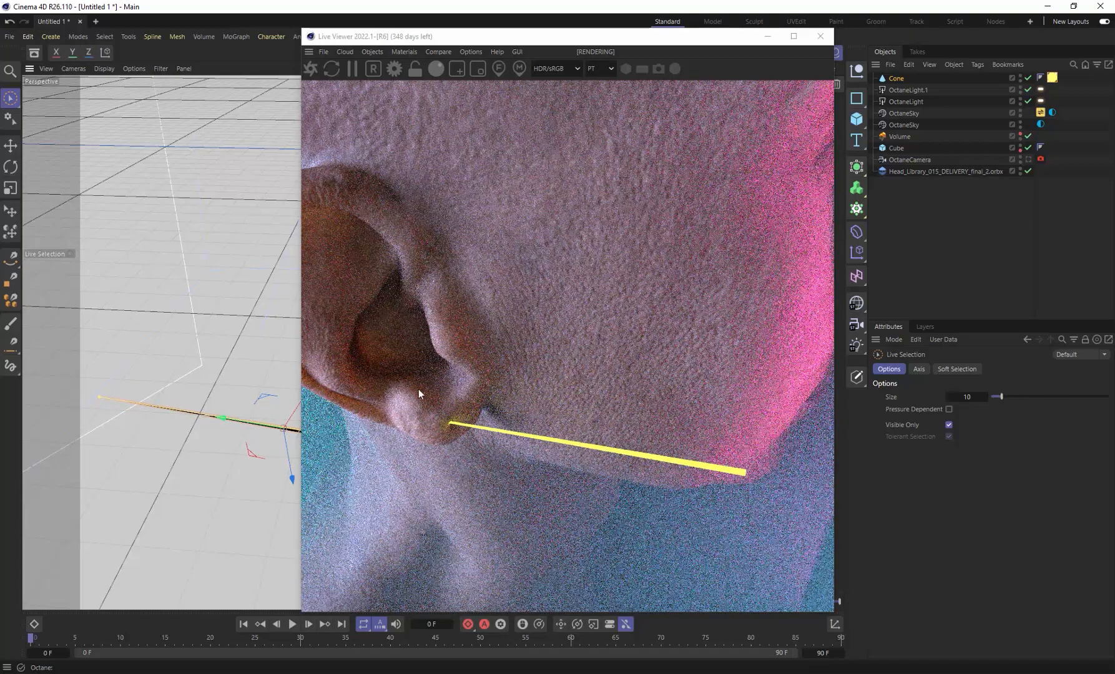
pyautogui.moveTo(291, 456); pyautogui.dragTo(291, 458)
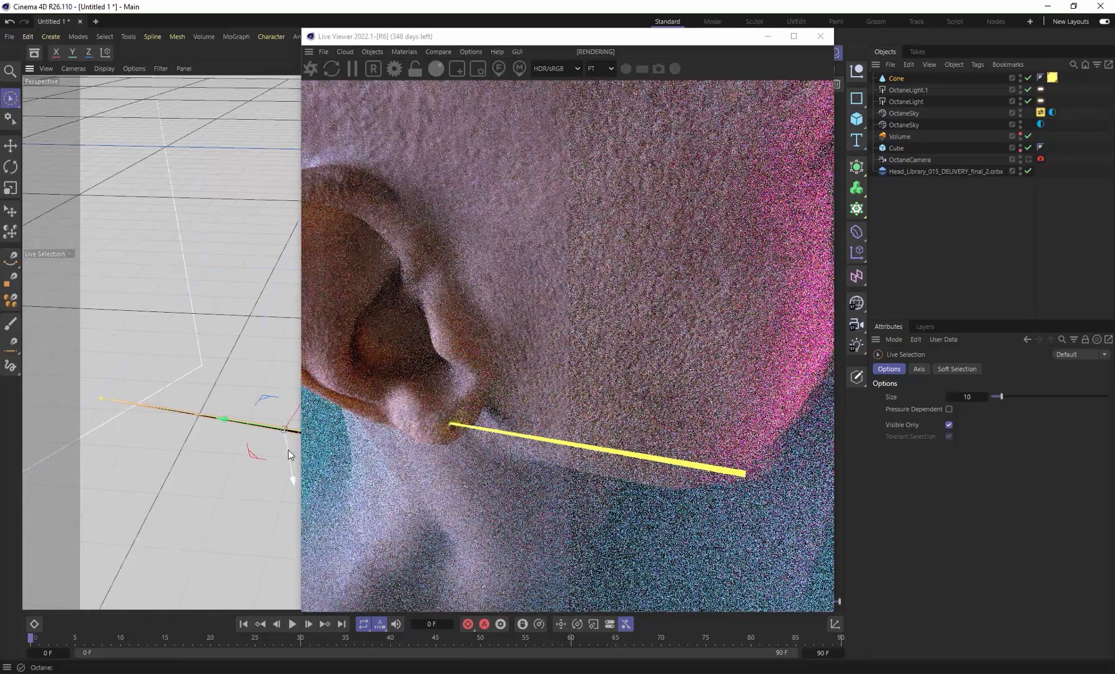
pyautogui.moveTo(291, 455); pyautogui.dragTo(292, 459)
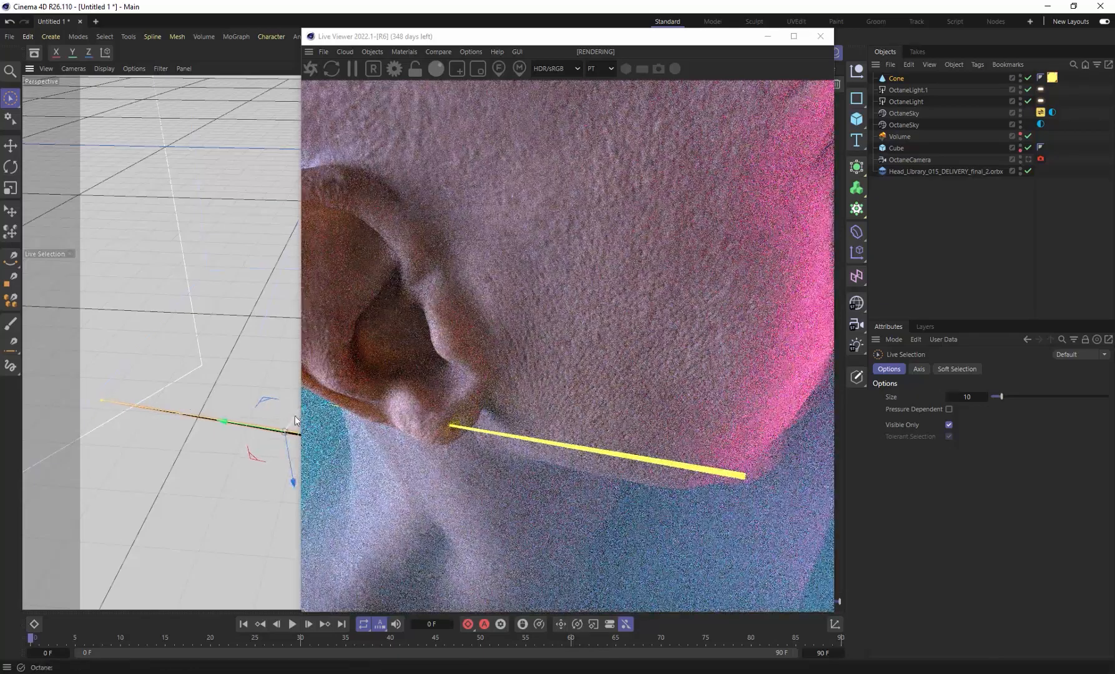
pyautogui.moveTo(294, 416); pyautogui.dragTo(296, 416)
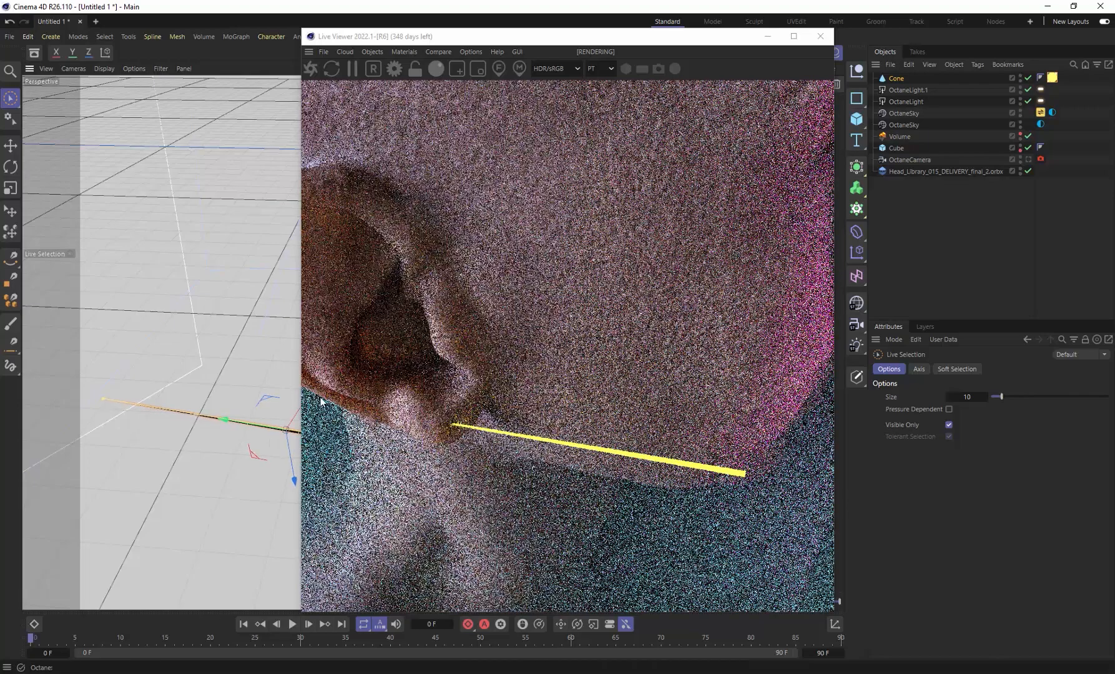
pyautogui.click(1028, 159)
pyautogui.click(1029, 159)
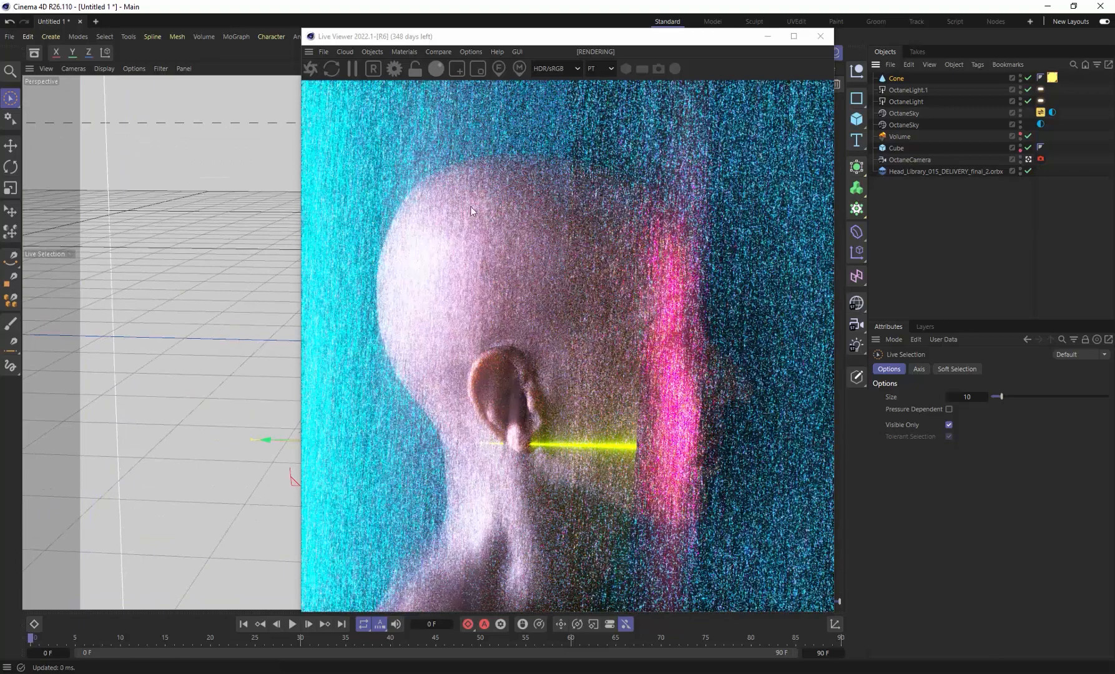
# Slide the cone along its length towards the back of the head so its tip extends further behind the earlobe.
pyautogui.moveTo(498, 36); pyautogui.dragTo(627, 37)
pyautogui.moveTo(273, 441); pyautogui.dragTo(251, 441)
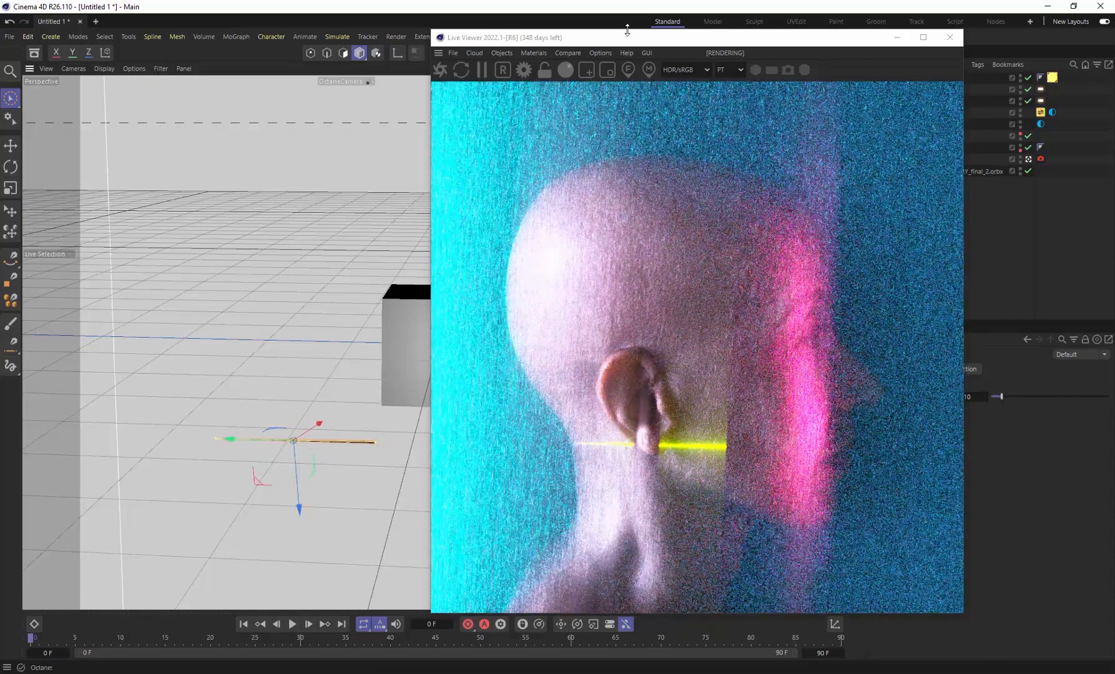
pyautogui.moveTo(627, 31); pyautogui.dragTo(396, 36)
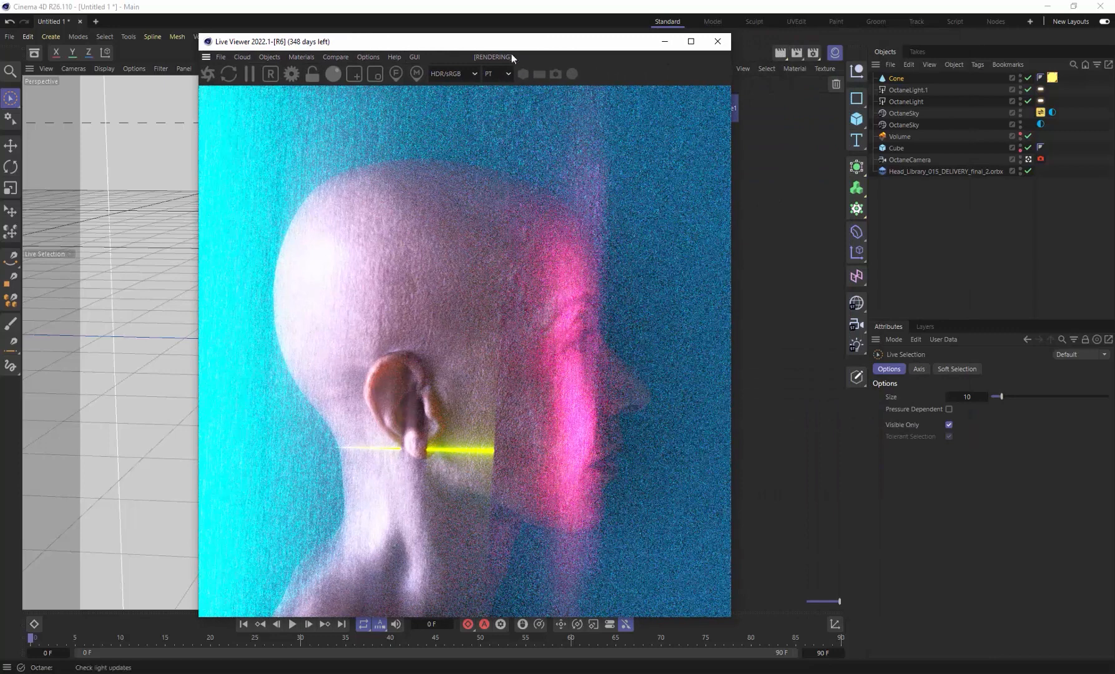
pyautogui.moveTo(512, 57); pyautogui.dragTo(477, 44)
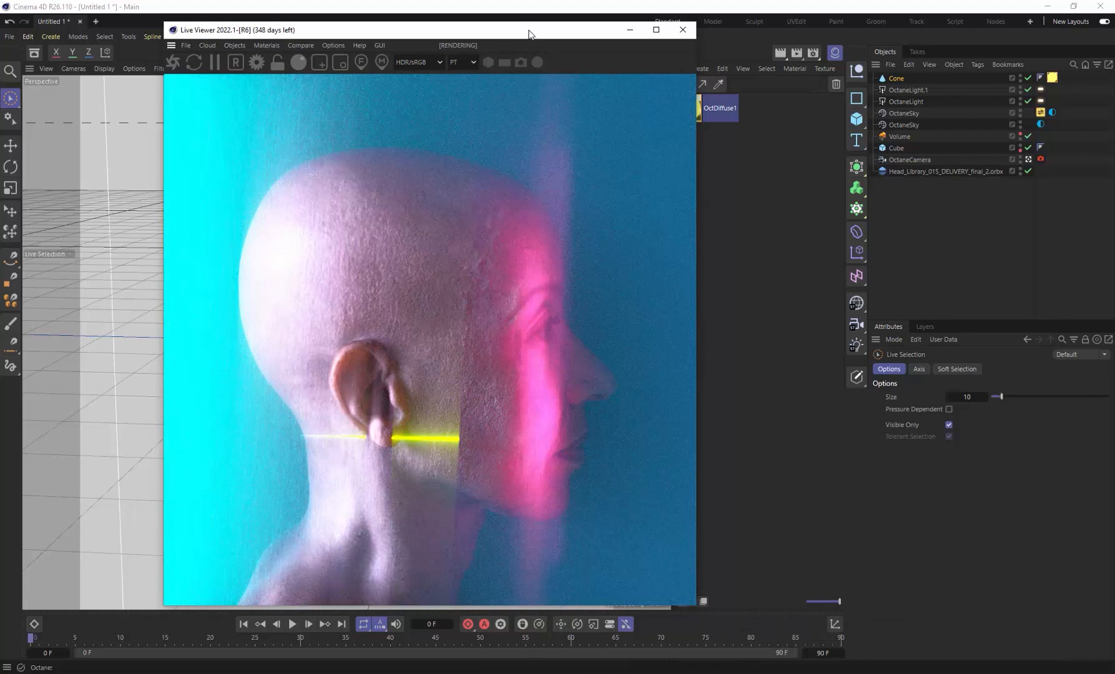
pyautogui.moveTo(530, 31); pyautogui.dragTo(511, 24)
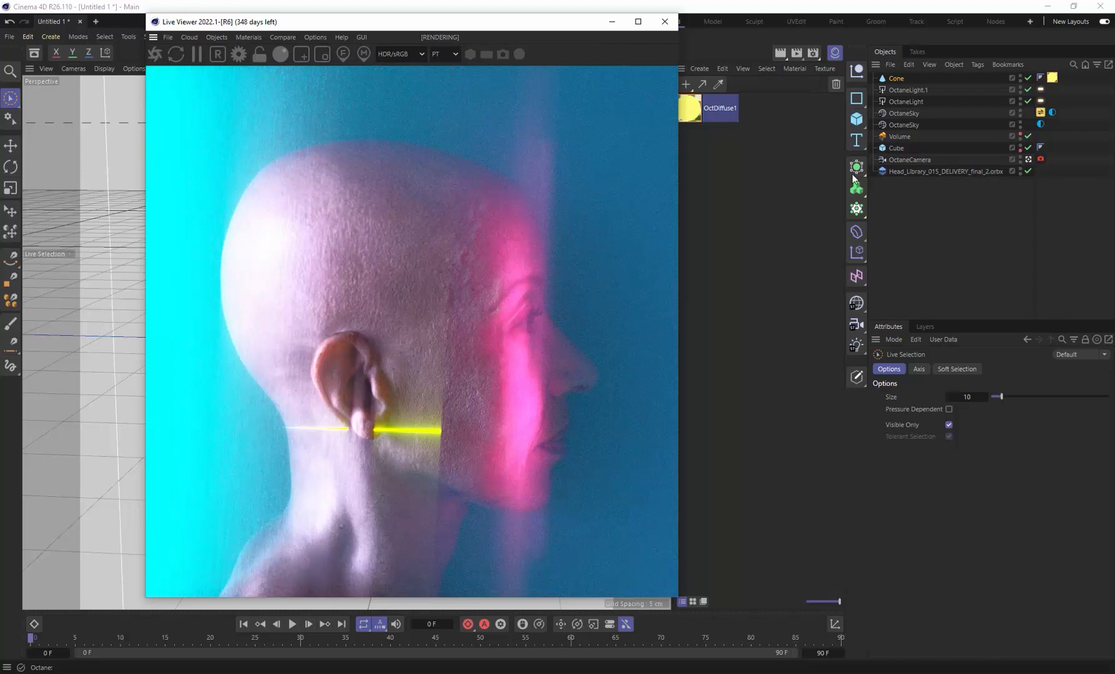
# Rotate the cone about the earlobe, trying a downward slope and settling on its wide end angled up towards the face.
pyautogui.click(896, 79)
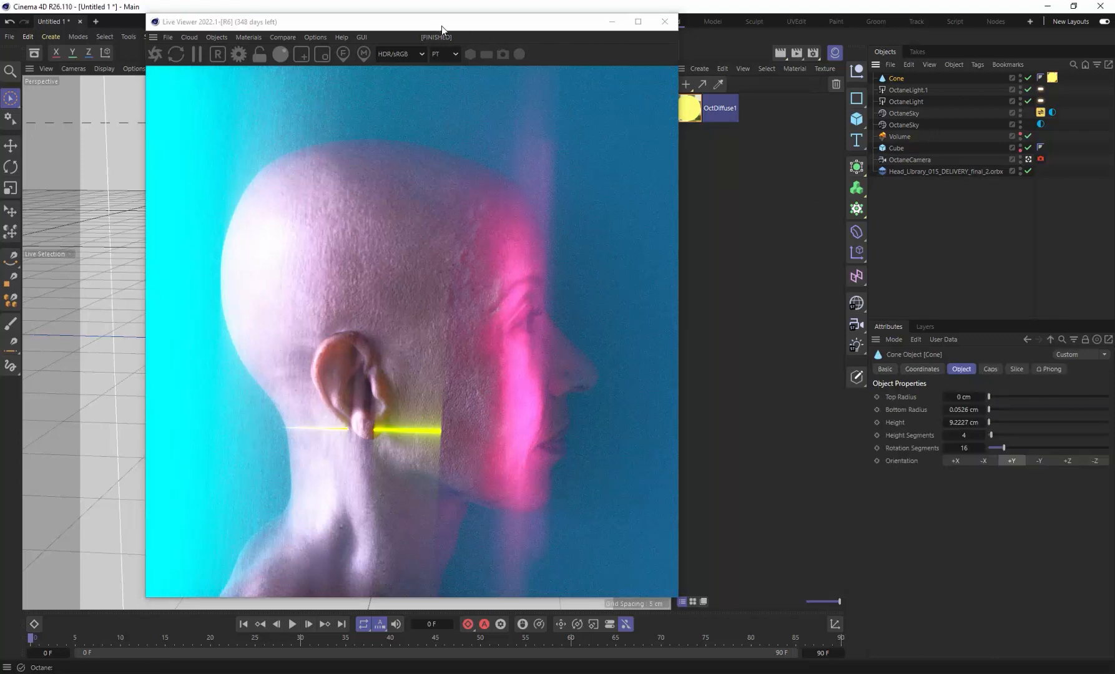
pyautogui.moveTo(442, 25); pyautogui.dragTo(744, 37)
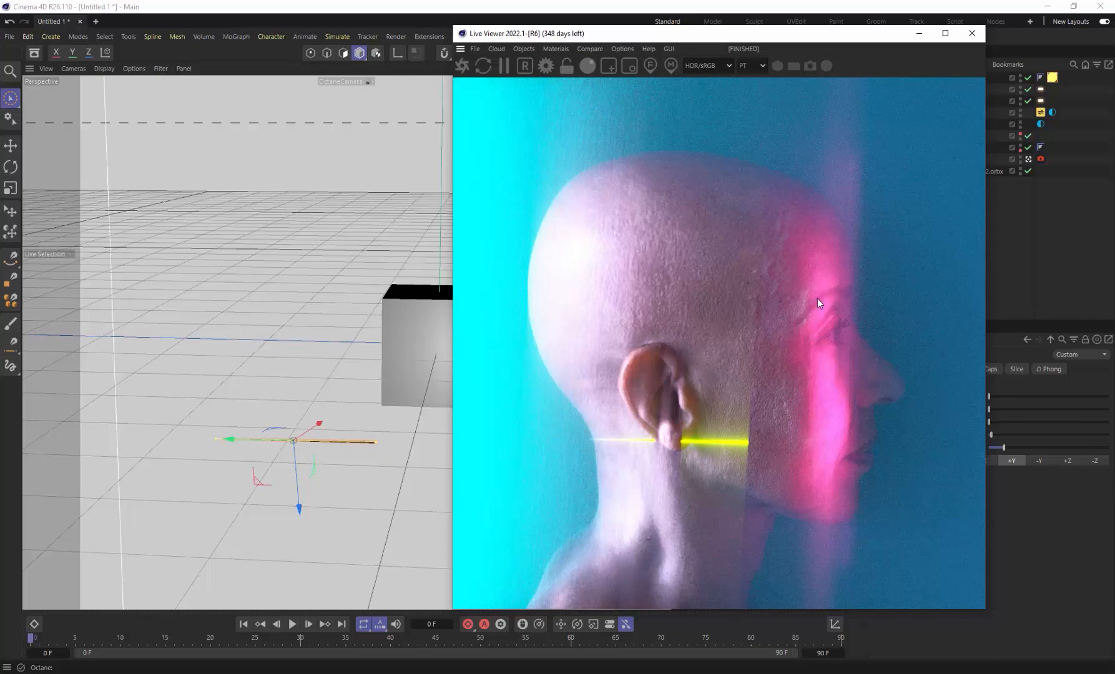
pyautogui.press('r')
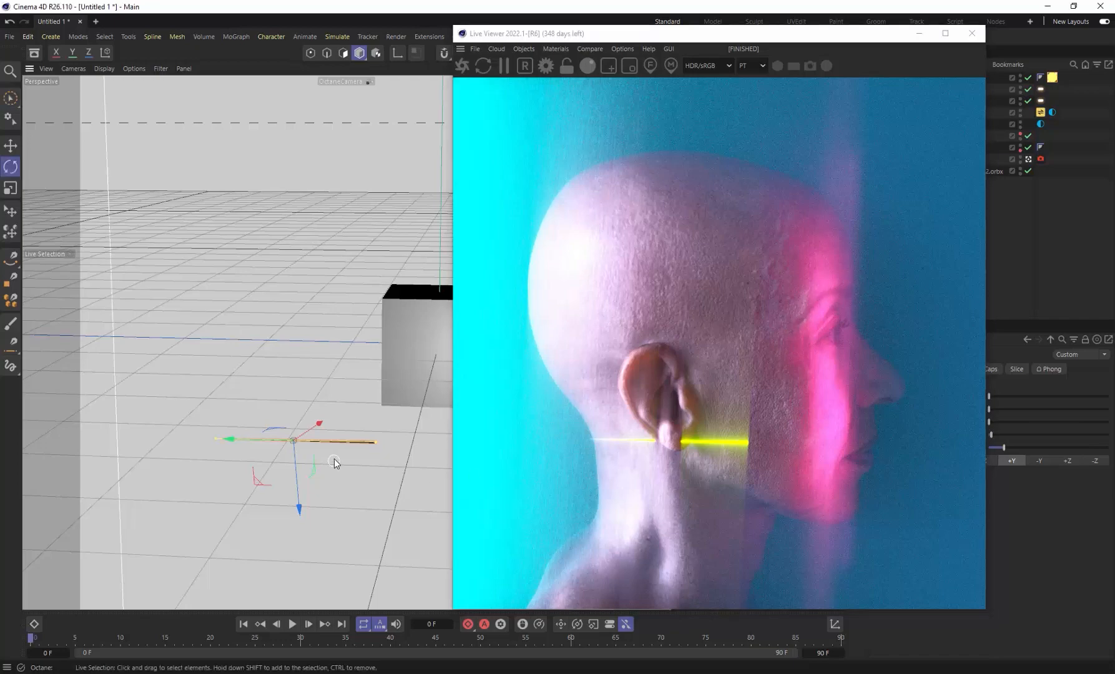
pyautogui.moveTo(321, 407); pyautogui.dragTo(313, 395)
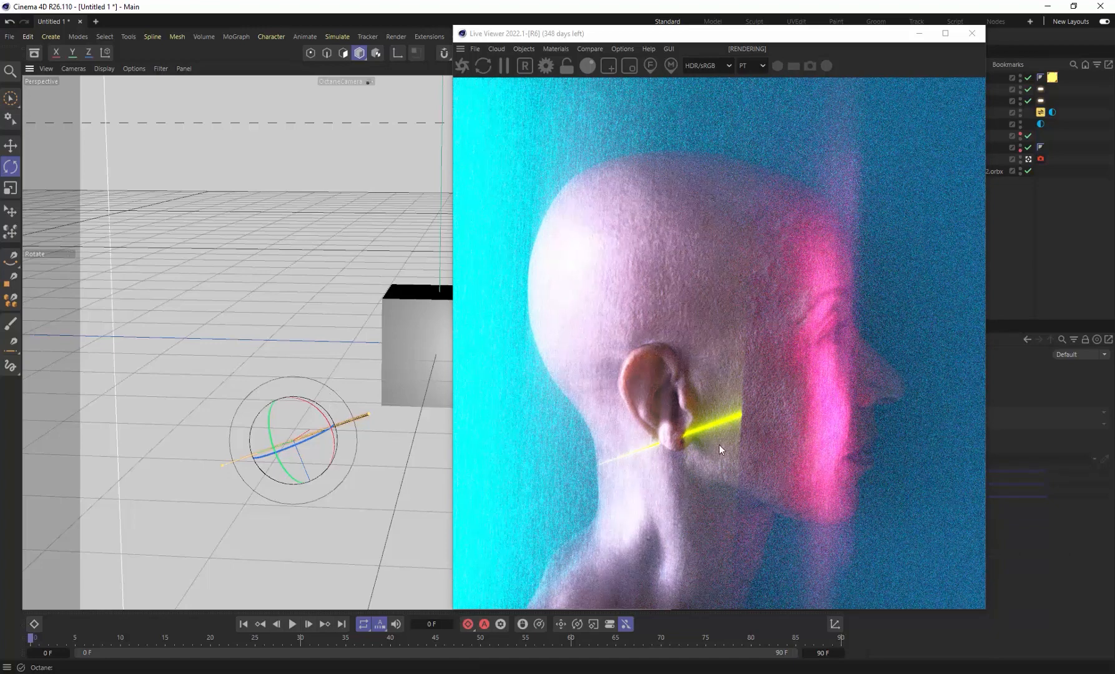
pyautogui.hotkey('ctrl', 'z')
pyautogui.moveTo(323, 416); pyautogui.dragTo(326, 429)
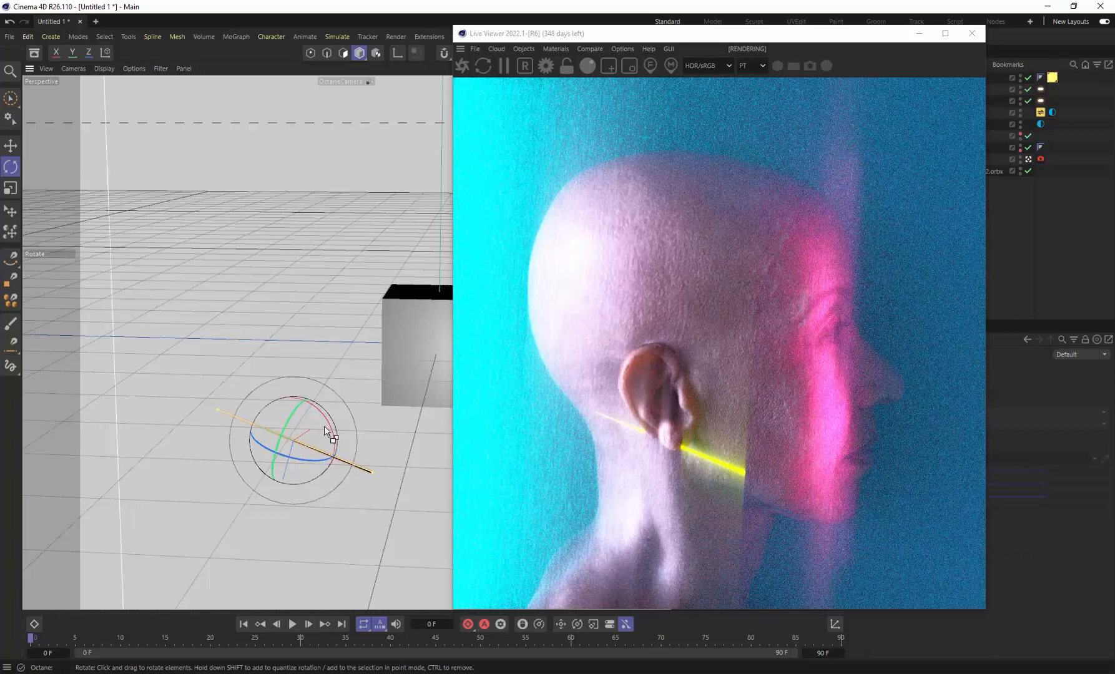
pyautogui.moveTo(324, 426); pyautogui.dragTo(324, 407)
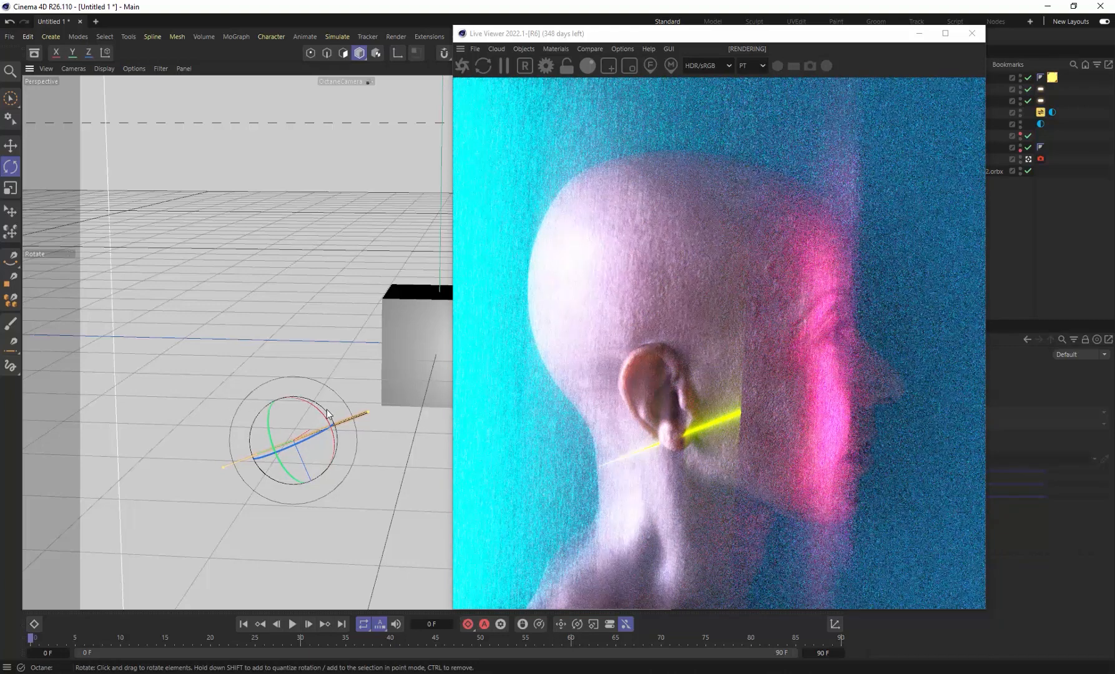
# Tilt the cone slightly steeper and shift it down onto the earlobe outside the camera view, ending back in the OctaneCamera view.
pyautogui.moveTo(321, 410); pyautogui.dragTo(315, 410)
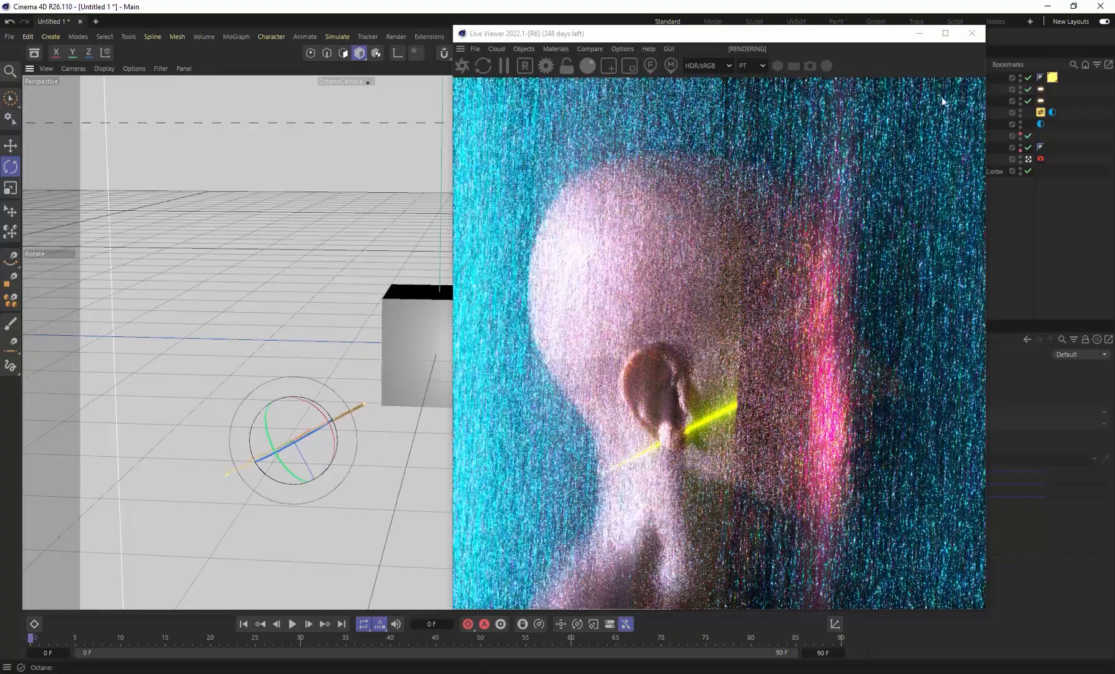
pyautogui.click(1029, 159)
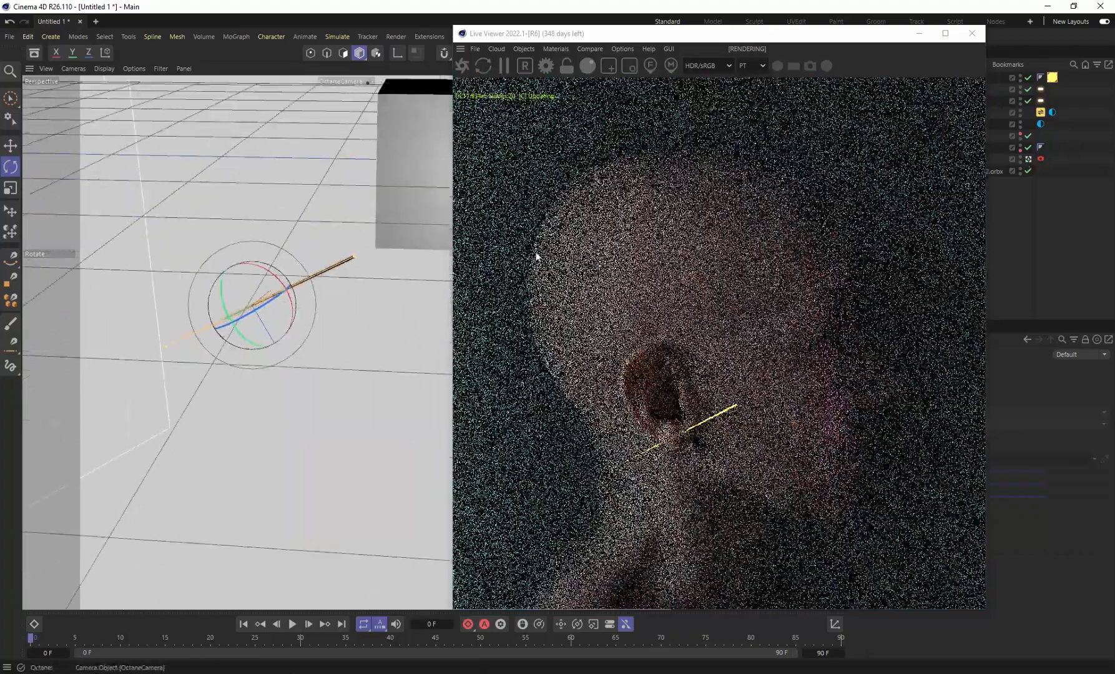
pyautogui.press('space')
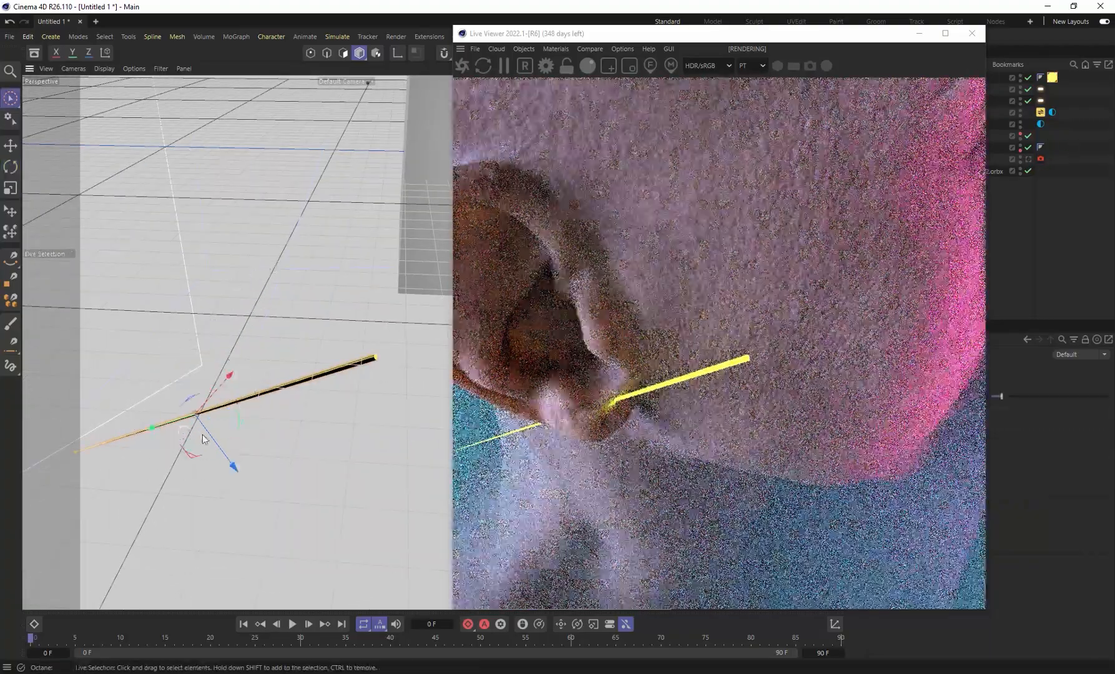
pyautogui.moveTo(206, 441); pyautogui.dragTo(215, 447)
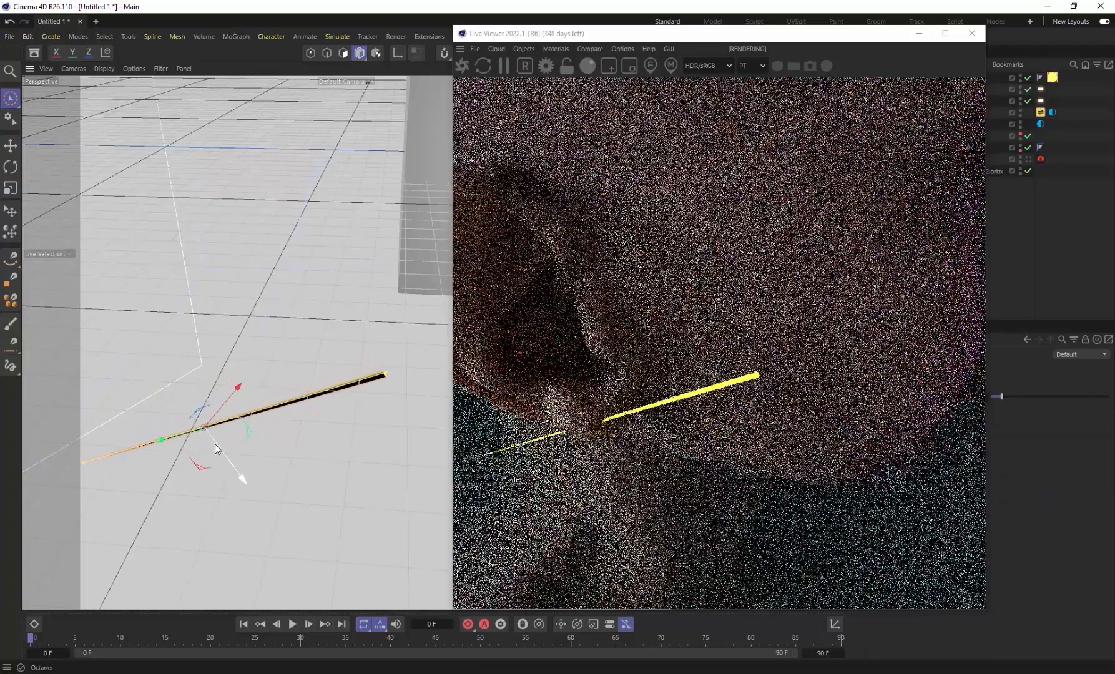
pyautogui.moveTo(684, 36); pyautogui.dragTo(418, 39)
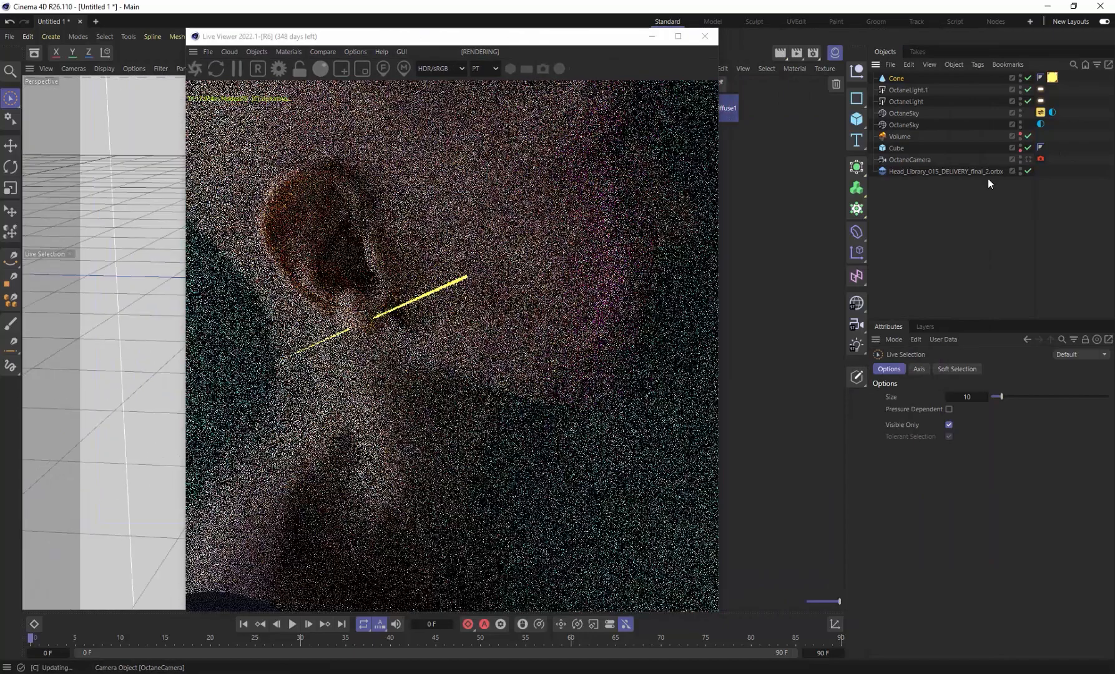
pyautogui.click(1027, 159)
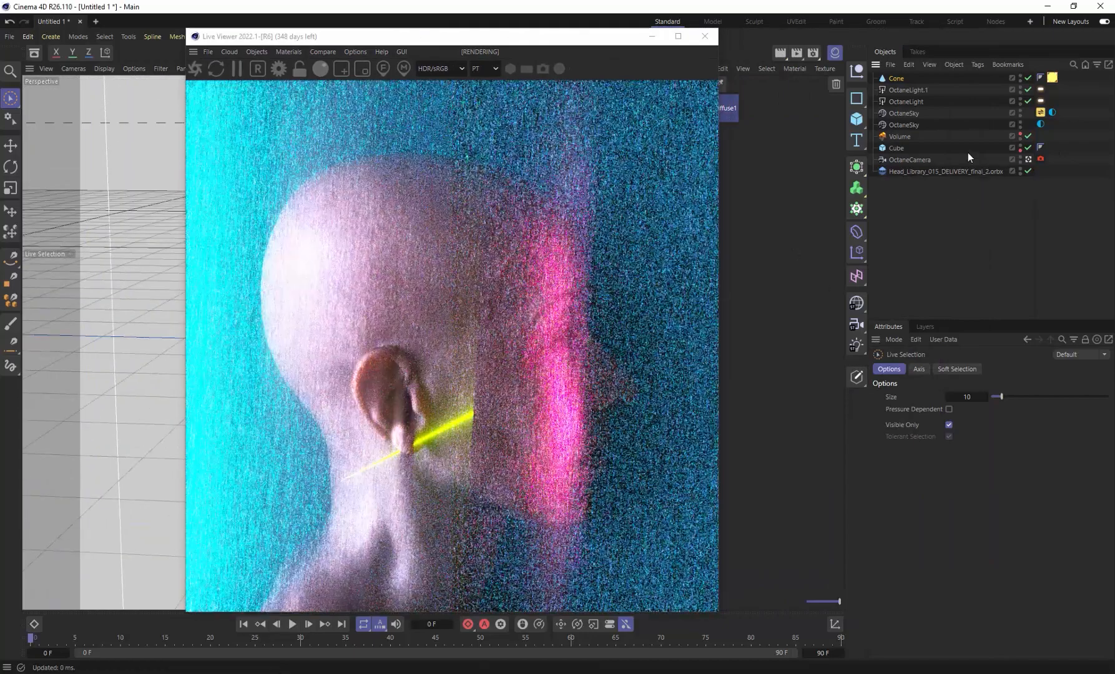
# In the camera's post processing, set the bloom power to about 1.46, keeping the cutoff at 0.312844 after trying a lower value.
pyautogui.click(1040, 158)
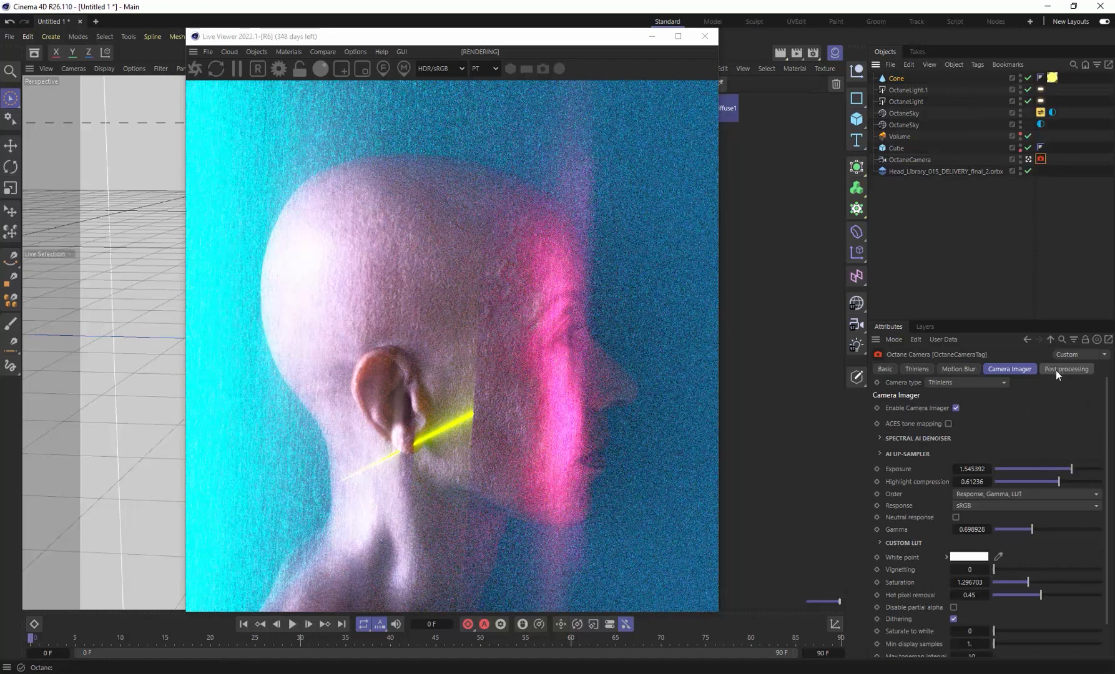
pyautogui.click(1056, 370)
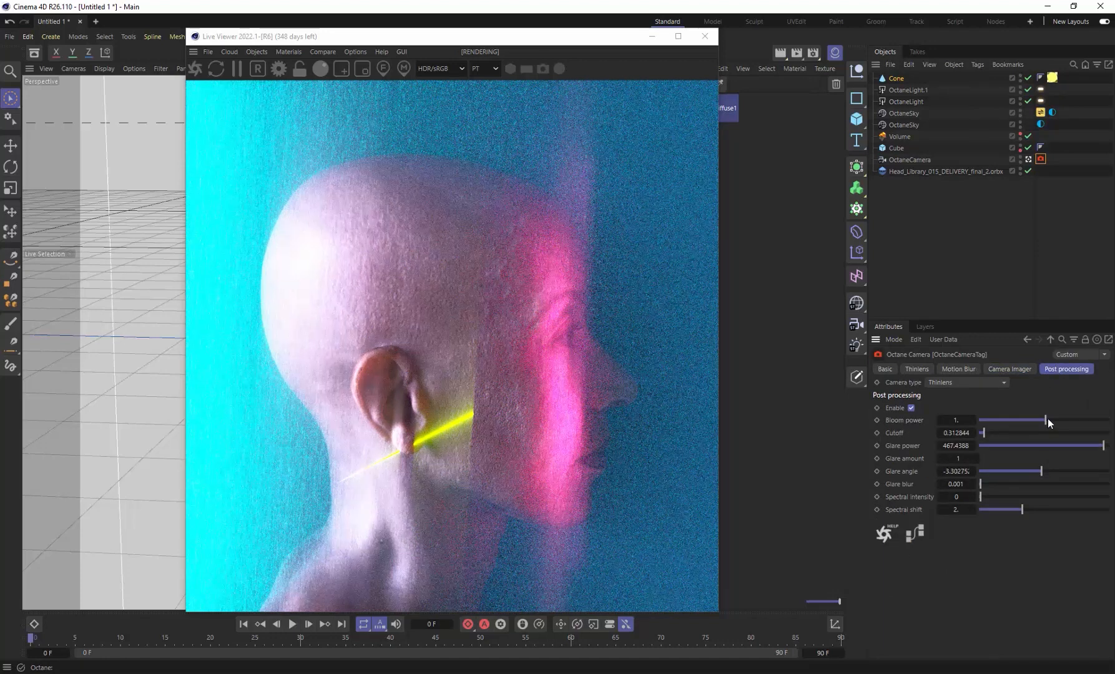
pyautogui.moveTo(1048, 420)
pyautogui.mouseDown()
pyautogui.moveTo(1102, 425)
pyautogui.moveTo(1065, 421)
pyautogui.mouseUp()
pyautogui.moveTo(944, 432); pyautogui.dragTo(941, 431)
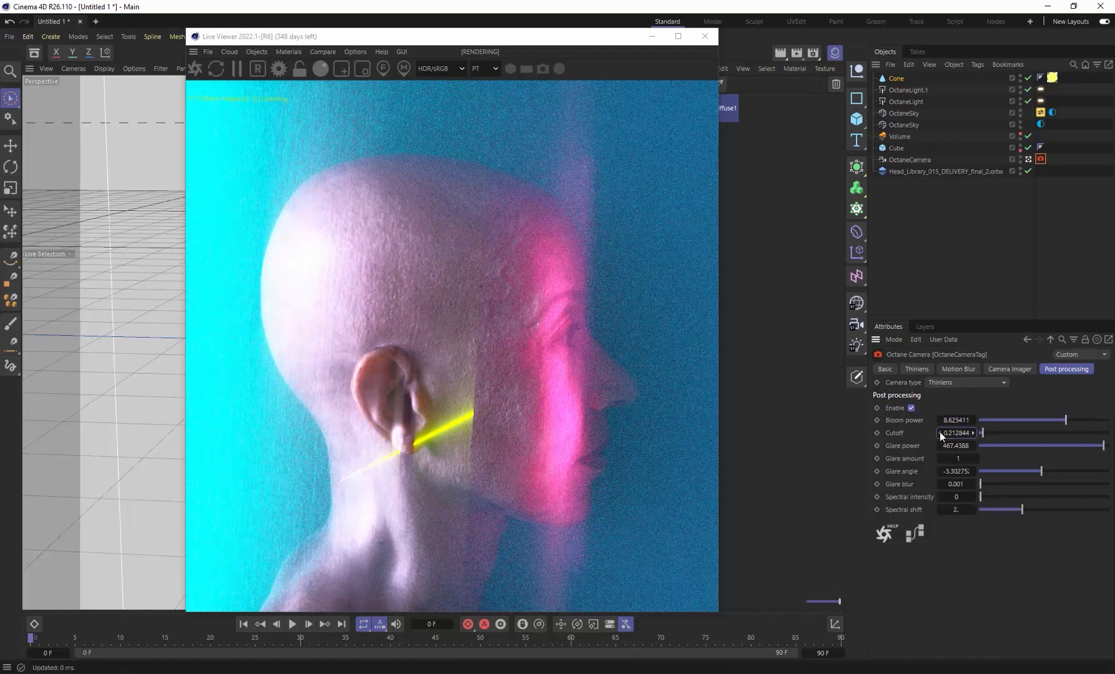
pyautogui.click(972, 433)
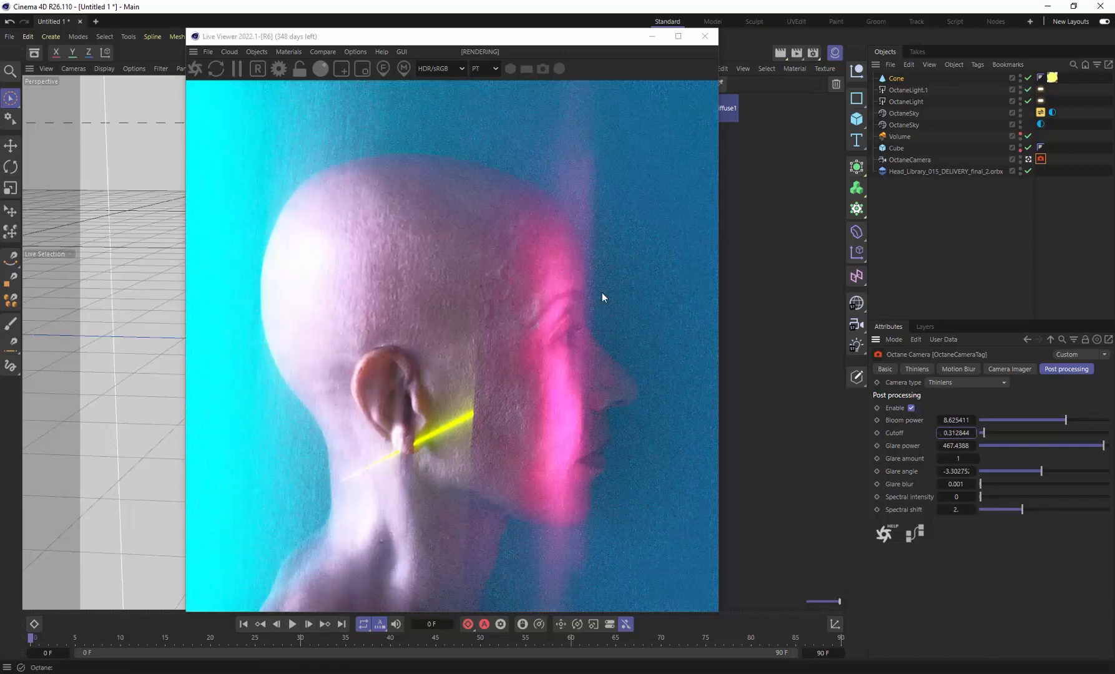
pyautogui.moveTo(1066, 420); pyautogui.dragTo(1042, 428)
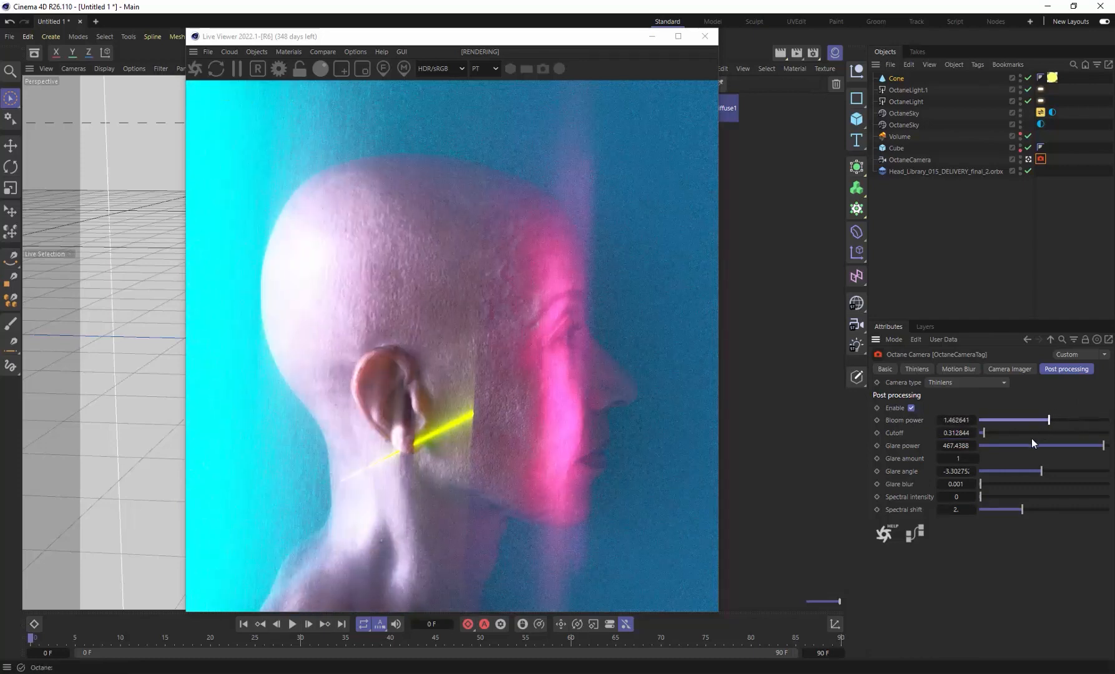
# Try a glare amount of 2, restore it to 1, and reduce the glare power to about 264.25.
pyautogui.click(976, 460)
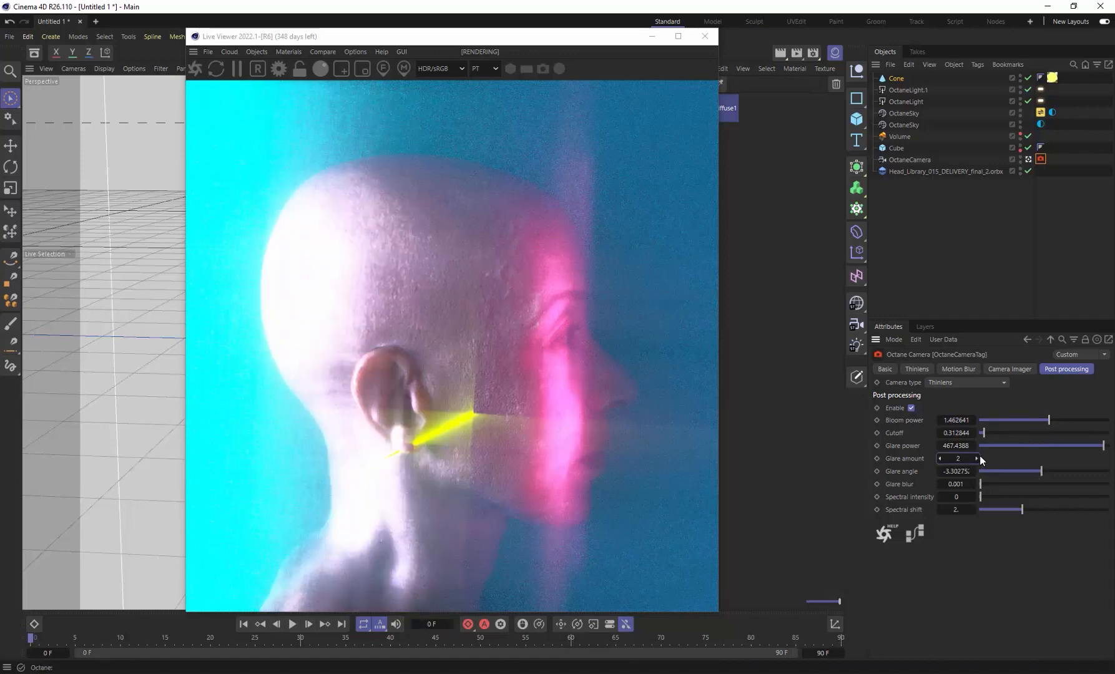
pyautogui.click(939, 459)
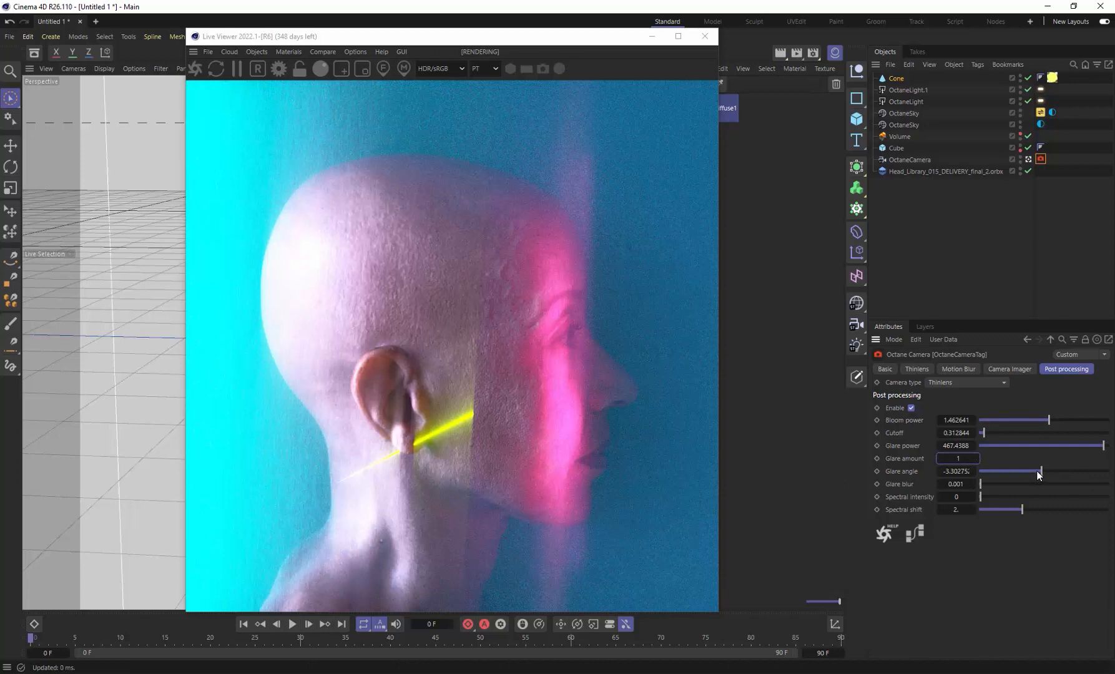
pyautogui.moveTo(1104, 445); pyautogui.dragTo(1098, 448)
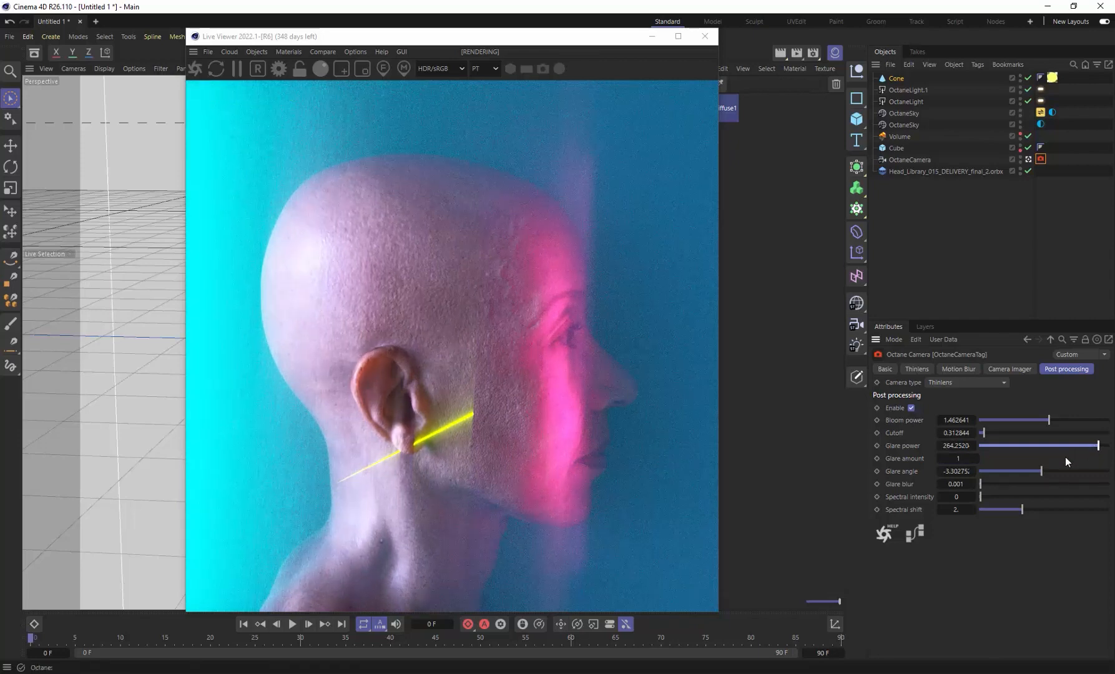
# Shorten the pink OctaneLight strip in front of the face to a height of about 17.19 cm.
pyautogui.click(918, 100)
pyautogui.moveTo(456, 52); pyautogui.dragTo(846, 54)
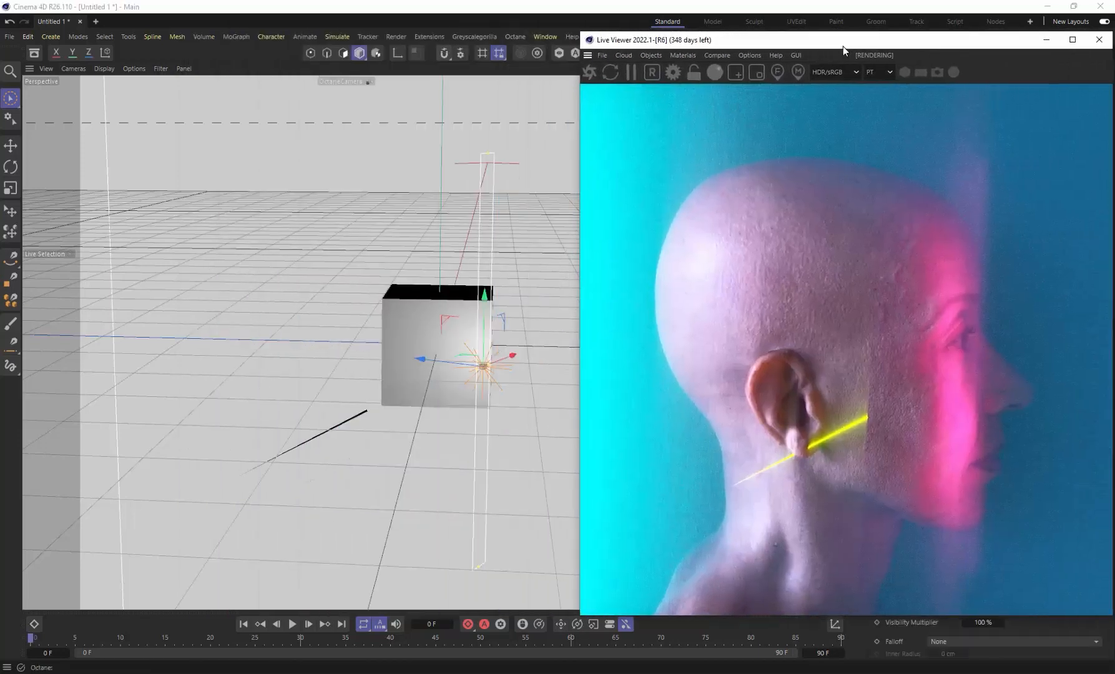
pyautogui.moveTo(489, 160); pyautogui.dragTo(492, 193)
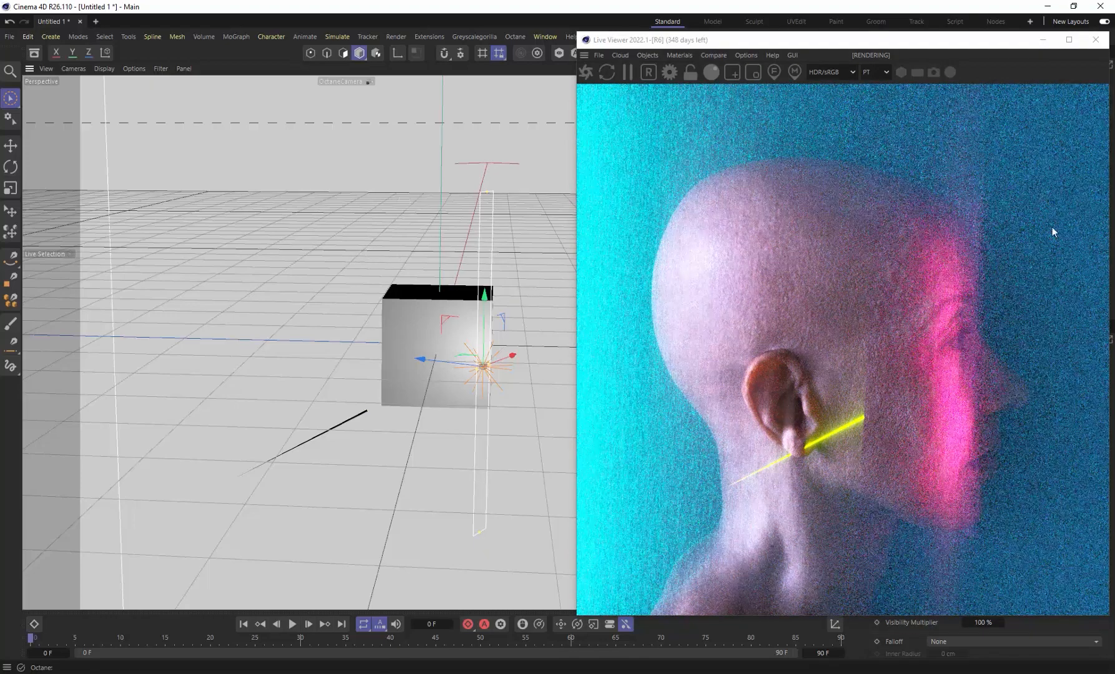
pyautogui.moveTo(491, 198); pyautogui.dragTo(492, 201)
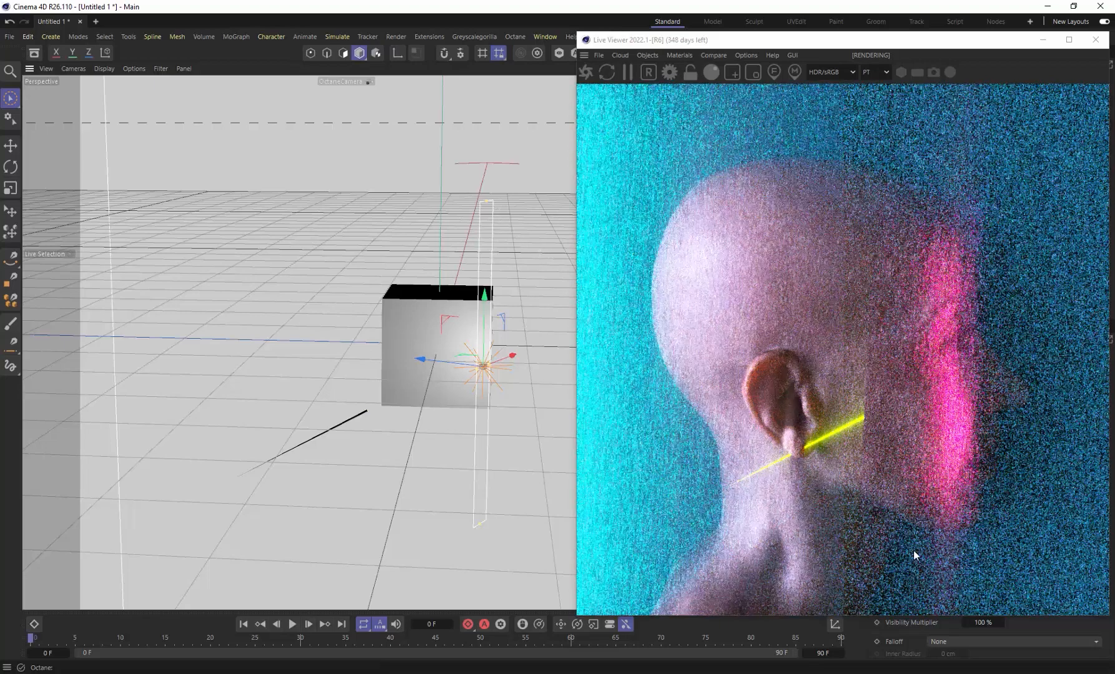
# Set the camera's glare angle to about -62.75 so the streak runs along the yellow cone.
pyautogui.moveTo(825, 46); pyautogui.dragTo(448, 50)
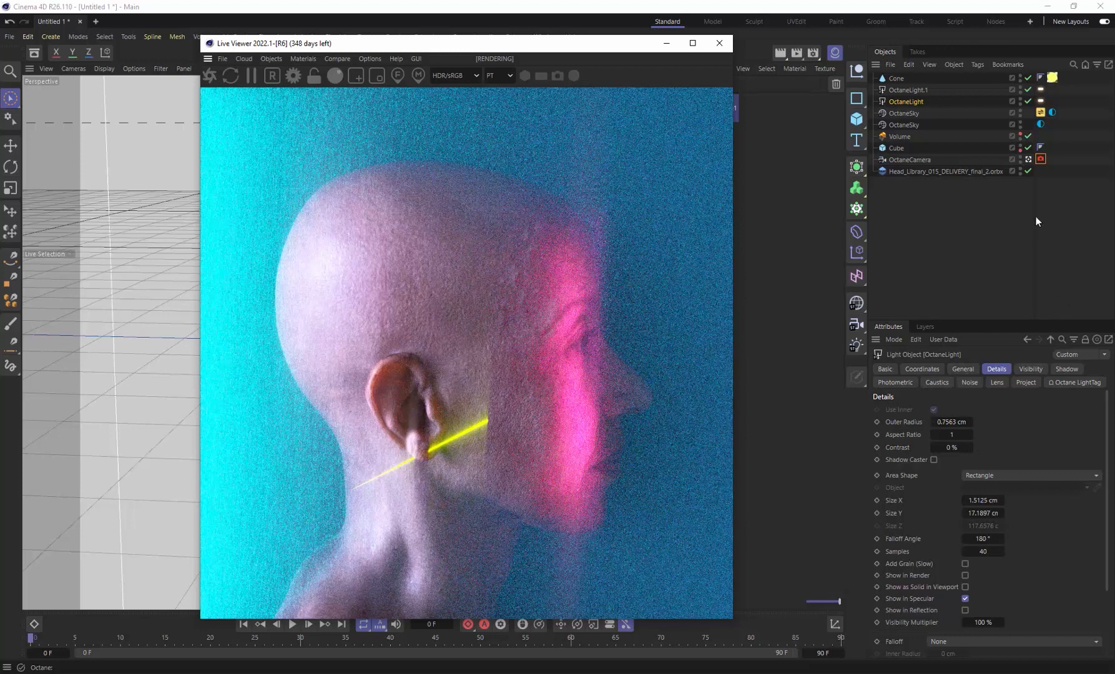
pyautogui.click(1041, 159)
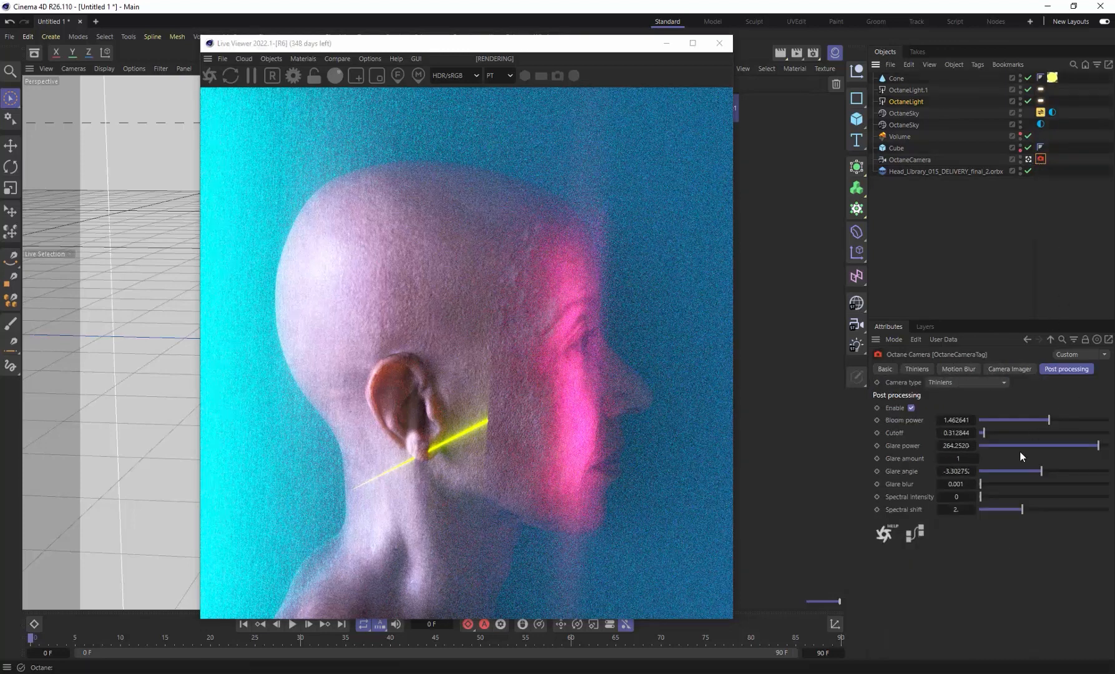
pyautogui.moveTo(1040, 471)
pyautogui.mouseDown()
pyautogui.moveTo(1049, 469)
pyautogui.moveTo(1002, 492)
pyautogui.mouseUp()
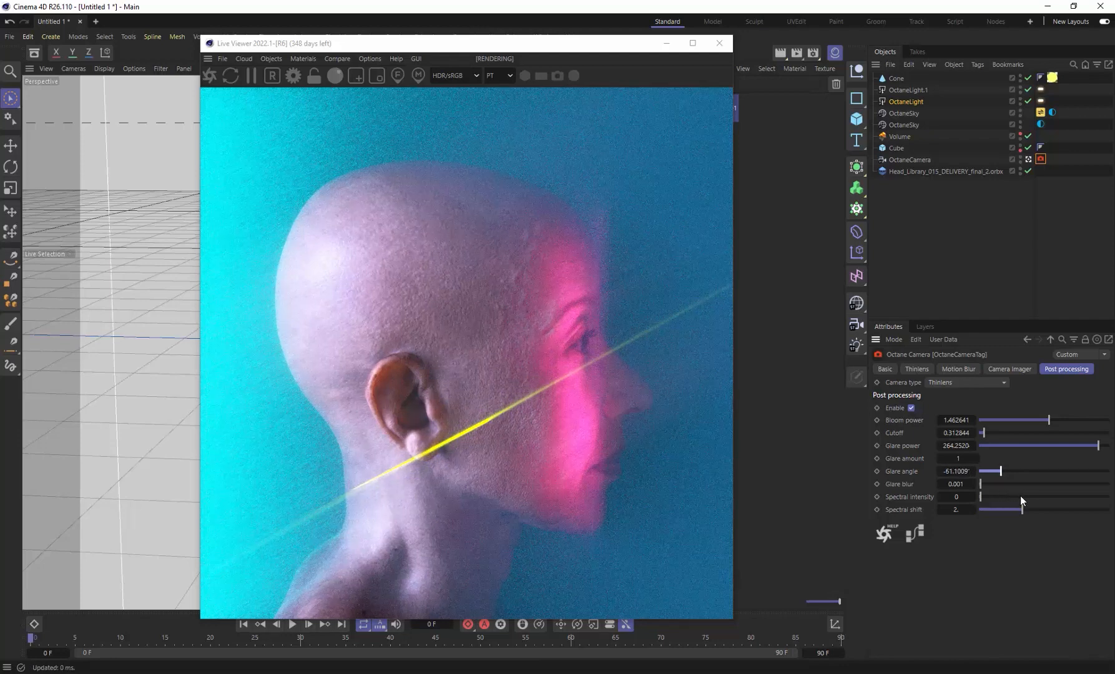
pyautogui.click(972, 472)
pyautogui.click(972, 470)
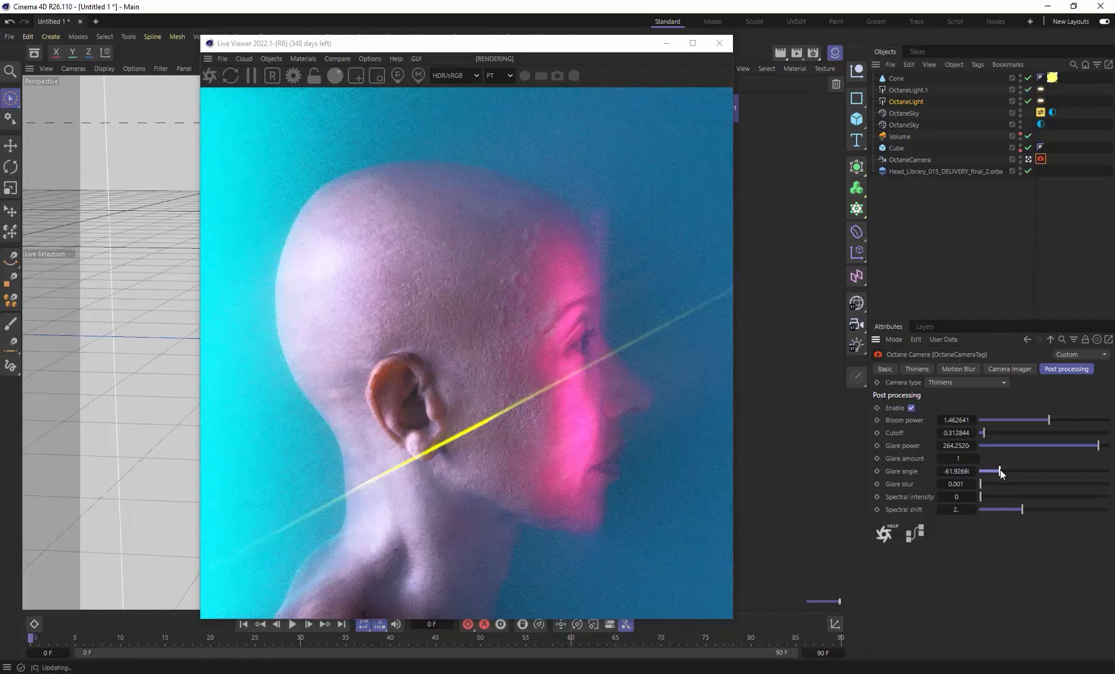
pyautogui.moveTo(1003, 469); pyautogui.dragTo(999, 471)
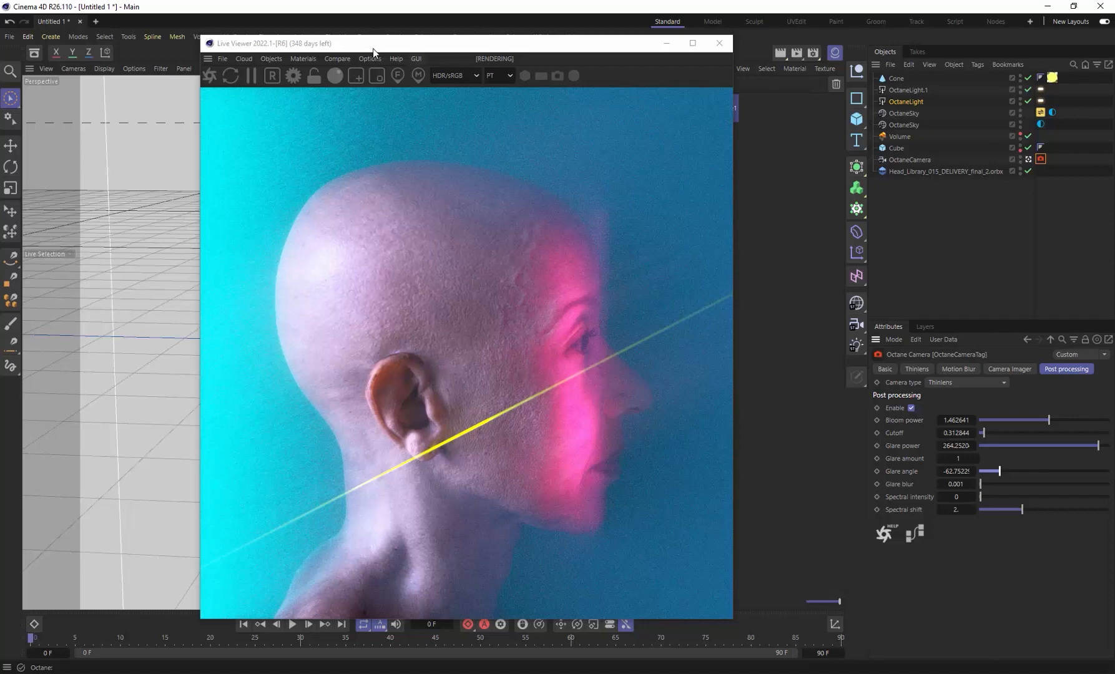
# Duplicate the yellow cone parallel to itself, placing the copy just above the ear.
pyautogui.moveTo(373, 48); pyautogui.dragTo(694, 62)
pyautogui.moveTo(803, 59); pyautogui.dragTo(579, 57)
pyautogui.click(901, 80)
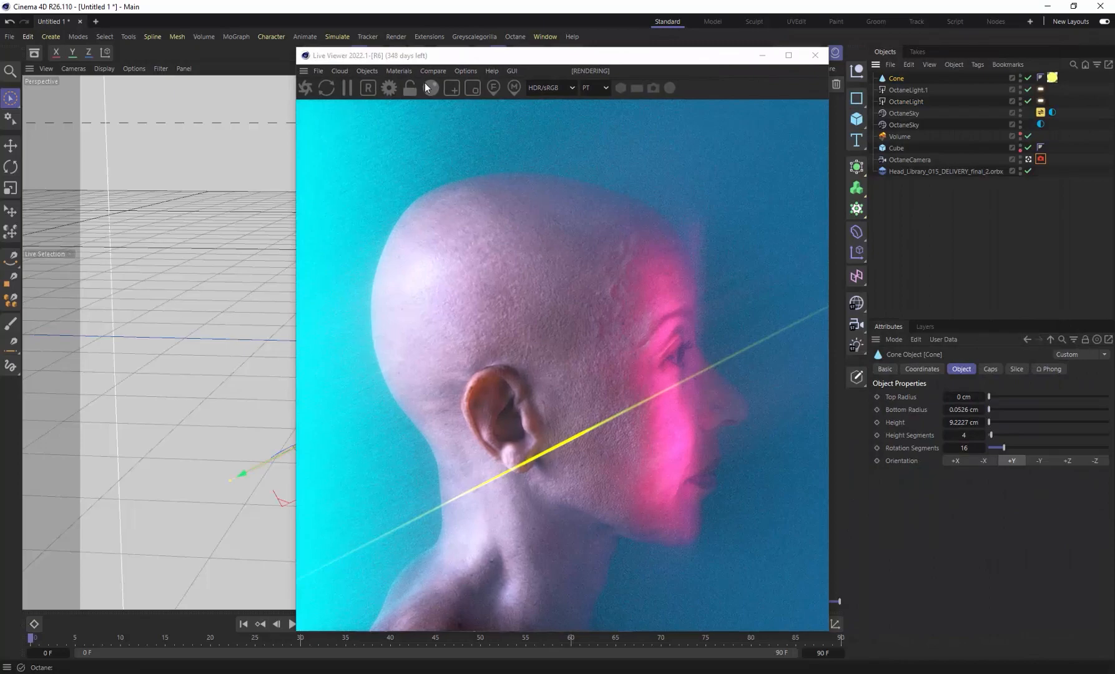
pyautogui.moveTo(417, 56); pyautogui.dragTo(518, 64)
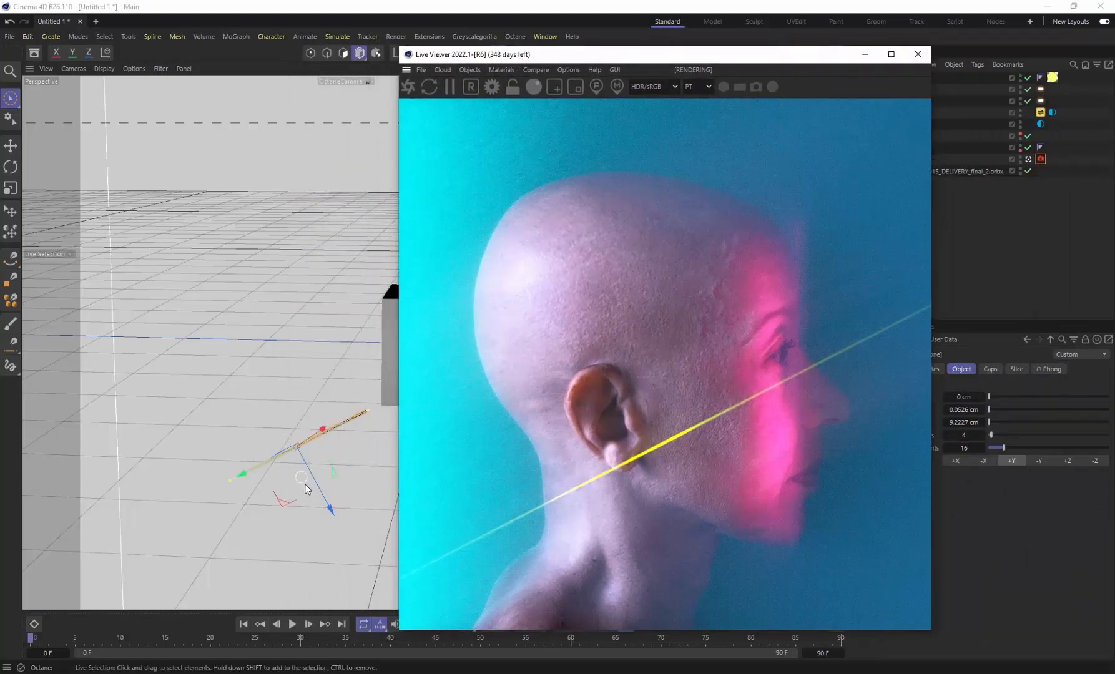
pyautogui.moveTo(307, 486); pyautogui.dragTo(298, 401)
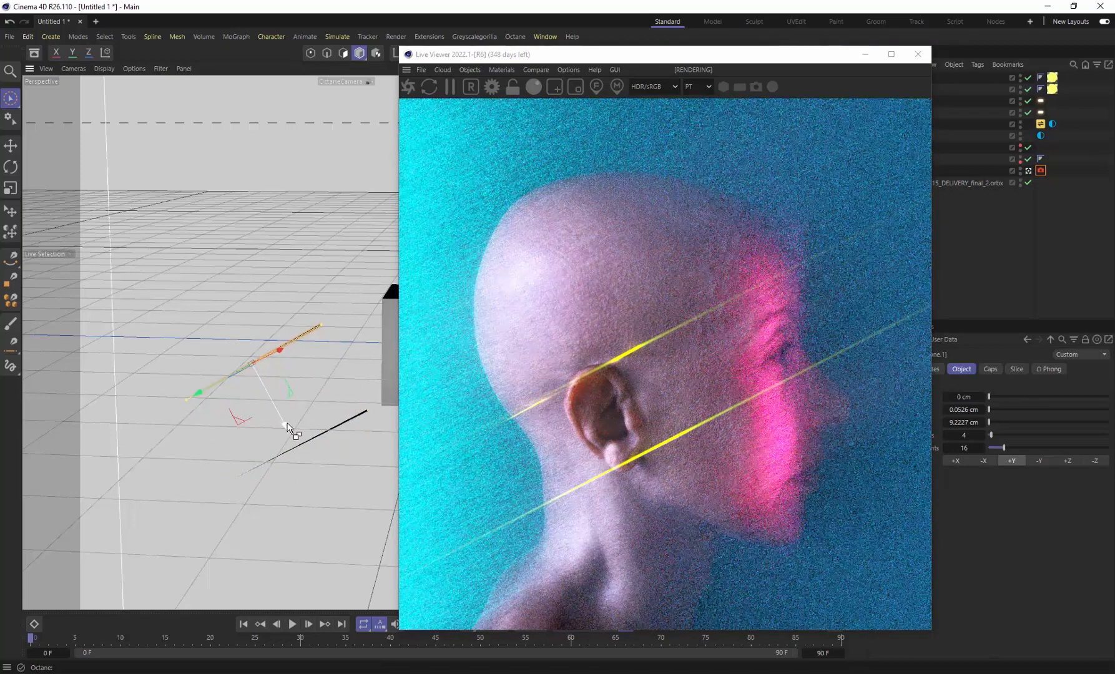
# Duplicate the cone above the ear once more, placing the copy higher across the skull at the same size.
pyautogui.moveTo(285, 430); pyautogui.dragTo(253, 328)
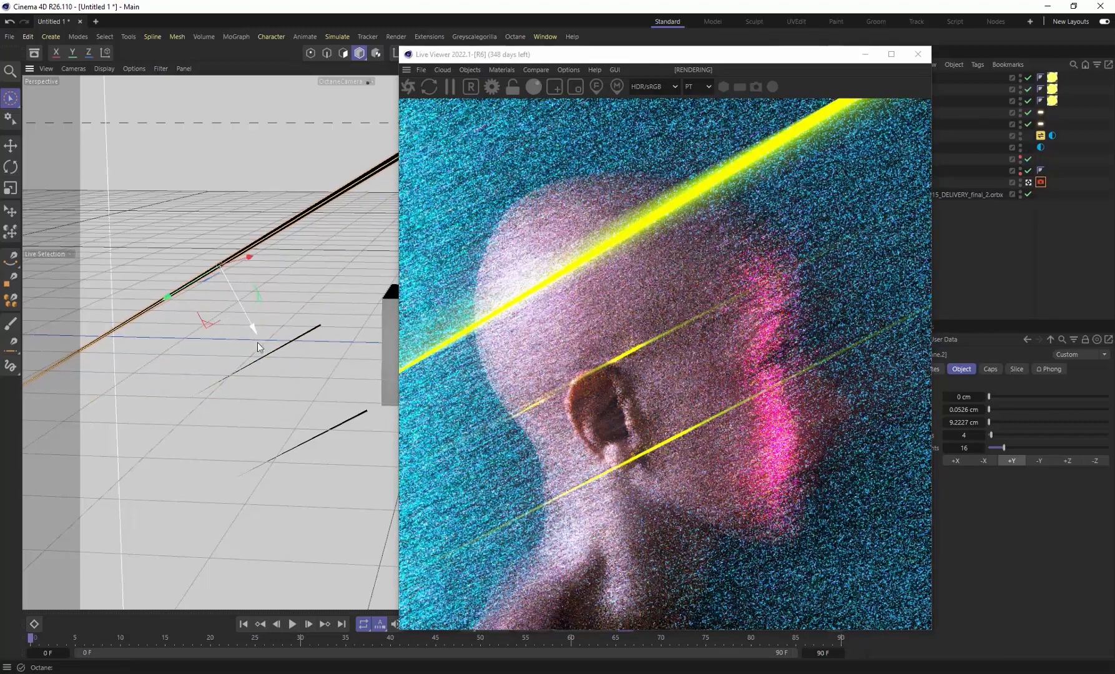
pyautogui.hotkey('ctrl', 'z')
pyautogui.keyDown('ctrl'); pyautogui.moveTo(286, 431); pyautogui.dragTo(254, 357); pyautogui.keyUp('ctrl')
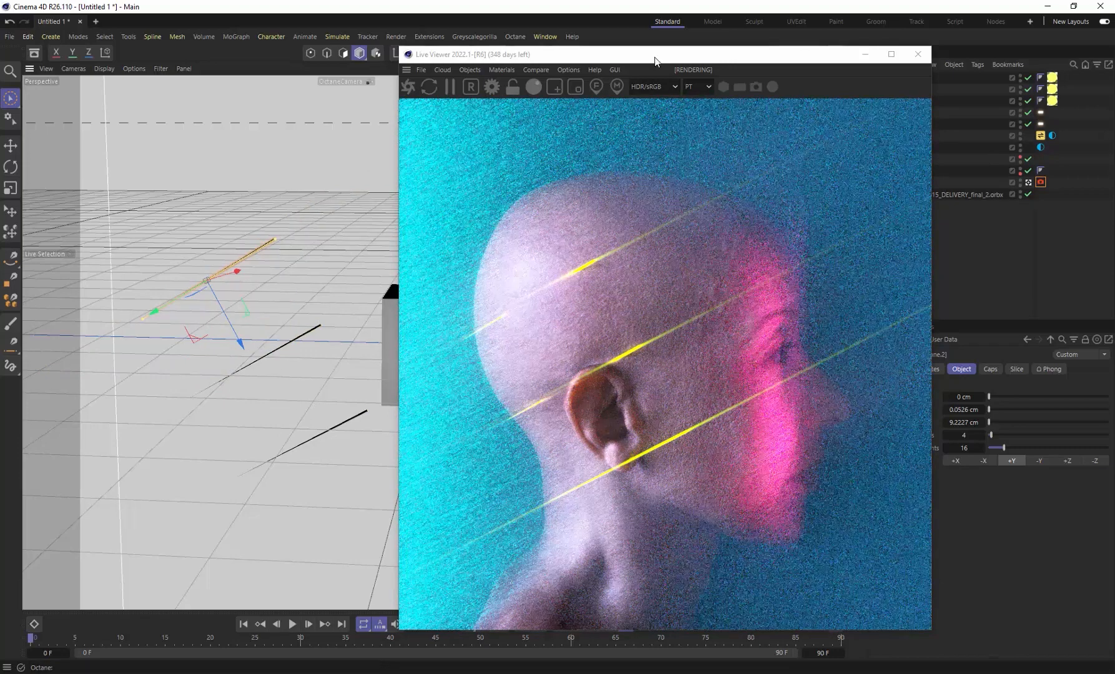
# Duplicate the original earlobe cone downwards, placing the copy across the neck below the jaw.
pyautogui.moveTo(662, 54); pyautogui.dragTo(458, 46)
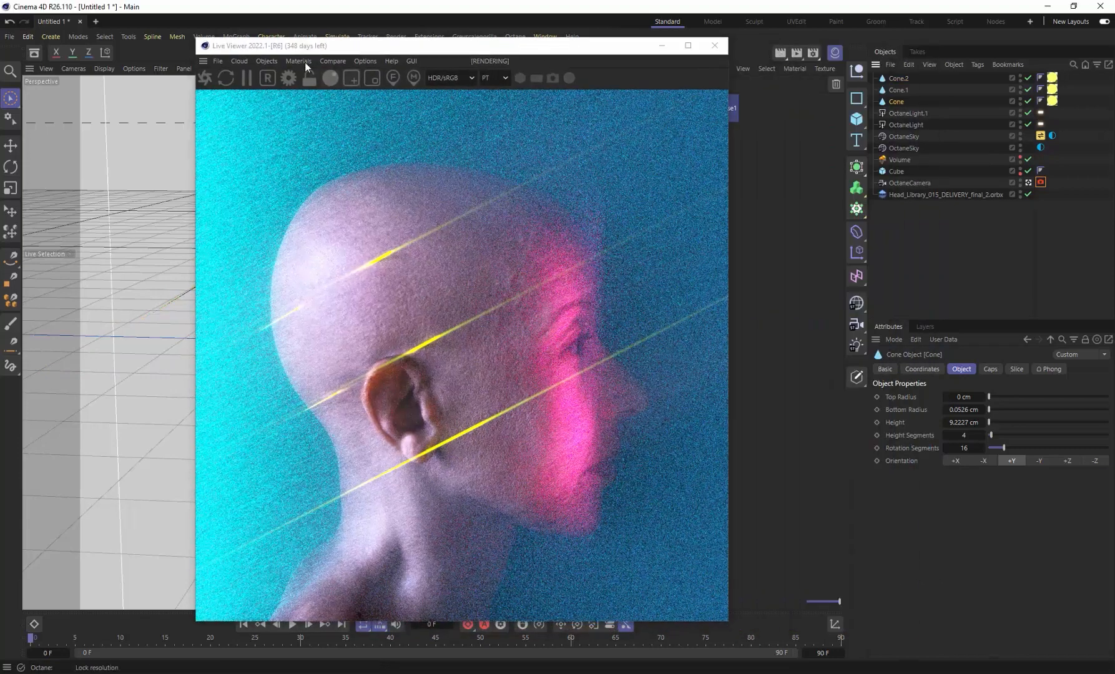
pyautogui.moveTo(298, 48); pyautogui.dragTo(632, 37)
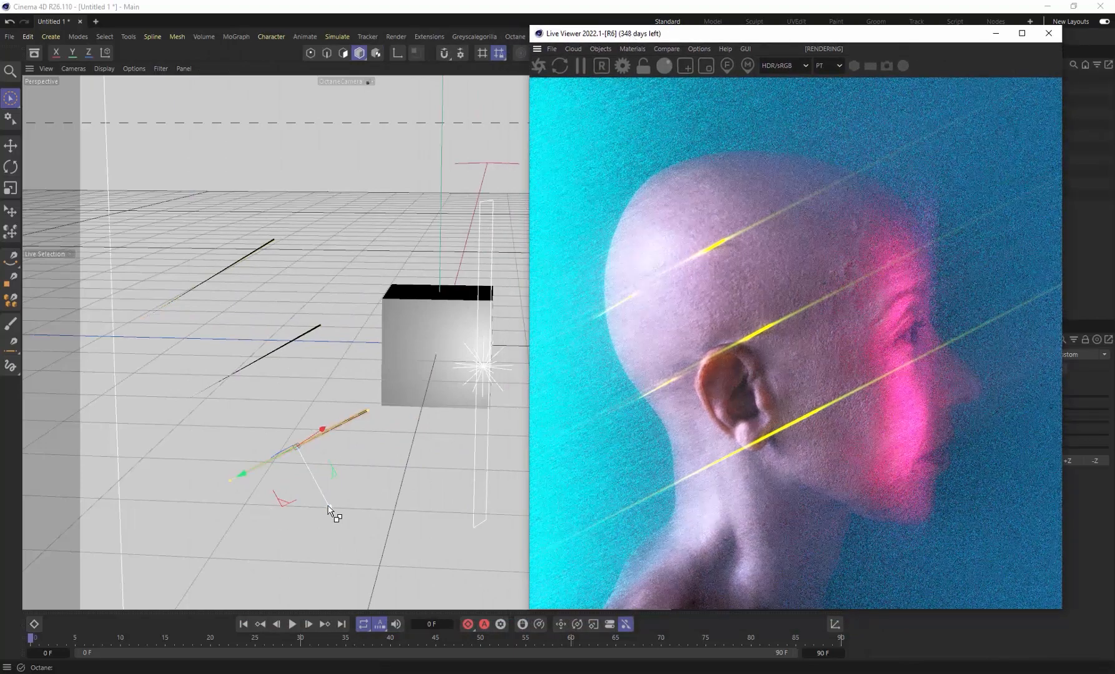
pyautogui.moveTo(332, 507); pyautogui.dragTo(362, 560)
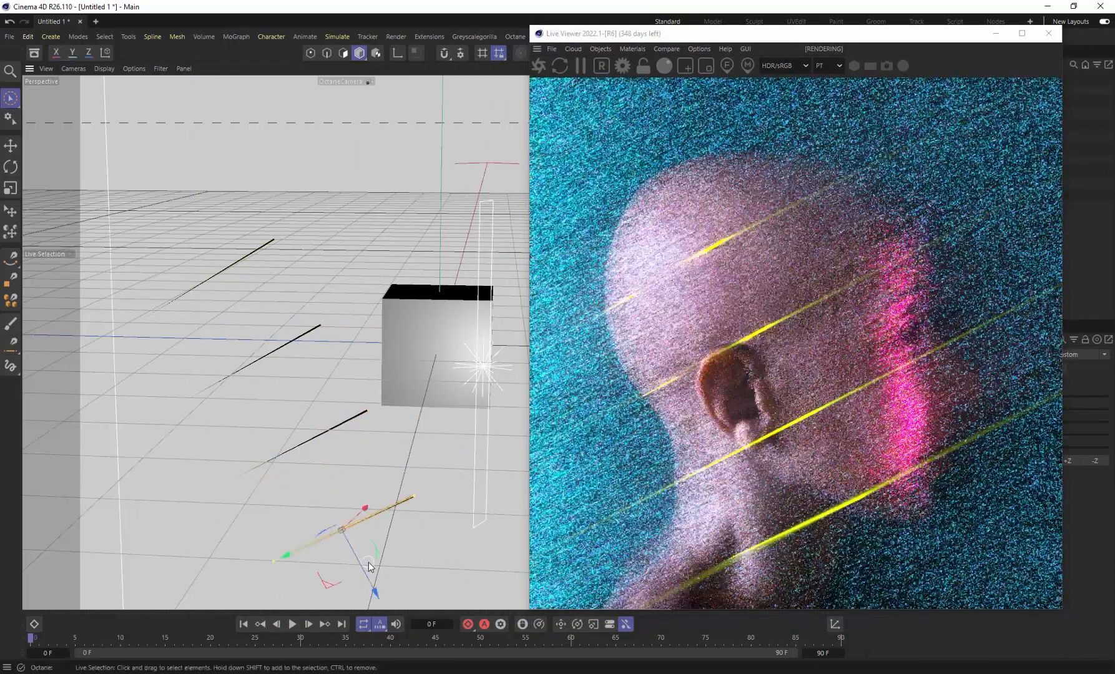
# Shift the cones' OctDiffuse1 emission colour to a greener yellow, about RGB 191, 255, 40, keeping the render visible beside the material settings.
pyautogui.moveTo(739, 29); pyautogui.dragTo(433, 27)
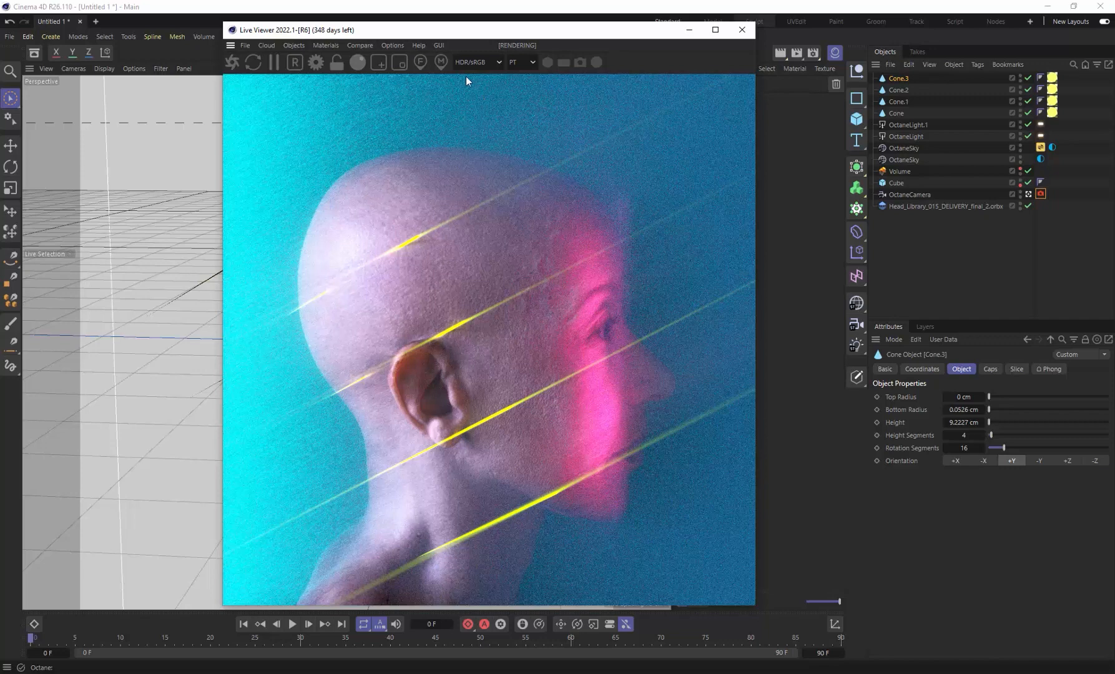
pyautogui.moveTo(439, 29); pyautogui.dragTo(313, 29)
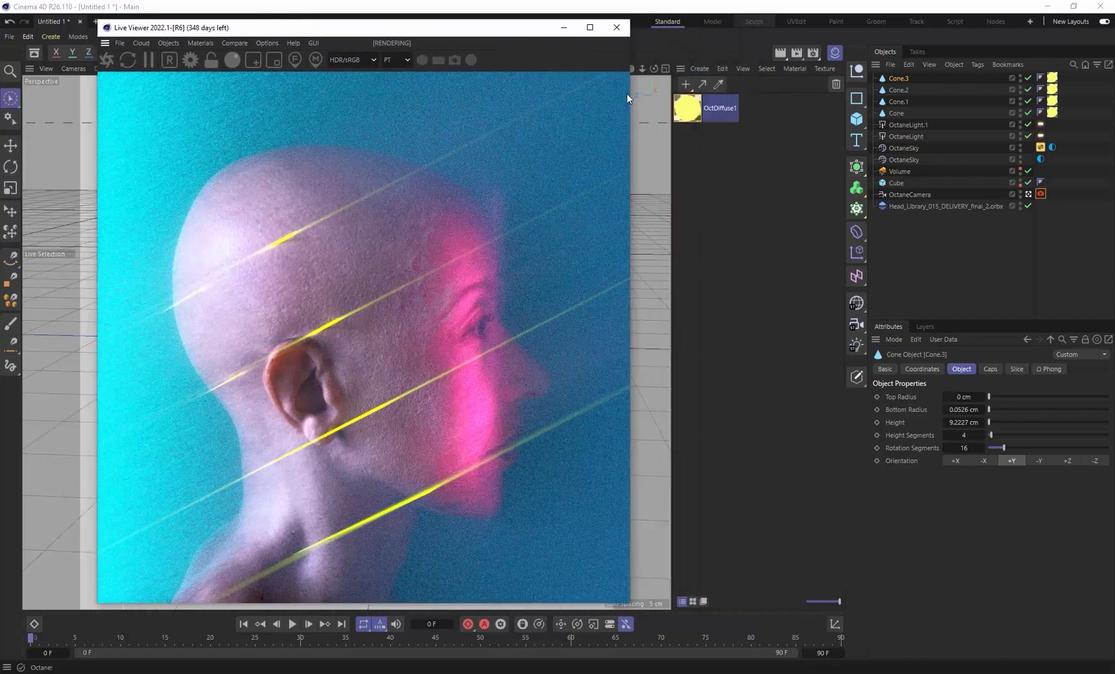
pyautogui.doubleClick(695, 113)
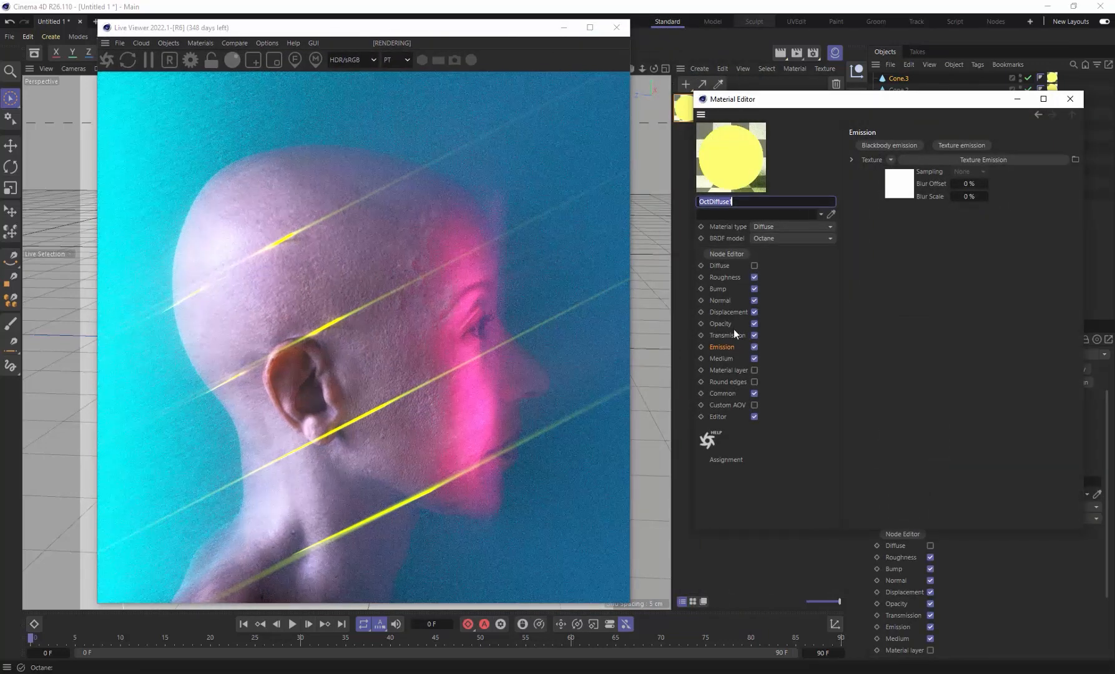
pyautogui.click(899, 185)
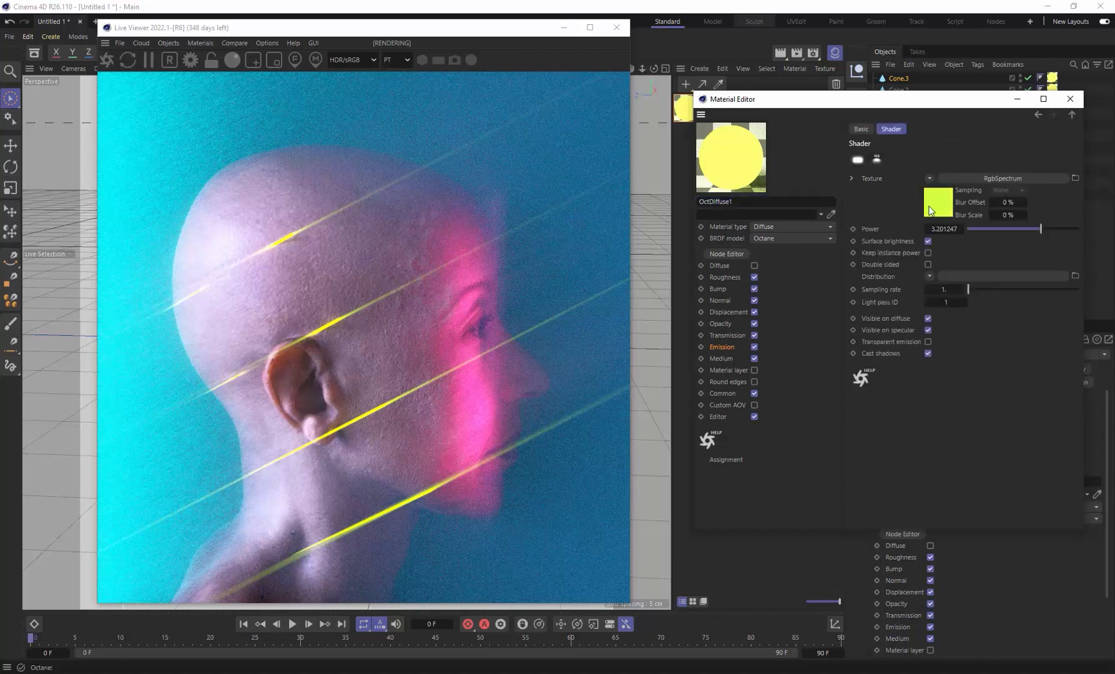
pyautogui.click(938, 207)
pyautogui.click(903, 156)
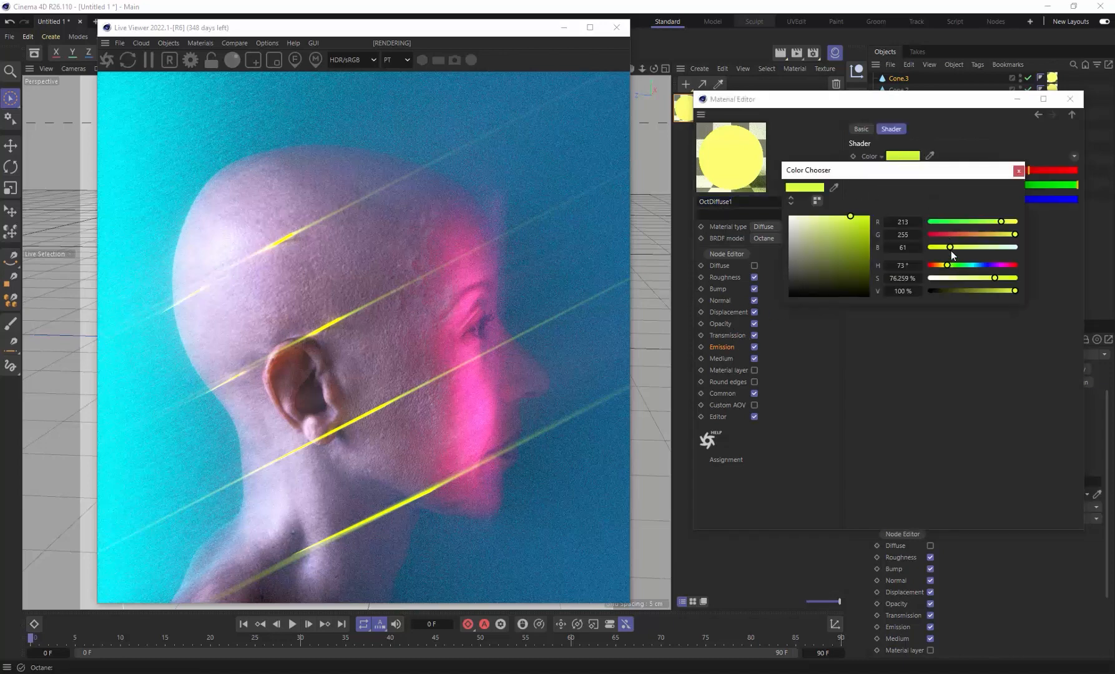
pyautogui.click(948, 265)
pyautogui.moveTo(947, 266); pyautogui.dragTo(949, 266)
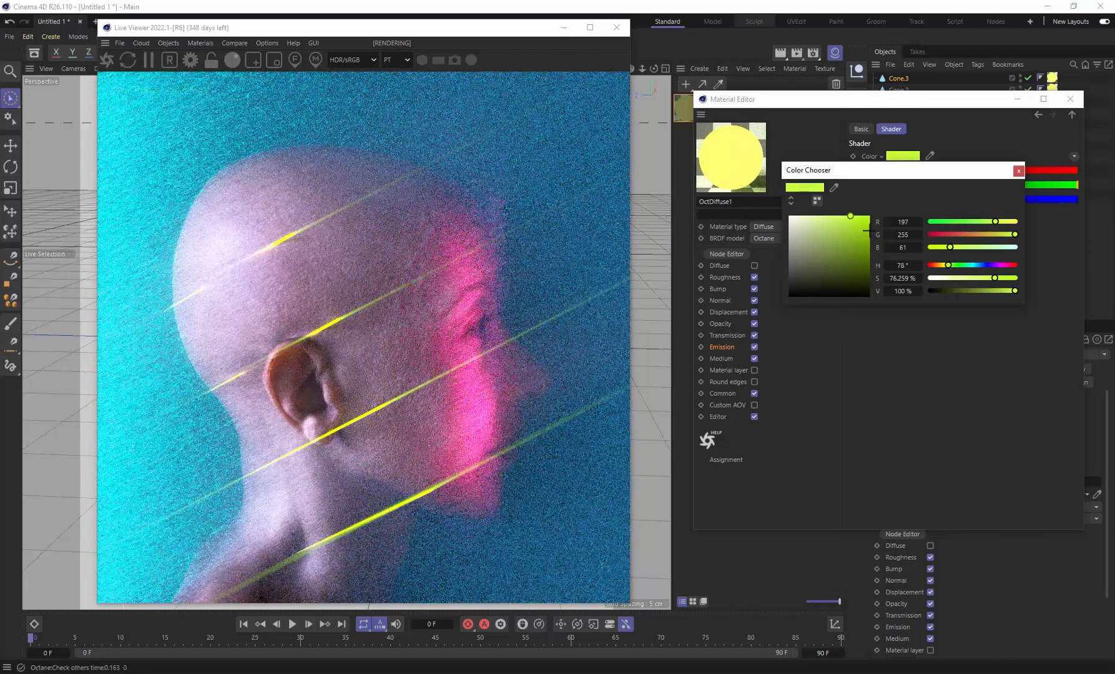
pyautogui.click(857, 216)
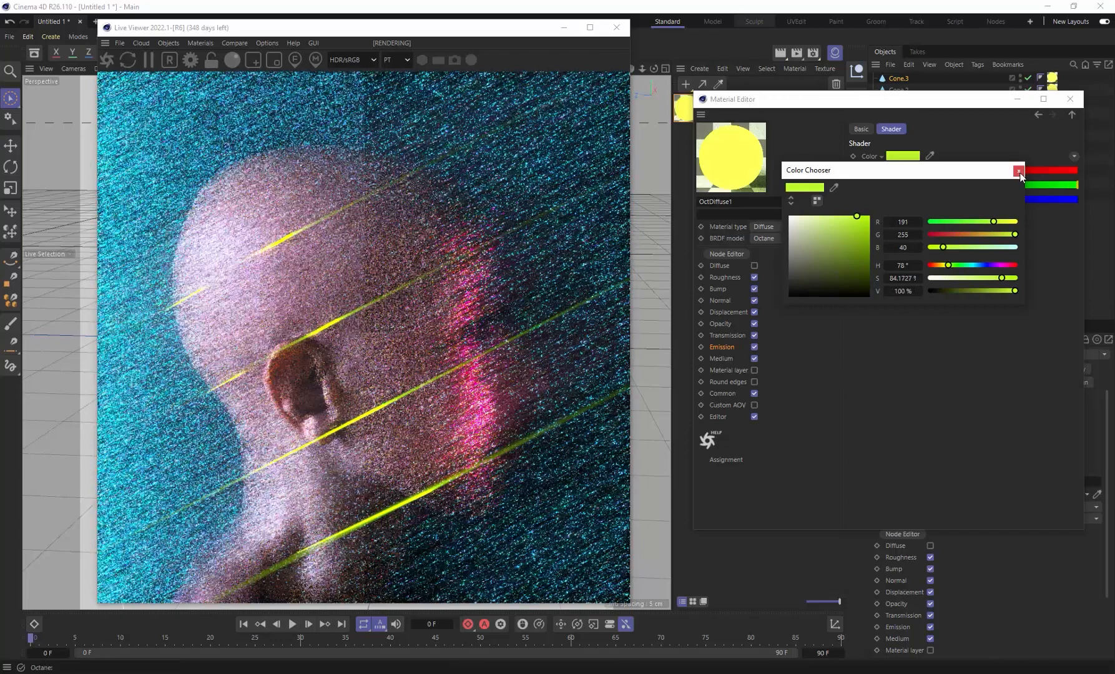
pyautogui.click(1018, 171)
# Try much stronger and weaker emission power on the OctDiffuse1 texture emission, and set the power to 4.
pyautogui.click(722, 347)
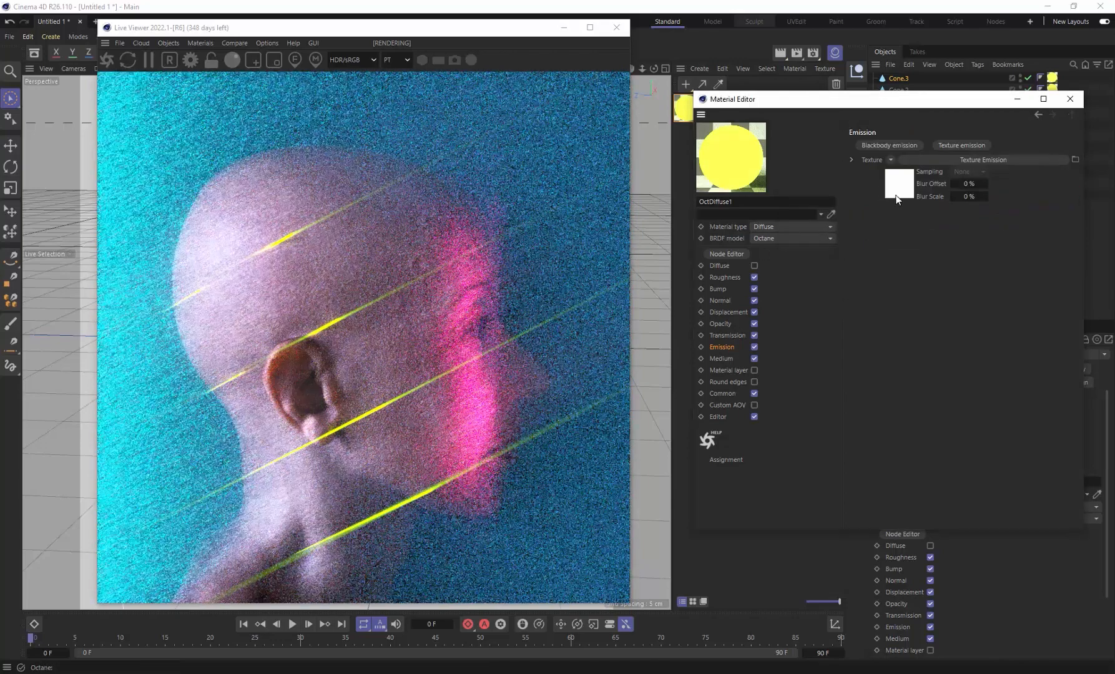
pyautogui.click(897, 199)
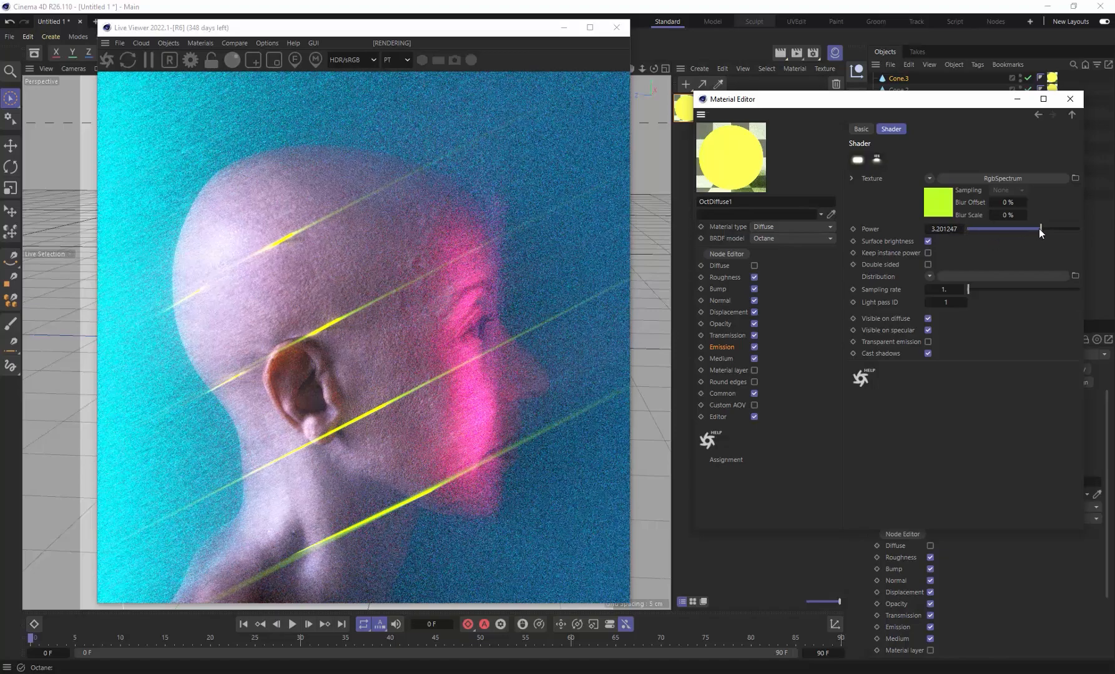
pyautogui.moveTo(1040, 232); pyautogui.dragTo(1067, 230)
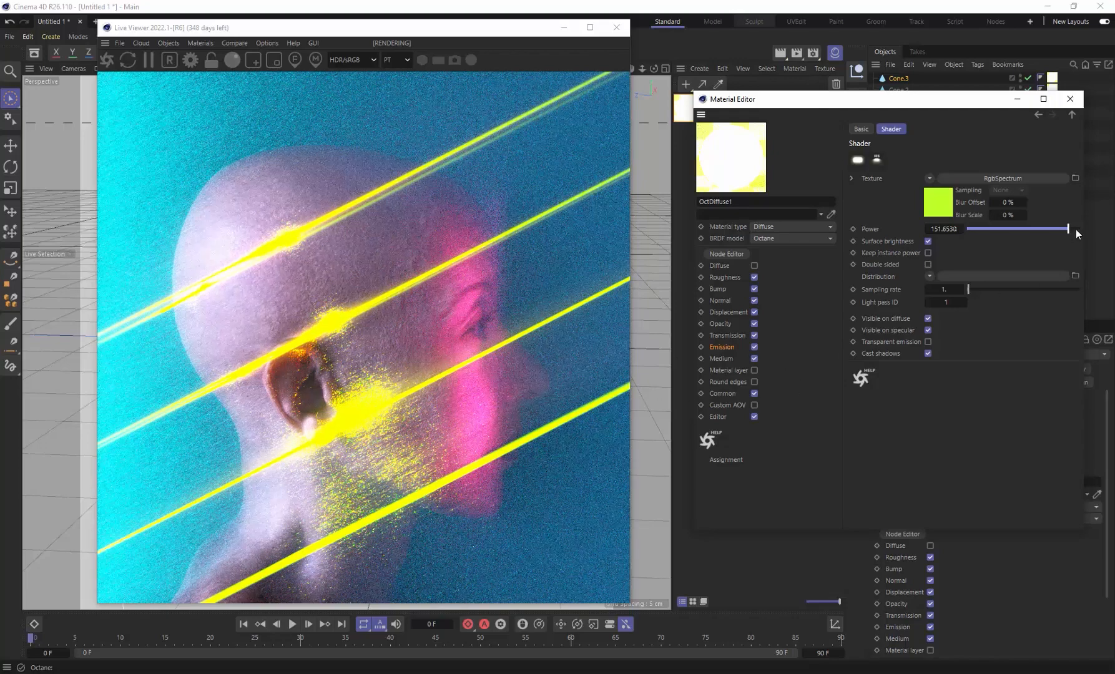
pyautogui.moveTo(1067, 229); pyautogui.dragTo(1030, 229)
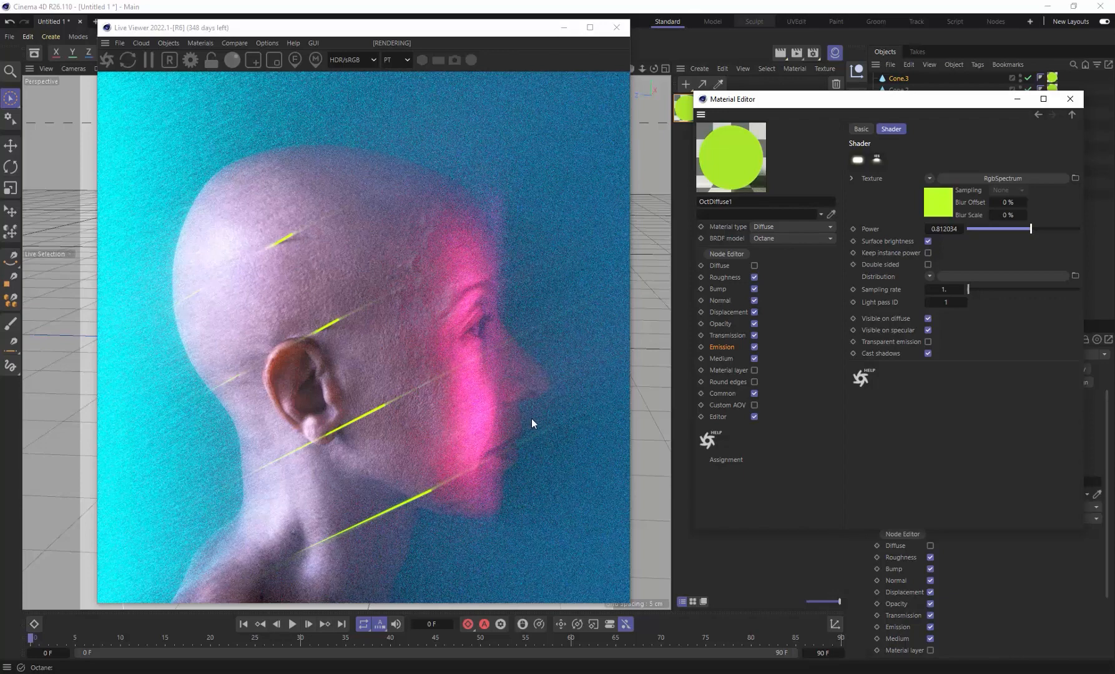
pyautogui.click(944, 228)
pyautogui.write('4')
pyautogui.press('Return')
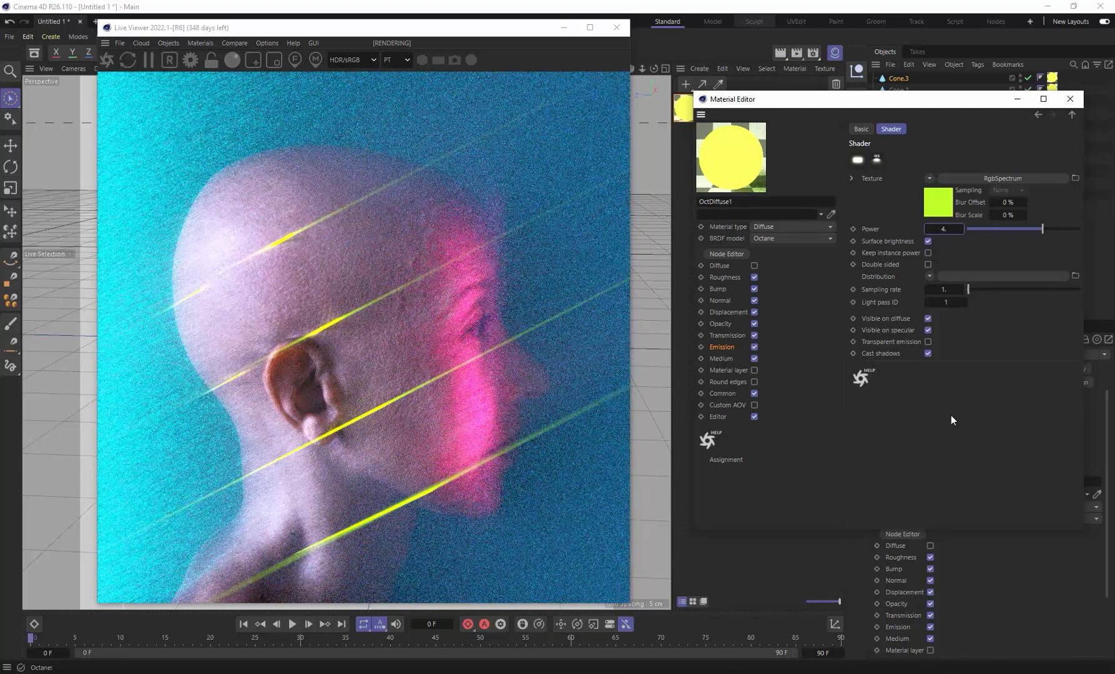
# Close the material settings and delete the lowest yellow cone, the one crossing the neck below the jaw.
pyautogui.click(1071, 99)
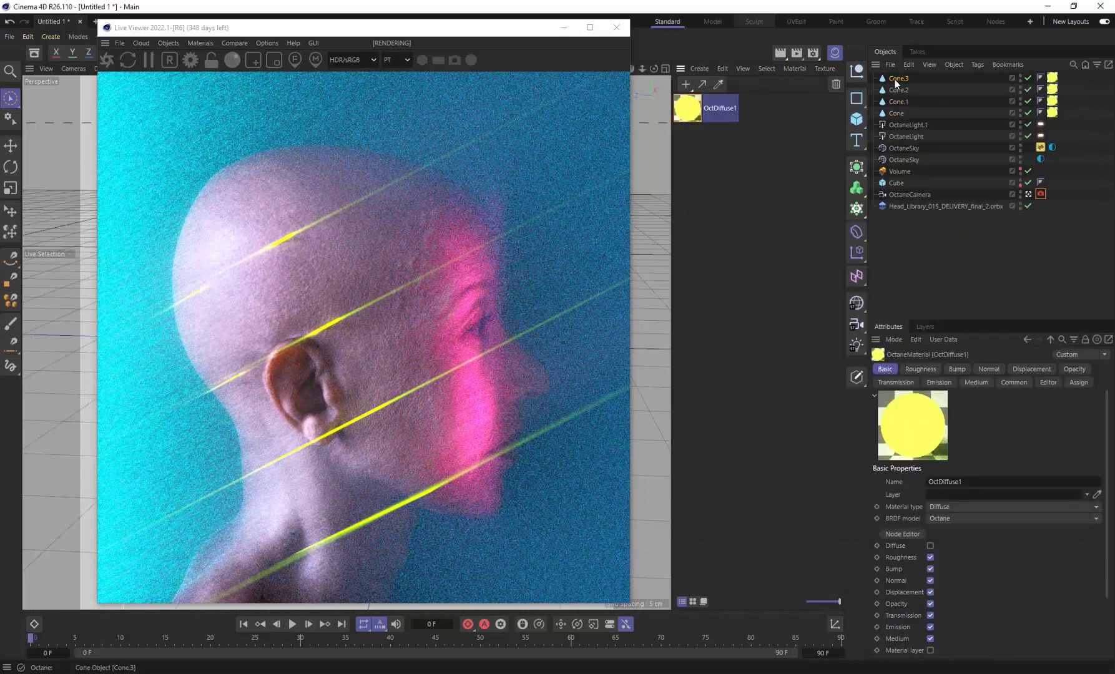
pyautogui.press('Delete')
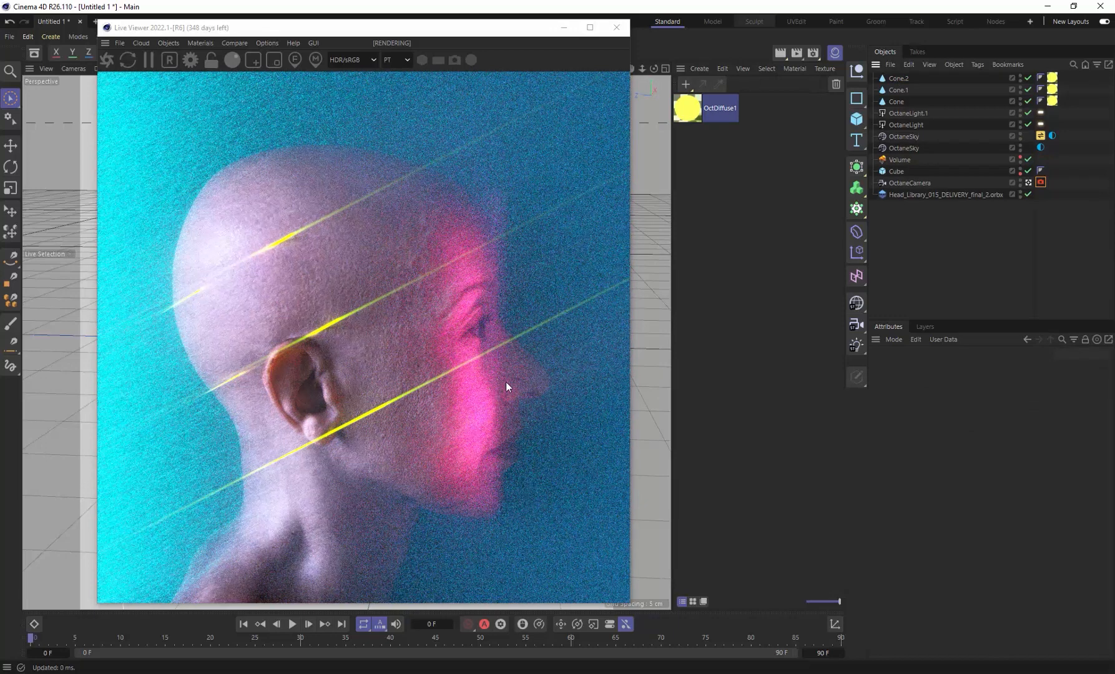
# Try camera glare amounts of 2 and 3, restore the amount to 1, and lower the glare power to about 232.8.
pyautogui.click(1040, 182)
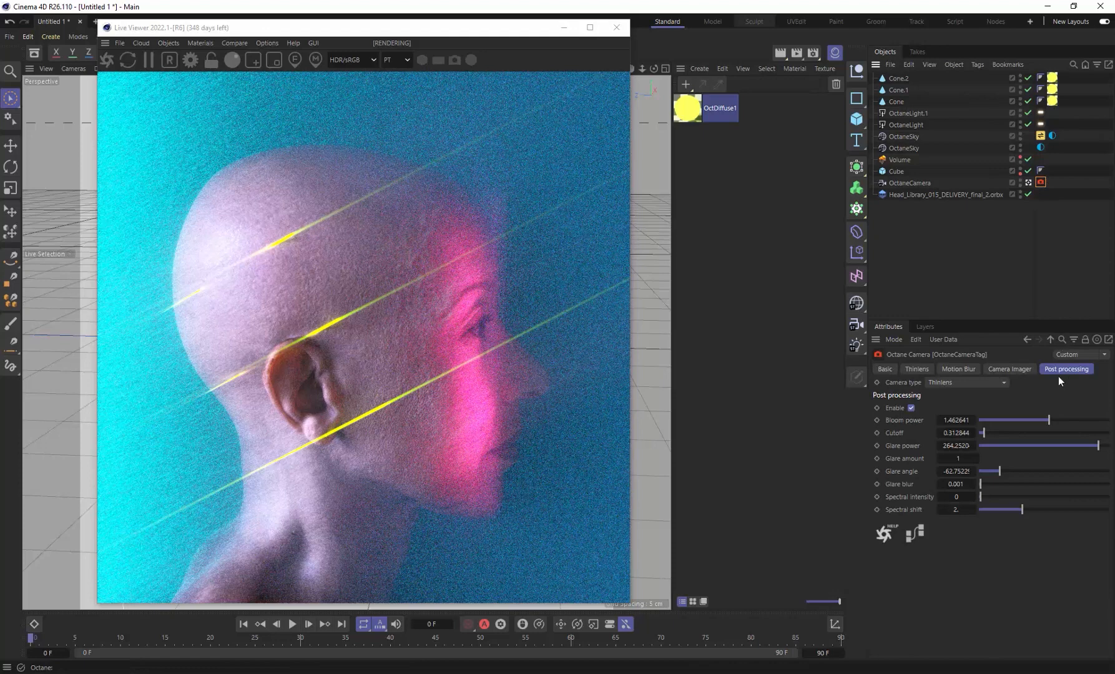
pyautogui.click(978, 458)
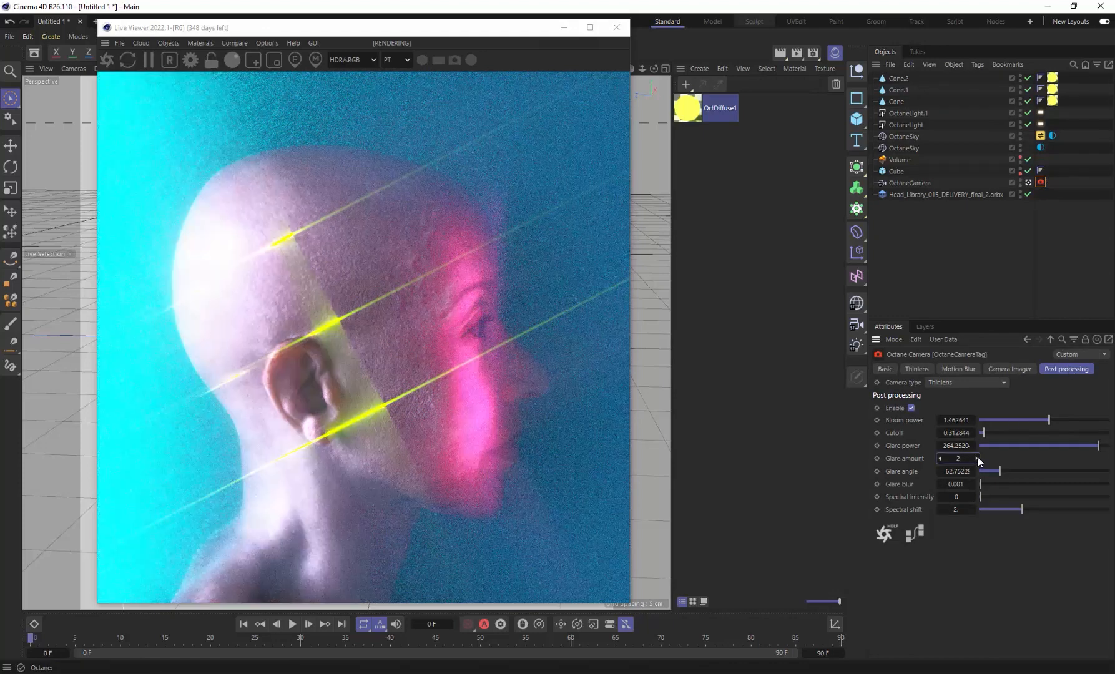
pyautogui.click(978, 458)
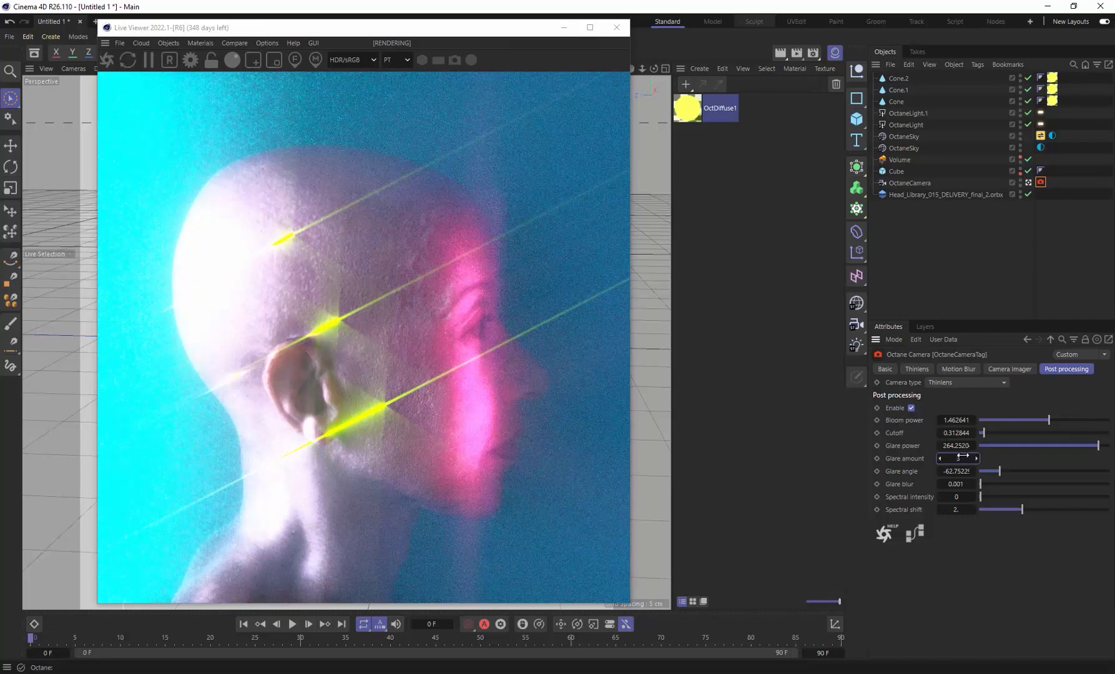
pyautogui.click(939, 458)
pyautogui.click(939, 458)
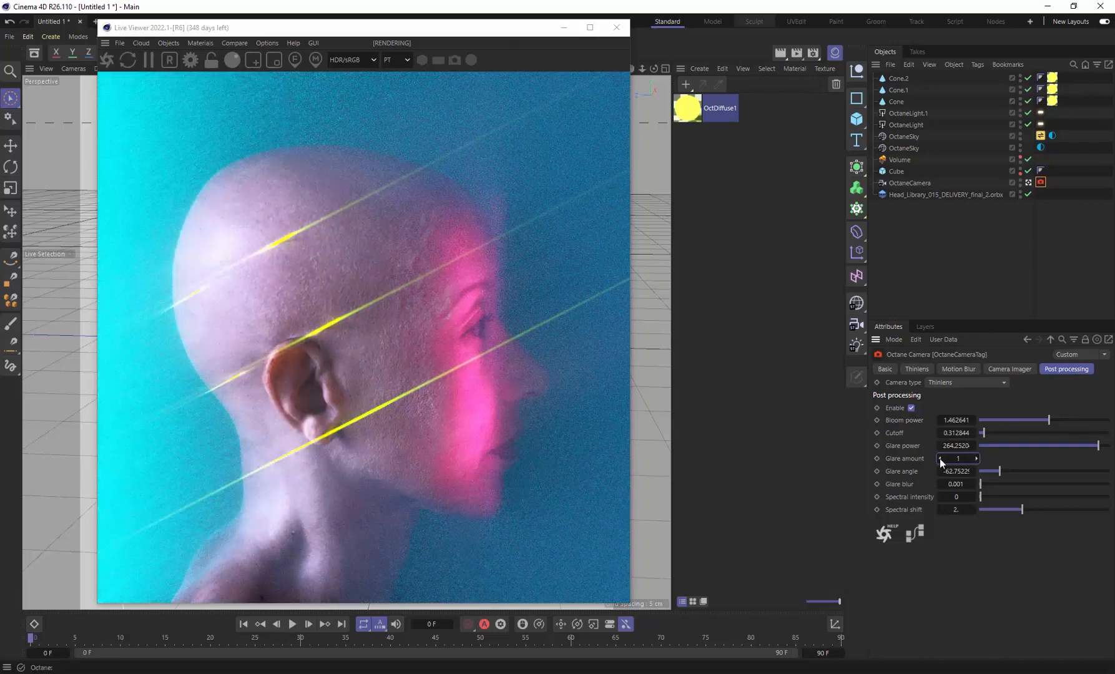
pyautogui.moveTo(1098, 447); pyautogui.dragTo(1094, 451)
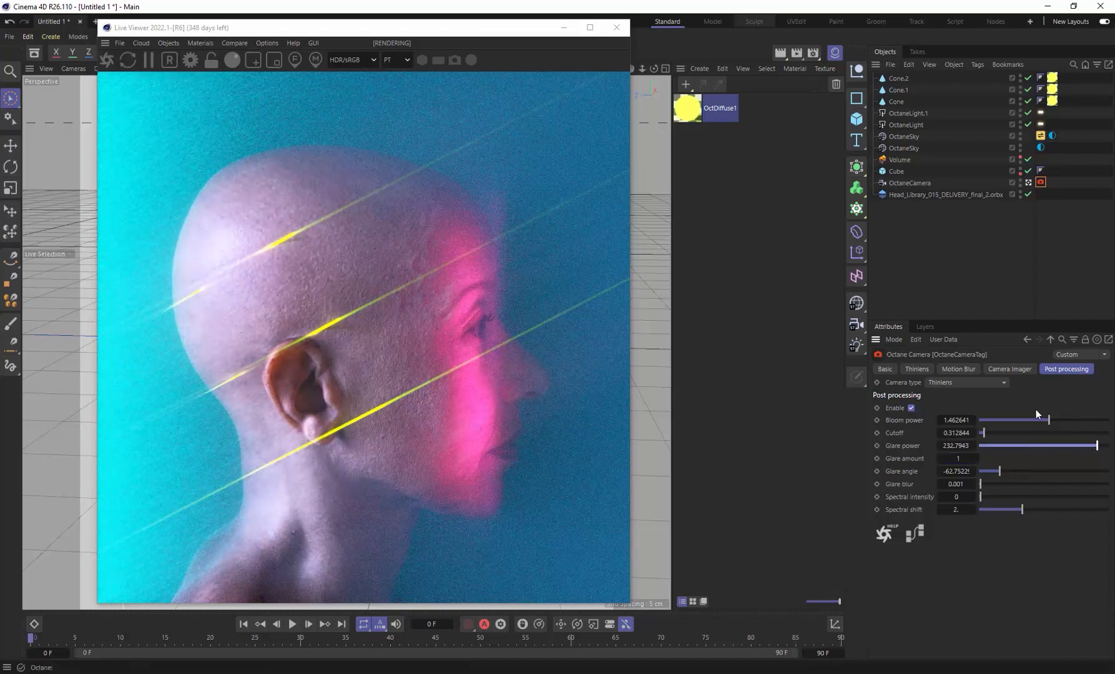
# Raise the Octane camera imager's exposure to about 1.95 and lower its gamma slightly.
pyautogui.click(1017, 370)
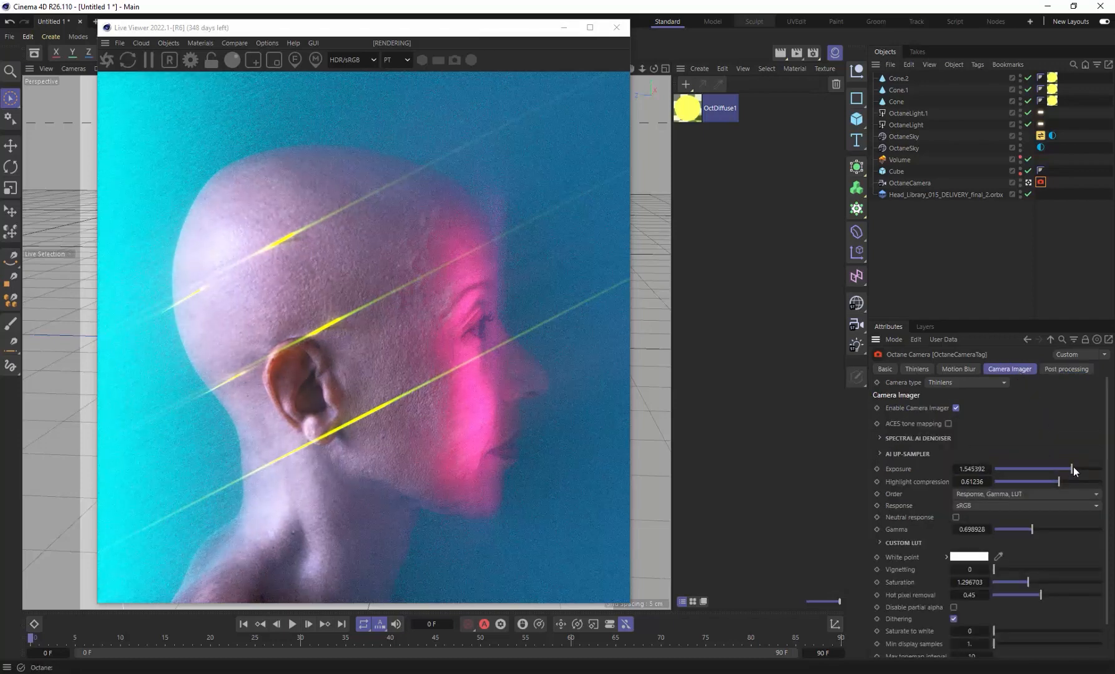
pyautogui.moveTo(1073, 467); pyautogui.dragTo(1073, 469)
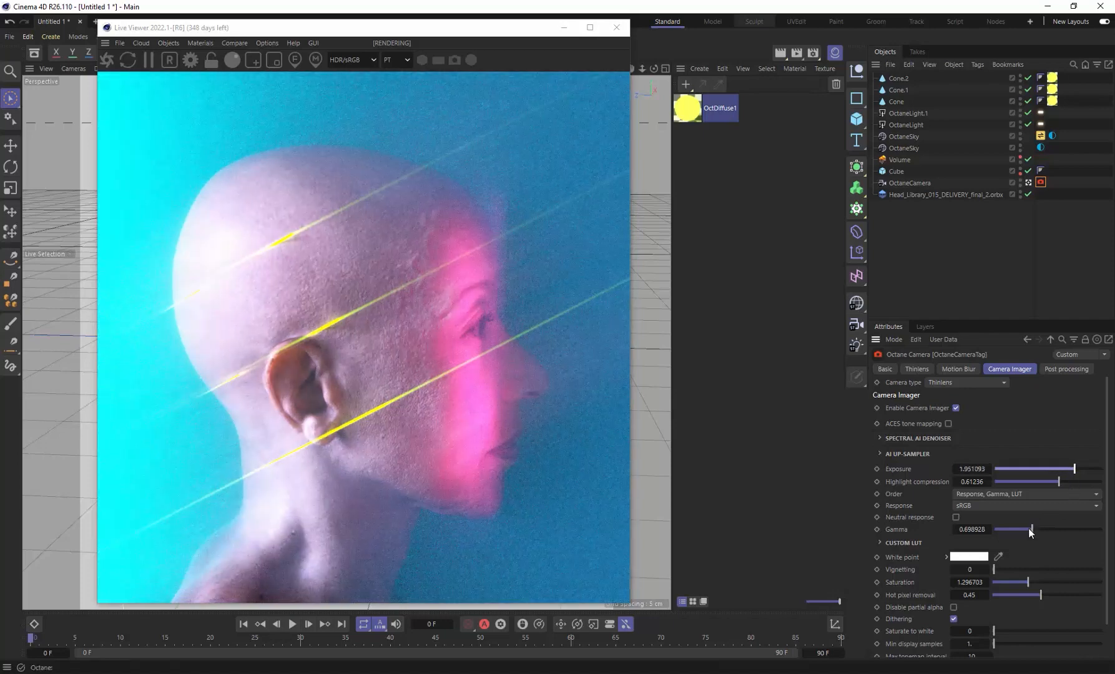
pyautogui.moveTo(1031, 528); pyautogui.dragTo(1029, 528)
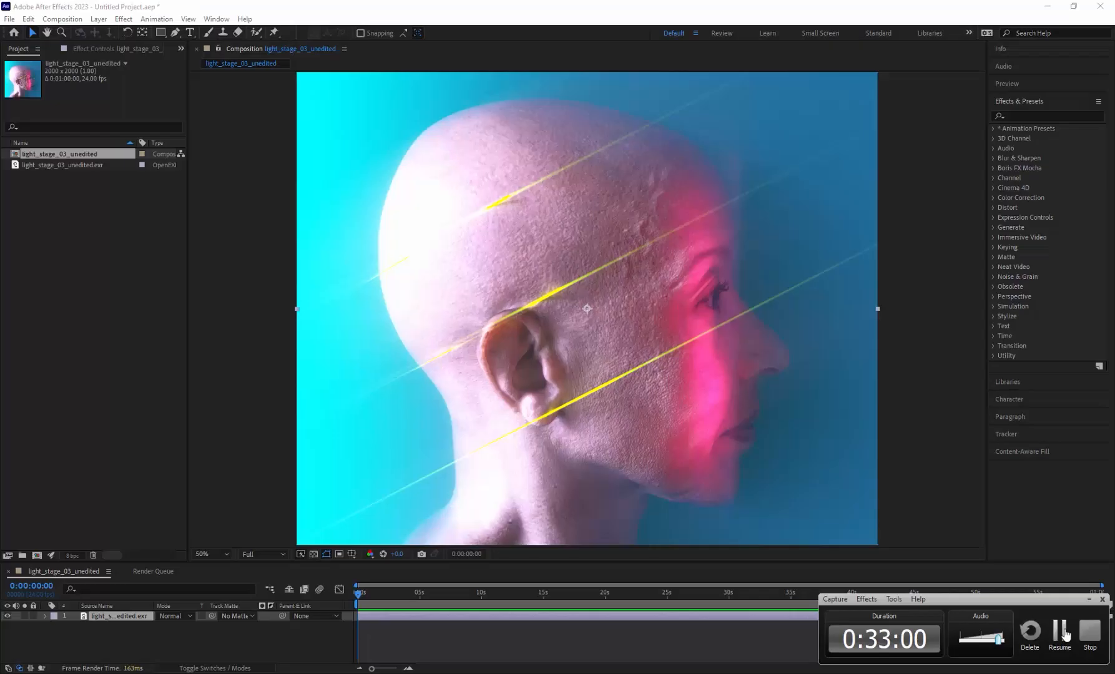
# Switch to After Effects and add an adjustment layer above the render in the light_stage_03_unedited composition.
pyautogui.click(1066, 634)
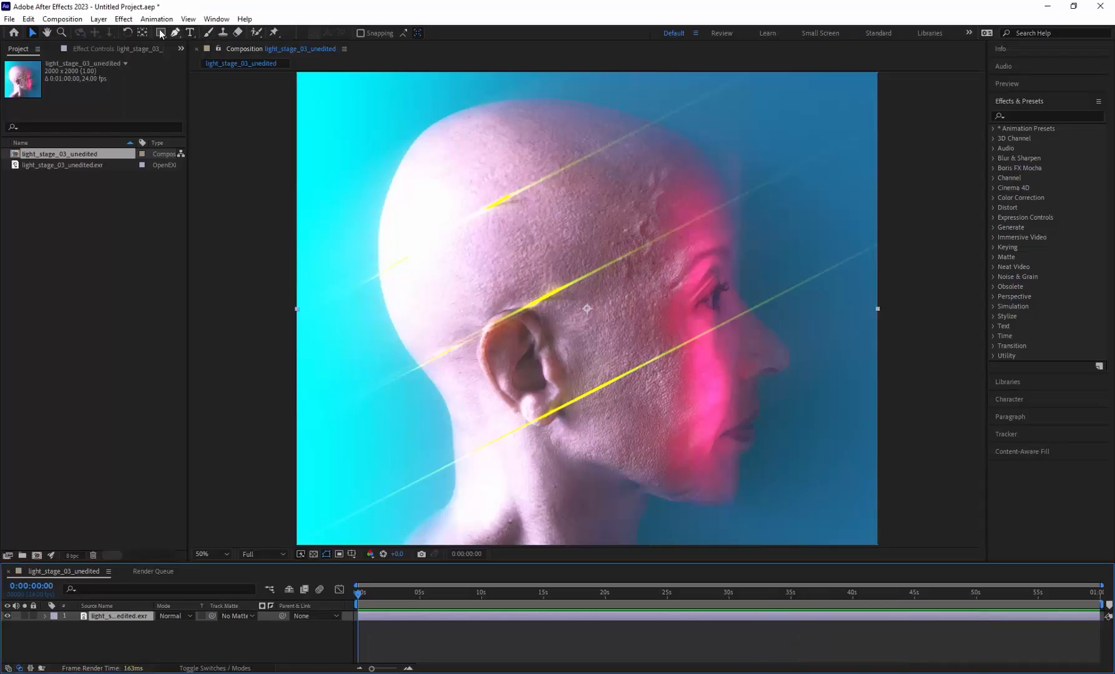
pyautogui.click(128, 20)
pyautogui.moveTo(98, 19)
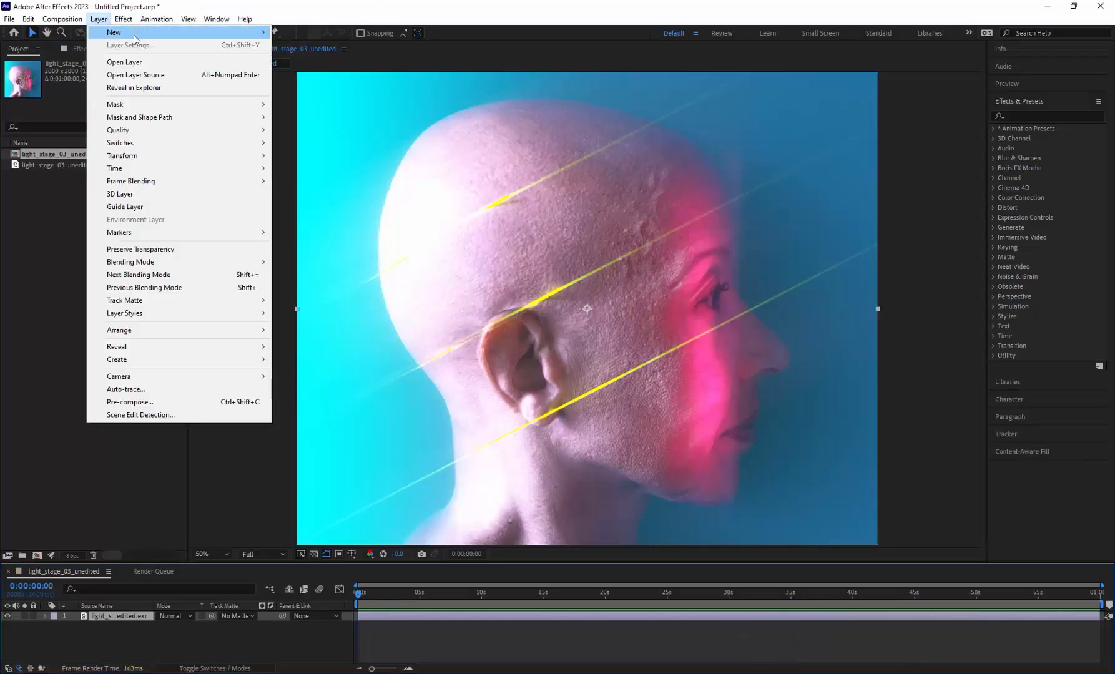
pyautogui.moveTo(162, 33)
pyautogui.click(337, 109)
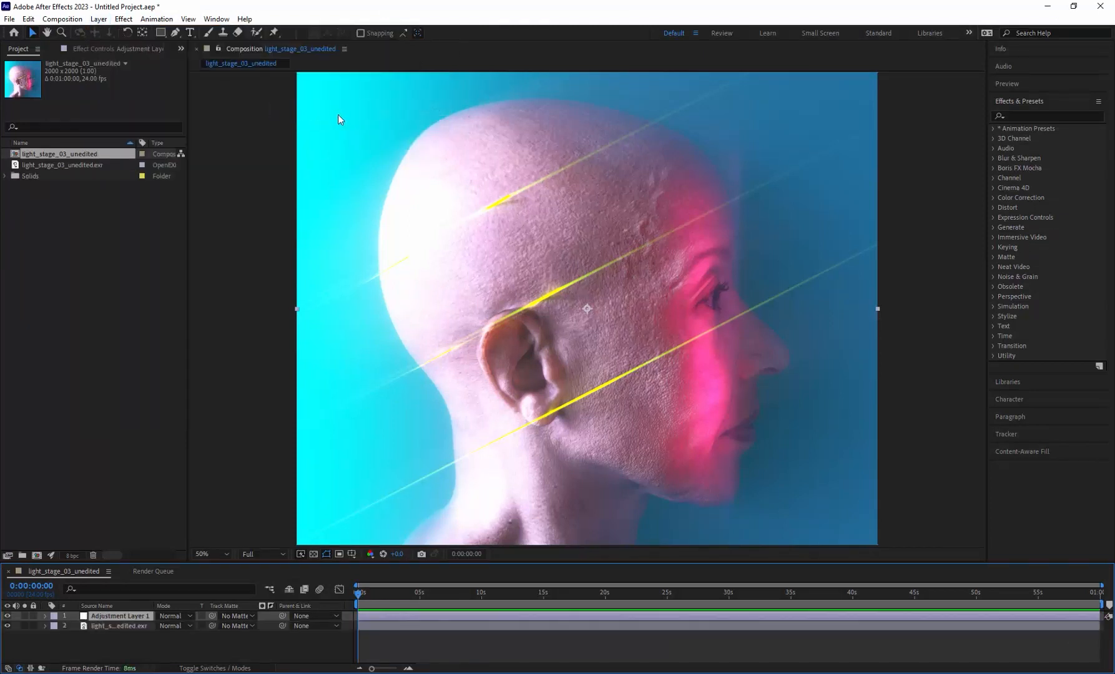
# Select the adjustment layer, search the effects and presets for "gsg", and take a snapshot of the ungraded frame, widening the preset list to read full names.
pyautogui.click(125, 624)
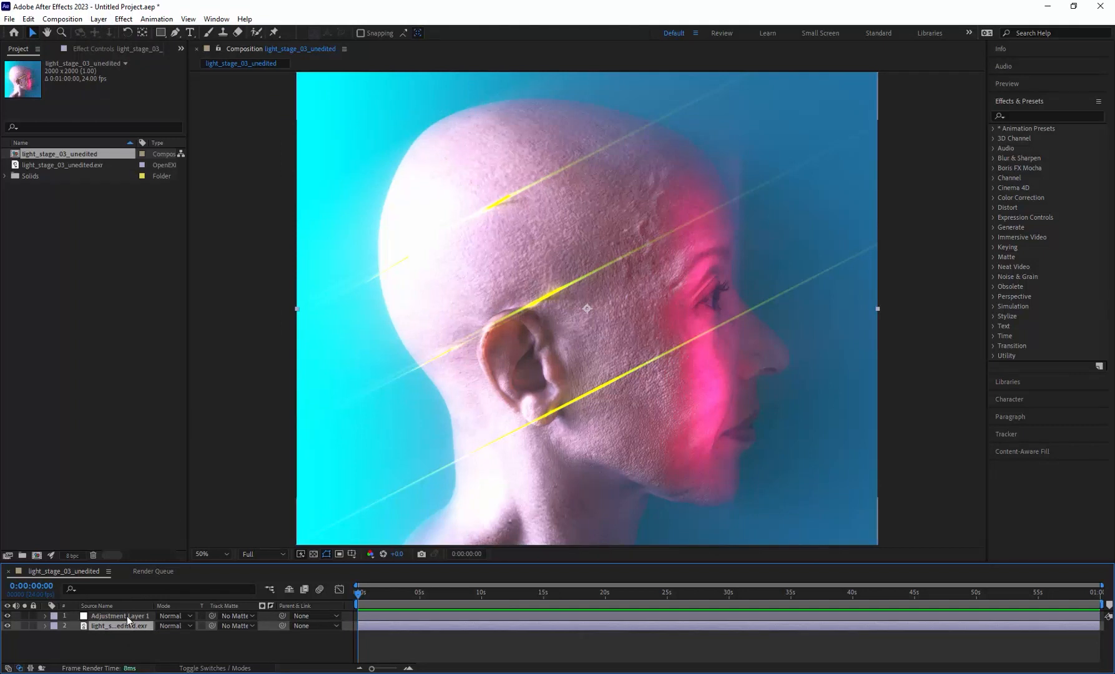
pyautogui.click(115, 616)
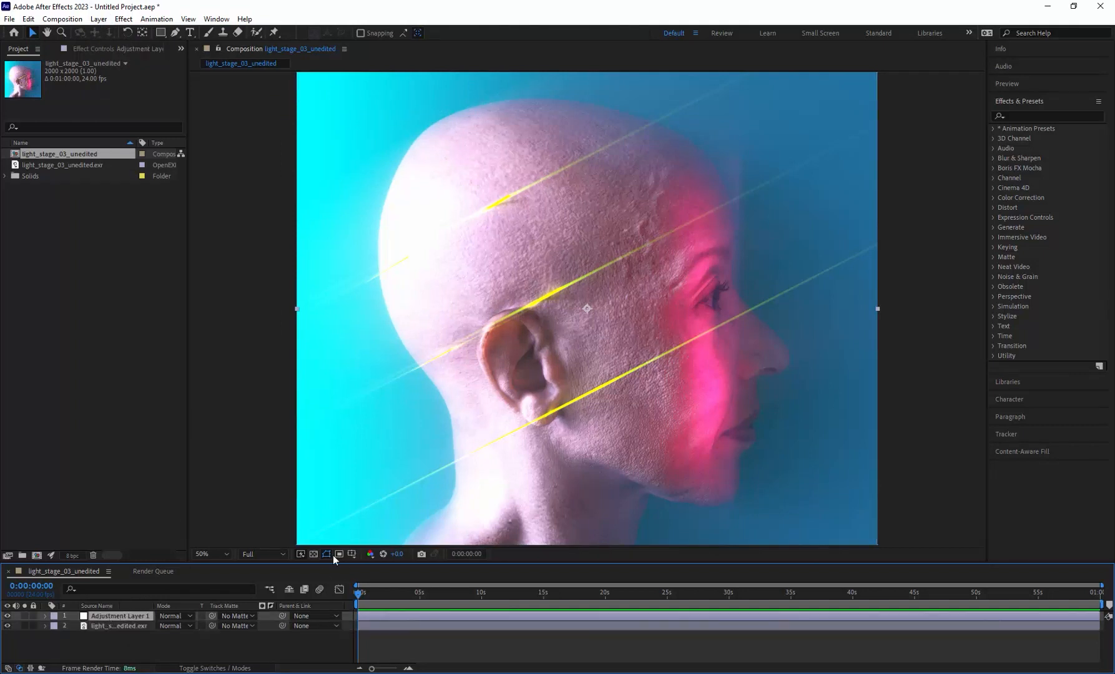
pyautogui.click(1021, 118)
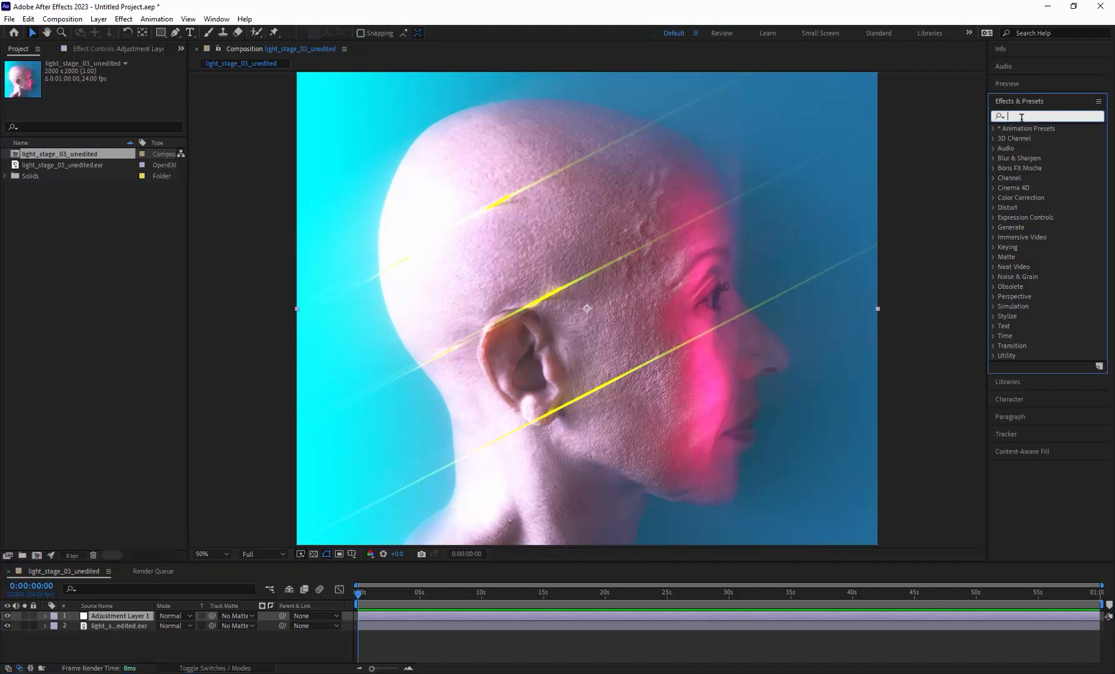
pyautogui.write('gsg')
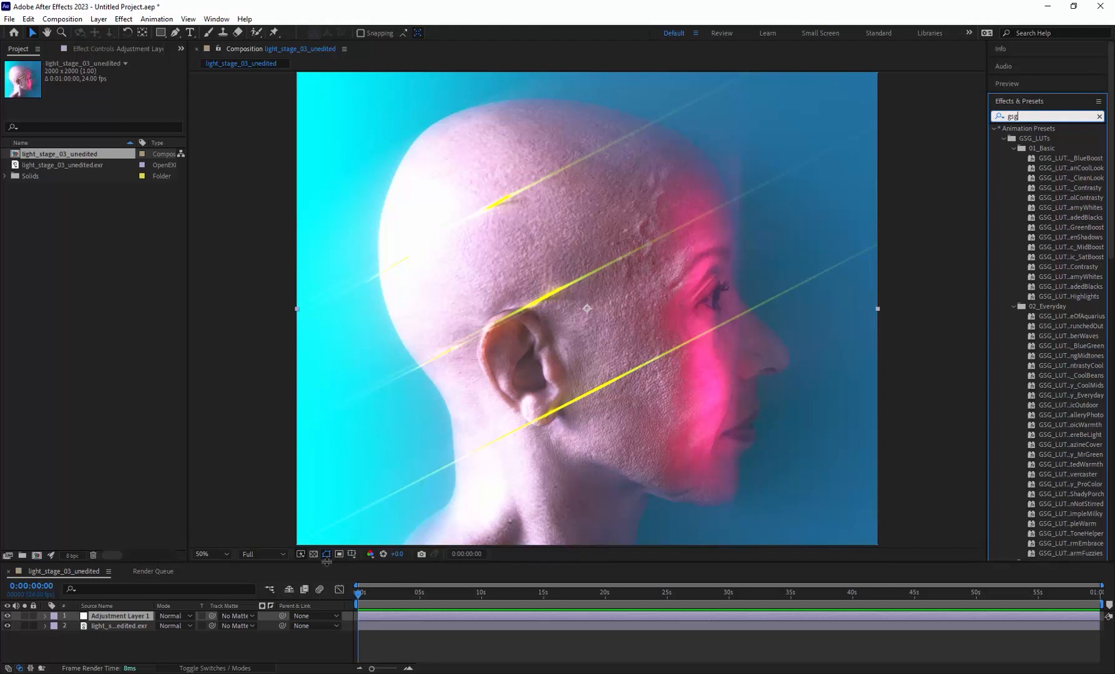
pyautogui.click(422, 554)
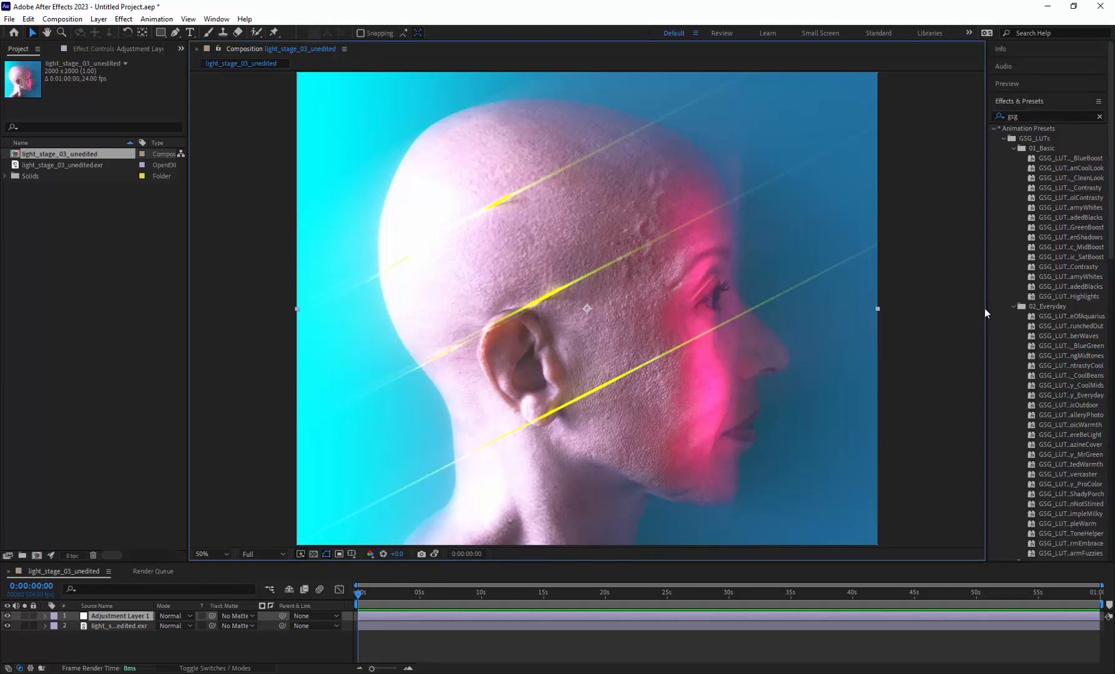
pyautogui.moveTo(985, 307); pyautogui.dragTo(908, 311)
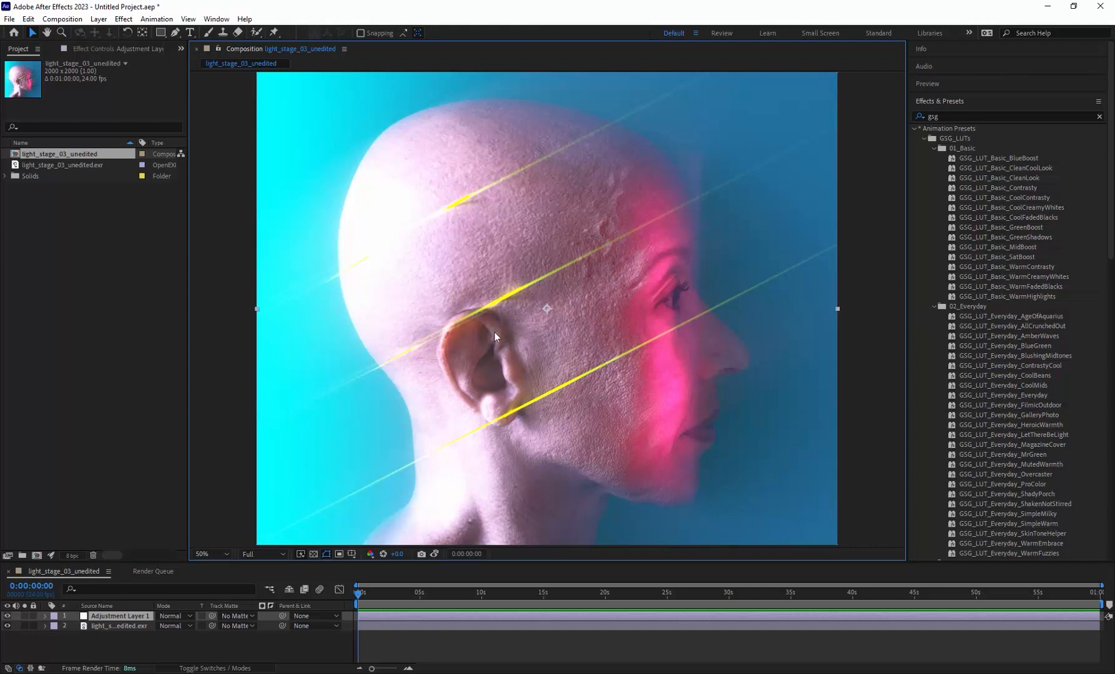
# Try the GSG_LUT_Basic_CoolFadedBlacks preset on the adjustment layer and replace it with GSG_LUT_Basic_WarmFadedBlacks.
pyautogui.doubleClick(1012, 217)
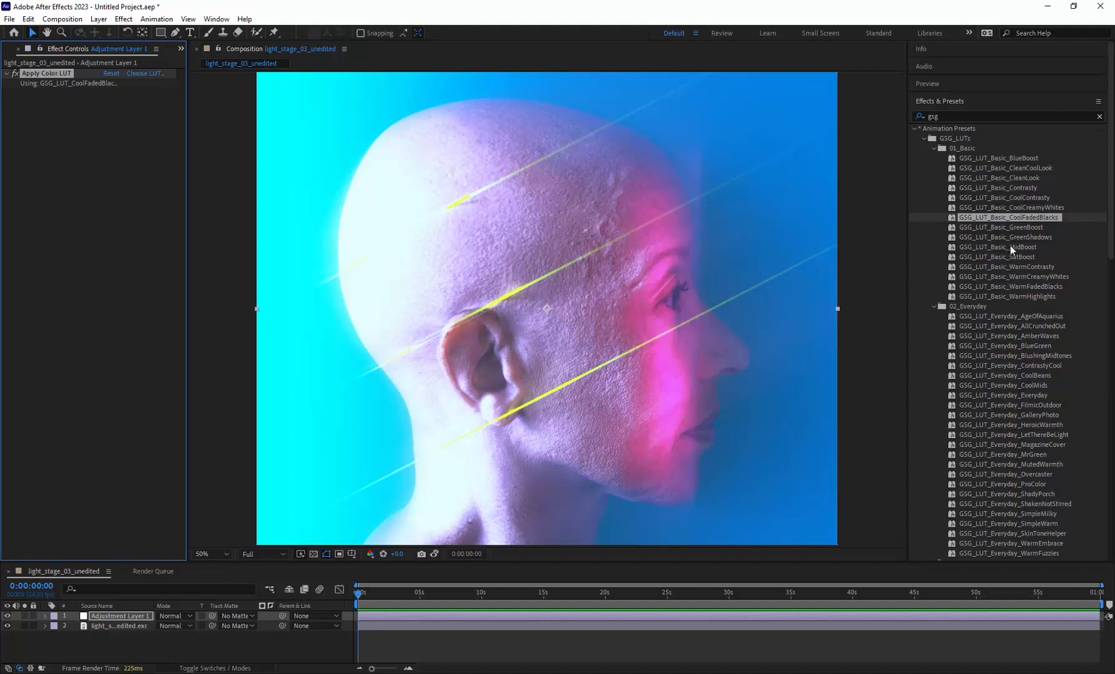
pyautogui.doubleClick(1023, 286)
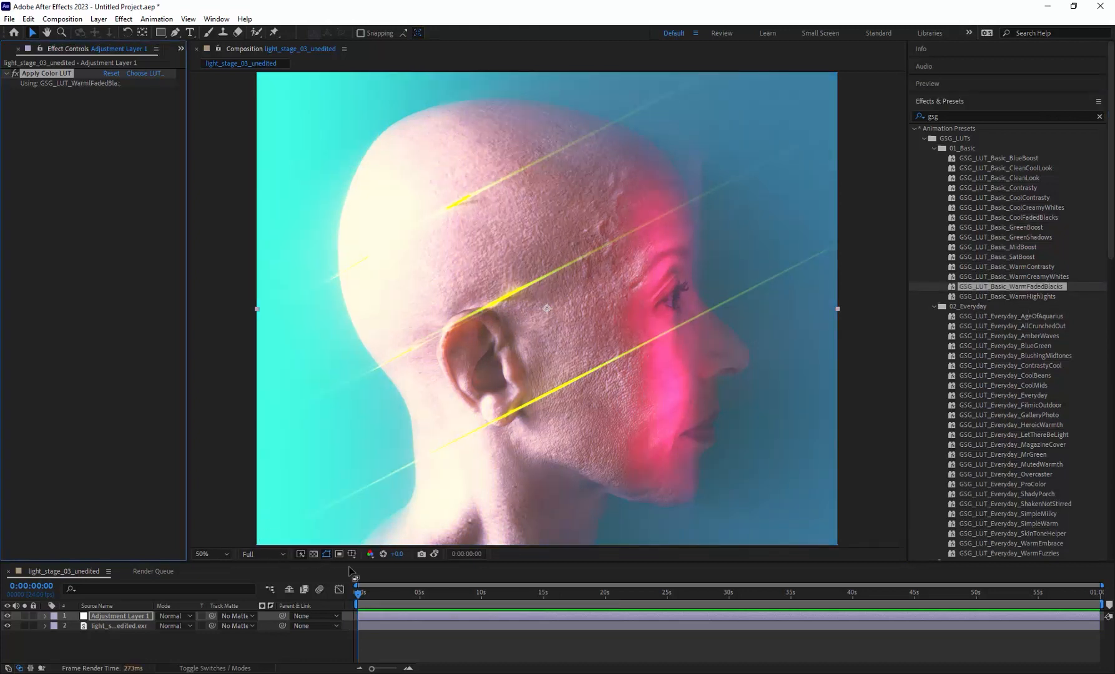
# Compare the graded frame with the stored snapshot of the ungraded render several times.
pyautogui.click(435, 553)
pyautogui.click(435, 554)
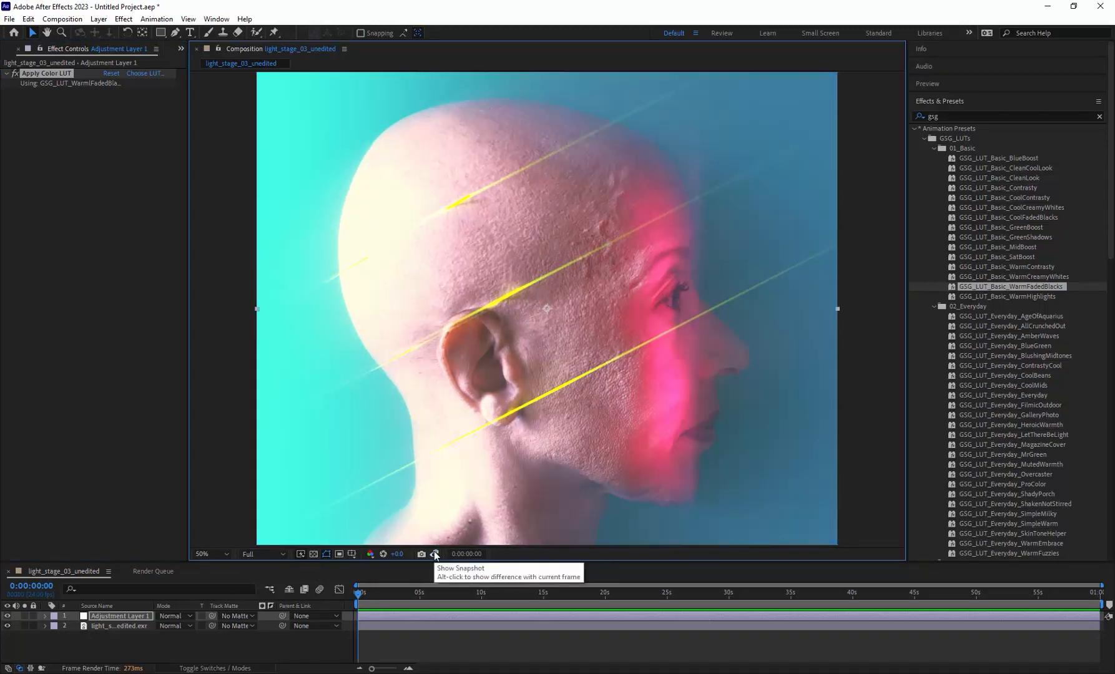
pyautogui.click(435, 553)
pyautogui.click(435, 554)
pyautogui.click(435, 554)
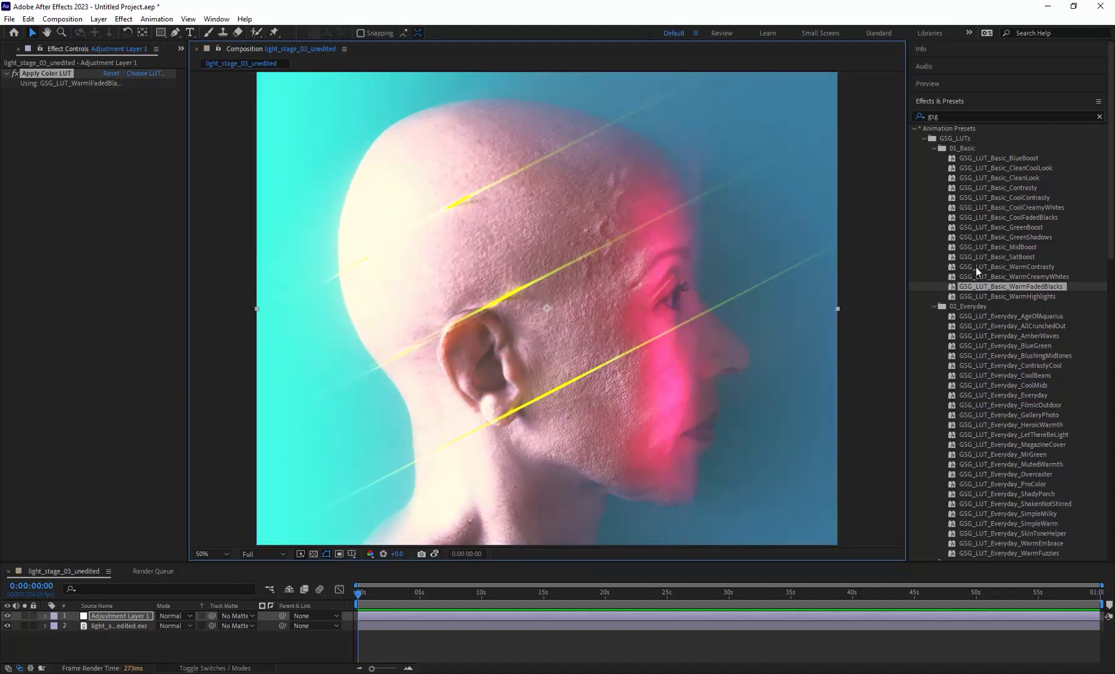
# Try the GSG_LUT_Basic_CleanLook preset on the adjustment layer and compare it repeatedly with the stored snapshot of the ungraded render.
pyautogui.doubleClick(1017, 178)
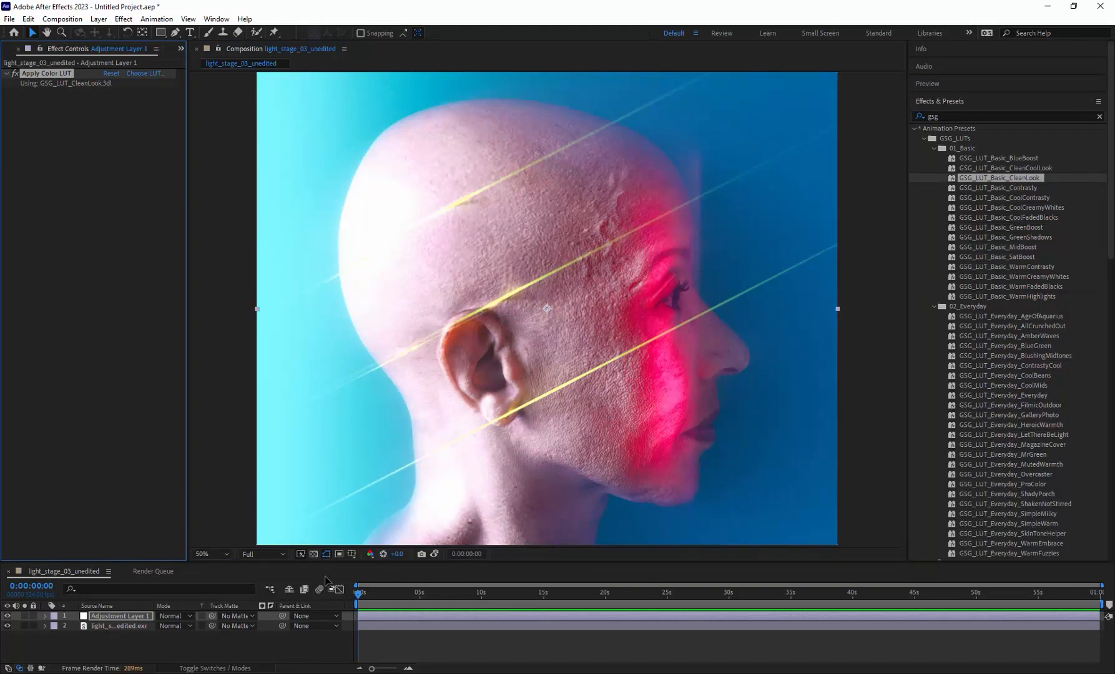
pyautogui.click(434, 554)
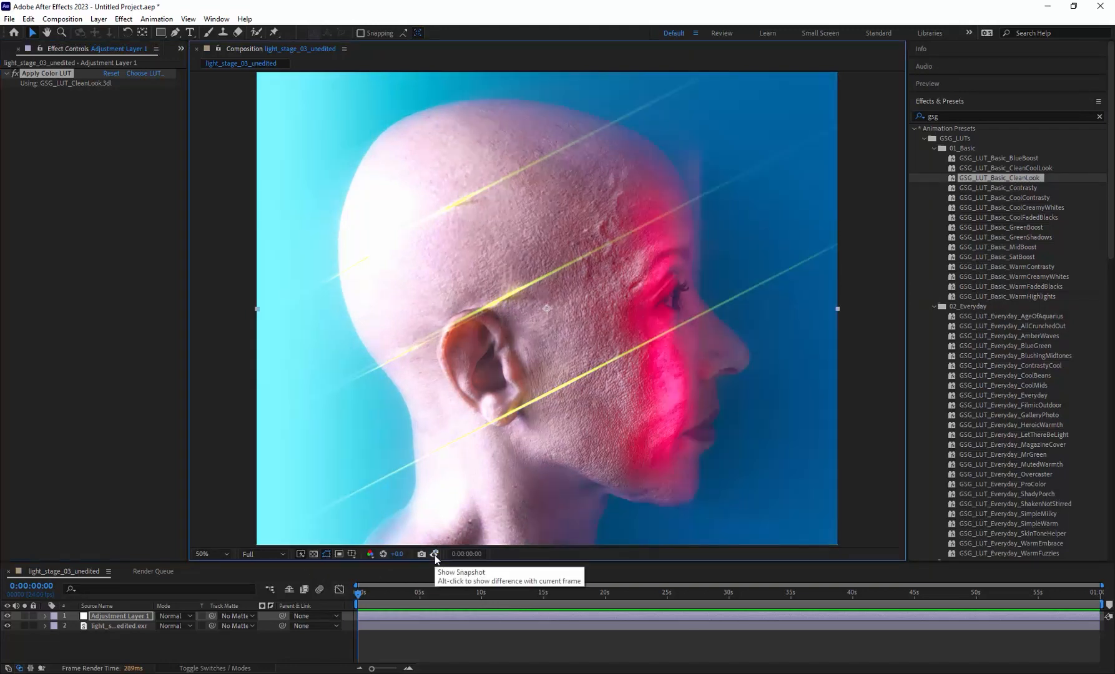
pyautogui.click(434, 554)
pyautogui.click(434, 554)
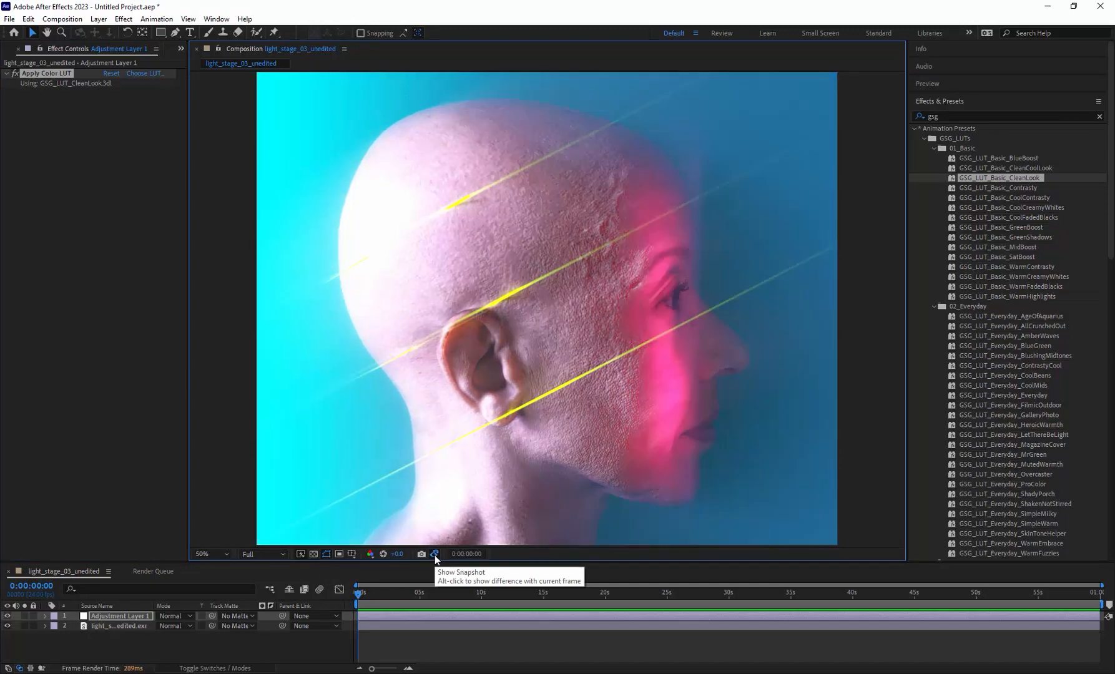
pyautogui.click(434, 555)
pyautogui.click(434, 555)
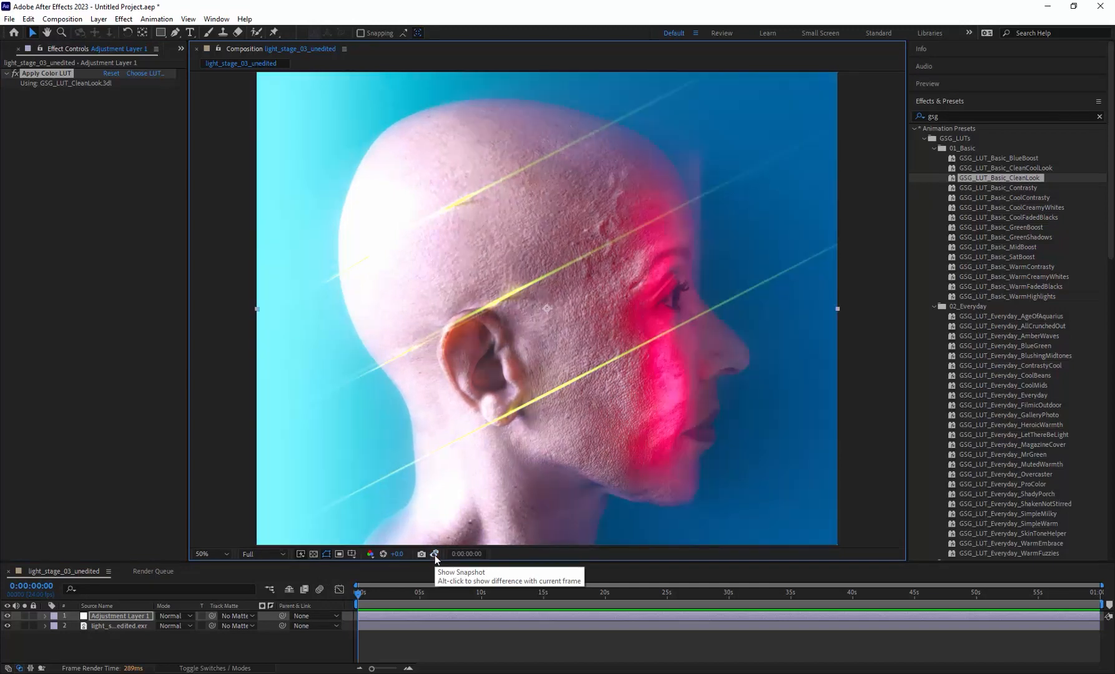
pyautogui.click(434, 555)
pyautogui.click(435, 555)
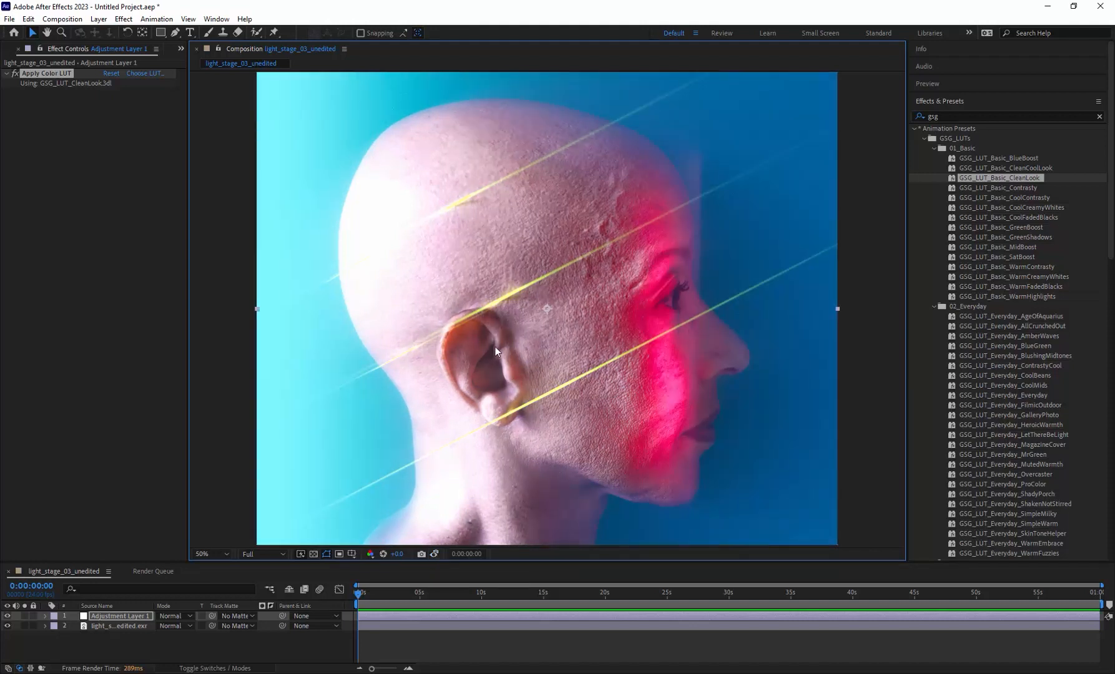
# Try the Basic_MidBoost, Everyday_BlushingMidtones, Everyday_FilmicOutdoor and Everyday_GalleryPhoto GSG LUT presets one after another on the adjustment layer.
pyautogui.doubleClick(1025, 247)
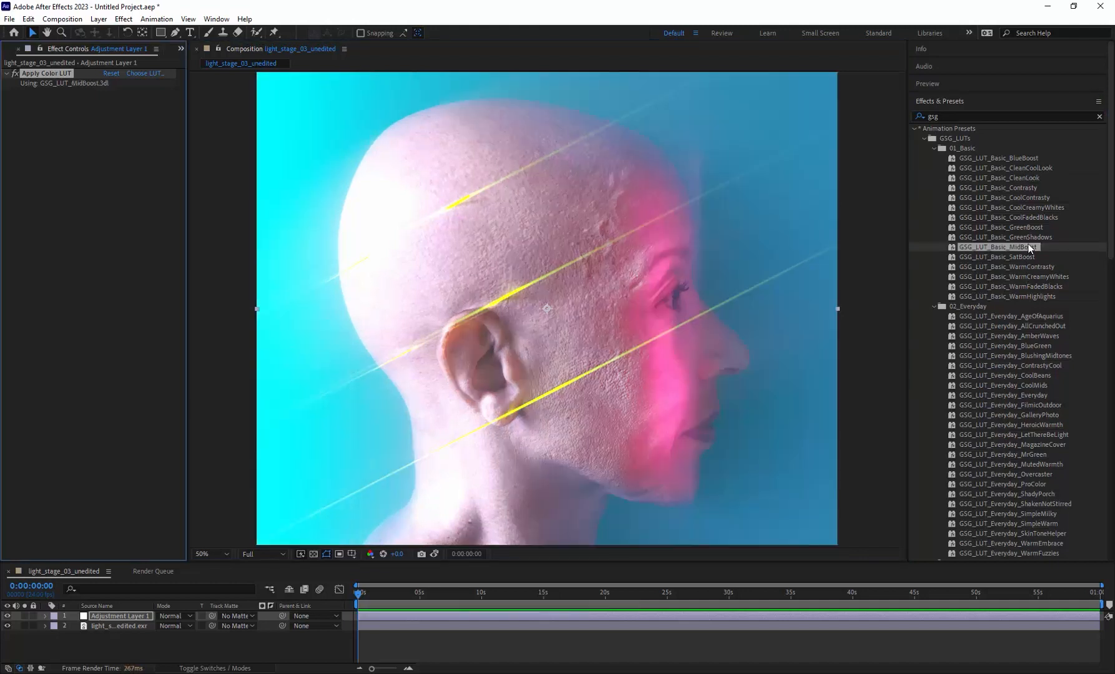
pyautogui.click(1024, 357)
pyautogui.doubleClick(1023, 355)
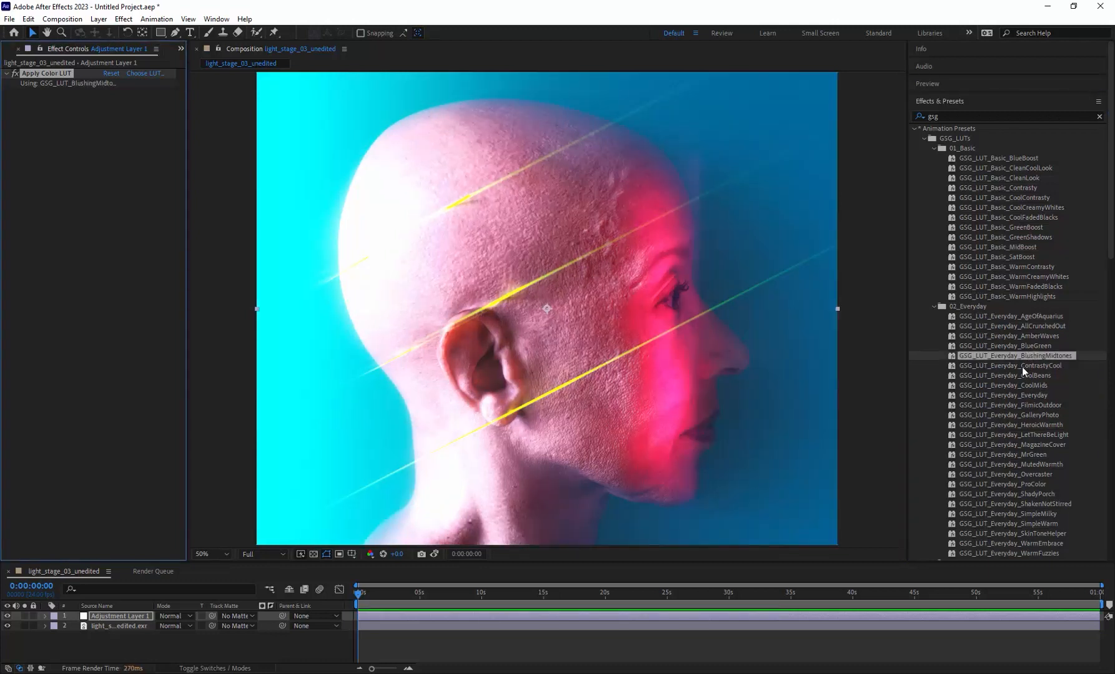
pyautogui.doubleClick(1002, 404)
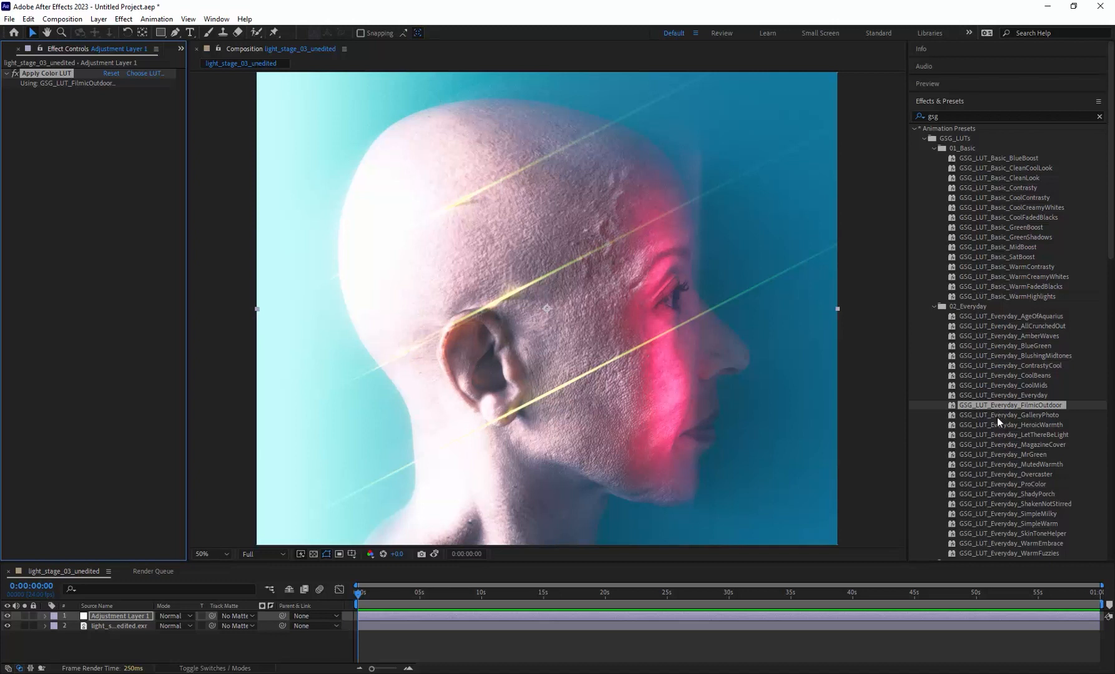
pyautogui.doubleClick(1023, 414)
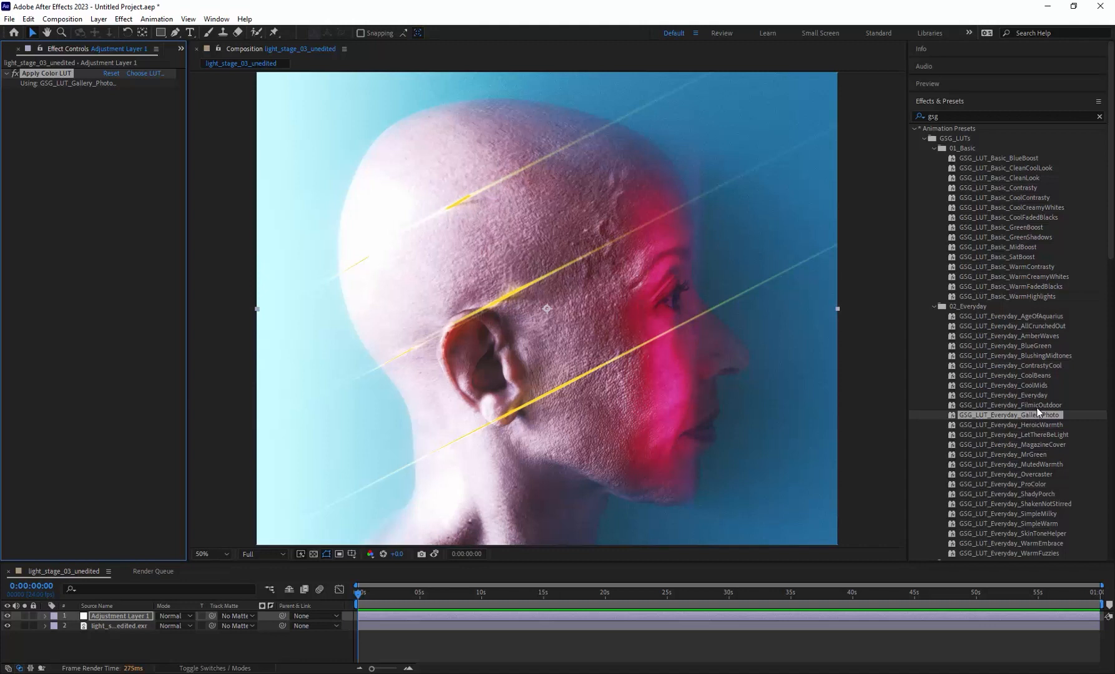
# Try the GSG LUT Everyday presets ProColor, Overcaster, ShadyPorch and SkinToneHelper in turn on the adjustment layer.
pyautogui.doubleClick(1031, 484)
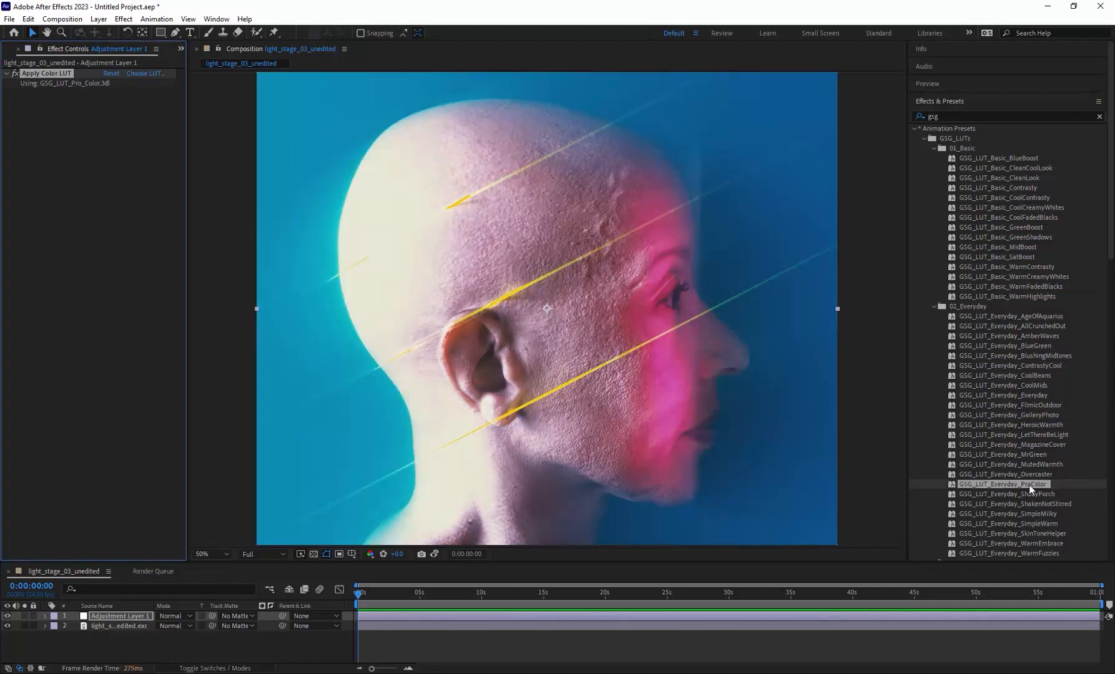
pyautogui.doubleClick(1026, 476)
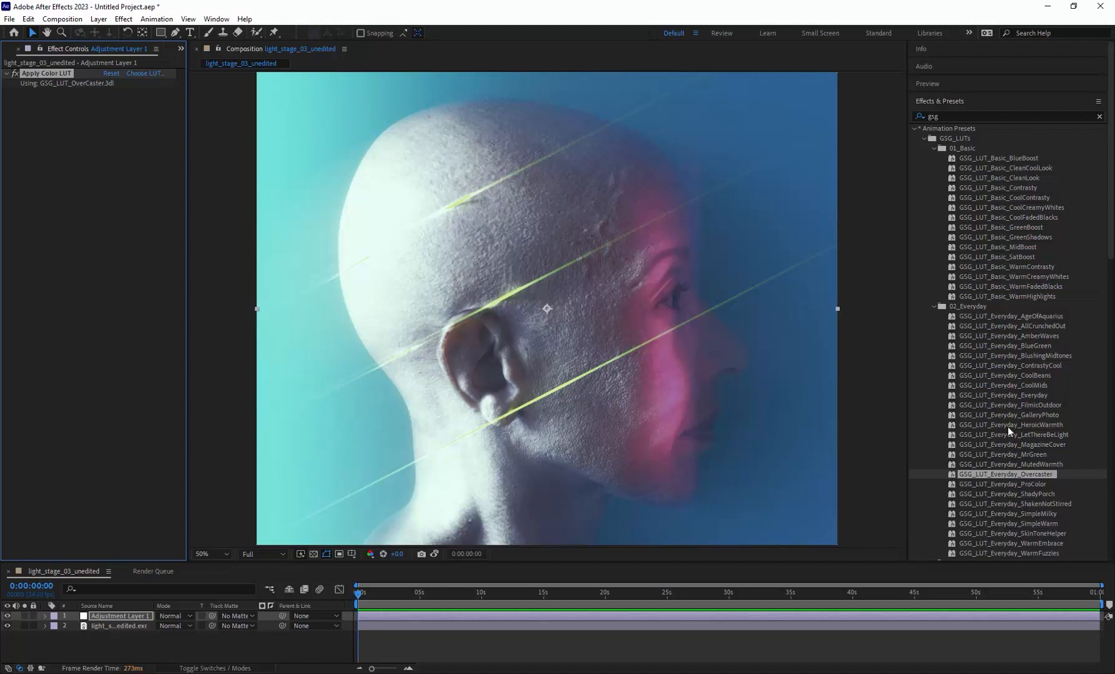
pyautogui.doubleClick(1043, 493)
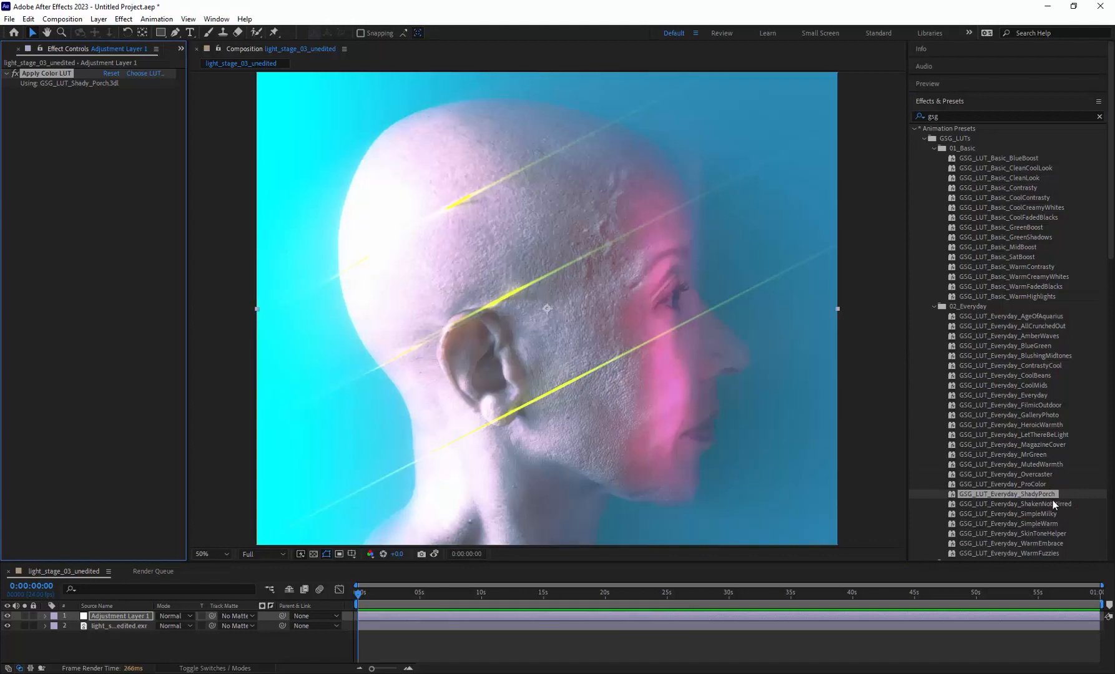
pyautogui.scroll(-2, 1051, 502)
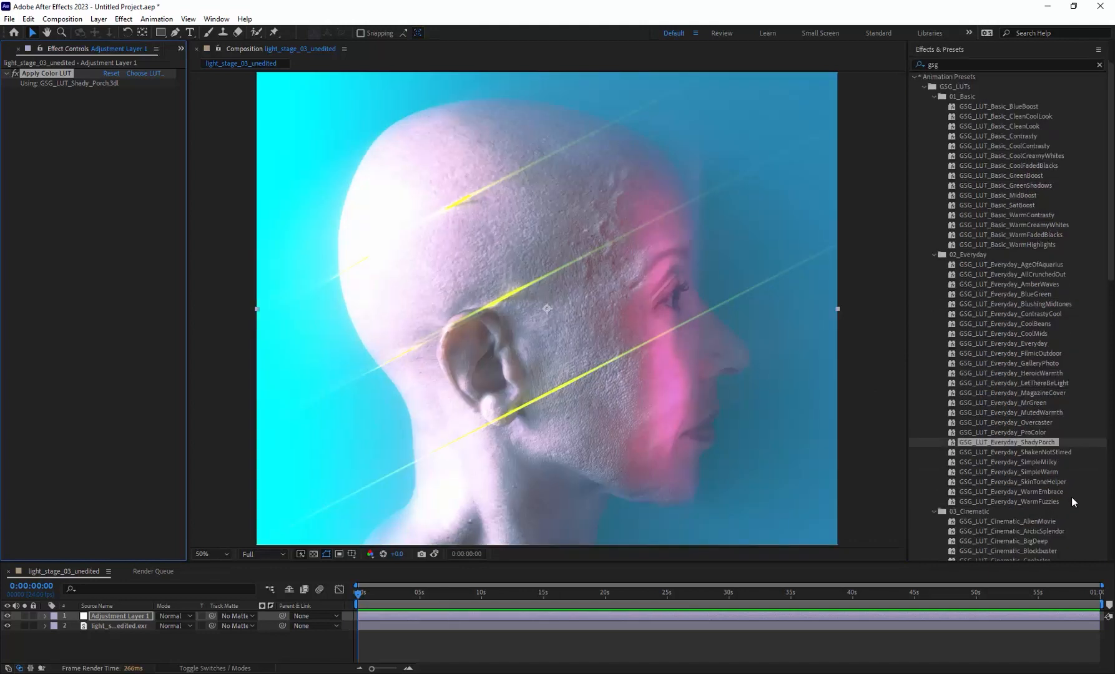
pyautogui.doubleClick(1058, 483)
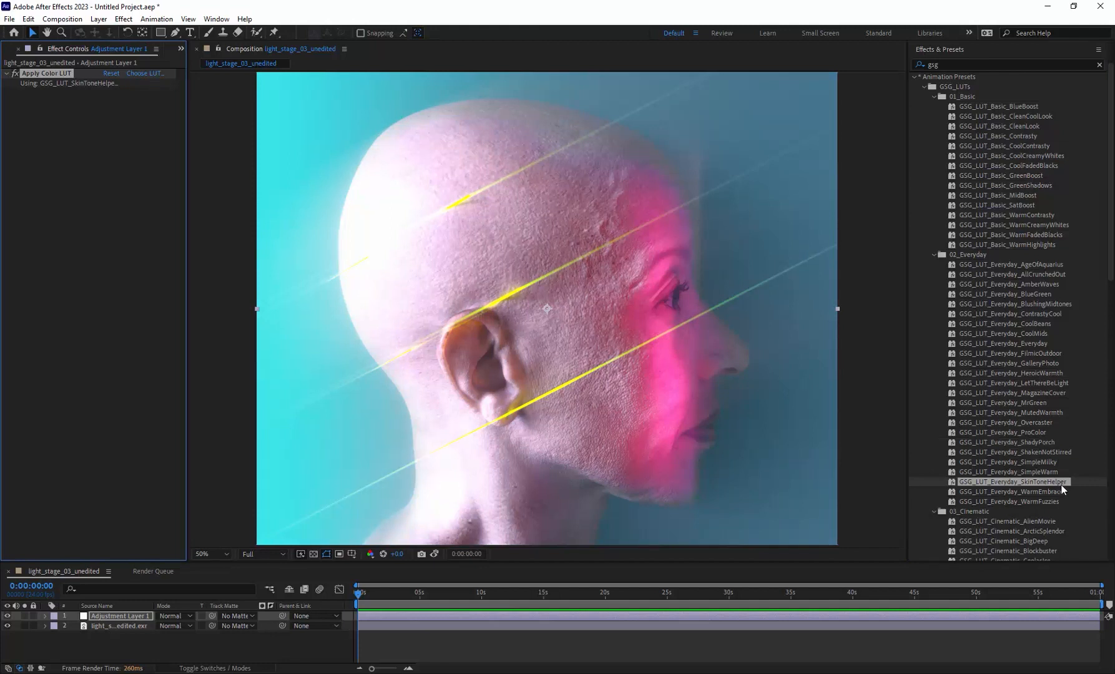
# Apply the GSG_LUT_Everyday_FilmicOutdoor preset to the adjustment layer and compare the grade with the ungraded snapshot.
pyautogui.doubleClick(1023, 353)
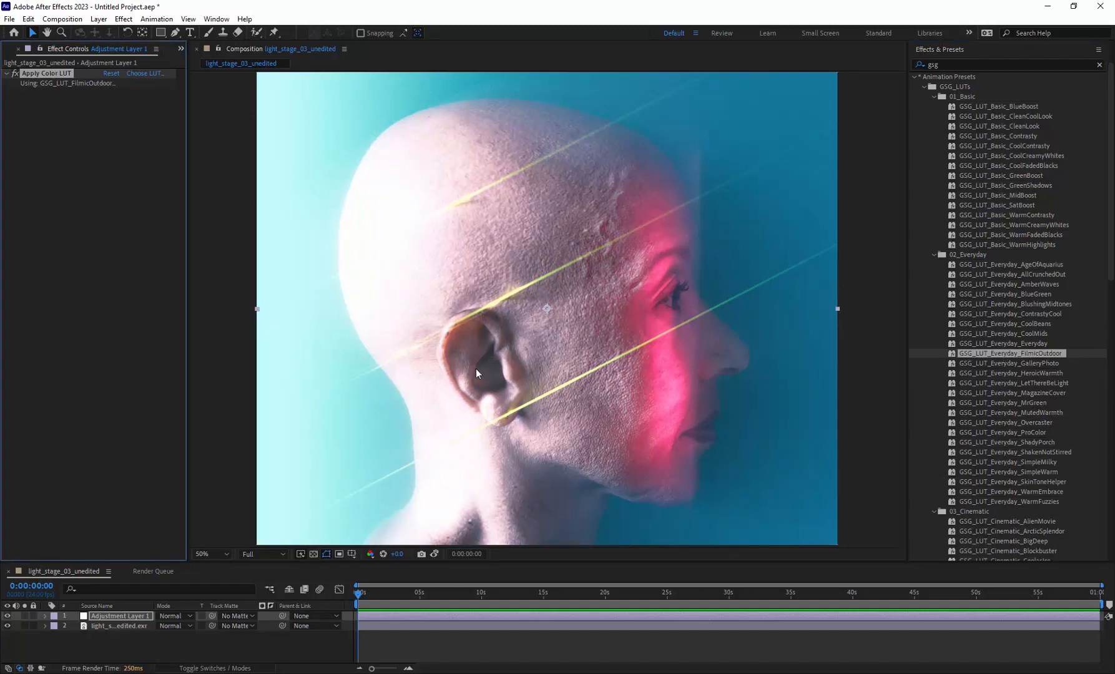
pyautogui.click(17, 75)
pyautogui.click(17, 75)
pyautogui.click(434, 555)
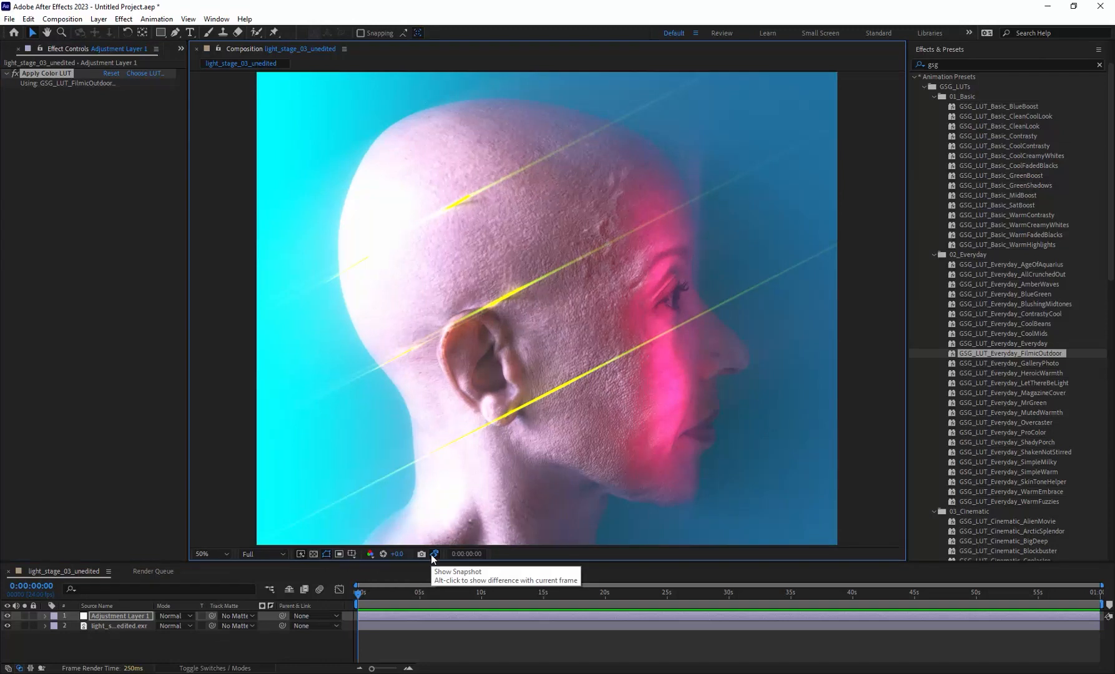
pyautogui.click(431, 556)
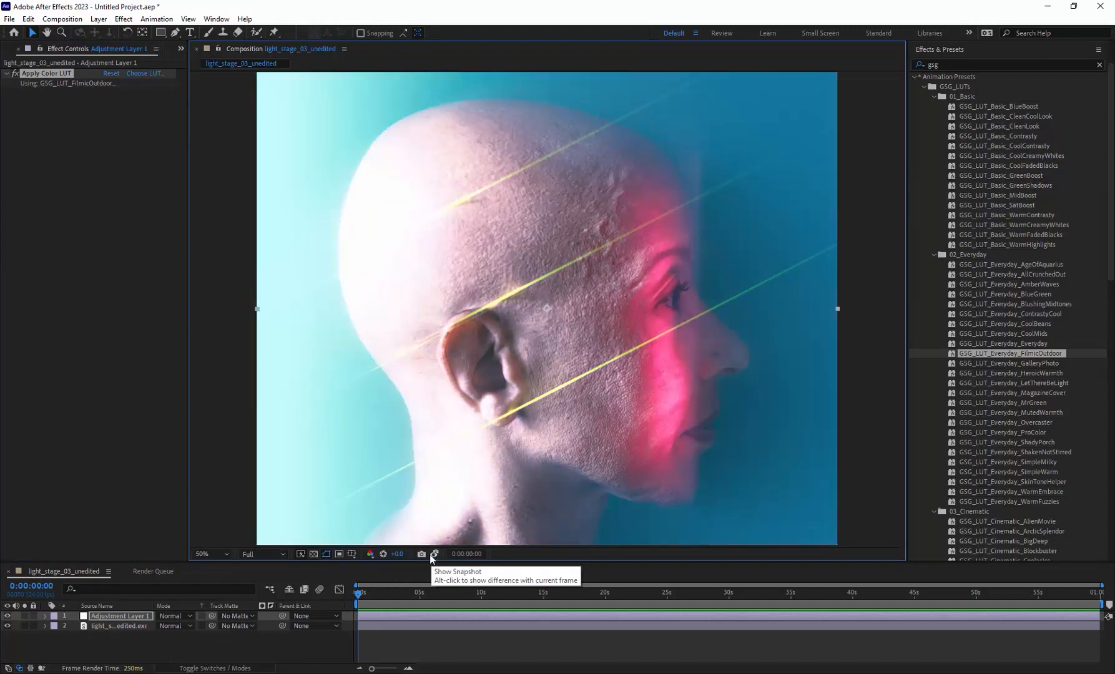
pyautogui.click(431, 556)
pyautogui.click(430, 555)
pyautogui.click(431, 556)
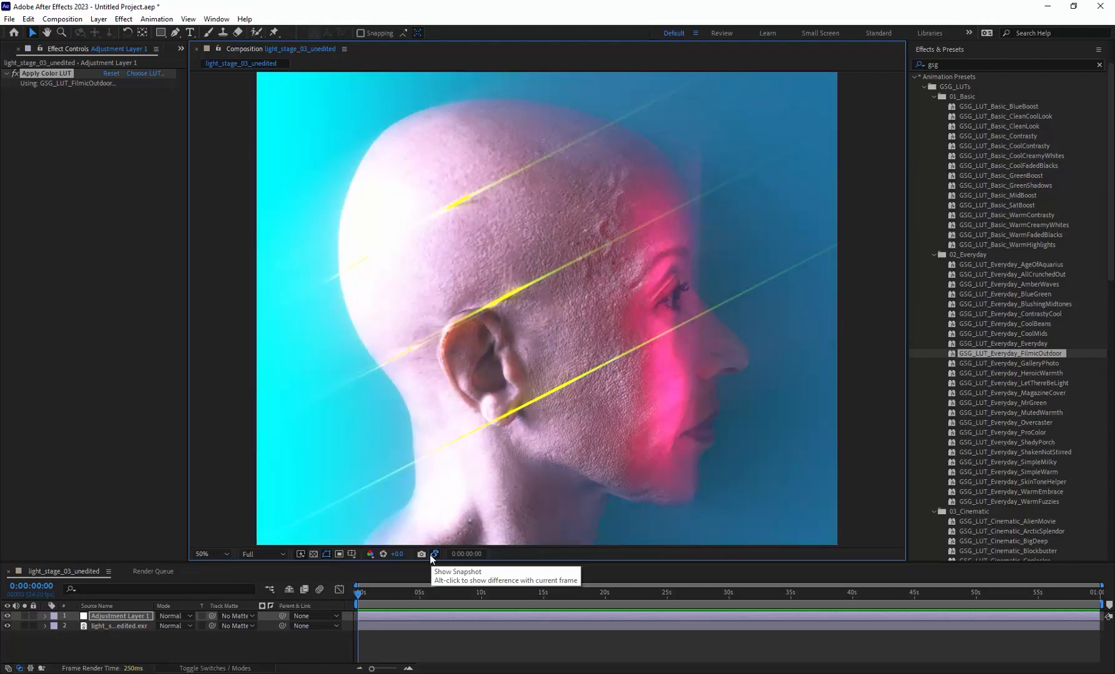
pyautogui.click(431, 555)
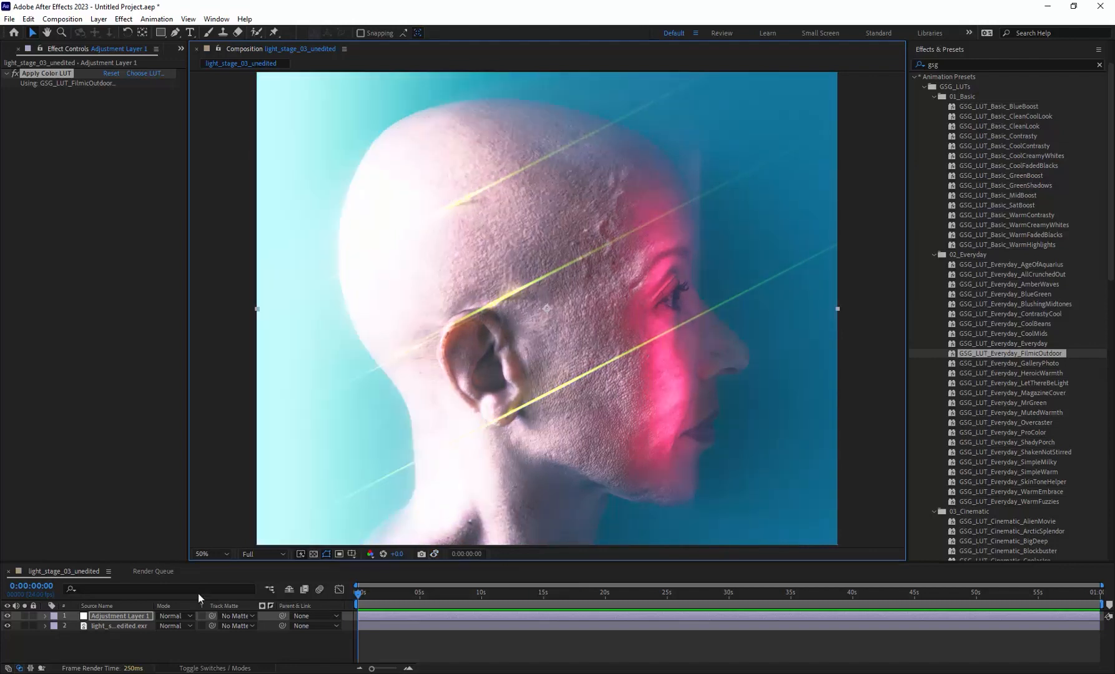
# Reveal the adjustment layer's opacity and set it to 50% to soften the grade.
pyautogui.click(132, 617)
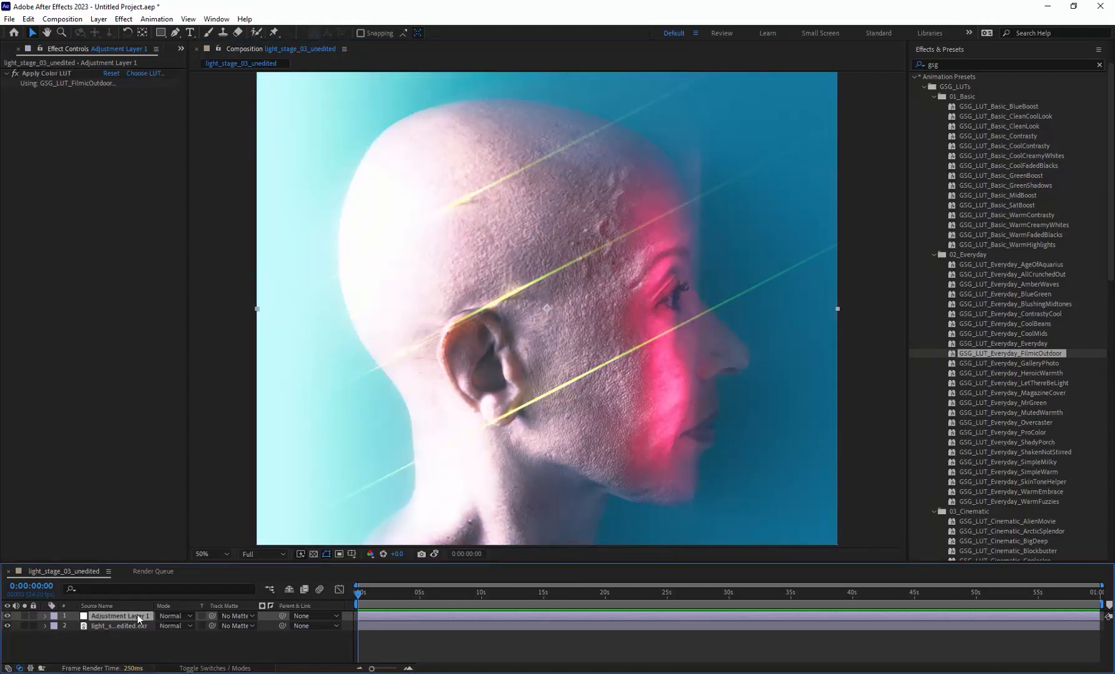
pyautogui.press('t')
pyautogui.click(162, 626)
pyautogui.write('50')
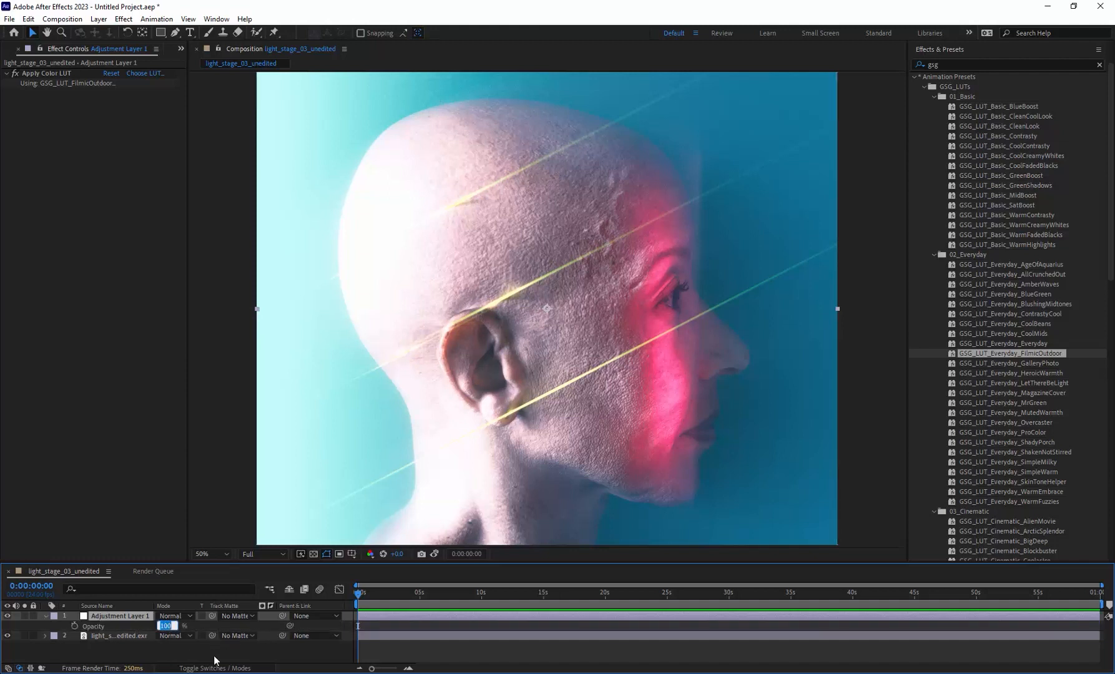
pyautogui.click(230, 654)
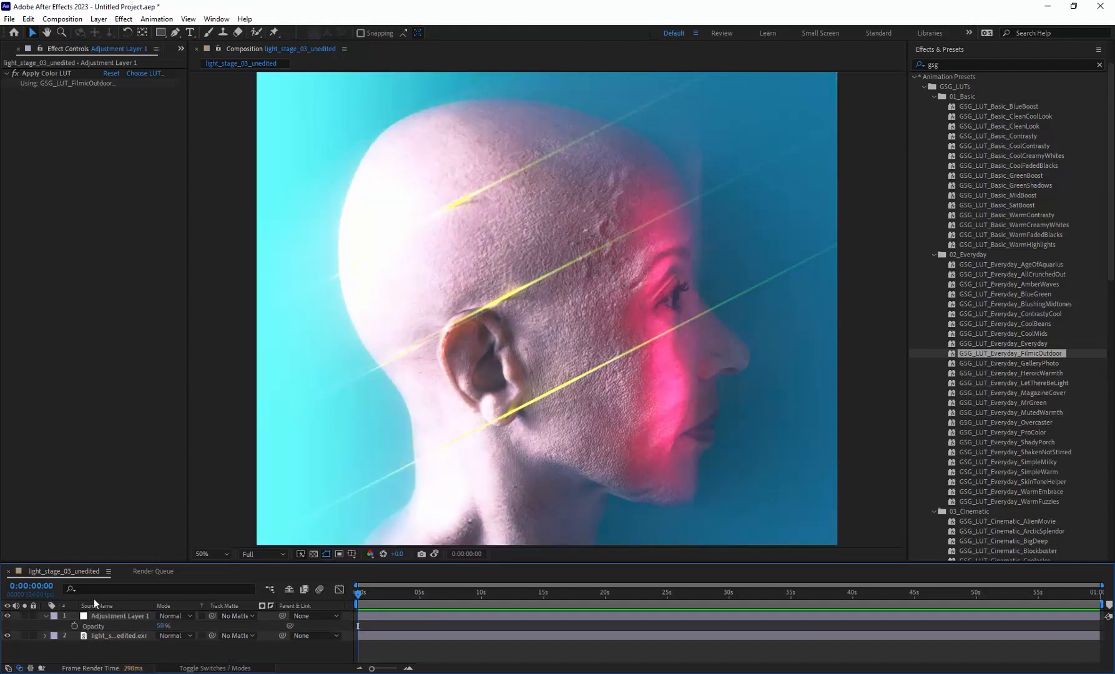
# Compare the half-strength FilmicOutdoor grade with the stored ungraded snapshot several times.
pyautogui.click(435, 554)
pyautogui.click(435, 554)
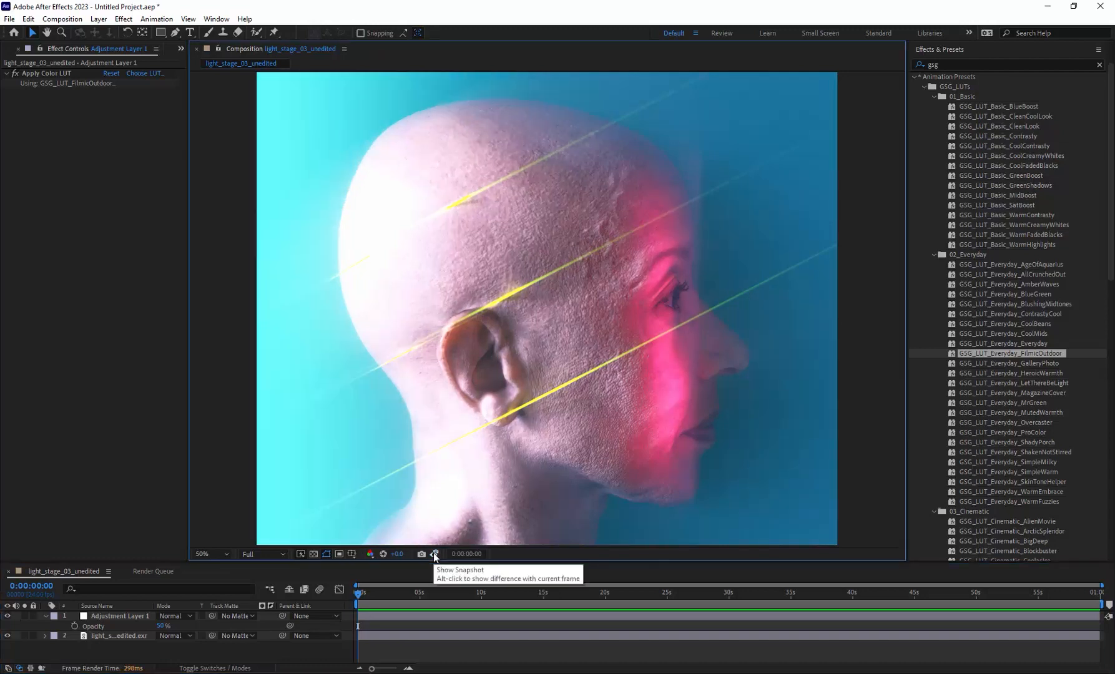
pyautogui.click(435, 555)
pyautogui.click(434, 554)
pyautogui.click(435, 554)
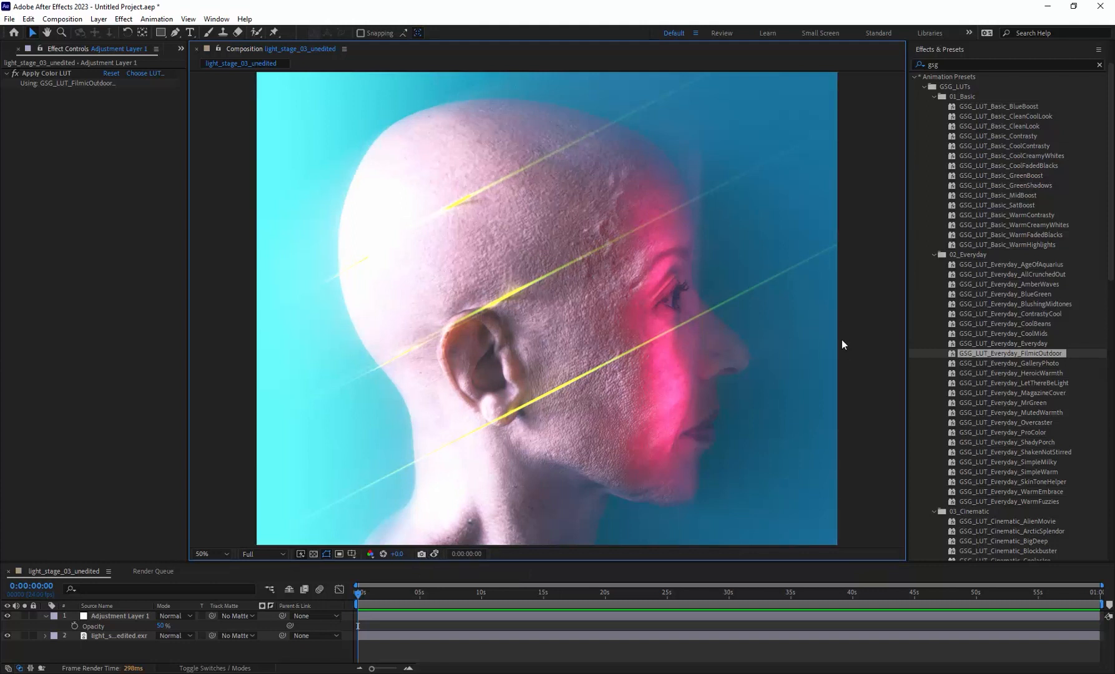
# Apply the GSG_LUT_Everyday_BlushingMidtones preset to the light_stage_03_unedited.exr layer and add a Levels effect to it.
pyautogui.click(114, 637)
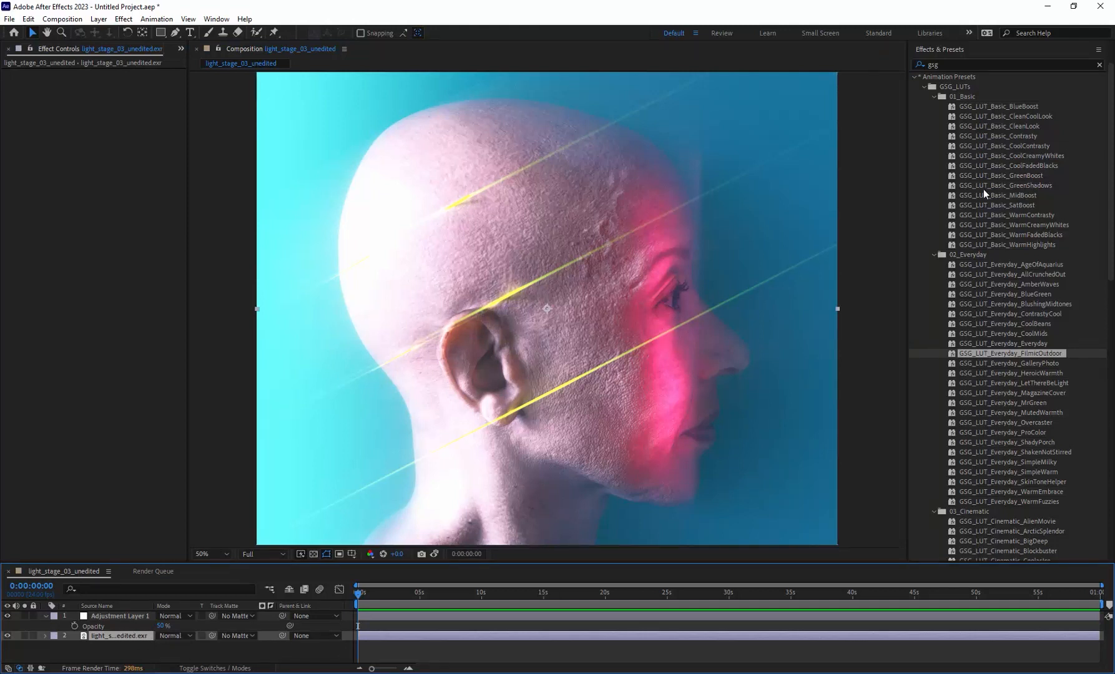
pyautogui.doubleClick(1031, 304)
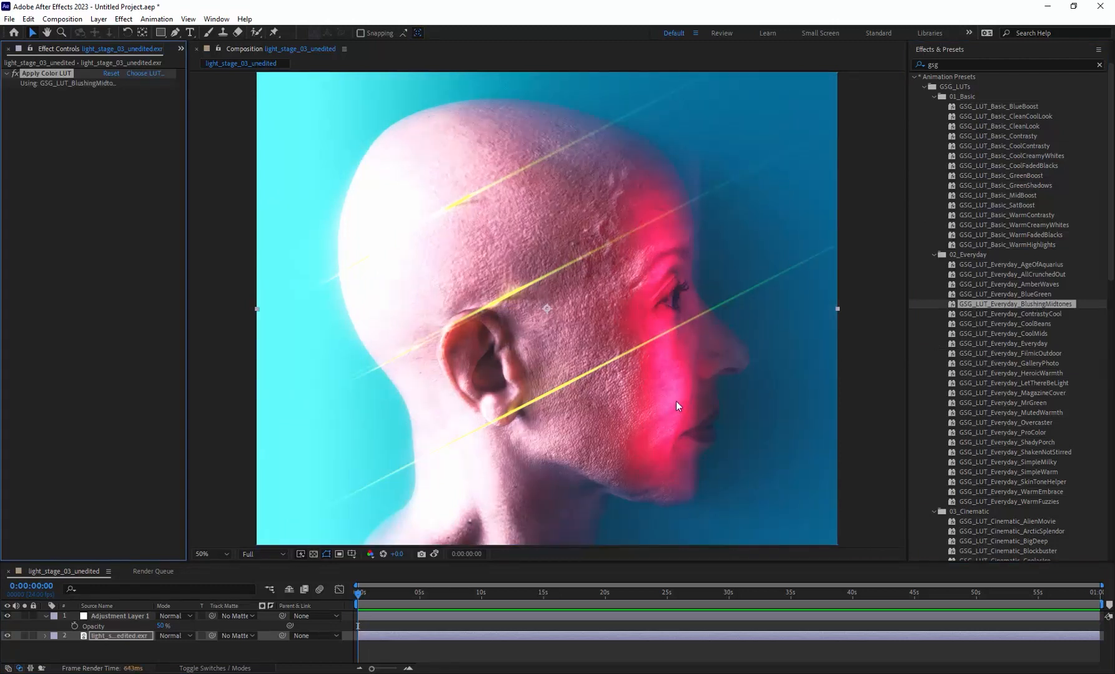
pyautogui.click(919, 65)
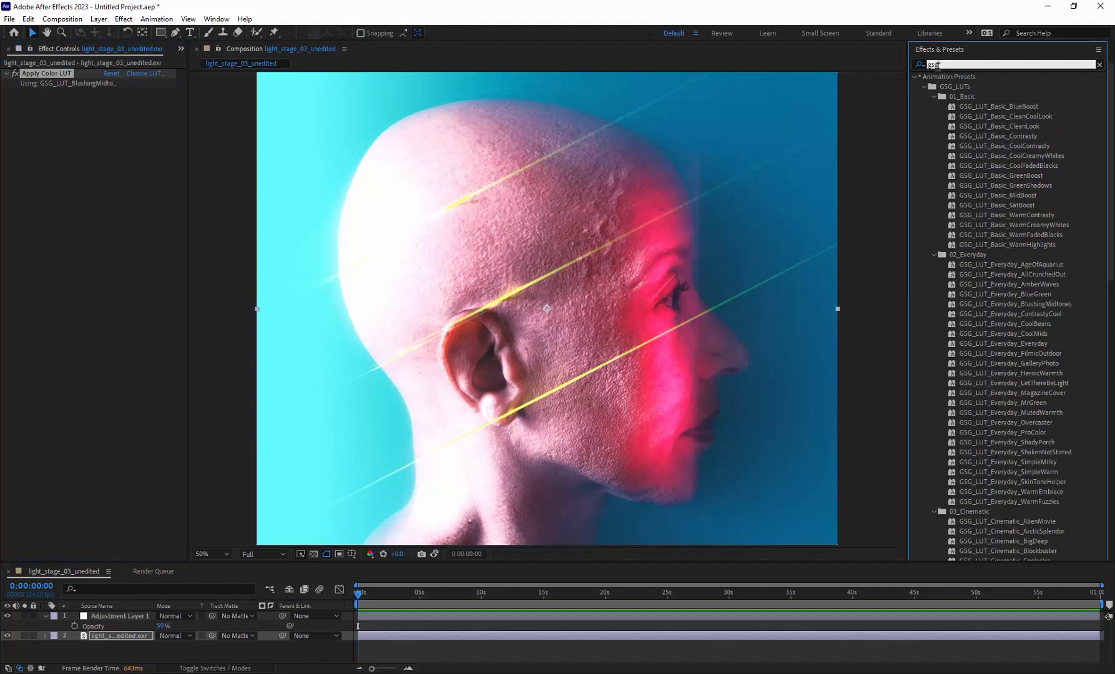
pyautogui.write('cur')
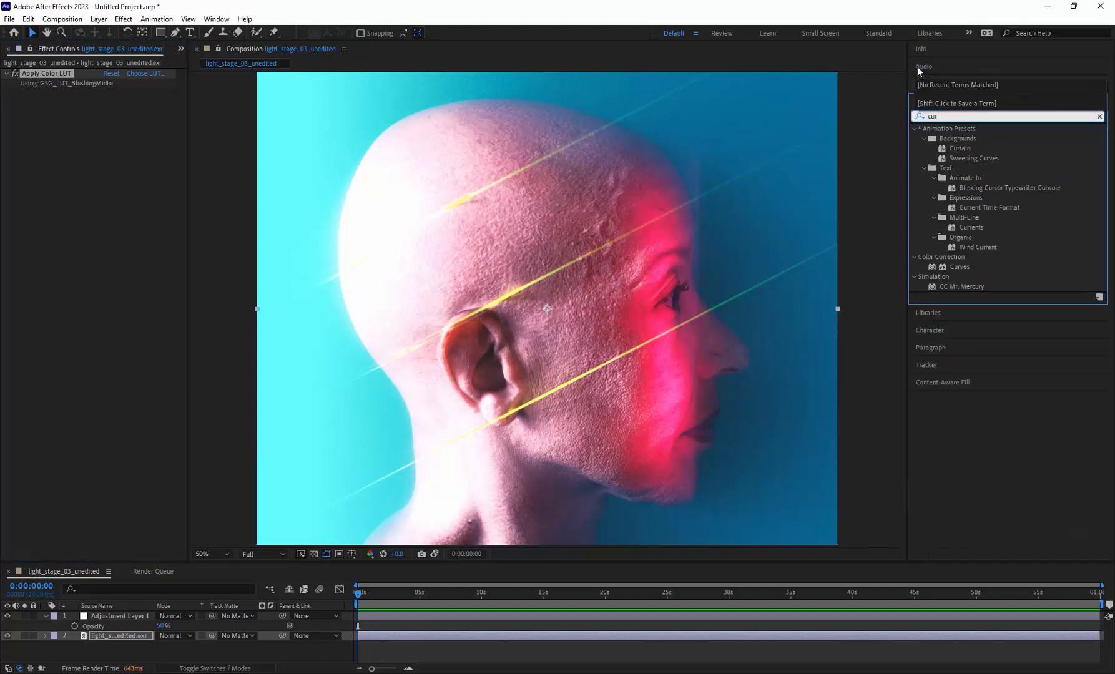
pyautogui.press('BackSpace')
pyautogui.press('BackSpace')
pyautogui.press('BackSpace')
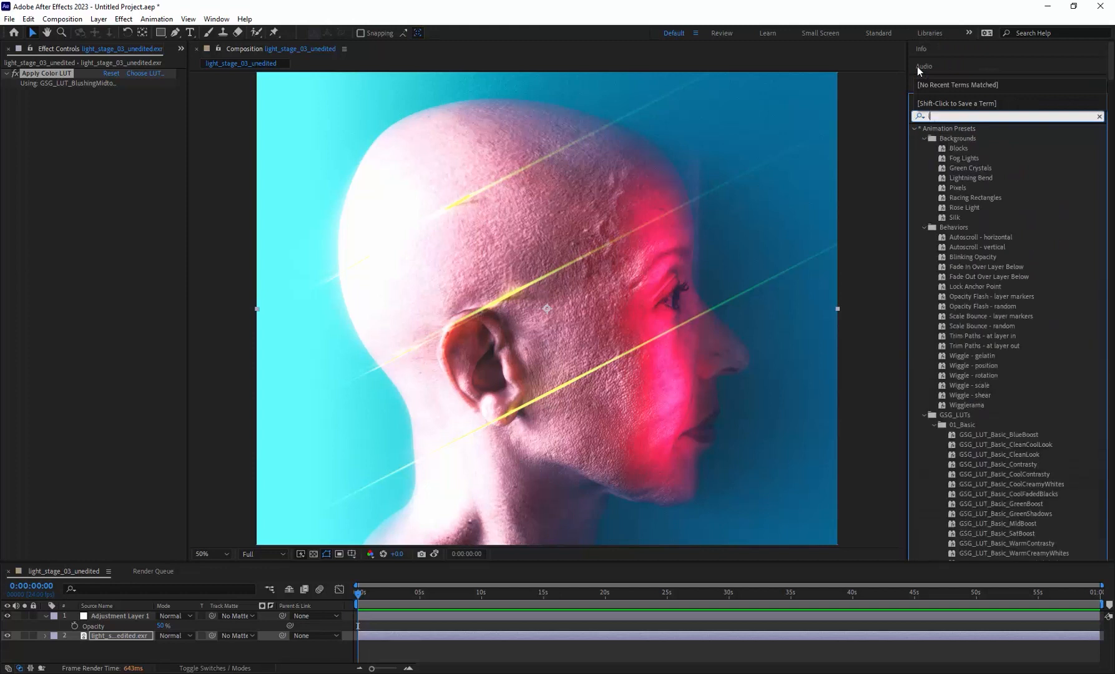
pyautogui.write('leve')
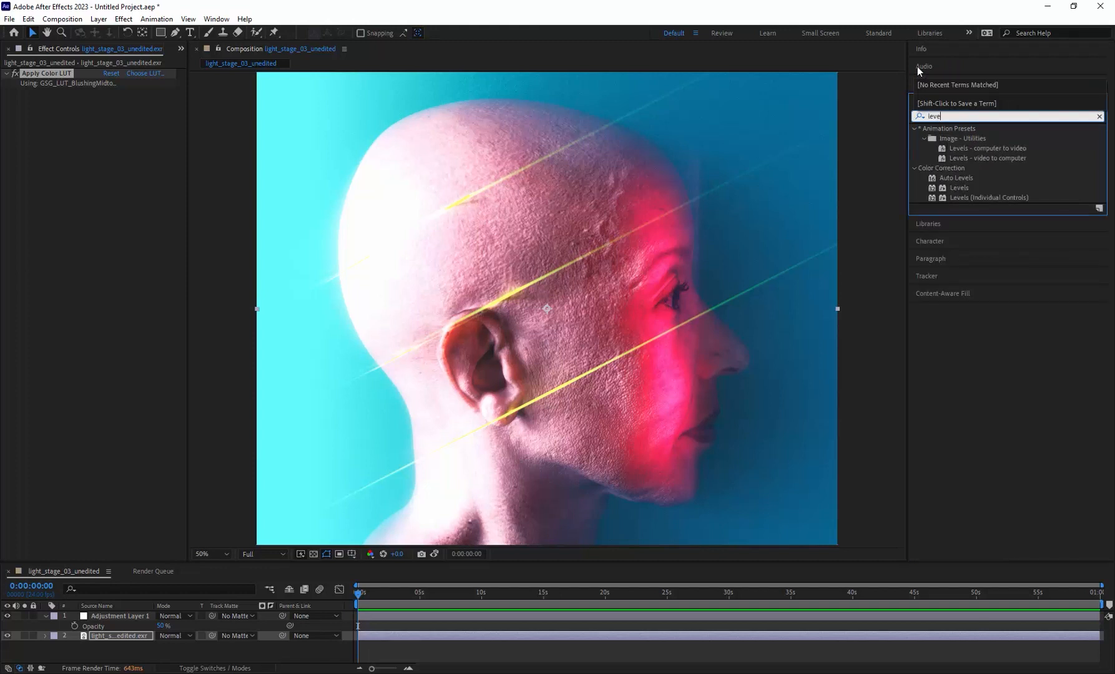
pyautogui.doubleClick(956, 187)
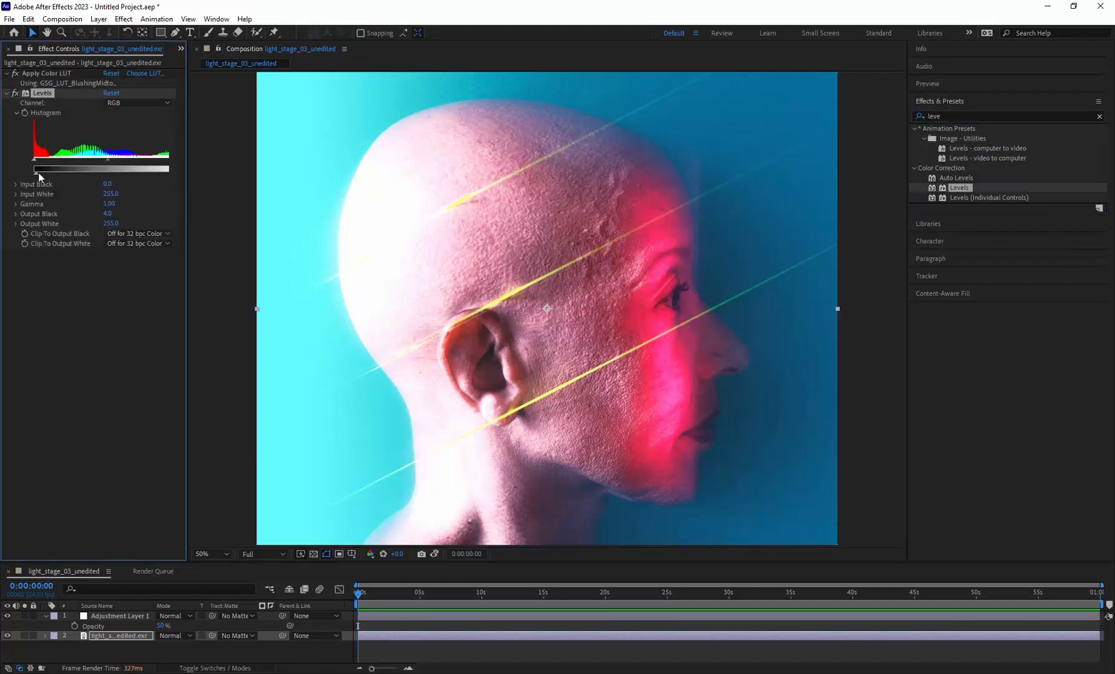
# Adjust the render layer's Levels to Output Black 9.0, Gamma 0.92, Input Black 15.0 and Input White 265.2.
pyautogui.moveTo(38, 173)
pyautogui.mouseDown()
pyautogui.moveTo(61, 174)
pyautogui.moveTo(42, 173)
pyautogui.mouseUp()
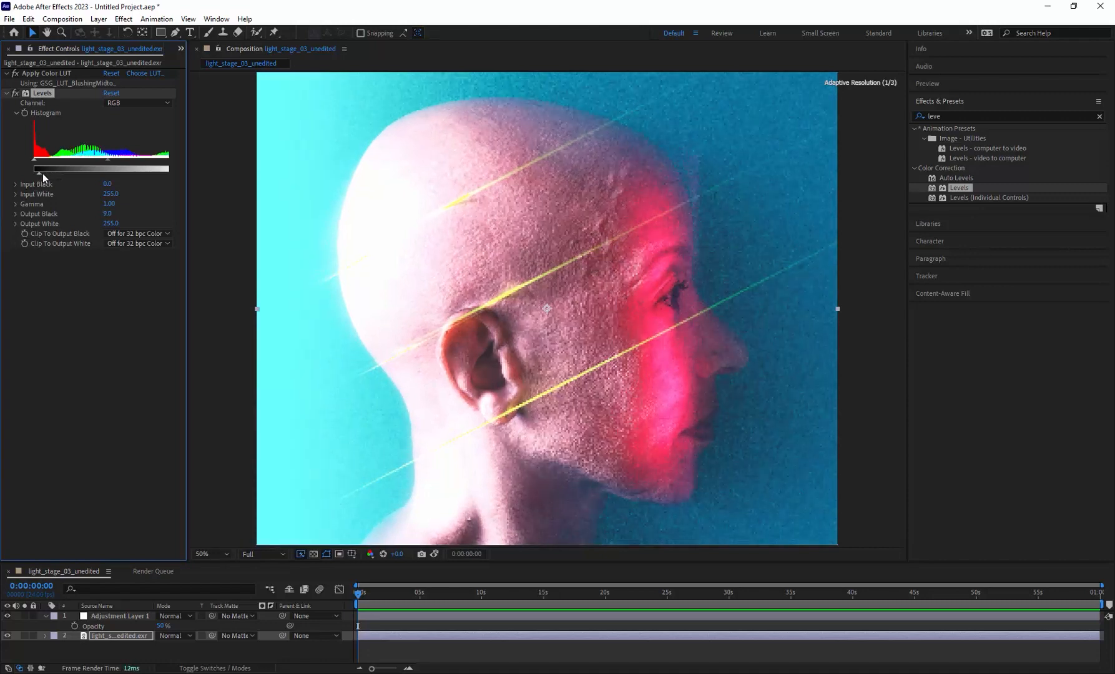
pyautogui.moveTo(110, 158)
pyautogui.mouseDown()
pyautogui.moveTo(129, 158)
pyautogui.moveTo(113, 158)
pyautogui.mouseUp()
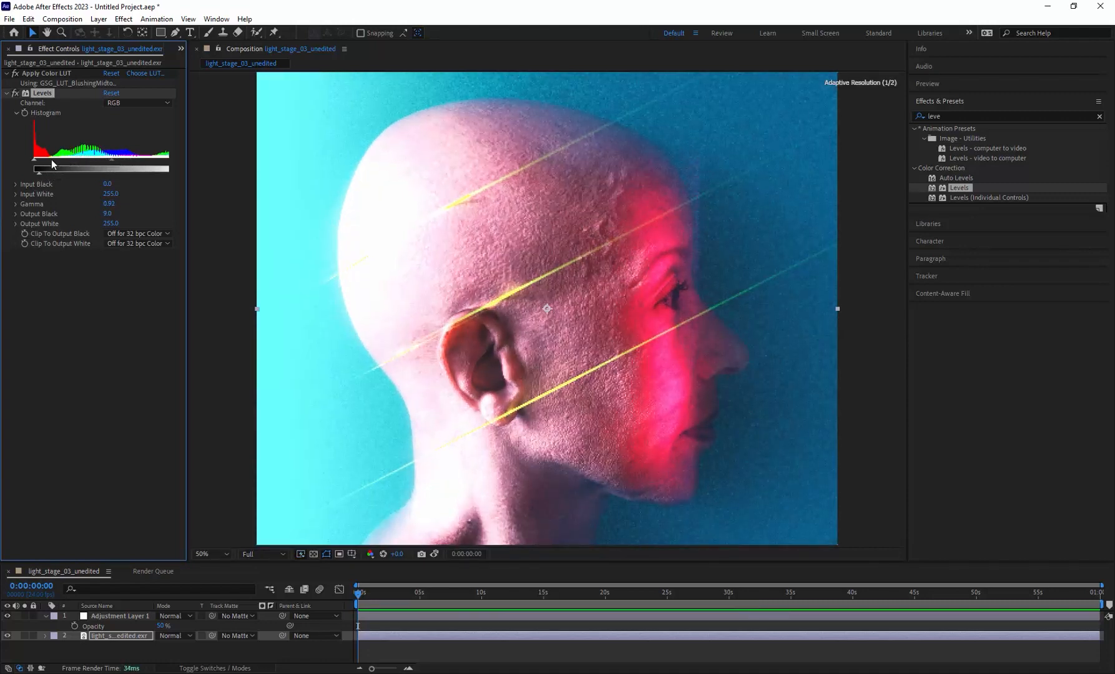
pyautogui.moveTo(36, 160)
pyautogui.mouseDown()
pyautogui.moveTo(61, 160)
pyautogui.moveTo(44, 164)
pyautogui.mouseUp()
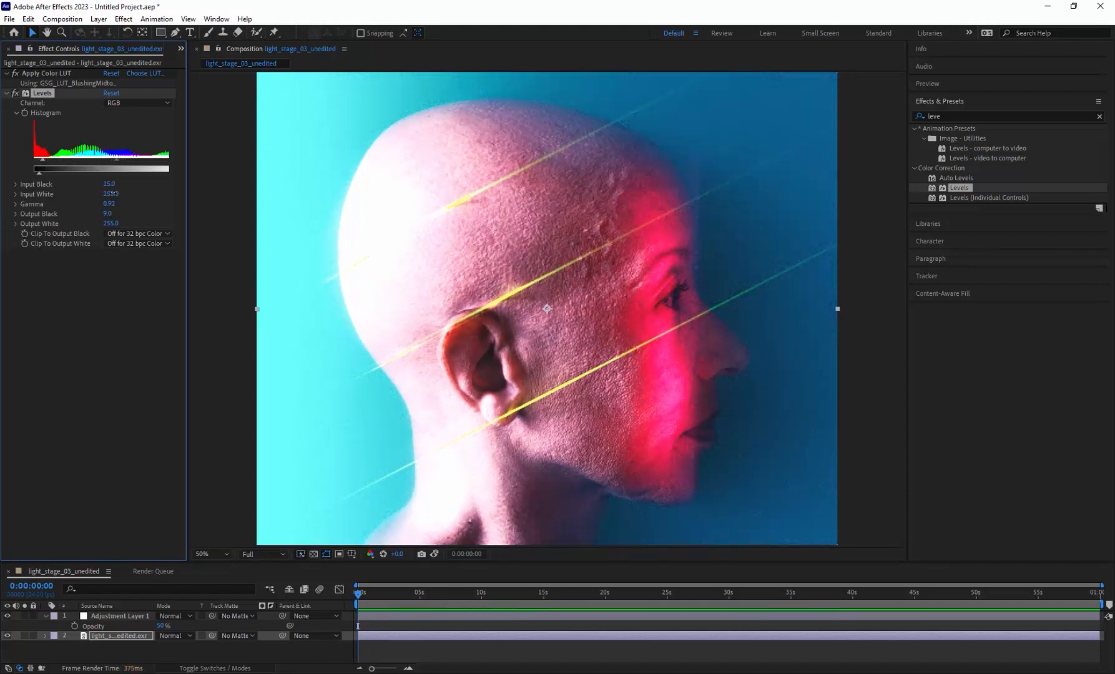
pyautogui.moveTo(113, 193); pyautogui.dragTo(116, 193)
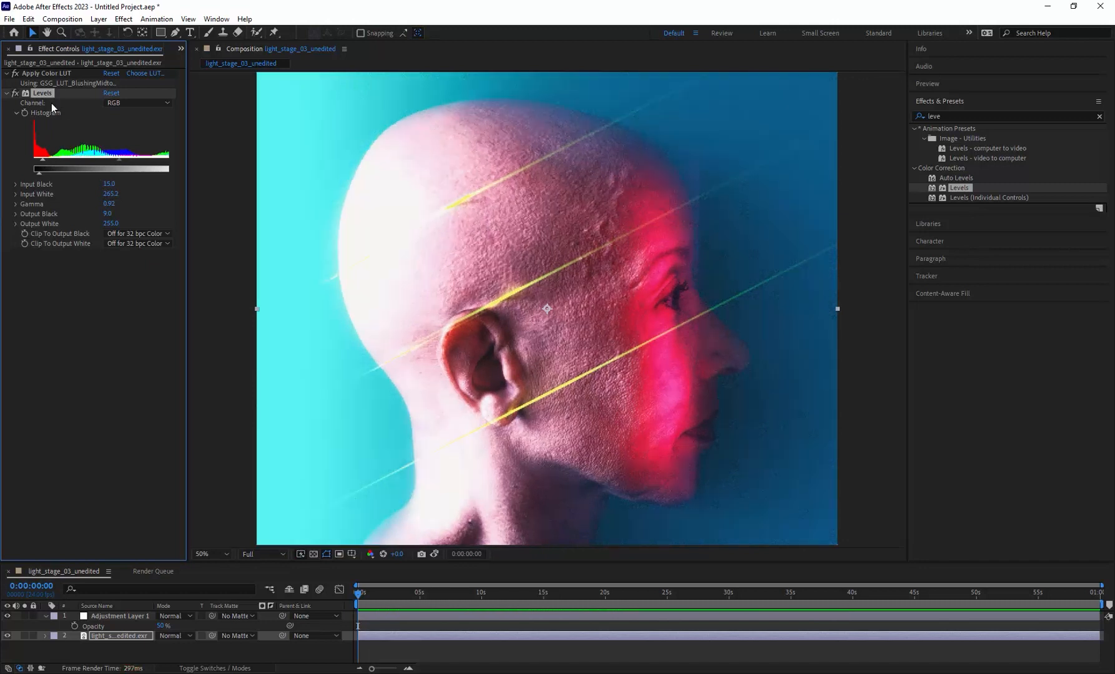
# Replace the Levels effect on the light_stage_03_unedited.exr layer with a Curves effect.
pyautogui.press('Delete')
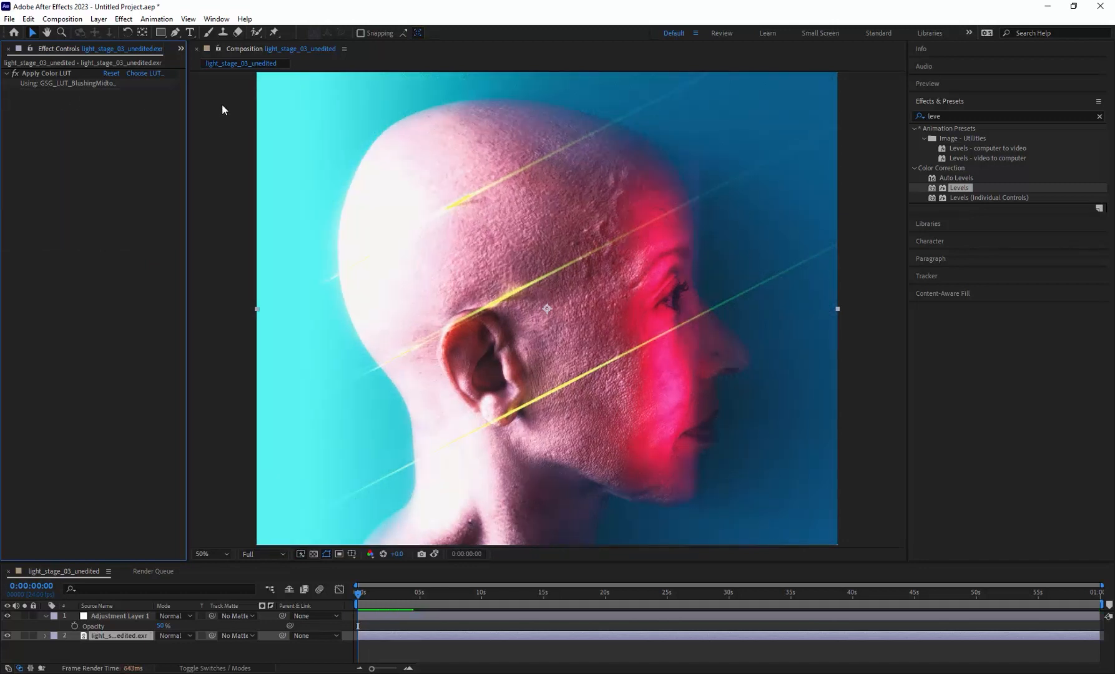
pyautogui.click(947, 116)
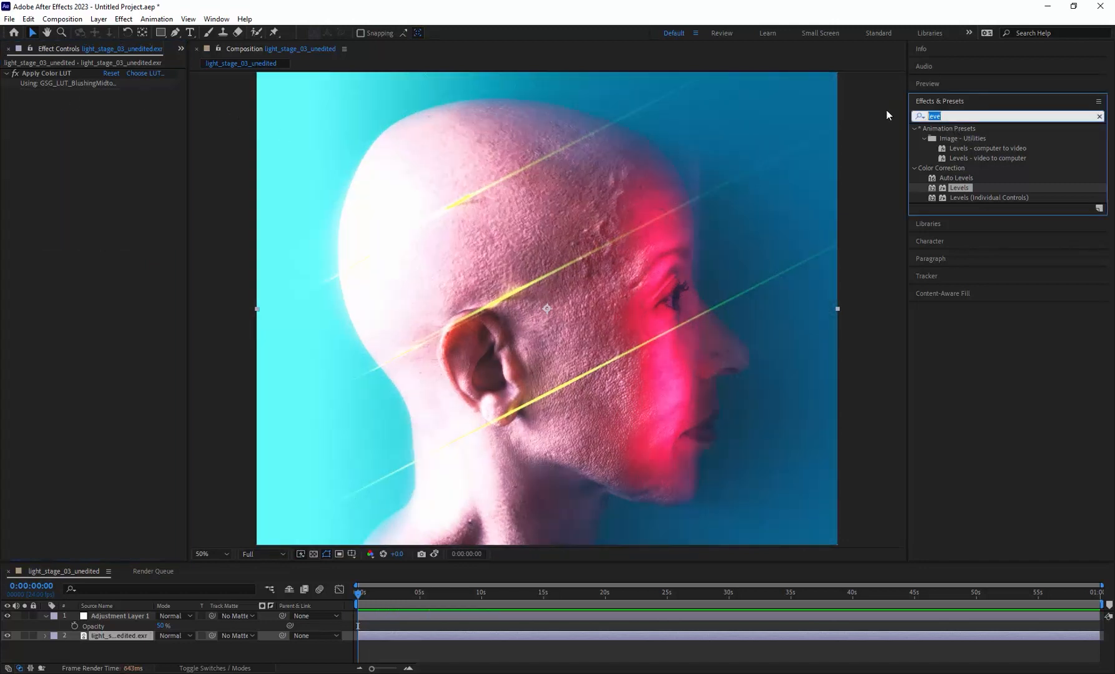
pyautogui.write('cru')
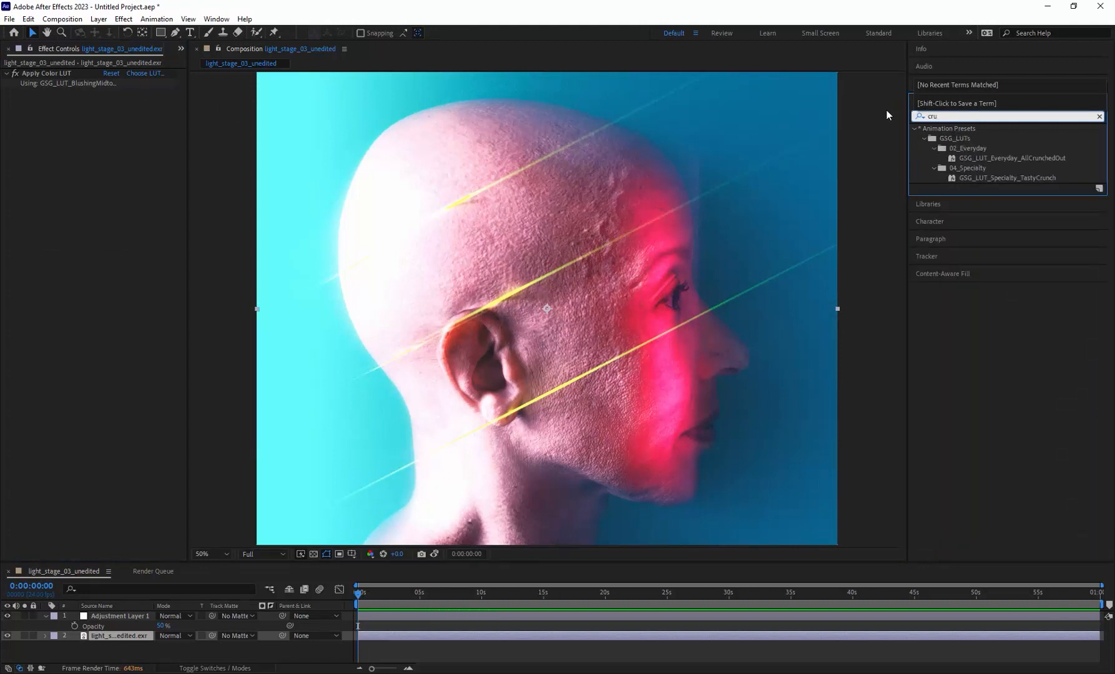
pyautogui.press('BackSpace')
pyautogui.press('BackSpace')
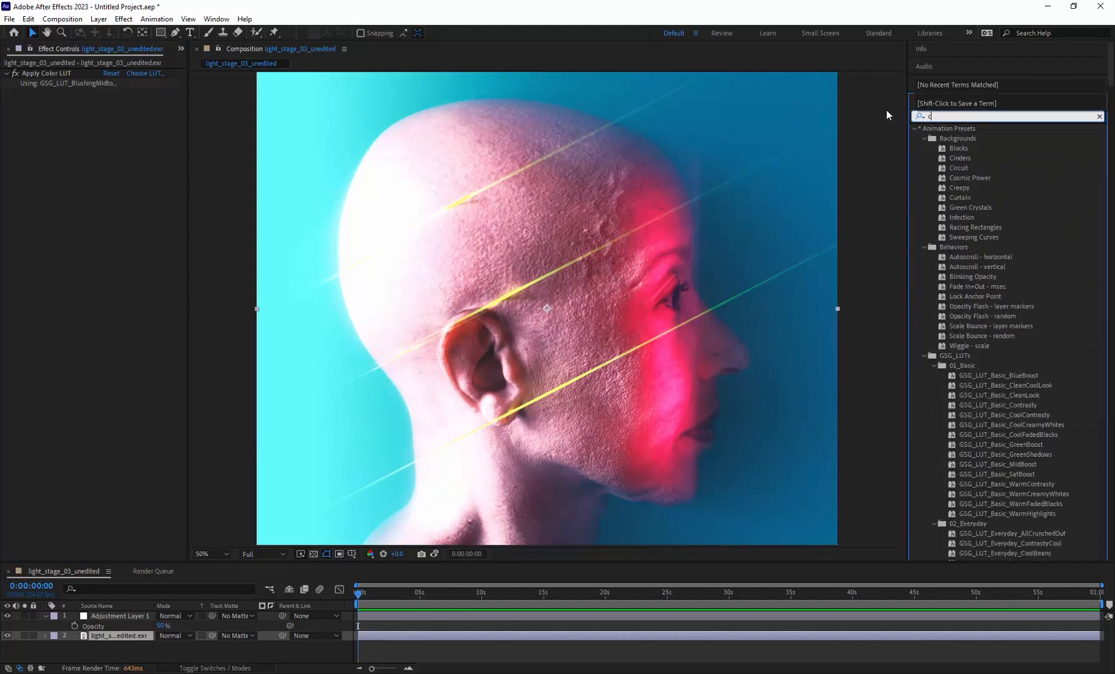
pyautogui.write('urve')
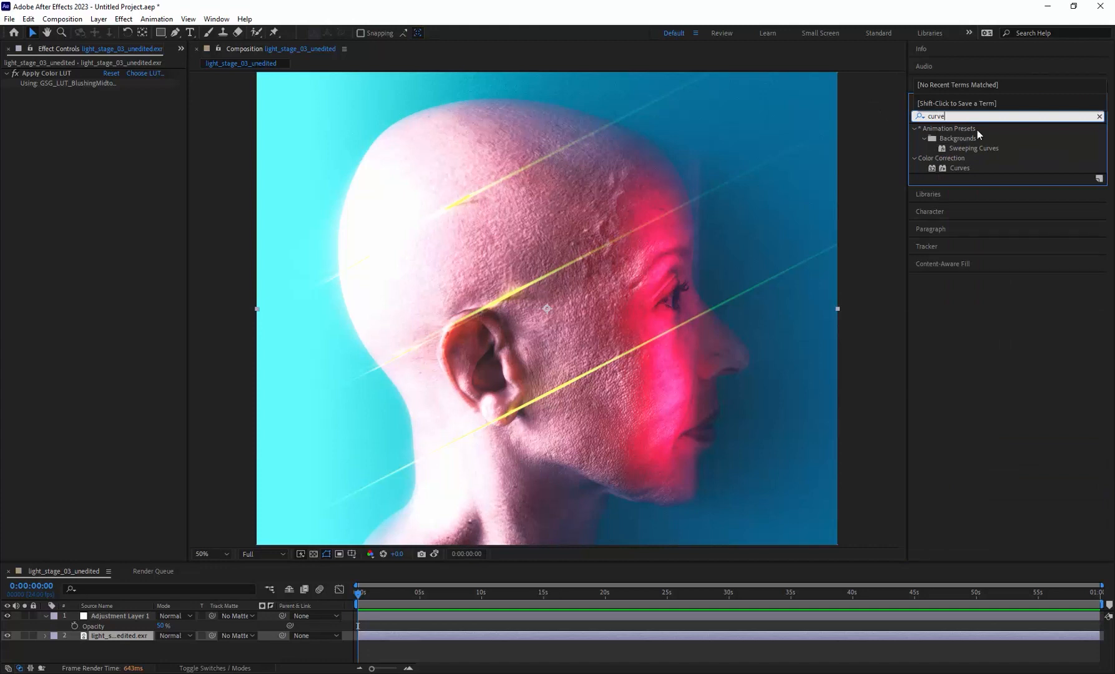
pyautogui.doubleClick(960, 168)
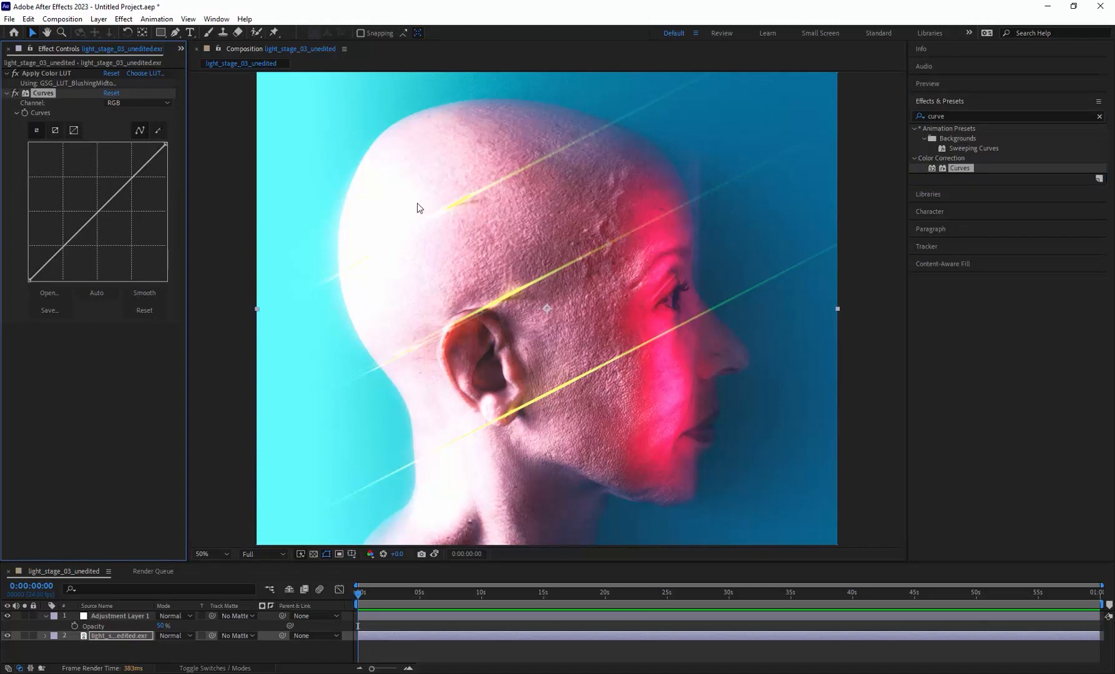
# Lower the white end of the RGB curve to tame the highlights and add a point just above the curve's middle to hold the midtones.
pyautogui.moveTo(165, 145); pyautogui.dragTo(176, 155)
pyautogui.moveTo(114, 206); pyautogui.dragTo(108, 204)
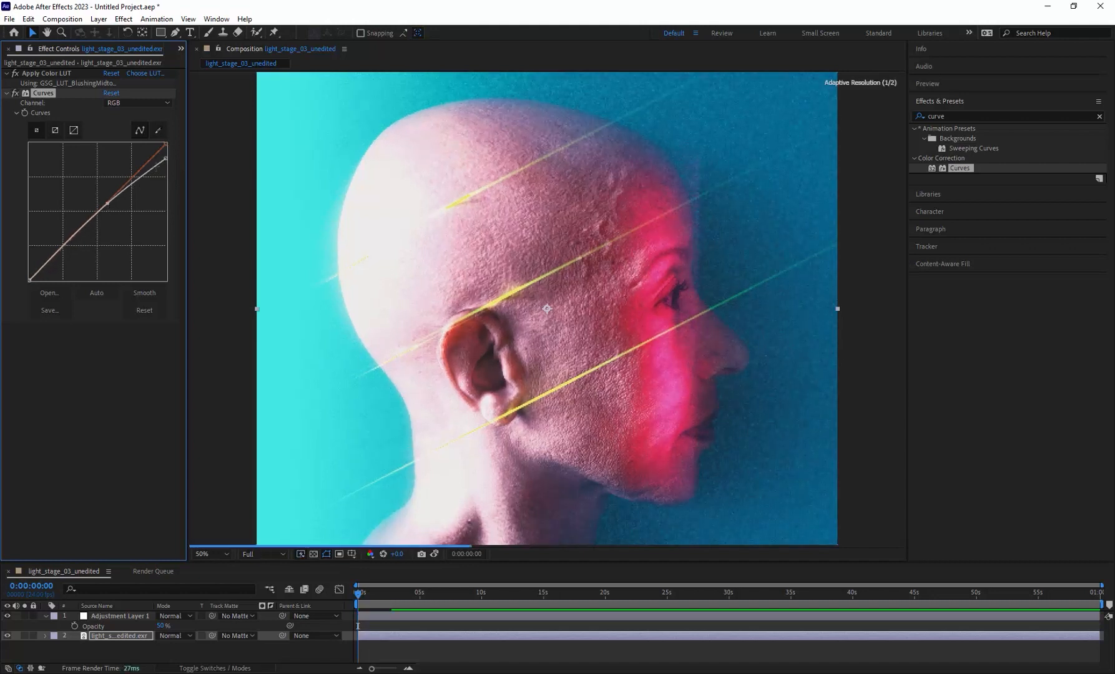
pyautogui.moveTo(165, 158)
pyautogui.mouseDown()
pyautogui.moveTo(170, 178)
pyautogui.moveTo(172, 164)
pyautogui.mouseUp()
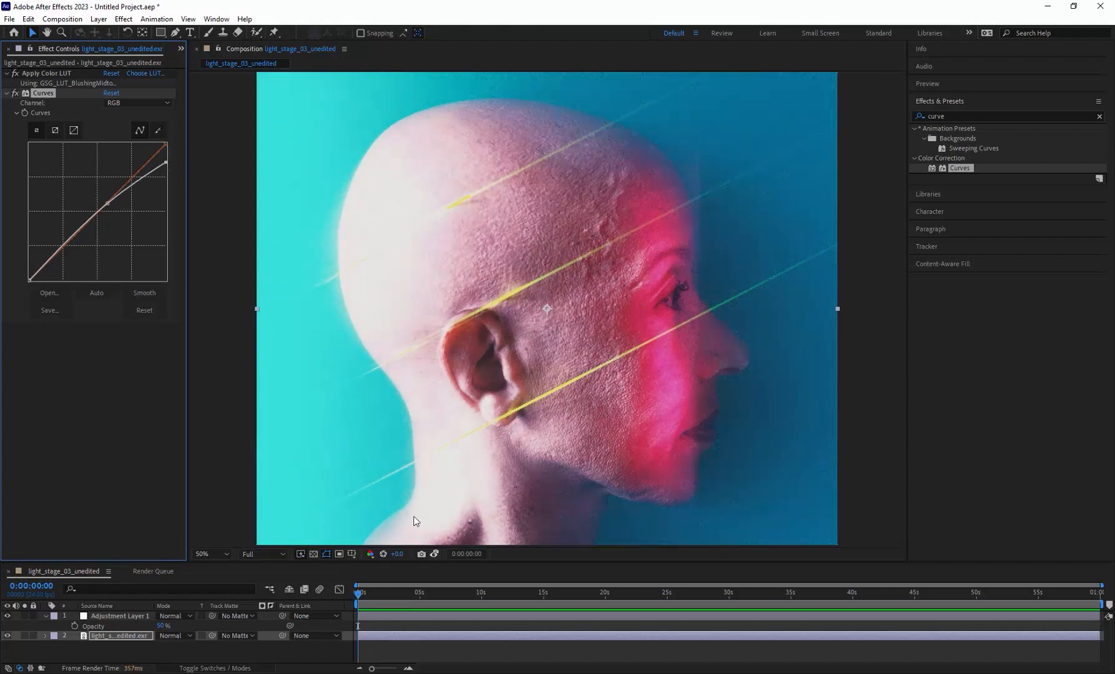
# Switch the Curves effect off and on repeatedly to compare the highlights with and without it.
pyautogui.click(17, 95)
pyautogui.click(15, 95)
pyautogui.click(16, 93)
pyautogui.click(16, 94)
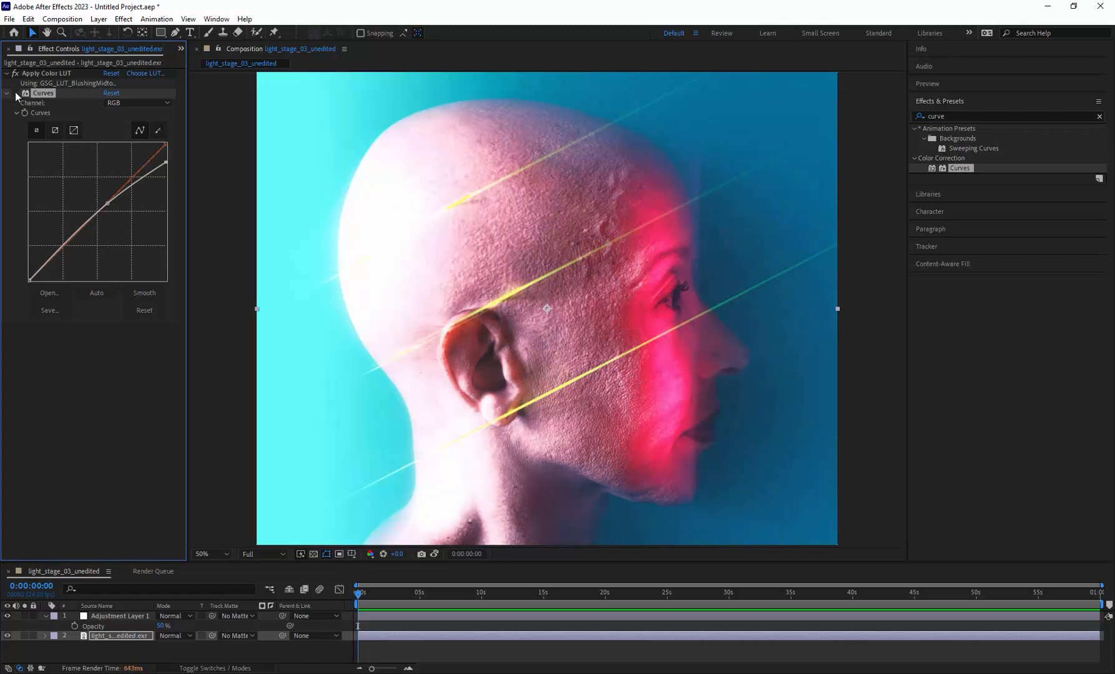
pyautogui.click(16, 94)
pyautogui.click(16, 95)
pyautogui.click(15, 94)
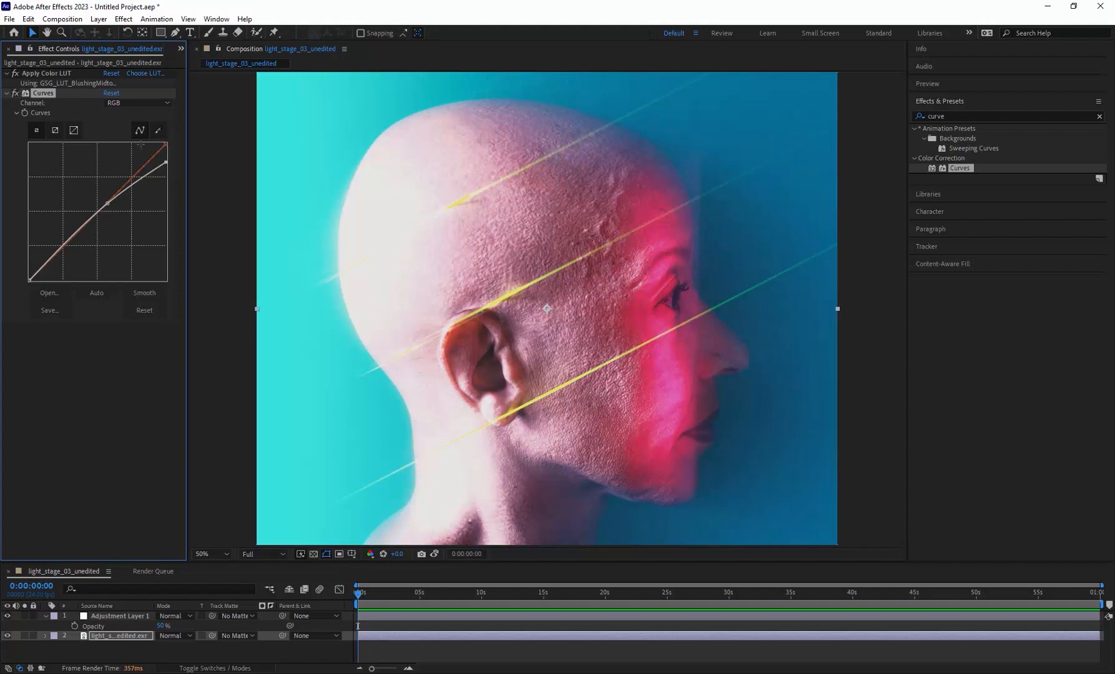
# Raise the RGB curve's white end slightly, shift its midpoint down towards the shadows, and compare the image with Curves off and on.
pyautogui.moveTo(166, 162); pyautogui.dragTo(168, 158)
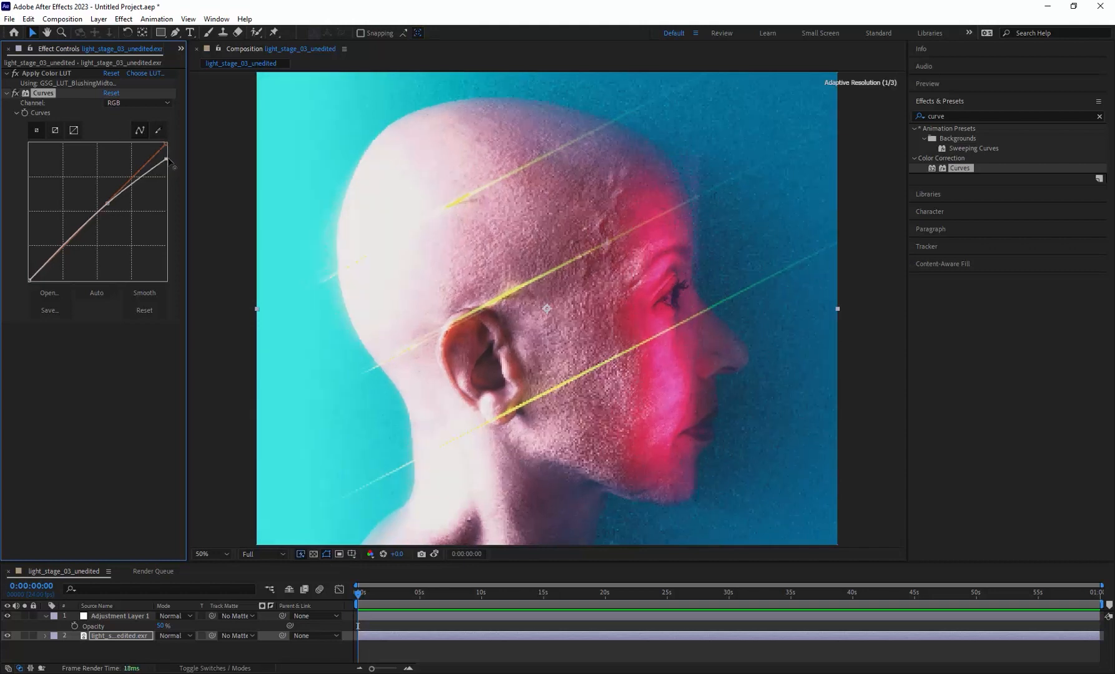
pyautogui.moveTo(108, 204); pyautogui.dragTo(93, 218)
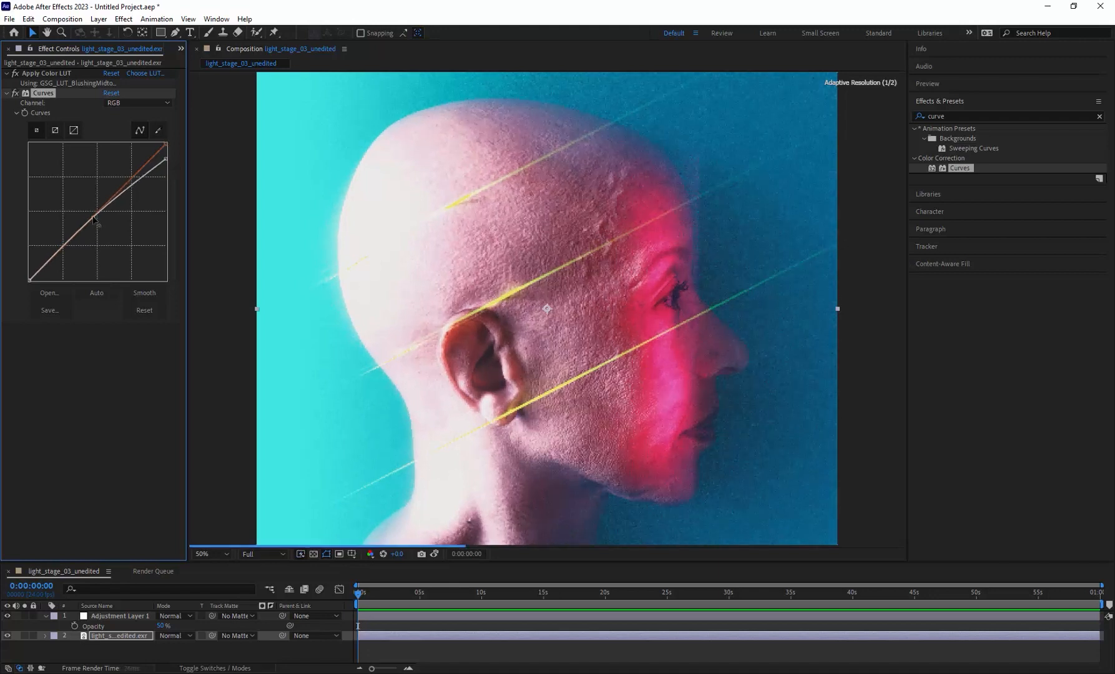
pyautogui.click(14, 93)
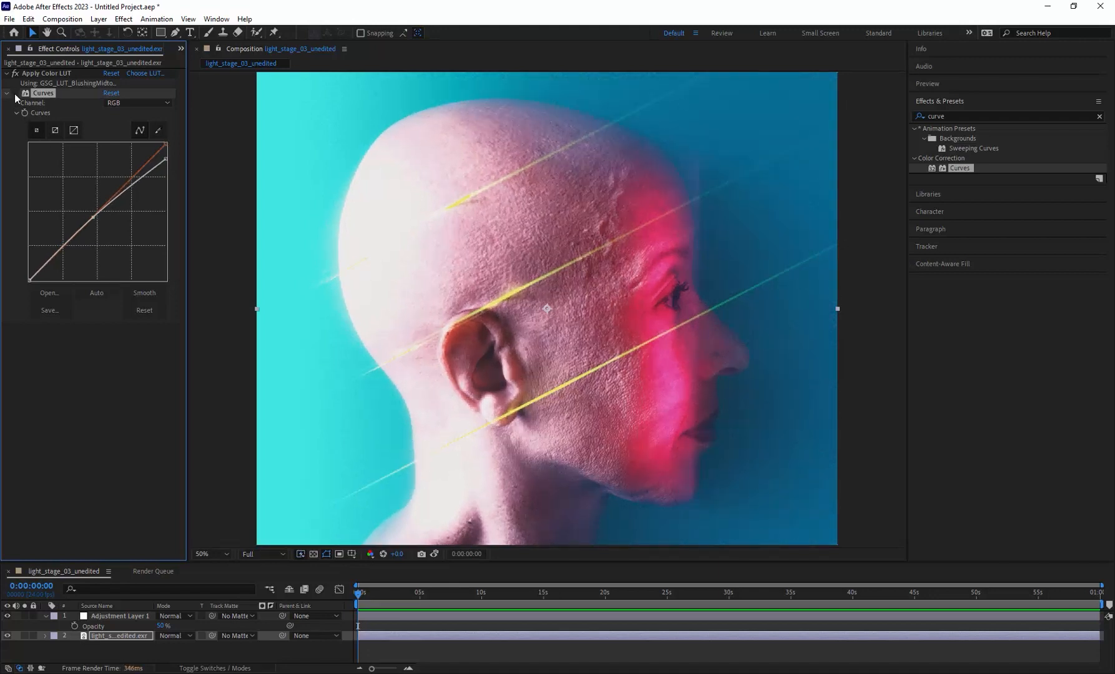
pyautogui.click(15, 93)
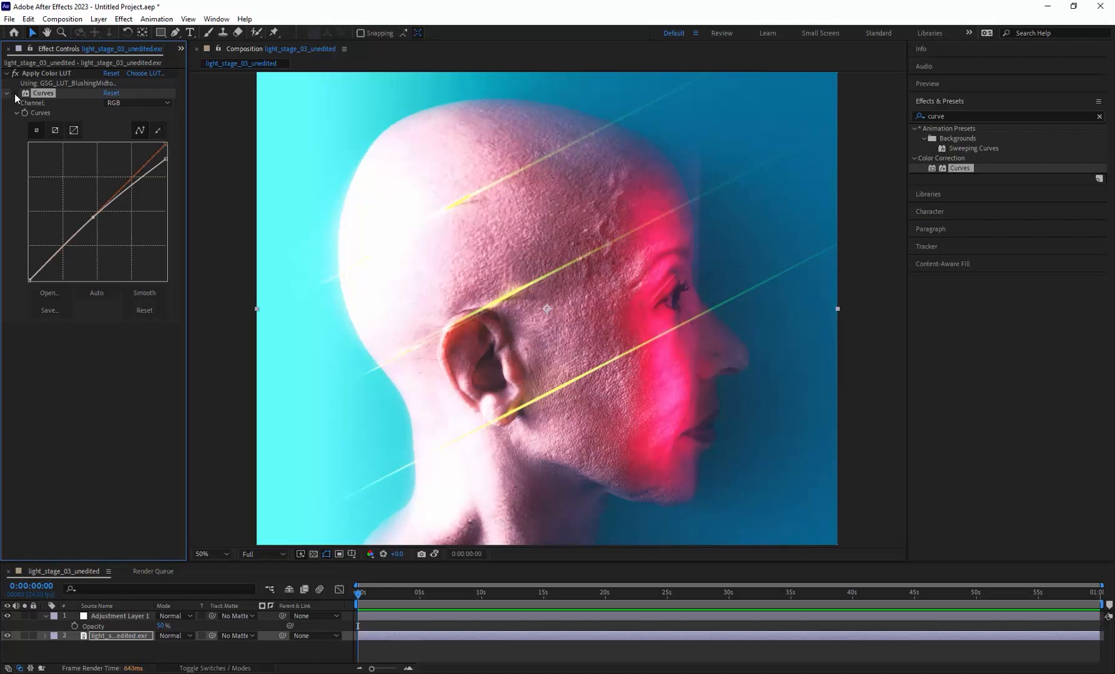
pyautogui.click(15, 93)
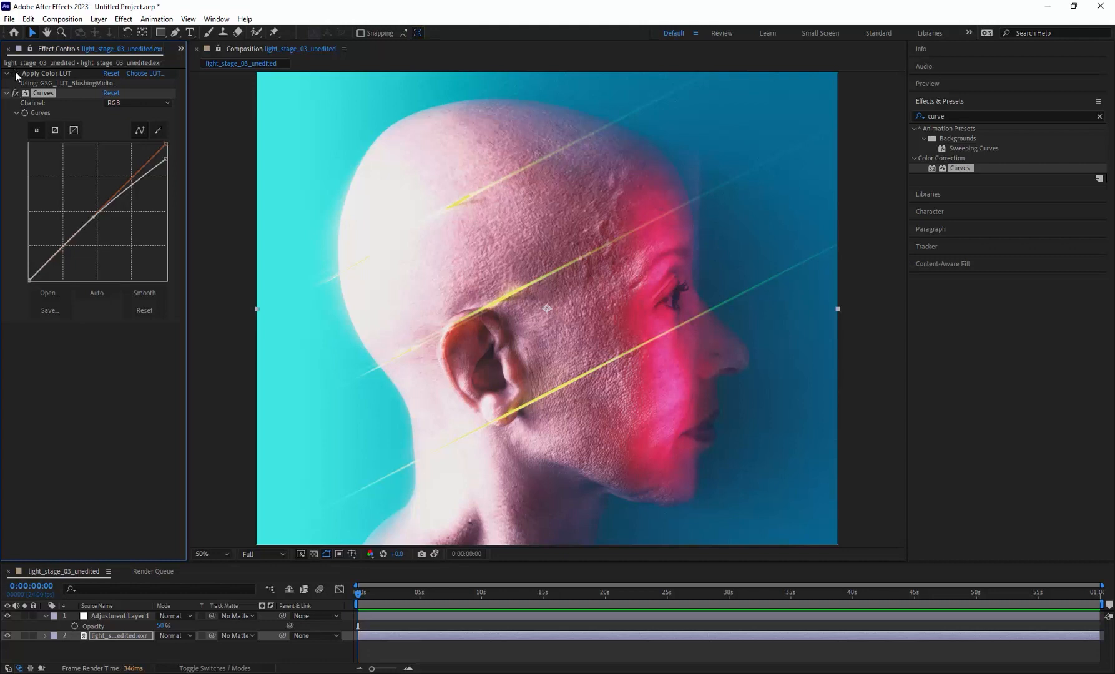
# Switch the Apply Color LUT effect off and on repeatedly to compare the render with and without the BlushingMidtones LUT.
pyautogui.click(16, 73)
pyautogui.click(15, 73)
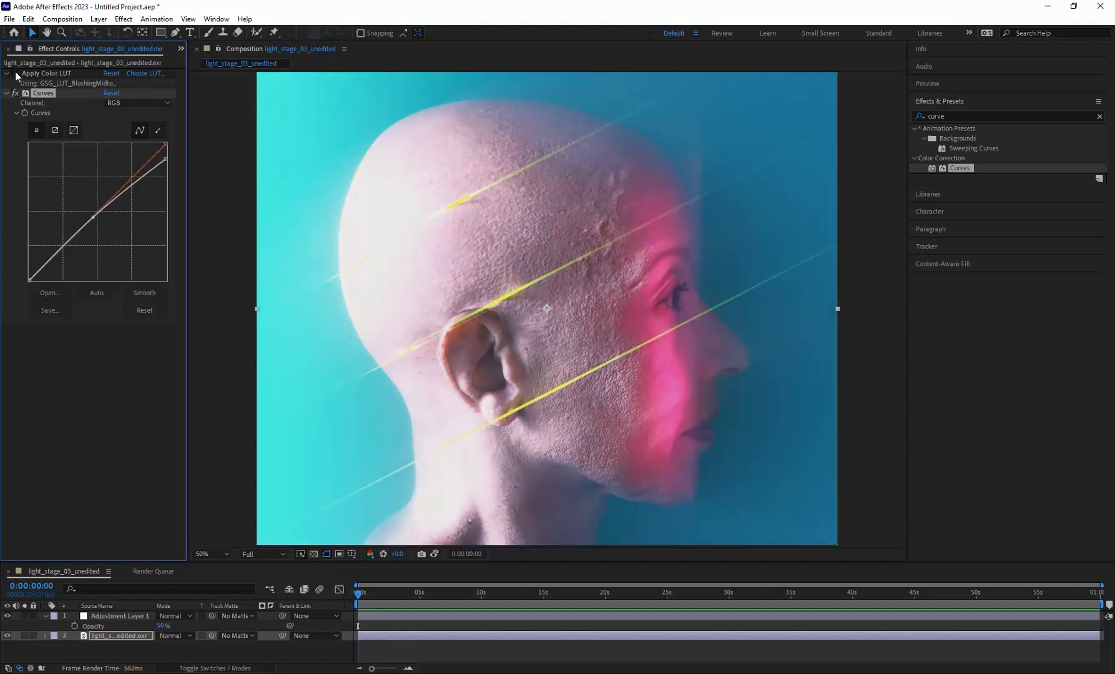
pyautogui.click(15, 73)
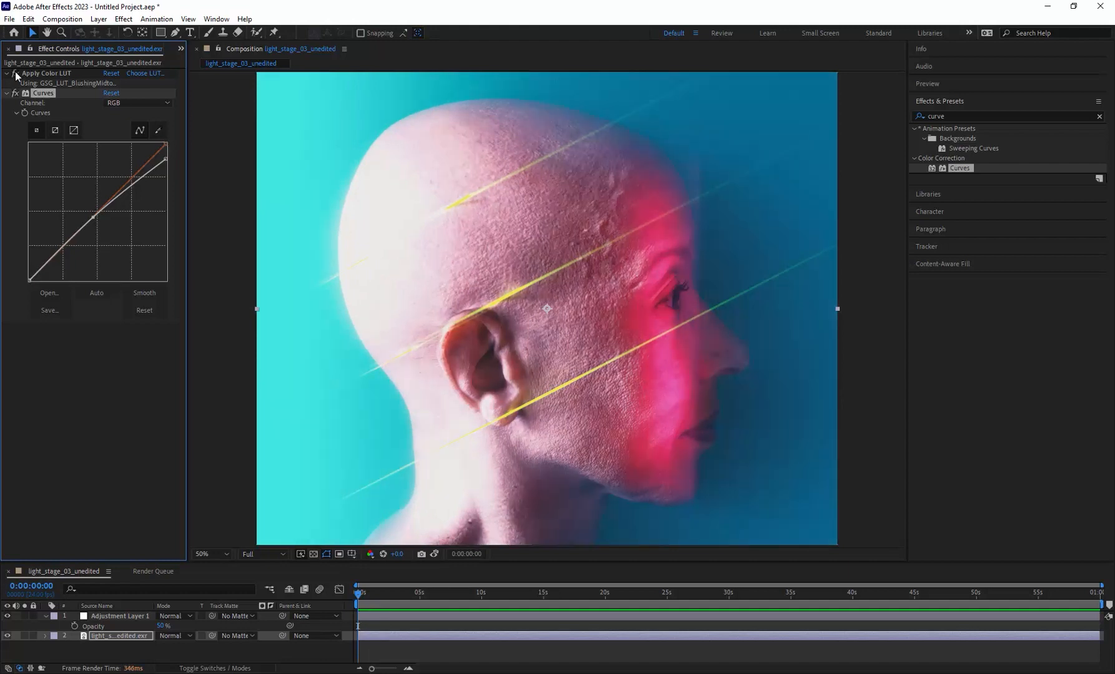
pyautogui.click(16, 73)
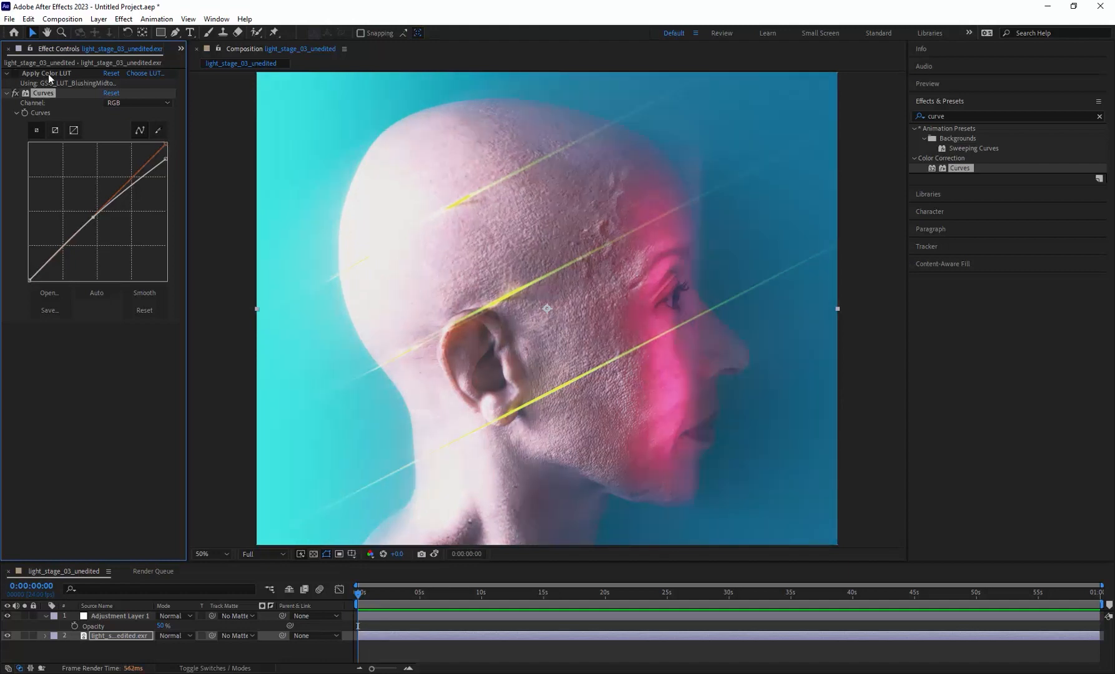
pyautogui.click(14, 74)
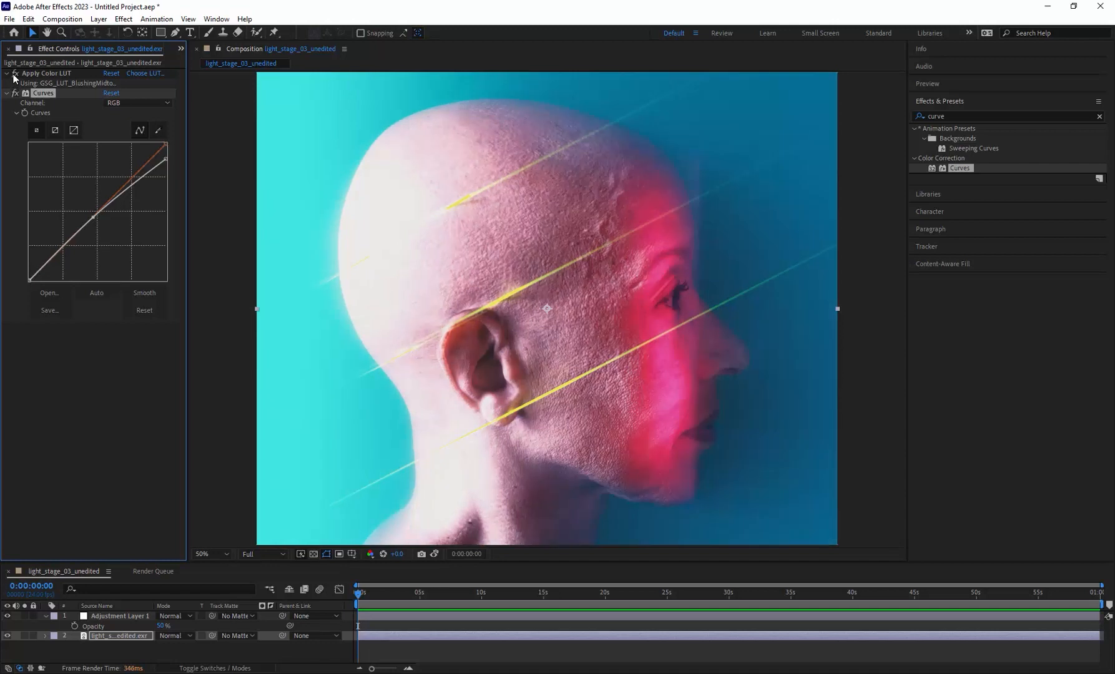
pyautogui.click(14, 74)
pyautogui.click(14, 75)
pyautogui.click(14, 75)
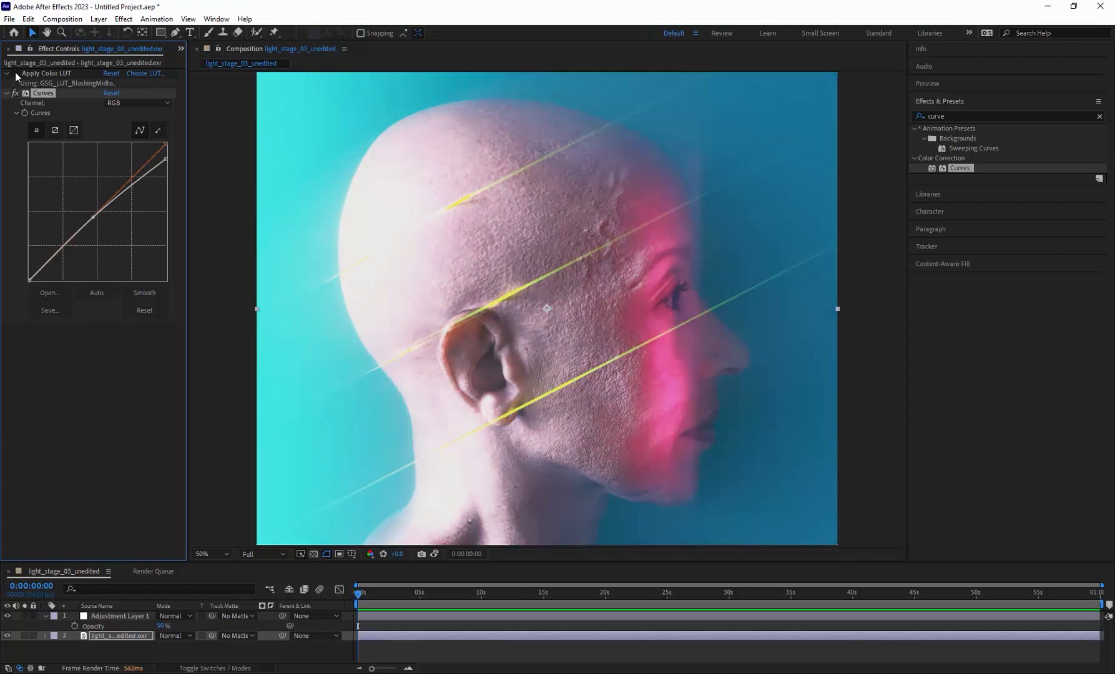
pyautogui.click(14, 74)
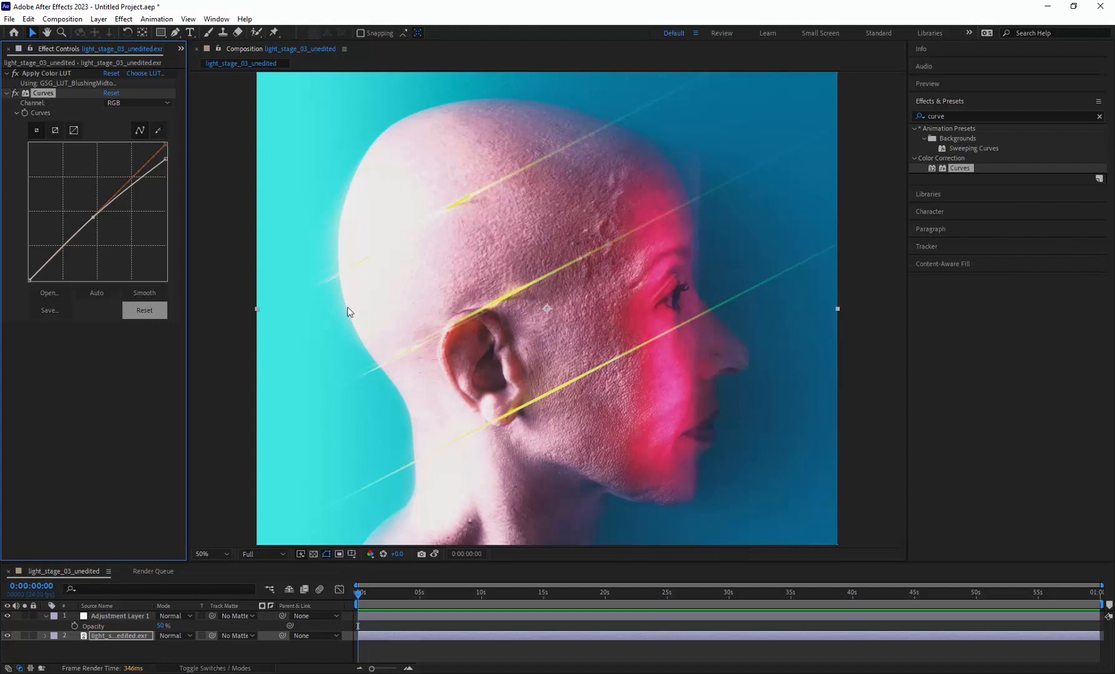
# Try a stronger blue highlight on the Blue curve, restore its white end, and raise its black end slightly to tint the shadows blue.
pyautogui.click(122, 103)
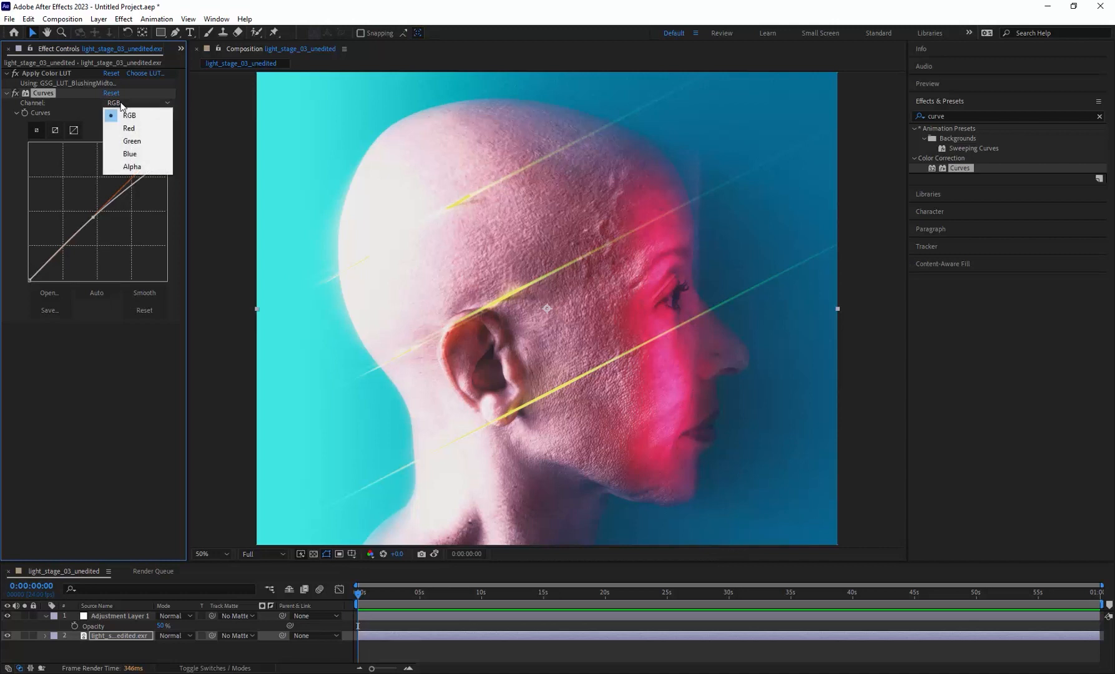
pyautogui.click(132, 156)
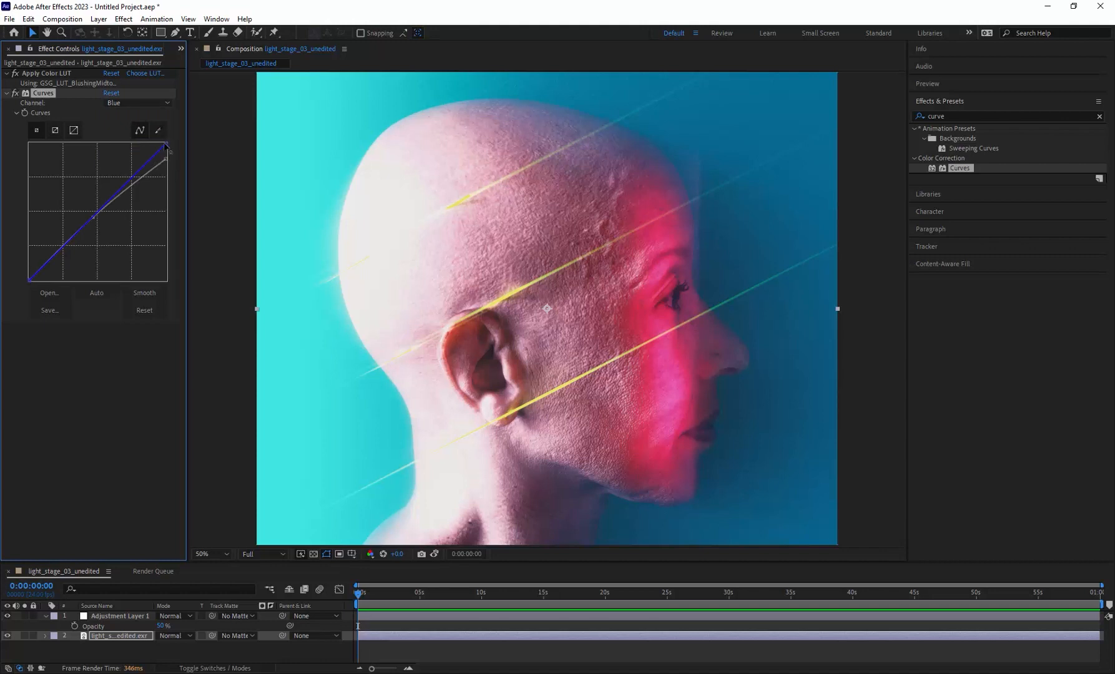
pyautogui.moveTo(166, 145); pyautogui.dragTo(120, 136)
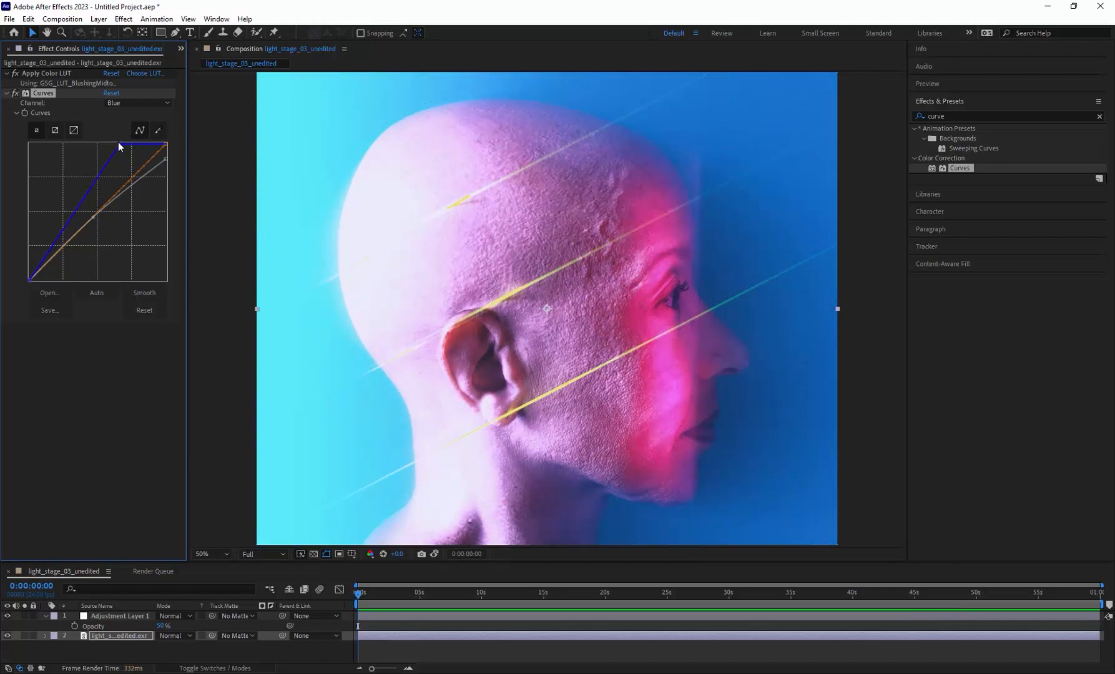
pyautogui.moveTo(120, 143); pyautogui.dragTo(167, 143)
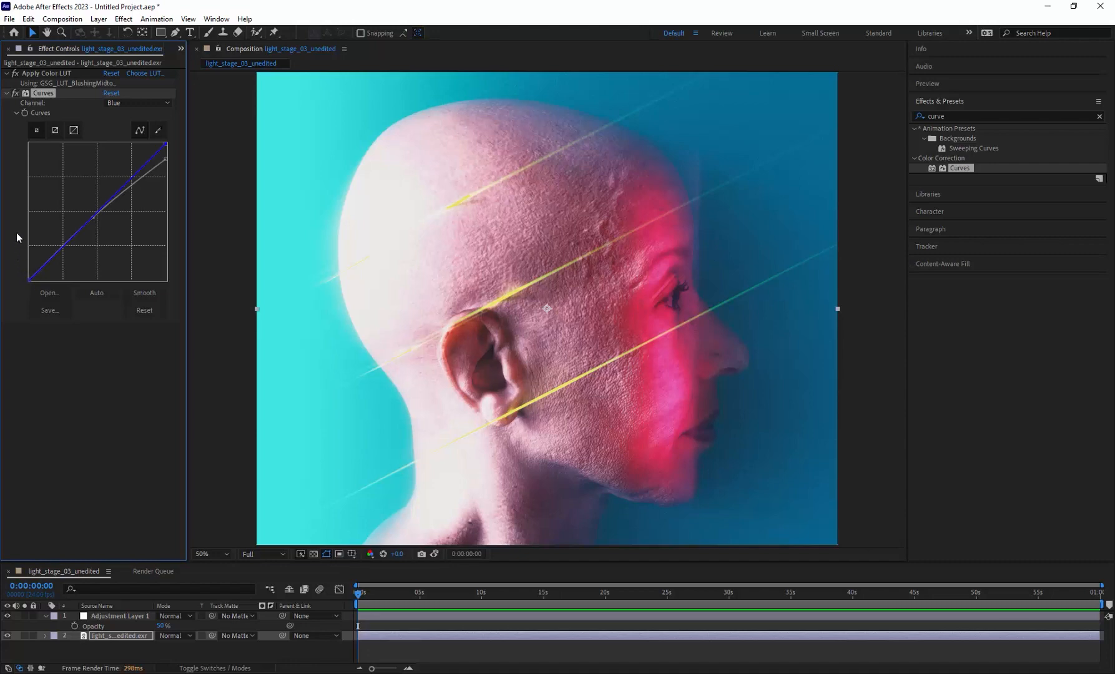
pyautogui.moveTo(29, 279)
pyautogui.mouseDown()
pyautogui.moveTo(100, 291)
pyautogui.moveTo(37, 262)
pyautogui.moveTo(39, 216)
pyautogui.moveTo(16, 266)
pyautogui.mouseUp()
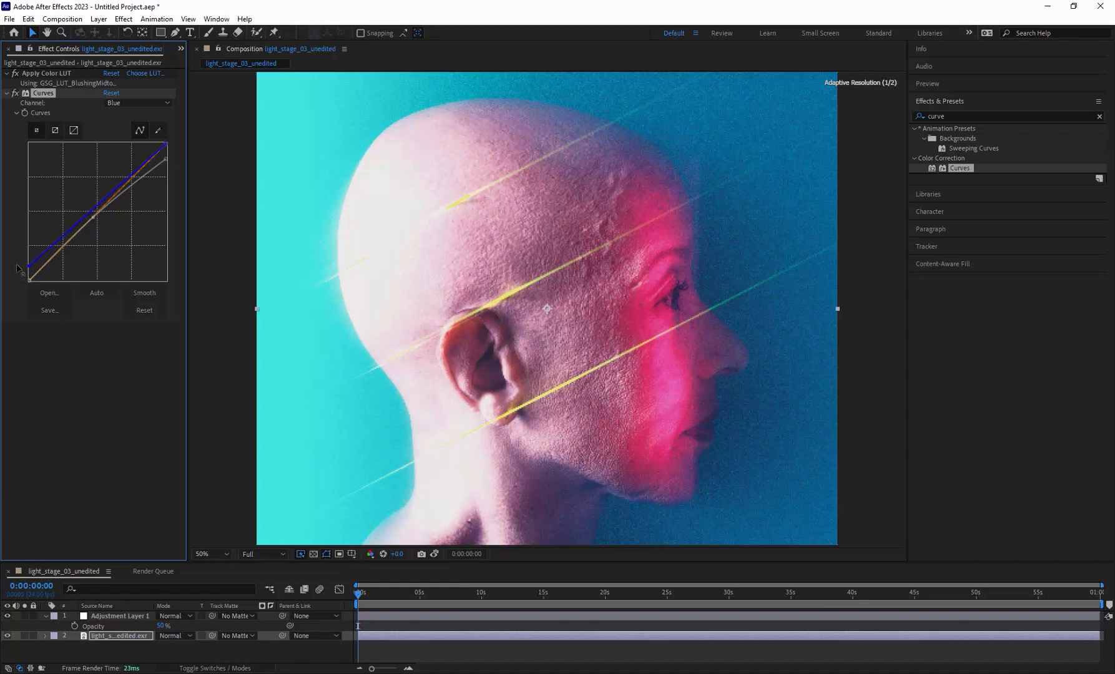
# On the Red curve, shift the black end slightly inward to reduce red in the shadows and nudge the white end slightly inward.
pyautogui.click(131, 103)
pyautogui.click(132, 124)
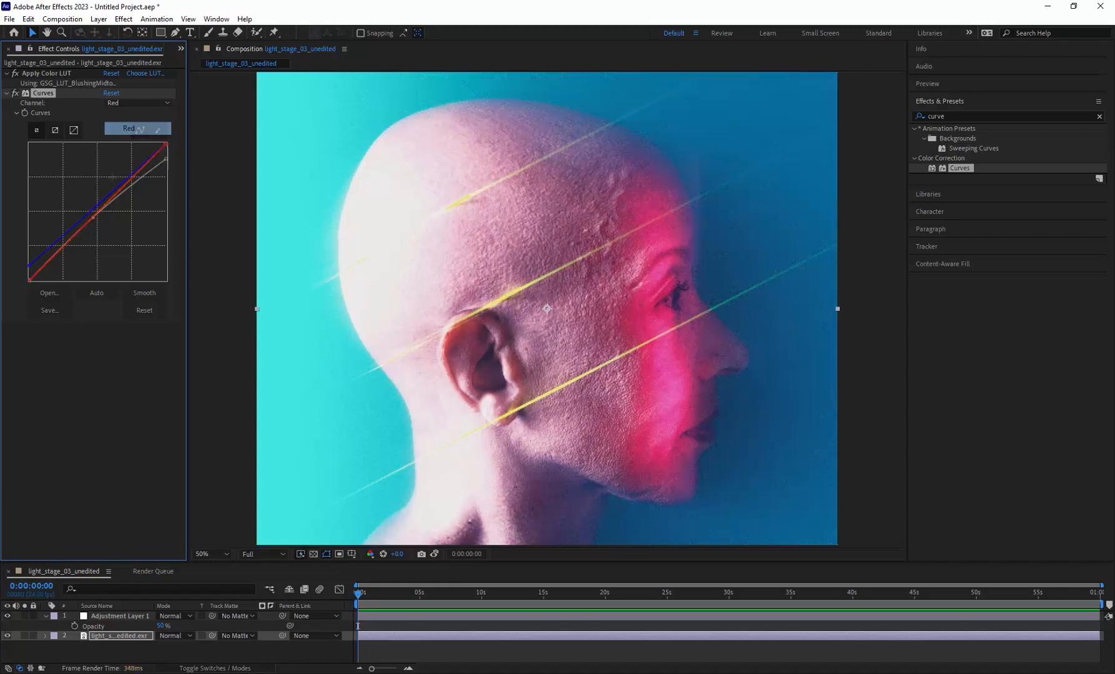
pyautogui.moveTo(30, 280); pyautogui.dragTo(65, 281)
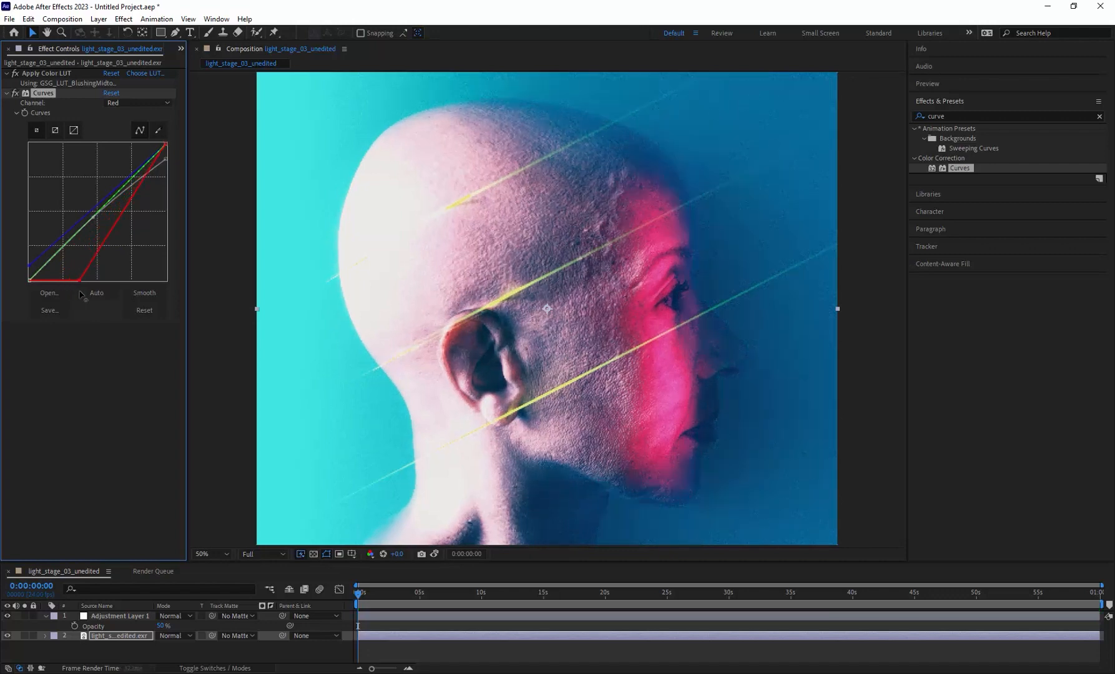
pyautogui.moveTo(65, 281); pyautogui.dragTo(29, 281)
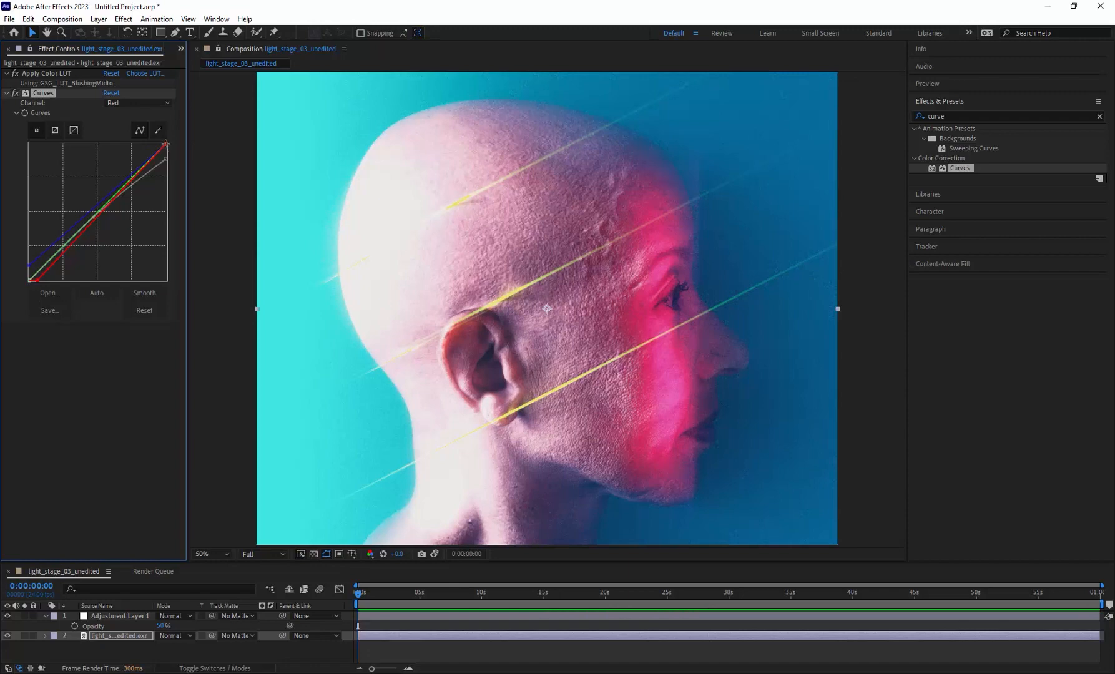
pyautogui.moveTo(166, 144)
pyautogui.mouseDown()
pyautogui.moveTo(144, 134)
pyautogui.moveTo(167, 133)
pyautogui.moveTo(152, 130)
pyautogui.moveTo(205, 160)
pyautogui.moveTo(207, 173)
pyautogui.moveTo(213, 131)
pyautogui.moveTo(159, 130)
pyautogui.mouseUp()
# Compare the graded composition with the stored ungraded snapshot several times.
pyautogui.click(436, 554)
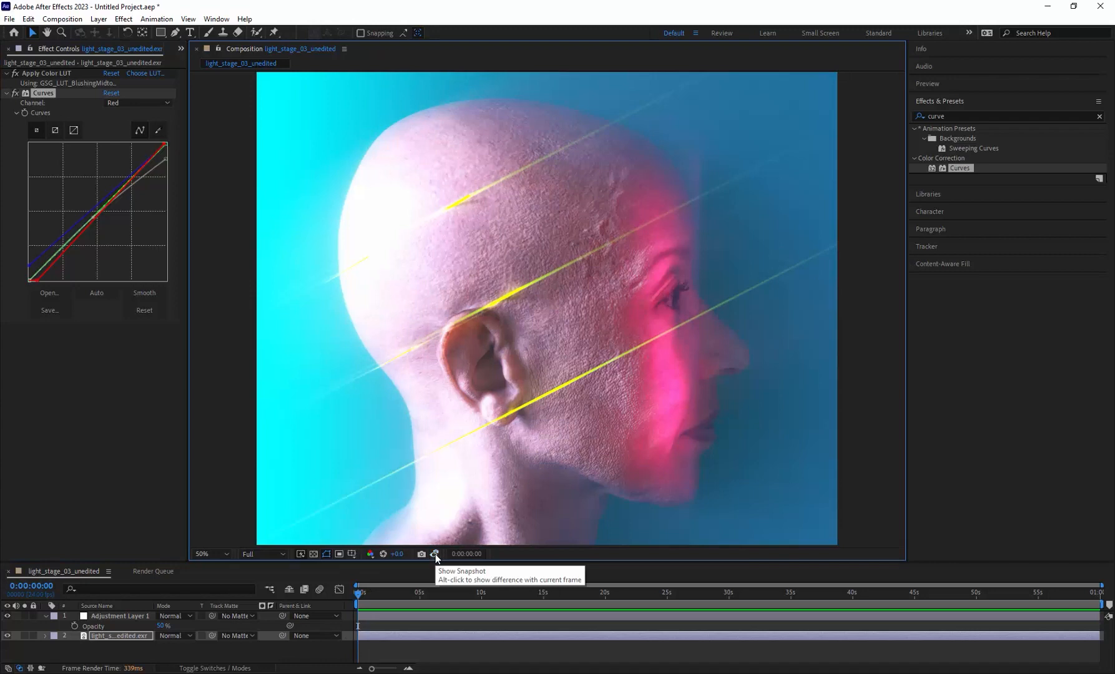
pyautogui.click(436, 554)
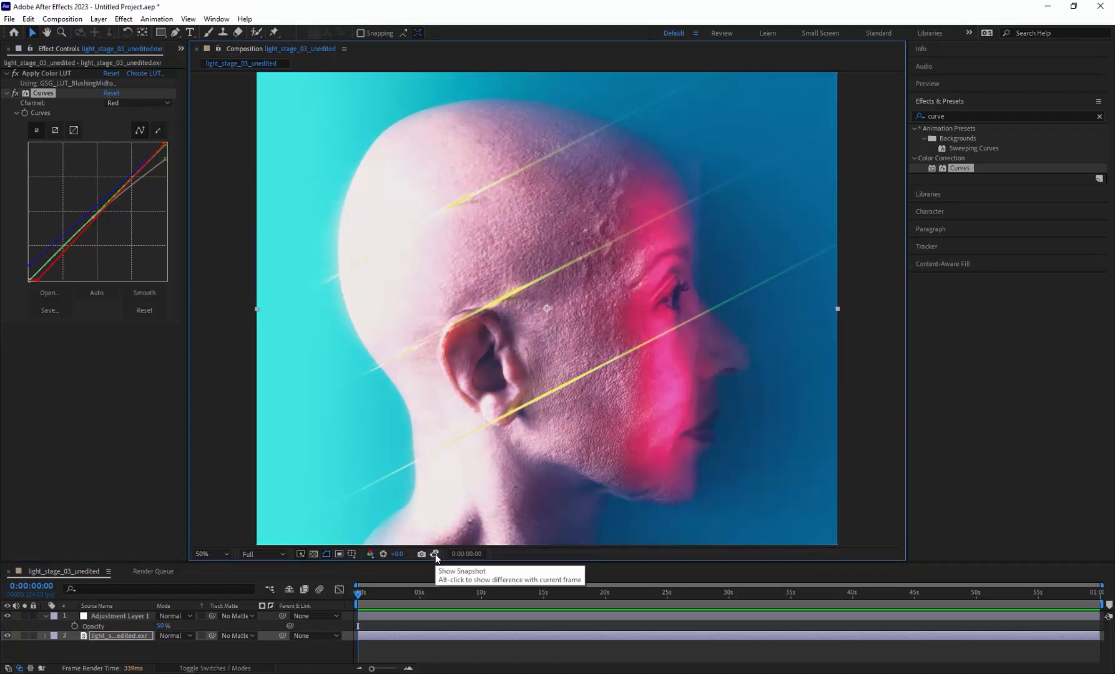
pyautogui.click(436, 554)
pyautogui.click(436, 554)
pyautogui.click(436, 554)
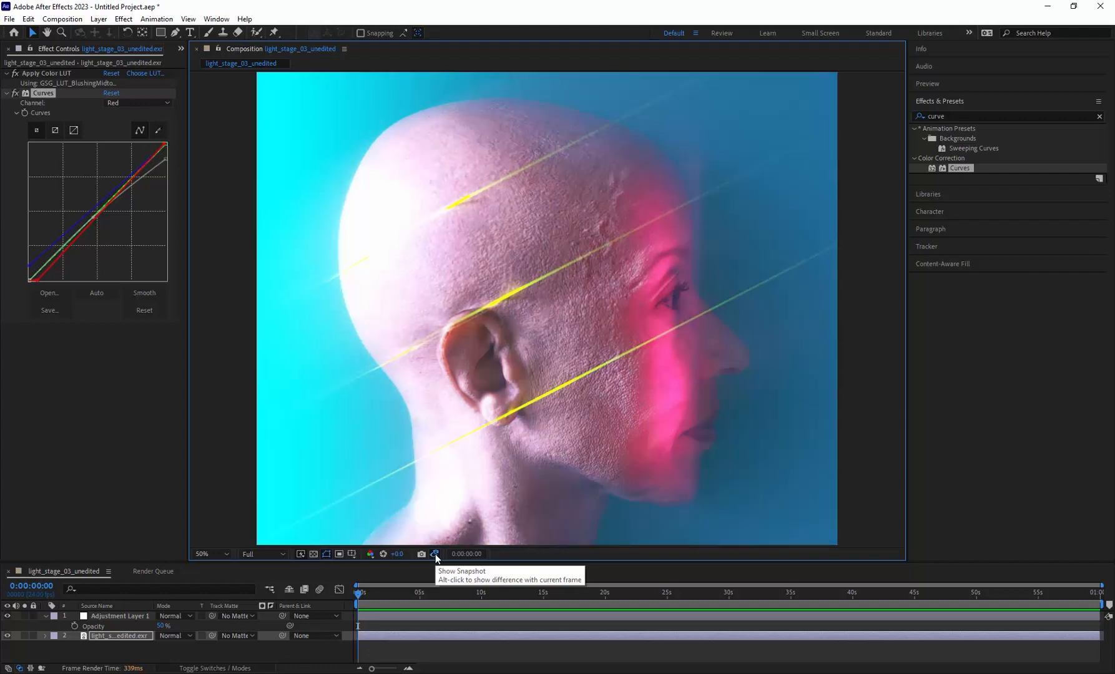
pyautogui.click(436, 554)
pyautogui.click(436, 554)
# Return Curves to the RGB channel and raise the curve's black end to lift the shadows for a faded look.
pyautogui.click(121, 102)
pyautogui.click(122, 113)
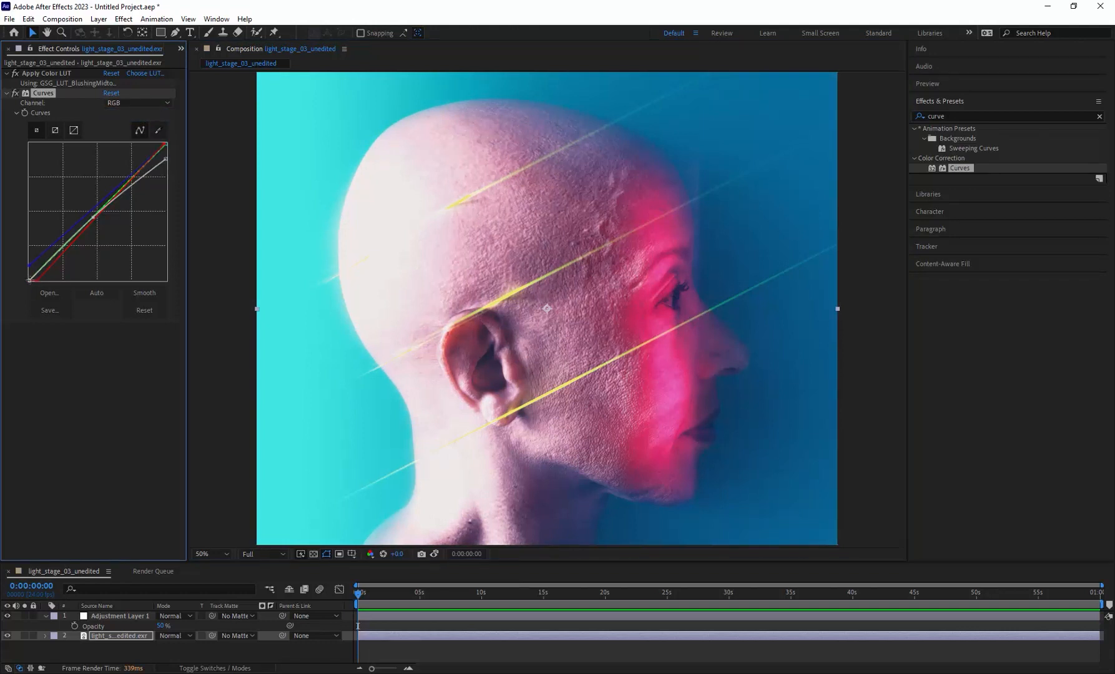
pyautogui.moveTo(29, 279)
pyautogui.mouseDown()
pyautogui.moveTo(30, 262)
pyautogui.moveTo(31, 277)
pyautogui.moveTo(58, 285)
pyautogui.moveTo(25, 281)
pyautogui.moveTo(19, 267)
pyautogui.moveTo(21, 286)
pyautogui.moveTo(19, 259)
pyautogui.mouseUp()
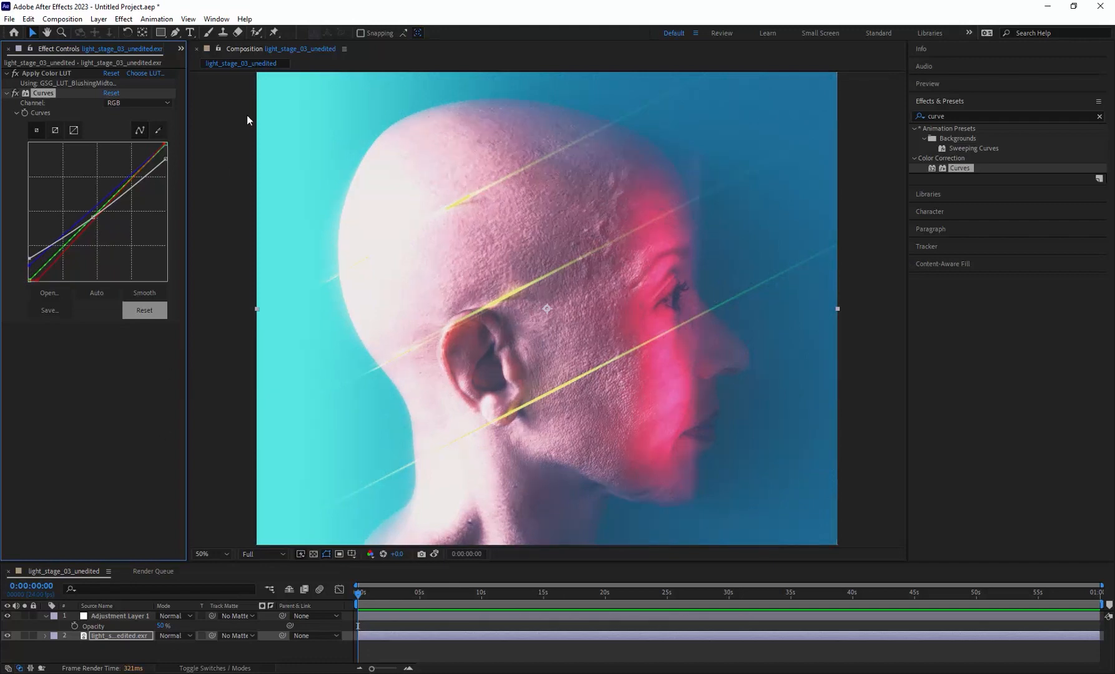
# Create a second adjustment layer directly above the existing adjustment layer.
pyautogui.click(118, 617)
pyautogui.click(99, 20)
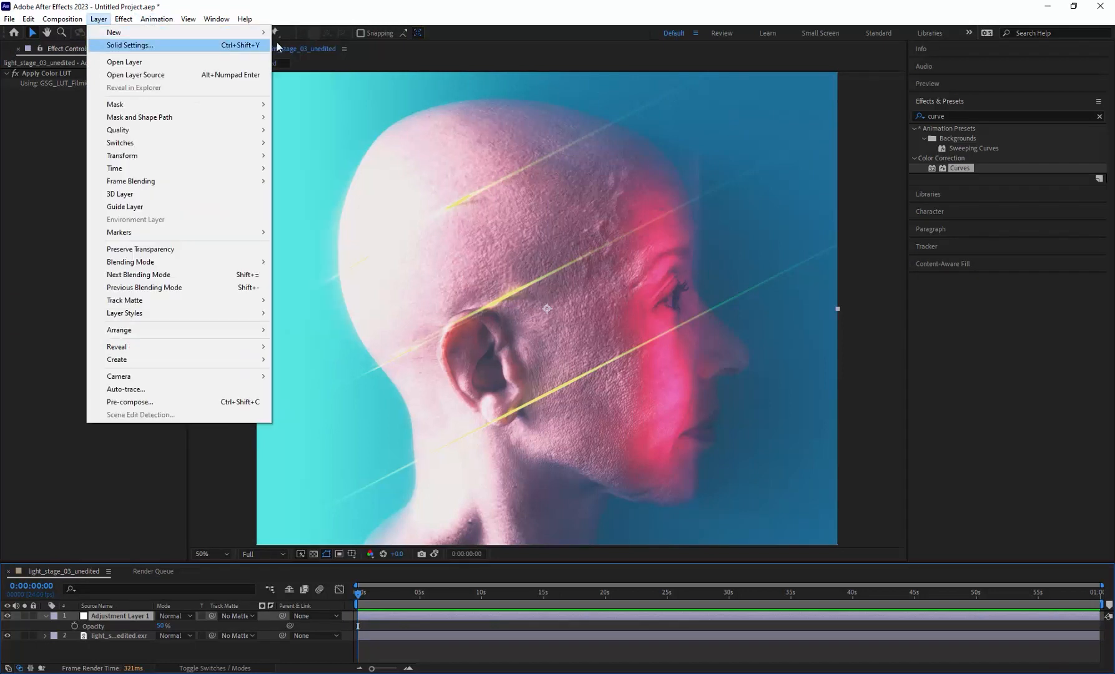
pyautogui.moveTo(259, 37)
pyautogui.click(341, 109)
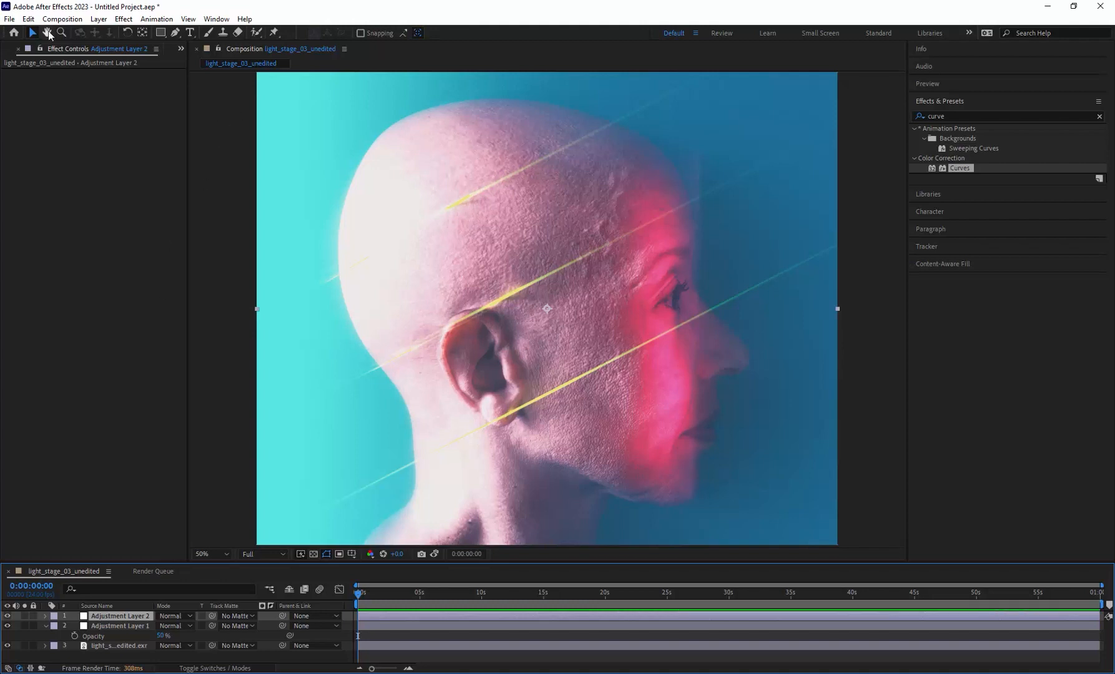
# Apply the Add Grain effect to the new adjustment layer and set its viewing mode to Final Output.
pyautogui.click(123, 20)
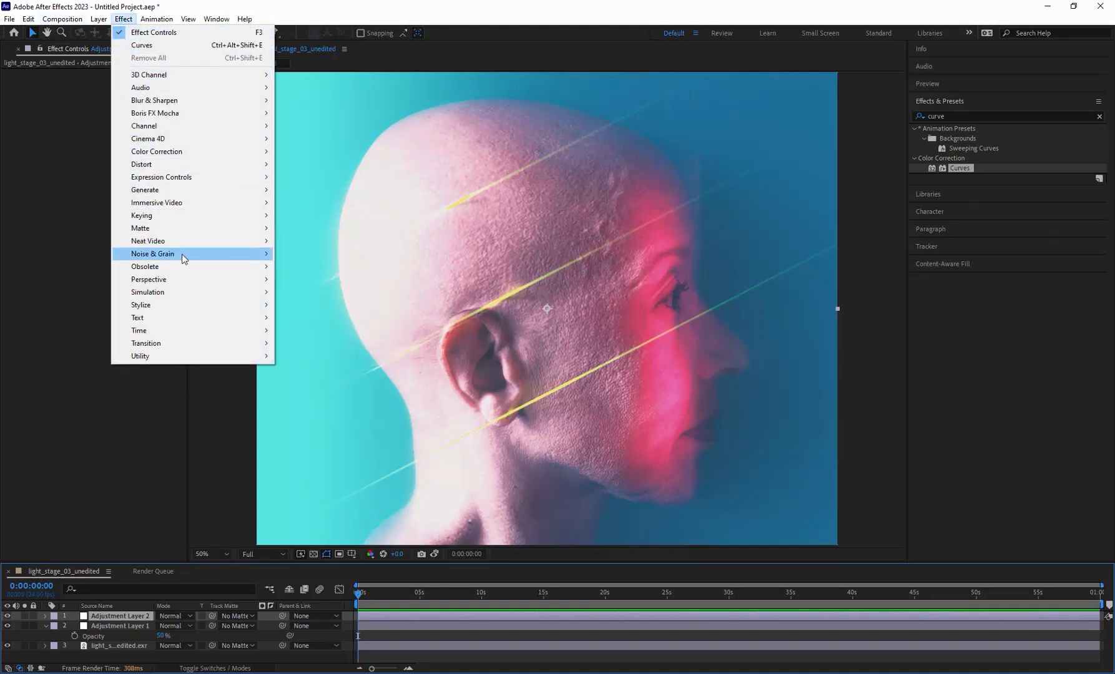
pyautogui.moveTo(184, 256)
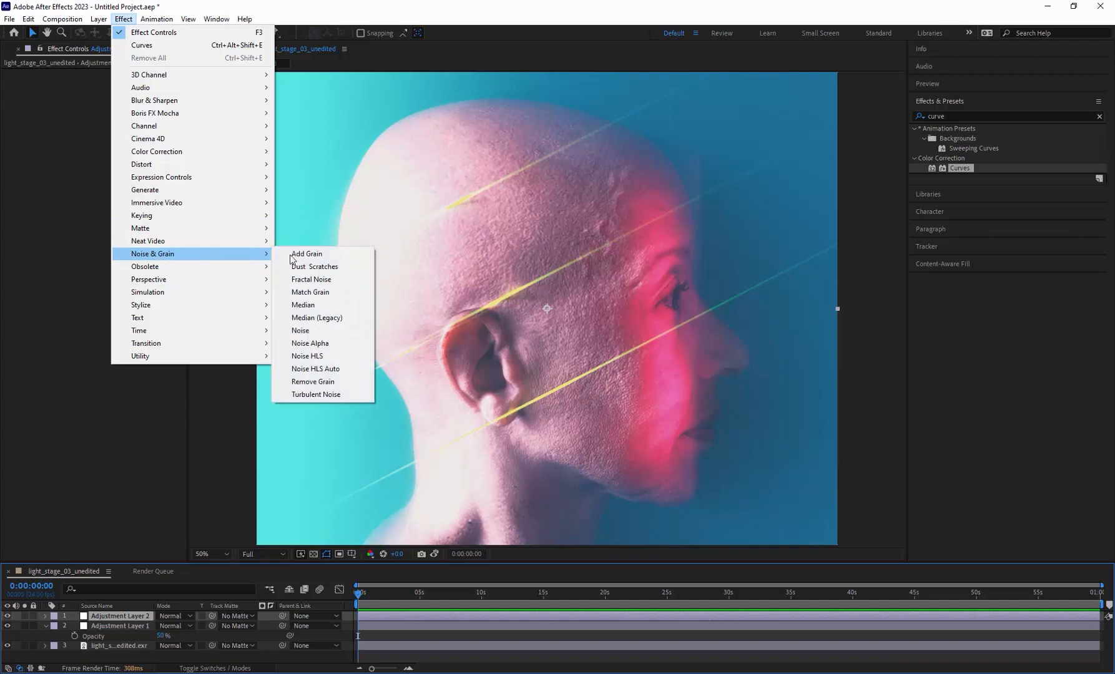
pyautogui.click(350, 253)
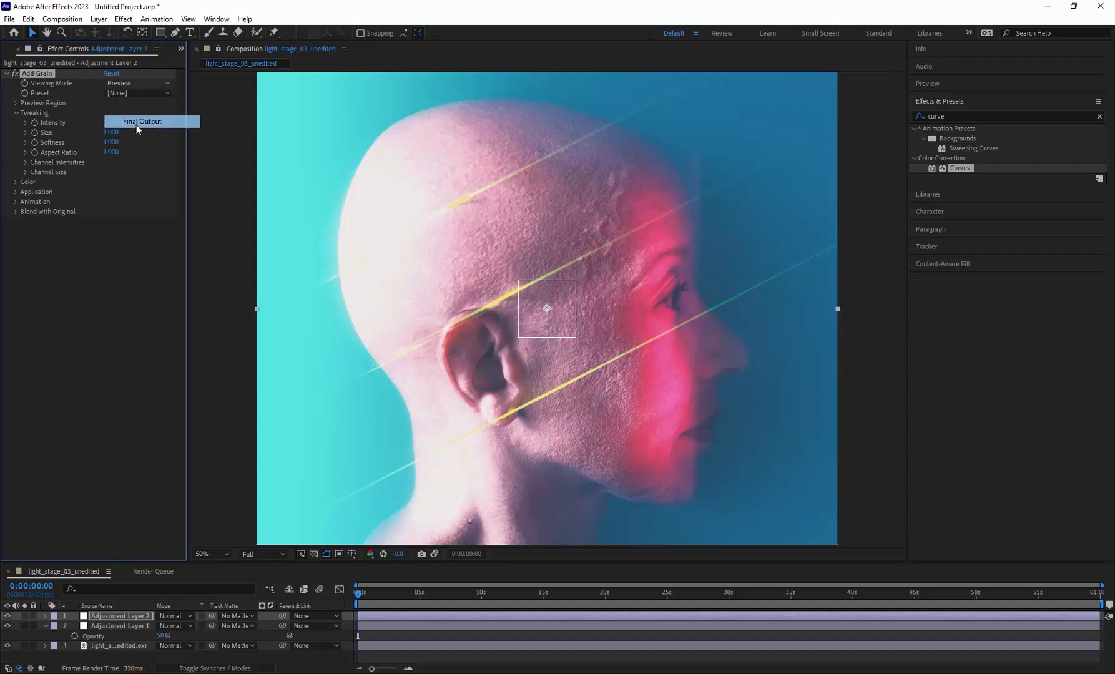
pyautogui.click(138, 122)
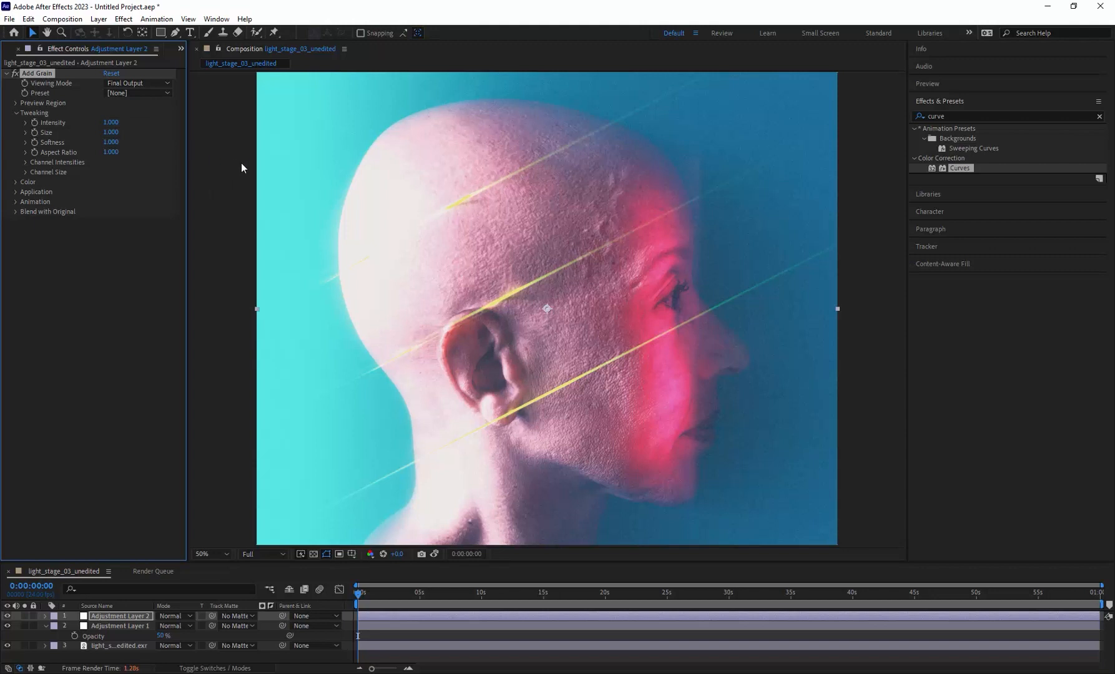
# Choose the Kodak Vision 500T grain preset and set both the grain intensity and size to 0.5.
pyautogui.click(136, 95)
pyautogui.click(163, 212)
pyautogui.click(111, 123)
pyautogui.write('0.5')
pyautogui.press('Tab')
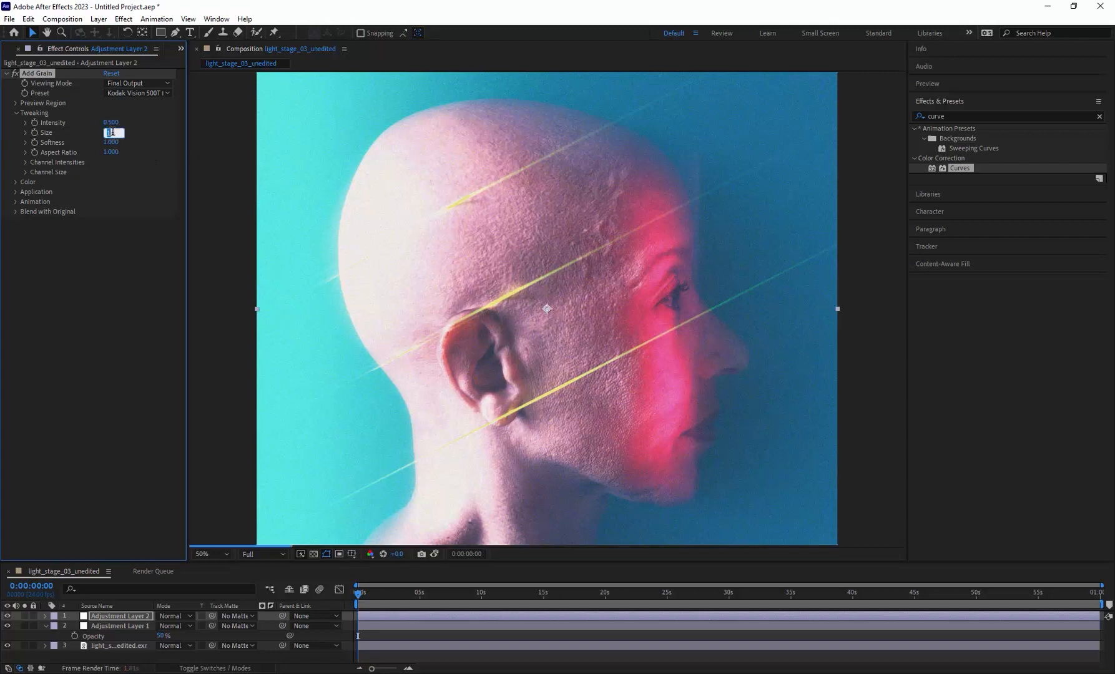
pyautogui.write('0.5')
pyautogui.press('Return')
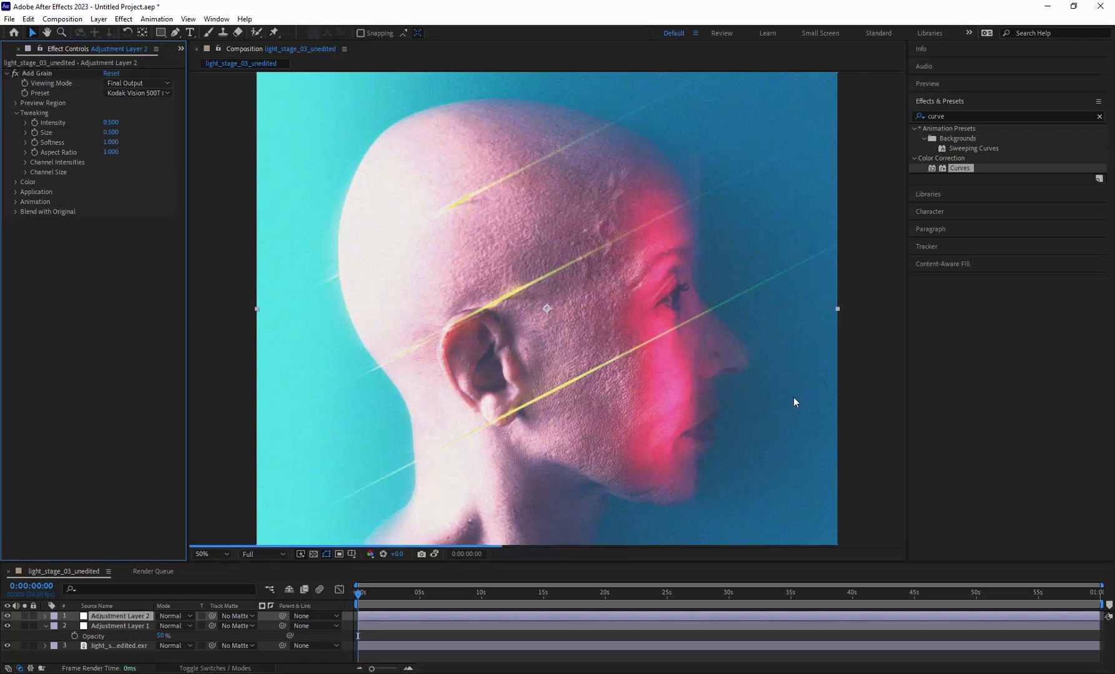